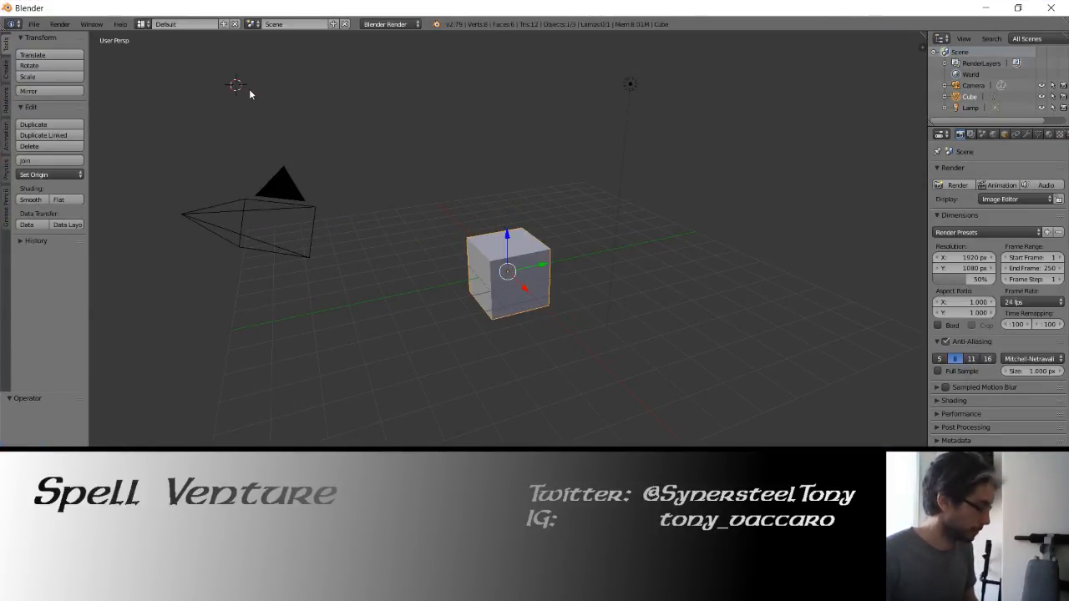
Open the recent file Home_Test.blend.
{"action": "scroll", "coordinate": [249, 88], "scroll_direction": "down", "scroll_amount": 3}
{"action": "left_click", "coordinate": [34, 24]}
{"action": "mouse_move", "coordinate": [52, 60]}
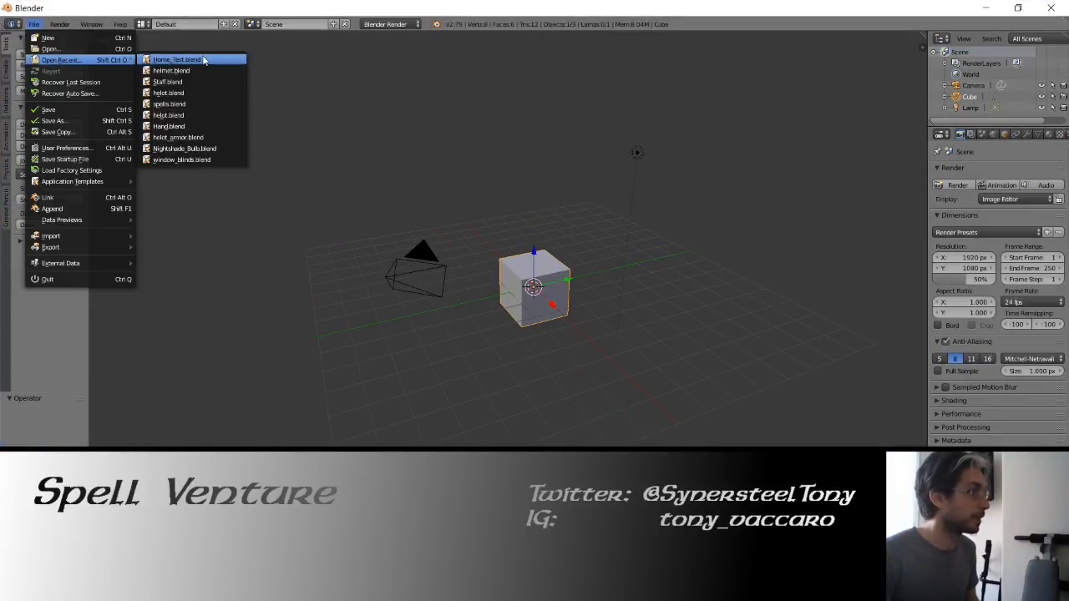
{"action": "left_click", "coordinate": [176, 58]}
{"action": "middle_click_drag", "start_coordinate": [363, 251], "coordinate": [419, 273]}
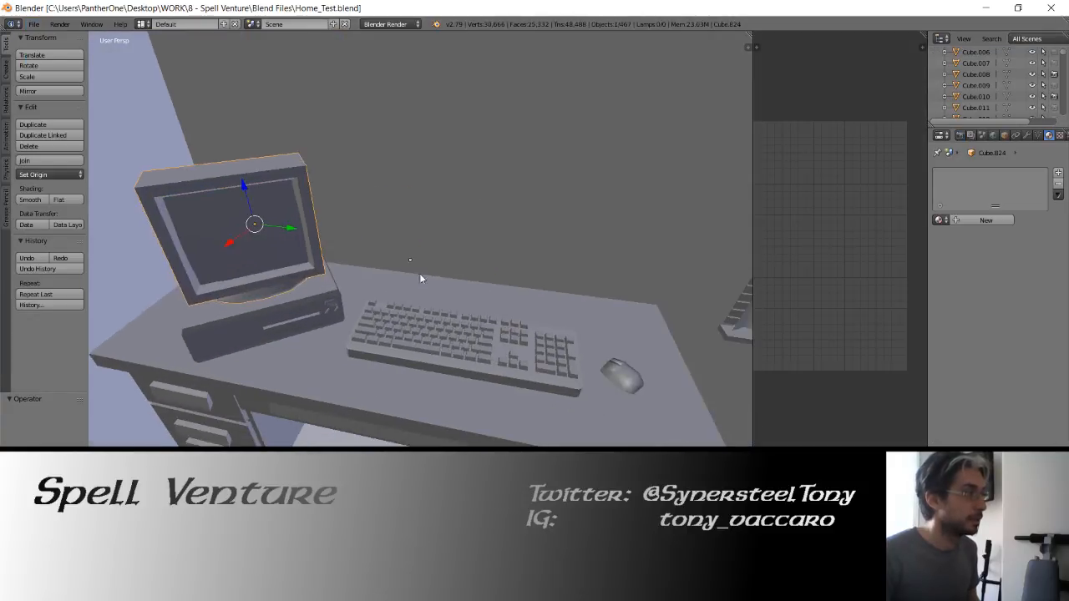
Move the monitor, computer case, keyboard and mouse to layer 2, and show layer 1.
{"action": "right_click", "coordinate": [276, 311], "text": "shift"}
{"action": "right_click", "coordinate": [422, 336], "text": "shift"}
{"action": "right_click", "coordinate": [614, 367], "text": "shift"}
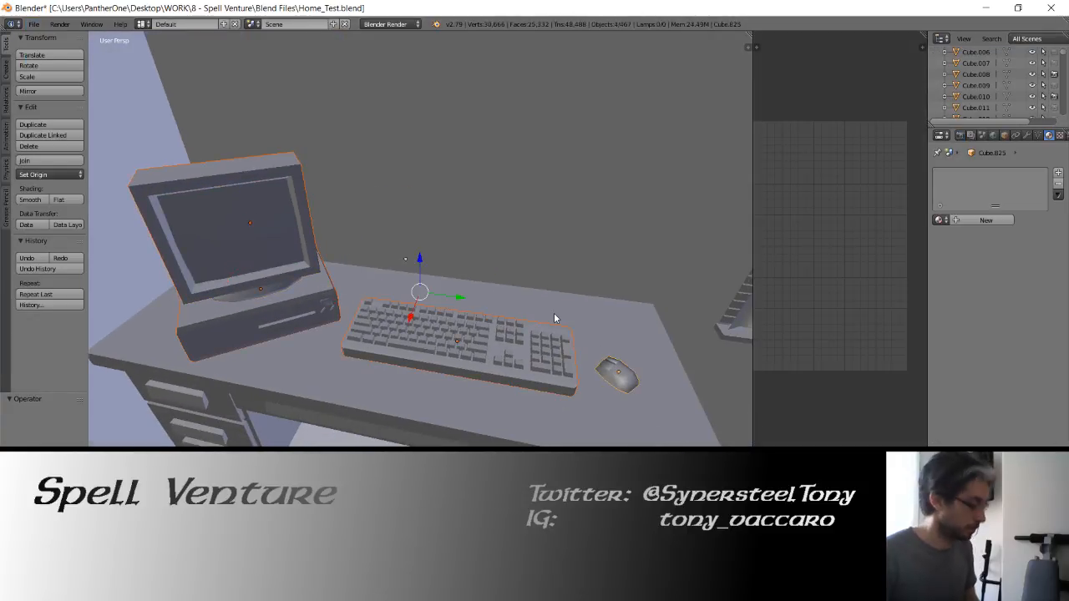
{"action": "key", "text": "m"}
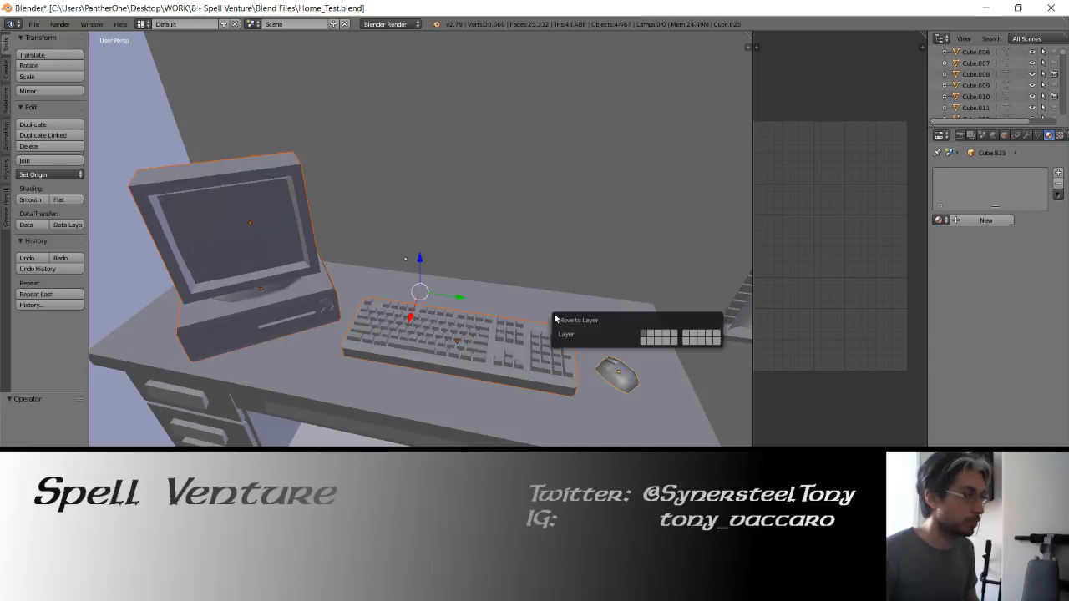
{"action": "key", "text": "2"}
{"action": "key", "text": "2"}
{"action": "key", "text": "1"}
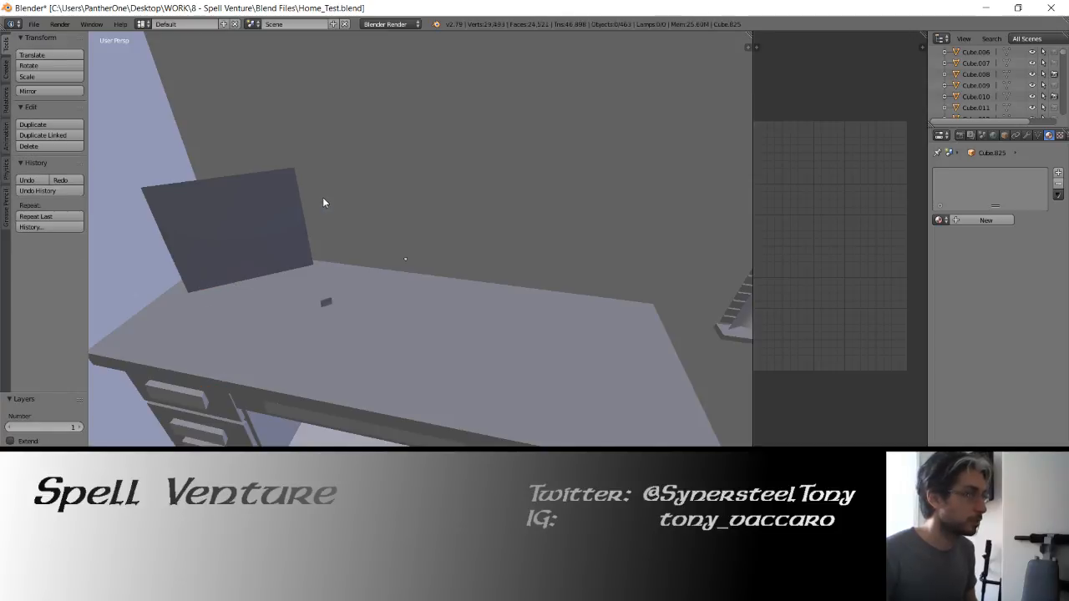
Inspect the UV layout of the screen surface and the small button remaining above the desk.
{"action": "right_click", "coordinate": [277, 224]}
{"action": "right_click", "coordinate": [325, 303], "text": "shift"}
{"action": "key", "text": "Tab"}
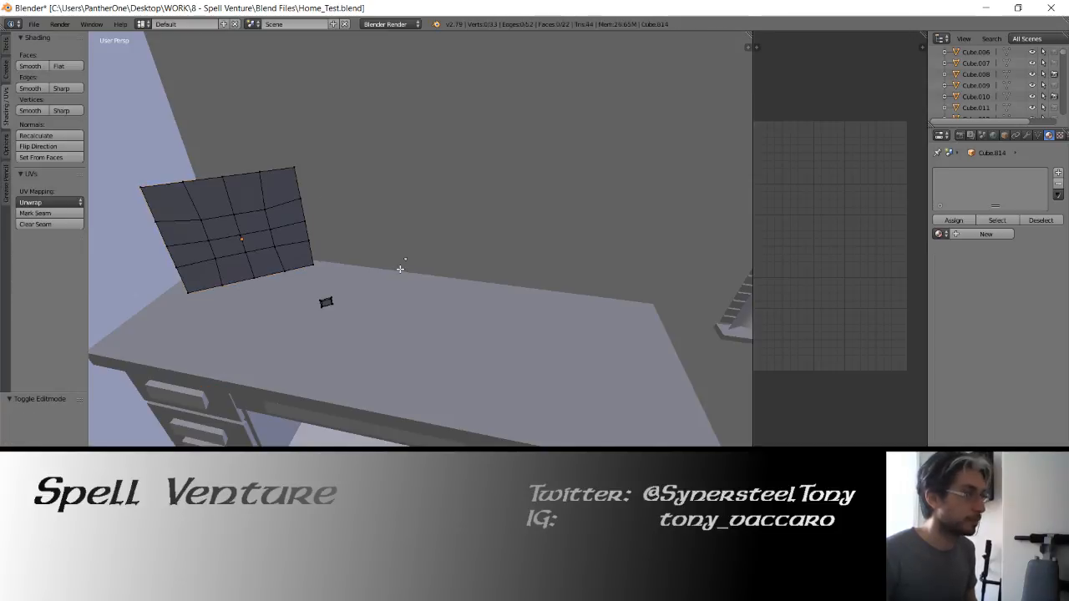
{"action": "key", "text": "a"}
{"action": "scroll", "coordinate": [786, 235], "scroll_direction": "up", "scroll_amount": 2}
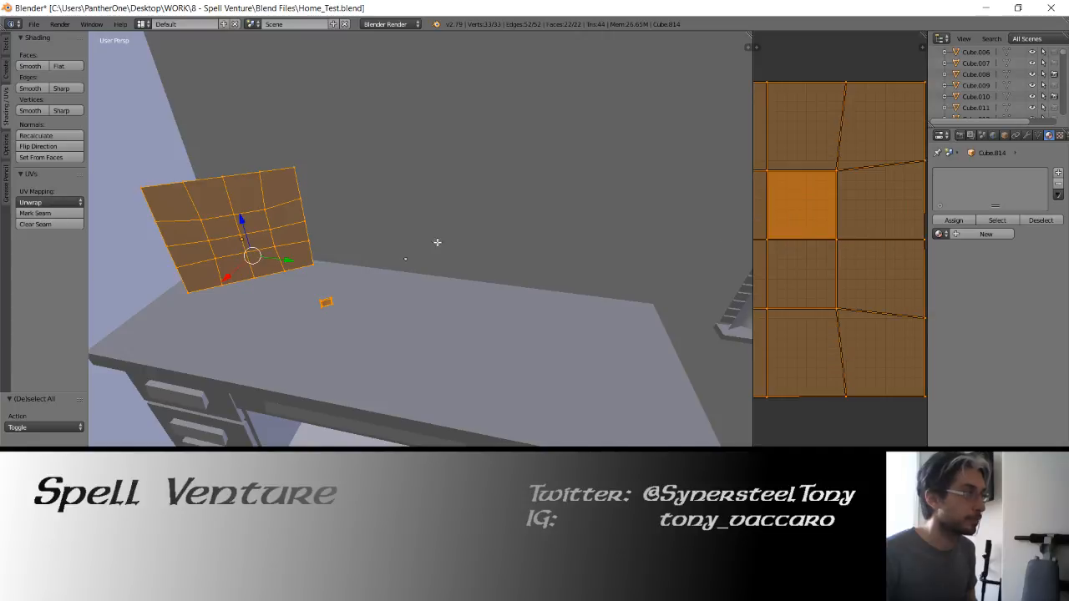
{"action": "key", "text": "Tab"}
Show layer 2 to view the separated computer, keyboard and mouse.
{"action": "key", "text": "2"}
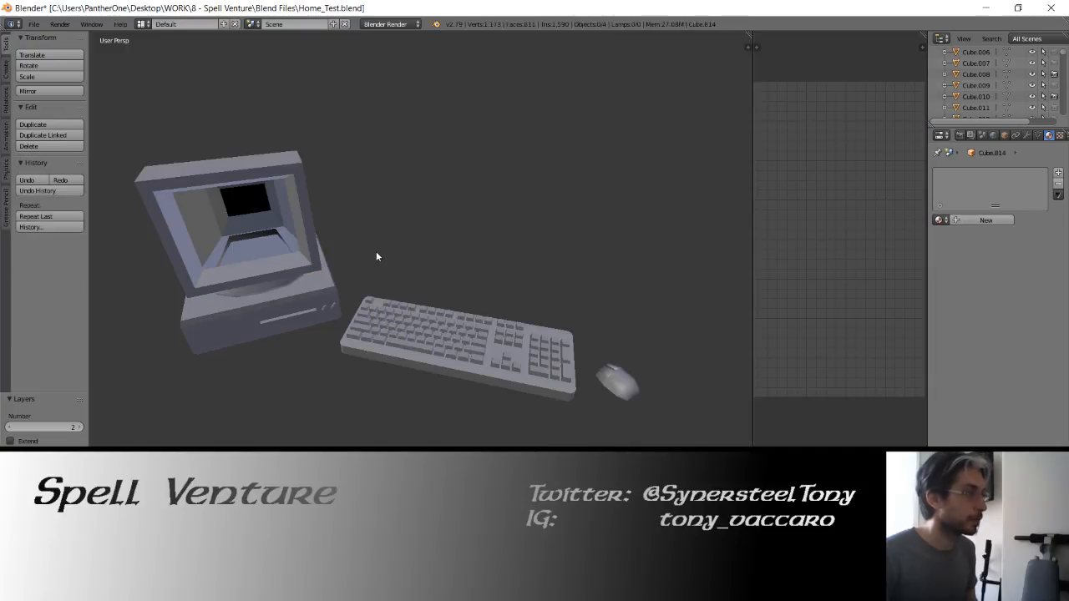
{"action": "middle_click_drag", "start_coordinate": [490, 344], "coordinate": [435, 320]}
{"action": "right_click", "coordinate": [481, 329]}
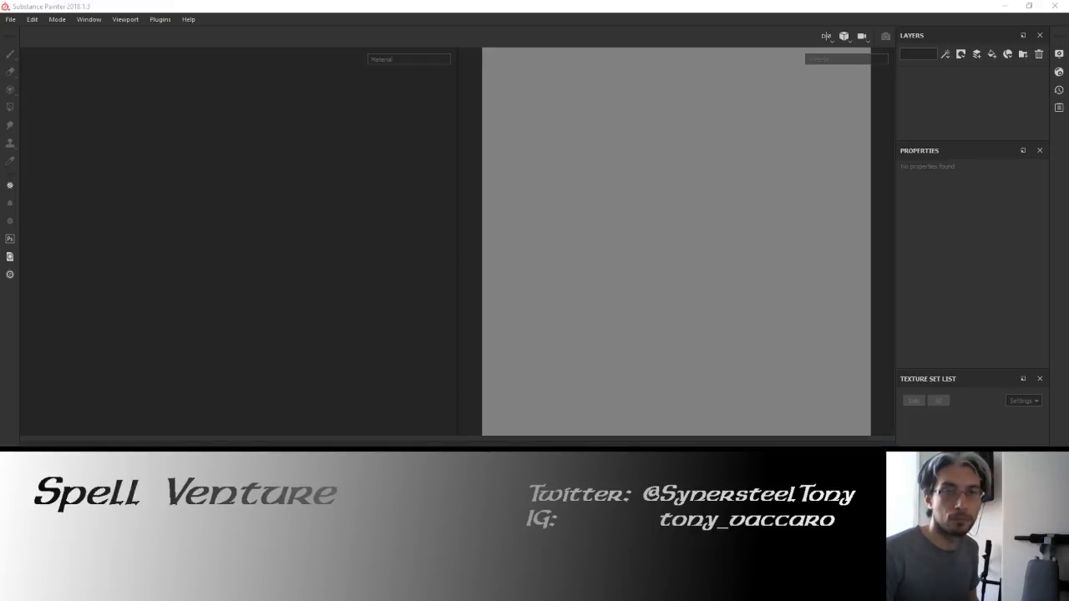
Switch to Substance Painter and open the recent project computer_dining.spp.
{"action": "left_click", "coordinate": [671, 391]}
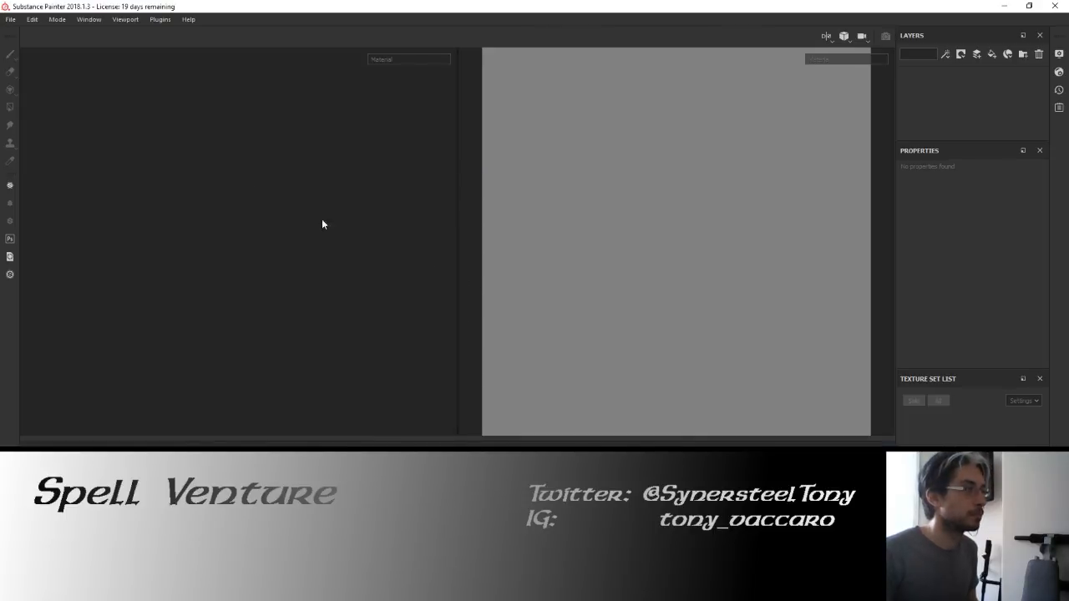
{"action": "left_click", "coordinate": [11, 19]}
{"action": "mouse_move", "coordinate": [33, 54]}
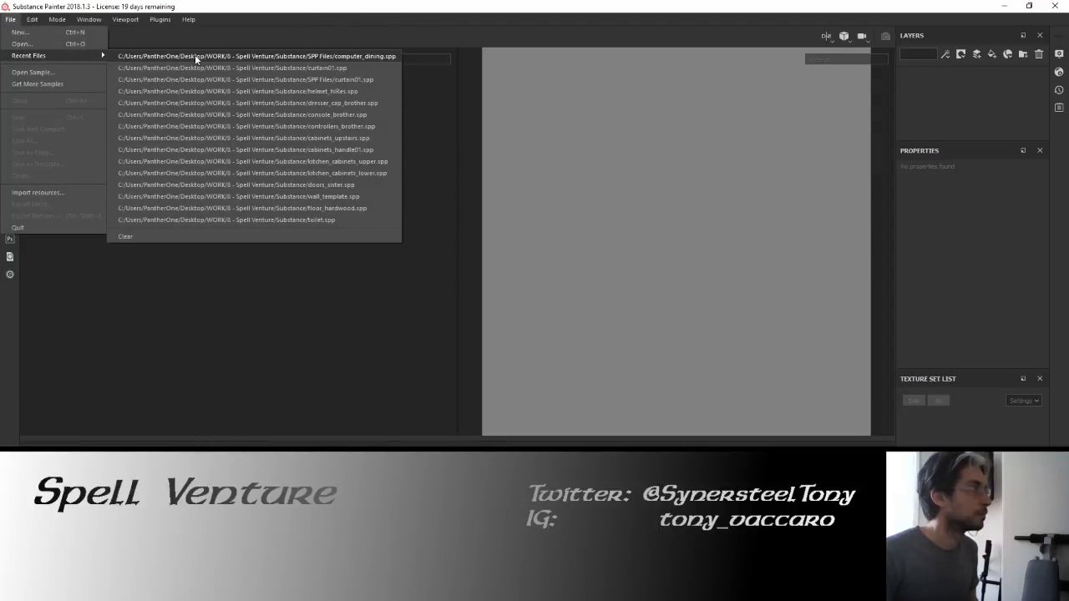
{"action": "left_click", "coordinate": [195, 54]}
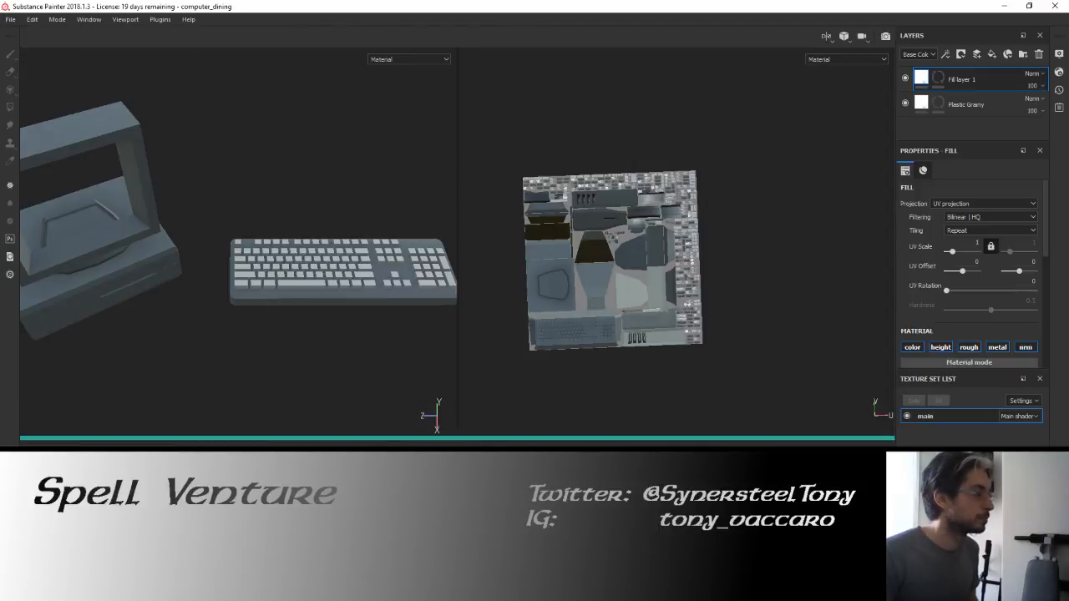
Examine the monitor frame and its corner while rotating the environment lighting.
{"action": "left_click_drag", "start_coordinate": [301, 248], "coordinate": [349, 213], "text": "alt"}
{"action": "middle_click_drag", "start_coordinate": [200, 211], "coordinate": [344, 230], "text": "alt"}
{"action": "scroll", "coordinate": [297, 221], "scroll_direction": "up", "scroll_amount": 4}
{"action": "scroll", "coordinate": [302, 224], "scroll_direction": "up", "scroll_amount": 3}
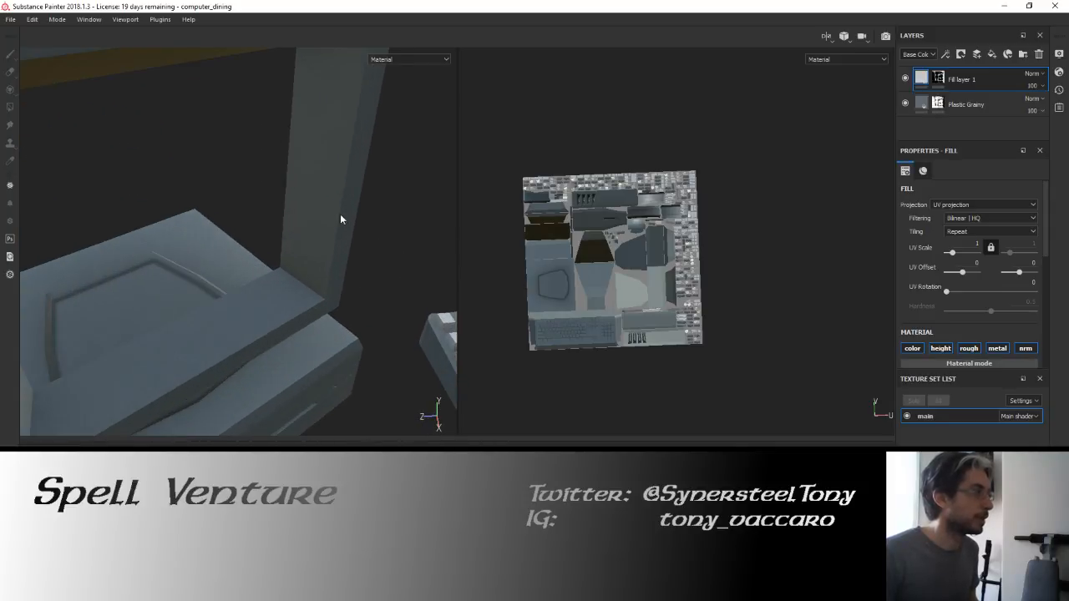
{"action": "mouse_move", "coordinate": [340, 216]}
{"action": "right_mouse_down", "text": "shift"}
{"action": "mouse_move", "coordinate": [410, 197]}
{"action": "mouse_move", "coordinate": [661, 213]}
{"action": "right_mouse_up", "text": "shift"}
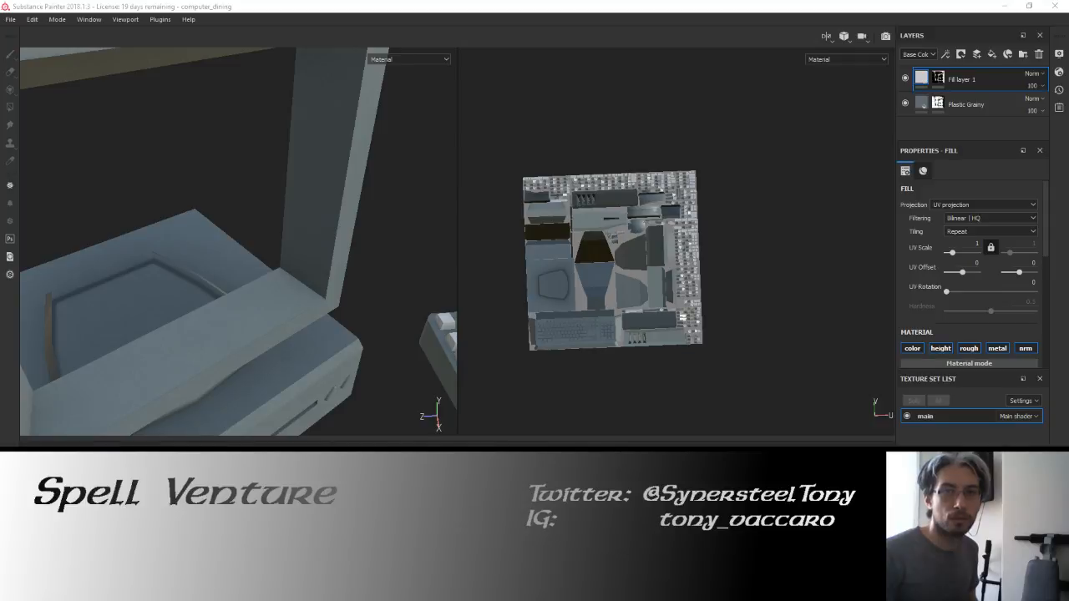
{"action": "left_click_drag", "start_coordinate": [273, 210], "coordinate": [221, 198], "text": "alt"}
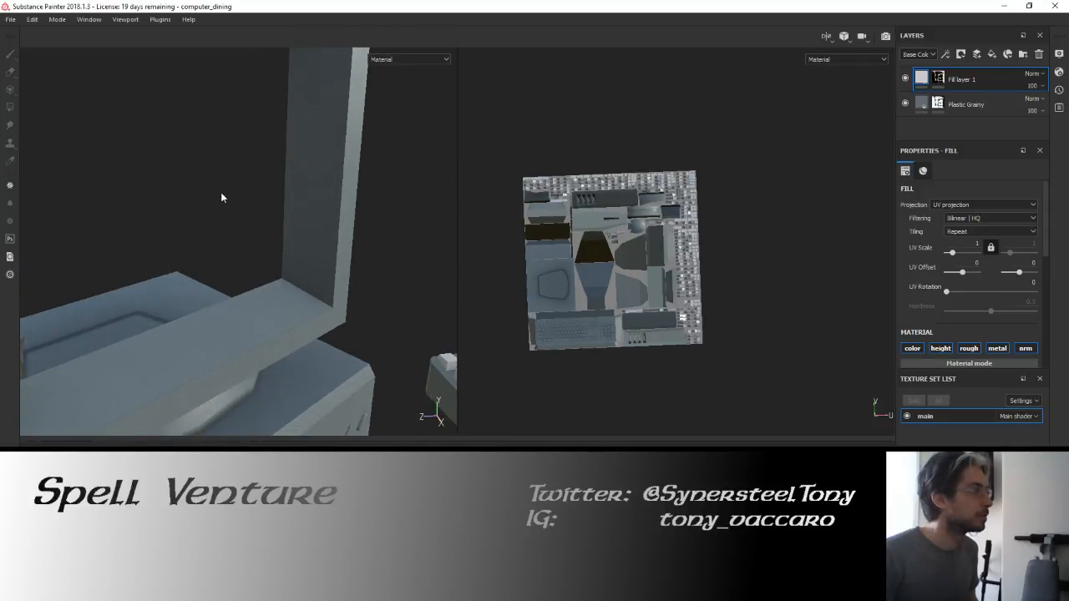
{"action": "right_click_drag", "start_coordinate": [222, 198], "coordinate": [316, 192], "text": "shift"}
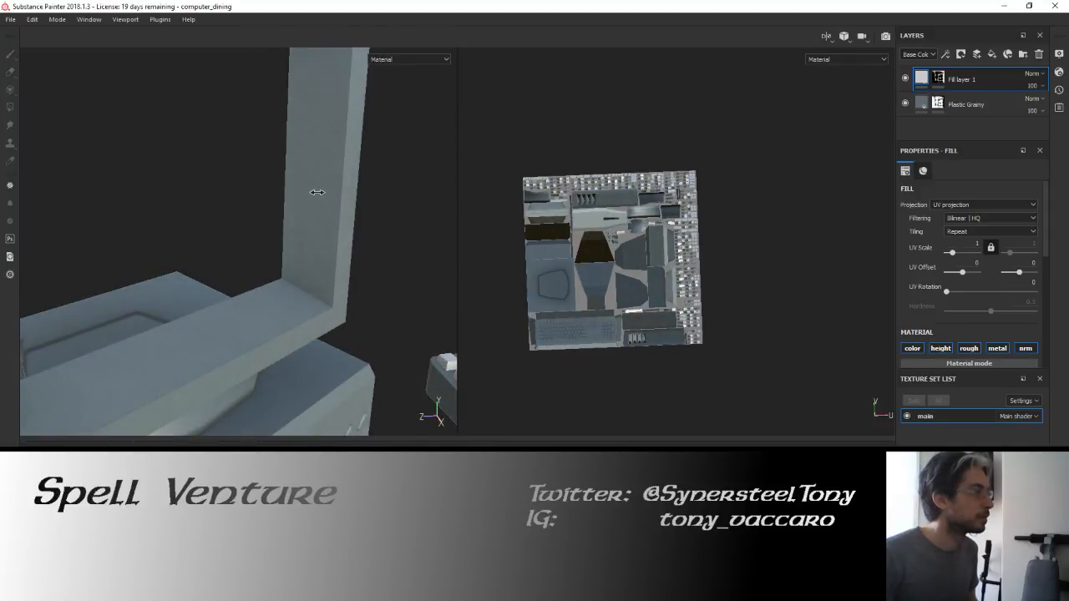
Examine the grainy plastic surface on the monitor's lower frame close up, then the front of the computer case.
{"action": "mouse_move", "coordinate": [230, 230]}
{"action": "middle_mouse_down", "text": "alt"}
{"action": "mouse_move", "coordinate": [351, 222]}
{"action": "mouse_move", "coordinate": [339, 220]}
{"action": "middle_mouse_up", "text": "alt"}
{"action": "mouse_move", "coordinate": [339, 220]}
{"action": "right_mouse_down", "text": "shift"}
{"action": "mouse_move", "coordinate": [317, 222]}
{"action": "mouse_move", "coordinate": [330, 228]}
{"action": "right_mouse_up", "text": "shift"}
{"action": "left_click_drag", "start_coordinate": [329, 228], "coordinate": [171, 160], "text": "alt"}
{"action": "scroll", "coordinate": [172, 161], "scroll_direction": "up", "scroll_amount": 5}
{"action": "right_click_drag", "start_coordinate": [193, 184], "coordinate": [249, 200], "text": "shift"}
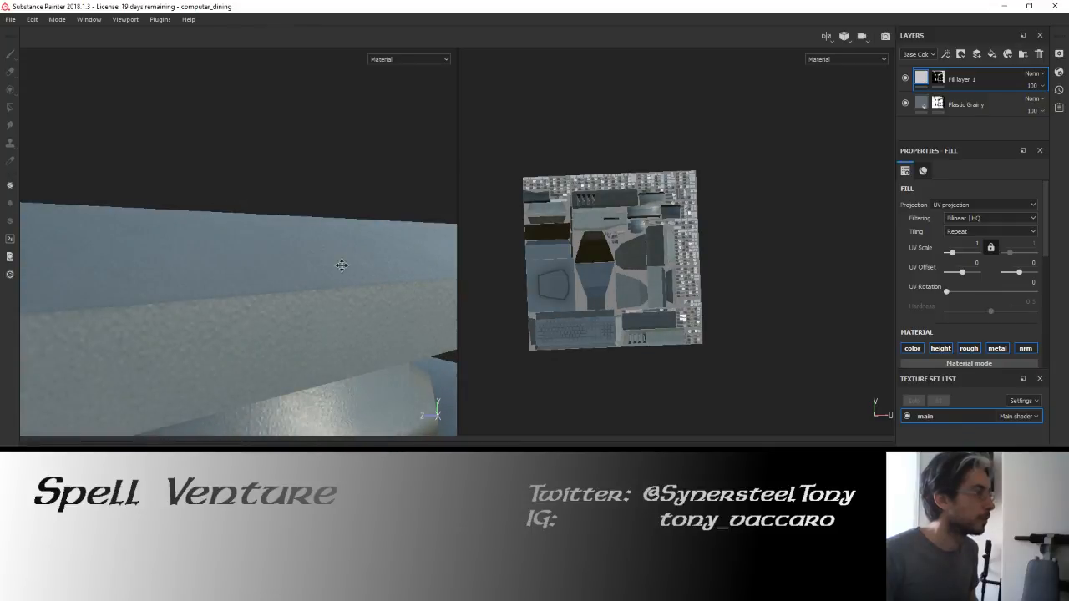
{"action": "left_click_drag", "start_coordinate": [342, 266], "coordinate": [267, 233], "text": "alt"}
{"action": "scroll", "coordinate": [250, 265], "scroll_direction": "down", "scroll_amount": 5}
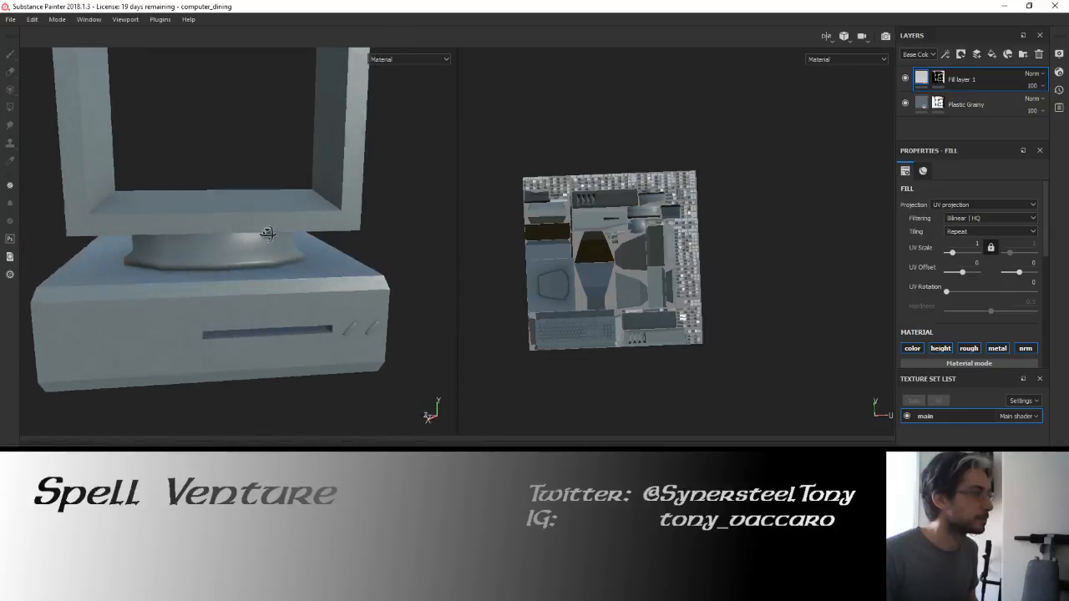
{"action": "middle_click_drag", "start_coordinate": [267, 234], "coordinate": [155, 222], "text": "alt"}
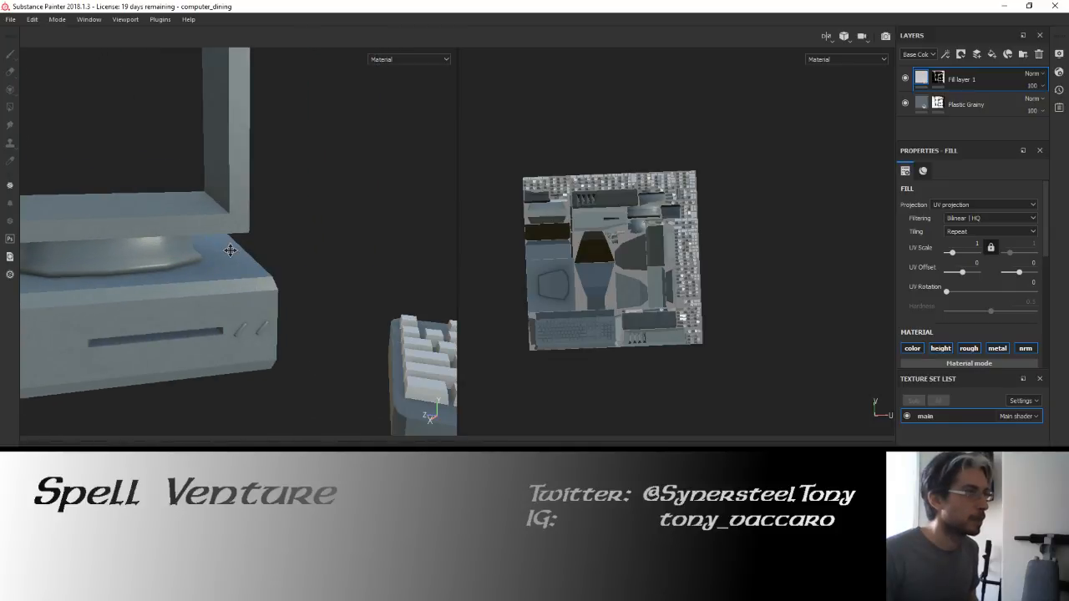
Compare the keyboard keys with Fill layer 1 hidden and shown.
{"action": "left_click", "coordinate": [908, 81]}
{"action": "middle_click_drag", "start_coordinate": [289, 247], "coordinate": [148, 174], "text": "alt"}
{"action": "left_click_drag", "start_coordinate": [167, 179], "coordinate": [319, 226], "text": "alt"}
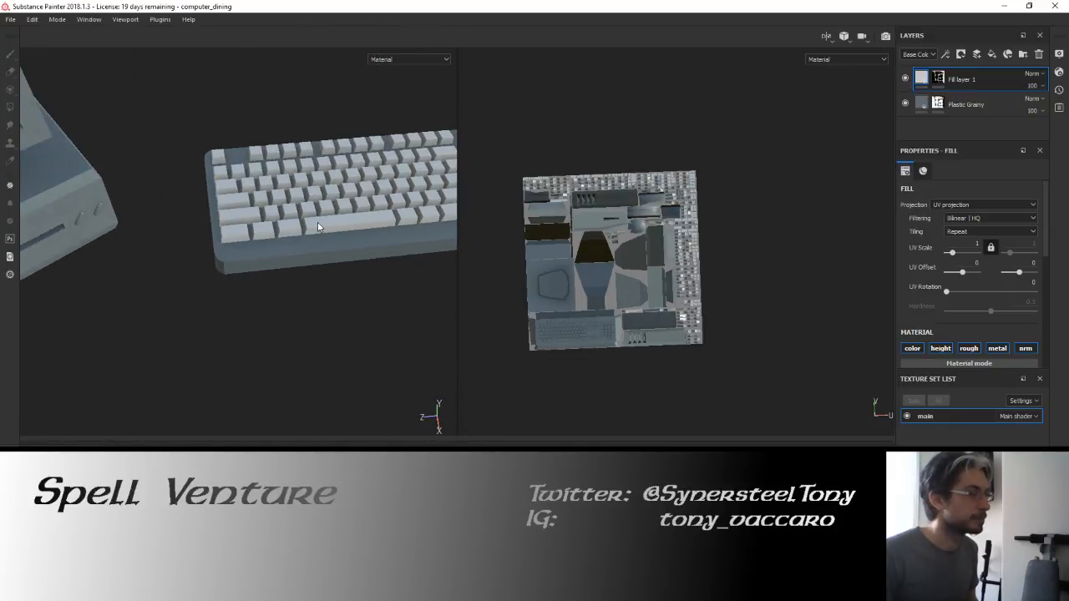
{"action": "scroll", "coordinate": [318, 226], "scroll_direction": "up", "scroll_amount": 6}
{"action": "left_click", "coordinate": [907, 79]}
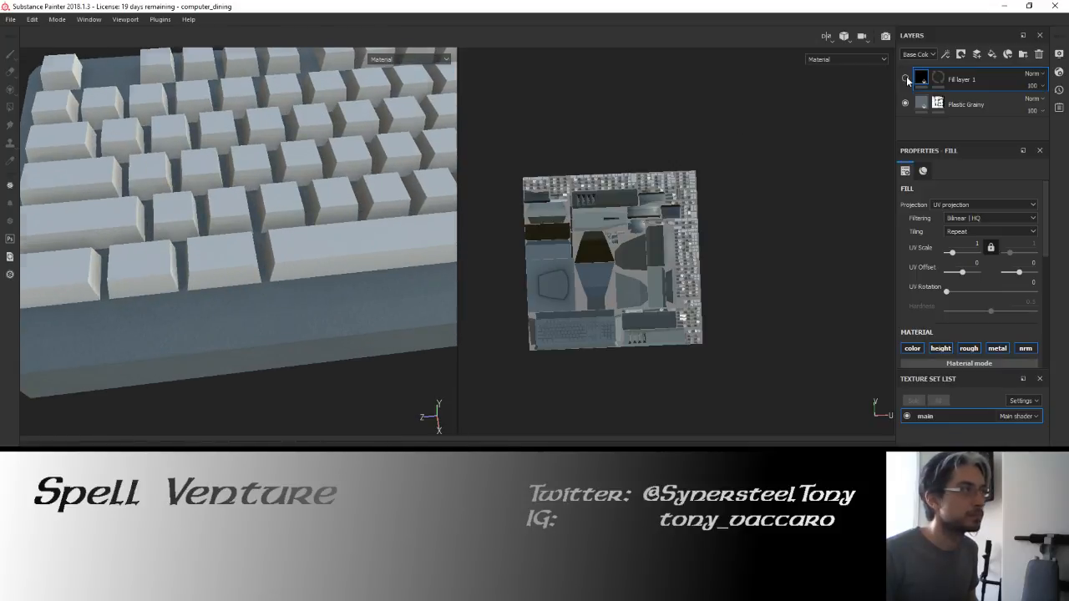
{"action": "left_click", "coordinate": [906, 79]}
{"action": "scroll", "coordinate": [318, 154], "scroll_direction": "down", "scroll_amount": 3}
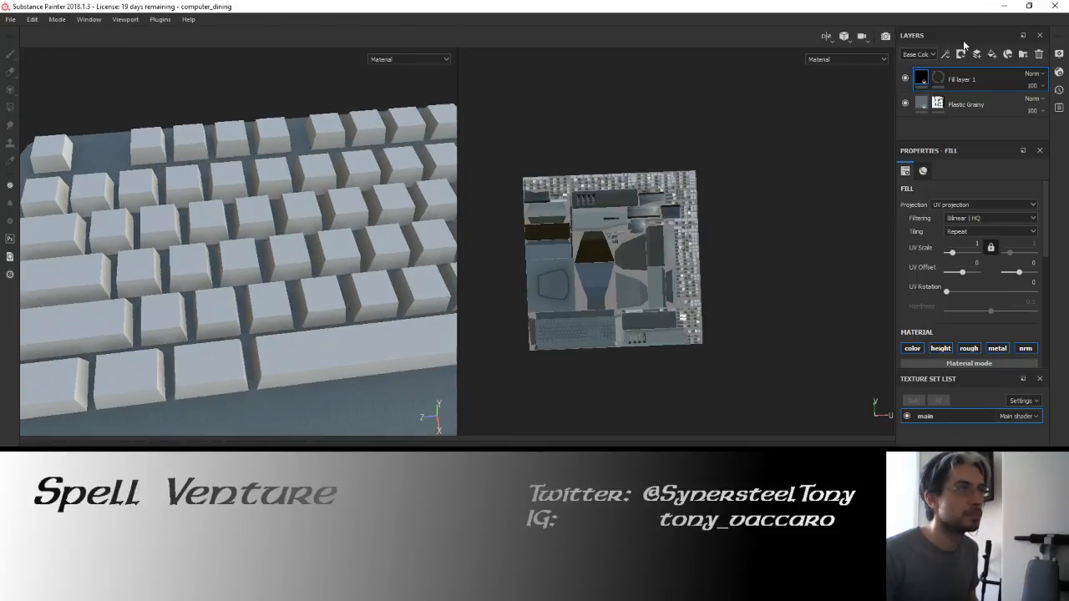
Try a pure red base color on Fill layer 1, and revert to the light grey.
{"action": "key", "text": "1"}
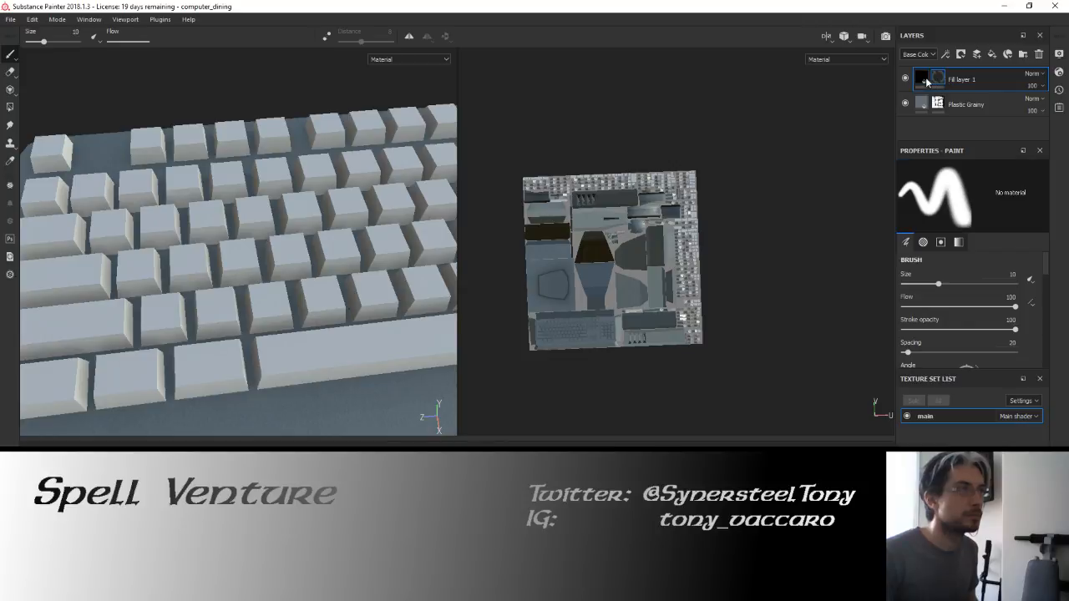
{"action": "left_click", "coordinate": [922, 78]}
{"action": "scroll", "coordinate": [309, 269], "scroll_direction": "down", "scroll_amount": 5}
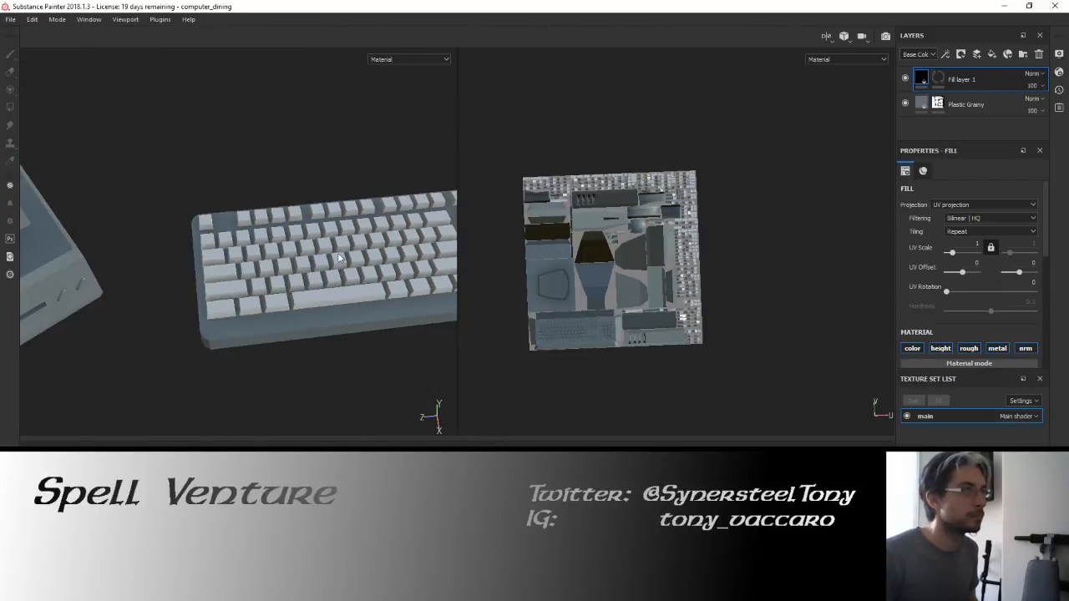
{"action": "scroll", "coordinate": [334, 230], "scroll_direction": "up", "scroll_amount": 3}
{"action": "scroll", "coordinate": [263, 239], "scroll_direction": "up", "scroll_amount": 3}
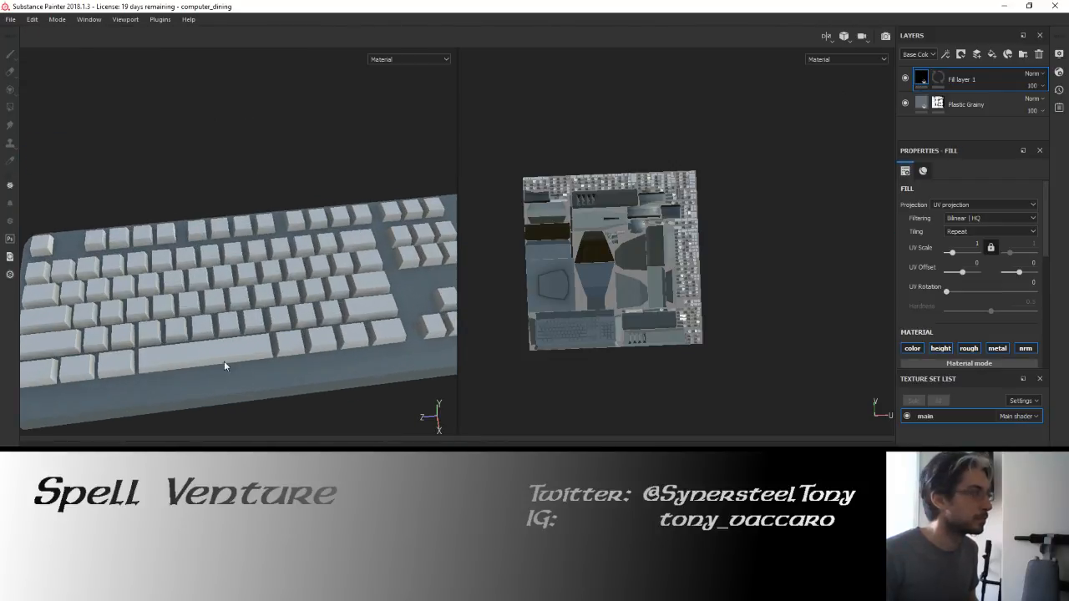
{"action": "scroll", "coordinate": [960, 275], "scroll_direction": "down", "scroll_amount": 2}
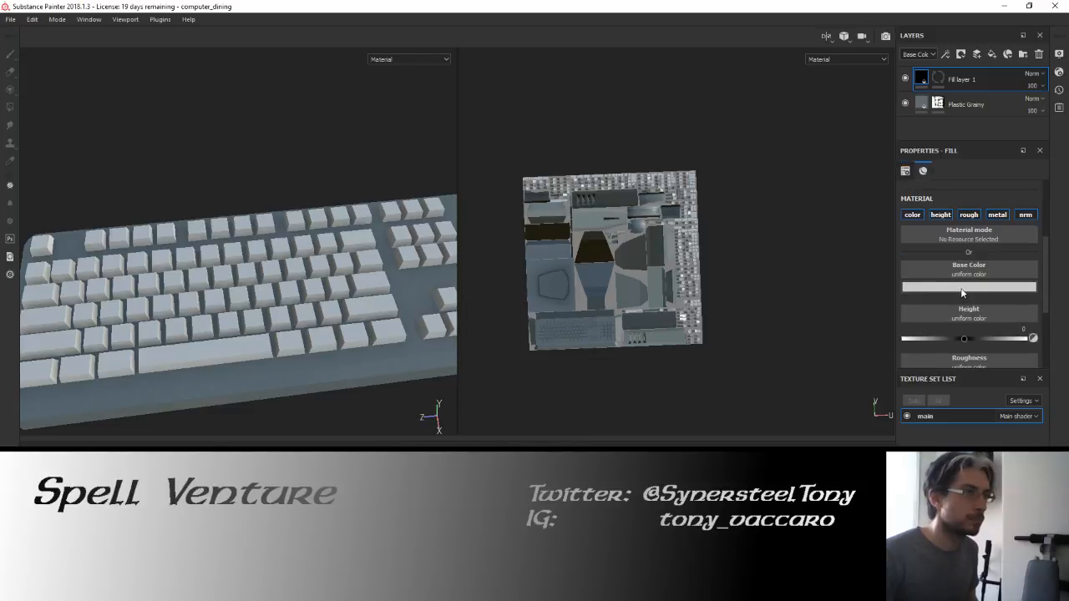
{"action": "left_click", "coordinate": [963, 287]}
{"action": "left_click_drag", "start_coordinate": [976, 325], "coordinate": [1017, 278]}
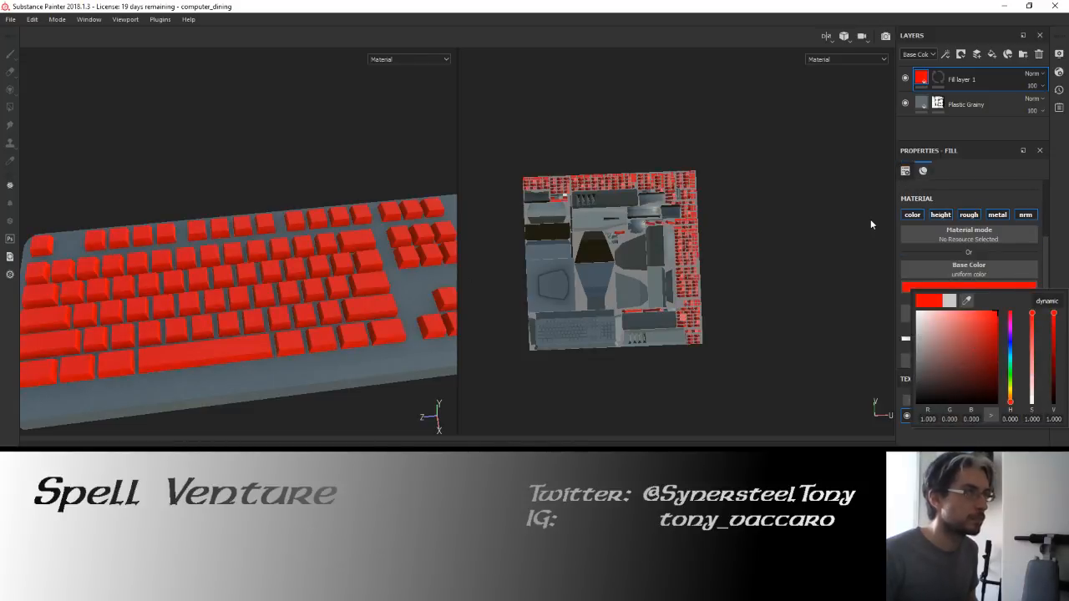
{"action": "left_click_drag", "start_coordinate": [960, 331], "coordinate": [899, 340]}
{"action": "left_click", "coordinate": [1064, 229]}
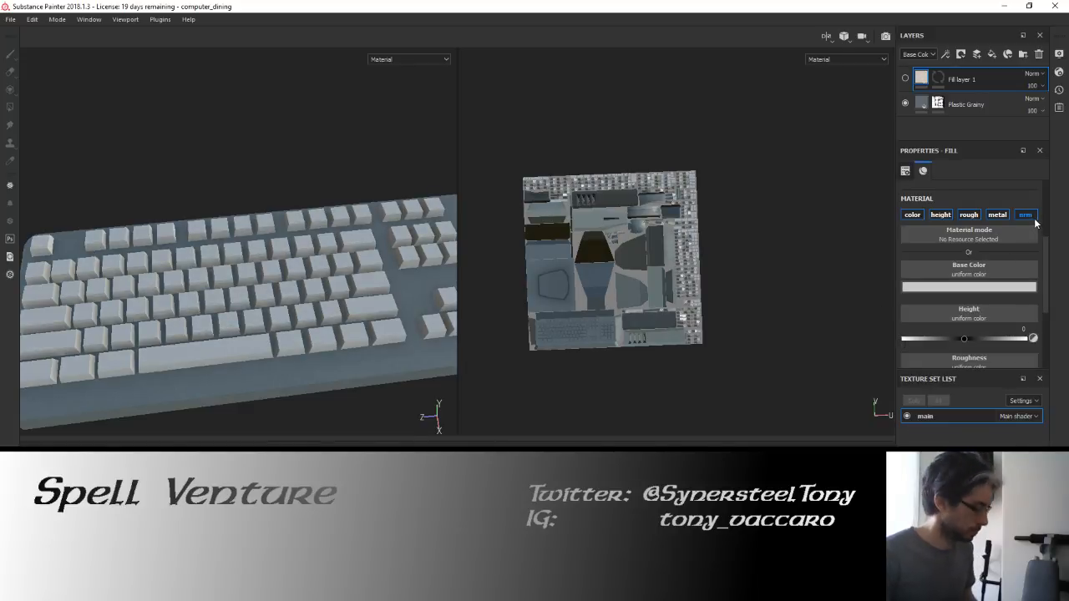
Darken the grey base color of Fill layer 1 slightly, and enlarge the fill properties area.
{"action": "left_click", "coordinate": [931, 289]}
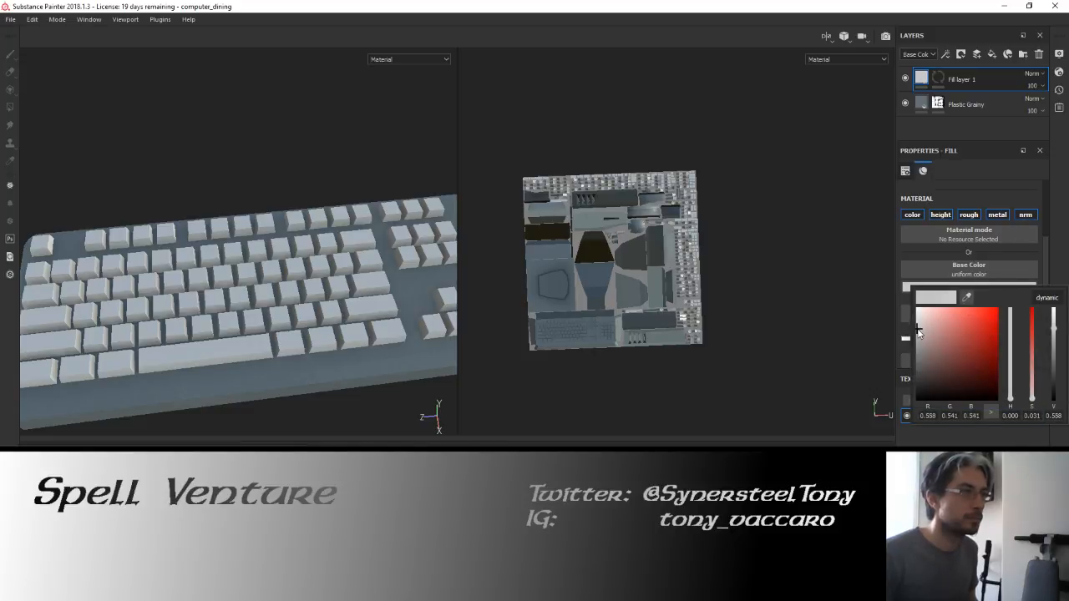
{"action": "left_click_drag", "start_coordinate": [918, 331], "coordinate": [916, 336]}
{"action": "left_click", "coordinate": [1054, 227]}
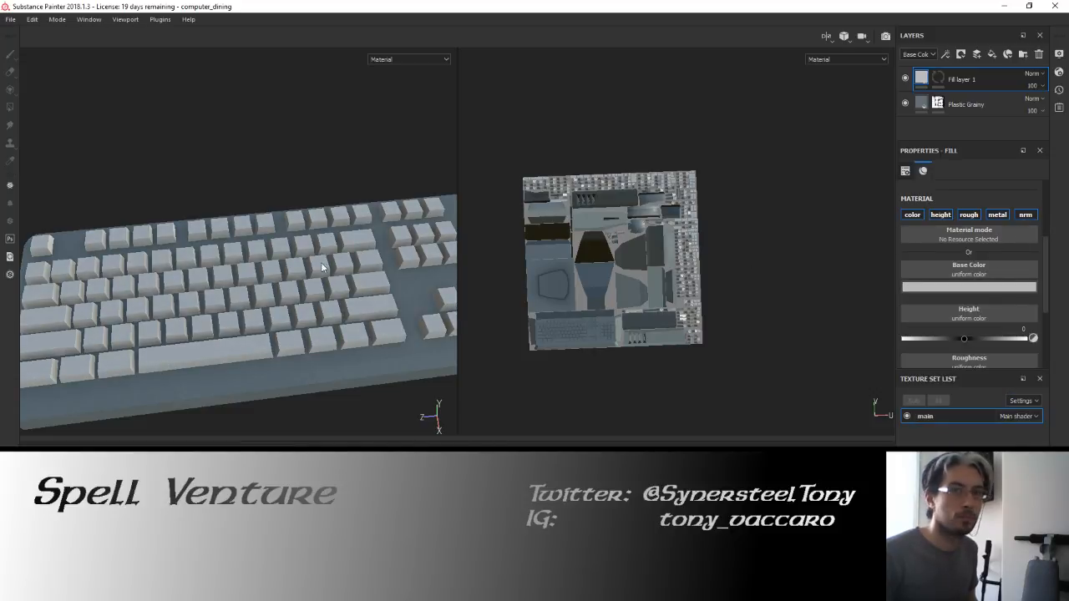
{"action": "mouse_move", "coordinate": [352, 228]}
{"action": "left_mouse_down", "text": "alt"}
{"action": "mouse_move", "coordinate": [317, 233]}
{"action": "mouse_move", "coordinate": [355, 219]}
{"action": "left_mouse_up", "text": "alt"}
{"action": "mouse_move", "coordinate": [279, 249]}
{"action": "left_mouse_down", "text": "alt"}
{"action": "mouse_move", "coordinate": [210, 261]}
{"action": "mouse_move", "coordinate": [301, 243]}
{"action": "mouse_move", "coordinate": [252, 247]}
{"action": "mouse_move", "coordinate": [258, 217]}
{"action": "mouse_move", "coordinate": [224, 248]}
{"action": "mouse_move", "coordinate": [268, 280]}
{"action": "mouse_move", "coordinate": [279, 277]}
{"action": "mouse_move", "coordinate": [250, 277]}
{"action": "mouse_move", "coordinate": [268, 249]}
{"action": "left_mouse_up", "text": "alt"}
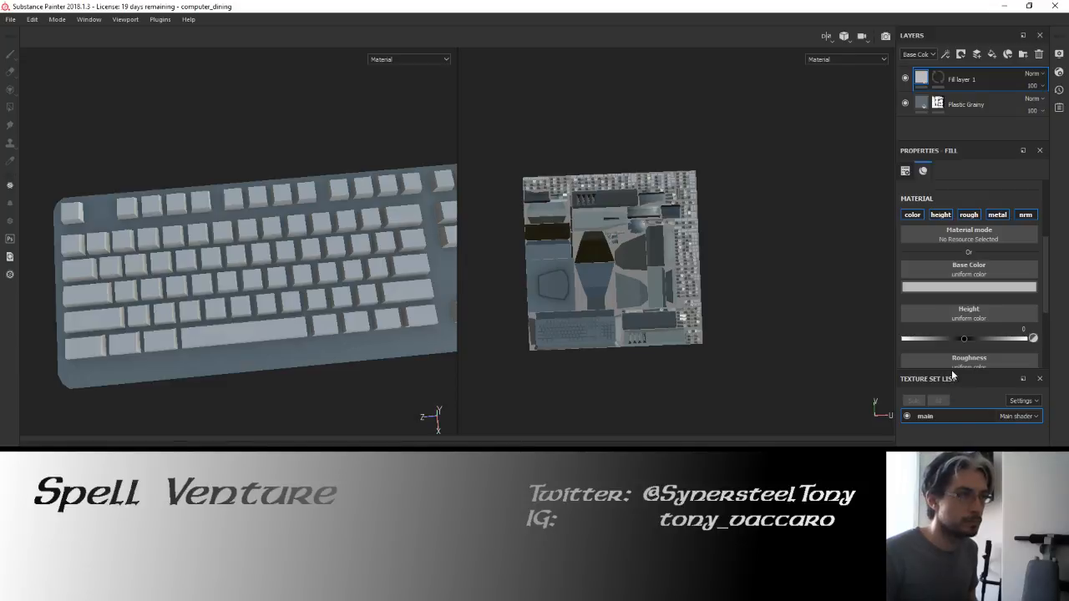
{"action": "left_click_drag", "start_coordinate": [953, 376], "coordinate": [948, 400]}
{"action": "left_click_drag", "start_coordinate": [405, 179], "coordinate": [301, 180], "text": "alt"}
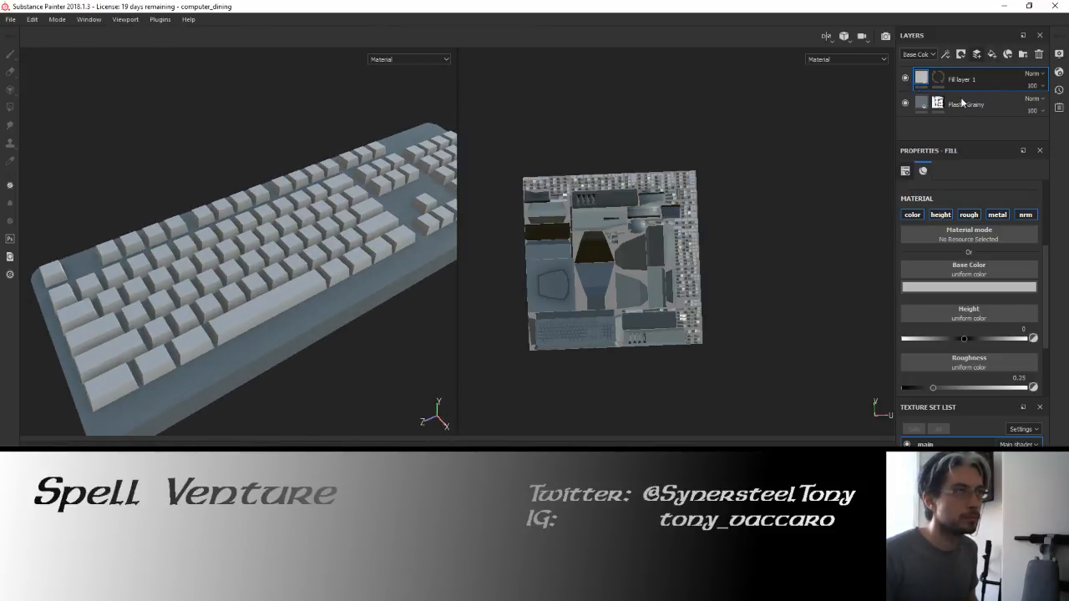
Add a paint layer above Fill layer 1 and name it "fingerprints".
{"action": "double_click", "coordinate": [937, 80]}
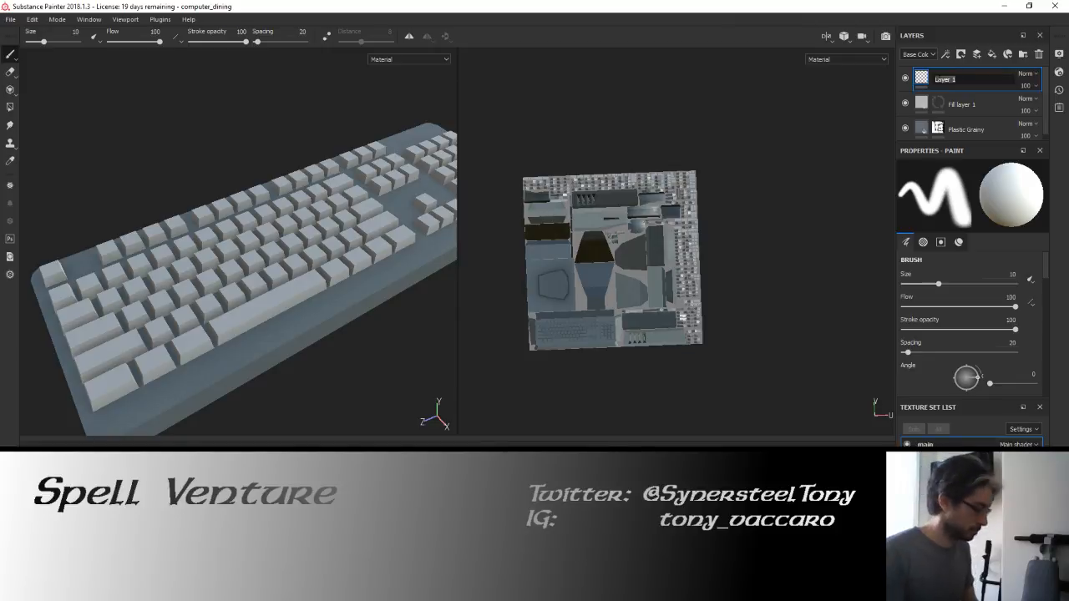
{"action": "type", "text": "fingerprints"}
{"action": "key", "text": "Return"}
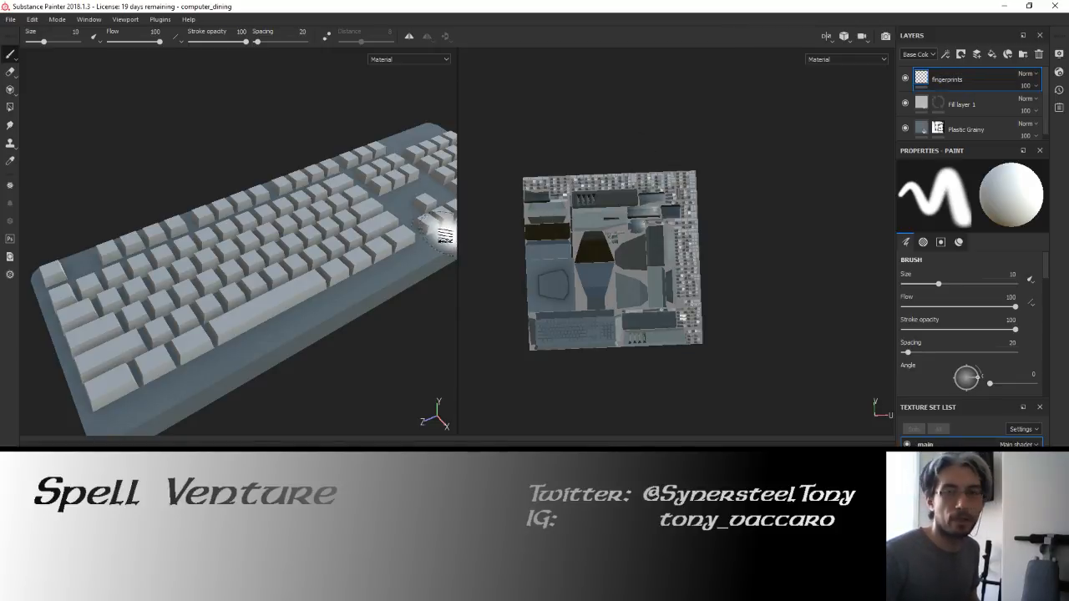
Inspect the keyboard keys and their UV islands, and the side of the computer's base unit.
{"action": "mouse_move", "coordinate": [360, 243]}
{"action": "right_mouse_down", "text": "shift"}
{"action": "mouse_move", "coordinate": [387, 241]}
{"action": "mouse_move", "coordinate": [363, 239]}
{"action": "right_mouse_up", "text": "shift"}
{"action": "scroll", "coordinate": [640, 164], "scroll_direction": "up", "scroll_amount": 10}
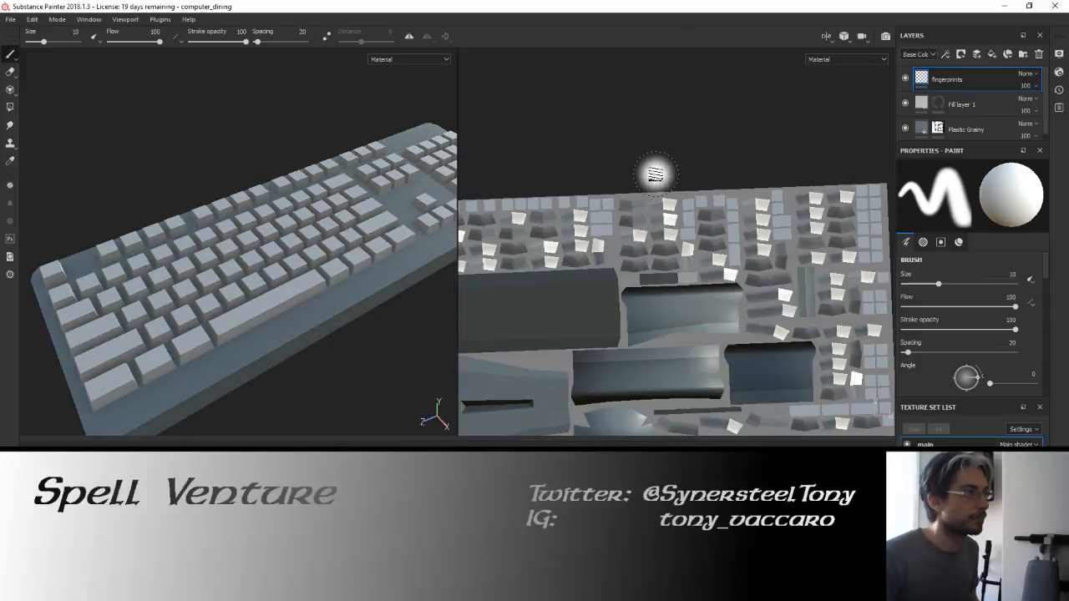
{"action": "mouse_move", "coordinate": [612, 200]}
{"action": "right_mouse_down", "text": "shift"}
{"action": "mouse_move", "coordinate": [632, 201]}
{"action": "mouse_move", "coordinate": [570, 211]}
{"action": "right_mouse_up", "text": "shift"}
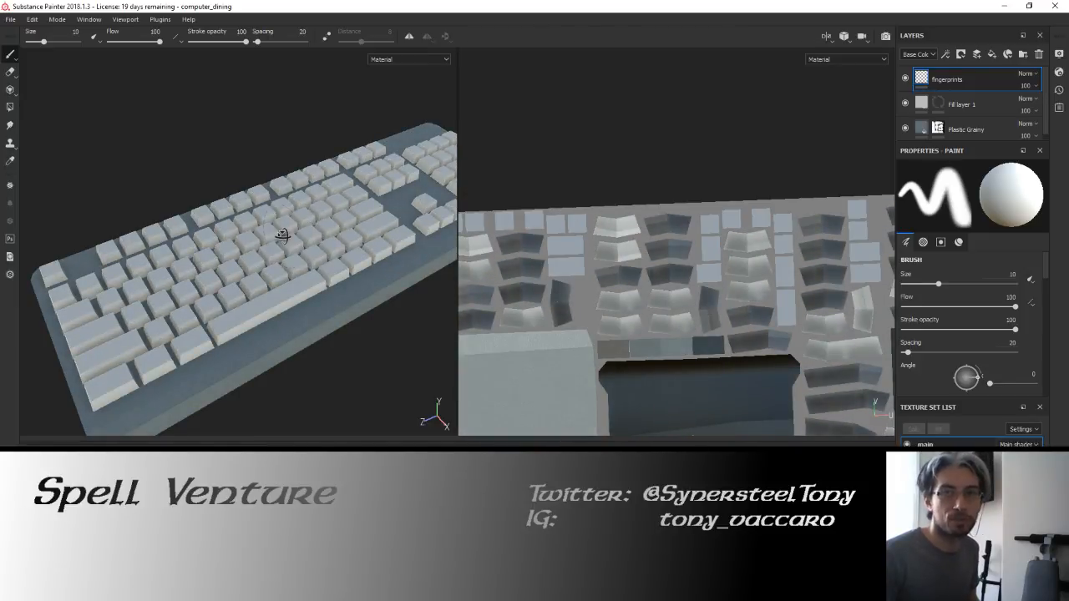
{"action": "mouse_move", "coordinate": [281, 234]}
{"action": "left_mouse_down", "text": "alt"}
{"action": "mouse_move", "coordinate": [268, 229]}
{"action": "mouse_move", "coordinate": [282, 212]}
{"action": "mouse_move", "coordinate": [249, 234]}
{"action": "mouse_move", "coordinate": [251, 249]}
{"action": "left_mouse_up", "text": "alt"}
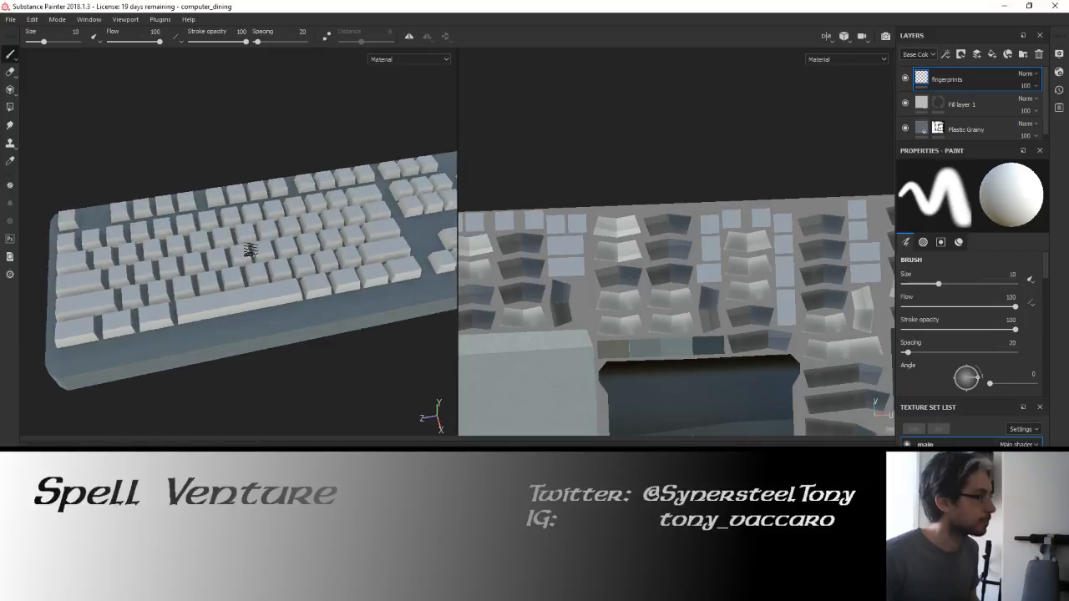
{"action": "scroll", "coordinate": [259, 249], "scroll_direction": "up", "scroll_amount": 5}
{"action": "scroll", "coordinate": [283, 250], "scroll_direction": "down", "scroll_amount": 8}
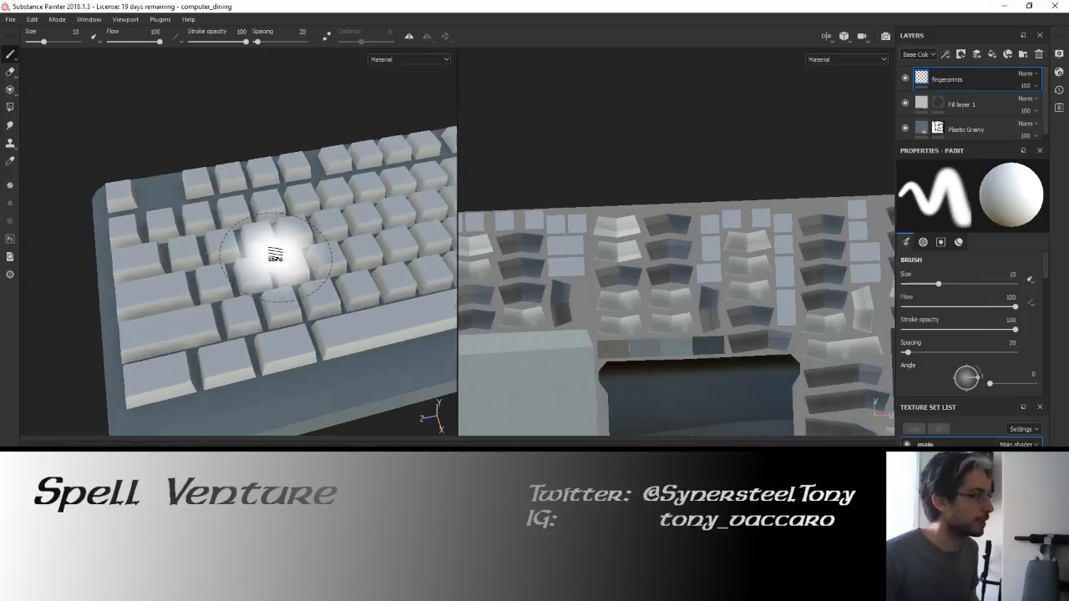
{"action": "left_click_drag", "start_coordinate": [300, 258], "coordinate": [424, 180], "text": "alt"}
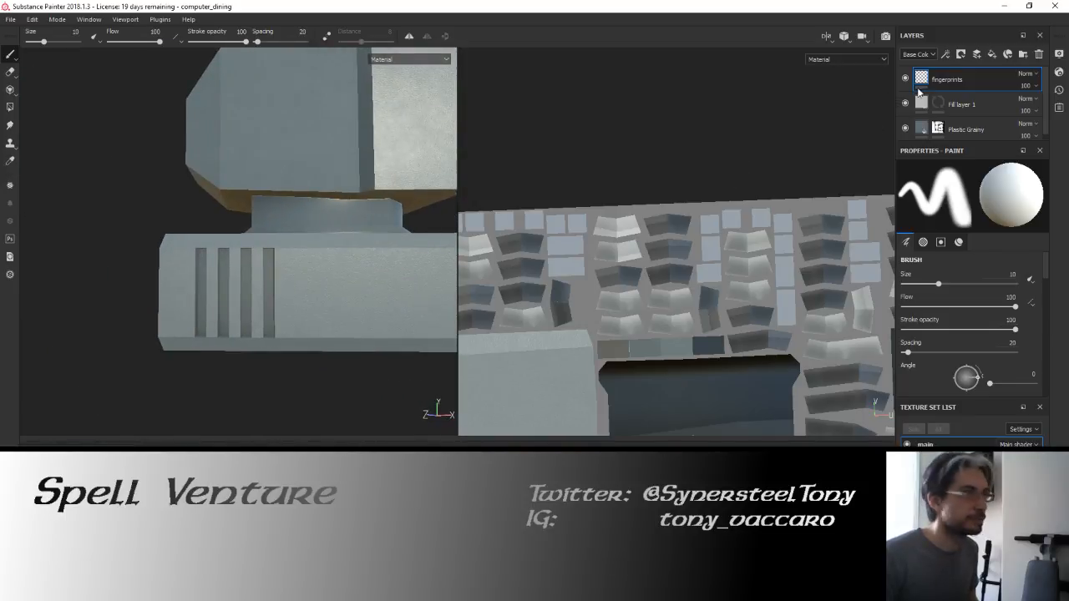
Add a paint layer named "detail" and place it between the fingerprints layer and Fill layer 1.
{"action": "left_click", "coordinate": [977, 55]}
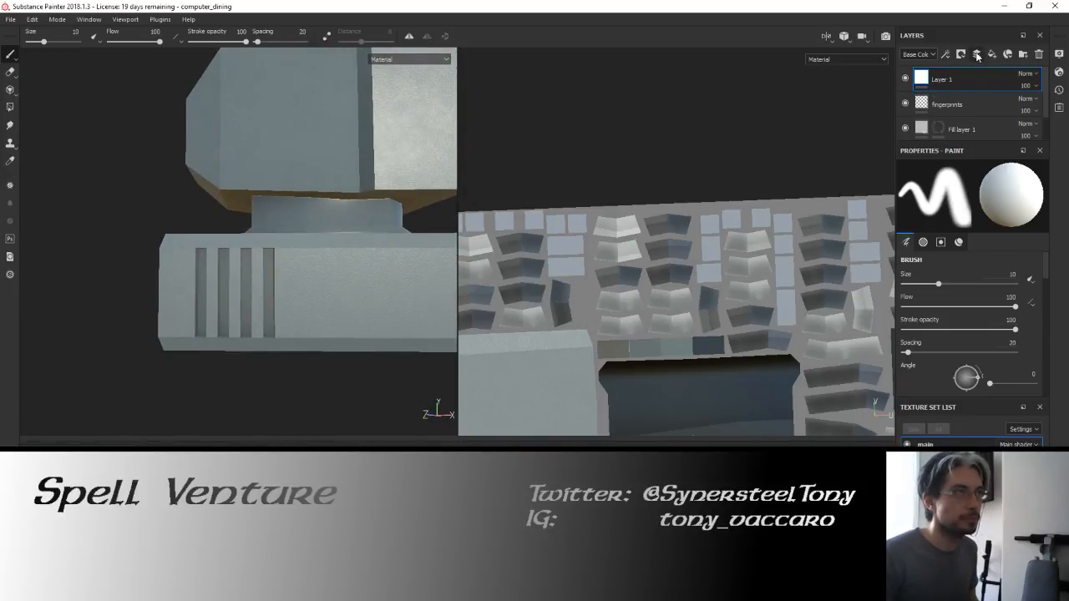
{"action": "double_click", "coordinate": [942, 80]}
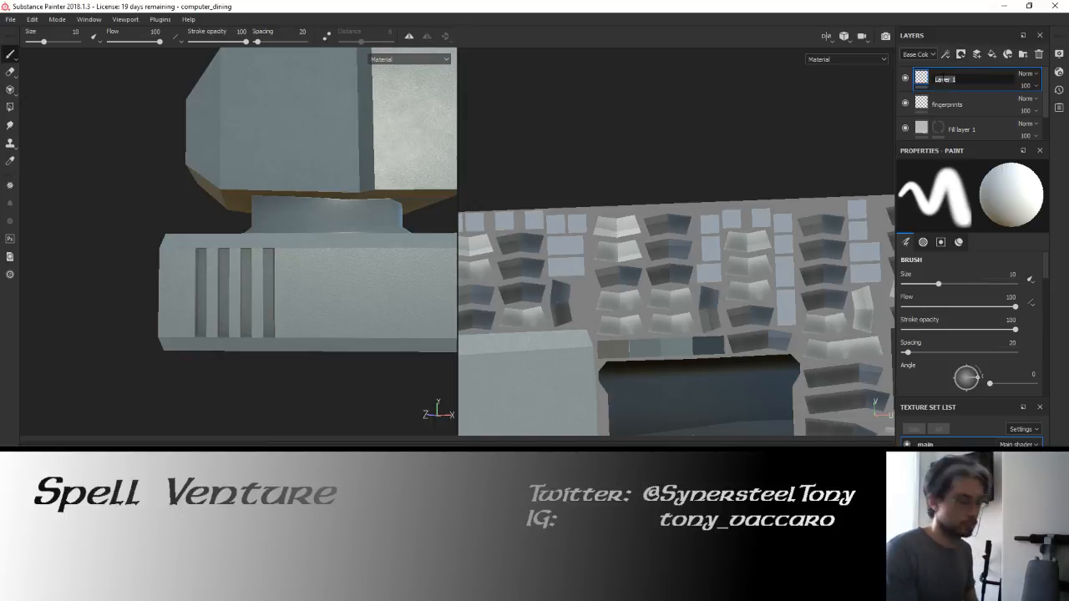
{"action": "key", "text": "Return"}
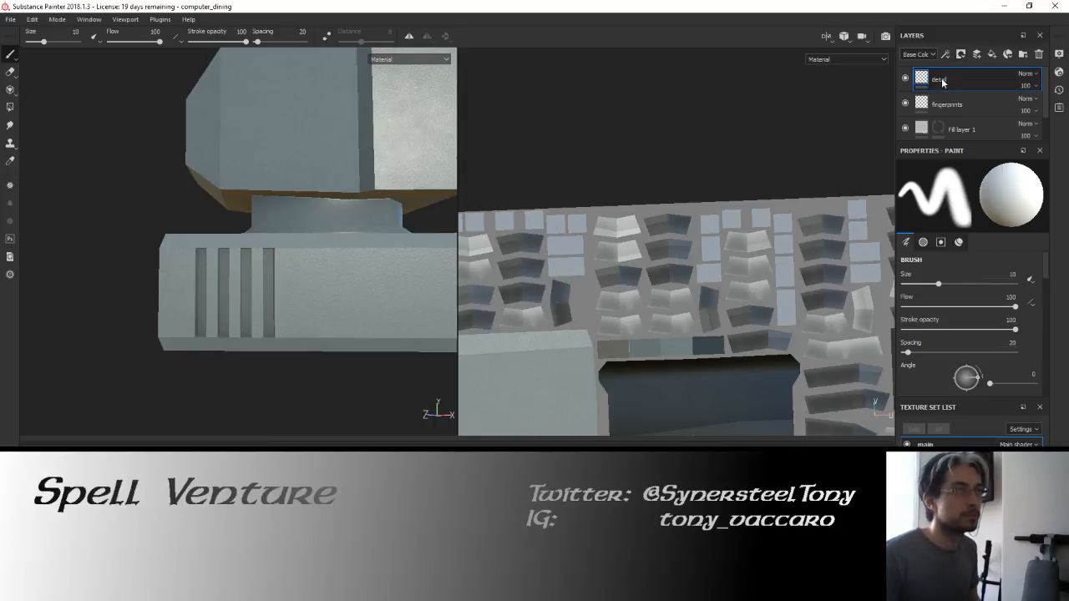
{"action": "left_click_drag", "start_coordinate": [930, 80], "coordinate": [940, 117]}
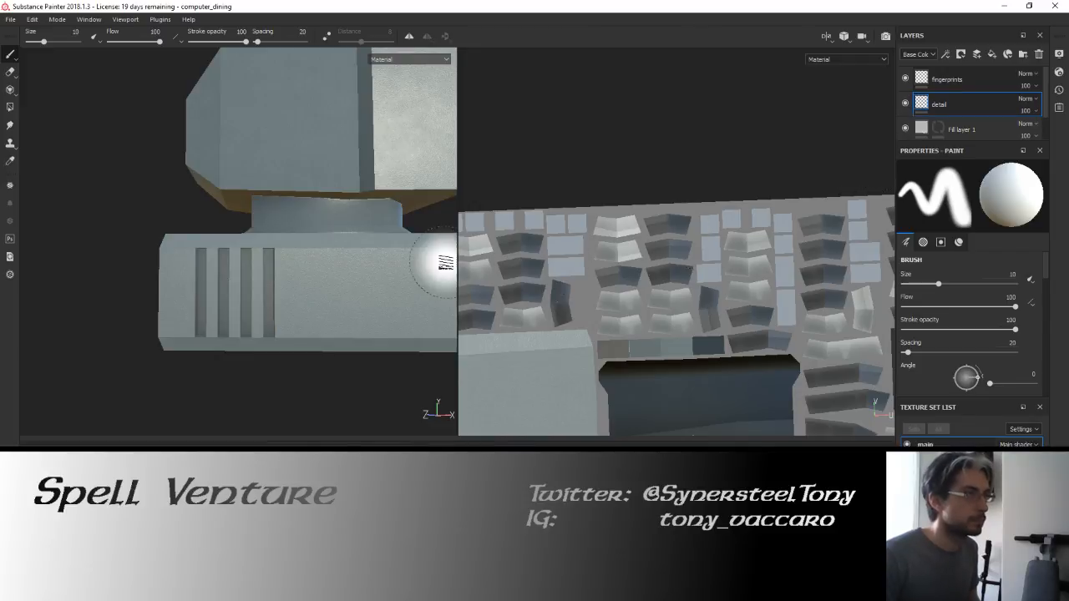
Start editing a quick mask on the detail layer with the whole computer in view.
{"action": "scroll", "coordinate": [396, 251], "scroll_direction": "down", "scroll_amount": 4}
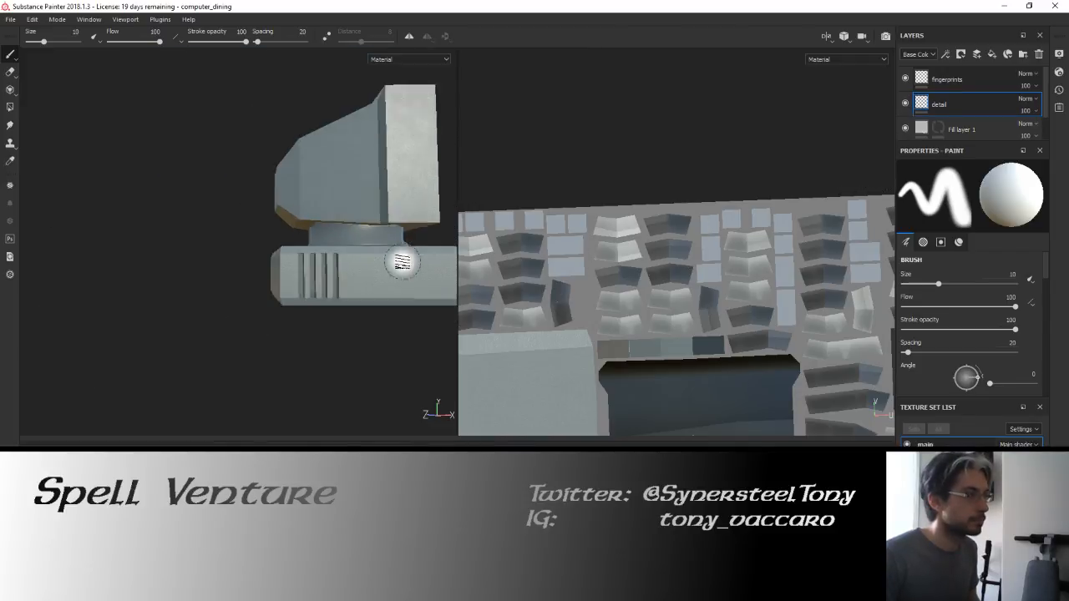
{"action": "scroll", "coordinate": [402, 262], "scroll_direction": "down", "scroll_amount": 2}
{"action": "middle_click_drag", "start_coordinate": [341, 256], "coordinate": [267, 258], "text": "alt"}
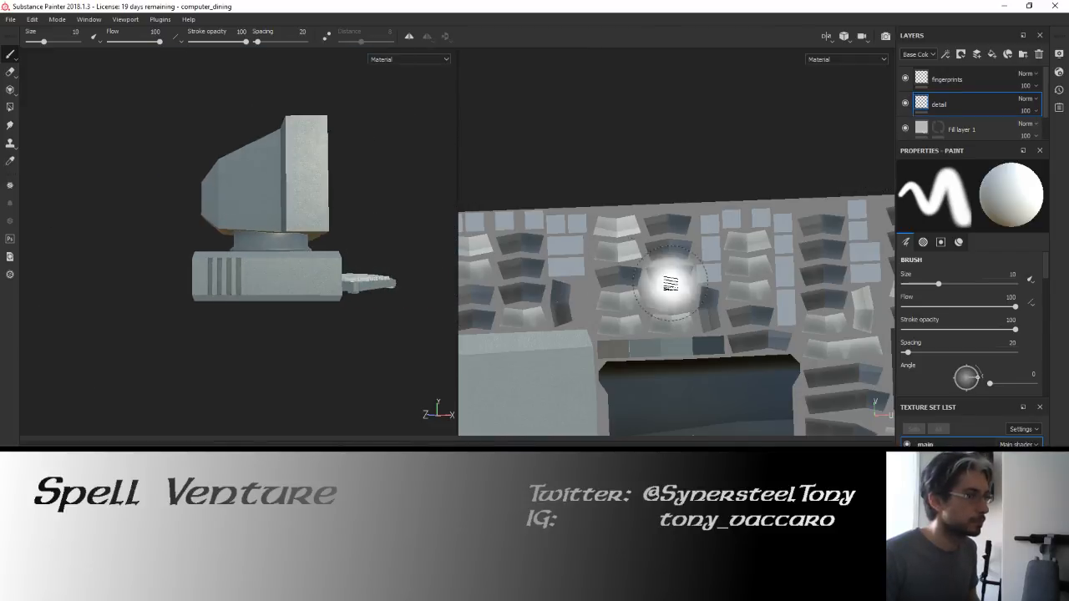
{"action": "scroll", "coordinate": [671, 283], "scroll_direction": "down", "scroll_amount": 8}
{"action": "middle_click_drag", "start_coordinate": [672, 290], "coordinate": [766, 141], "text": "alt"}
{"action": "left_click_drag", "start_coordinate": [725, 158], "coordinate": [725, 157], "text": "alt"}
{"action": "middle_click_drag", "start_coordinate": [725, 158], "coordinate": [712, 160], "text": "alt"}
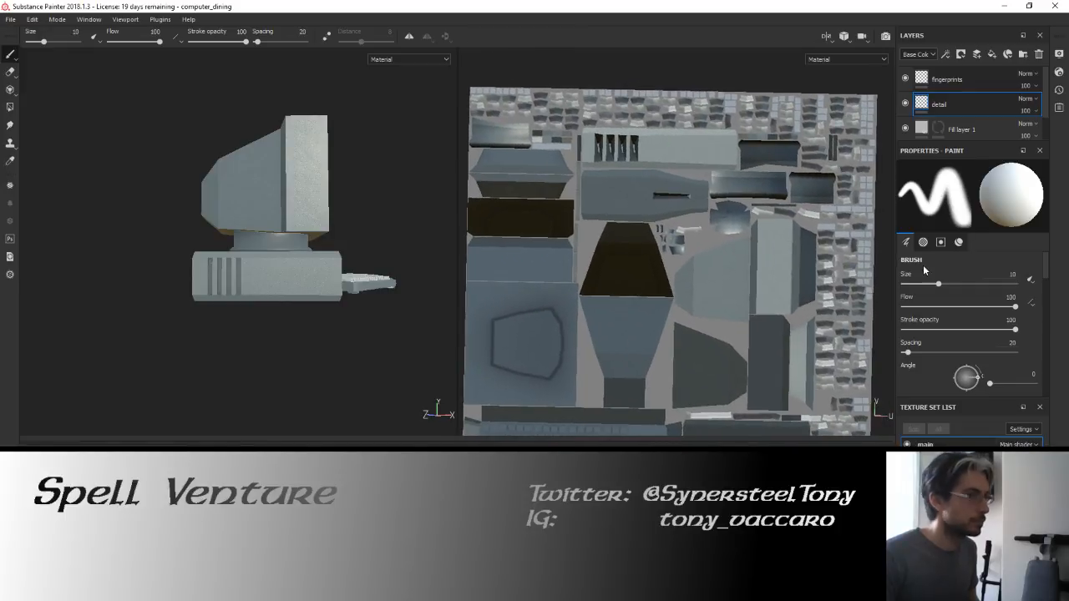
{"action": "key", "text": "i"}
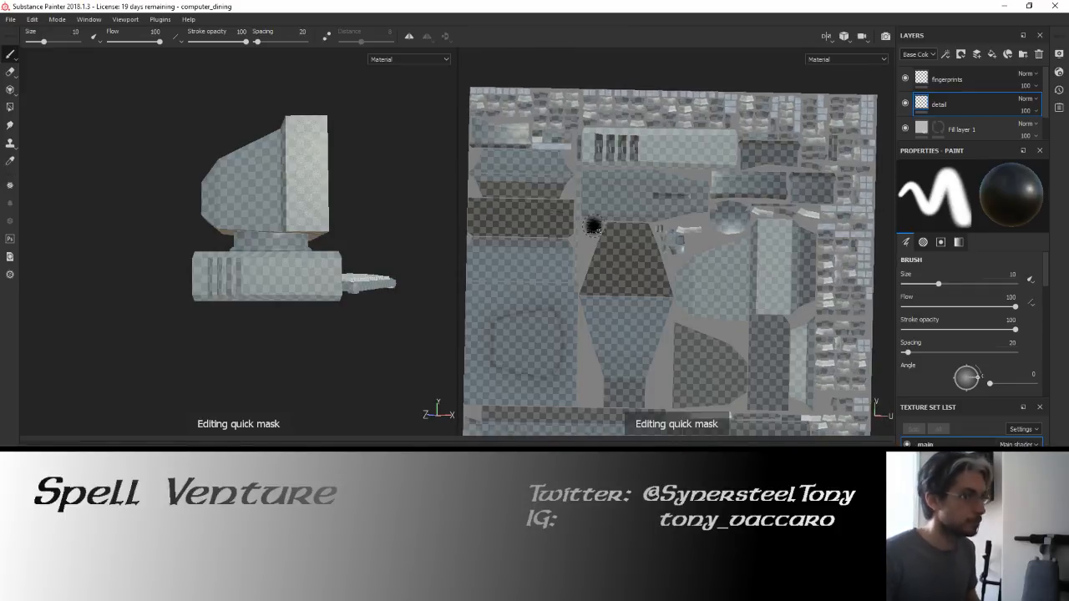
Mask out the whole model by polygon-filling all UV islands with color value 0.
{"action": "left_click", "coordinate": [10, 107]}
{"action": "scroll", "coordinate": [318, 279], "scroll_direction": "up", "scroll_amount": 4}
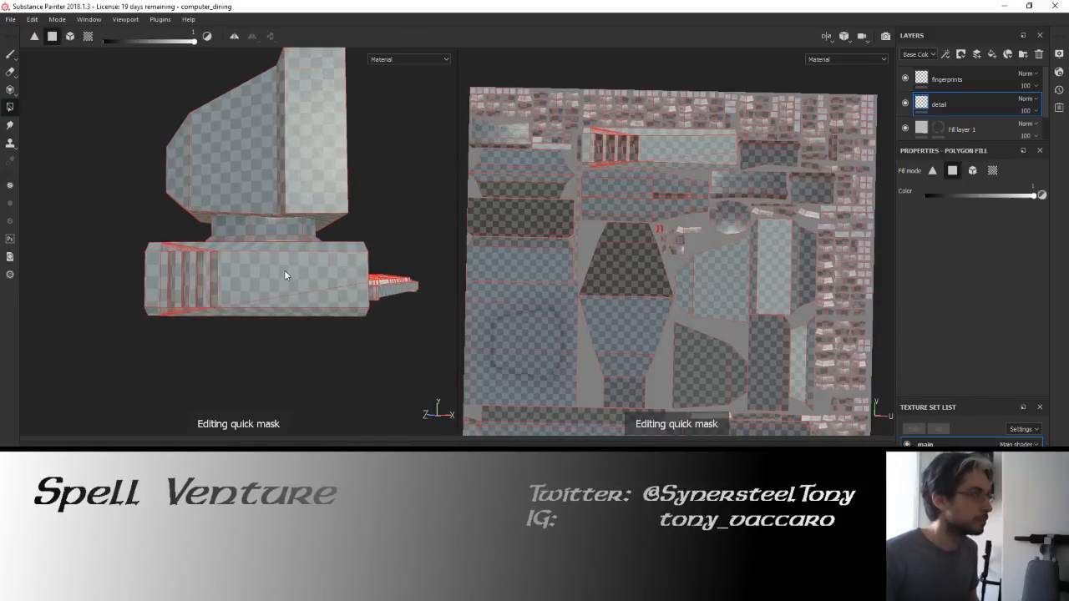
{"action": "scroll", "coordinate": [293, 278], "scroll_direction": "down", "scroll_amount": 6}
{"action": "scroll", "coordinate": [701, 238], "scroll_direction": "down", "scroll_amount": 2}
{"action": "scroll", "coordinate": [700, 235], "scroll_direction": "down", "scroll_amount": 1}
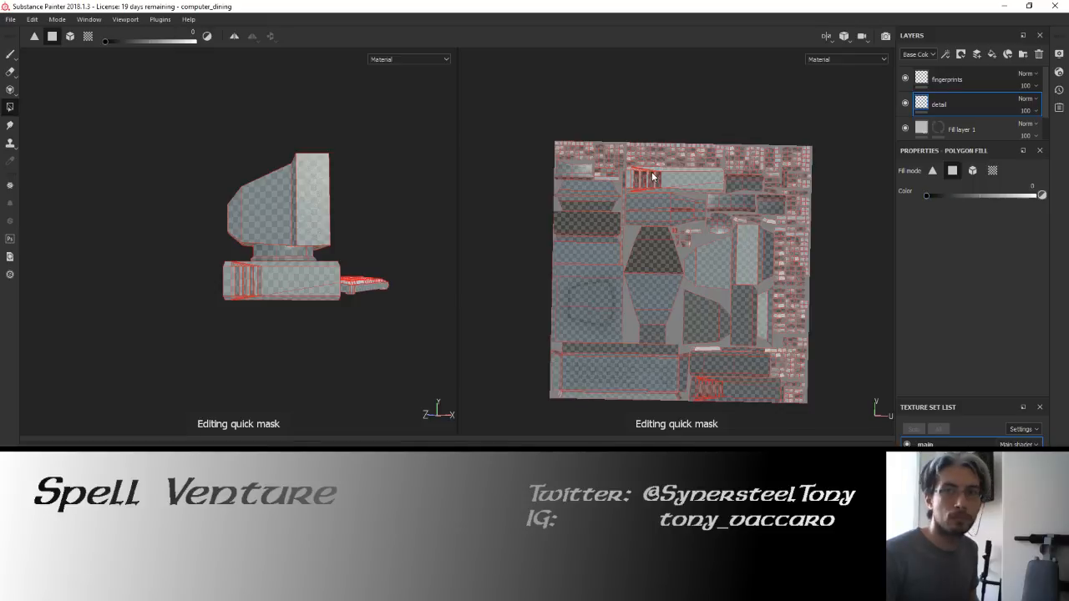
{"action": "left_click_drag", "start_coordinate": [555, 126], "coordinate": [847, 418]}
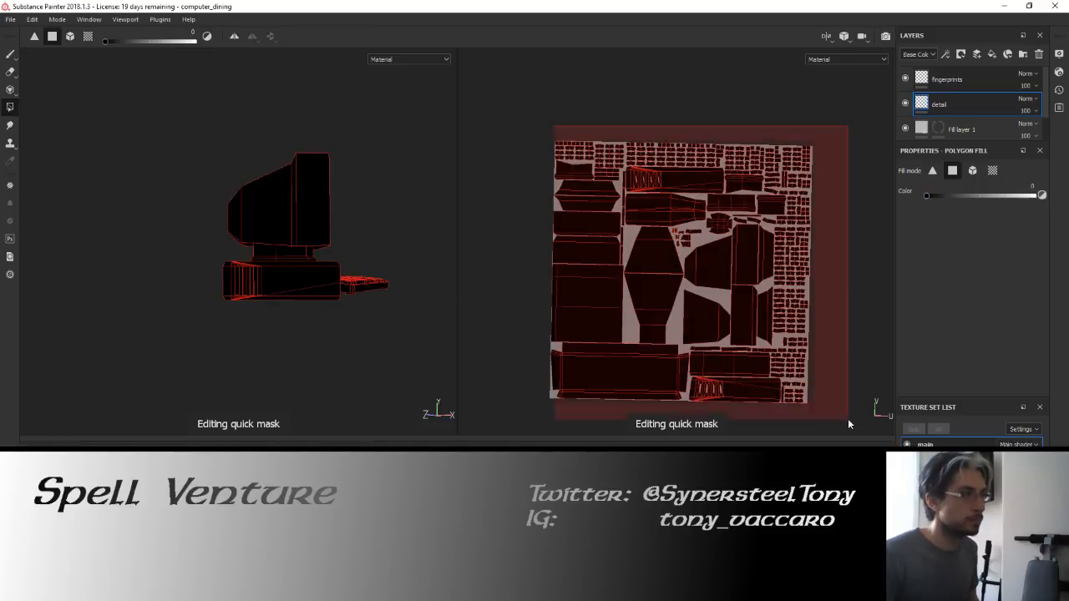
Set the polygon fill color to 1 and unmask the four vent slots on one side of the base unit.
{"action": "scroll", "coordinate": [217, 290], "scroll_direction": "up", "scroll_amount": 5}
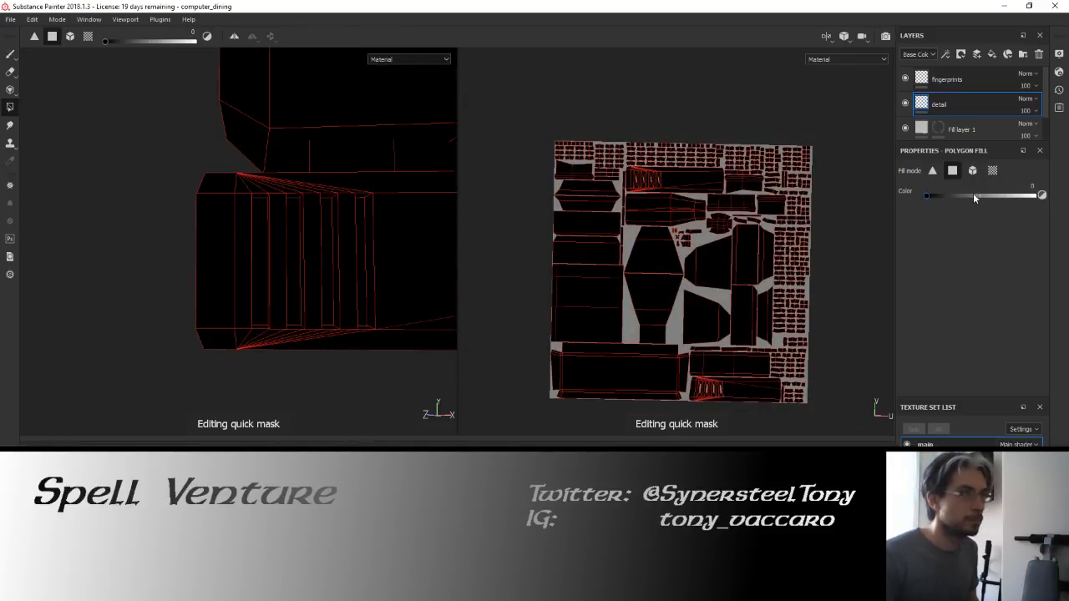
{"action": "left_click_drag", "start_coordinate": [256, 167], "coordinate": [231, 208], "text": "alt"}
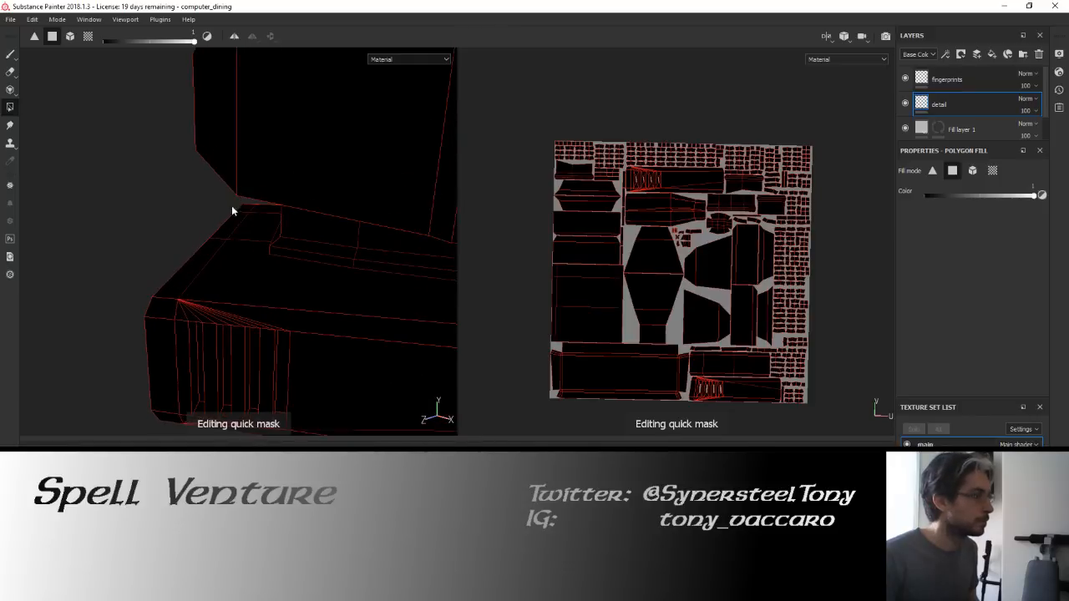
{"action": "left_click_drag", "start_coordinate": [184, 314], "coordinate": [212, 278], "text": "alt"}
{"action": "left_click", "coordinate": [192, 357]}
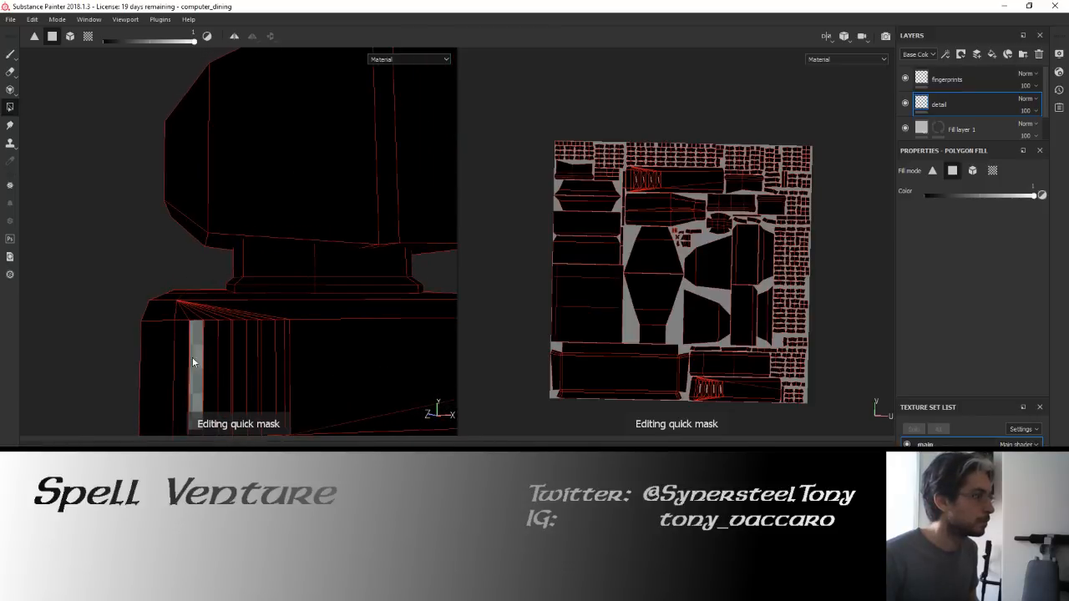
{"action": "left_click", "coordinate": [224, 356]}
{"action": "left_click", "coordinate": [253, 358]}
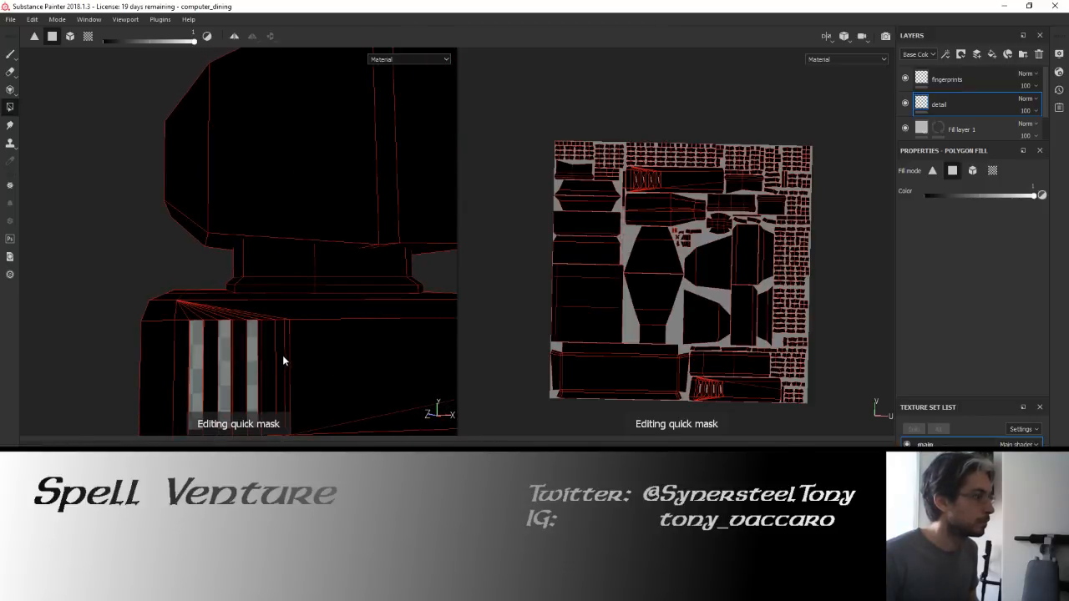
{"action": "left_click_drag", "start_coordinate": [282, 357], "coordinate": [274, 357], "text": "alt"}
{"action": "left_click", "coordinate": [278, 358]}
Unmask the four vent slots on the opposite side of the base unit.
{"action": "left_click_drag", "start_coordinate": [124, 278], "coordinate": [434, 274], "text": "alt"}
{"action": "scroll", "coordinate": [281, 284], "scroll_direction": "up", "scroll_amount": 4}
{"action": "scroll", "coordinate": [284, 290], "scroll_direction": "down", "scroll_amount": 8}
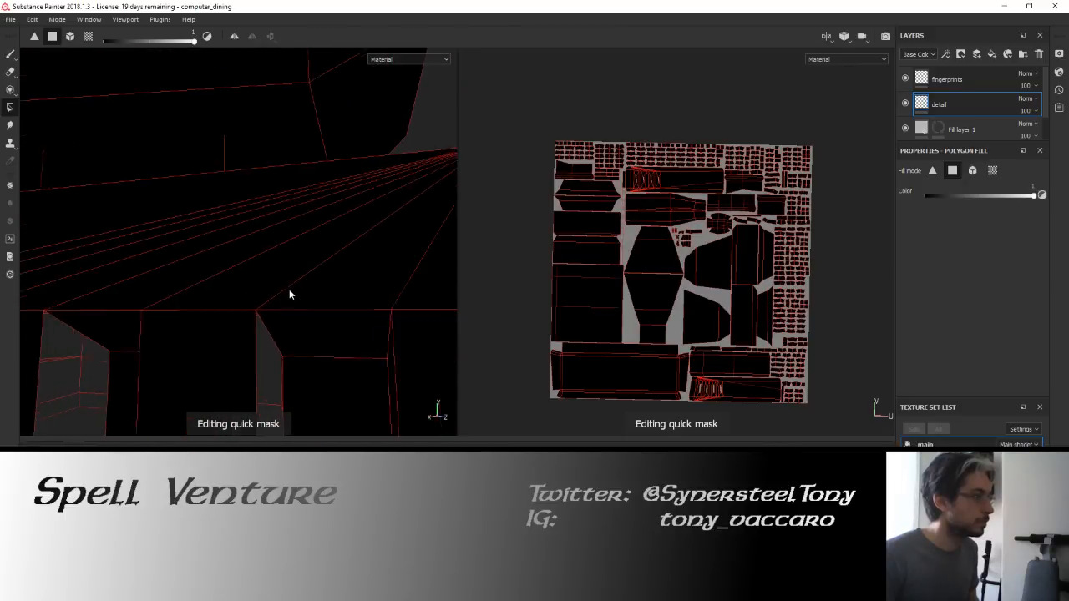
{"action": "left_click_drag", "start_coordinate": [243, 269], "coordinate": [257, 264], "text": "alt"}
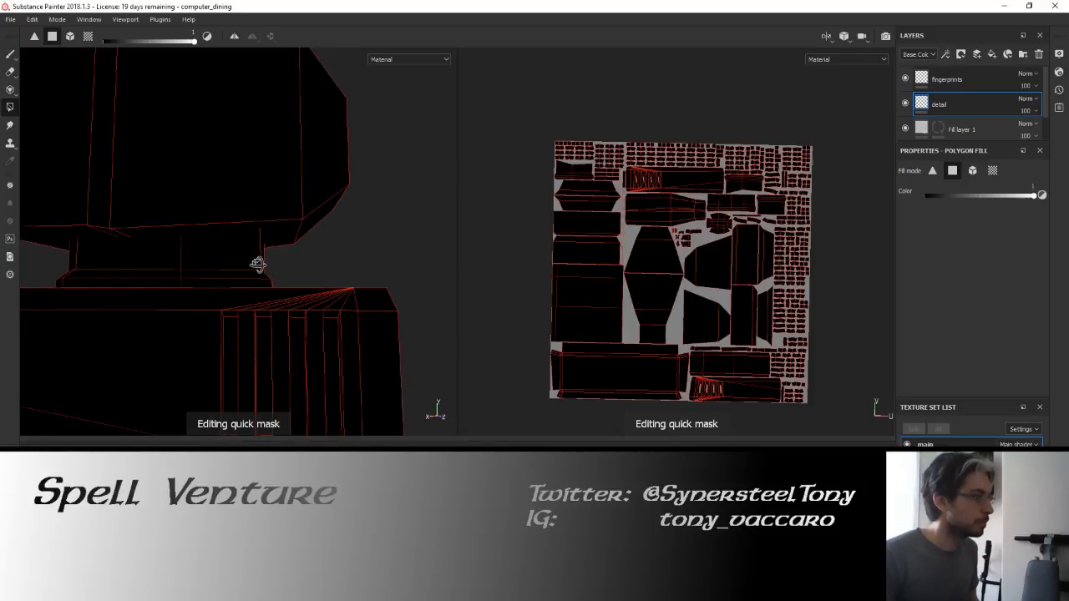
{"action": "left_click", "coordinate": [232, 359]}
{"action": "left_click", "coordinate": [263, 361]}
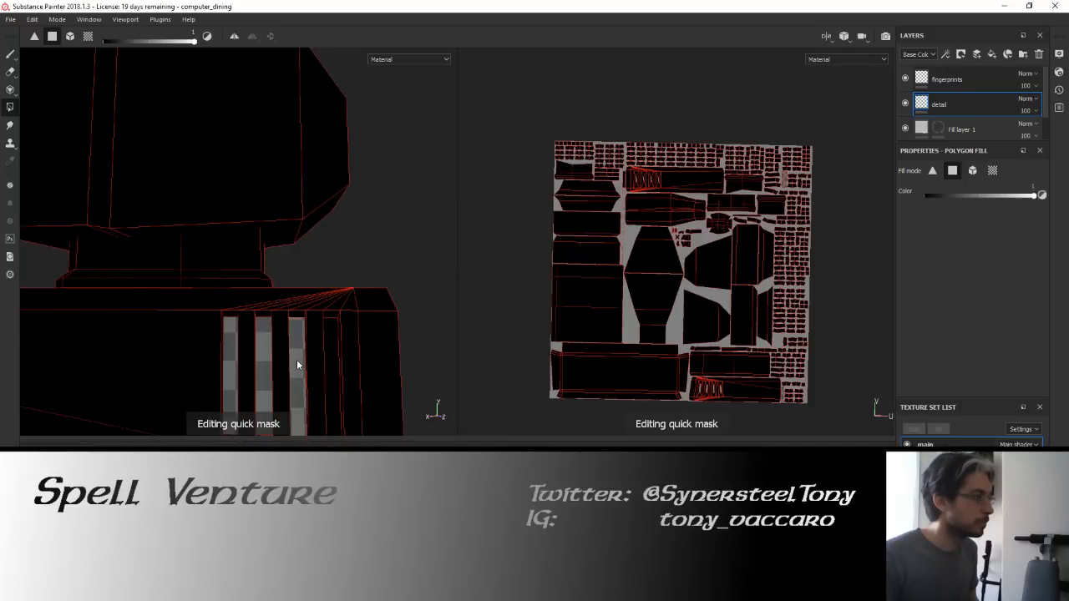
{"action": "left_click", "coordinate": [332, 360]}
Unmask the two small details on the front of the base unit and the small UV islands next to theirs.
{"action": "left_click_drag", "start_coordinate": [327, 313], "coordinate": [240, 236], "text": "alt"}
{"action": "left_click", "coordinate": [198, 330]}
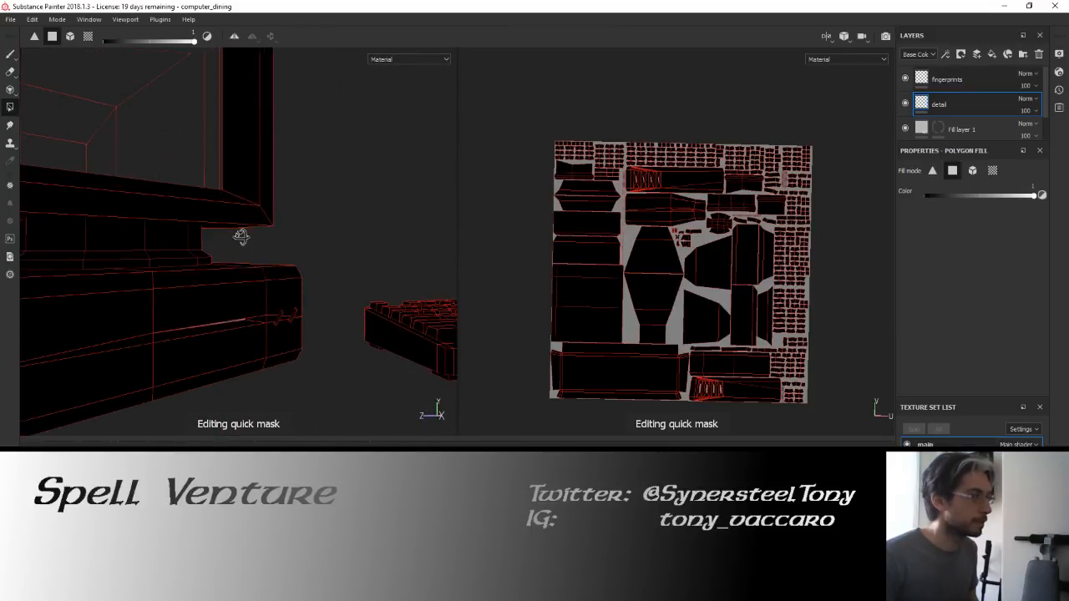
{"action": "left_click_drag", "start_coordinate": [341, 194], "coordinate": [242, 271], "text": "alt"}
{"action": "scroll", "coordinate": [601, 209], "scroll_direction": "up", "scroll_amount": 8}
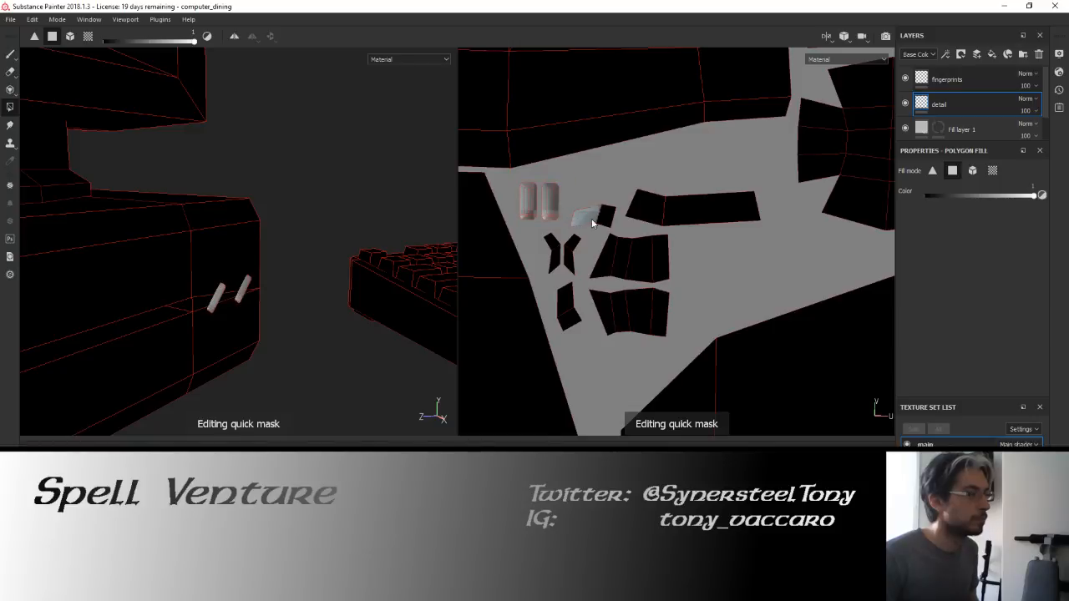
{"action": "left_click_drag", "start_coordinate": [584, 178], "coordinate": [739, 288]}
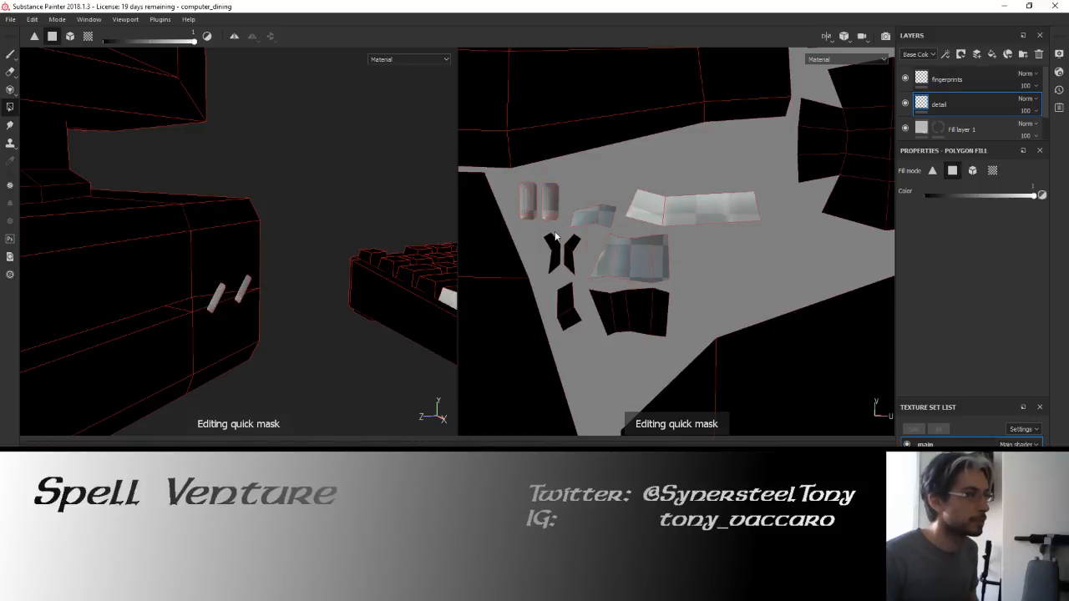
{"action": "left_click_drag", "start_coordinate": [558, 281], "coordinate": [666, 334]}
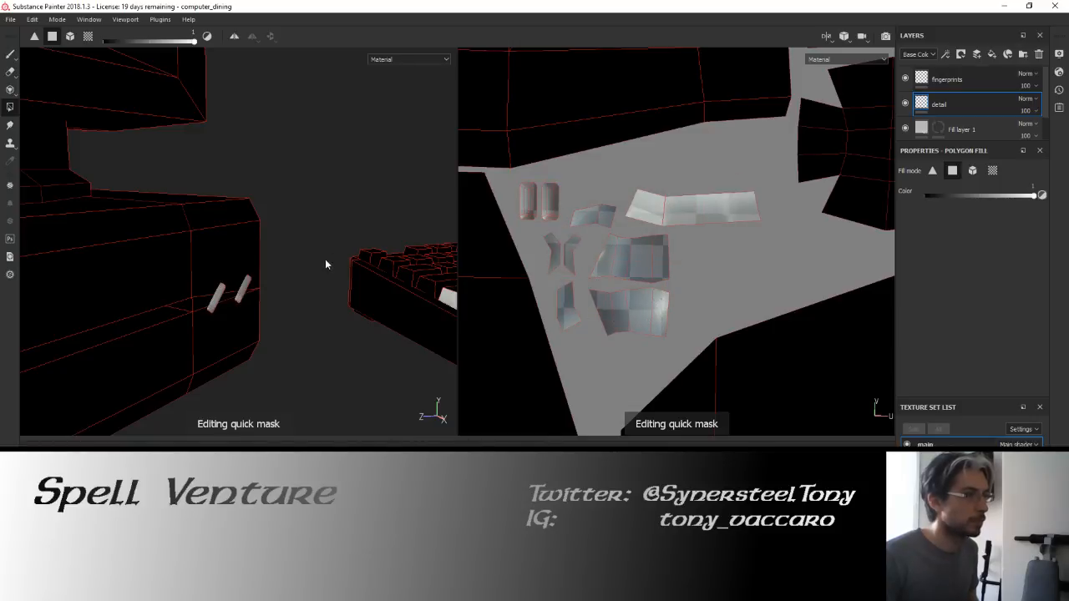
Return to painting on the detail layer with the quick mask in use, and set the brush base color to black.
{"action": "scroll", "coordinate": [326, 264], "scroll_direction": "down", "scroll_amount": 6}
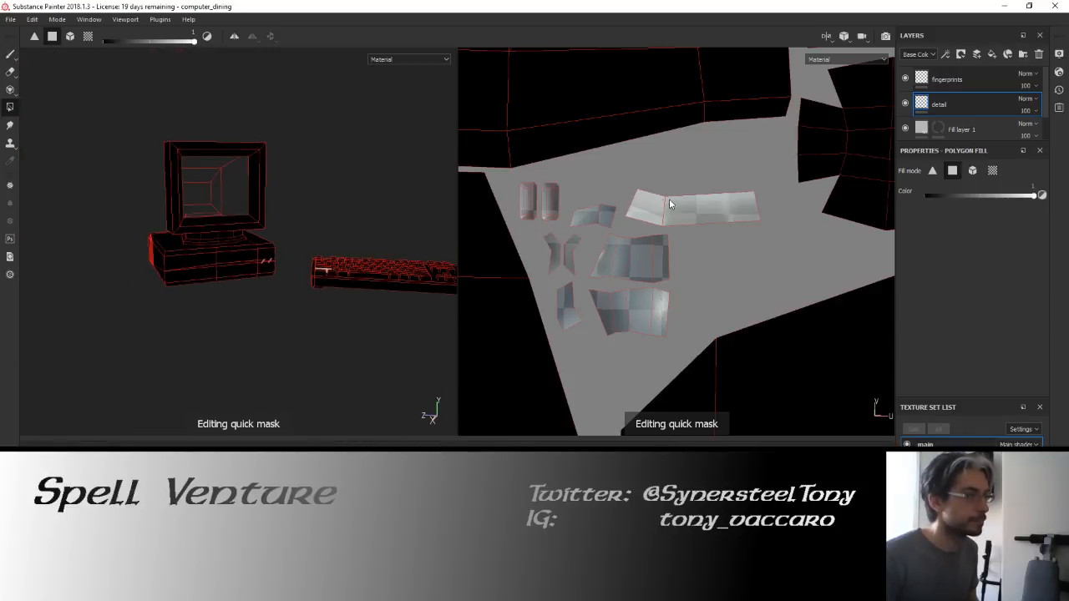
{"action": "scroll", "coordinate": [669, 204], "scroll_direction": "down", "scroll_amount": 6}
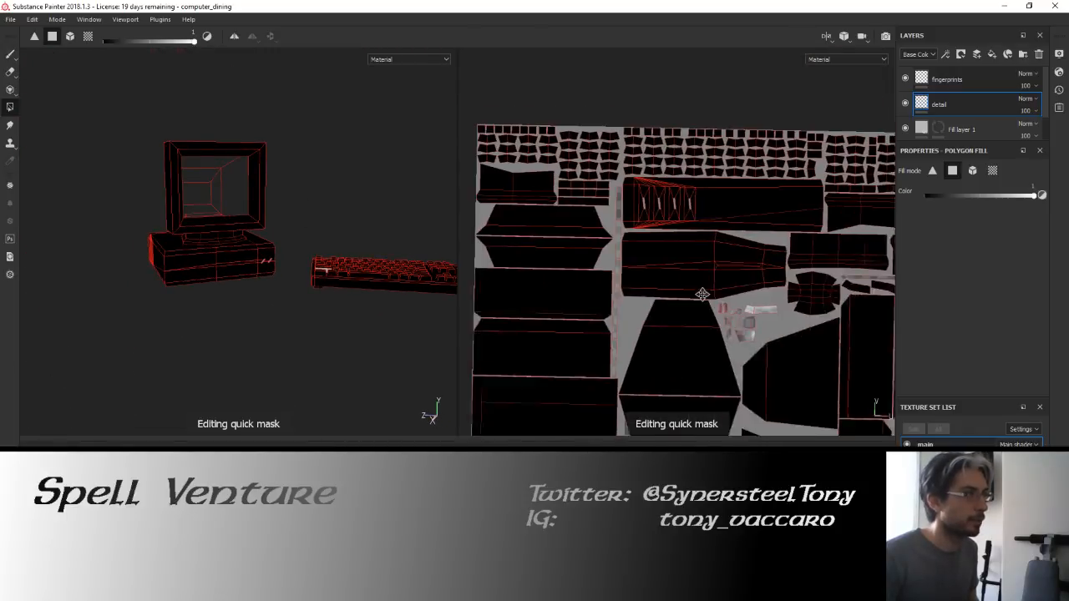
{"action": "middle_click_drag", "start_coordinate": [702, 294], "coordinate": [718, 309]}
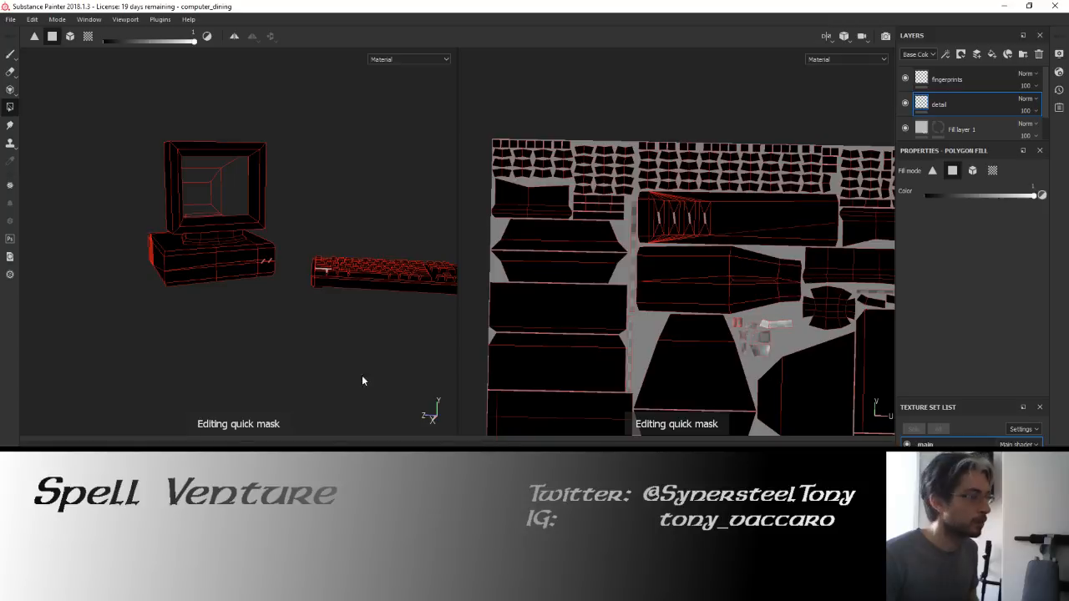
{"action": "left_click", "coordinate": [923, 104]}
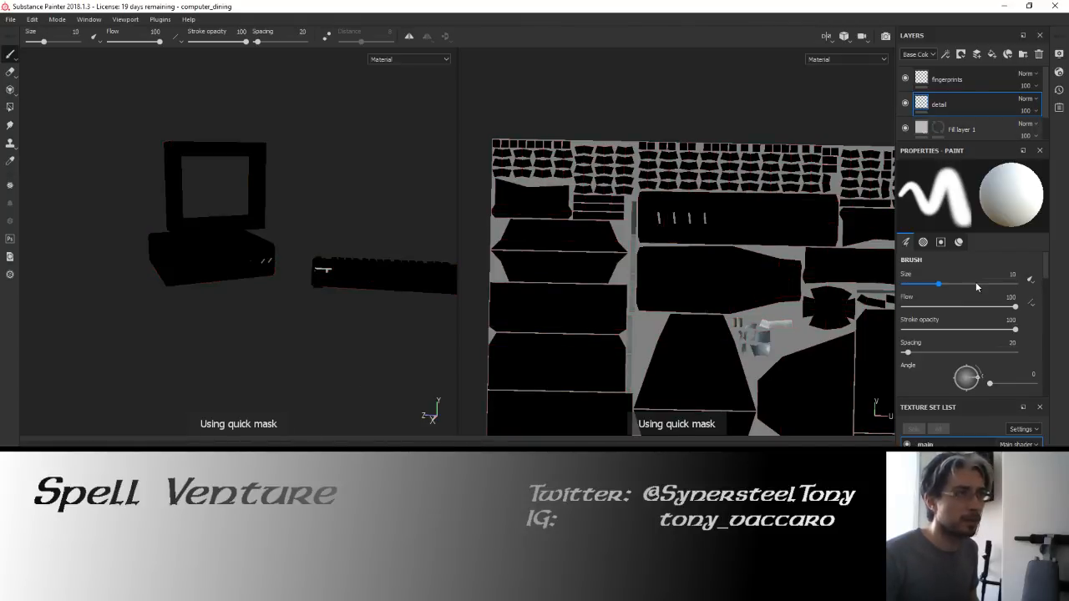
{"action": "scroll", "coordinate": [973, 296], "scroll_direction": "down", "scroll_amount": 5}
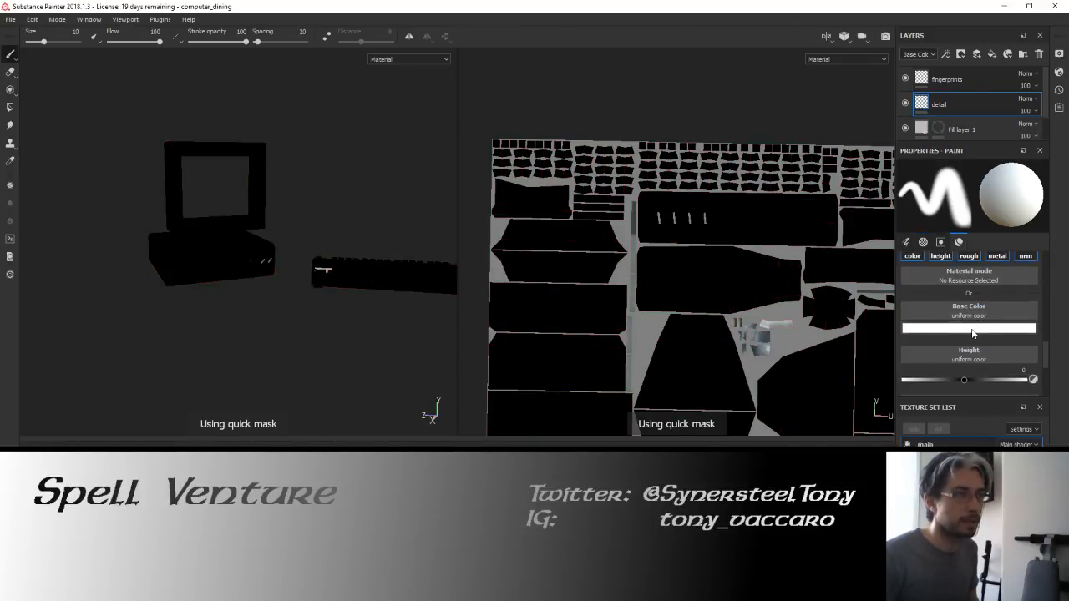
{"action": "left_click", "coordinate": [953, 328]}
{"action": "left_click_drag", "start_coordinate": [944, 361], "coordinate": [936, 442]}
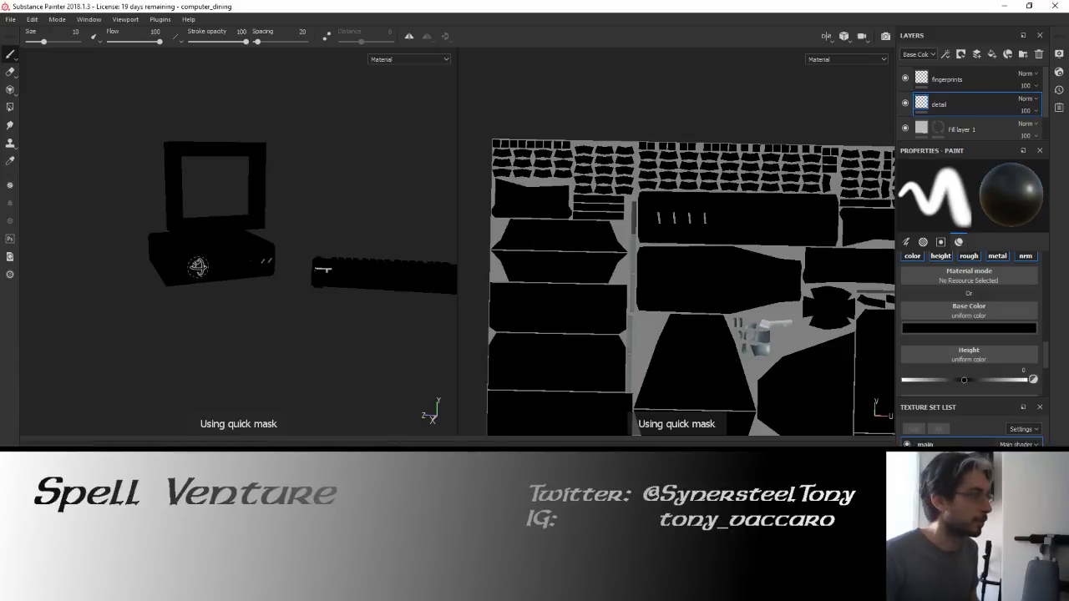
Set the brush roughness to 1 and paint the four vent slots on one side of the base unit black.
{"action": "left_click_drag", "start_coordinate": [133, 267], "coordinate": [284, 253], "text": "alt"}
{"action": "middle_click_drag", "start_coordinate": [231, 243], "coordinate": [372, 207], "text": "alt"}
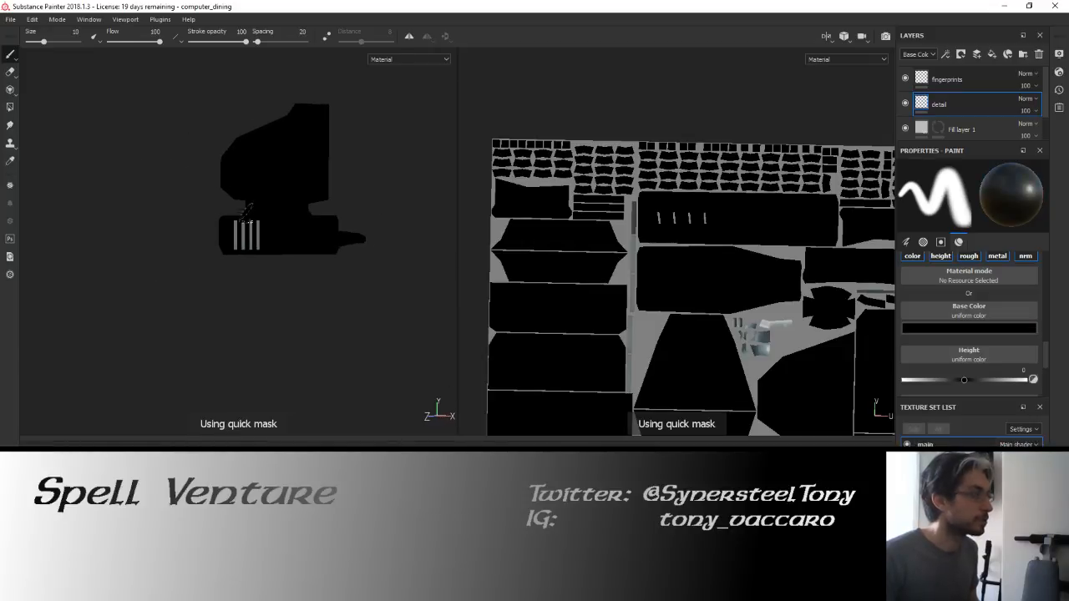
{"action": "scroll", "coordinate": [244, 222], "scroll_direction": "up", "scroll_amount": 5}
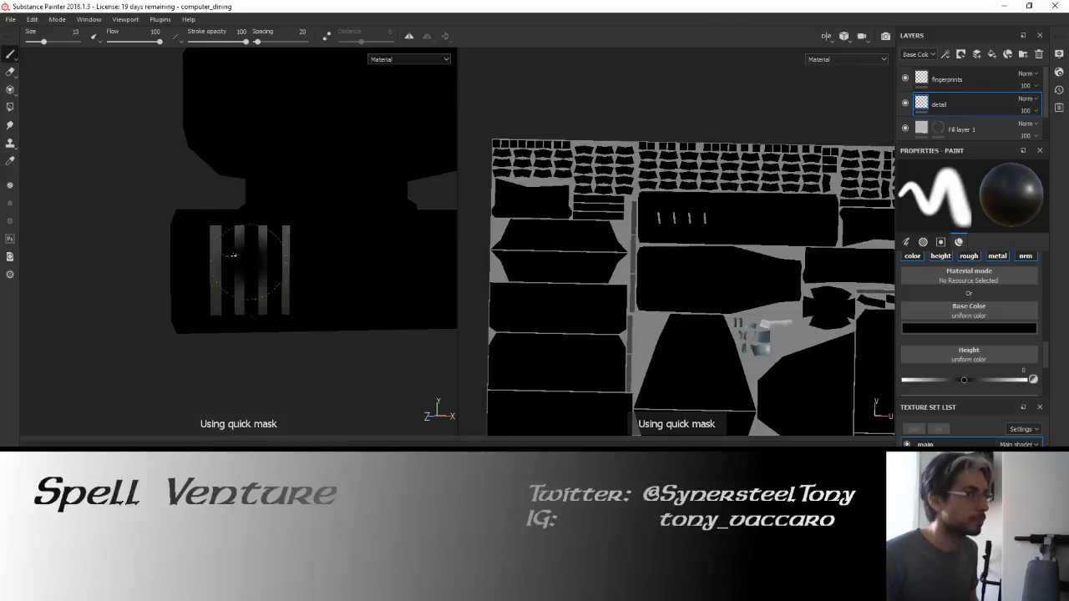
{"action": "scroll", "coordinate": [968, 359], "scroll_direction": "down", "scroll_amount": 2}
{"action": "scroll", "coordinate": [966, 365], "scroll_direction": "down", "scroll_amount": 1}
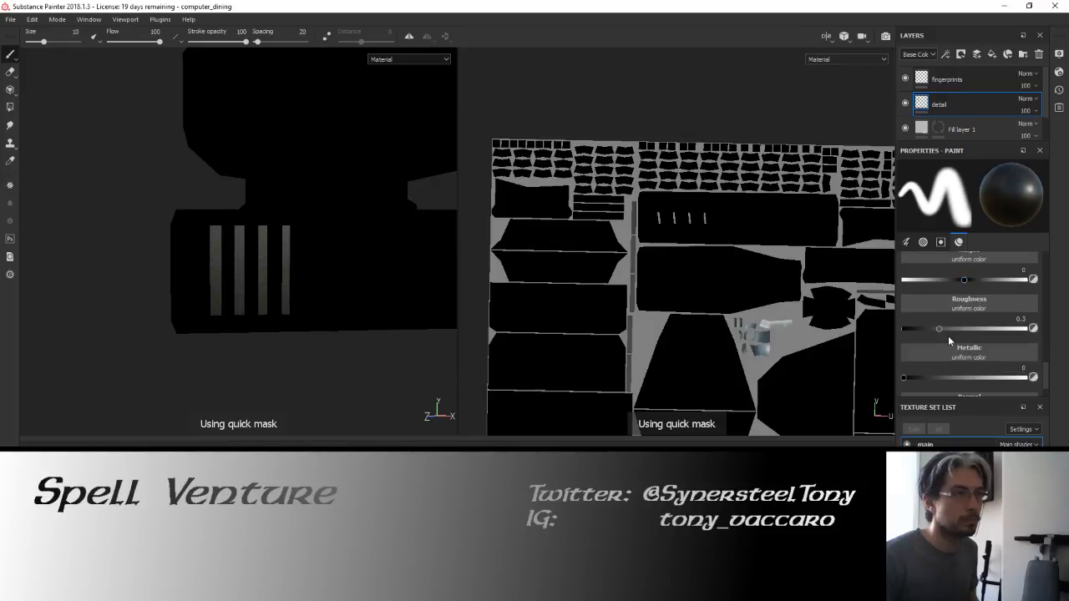
{"action": "left_click_drag", "start_coordinate": [940, 328], "coordinate": [1027, 328]}
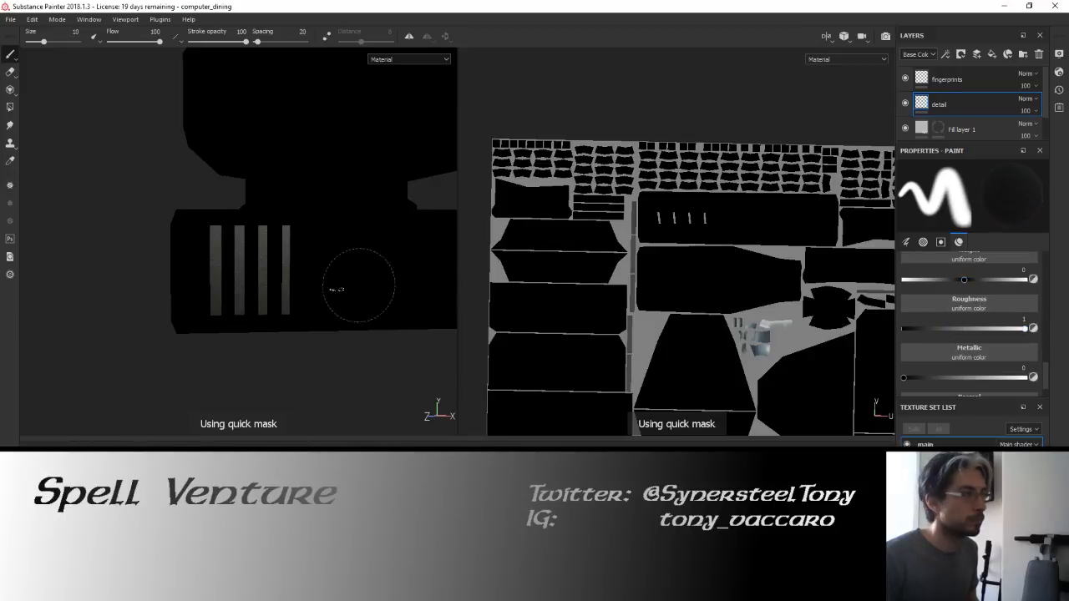
{"action": "mouse_move", "coordinate": [216, 284]}
{"action": "left_mouse_down"}
{"action": "mouse_move", "coordinate": [272, 284]}
{"action": "mouse_move", "coordinate": [294, 320]}
{"action": "left_mouse_up"}
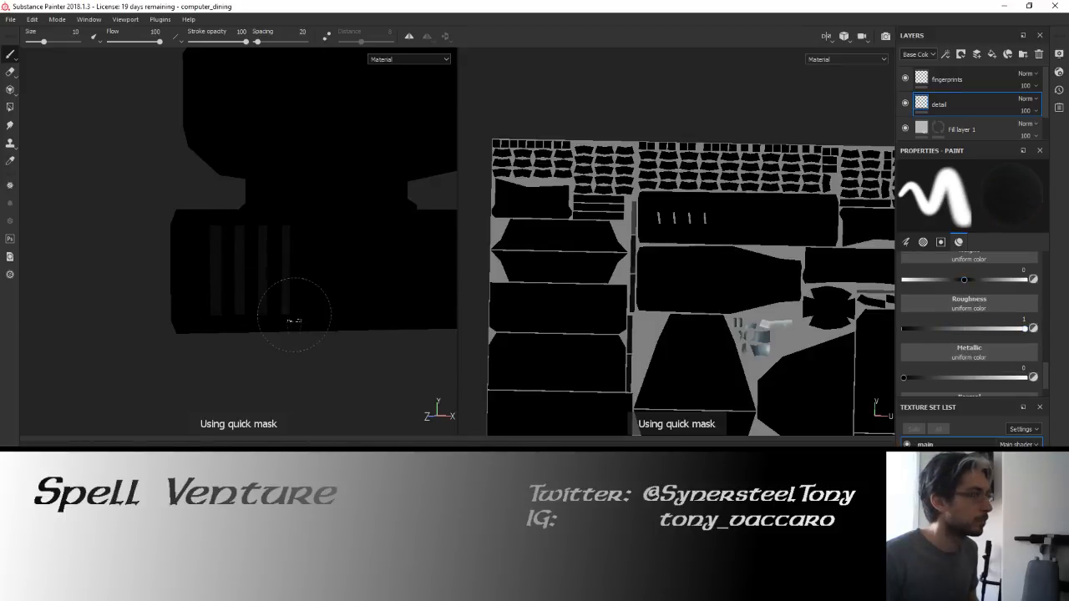
Paint the vent slots on the opposite side and the long drive slot on the front of the base unit black.
{"action": "mouse_move", "coordinate": [179, 258]}
{"action": "left_mouse_down", "text": "alt"}
{"action": "mouse_move", "coordinate": [382, 253]}
{"action": "mouse_move", "coordinate": [310, 262]}
{"action": "mouse_move", "coordinate": [294, 291]}
{"action": "mouse_move", "coordinate": [322, 273]}
{"action": "mouse_move", "coordinate": [306, 265]}
{"action": "left_mouse_up", "text": "alt"}
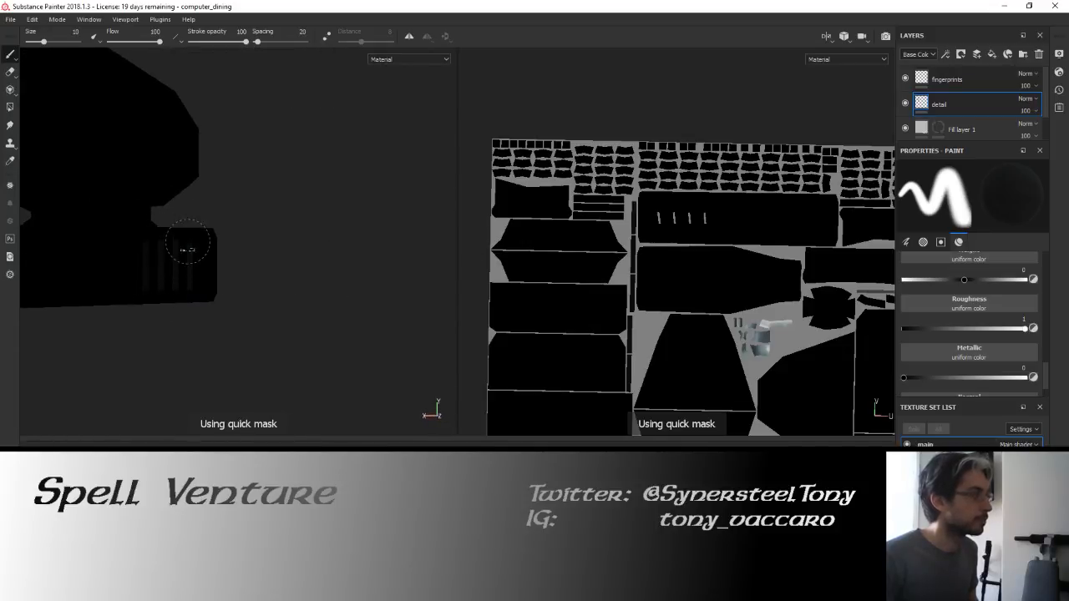
{"action": "left_click_drag", "start_coordinate": [116, 256], "coordinate": [295, 257], "text": "alt"}
{"action": "middle_click_drag", "start_coordinate": [155, 246], "coordinate": [415, 243], "text": "alt"}
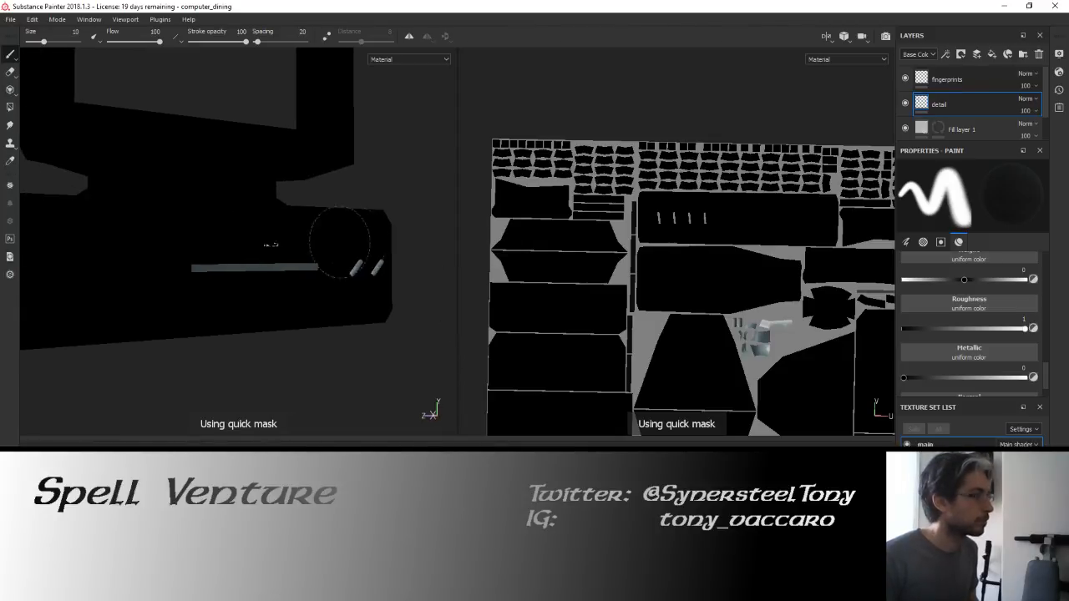
{"action": "mouse_move", "coordinate": [269, 244]}
{"action": "left_mouse_down", "text": "alt"}
{"action": "mouse_move", "coordinate": [217, 234]}
{"action": "mouse_move", "coordinate": [223, 267]}
{"action": "mouse_move", "coordinate": [299, 267]}
{"action": "left_mouse_up", "text": "alt"}
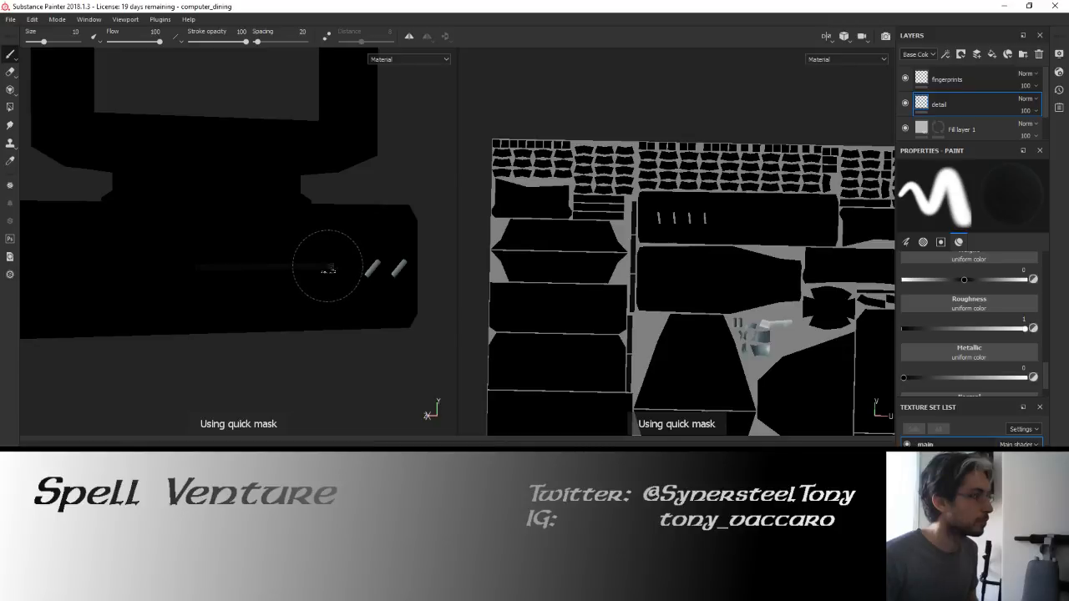
{"action": "left_click_drag", "start_coordinate": [193, 254], "coordinate": [234, 246], "text": "alt"}
Set the brush base color to a medium blue and paint the two small slanted details on the front of the base unit.
{"action": "scroll", "coordinate": [984, 341], "scroll_direction": "down", "scroll_amount": 1}
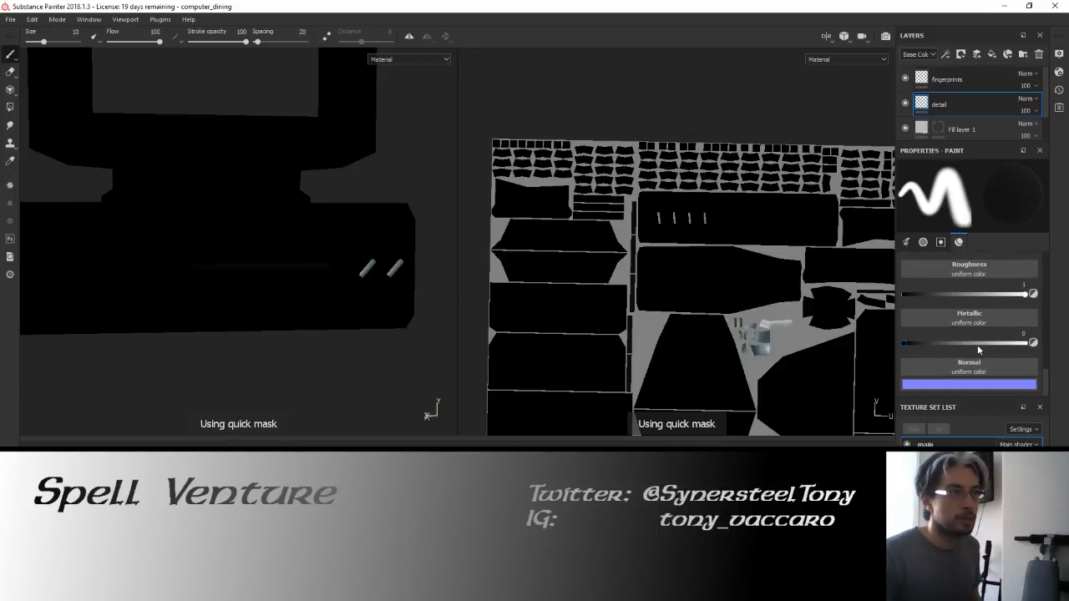
{"action": "scroll", "coordinate": [977, 343], "scroll_direction": "up", "scroll_amount": 3}
{"action": "left_click", "coordinate": [971, 327]}
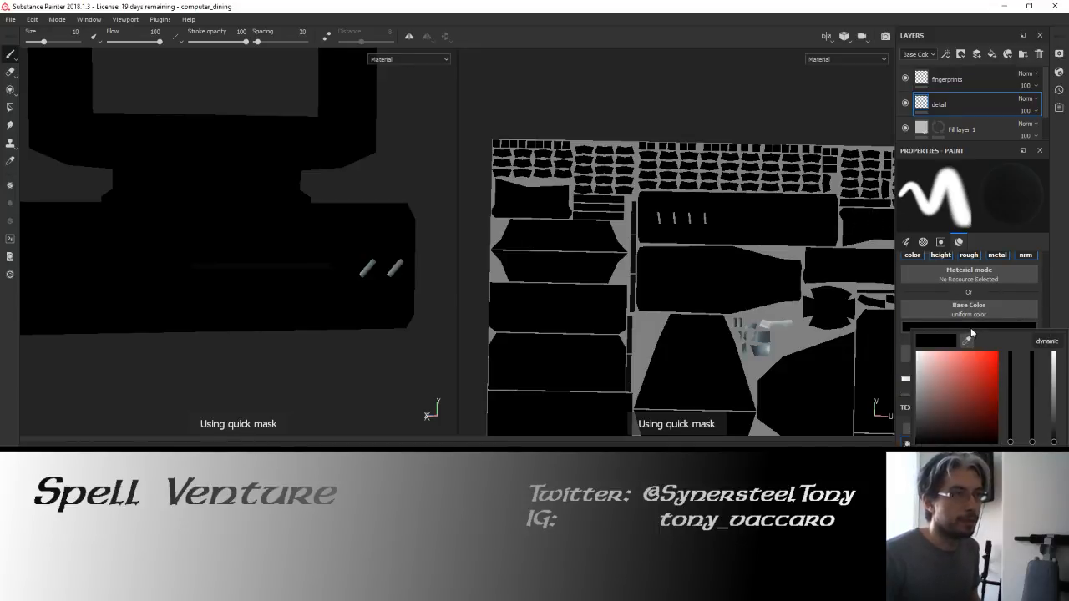
{"action": "left_click", "coordinate": [1044, 342]}
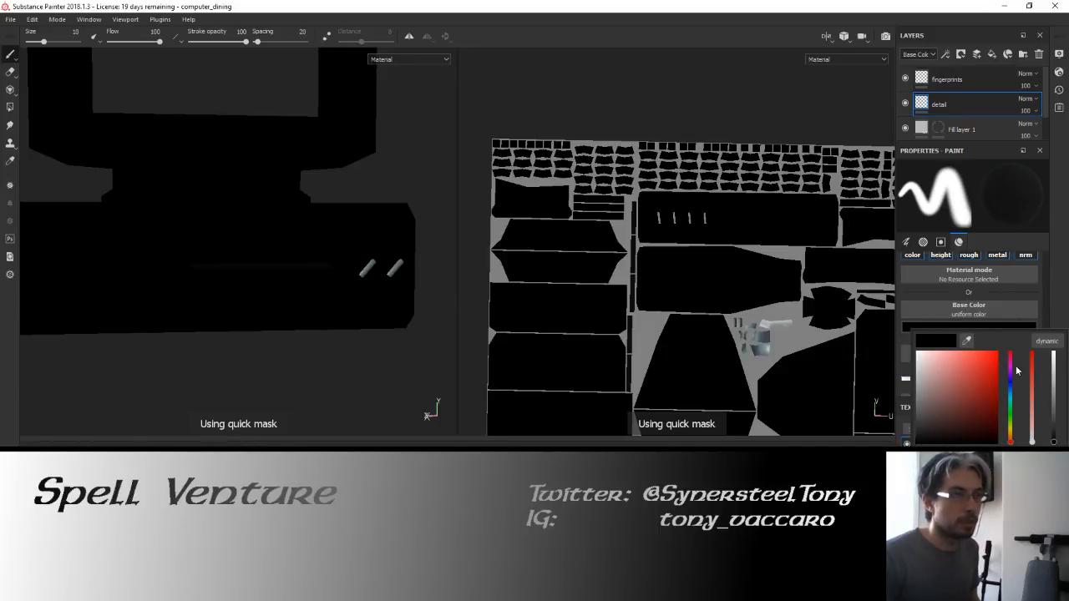
{"action": "left_click", "coordinate": [961, 381]}
{"action": "left_click", "coordinate": [967, 379]}
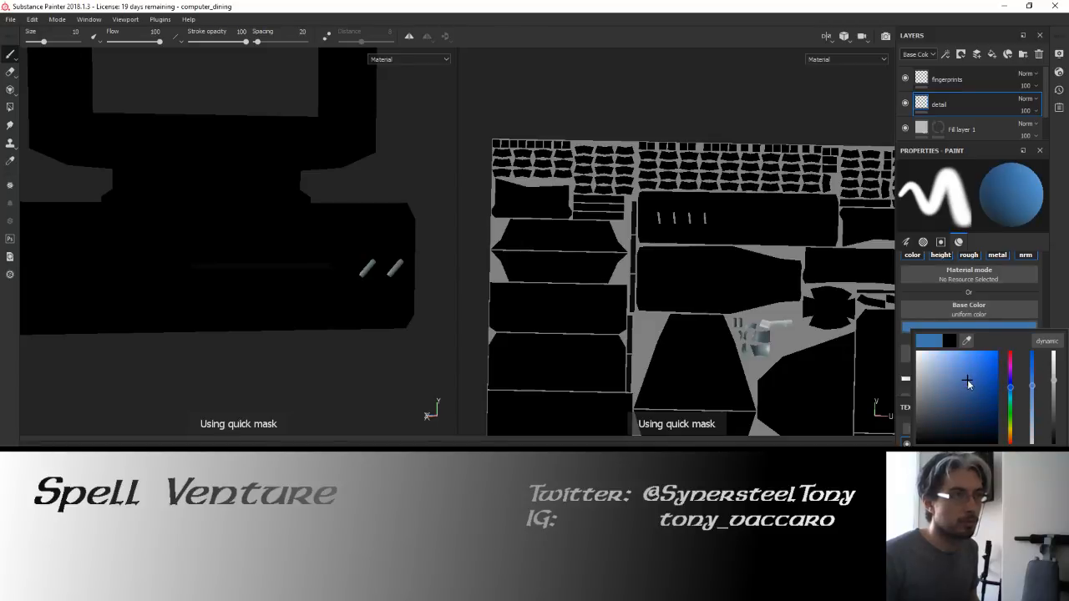
{"action": "left_click", "coordinate": [333, 279]}
{"action": "middle_click_drag", "start_coordinate": [395, 194], "coordinate": [331, 176], "text": "alt"}
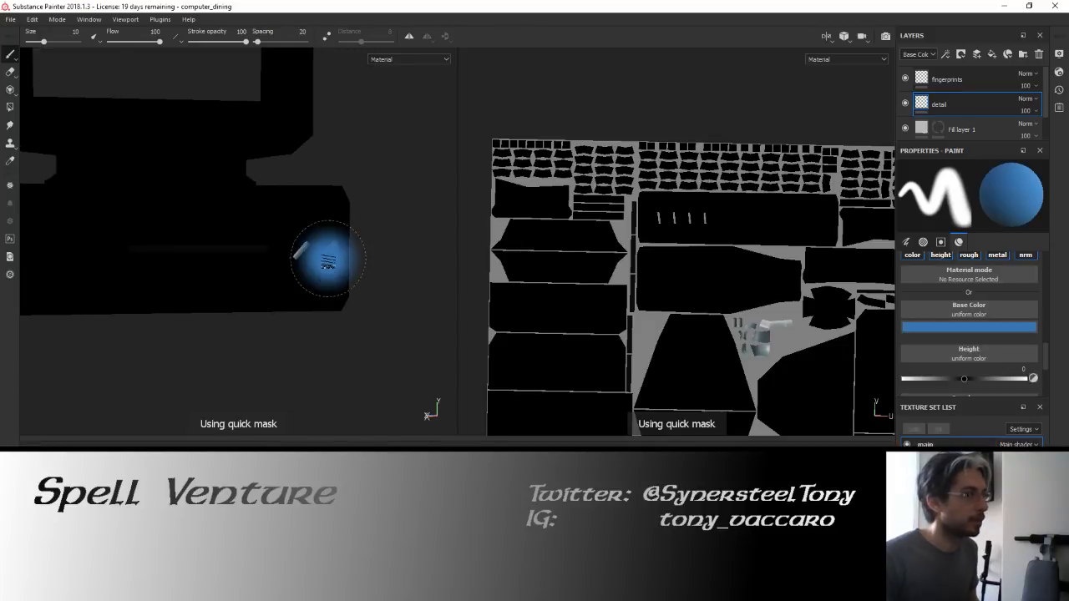
{"action": "scroll", "coordinate": [327, 262], "scroll_direction": "up", "scroll_amount": 4}
{"action": "left_click", "coordinate": [282, 237]}
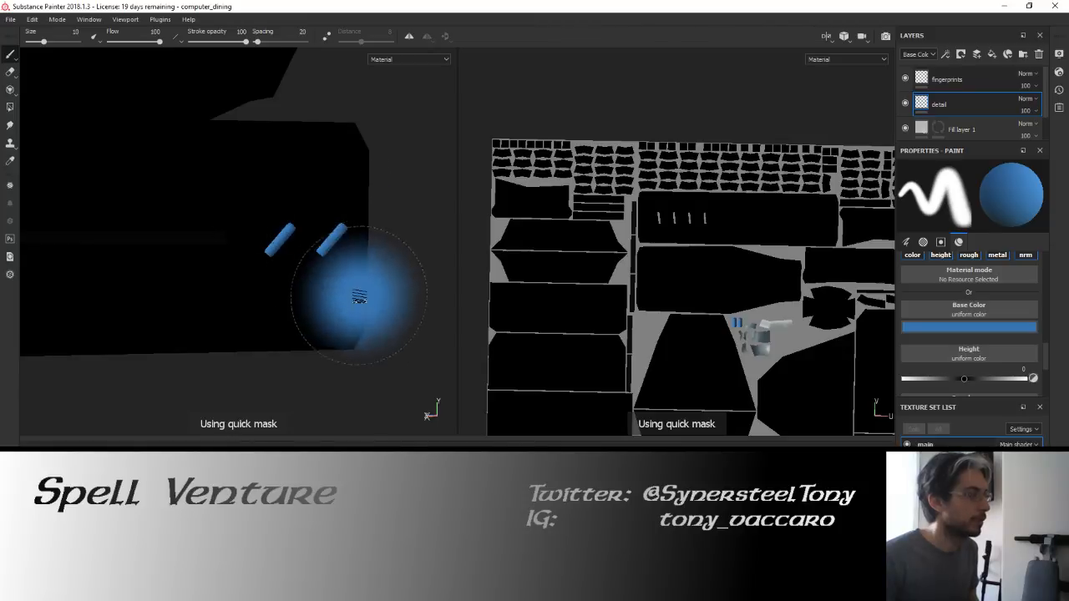
Paint both buttons of the mouse with the same blue.
{"action": "scroll", "coordinate": [361, 292], "scroll_direction": "down", "scroll_amount": 5}
{"action": "mouse_move", "coordinate": [363, 289]}
{"action": "left_mouse_down", "text": "alt"}
{"action": "mouse_move", "coordinate": [346, 287]}
{"action": "mouse_move", "coordinate": [395, 302]}
{"action": "left_mouse_up", "text": "alt"}
{"action": "scroll", "coordinate": [396, 302], "scroll_direction": "down", "scroll_amount": 3}
{"action": "middle_click_drag", "start_coordinate": [365, 280], "coordinate": [99, 169], "text": "alt"}
{"action": "left_click_drag", "start_coordinate": [179, 208], "coordinate": [251, 224], "text": "alt"}
{"action": "scroll", "coordinate": [257, 223], "scroll_direction": "down", "scroll_amount": 5}
{"action": "scroll", "coordinate": [273, 236], "scroll_direction": "up", "scroll_amount": 8}
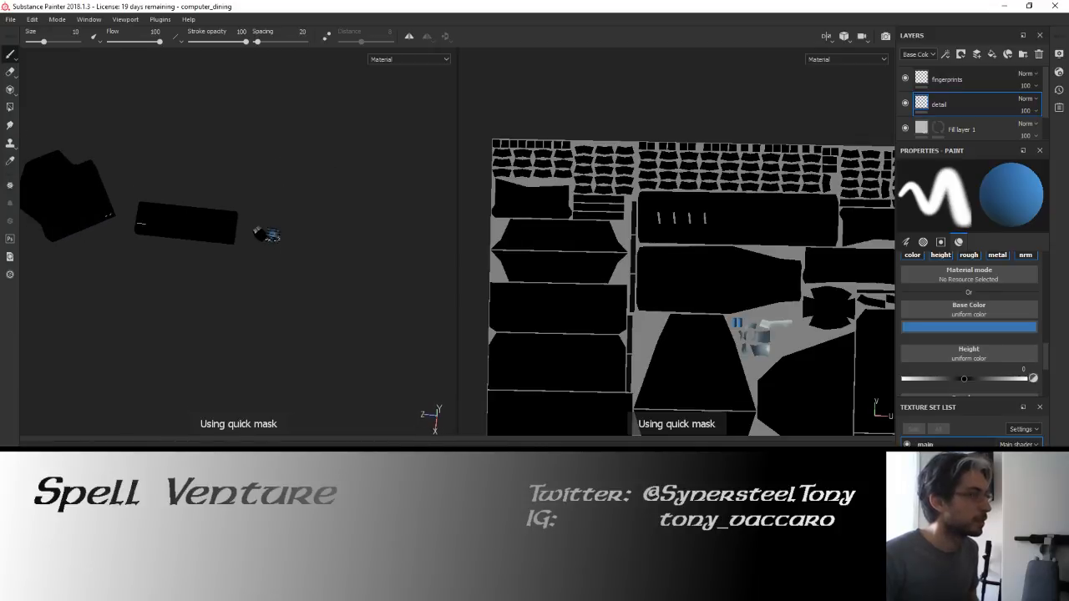
{"action": "middle_click_drag", "start_coordinate": [193, 181], "coordinate": [246, 223], "text": "alt"}
{"action": "left_click_drag", "start_coordinate": [268, 213], "coordinate": [305, 215]}
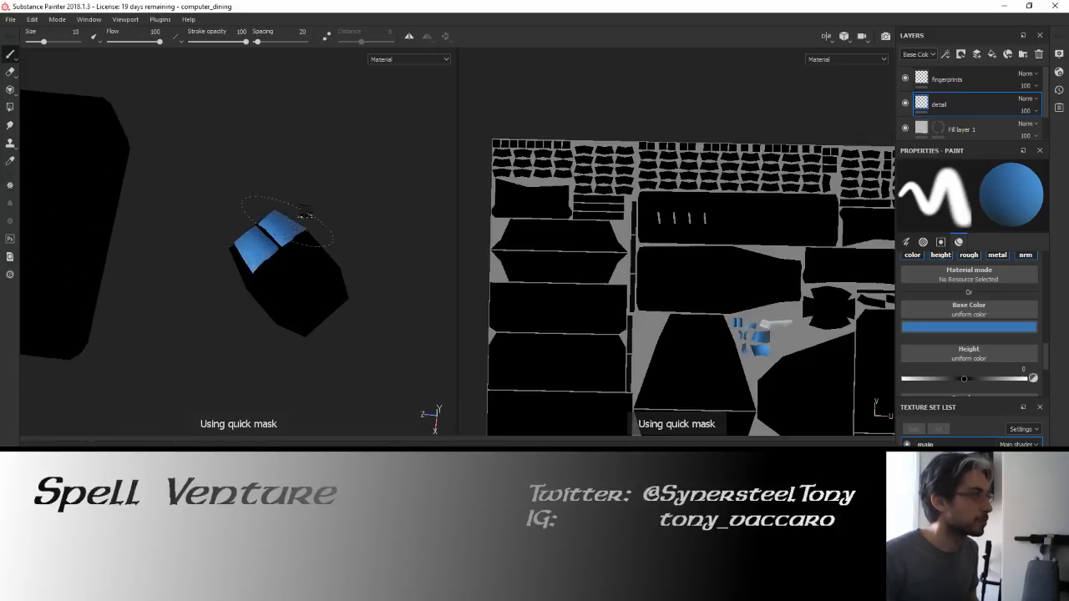
{"action": "left_click_drag", "start_coordinate": [225, 254], "coordinate": [422, 208], "text": "alt"}
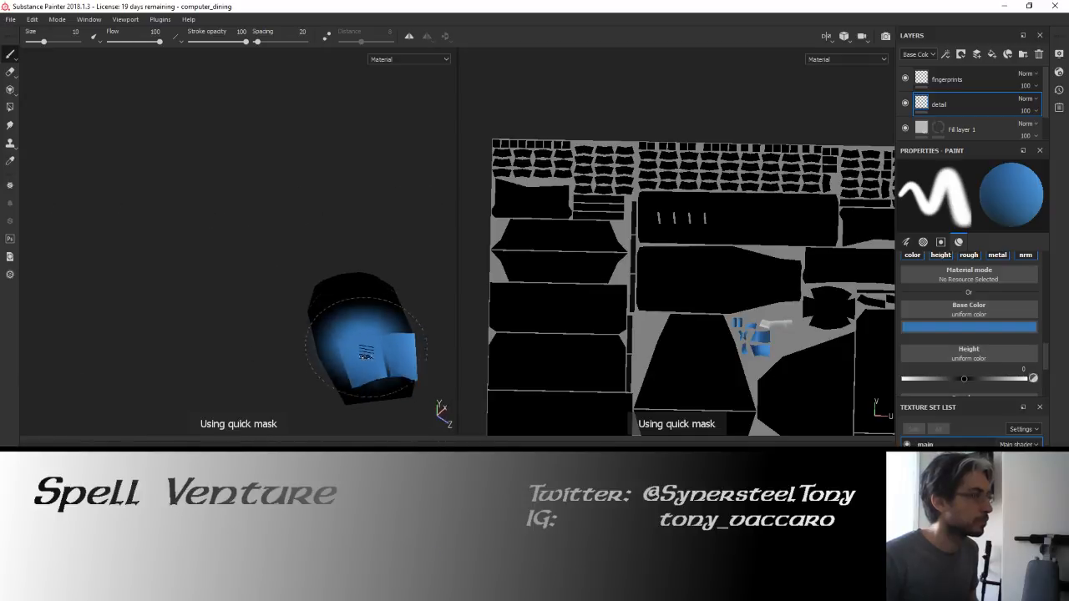
Set the brush base color to a darker blue, repaint the two mouse buttons, and turn off the quick mask.
{"action": "left_click", "coordinate": [977, 327]}
{"action": "left_click", "coordinate": [976, 394]}
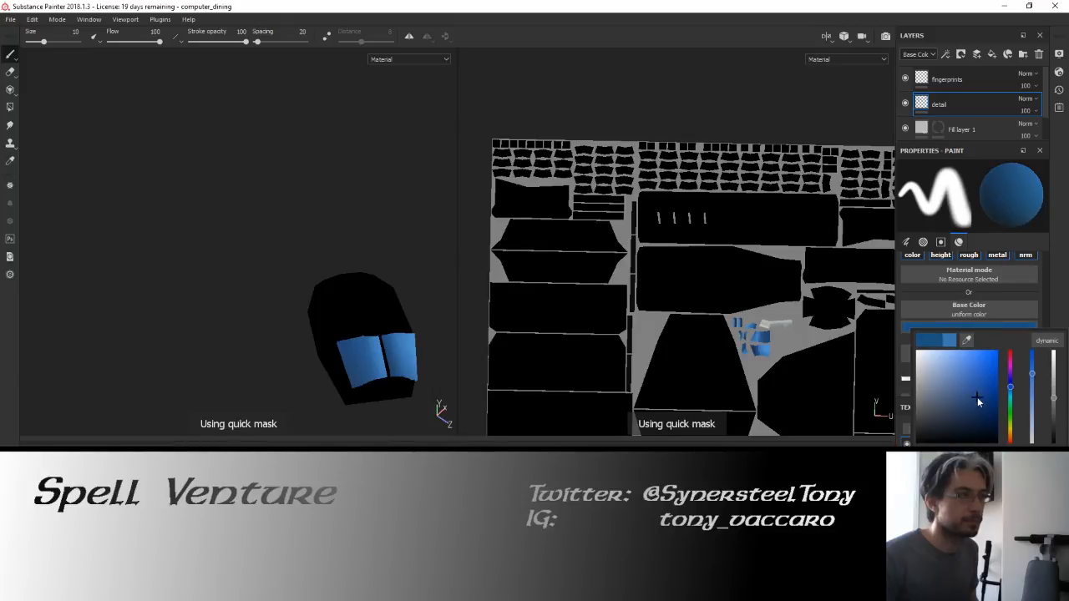
{"action": "left_click_drag", "start_coordinate": [402, 360], "coordinate": [234, 306], "text": "alt"}
{"action": "left_click_drag", "start_coordinate": [331, 298], "coordinate": [326, 282], "text": "alt"}
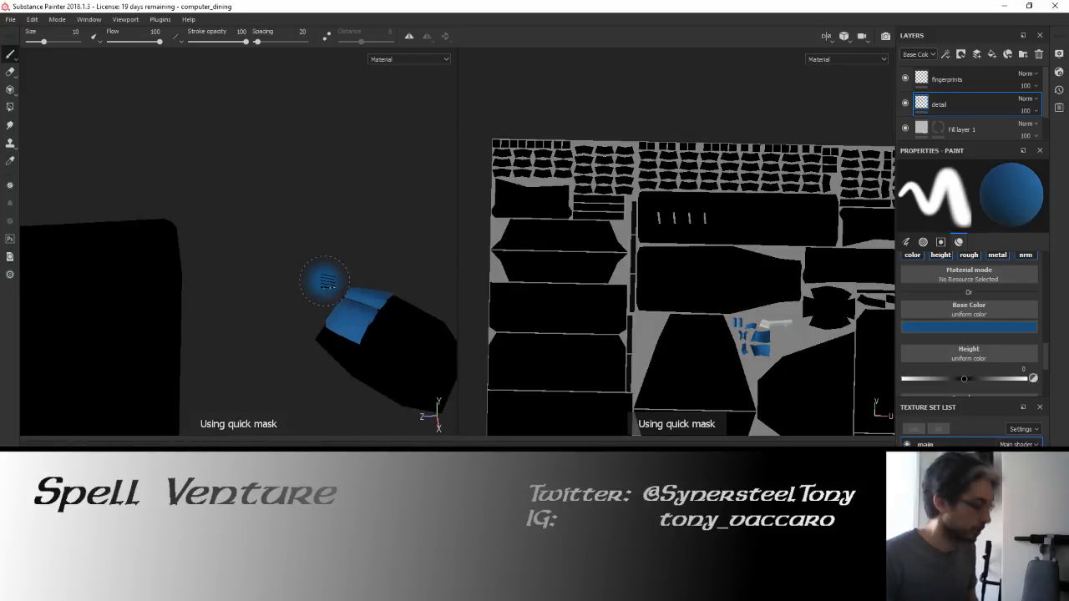
{"action": "key", "text": "y"}
Examine the painted mouse buttons up close and from several angles.
{"action": "scroll", "coordinate": [294, 349], "scroll_direction": "down", "scroll_amount": 3}
{"action": "left_click_drag", "start_coordinate": [295, 348], "coordinate": [335, 293], "text": "alt"}
{"action": "scroll", "coordinate": [336, 293], "scroll_direction": "down", "scroll_amount": 1}
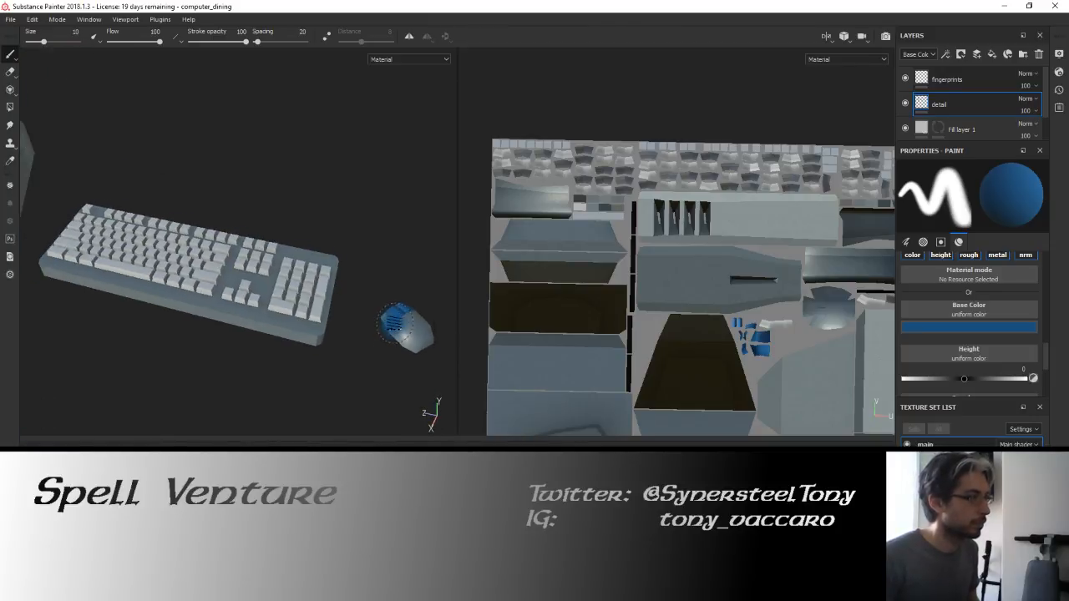
{"action": "scroll", "coordinate": [393, 319], "scroll_direction": "up", "scroll_amount": 5}
{"action": "left_click_drag", "start_coordinate": [393, 319], "coordinate": [48, 213], "text": "alt"}
{"action": "middle_click_drag", "start_coordinate": [48, 213], "coordinate": [128, 198], "text": "alt"}
{"action": "scroll", "coordinate": [135, 181], "scroll_direction": "up", "scroll_amount": 5}
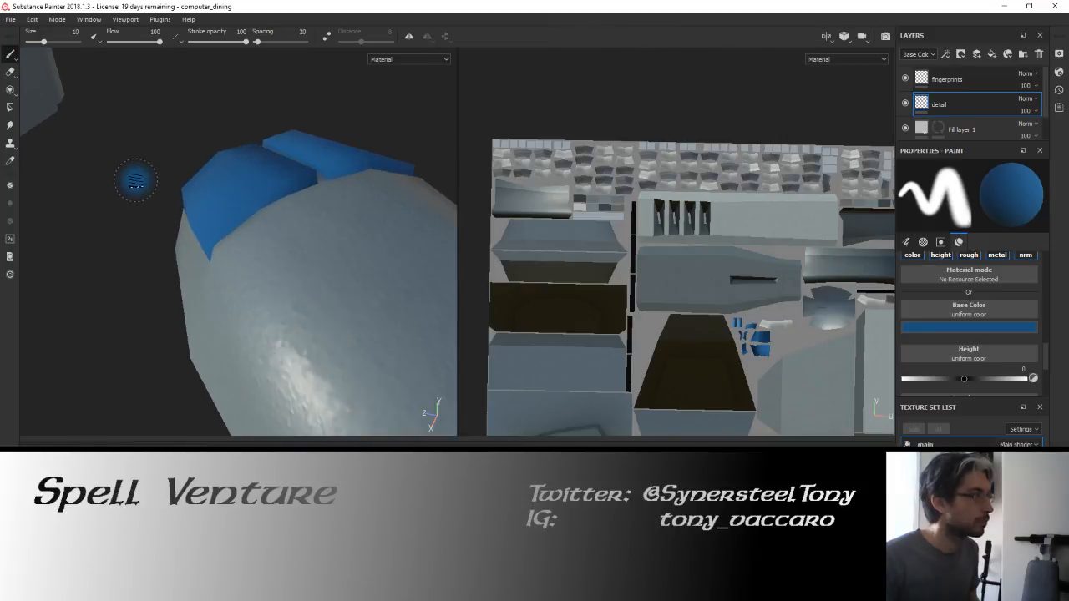
{"action": "mouse_move", "coordinate": [136, 183]}
{"action": "left_mouse_down", "text": "alt"}
{"action": "mouse_move", "coordinate": [95, 167]}
{"action": "mouse_move", "coordinate": [164, 184]}
{"action": "mouse_move", "coordinate": [222, 292]}
{"action": "left_mouse_up", "text": "alt"}
{"action": "scroll", "coordinate": [258, 327], "scroll_direction": "down", "scroll_amount": 3}
{"action": "scroll", "coordinate": [259, 329], "scroll_direction": "down", "scroll_amount": 6}
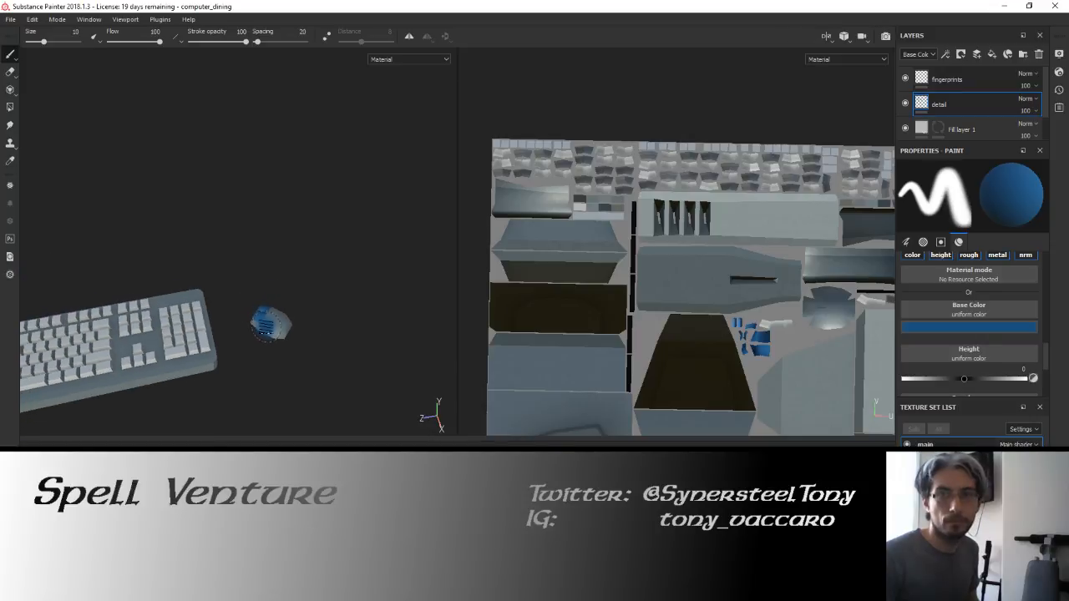
Inspect the painted front details and side vent slots of the base unit.
{"action": "middle_click_drag", "start_coordinate": [143, 302], "coordinate": [380, 229], "text": "alt"}
{"action": "left_click_drag", "start_coordinate": [380, 229], "coordinate": [326, 280], "text": "alt"}
{"action": "middle_click_drag", "start_coordinate": [325, 281], "coordinate": [403, 248], "text": "alt"}
{"action": "mouse_move", "coordinate": [404, 248]}
{"action": "left_mouse_down", "text": "alt"}
{"action": "mouse_move", "coordinate": [241, 267]}
{"action": "mouse_move", "coordinate": [210, 227]}
{"action": "left_mouse_up", "text": "alt"}
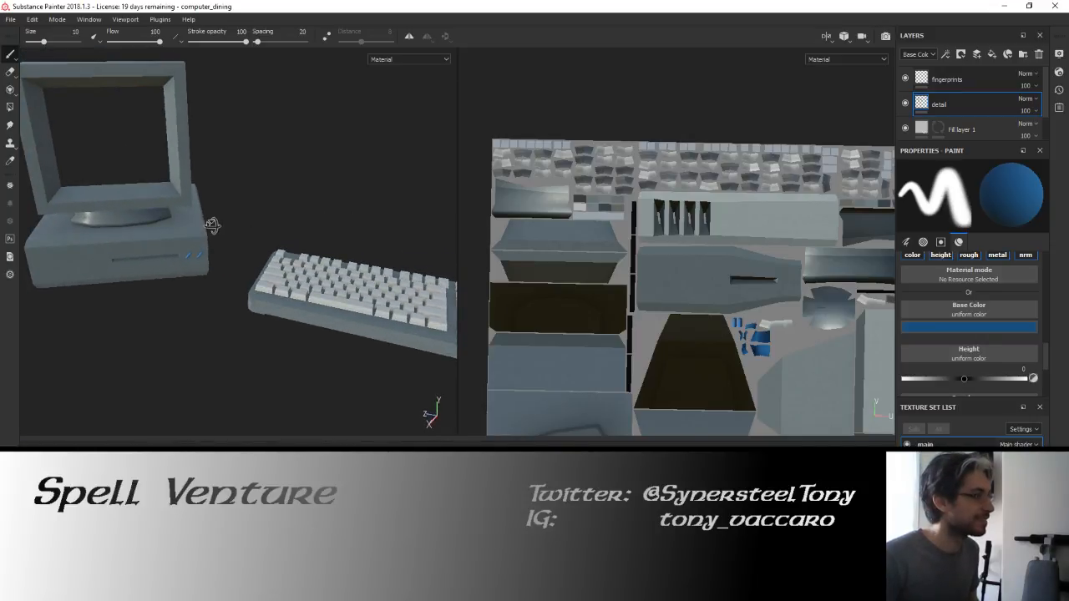
{"action": "middle_click_drag", "start_coordinate": [213, 226], "coordinate": [305, 253], "text": "alt"}
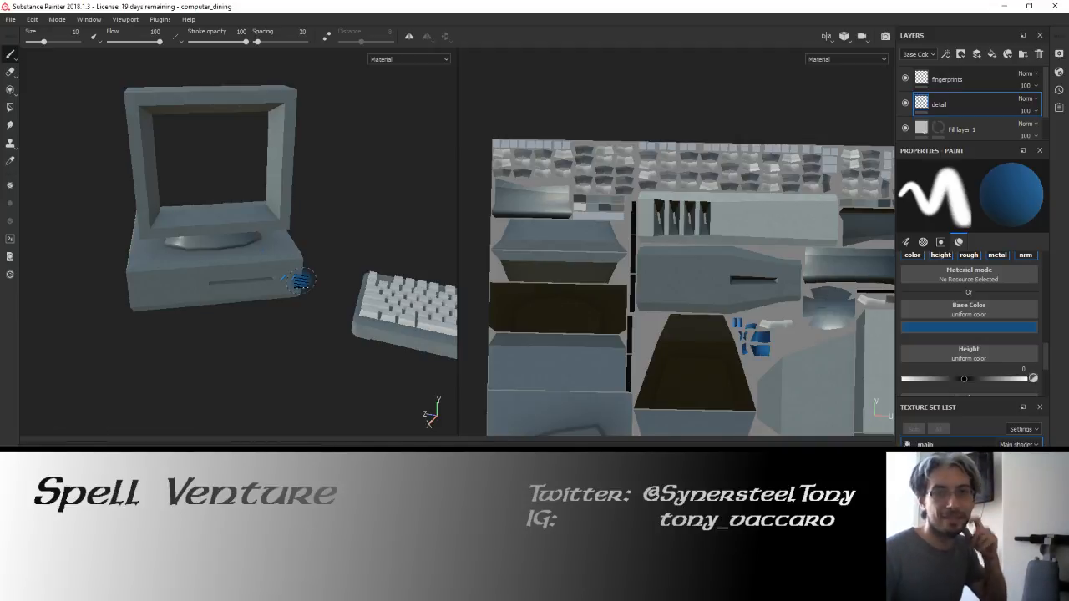
{"action": "left_click_drag", "start_coordinate": [291, 248], "coordinate": [367, 255], "text": "alt"}
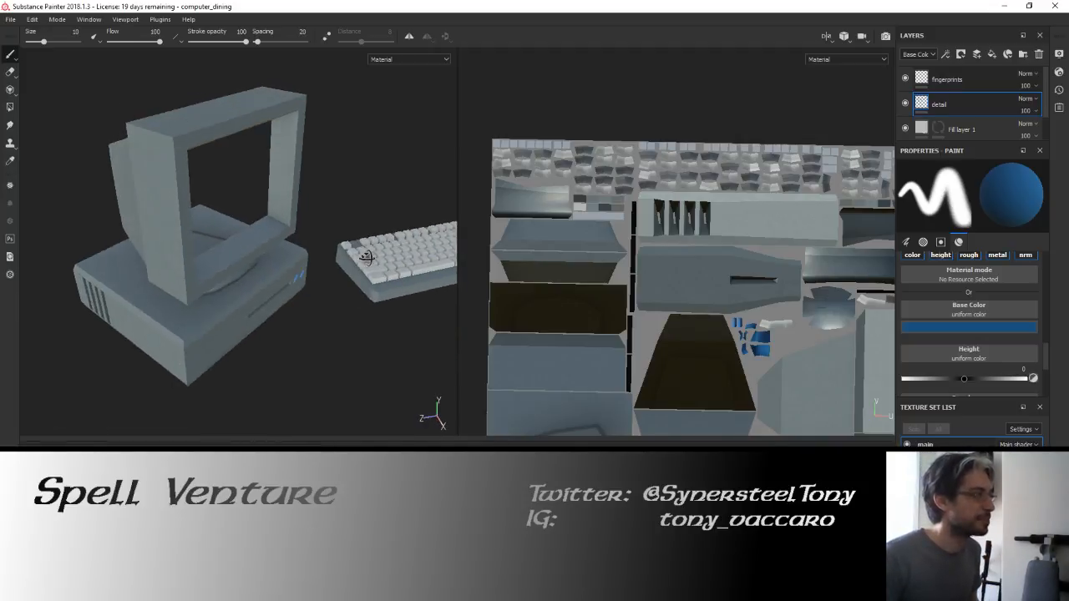
{"action": "left_click_drag", "start_coordinate": [217, 284], "coordinate": [202, 304], "text": "alt"}
{"action": "middle_click_drag", "start_coordinate": [202, 304], "coordinate": [143, 315], "text": "alt"}
{"action": "left_click_drag", "start_coordinate": [142, 315], "coordinate": [298, 223], "text": "alt"}
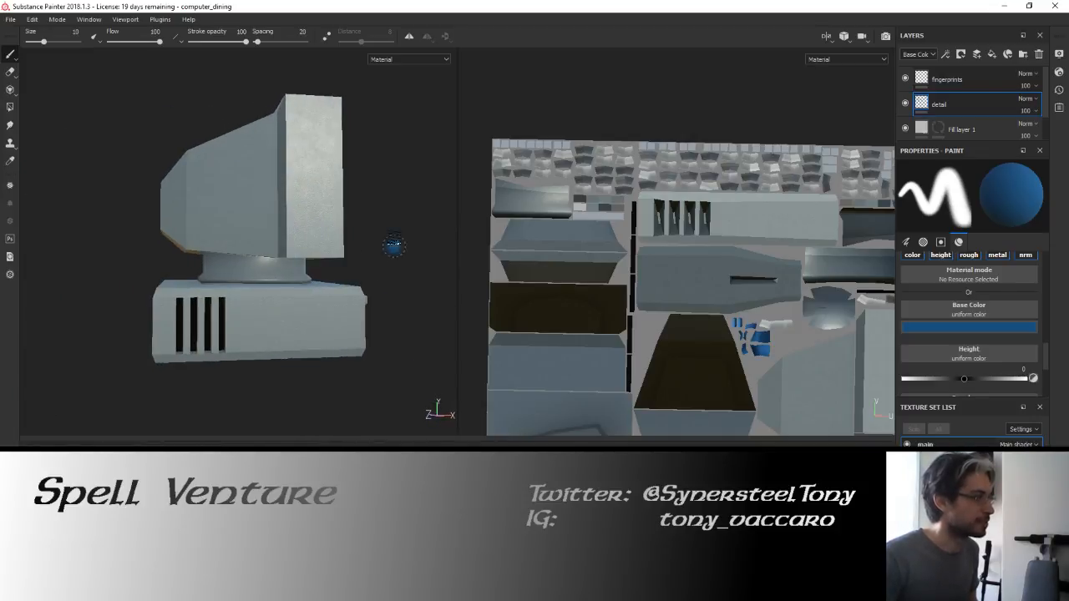
{"action": "mouse_move", "coordinate": [394, 245]}
{"action": "left_mouse_down", "text": "alt"}
{"action": "mouse_move", "coordinate": [184, 234]}
{"action": "mouse_move", "coordinate": [257, 253]}
{"action": "mouse_move", "coordinate": [186, 229]}
{"action": "mouse_move", "coordinate": [256, 239]}
{"action": "mouse_move", "coordinate": [202, 216]}
{"action": "mouse_move", "coordinate": [191, 229]}
{"action": "mouse_move", "coordinate": [223, 214]}
{"action": "left_mouse_up", "text": "alt"}
{"action": "scroll", "coordinate": [267, 234], "scroll_direction": "up", "scroll_amount": 5}
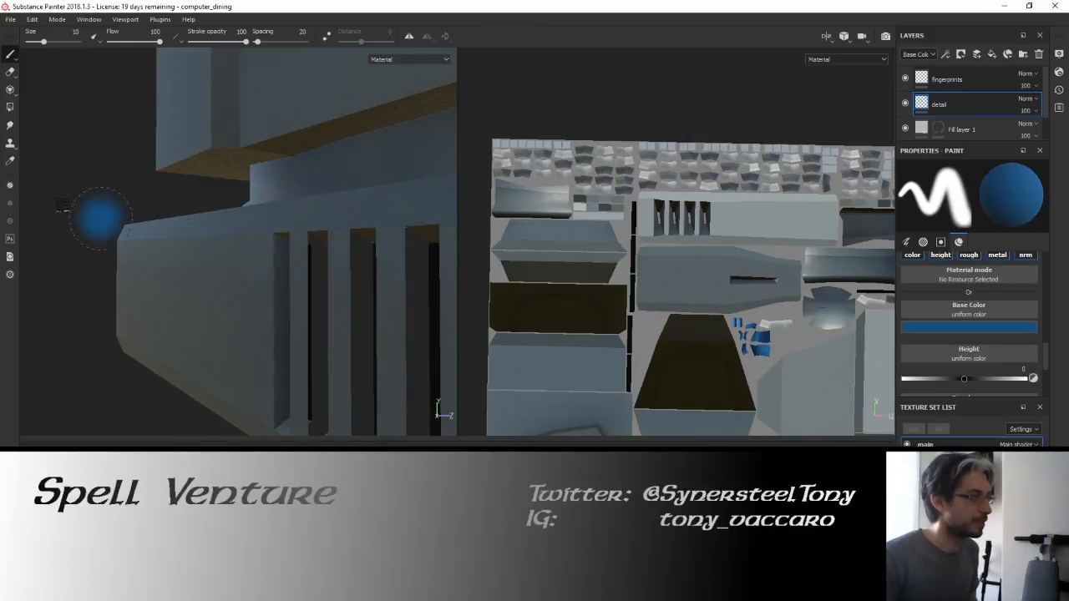
Review the keyboard up close and together with the rest of the computer model.
{"action": "left_click_drag", "start_coordinate": [100, 217], "coordinate": [301, 284], "text": "alt"}
{"action": "scroll", "coordinate": [294, 293], "scroll_direction": "down", "scroll_amount": 10}
{"action": "middle_click_drag", "start_coordinate": [300, 284], "coordinate": [125, 229], "text": "alt"}
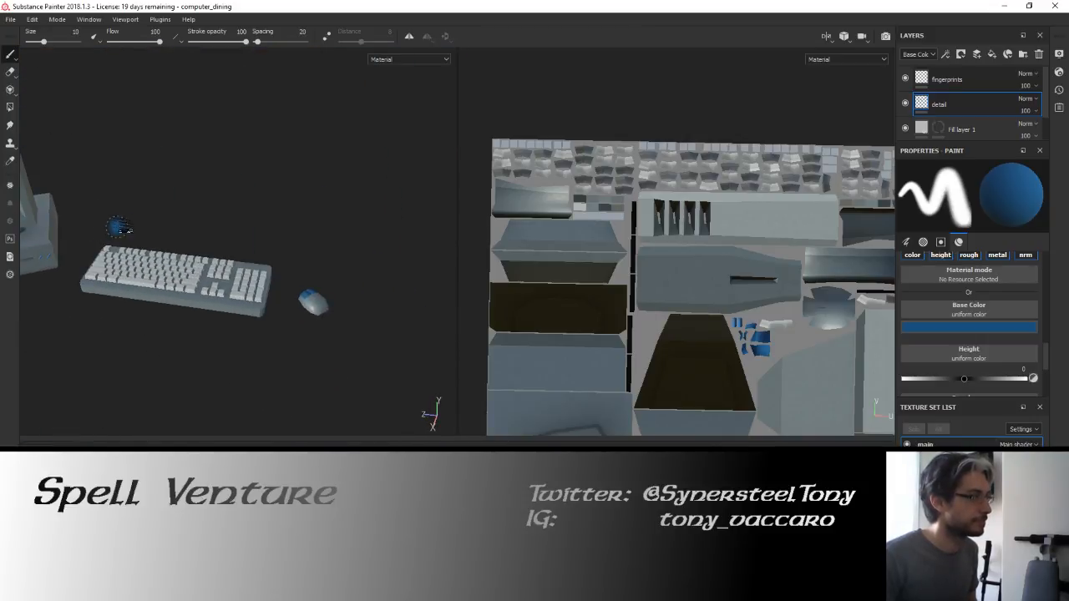
{"action": "left_click_drag", "start_coordinate": [119, 227], "coordinate": [204, 224], "text": "alt"}
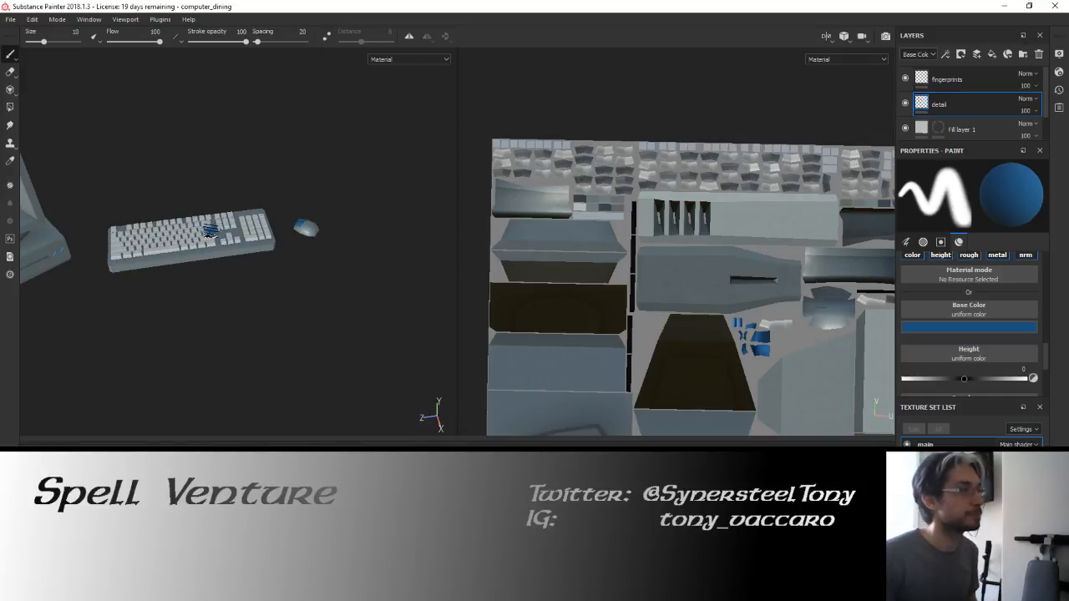
{"action": "left_click_drag", "start_coordinate": [212, 203], "coordinate": [179, 203], "text": "alt"}
{"action": "scroll", "coordinate": [251, 243], "scroll_direction": "up", "scroll_amount": 8}
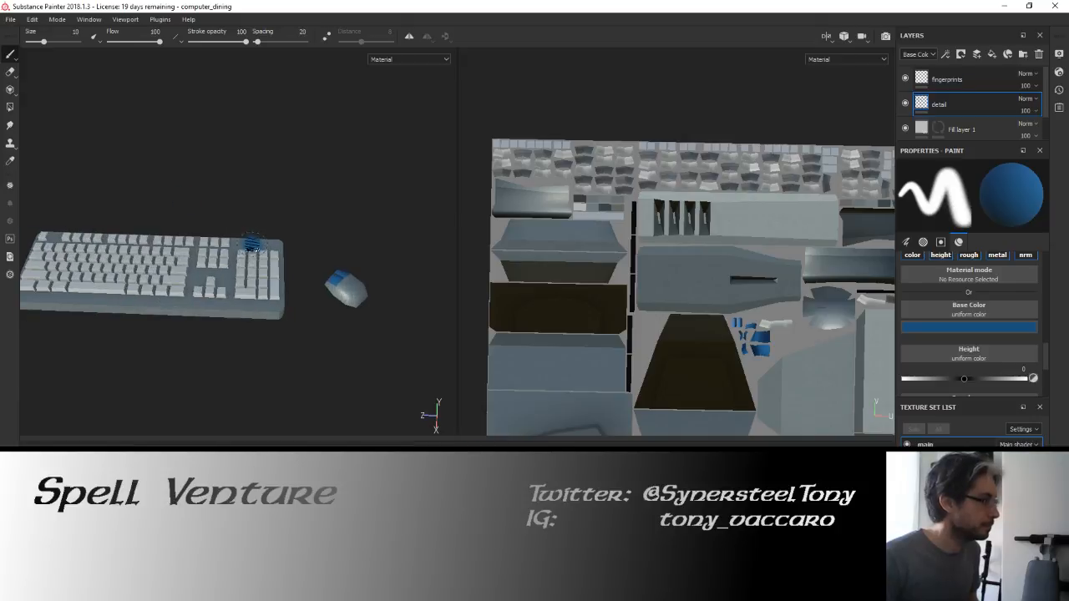
{"action": "middle_click_drag", "start_coordinate": [143, 269], "coordinate": [409, 222], "text": "alt"}
{"action": "mouse_move", "coordinate": [171, 197]}
{"action": "left_mouse_down", "text": "alt"}
{"action": "mouse_move", "coordinate": [210, 208]}
{"action": "mouse_move", "coordinate": [216, 226]}
{"action": "left_mouse_up", "text": "alt"}
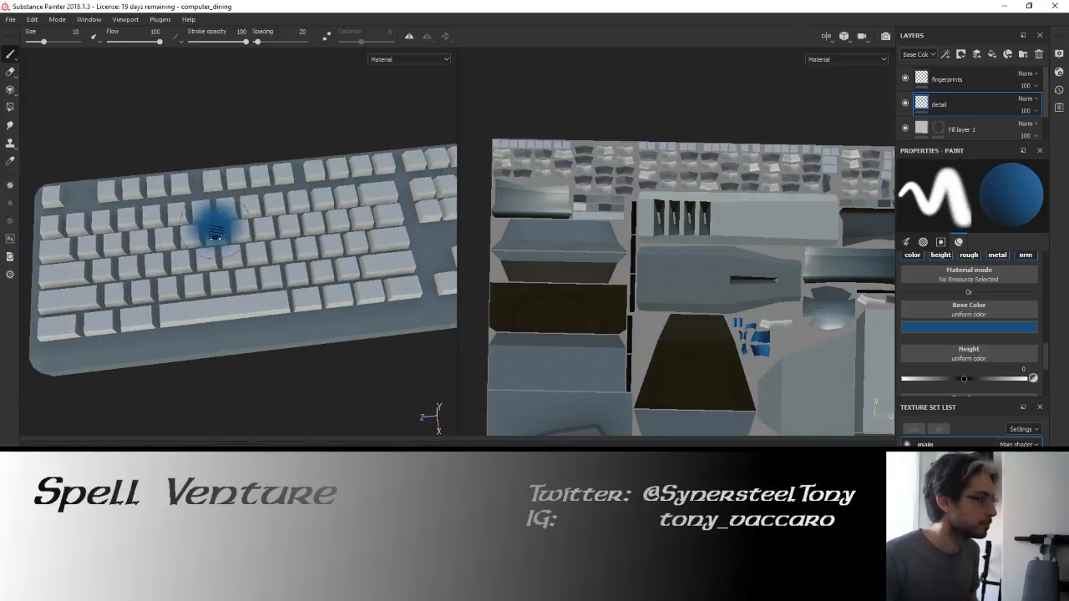
{"action": "middle_click_drag", "start_coordinate": [223, 259], "coordinate": [322, 205], "text": "alt"}
{"action": "scroll", "coordinate": [256, 244], "scroll_direction": "down", "scroll_amount": 6}
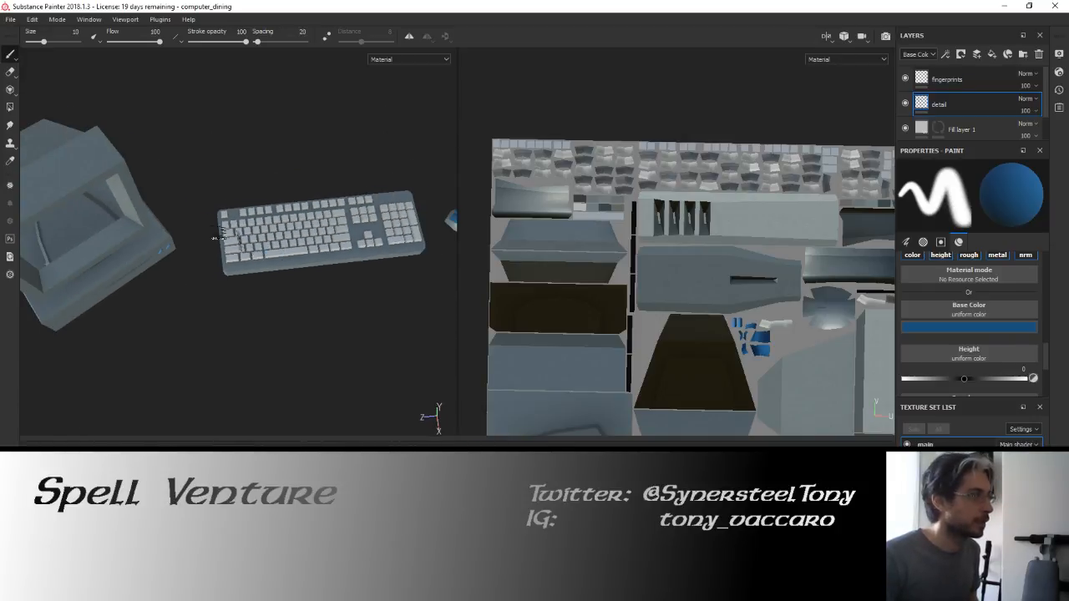
{"action": "middle_click_drag", "start_coordinate": [215, 225], "coordinate": [298, 222], "text": "alt"}
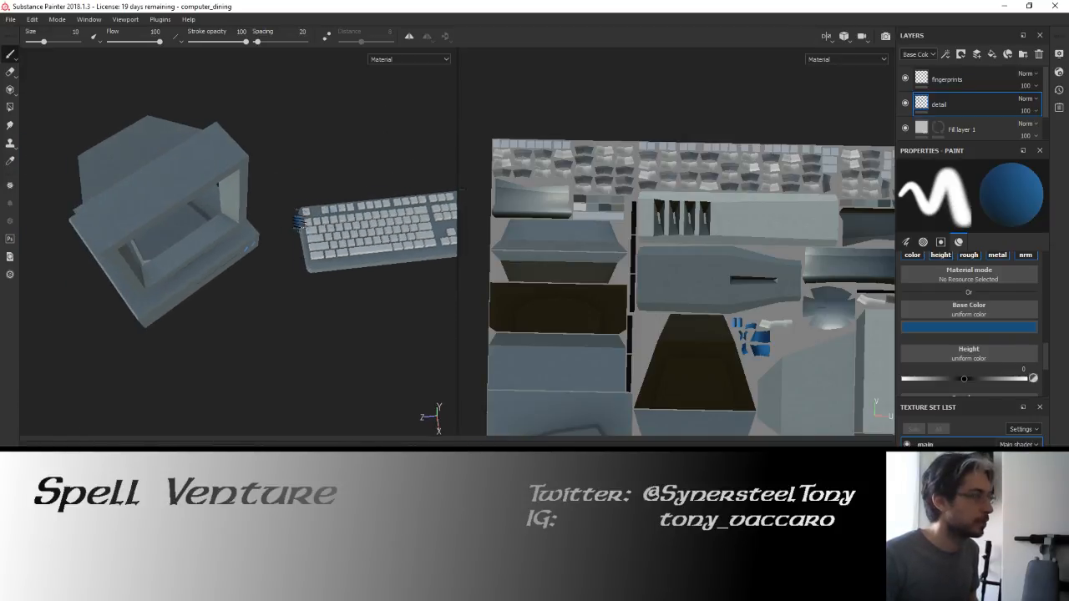
Toggle the visibility of the fingerprints, Fill layer 1 and Plastic Grainy layers to compare what each contributes to the model.
{"action": "left_click", "coordinate": [919, 77]}
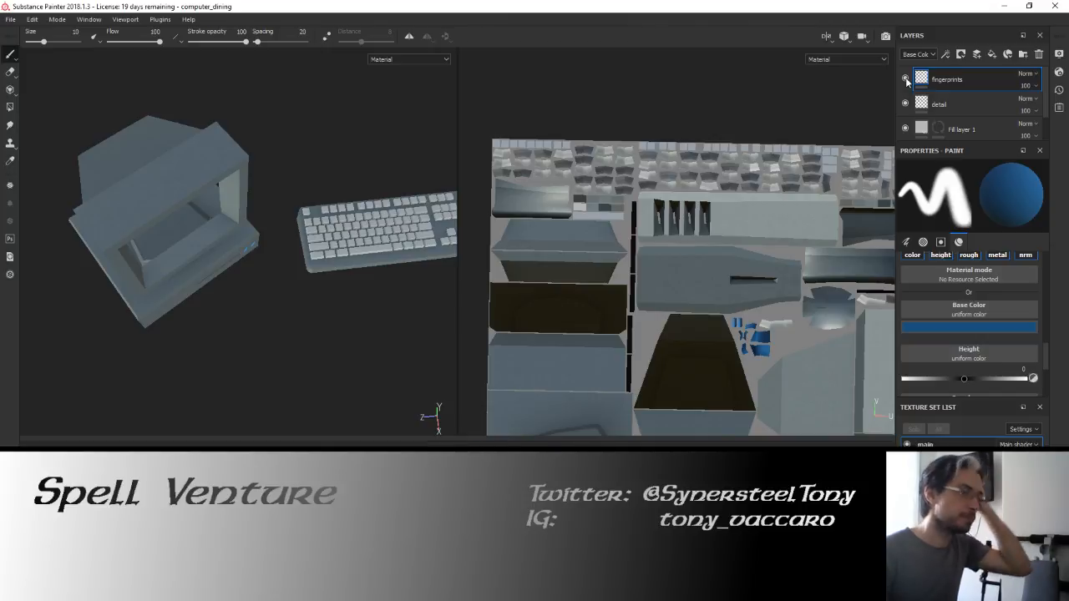
{"action": "left_click", "coordinate": [917, 129]}
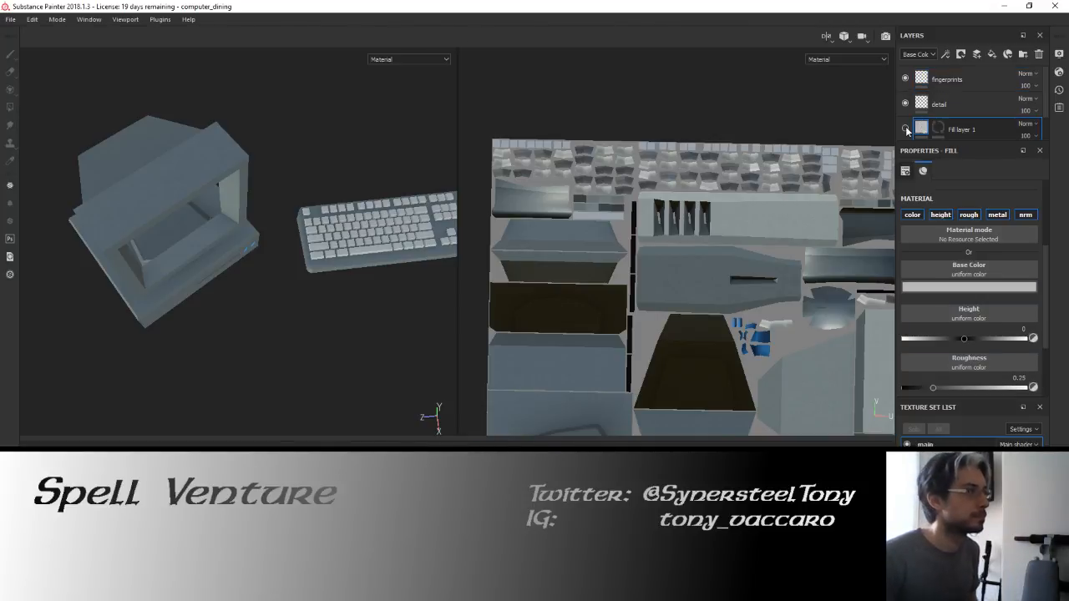
{"action": "scroll", "coordinate": [906, 129], "scroll_direction": "down", "scroll_amount": 1}
{"action": "left_click", "coordinate": [905, 124]}
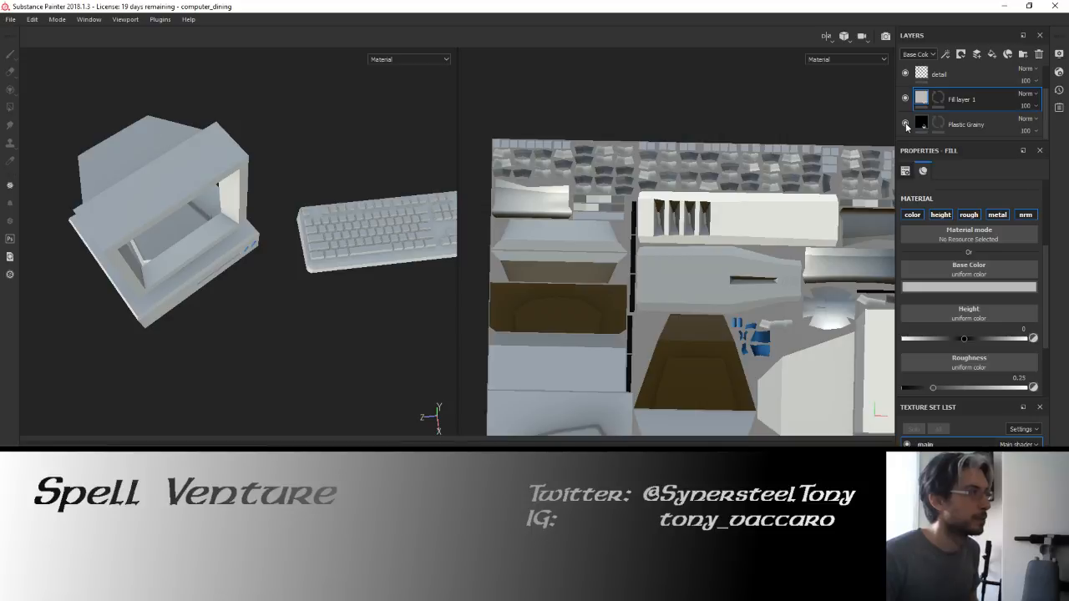
{"action": "left_click", "coordinate": [905, 124]}
Duplicate the Plastic Grainy layer, place the copy between the fingerprints and detail layers, and compare the model with and without it.
{"action": "left_click", "coordinate": [924, 122]}
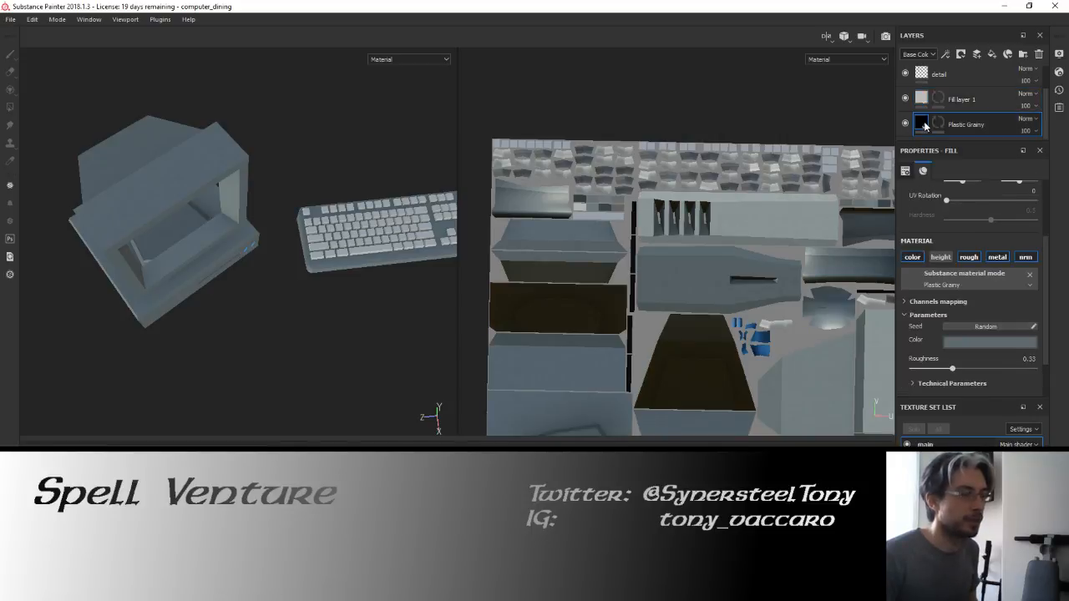
{"action": "mouse_move", "coordinate": [924, 123]}
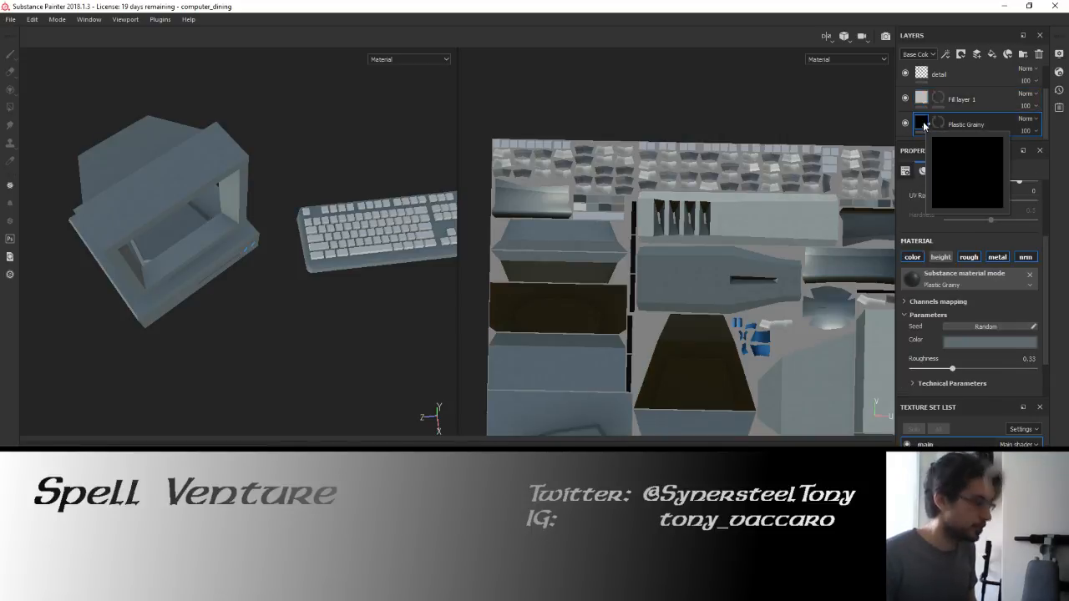
{"action": "left_click_drag", "start_coordinate": [924, 127], "coordinate": [930, 78]}
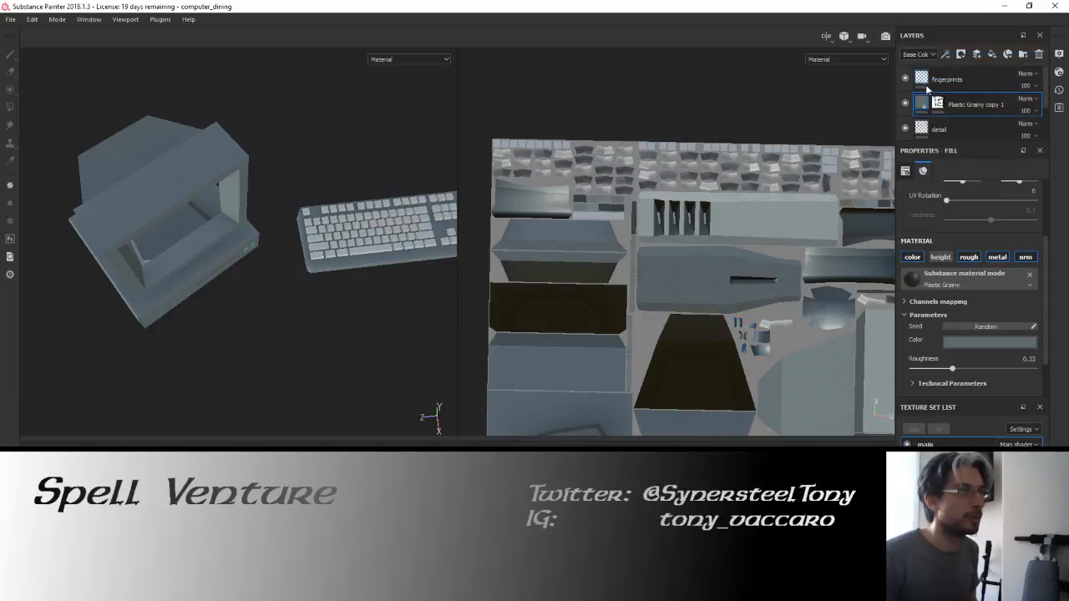
{"action": "left_click_drag", "start_coordinate": [227, 241], "coordinate": [208, 202], "text": "alt"}
{"action": "scroll", "coordinate": [208, 203], "scroll_direction": "up", "scroll_amount": 4}
{"action": "left_click_drag", "start_coordinate": [923, 76], "coordinate": [925, 115]}
{"action": "left_click", "coordinate": [907, 104]}
{"action": "left_click", "coordinate": [907, 104]}
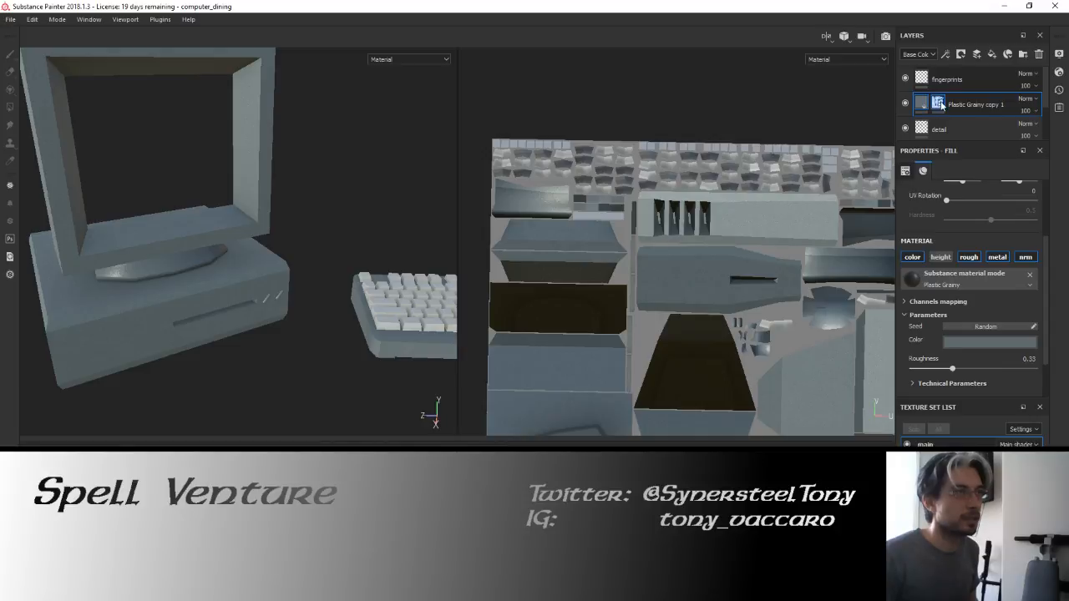
Try removing the mask from the Plastic Grainy copy.
{"action": "left_click", "coordinate": [941, 105]}
{"action": "right_click", "coordinate": [941, 104]}
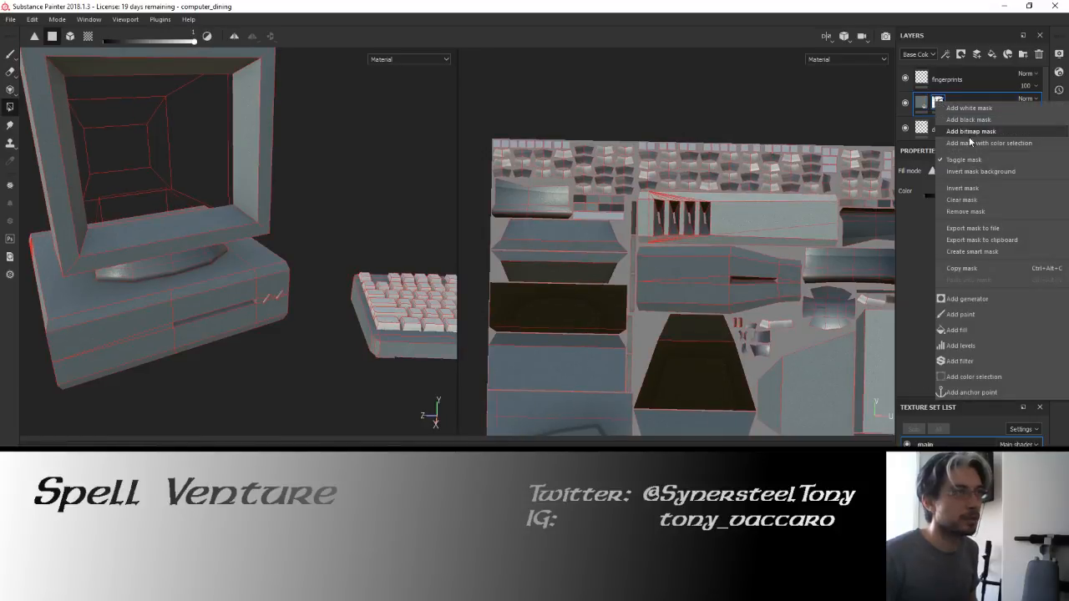
{"action": "left_click", "coordinate": [968, 212]}
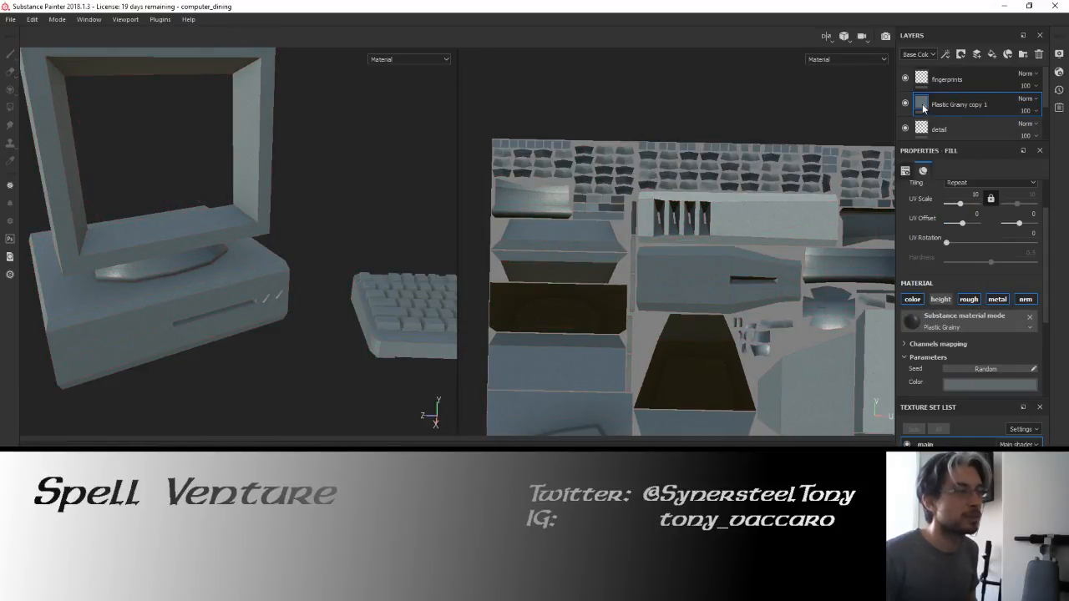
{"action": "mouse_move", "coordinate": [922, 107]}
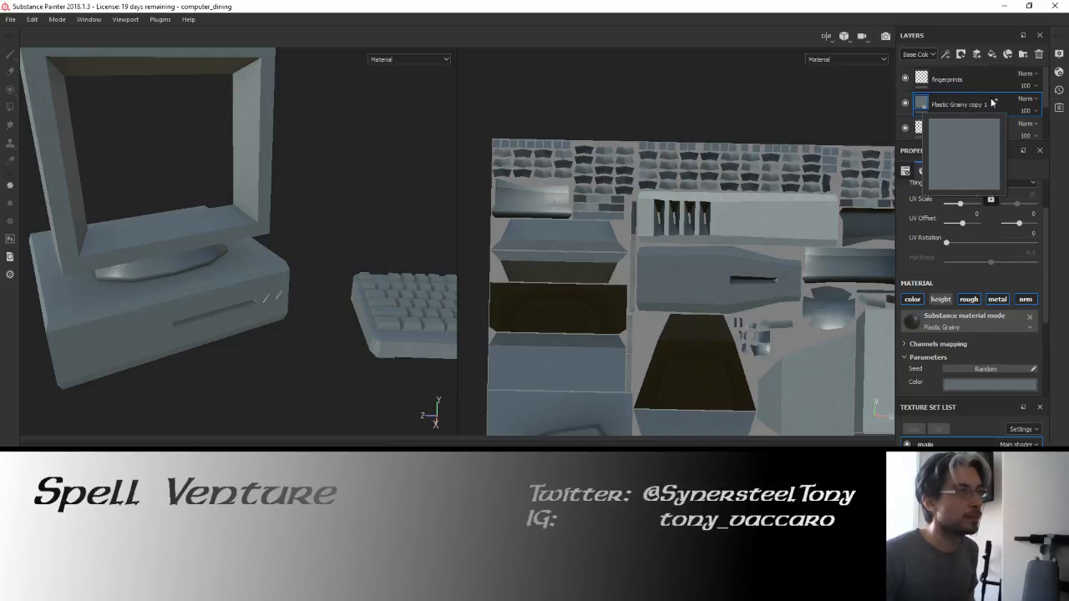
{"action": "key", "text": "ctrl+z"}
Add a Dirt generator to the mask of the Plastic Grainy copy.
{"action": "left_click_drag", "start_coordinate": [355, 248], "coordinate": [285, 231], "text": "alt"}
{"action": "key", "text": "4"}
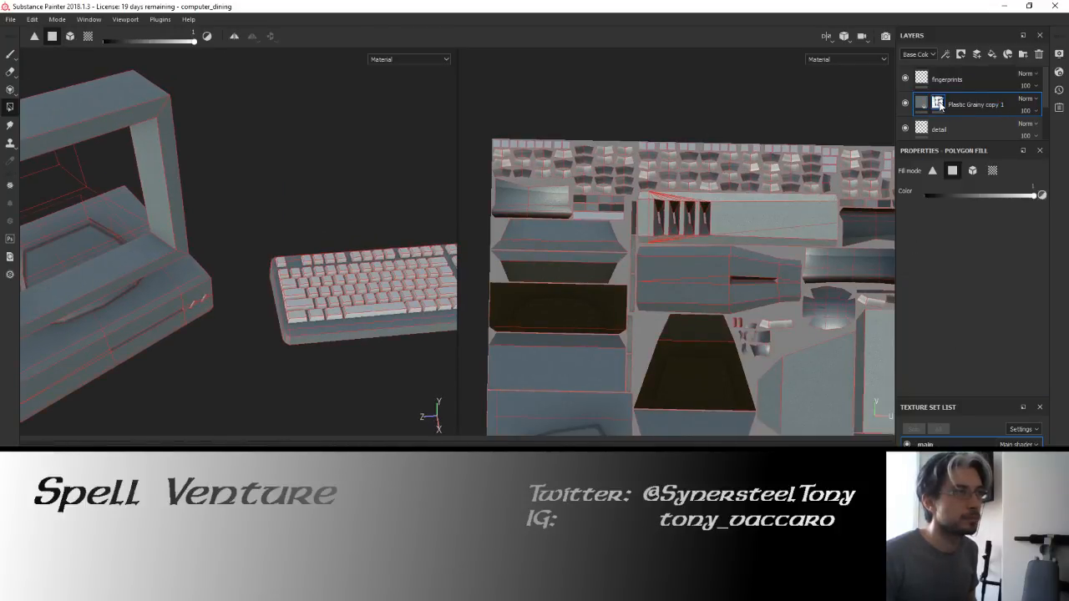
{"action": "left_click", "coordinate": [945, 196]}
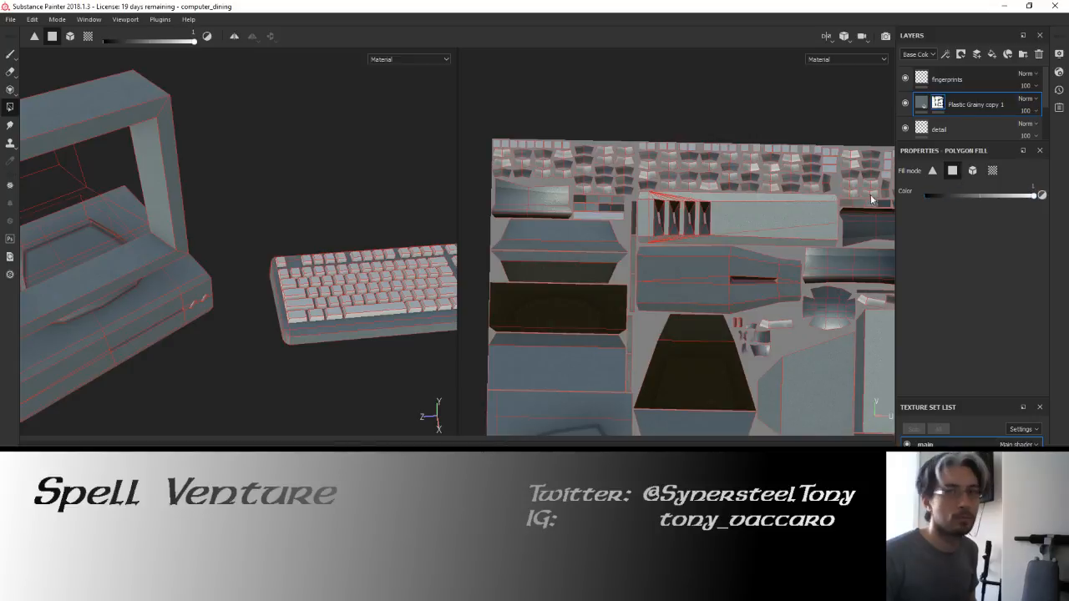
{"action": "left_click_drag", "start_coordinate": [360, 219], "coordinate": [313, 210], "text": "alt"}
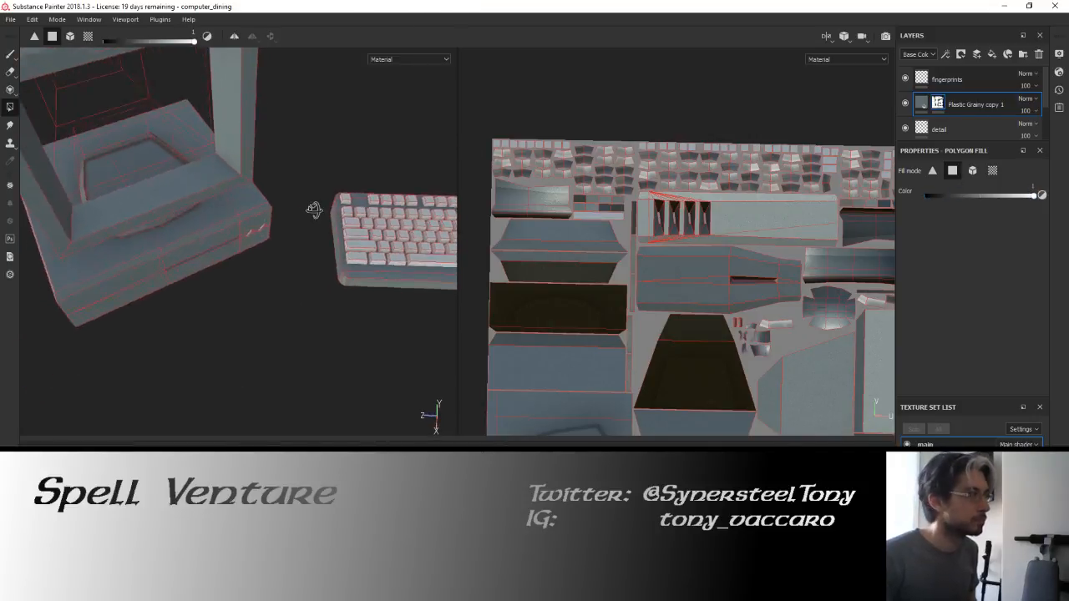
{"action": "right_click", "coordinate": [936, 103]}
{"action": "left_click", "coordinate": [973, 299]}
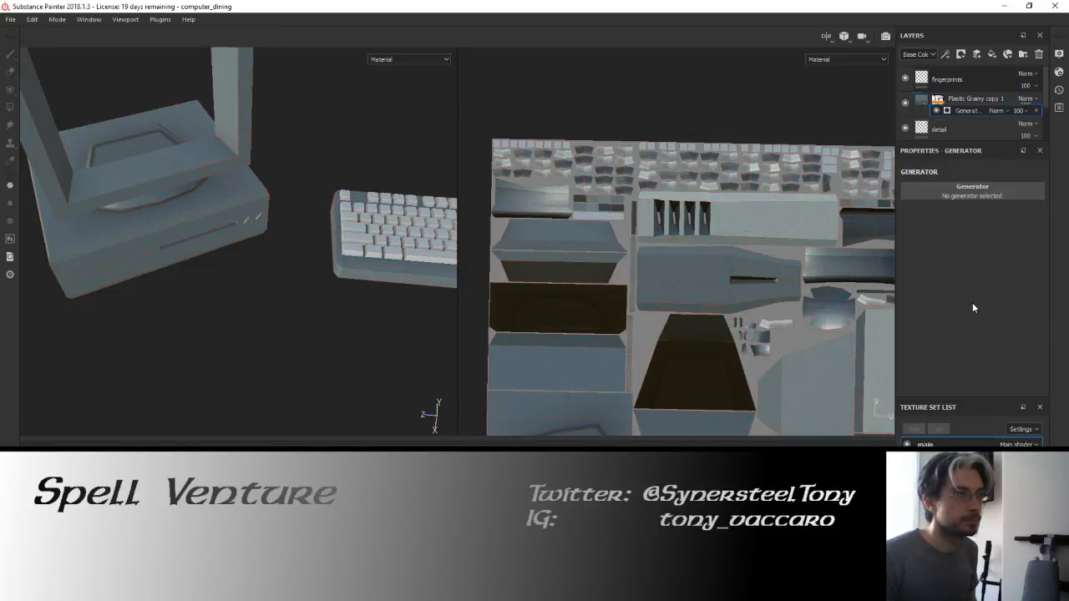
{"action": "left_click", "coordinate": [971, 200]}
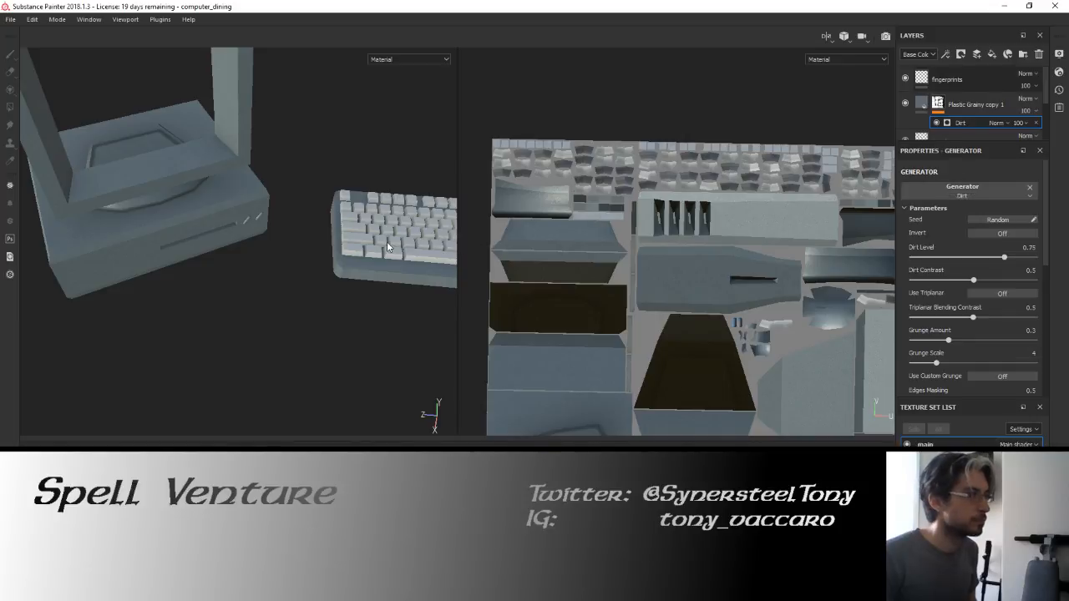
Try inverting the Dirt generator's effect on the keyboard keys, and set its Dirt Level to 0.36.
{"action": "left_click_drag", "start_coordinate": [256, 239], "coordinate": [210, 263], "text": "alt"}
{"action": "middle_click_drag", "start_coordinate": [283, 261], "coordinate": [130, 238], "text": "alt"}
{"action": "scroll", "coordinate": [210, 227], "scroll_direction": "up", "scroll_amount": 5}
{"action": "left_click_drag", "start_coordinate": [188, 208], "coordinate": [297, 257], "text": "alt"}
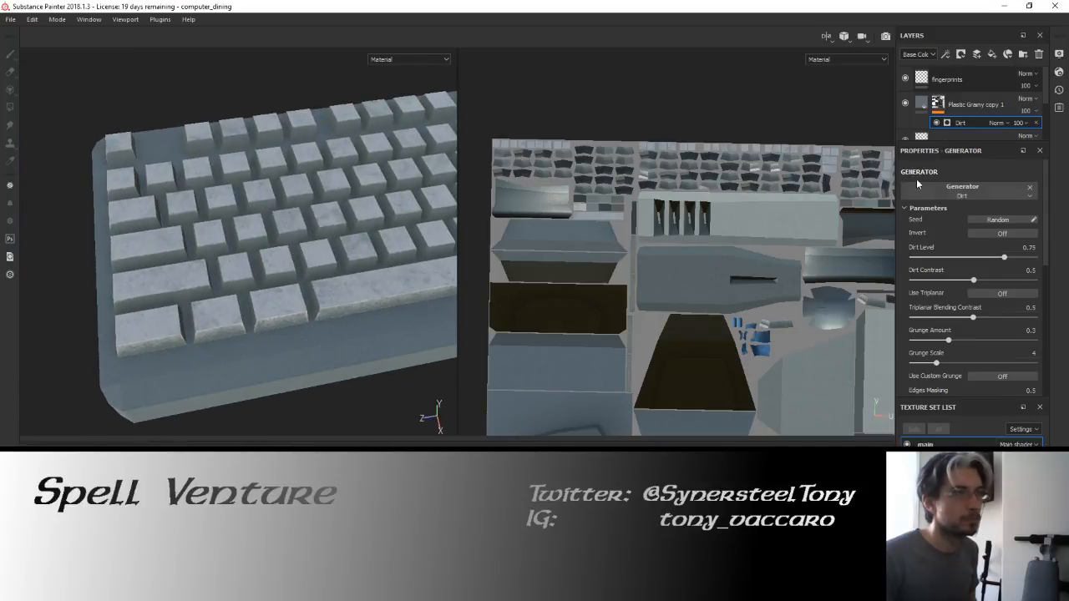
{"action": "left_click", "coordinate": [1002, 233]}
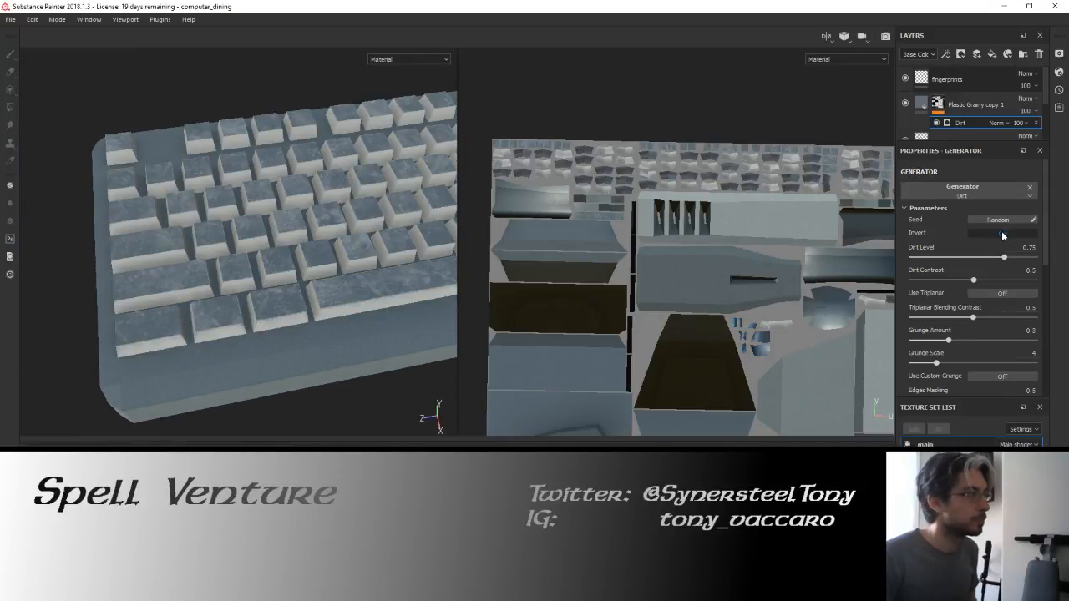
{"action": "left_click_drag", "start_coordinate": [1005, 258], "coordinate": [941, 266]}
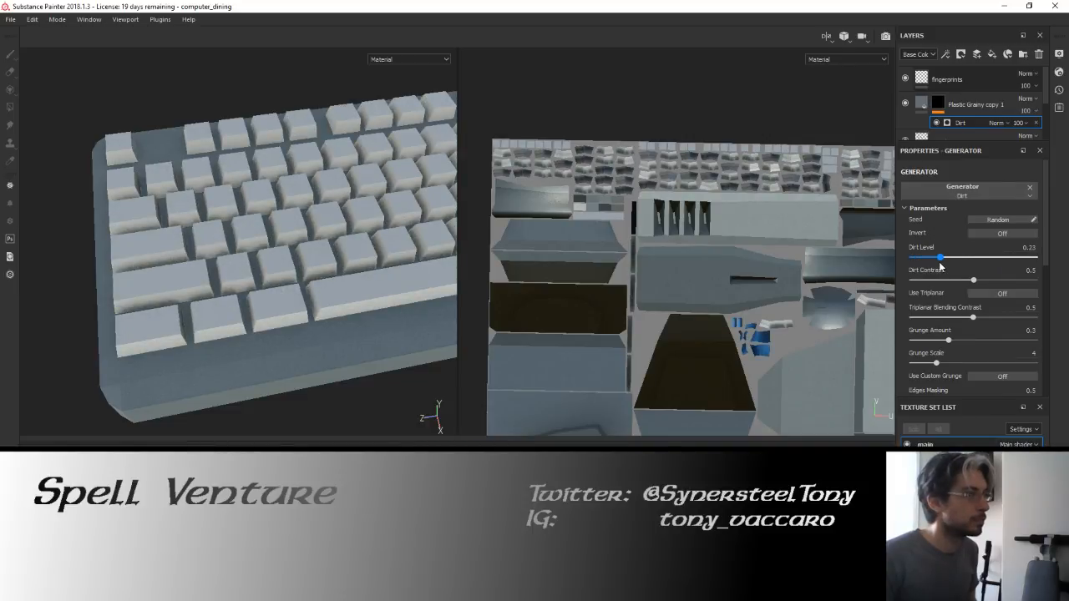
{"action": "mouse_move", "coordinate": [940, 258]}
{"action": "left_mouse_down"}
{"action": "mouse_move", "coordinate": [984, 267]}
{"action": "mouse_move", "coordinate": [956, 268]}
{"action": "left_mouse_up"}
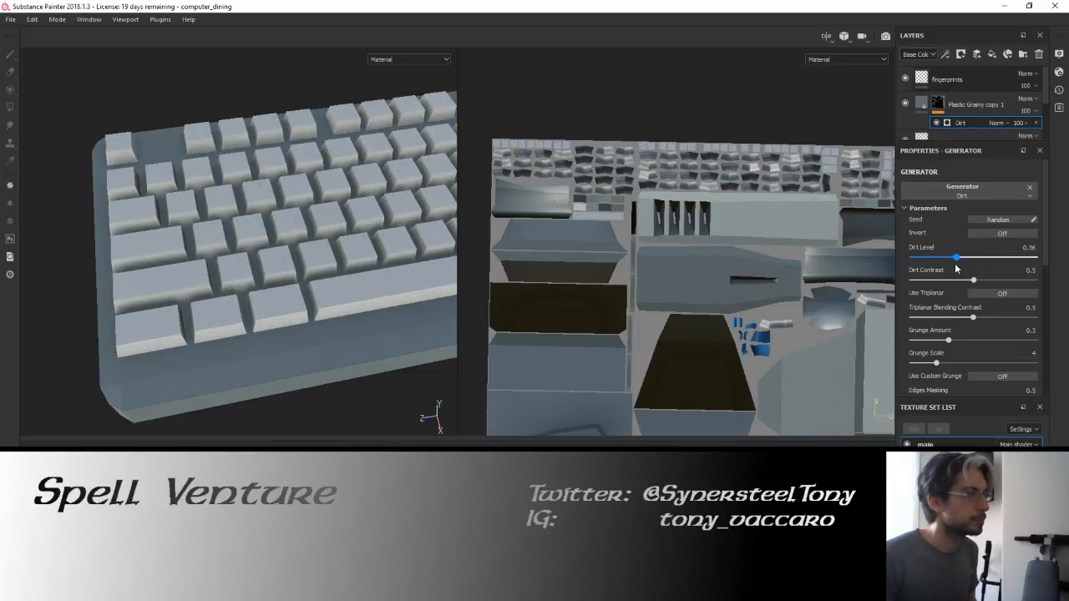
Set the Dirt generator's Grunge Scale to 1 and Grunge Amount to 0.27, checking the effect on the keys.
{"action": "left_click_drag", "start_coordinate": [253, 285], "coordinate": [317, 245], "text": "alt"}
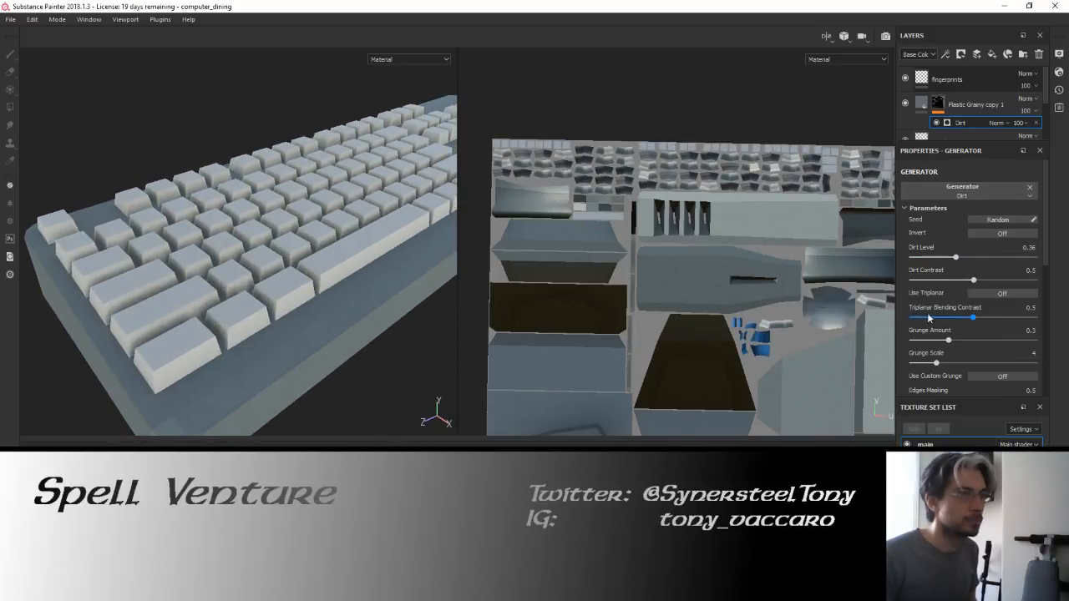
{"action": "left_click_drag", "start_coordinate": [936, 363], "coordinate": [911, 363]}
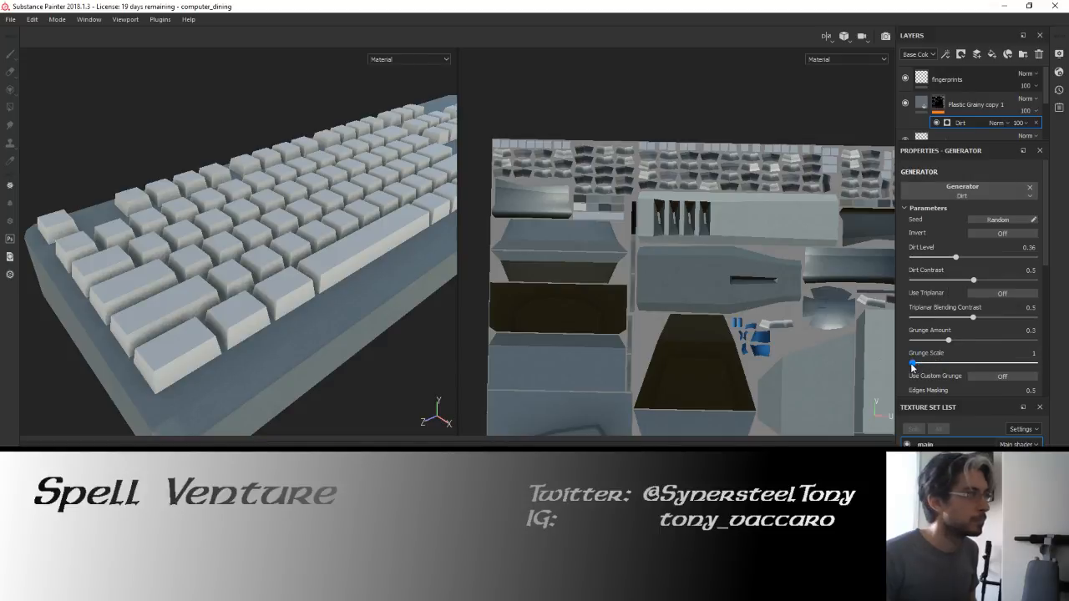
{"action": "left_click_drag", "start_coordinate": [188, 248], "coordinate": [468, 216], "text": "alt"}
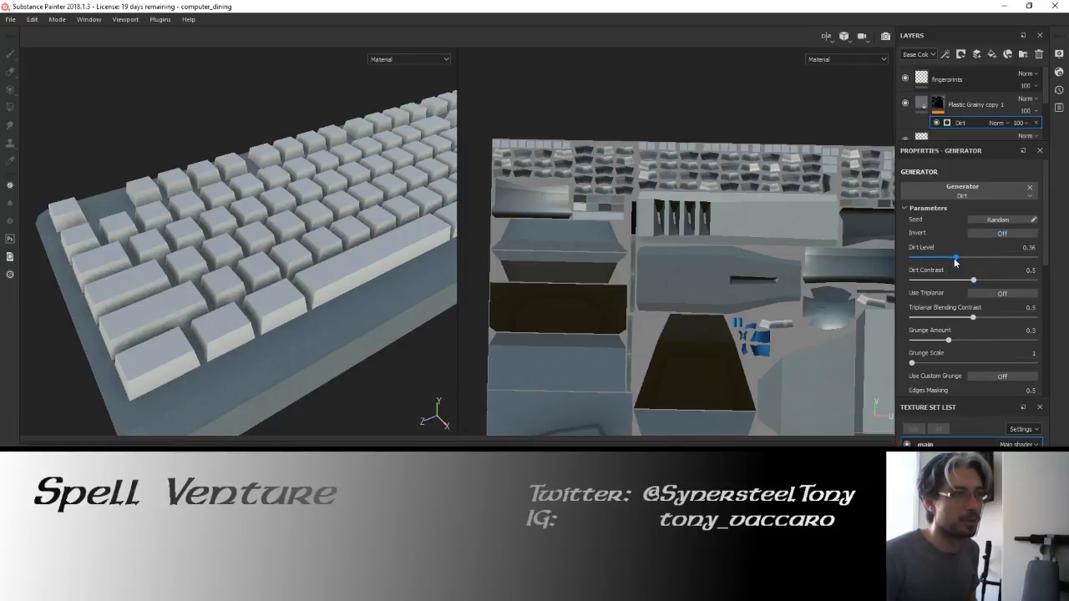
{"action": "scroll", "coordinate": [954, 258], "scroll_direction": "down", "scroll_amount": 2}
{"action": "mouse_move", "coordinate": [949, 277]}
{"action": "left_mouse_down"}
{"action": "mouse_move", "coordinate": [916, 281]}
{"action": "mouse_move", "coordinate": [1006, 279]}
{"action": "mouse_move", "coordinate": [918, 285]}
{"action": "mouse_move", "coordinate": [942, 279]}
{"action": "left_mouse_up"}
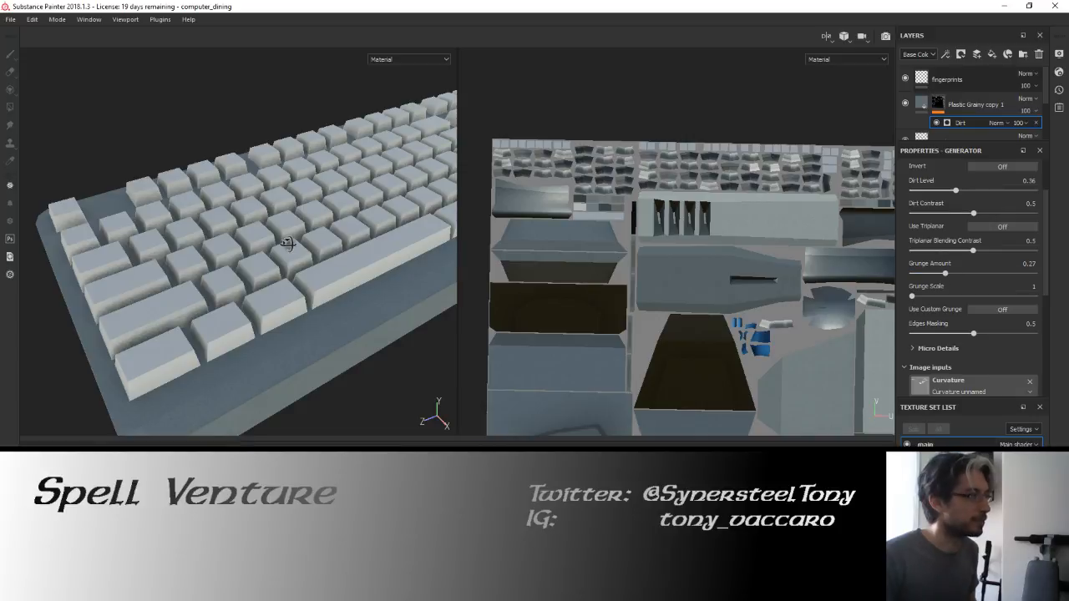
{"action": "left_click_drag", "start_coordinate": [284, 237], "coordinate": [248, 262], "text": "alt"}
{"action": "scroll", "coordinate": [275, 286], "scroll_direction": "down", "scroll_amount": 5}
{"action": "scroll", "coordinate": [280, 249], "scroll_direction": "up", "scroll_amount": 5}
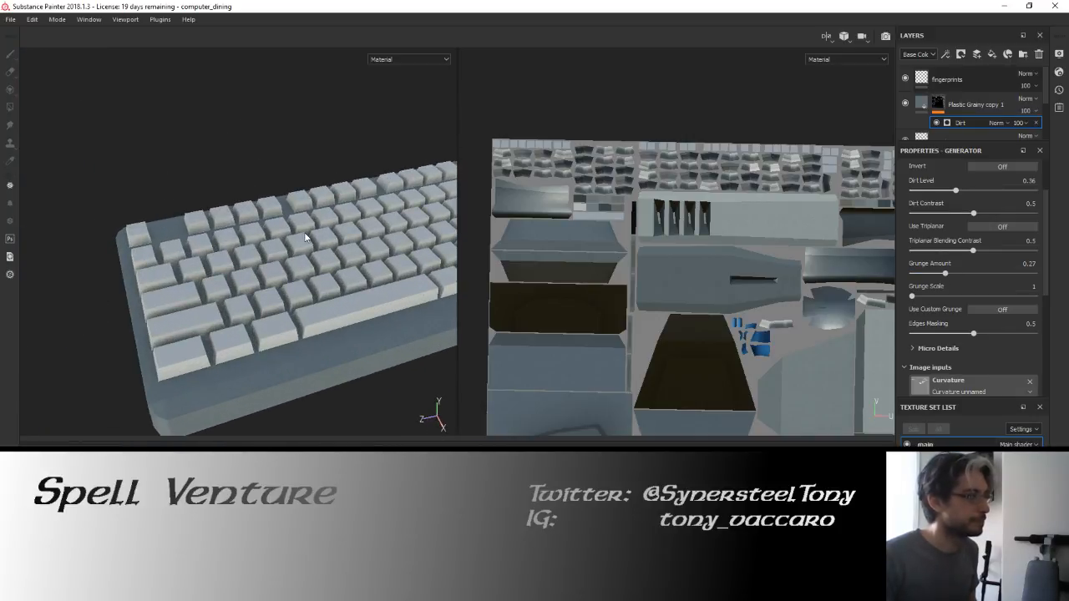
{"action": "left_click_drag", "start_coordinate": [317, 250], "coordinate": [359, 219], "text": "alt+shift"}
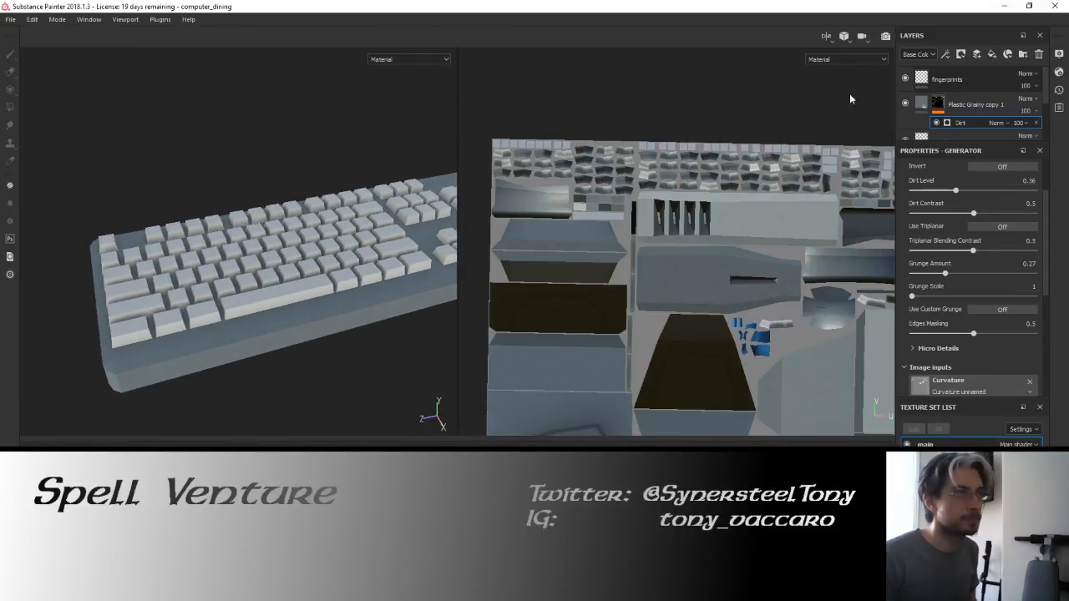
Rename the Plastic Grainy copy layer as "keyboard dirt".
{"action": "double_click", "coordinate": [973, 104]}
{"action": "type", "text": "ke"}
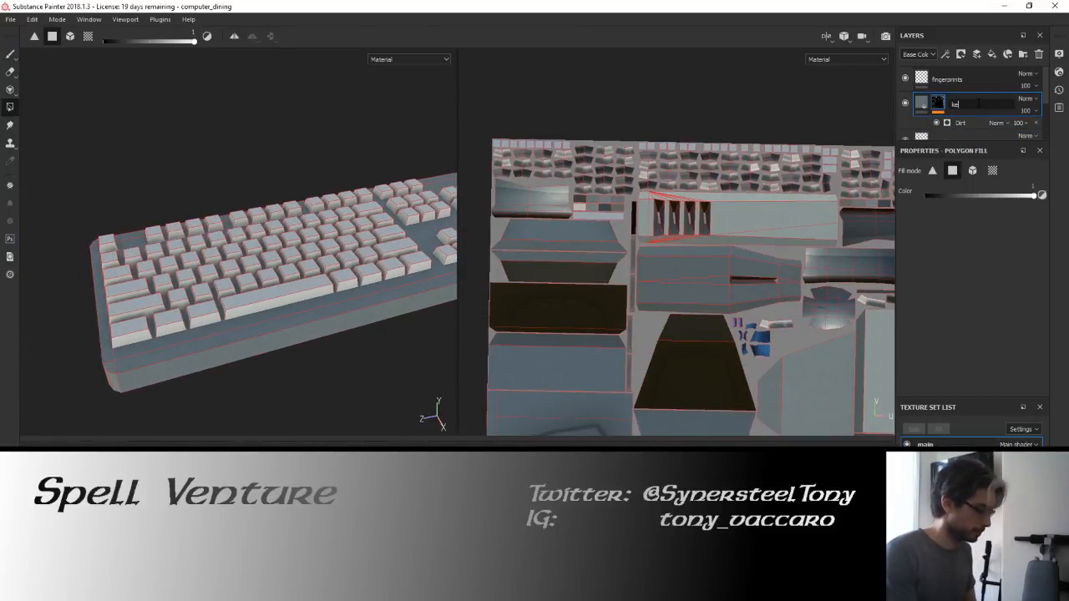
{"action": "type", "text": "yboard dirt"}
{"action": "key", "text": "Return"}
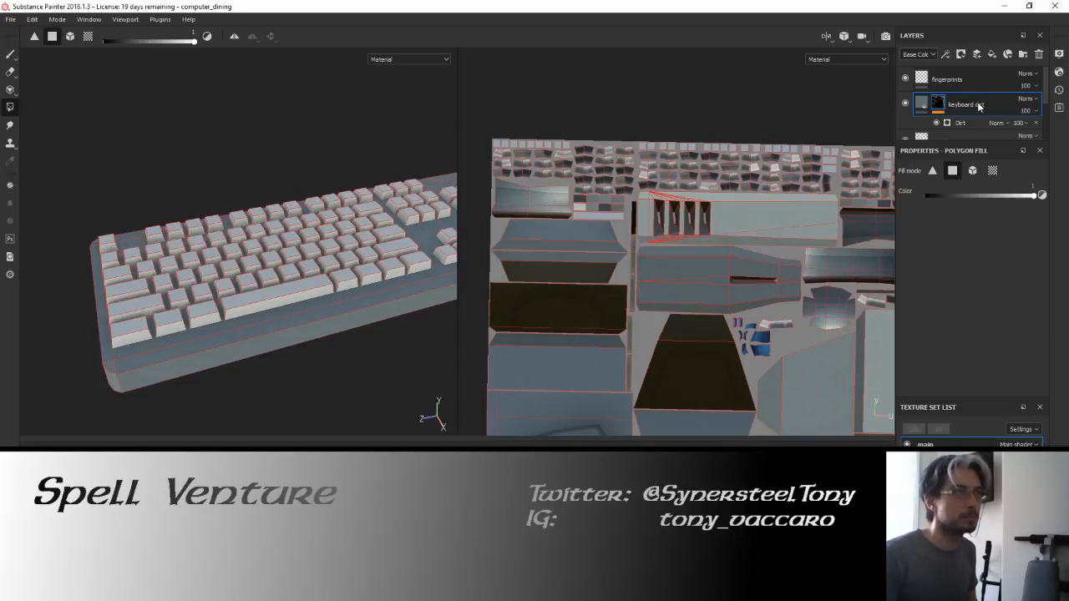
Duplicate the keyboard dirt layer and remove the mask from the copy.
{"action": "left_click", "coordinate": [921, 103]}
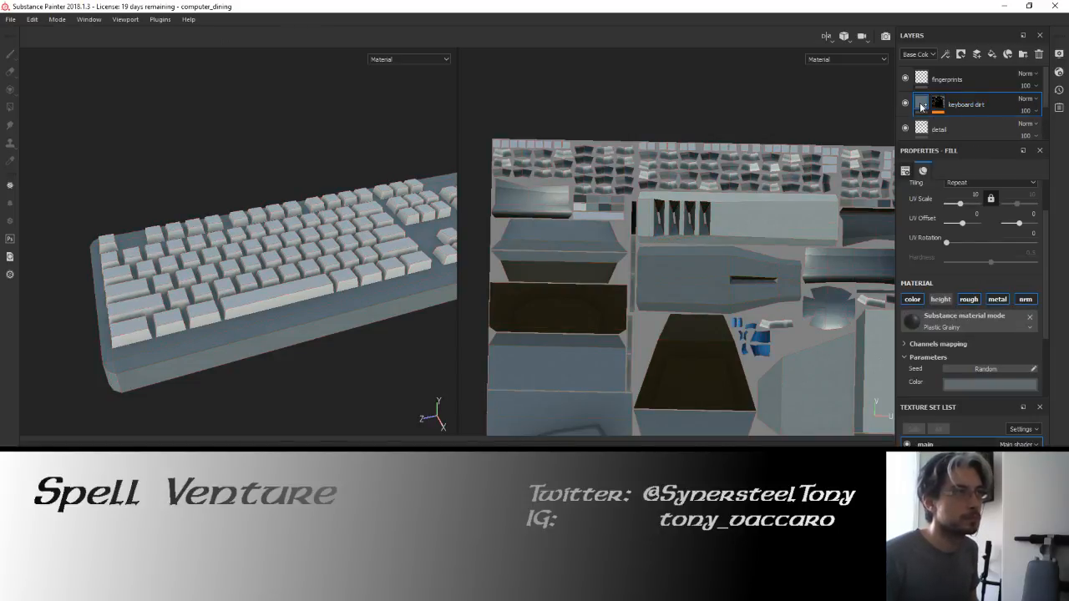
{"action": "key", "text": "ctrl+d"}
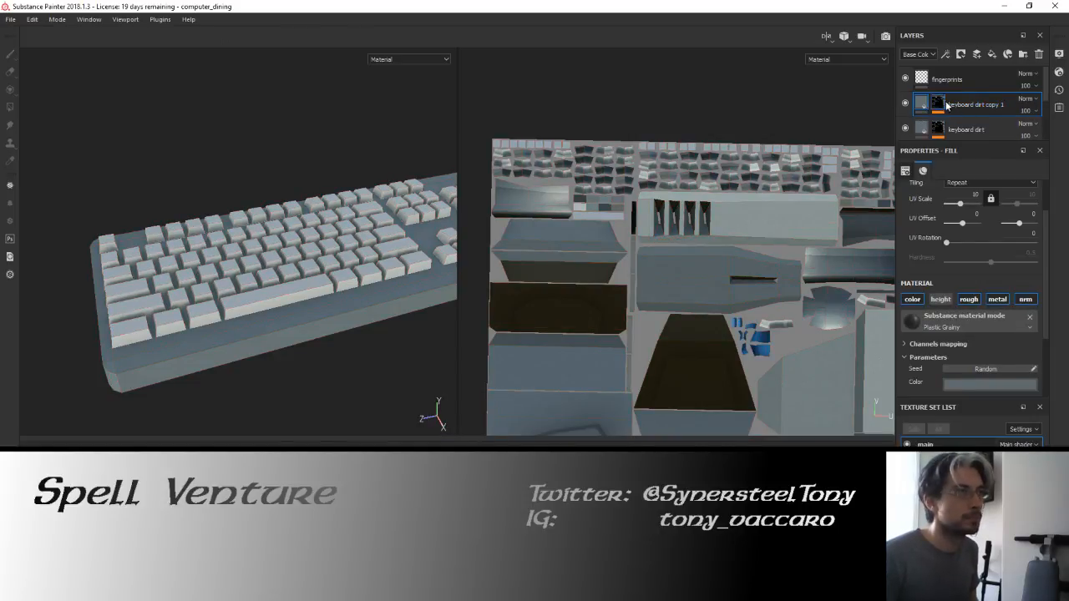
{"action": "left_click", "coordinate": [937, 103]}
{"action": "right_click", "coordinate": [936, 101]}
{"action": "left_click", "coordinate": [964, 209]}
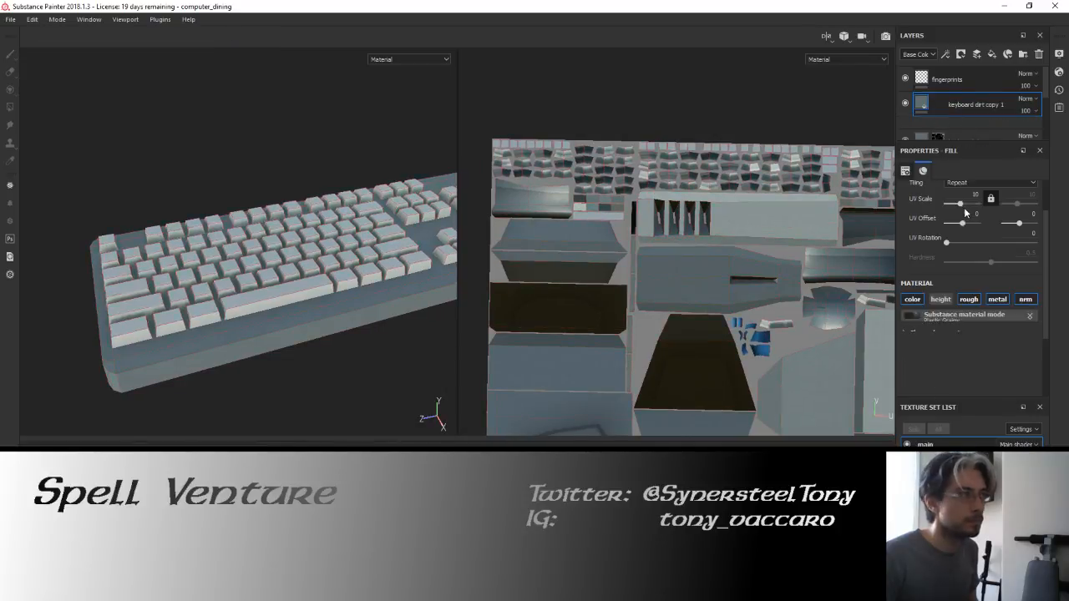
Examine the unmasked plastic fill on the keyboard and across the whole UV layout.
{"action": "scroll", "coordinate": [272, 249], "scroll_direction": "up", "scroll_amount": 3}
{"action": "scroll", "coordinate": [296, 272], "scroll_direction": "down", "scroll_amount": 5}
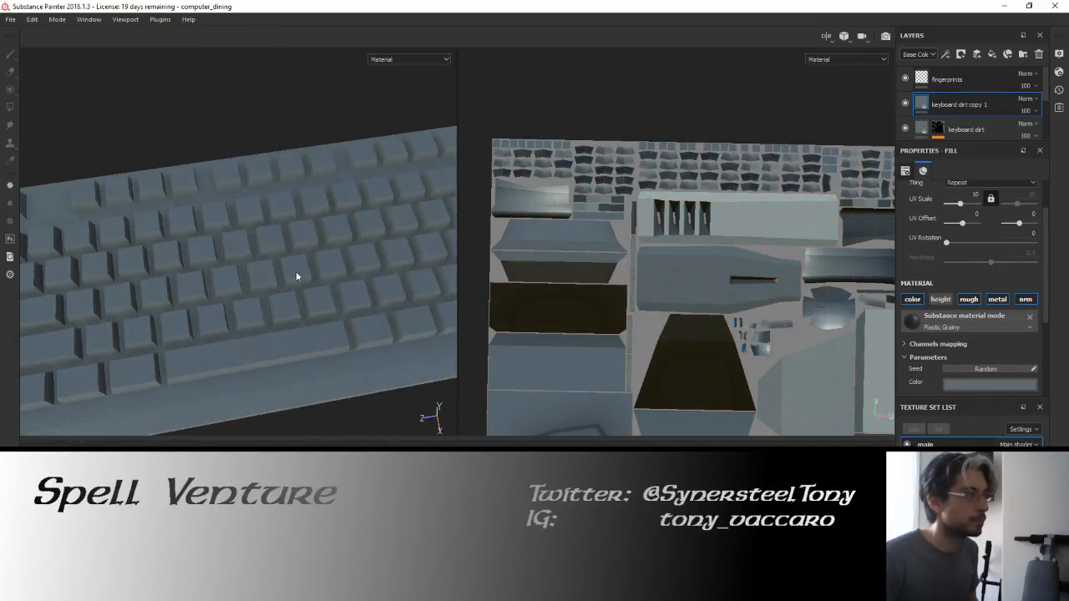
{"action": "scroll", "coordinate": [765, 226], "scroll_direction": "up", "scroll_amount": 1}
{"action": "scroll", "coordinate": [764, 226], "scroll_direction": "down", "scroll_amount": 4}
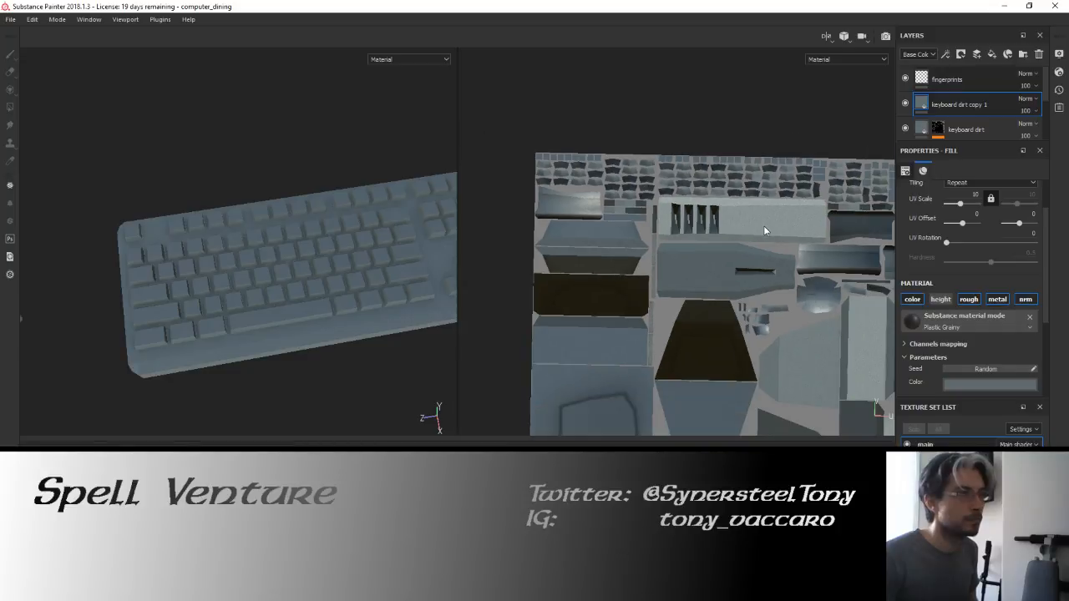
{"action": "middle_click_drag", "start_coordinate": [755, 277], "coordinate": [698, 181]}
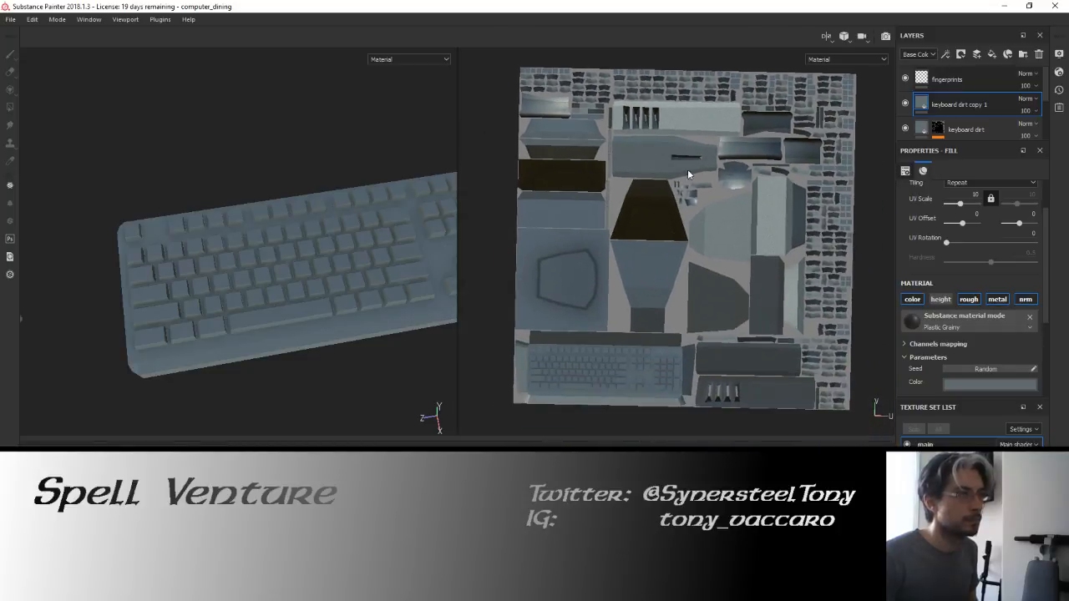
{"action": "scroll", "coordinate": [960, 276], "scroll_direction": "up", "scroll_amount": 1}
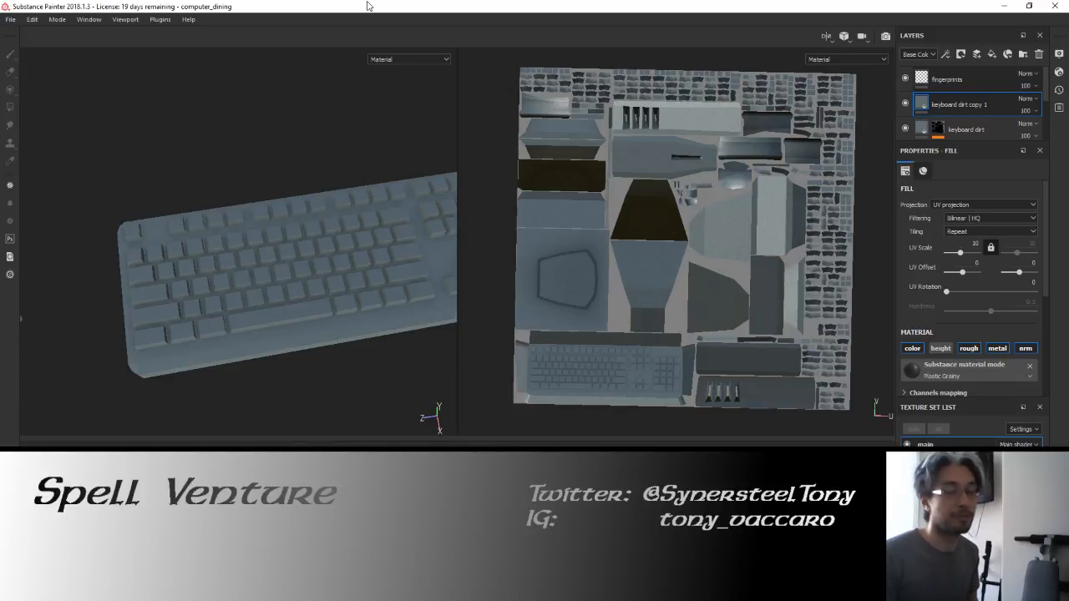
{"action": "left_click_drag", "start_coordinate": [234, 196], "coordinate": [291, 195], "text": "alt"}
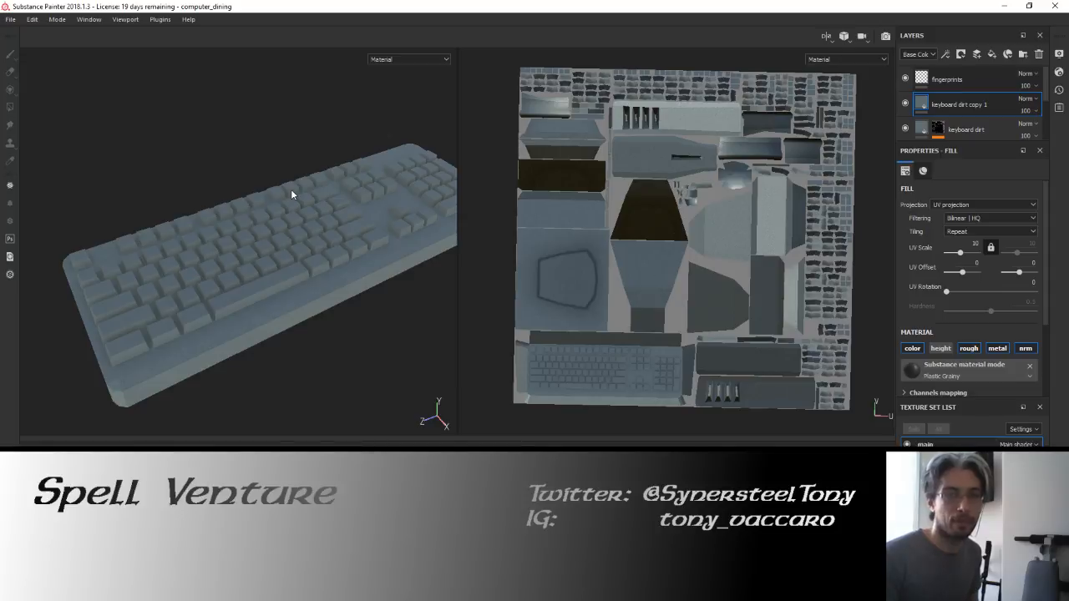
Examine the plastic fill across the whole model, including the computer, keyboard and mouse.
{"action": "left_click_drag", "start_coordinate": [291, 188], "coordinate": [332, 200], "text": "alt"}
{"action": "scroll", "coordinate": [248, 199], "scroll_direction": "up", "scroll_amount": 4}
{"action": "scroll", "coordinate": [258, 211], "scroll_direction": "down", "scroll_amount": 10}
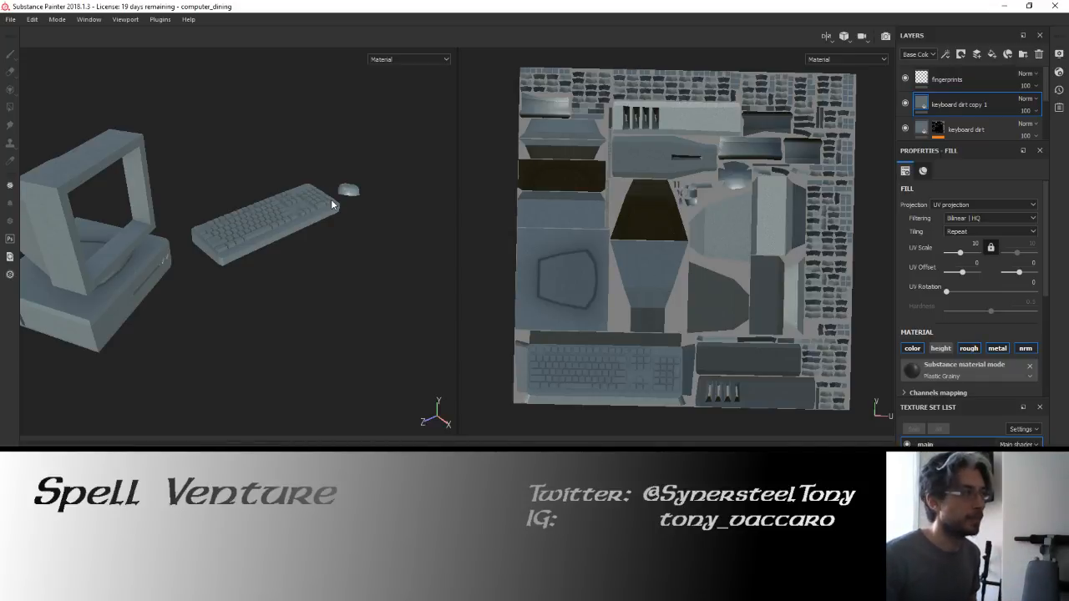
{"action": "left_click_drag", "start_coordinate": [331, 199], "coordinate": [244, 235], "text": "alt"}
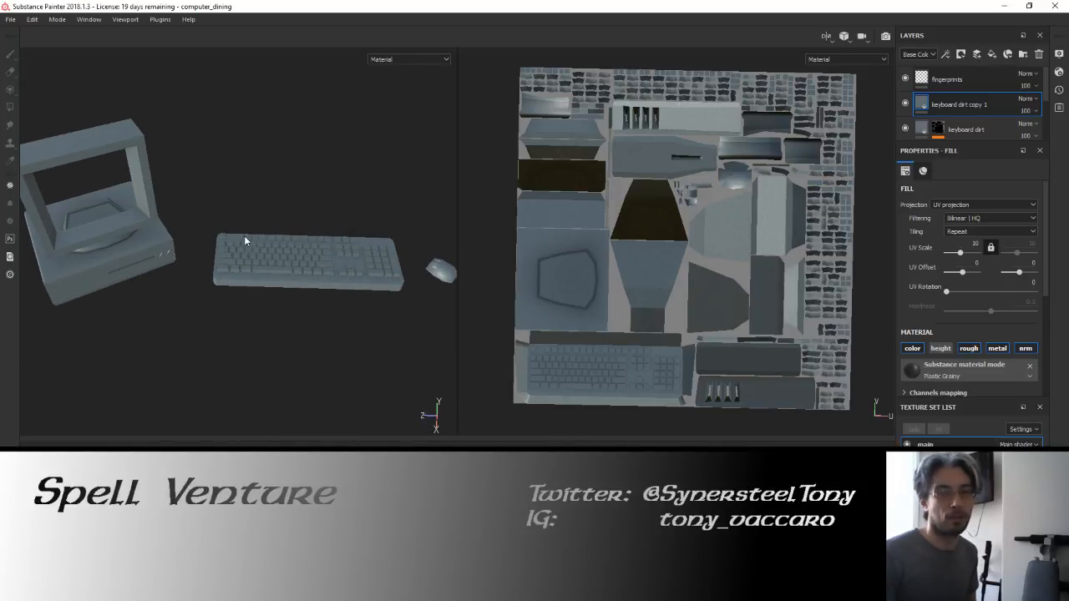
{"action": "left_click_drag", "start_coordinate": [243, 236], "coordinate": [245, 236], "text": "alt"}
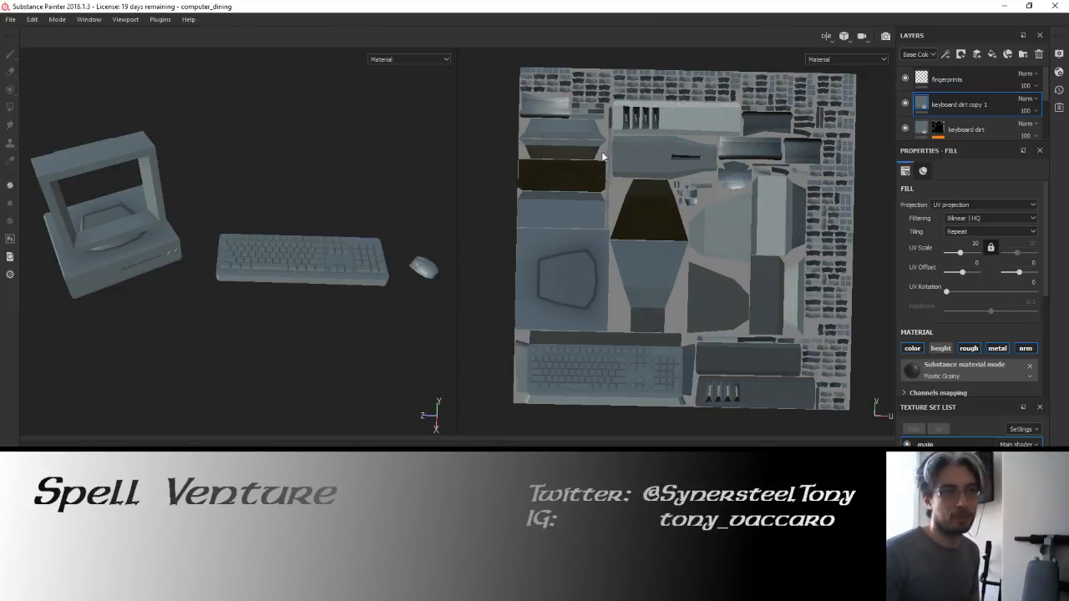
{"action": "left_click_drag", "start_coordinate": [1046, 189], "coordinate": [1047, 190]}
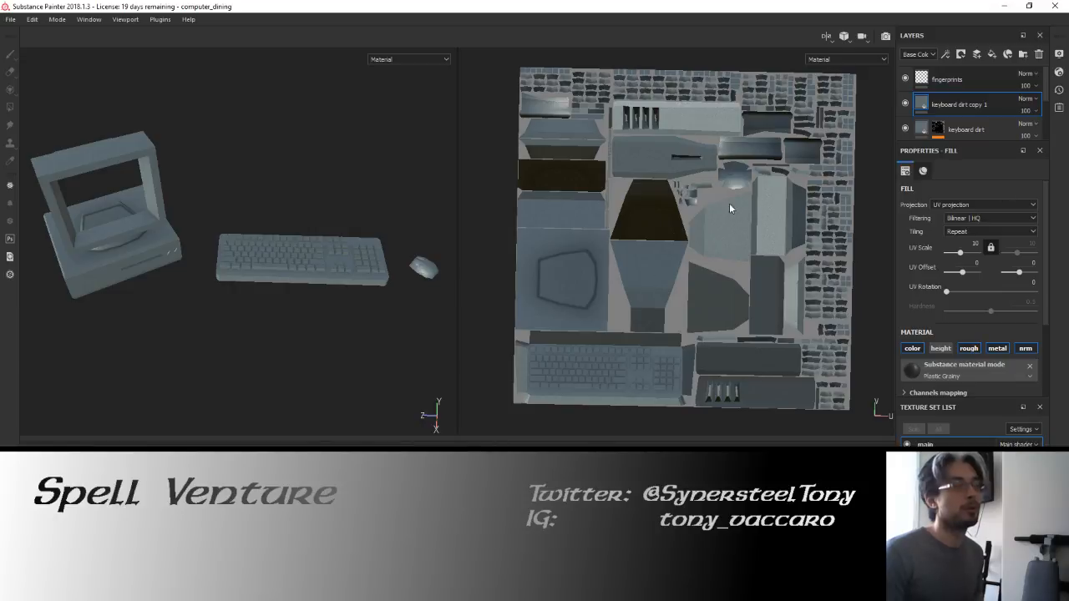
{"action": "left_click_drag", "start_coordinate": [177, 232], "coordinate": [222, 231], "text": "alt"}
{"action": "middle_click_drag", "start_coordinate": [223, 230], "coordinate": [241, 238], "text": "alt"}
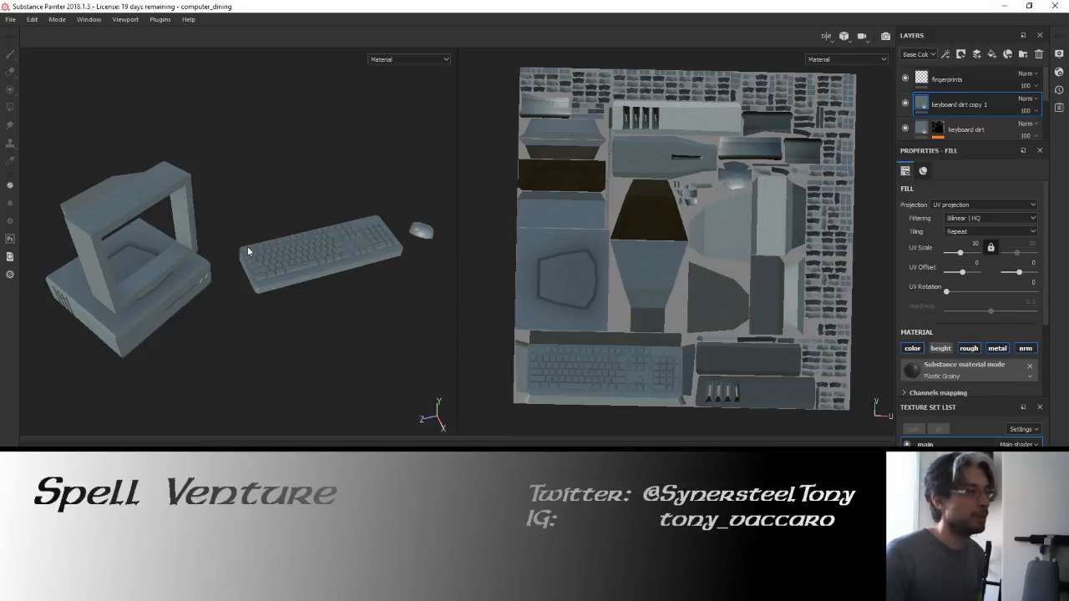
{"action": "left_click_drag", "start_coordinate": [248, 246], "coordinate": [311, 228], "text": "alt"}
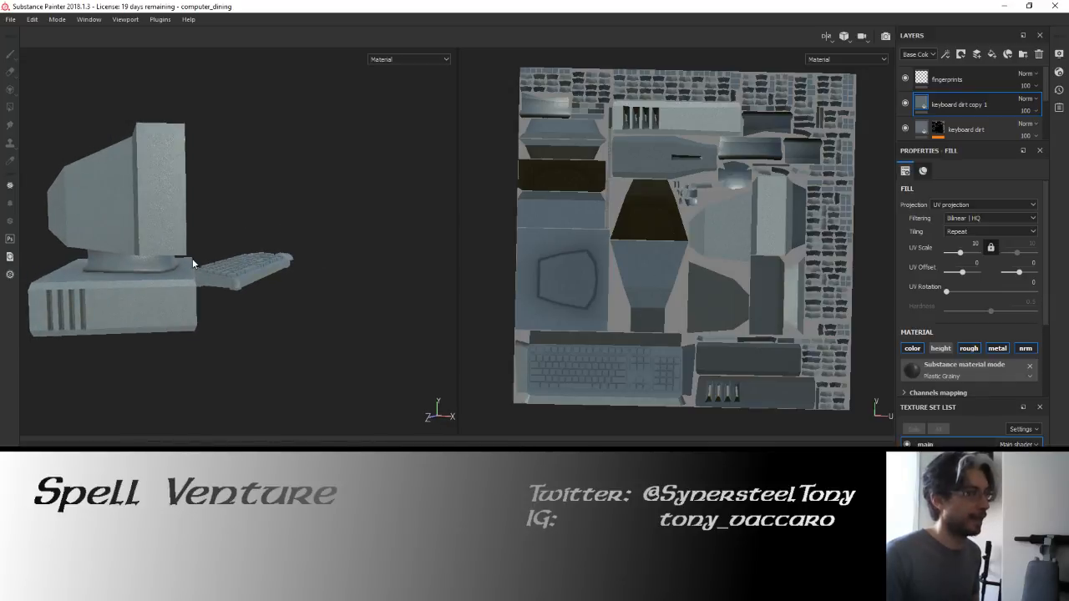
Examine the grainy plastic surface up close on the computer case's side vents, front face and monitor base.
{"action": "mouse_move", "coordinate": [192, 258]}
{"action": "left_mouse_down", "text": "alt"}
{"action": "mouse_move", "coordinate": [246, 243]}
{"action": "mouse_move", "coordinate": [200, 241]}
{"action": "mouse_move", "coordinate": [191, 262]}
{"action": "left_mouse_up", "text": "alt"}
{"action": "scroll", "coordinate": [190, 262], "scroll_direction": "up", "scroll_amount": 4}
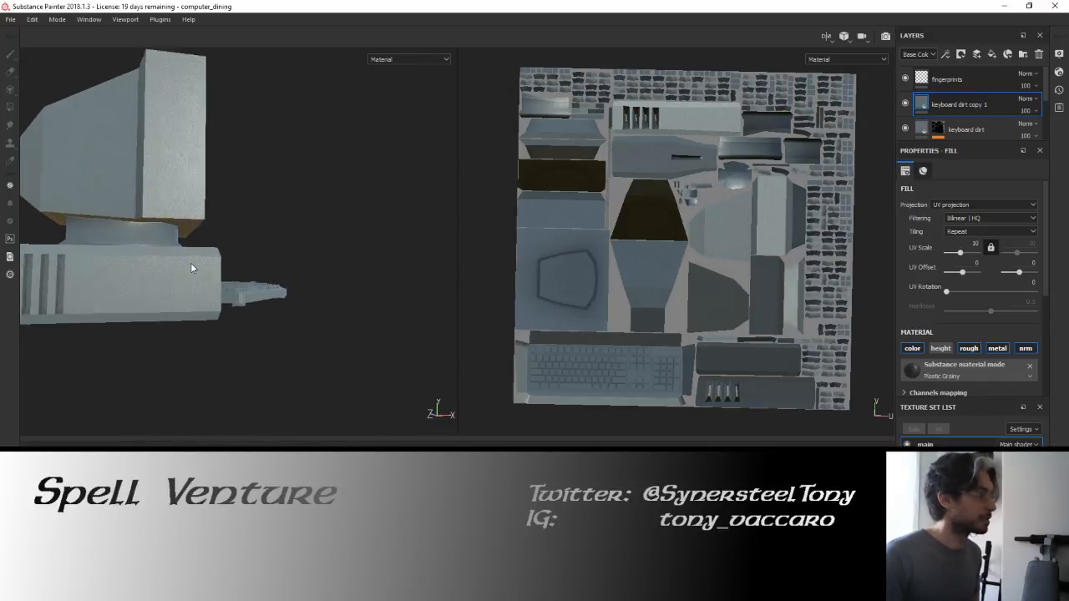
{"action": "middle_click_drag", "start_coordinate": [180, 253], "coordinate": [426, 252], "text": "alt"}
{"action": "left_click_drag", "start_coordinate": [349, 247], "coordinate": [332, 247], "text": "alt"}
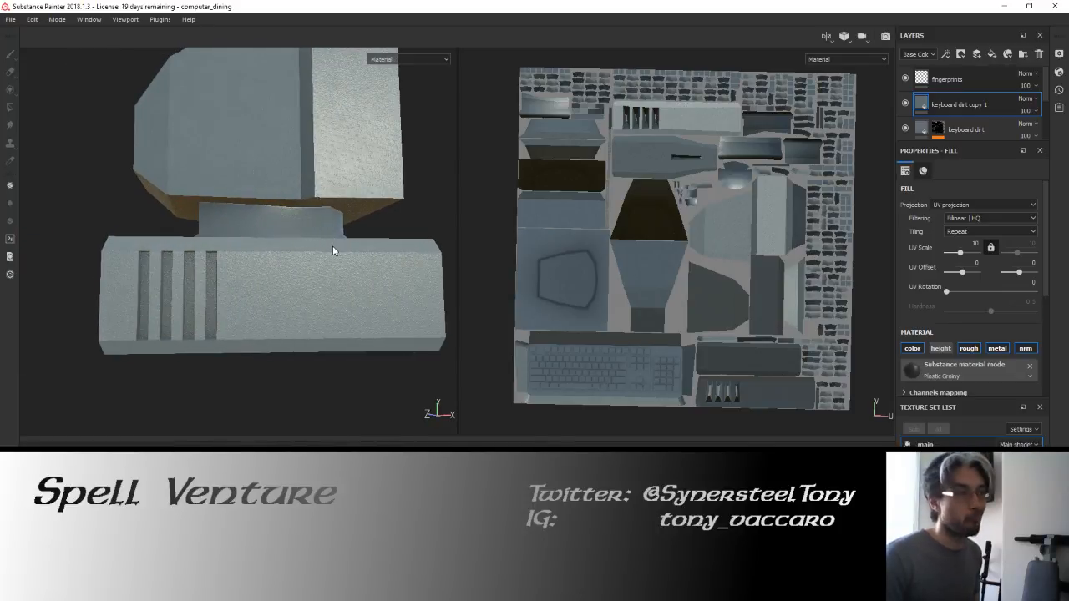
{"action": "left_click_drag", "start_coordinate": [328, 250], "coordinate": [332, 256], "text": "alt"}
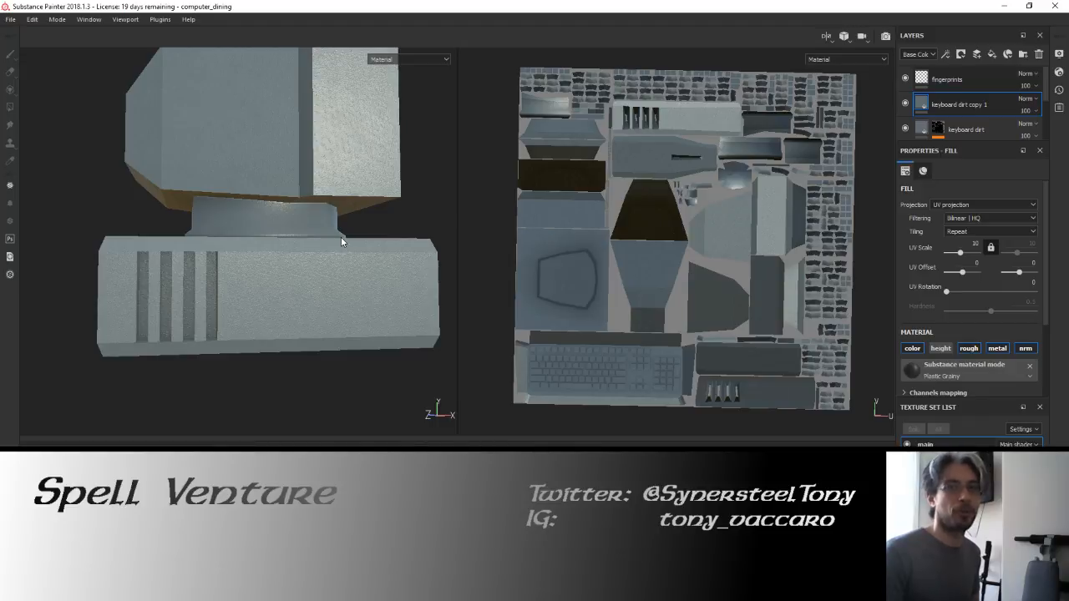
{"action": "left_click_drag", "start_coordinate": [351, 232], "coordinate": [220, 240], "text": "alt"}
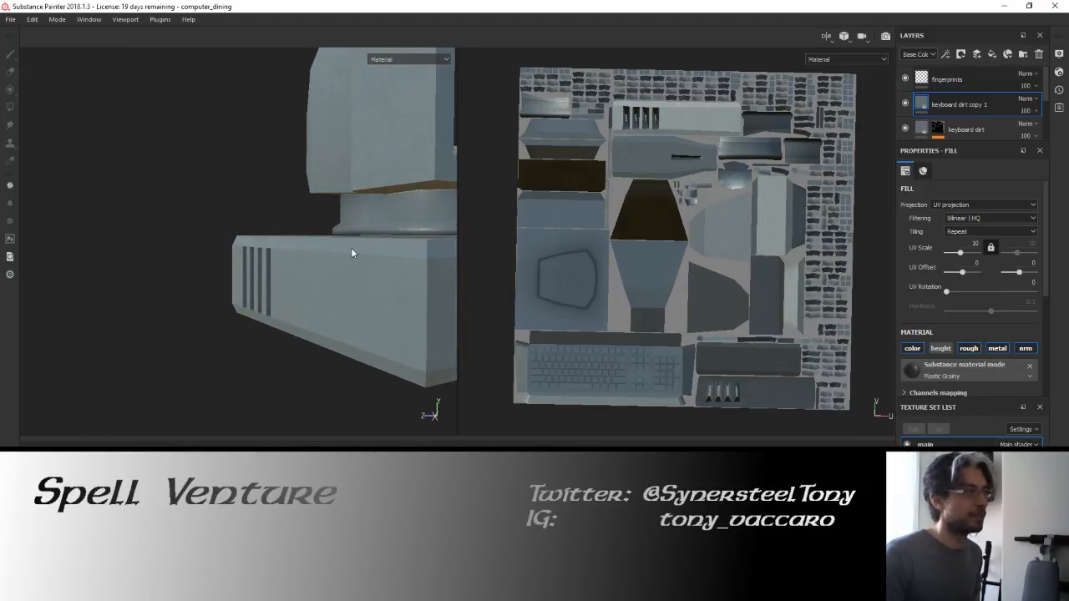
{"action": "scroll", "coordinate": [353, 249], "scroll_direction": "down", "scroll_amount": 3}
{"action": "left_click_drag", "start_coordinate": [381, 244], "coordinate": [226, 243], "text": "alt"}
{"action": "scroll", "coordinate": [238, 247], "scroll_direction": "up", "scroll_amount": 5}
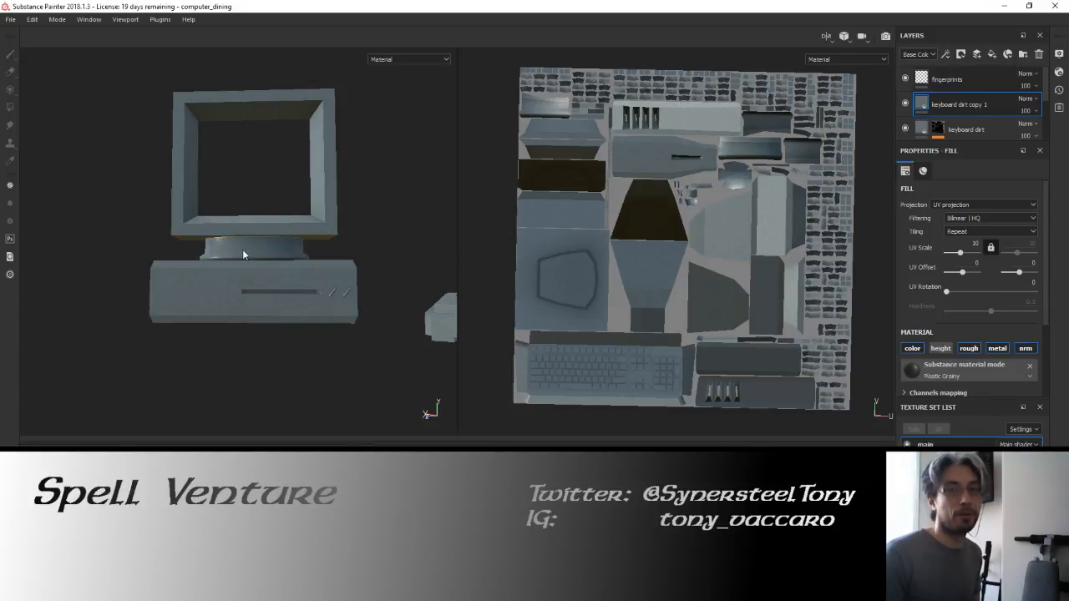
{"action": "middle_click_drag", "start_coordinate": [247, 250], "coordinate": [245, 238], "text": "alt"}
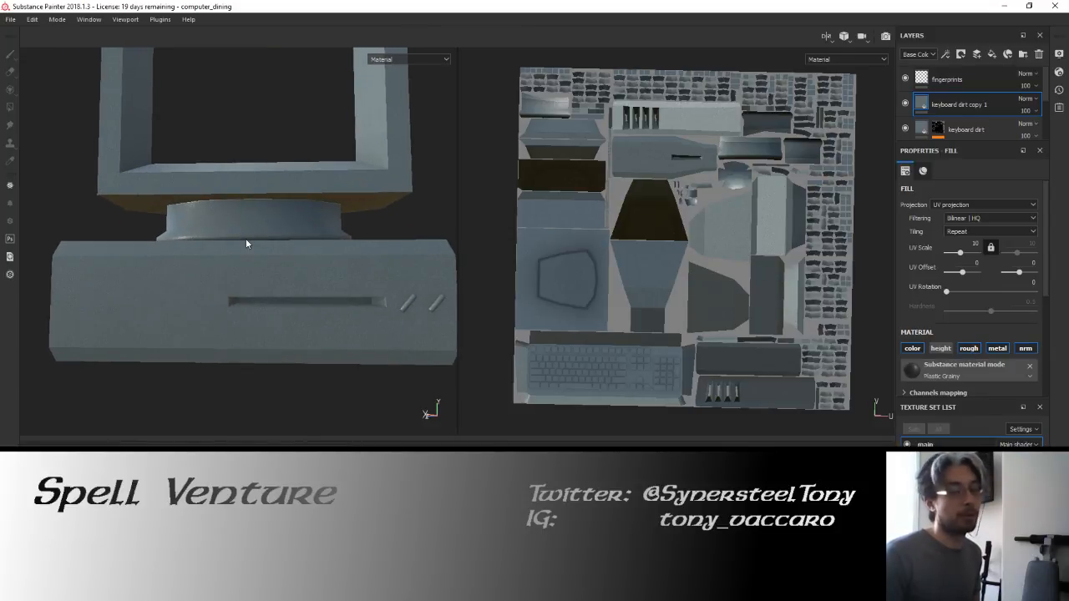
{"action": "left_click_drag", "start_coordinate": [246, 240], "coordinate": [312, 292], "text": "alt"}
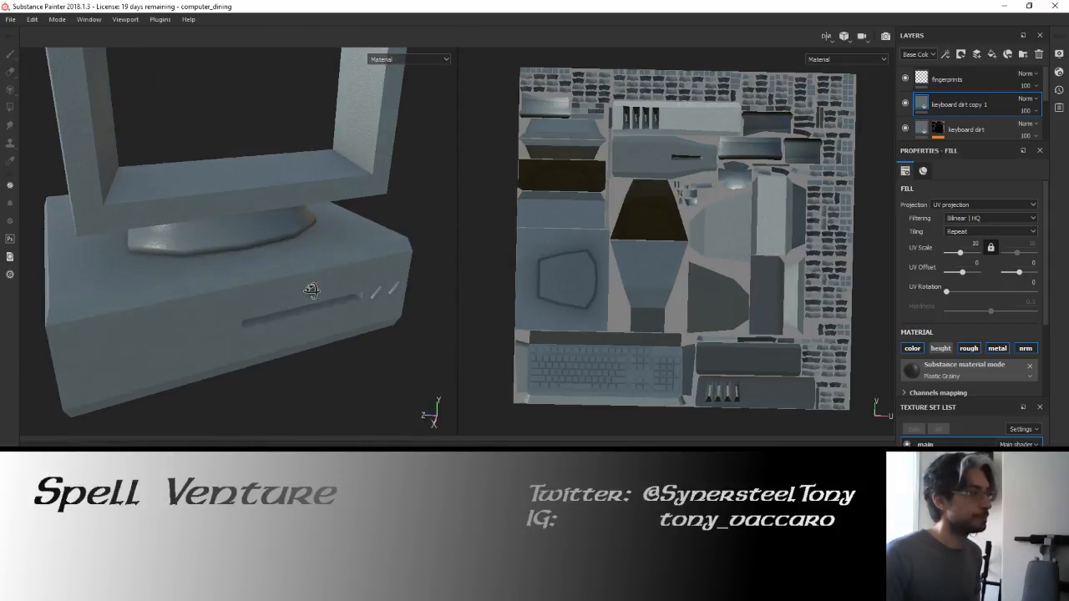
{"action": "scroll", "coordinate": [333, 304], "scroll_direction": "down", "scroll_amount": 4}
{"action": "scroll", "coordinate": [333, 287], "scroll_direction": "up", "scroll_amount": 3}
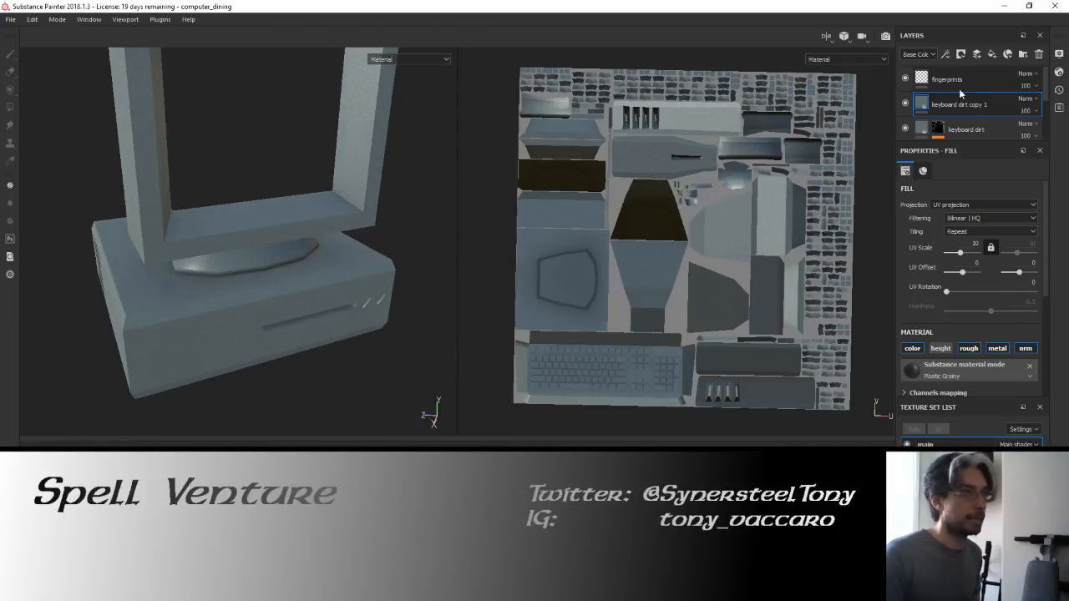
{"action": "left_click_drag", "start_coordinate": [445, 245], "coordinate": [203, 211], "text": "alt"}
{"action": "scroll", "coordinate": [213, 232], "scroll_direction": "up", "scroll_amount": 4}
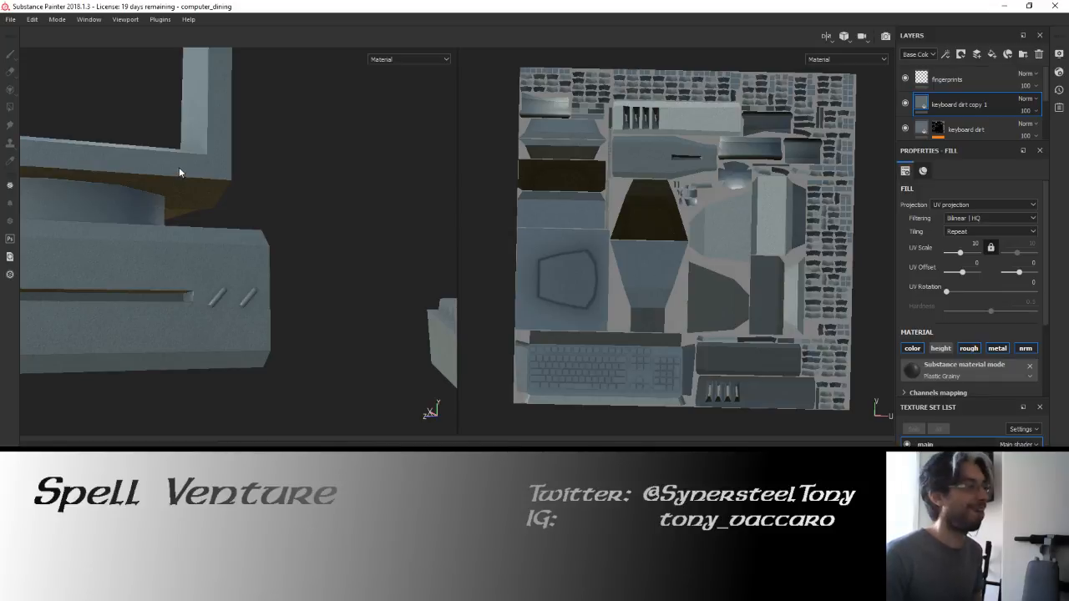
{"action": "left_click_drag", "start_coordinate": [179, 169], "coordinate": [201, 188], "text": "alt"}
Compare the model with the keyboard dirt copy 1 layer hidden and shown, checking the case buttons and keys.
{"action": "left_click", "coordinate": [905, 103]}
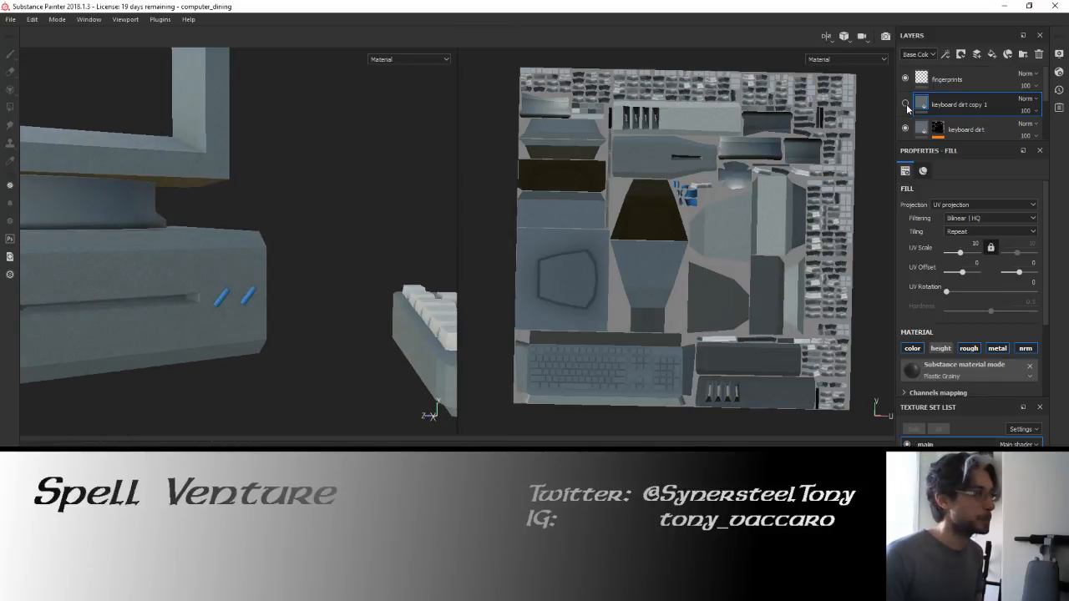
{"action": "left_click", "coordinate": [907, 105]}
{"action": "left_click_drag", "start_coordinate": [324, 238], "coordinate": [361, 276], "text": "alt"}
{"action": "scroll", "coordinate": [371, 252], "scroll_direction": "down", "scroll_amount": 4}
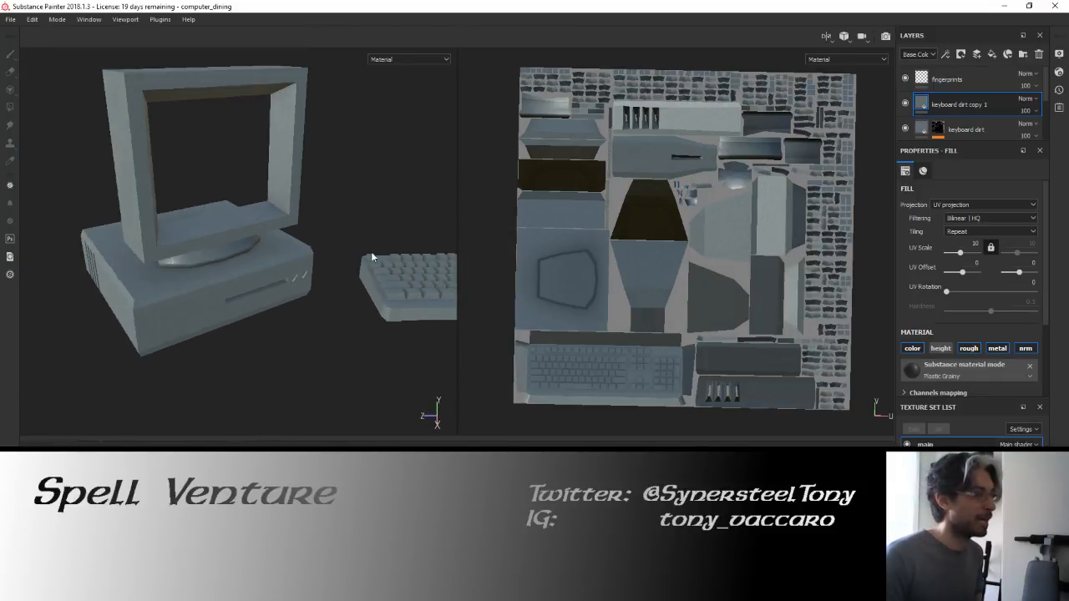
{"action": "left_click_drag", "start_coordinate": [310, 236], "coordinate": [364, 230], "text": "alt"}
{"action": "left_click", "coordinate": [907, 103]}
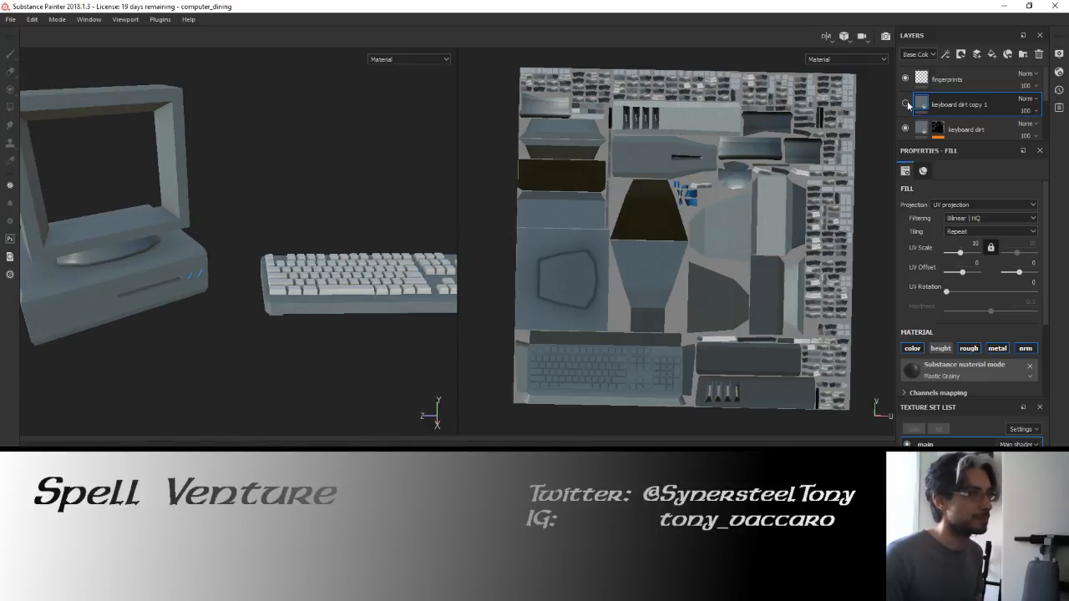
{"action": "left_click", "coordinate": [907, 104]}
{"action": "left_click_drag", "start_coordinate": [297, 149], "coordinate": [608, 204], "text": "alt"}
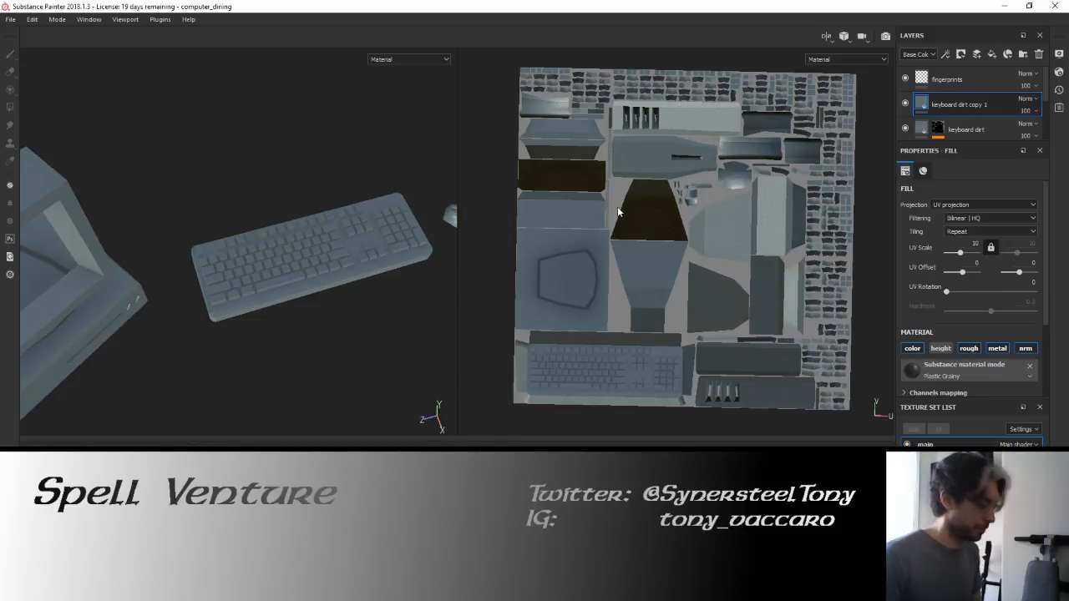
Add a black mask to the keyboard dirt copy 1 layer.
{"action": "right_click", "coordinate": [922, 102]}
{"action": "left_click", "coordinate": [948, 113]}
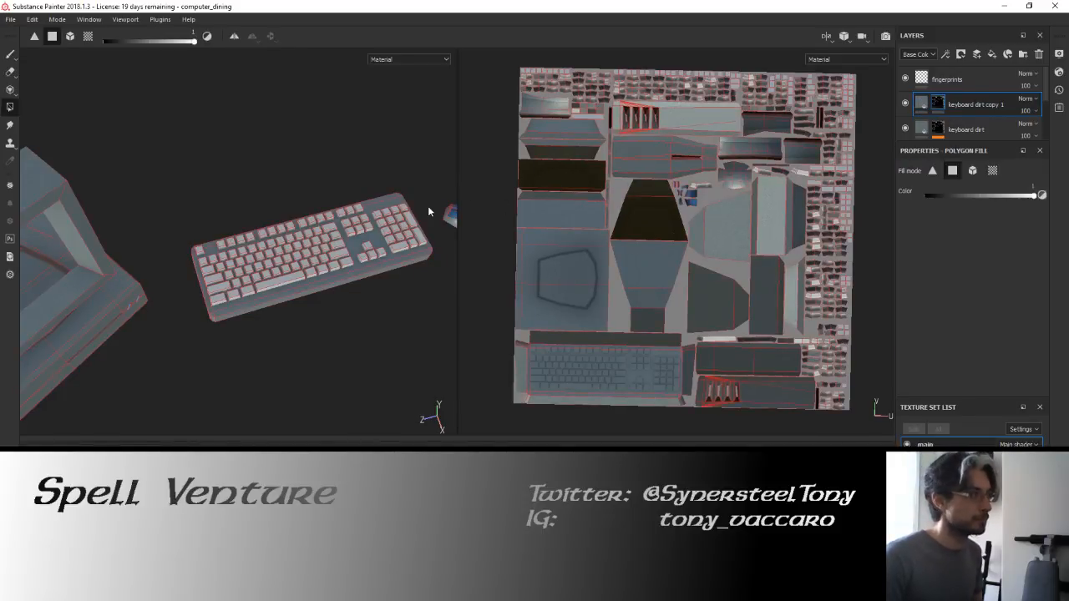
{"action": "left_click_drag", "start_coordinate": [399, 188], "coordinate": [370, 191], "text": "alt"}
{"action": "left_click_drag", "start_coordinate": [312, 237], "coordinate": [349, 208], "text": "alt"}
Try to polygon-fill the keyboard keys on the new mask, varying the fill color and returning it to 1.
{"action": "key", "text": "x"}
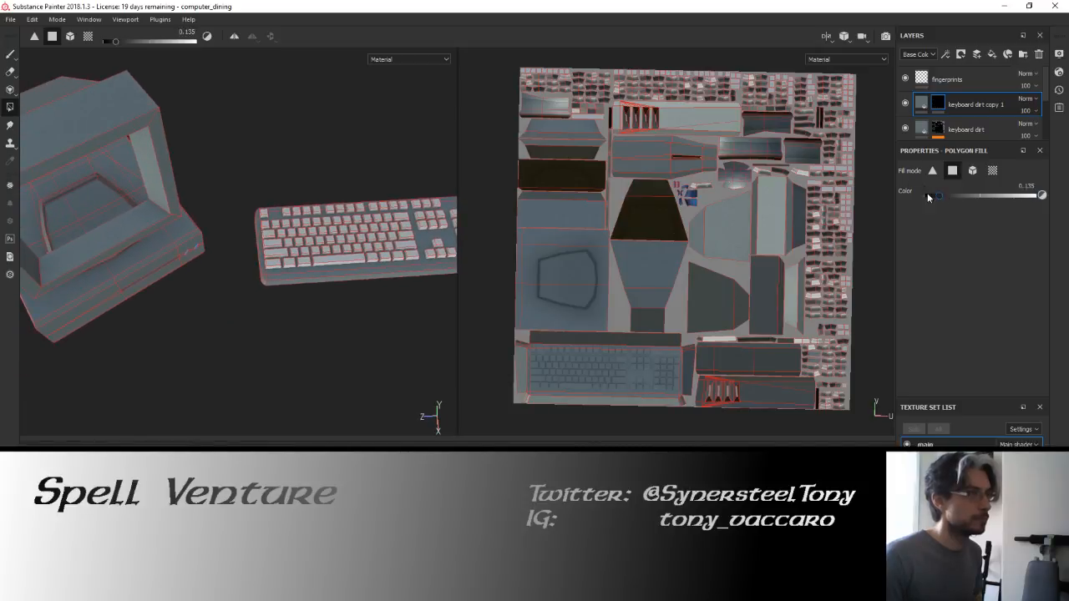
{"action": "left_click_drag", "start_coordinate": [293, 221], "coordinate": [414, 274]}
{"action": "middle_click_drag", "start_coordinate": [430, 261], "coordinate": [376, 257], "text": "alt"}
{"action": "left_click_drag", "start_coordinate": [956, 194], "coordinate": [1034, 194]}
{"action": "left_click_drag", "start_coordinate": [189, 186], "coordinate": [236, 200]}
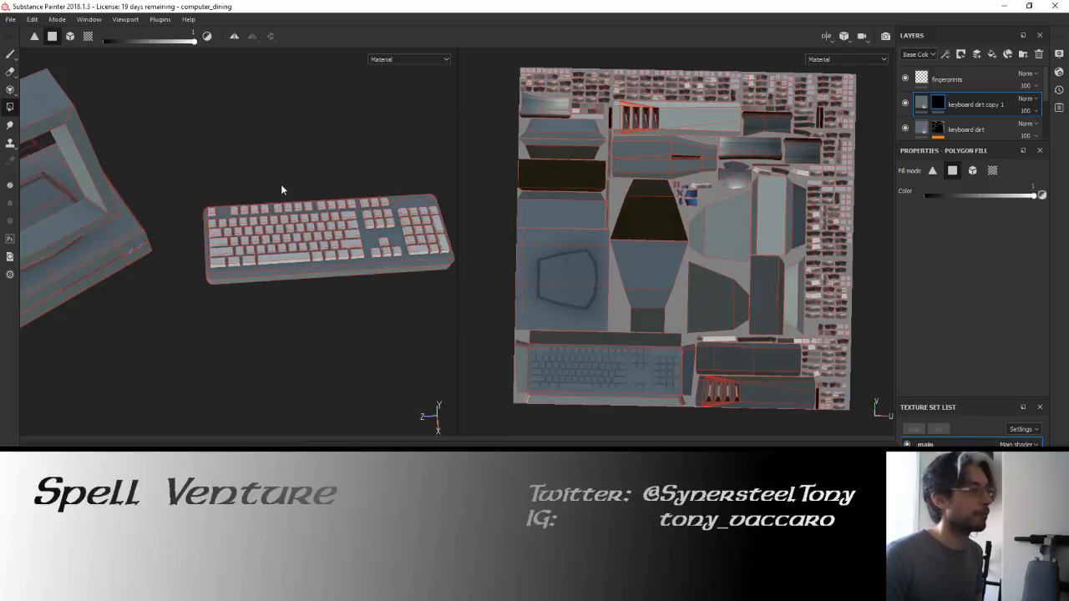
{"action": "middle_click_drag", "start_coordinate": [276, 242], "coordinate": [292, 245], "text": "alt"}
{"action": "left_click_drag", "start_coordinate": [292, 245], "coordinate": [267, 212], "text": "alt"}
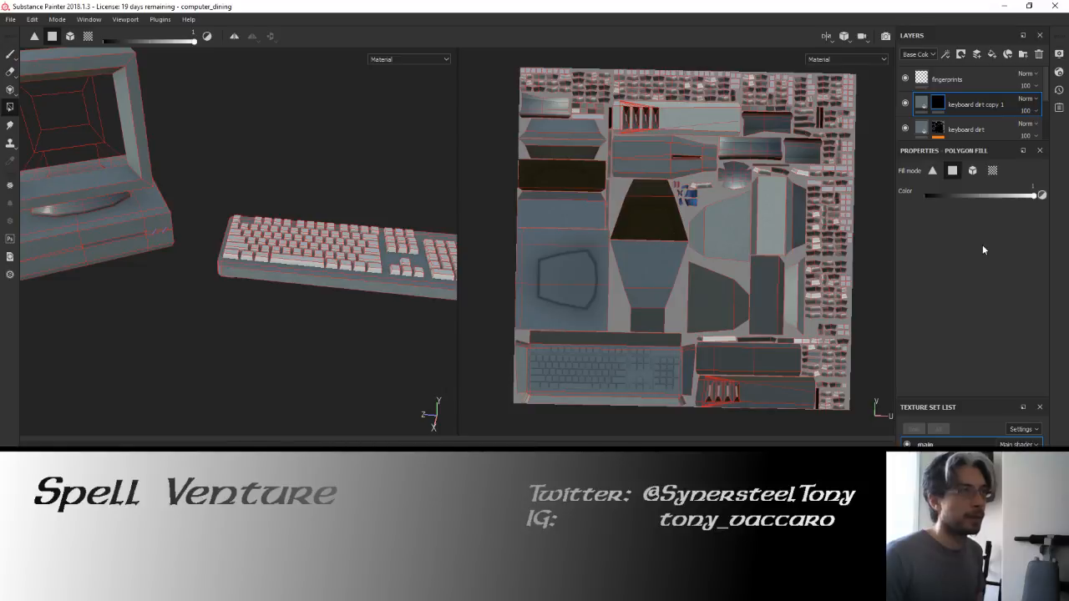
Add a Dirt generator to the keyboard dirt copy 1 layer's mask and check it on the keys.
{"action": "left_click", "coordinate": [921, 103]}
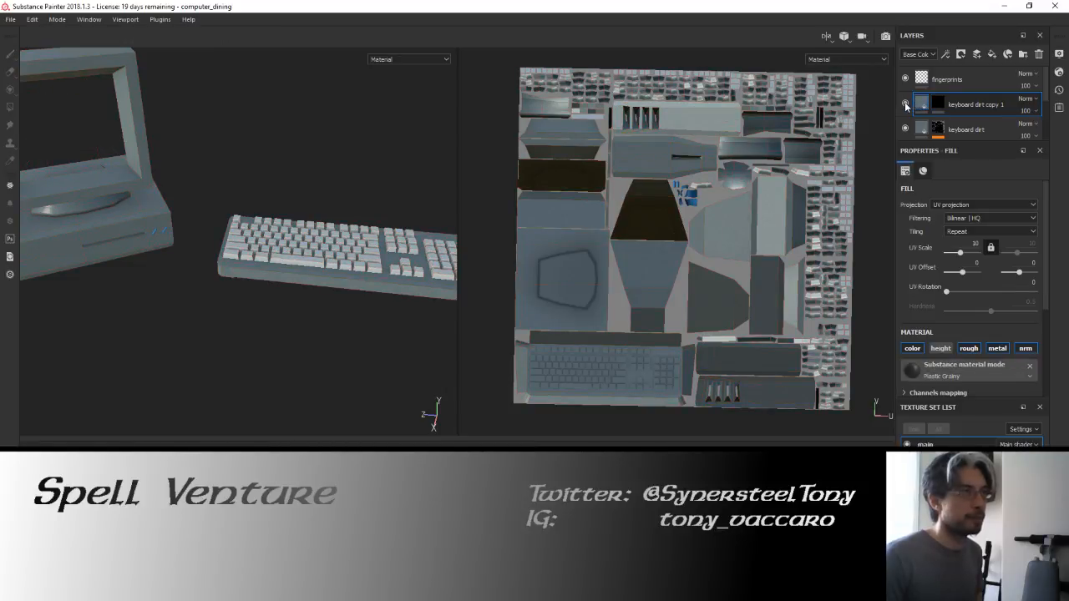
{"action": "right_click", "coordinate": [939, 103]}
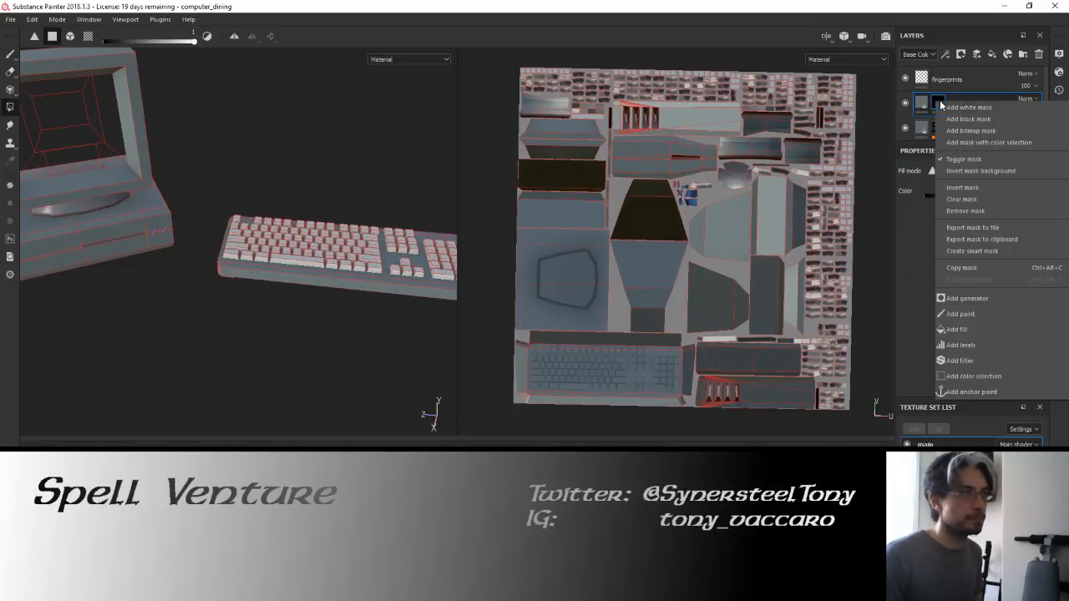
{"action": "left_click", "coordinate": [969, 297]}
{"action": "left_click", "coordinate": [969, 197]}
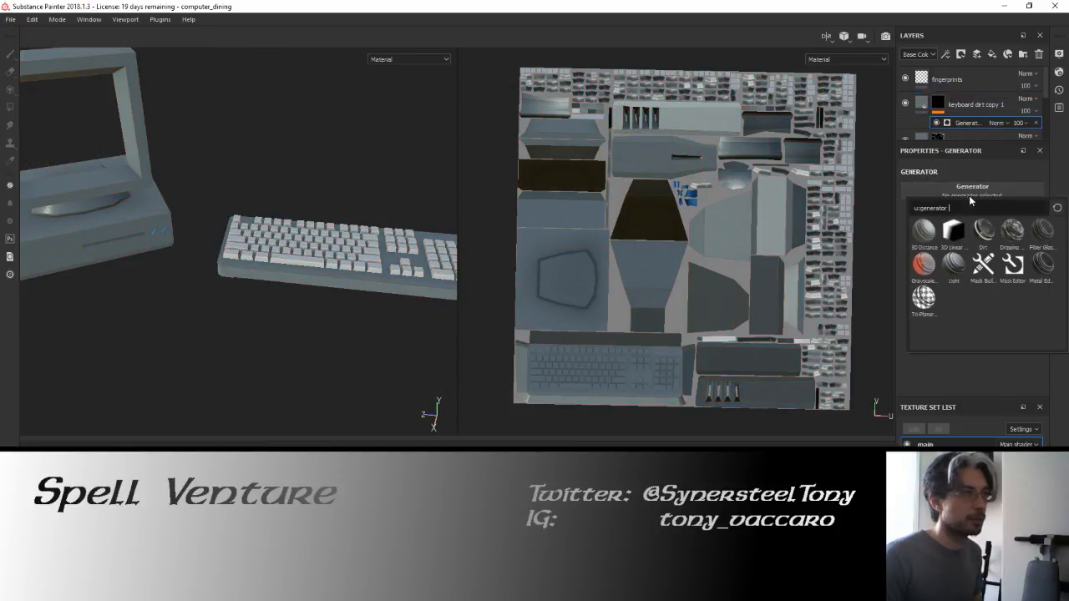
{"action": "left_click", "coordinate": [985, 232]}
{"action": "scroll", "coordinate": [317, 269], "scroll_direction": "up", "scroll_amount": 6}
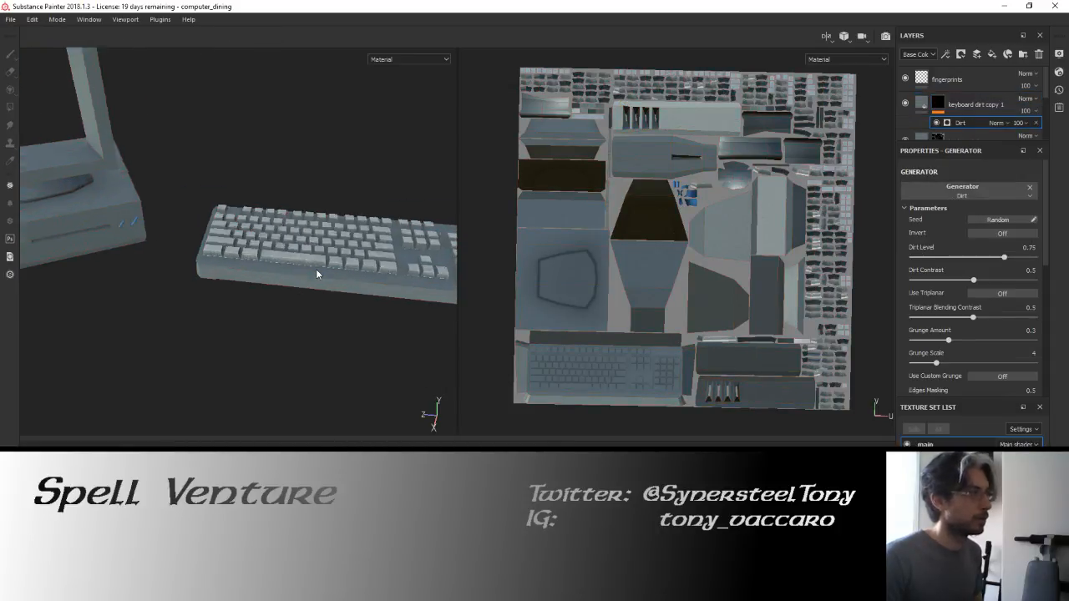
{"action": "left_click_drag", "start_coordinate": [299, 238], "coordinate": [342, 276], "text": "alt"}
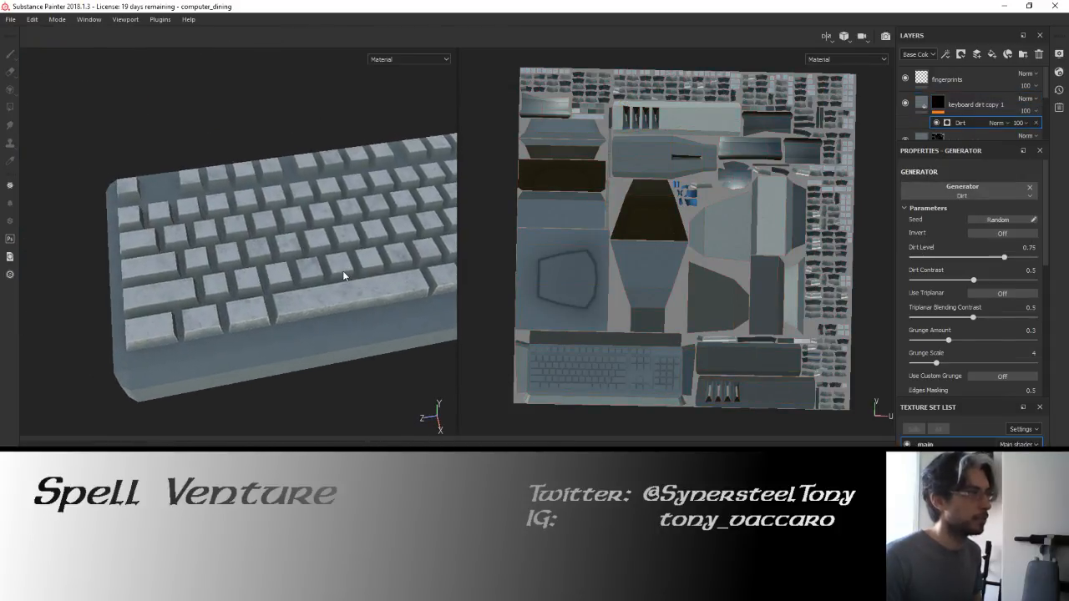
Preview the Dirt generator inverted on the keyboard, with Invert switched back off.
{"action": "left_click", "coordinate": [972, 234]}
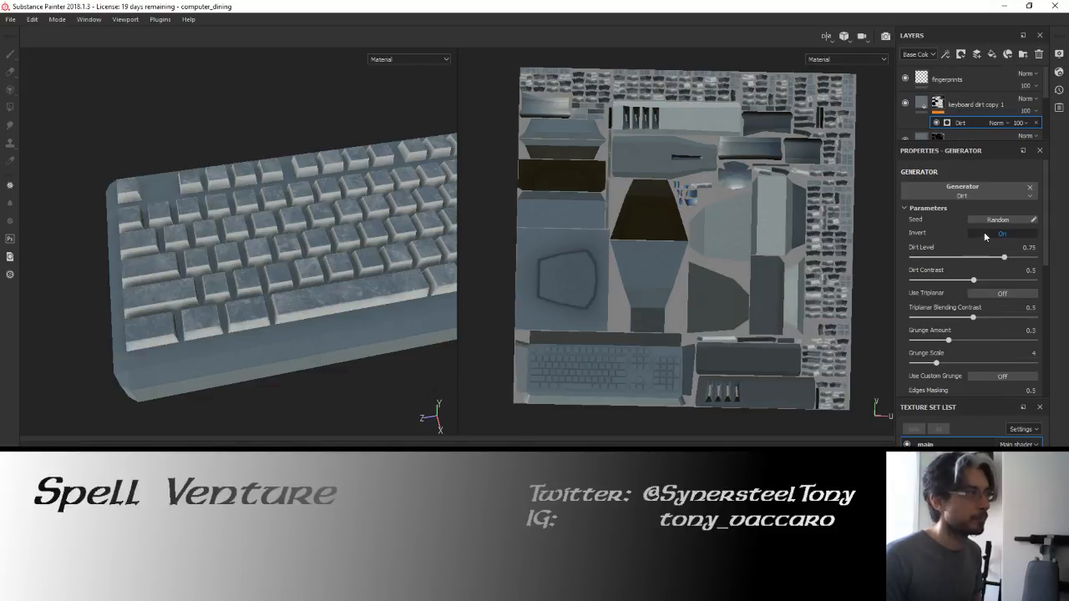
{"action": "left_click", "coordinate": [984, 234]}
{"action": "scroll", "coordinate": [162, 266], "scroll_direction": "down", "scroll_amount": 5}
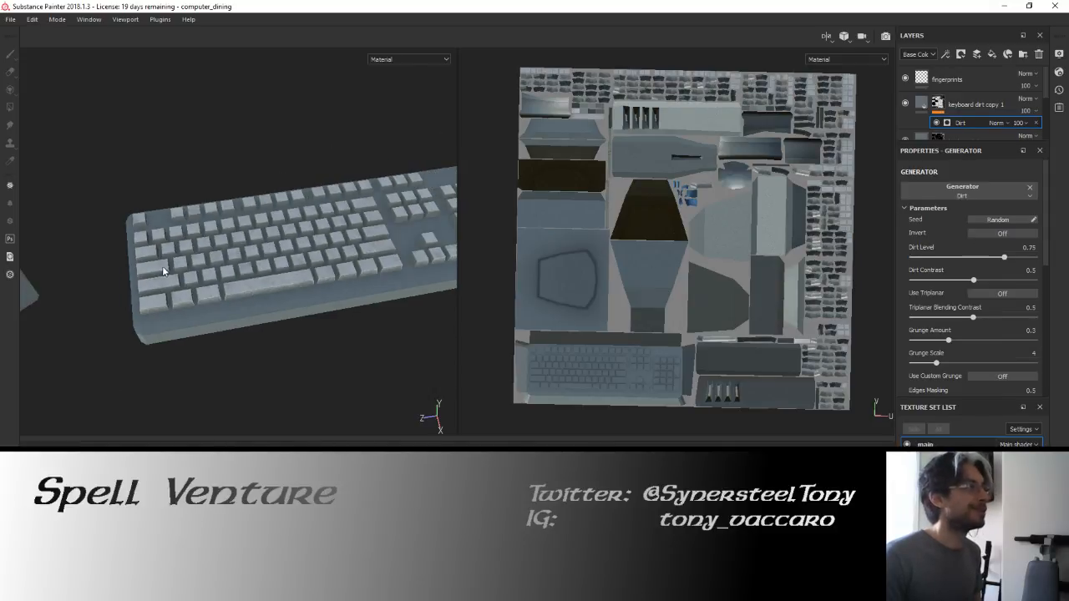
{"action": "left_click_drag", "start_coordinate": [162, 266], "coordinate": [326, 219], "text": "alt"}
Try to polygon-fill the keyboard keys on the keyboard dirt copy 1 mask with a fill color of 1.
{"action": "left_click", "coordinate": [937, 104]}
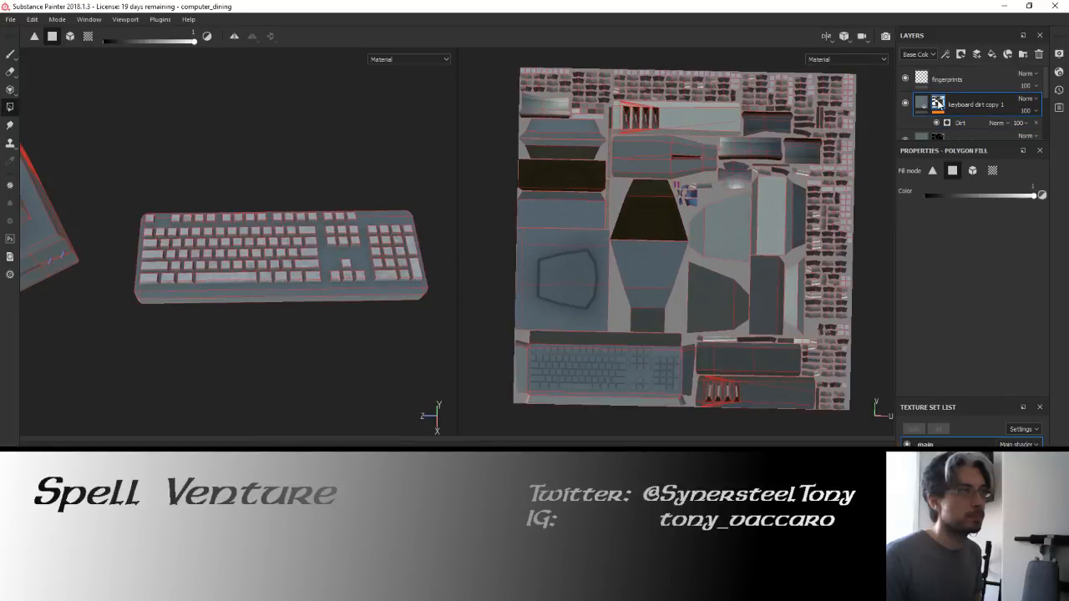
{"action": "right_click", "coordinate": [937, 104]}
{"action": "left_click", "coordinate": [911, 235]}
{"action": "left_click", "coordinate": [1041, 196]}
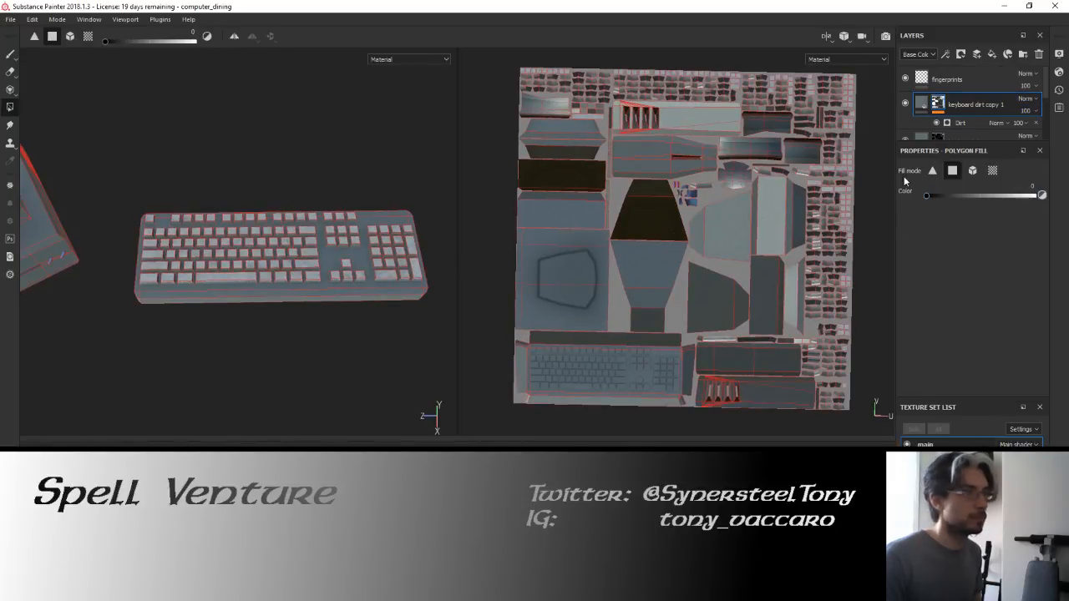
{"action": "key", "text": "x"}
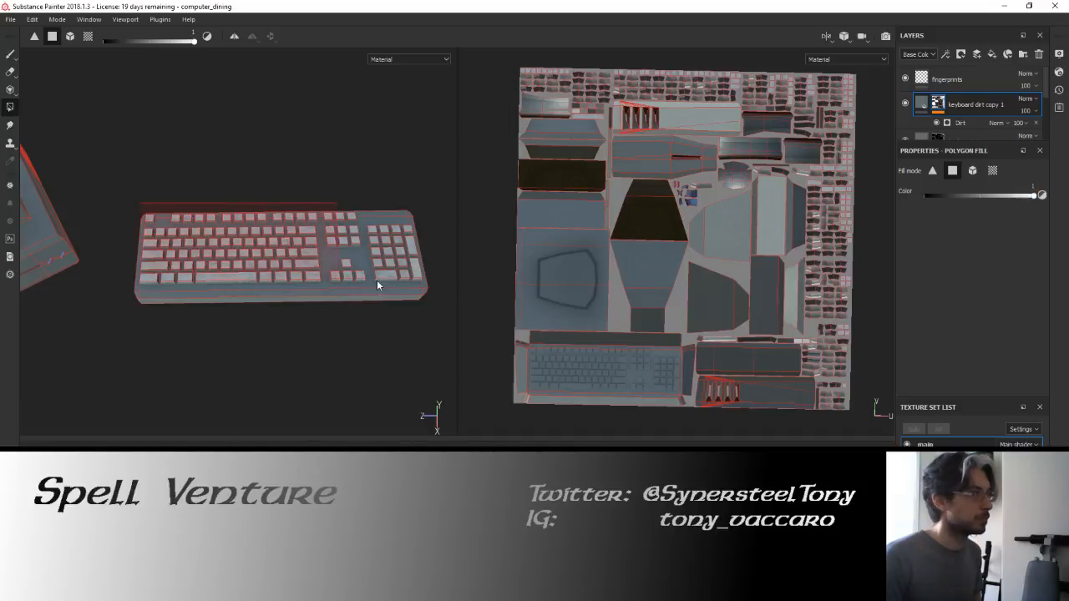
{"action": "left_click_drag", "start_coordinate": [404, 159], "coordinate": [422, 141], "text": "alt"}
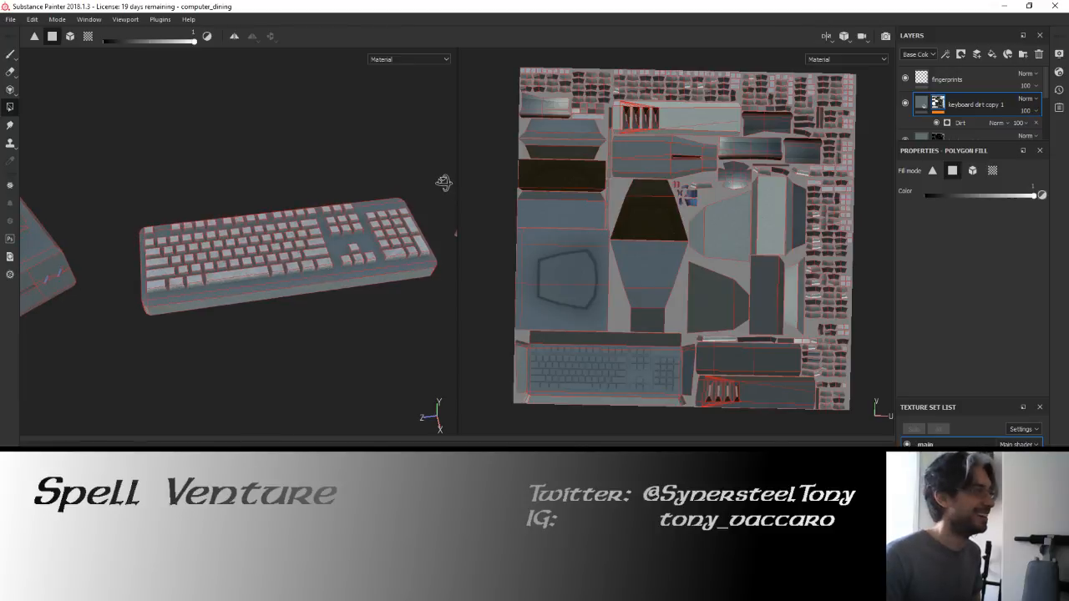
{"action": "mouse_move", "coordinate": [293, 183]}
{"action": "left_mouse_down", "text": "alt"}
{"action": "mouse_move", "coordinate": [278, 200]}
{"action": "mouse_move", "coordinate": [297, 192]}
{"action": "left_mouse_up", "text": "alt"}
{"action": "middle_click_drag", "start_coordinate": [297, 192], "coordinate": [239, 196], "text": "alt"}
{"action": "scroll", "coordinate": [293, 181], "scroll_direction": "up", "scroll_amount": 2}
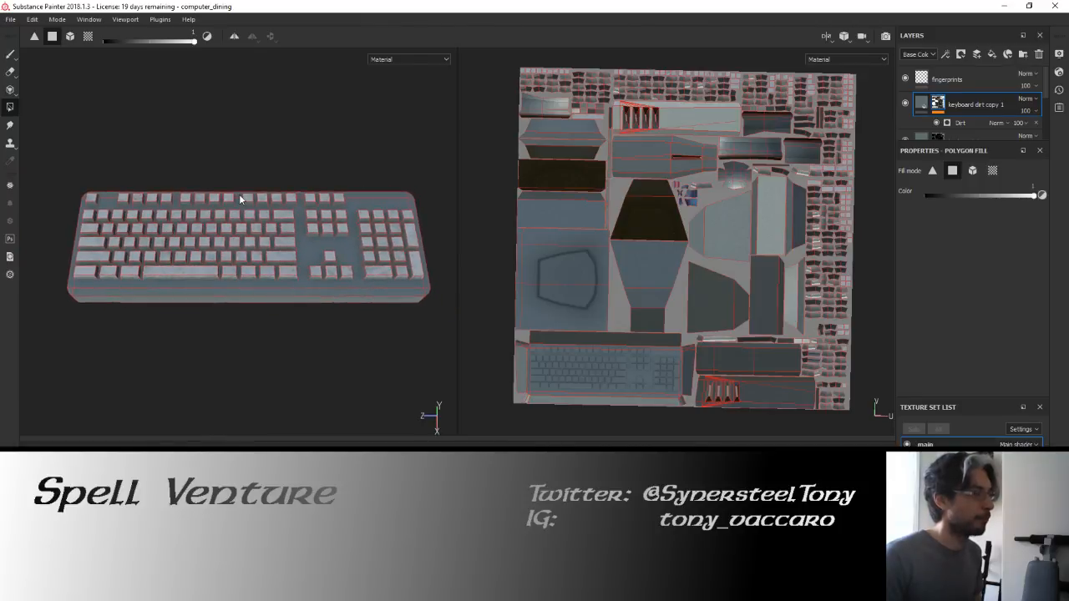
Examine the generated dirt on the keyboard keys from several angles and close up around the space bar.
{"action": "left_click_drag", "start_coordinate": [240, 199], "coordinate": [255, 195], "text": "alt"}
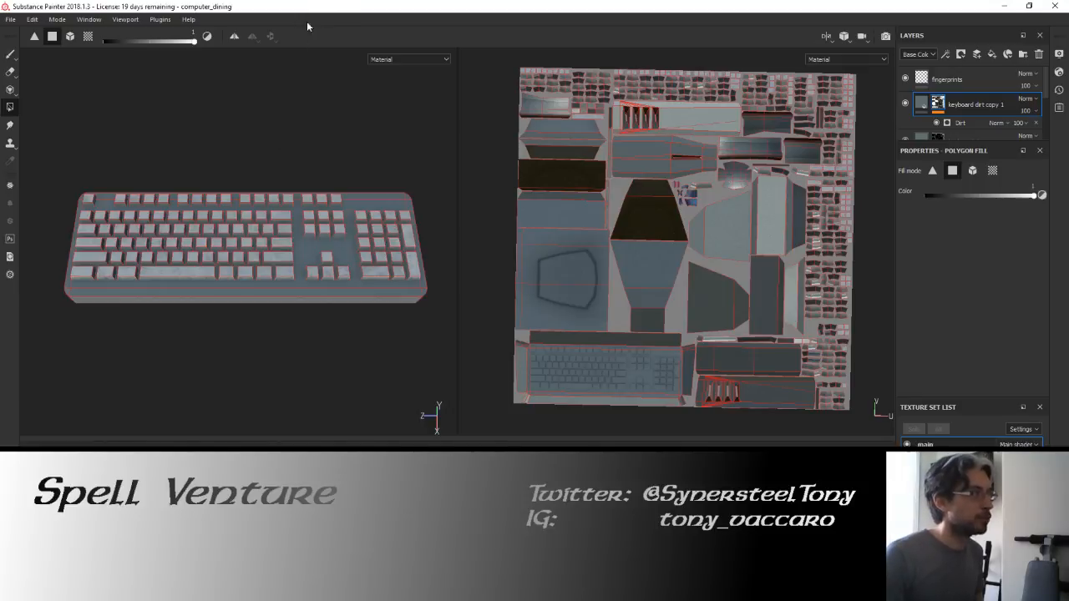
{"action": "middle_click_drag", "start_coordinate": [268, 175], "coordinate": [304, 185], "text": "alt"}
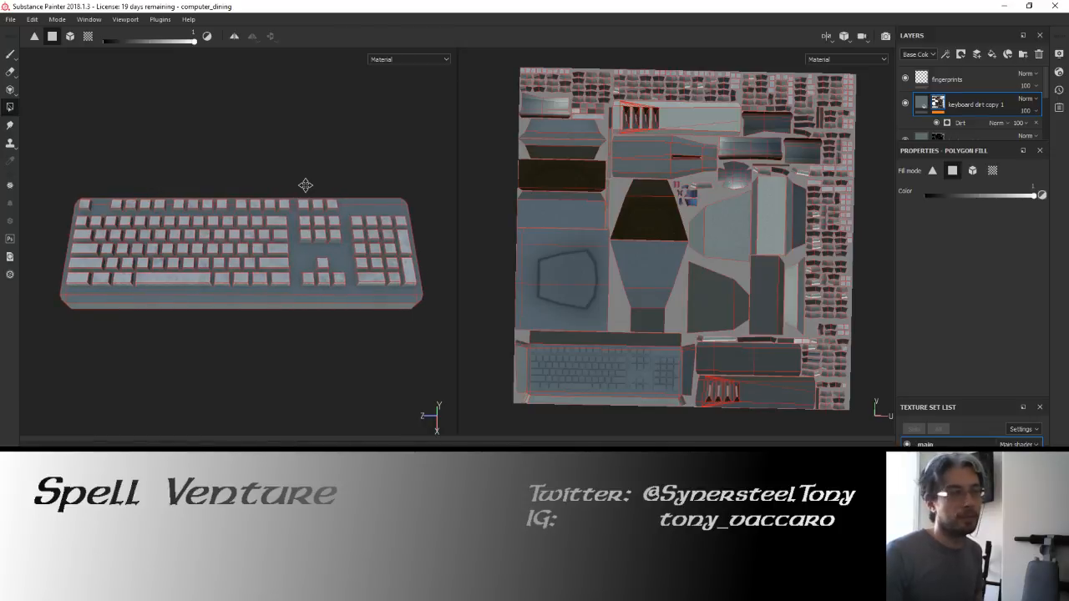
{"action": "mouse_move", "coordinate": [306, 184]}
{"action": "left_mouse_down", "text": "alt"}
{"action": "mouse_move", "coordinate": [303, 200]}
{"action": "mouse_move", "coordinate": [296, 157]}
{"action": "left_mouse_up", "text": "alt"}
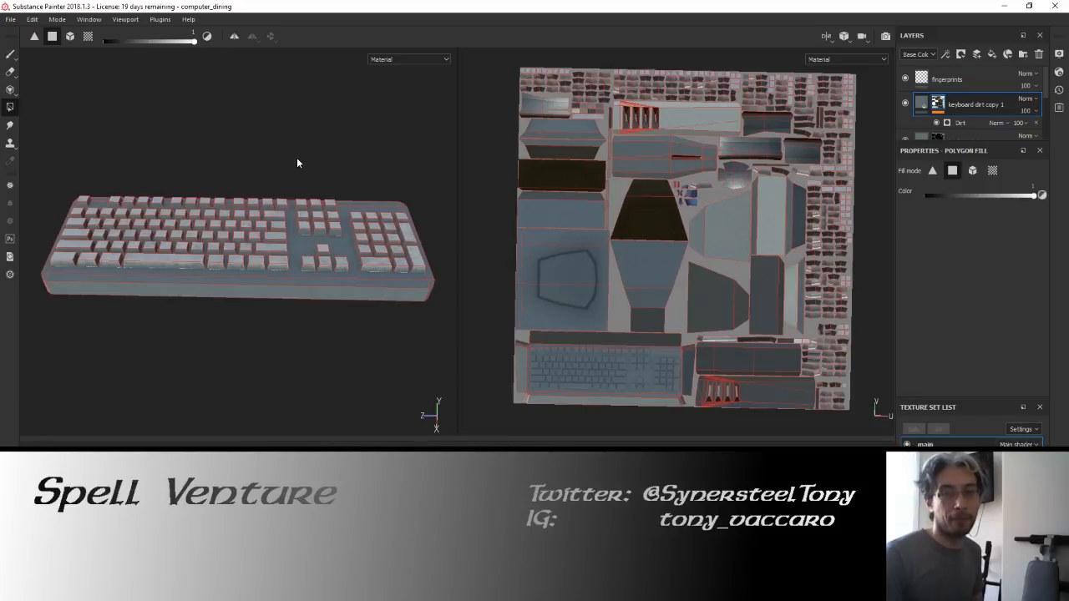
{"action": "left_click_drag", "start_coordinate": [276, 172], "coordinate": [255, 169], "text": "alt"}
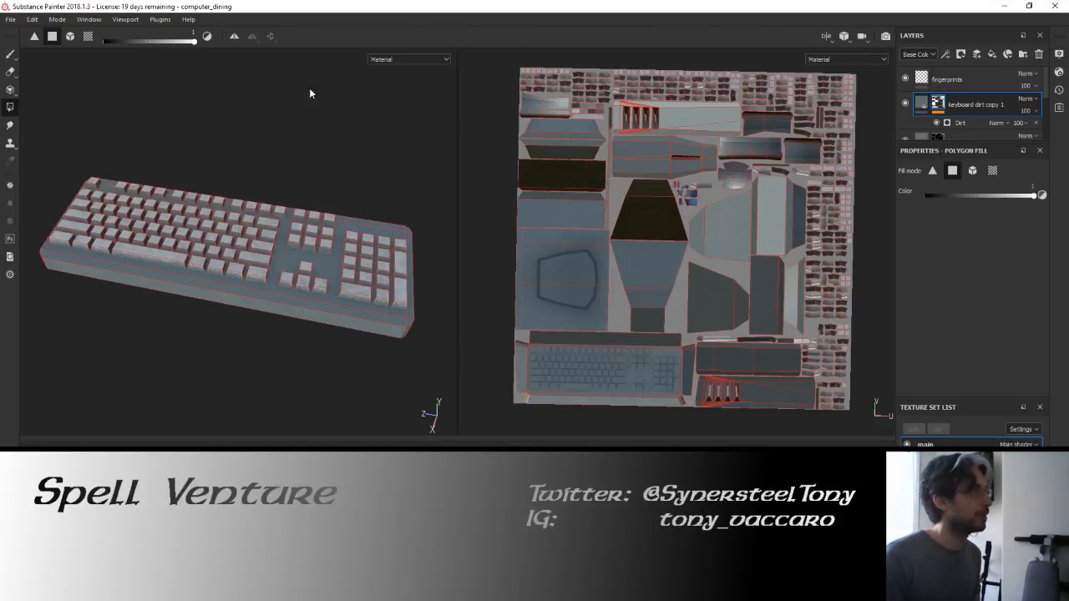
{"action": "left_click_drag", "start_coordinate": [316, 197], "coordinate": [191, 224], "text": "alt"}
{"action": "middle_click_drag", "start_coordinate": [189, 225], "coordinate": [270, 208], "text": "alt"}
{"action": "left_click_drag", "start_coordinate": [270, 208], "coordinate": [321, 208], "text": "alt"}
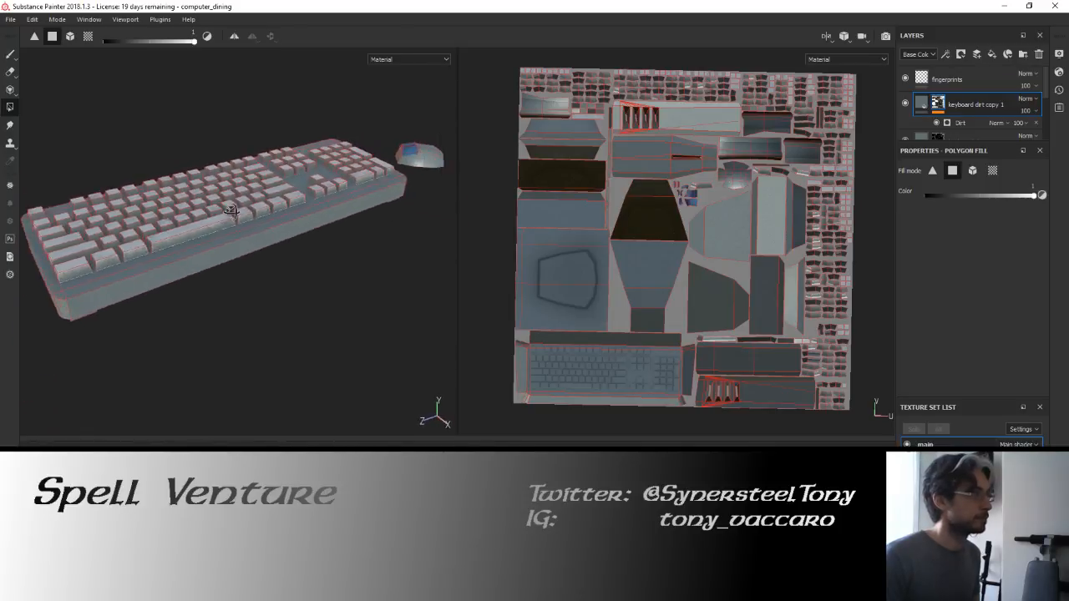
{"action": "scroll", "coordinate": [227, 206], "scroll_direction": "up", "scroll_amount": 4}
{"action": "scroll", "coordinate": [227, 207], "scroll_direction": "up", "scroll_amount": 2}
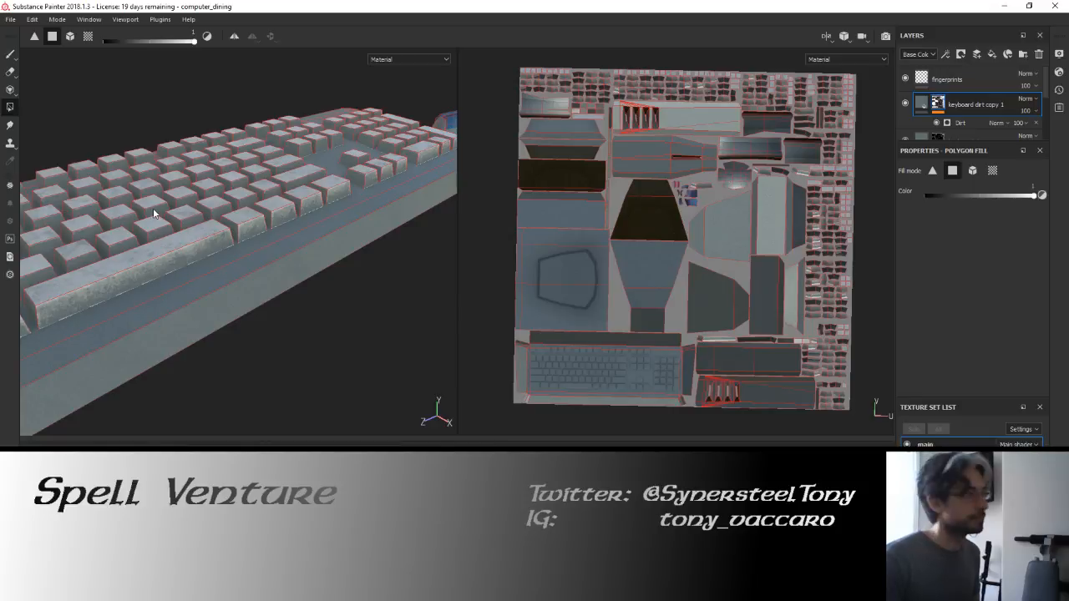
{"action": "left_click_drag", "start_coordinate": [229, 201], "coordinate": [207, 217], "text": "alt"}
{"action": "middle_click_drag", "start_coordinate": [206, 217], "coordinate": [301, 208], "text": "alt"}
{"action": "scroll", "coordinate": [301, 209], "scroll_direction": "up", "scroll_amount": 3}
{"action": "left_click_drag", "start_coordinate": [301, 209], "coordinate": [269, 233], "text": "alt"}
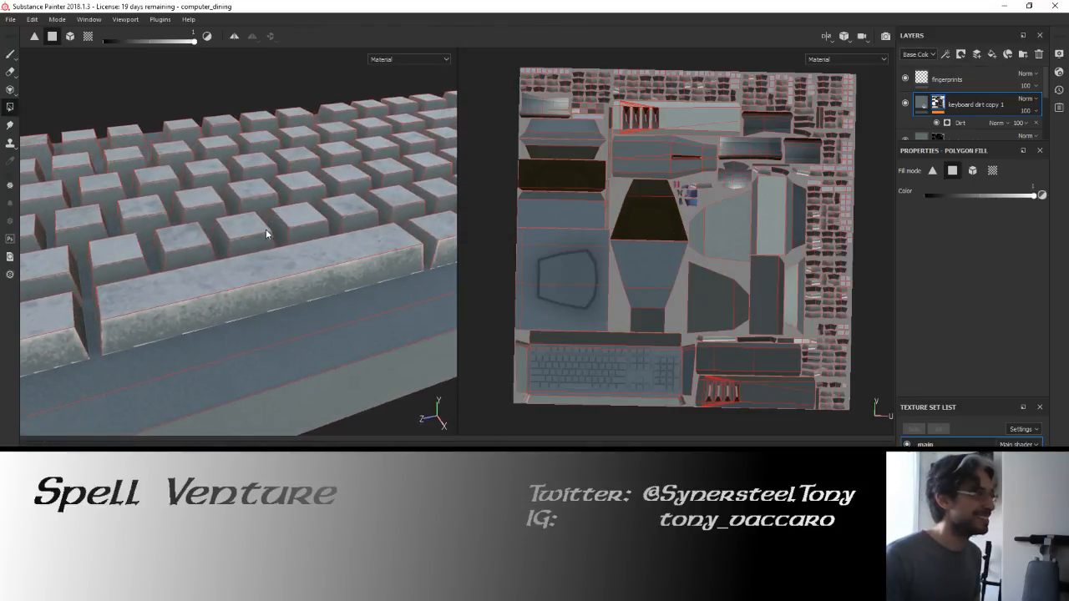
Compare the keys with the keyboard dirt copy 1 layer hidden and shown, then inspect the key tops and front edge.
{"action": "left_click", "coordinate": [904, 102]}
{"action": "left_click", "coordinate": [905, 102]}
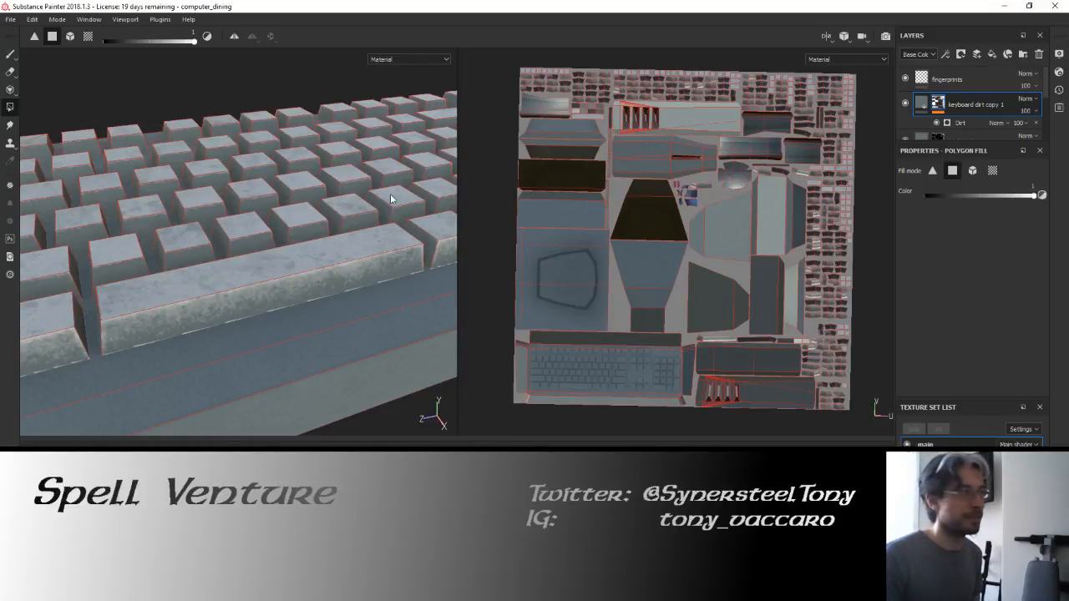
{"action": "left_click_drag", "start_coordinate": [358, 149], "coordinate": [341, 177], "text": "alt"}
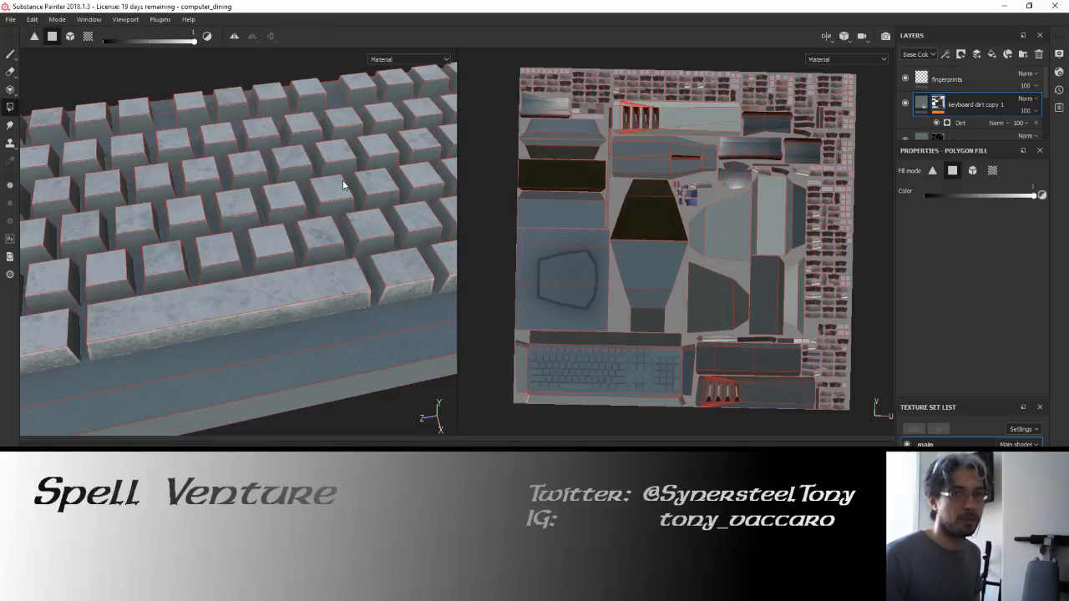
{"action": "left_click_drag", "start_coordinate": [346, 167], "coordinate": [339, 206], "text": "alt"}
{"action": "scroll", "coordinate": [345, 241], "scroll_direction": "down", "scroll_amount": 3}
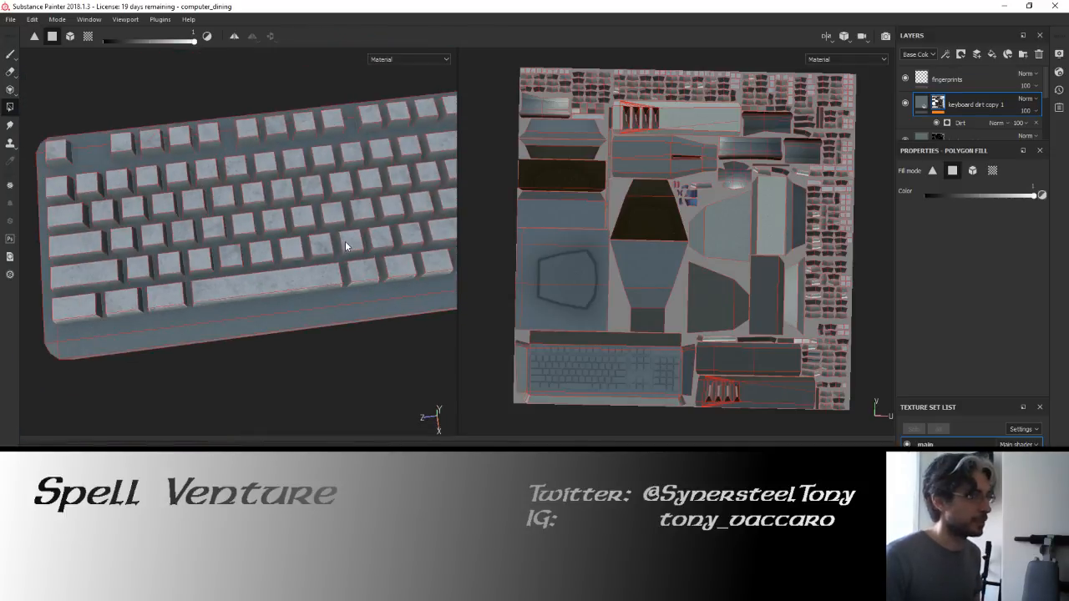
{"action": "left_click_drag", "start_coordinate": [233, 225], "coordinate": [357, 219], "text": "alt"}
{"action": "left_click_drag", "start_coordinate": [248, 220], "coordinate": [62, 239], "text": "alt"}
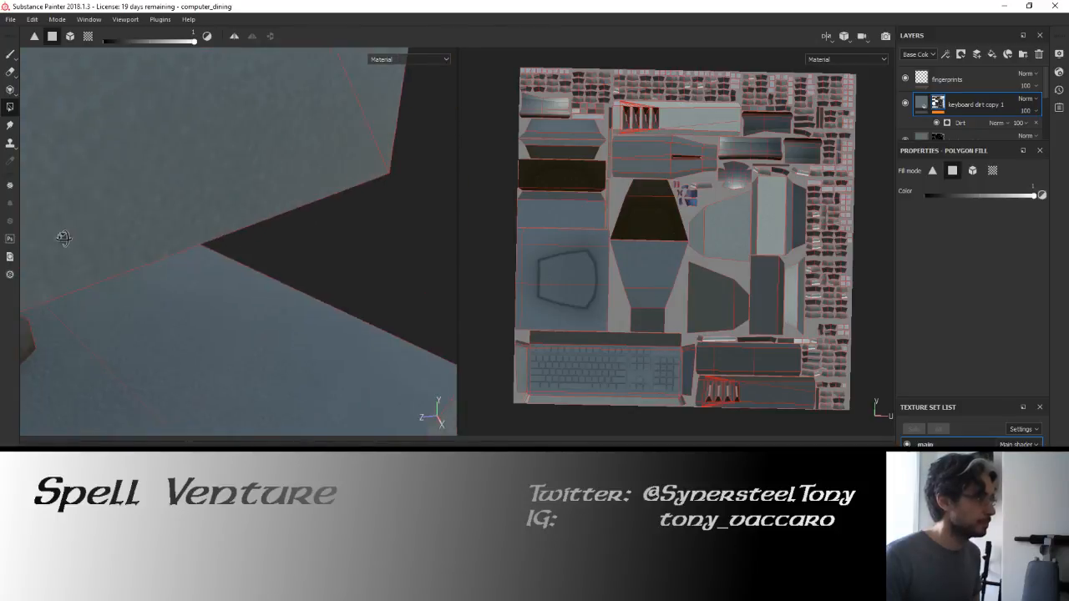
{"action": "scroll", "coordinate": [220, 296], "scroll_direction": "down", "scroll_amount": 5}
{"action": "left_click_drag", "start_coordinate": [238, 289], "coordinate": [235, 222], "text": "alt"}
{"action": "scroll", "coordinate": [235, 220], "scroll_direction": "up", "scroll_amount": 4}
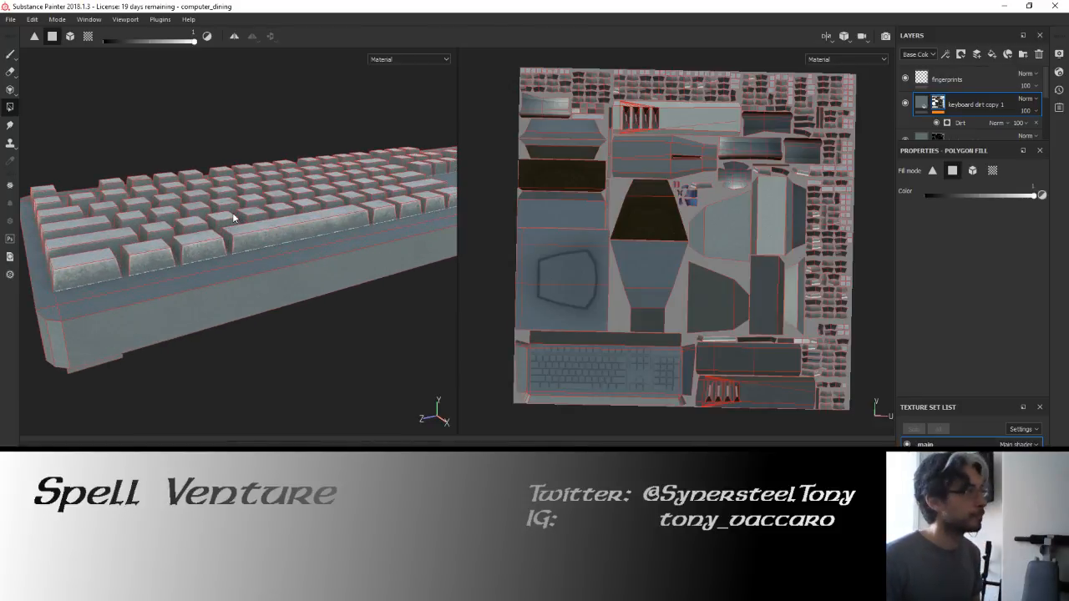
{"action": "left_click_drag", "start_coordinate": [234, 223], "coordinate": [131, 210], "text": "alt"}
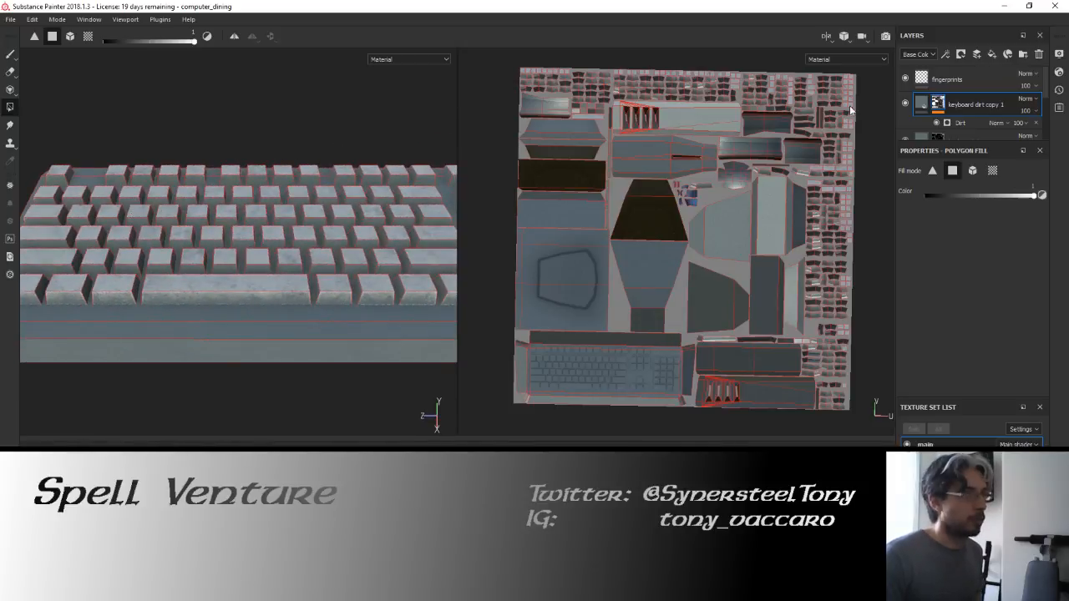
Toggle the keyboard dirt copy 1 layer's visibility repeatedly to judge its effect on the keys, leaving it shown.
{"action": "left_click", "coordinate": [905, 102]}
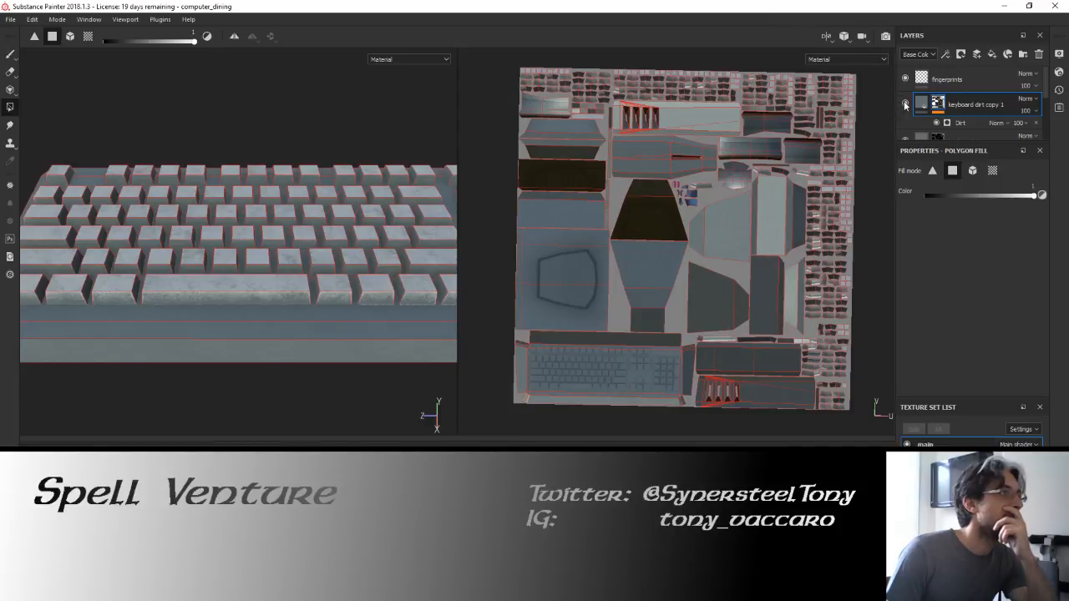
{"action": "left_click", "coordinate": [904, 103]}
{"action": "left_click", "coordinate": [905, 103]}
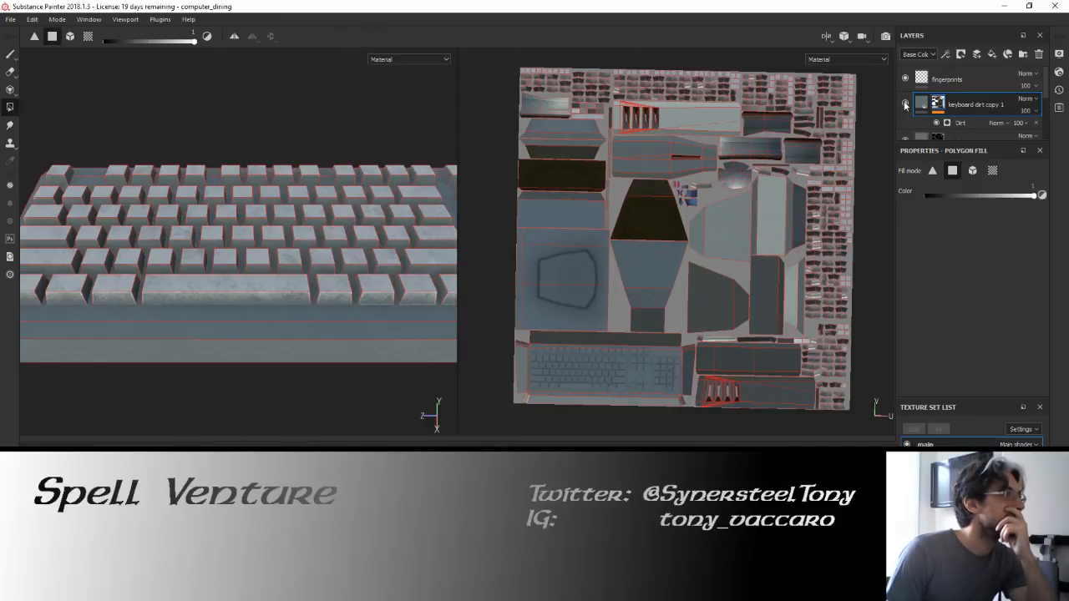
{"action": "left_click", "coordinate": [904, 104]}
{"action": "left_click", "coordinate": [904, 103]}
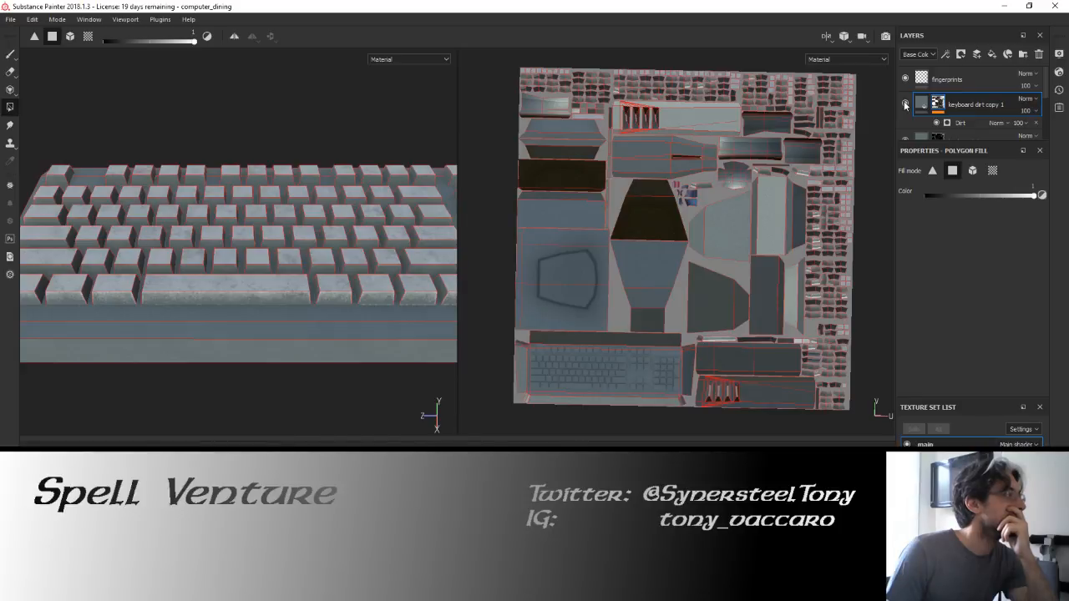
{"action": "left_click", "coordinate": [904, 104]}
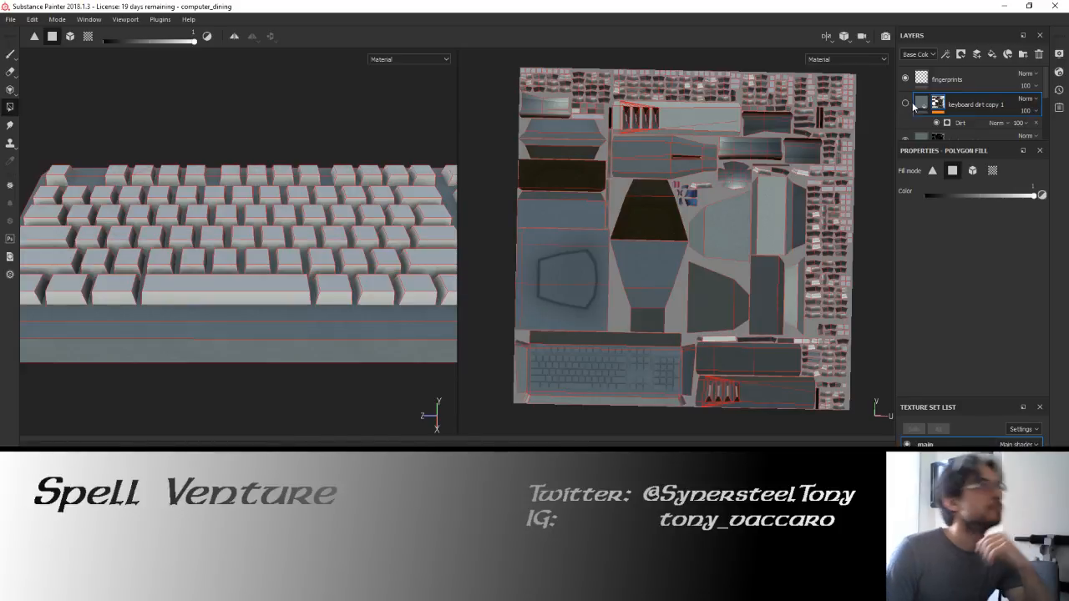
{"action": "left_click", "coordinate": [905, 103]}
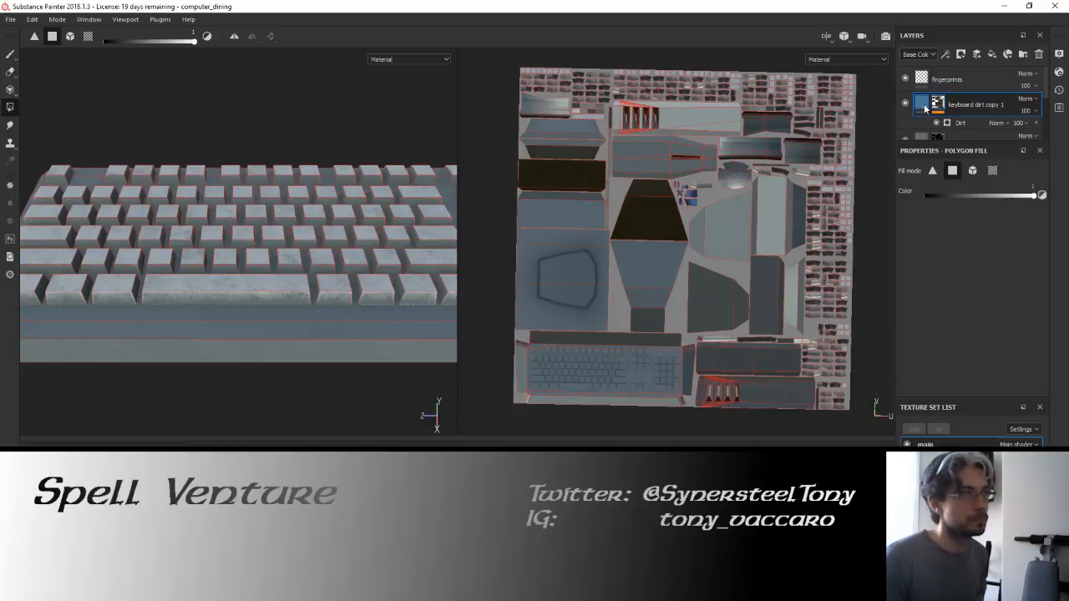
Select the keyboard dirt copy 1 layer's fill, hide the layer and examine the whole keyboard without it.
{"action": "left_click", "coordinate": [922, 103]}
{"action": "mouse_move", "coordinate": [923, 107]}
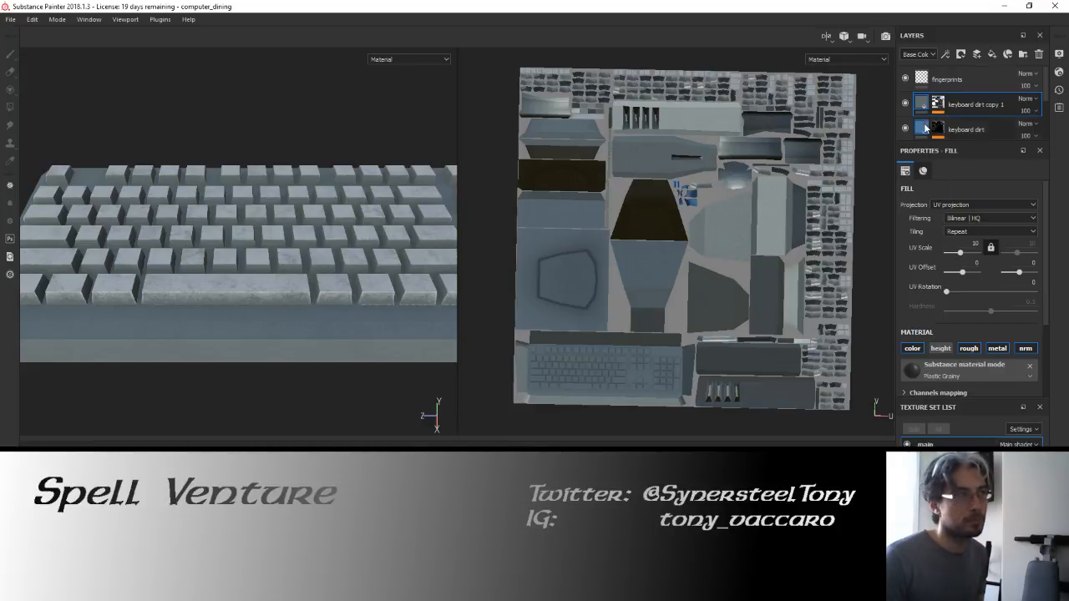
{"action": "left_click", "coordinate": [905, 103]}
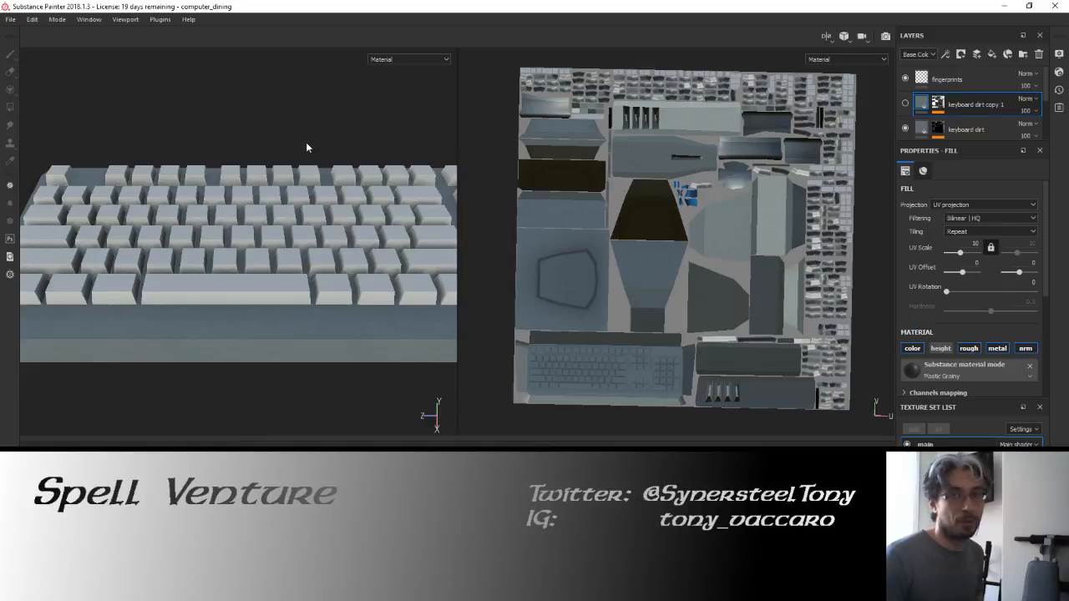
{"action": "scroll", "coordinate": [306, 143], "scroll_direction": "down", "scroll_amount": 3}
{"action": "middle_click_drag", "start_coordinate": [335, 137], "coordinate": [271, 146]}
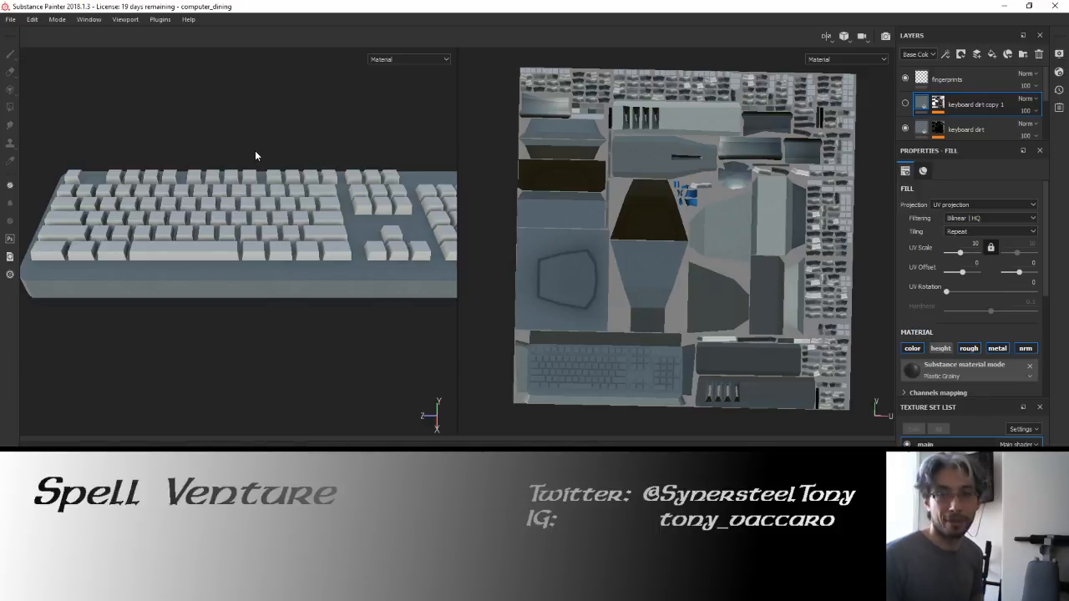
{"action": "scroll", "coordinate": [286, 177], "scroll_direction": "down", "scroll_amount": 5}
{"action": "scroll", "coordinate": [286, 178], "scroll_direction": "up", "scroll_amount": 2}
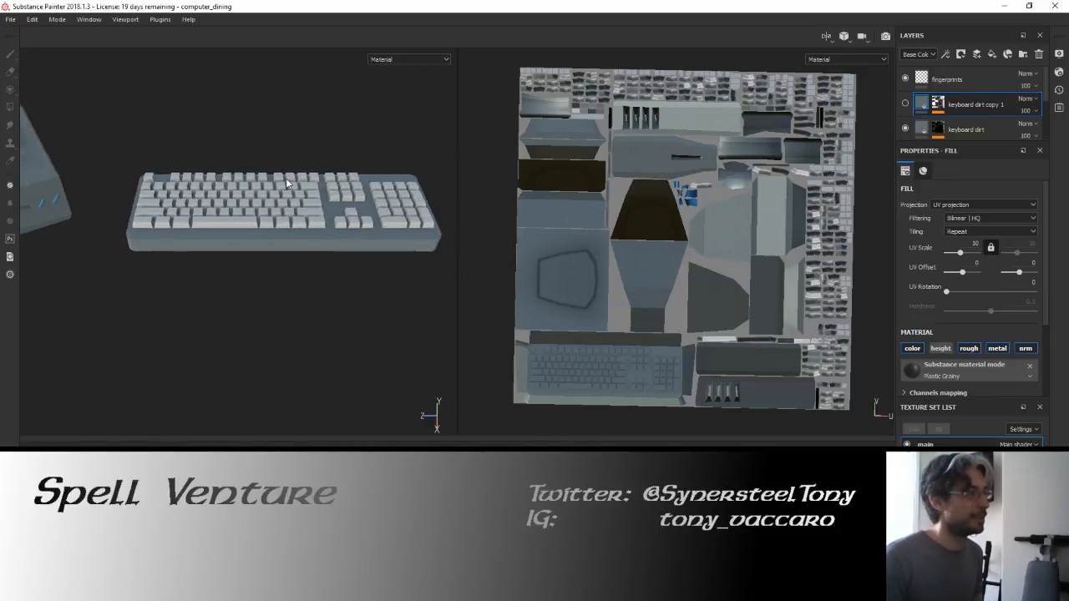
{"action": "middle_click_drag", "start_coordinate": [307, 181], "coordinate": [279, 200]}
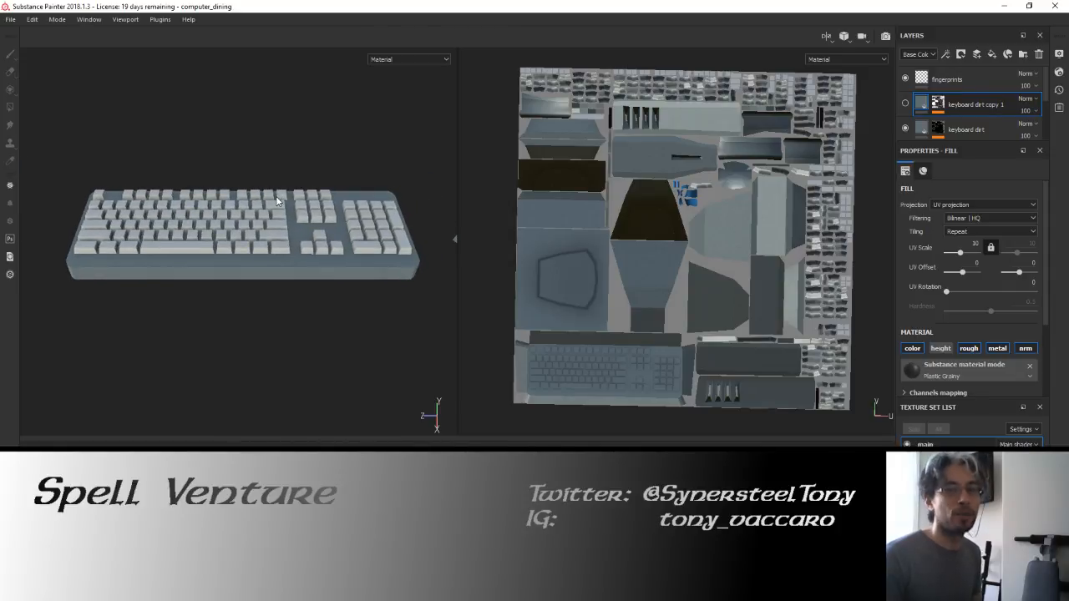
{"action": "scroll", "coordinate": [289, 174], "scroll_direction": "up", "scroll_amount": 3}
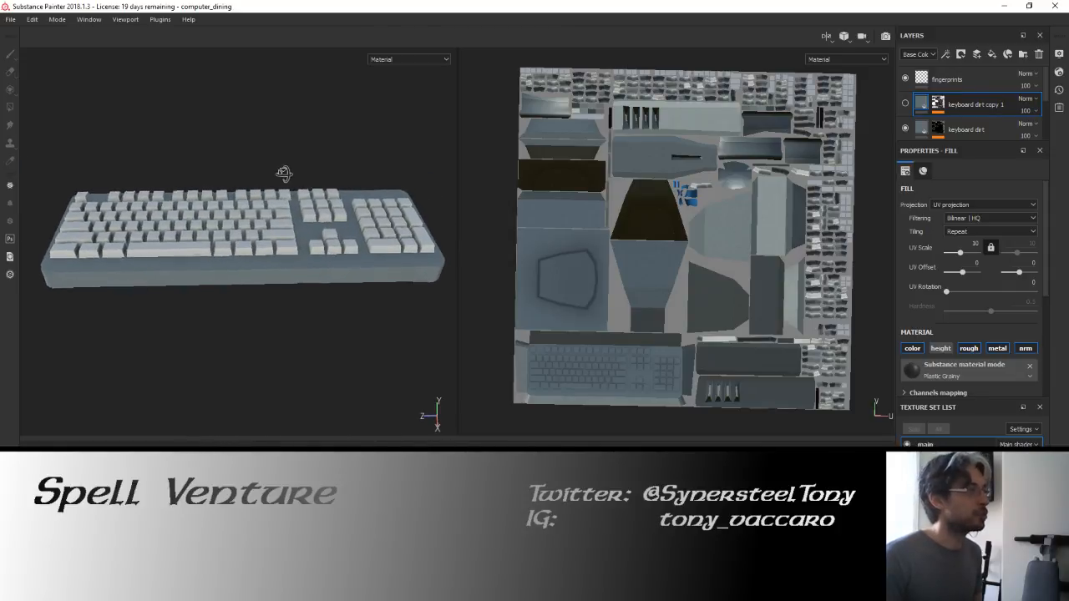
{"action": "left_click_drag", "start_coordinate": [284, 174], "coordinate": [284, 180], "text": "alt"}
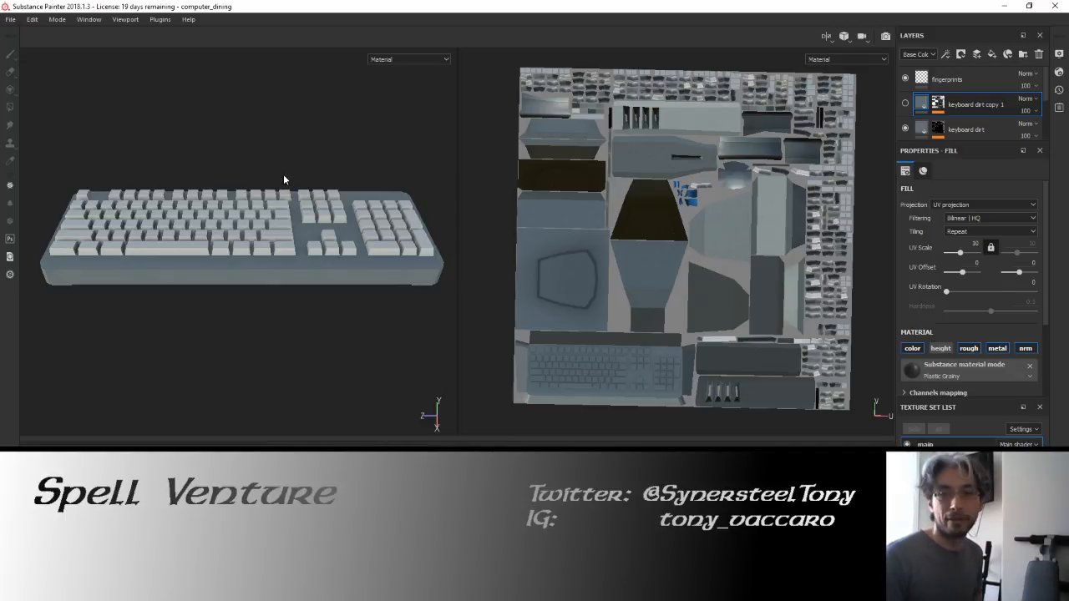
{"action": "left_click_drag", "start_coordinate": [283, 174], "coordinate": [300, 177], "text": "alt"}
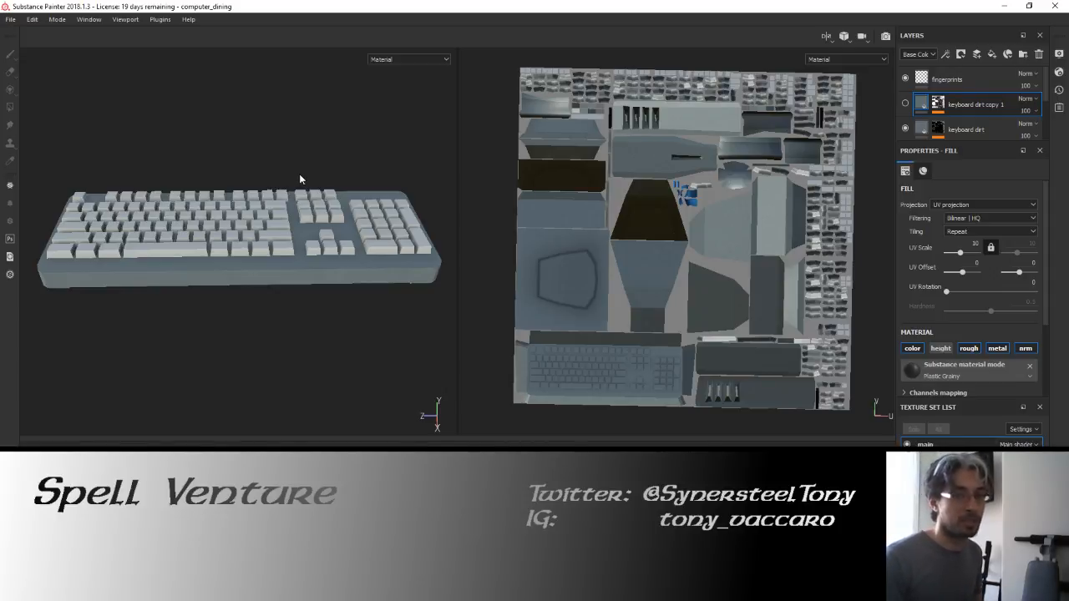
{"action": "left_click_drag", "start_coordinate": [299, 177], "coordinate": [298, 173], "text": "alt"}
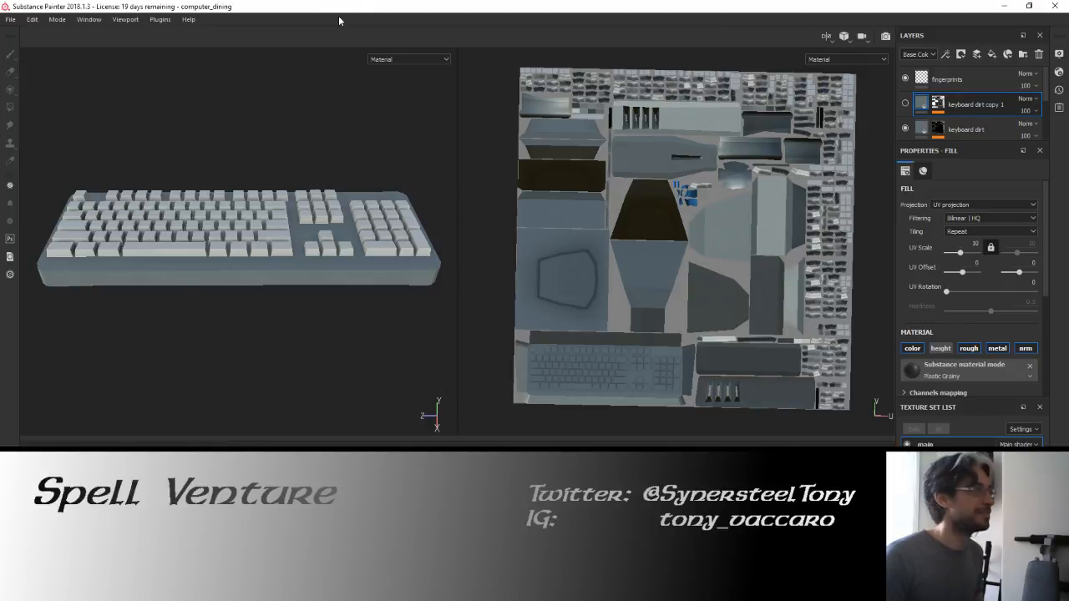
{"action": "left_click_drag", "start_coordinate": [318, 209], "coordinate": [299, 248], "text": "alt"}
{"action": "scroll", "coordinate": [234, 224], "scroll_direction": "up", "scroll_amount": 3}
{"action": "scroll", "coordinate": [301, 247], "scroll_direction": "down", "scroll_amount": 3}
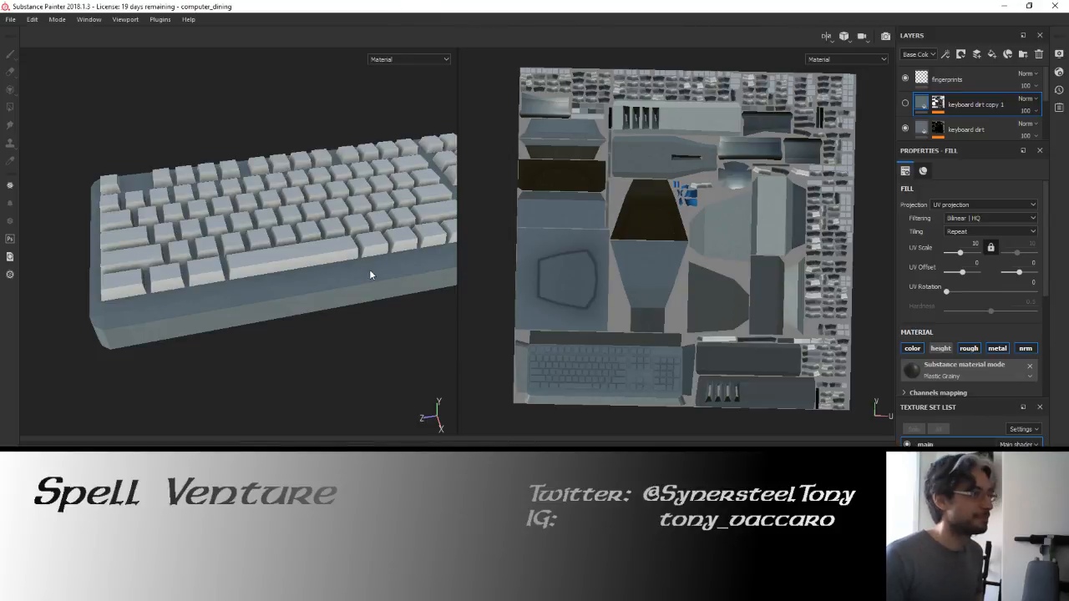
{"action": "left_click_drag", "start_coordinate": [259, 244], "coordinate": [165, 239], "text": "alt"}
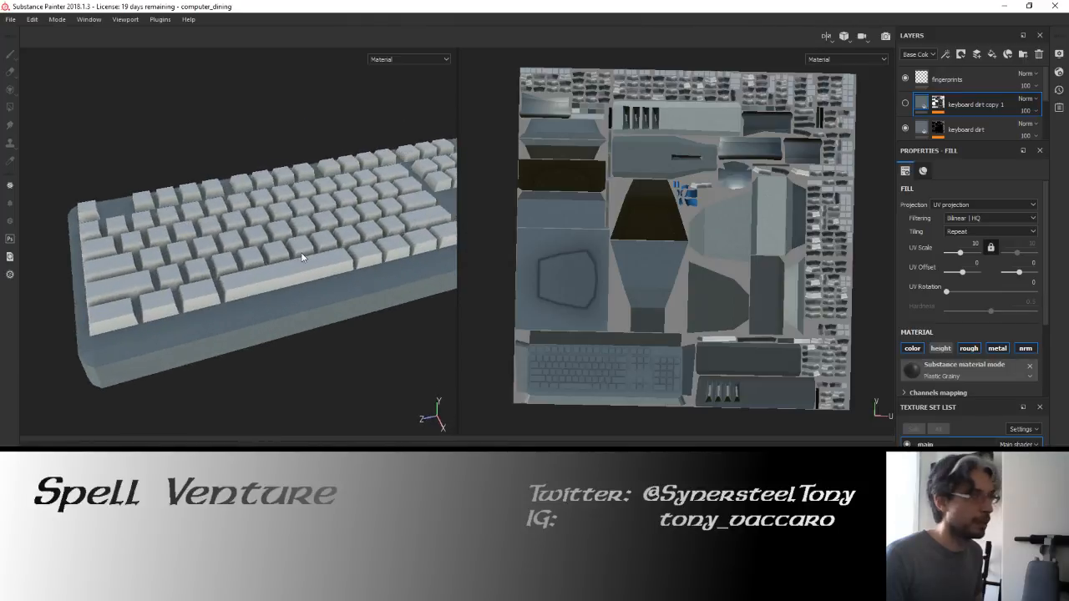
Compare the keyboard with and without the keyboard dirt copy 1 layer from two angles, leaving the layer shown.
{"action": "left_click", "coordinate": [906, 102]}
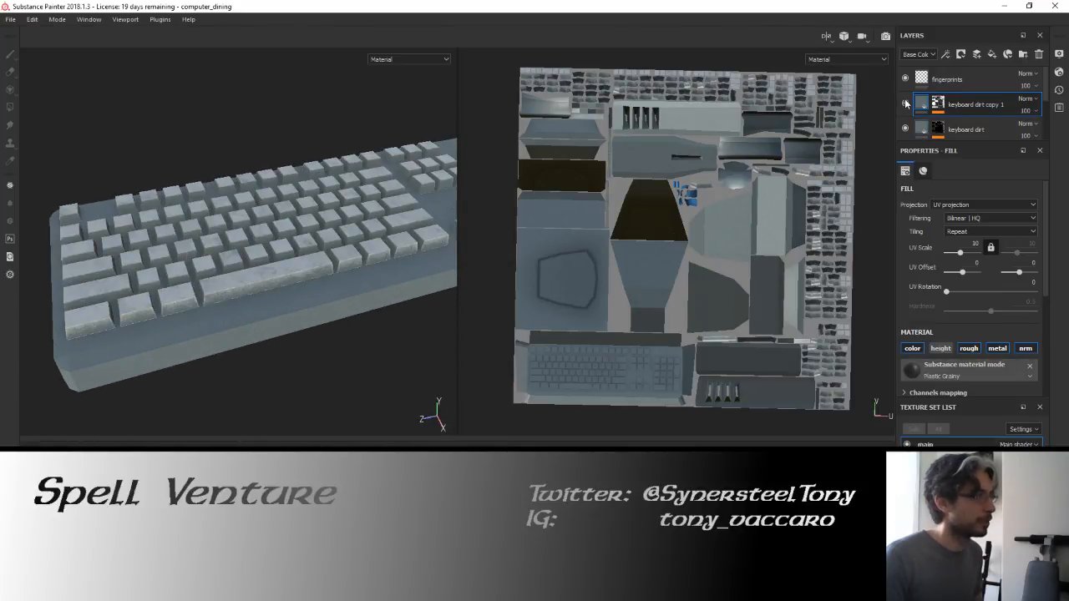
{"action": "left_click", "coordinate": [905, 103]}
{"action": "left_click_drag", "start_coordinate": [361, 191], "coordinate": [458, 192], "text": "alt"}
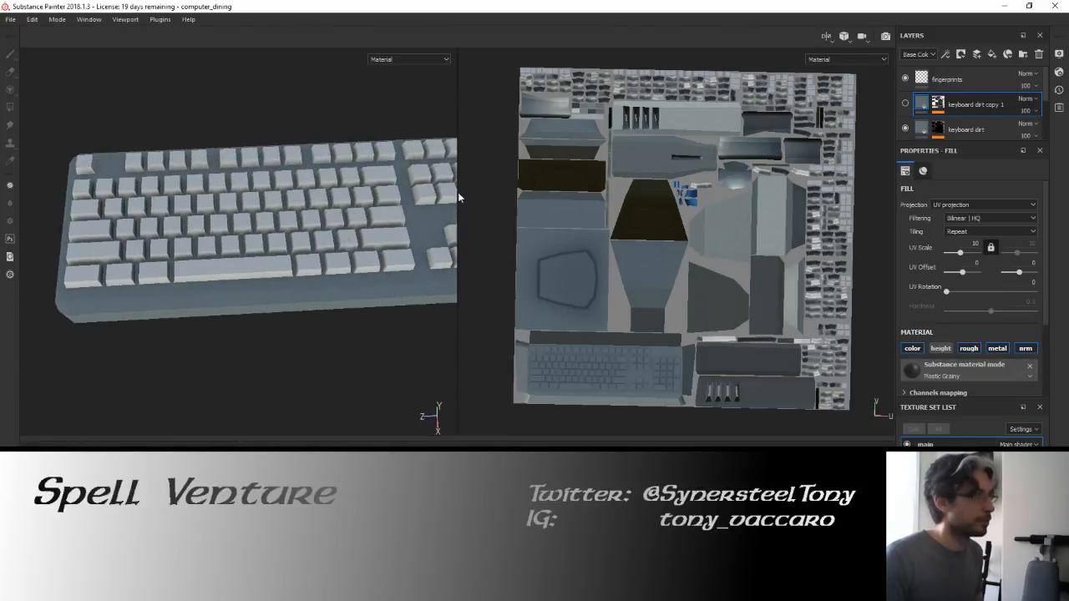
{"action": "left_click", "coordinate": [906, 103]}
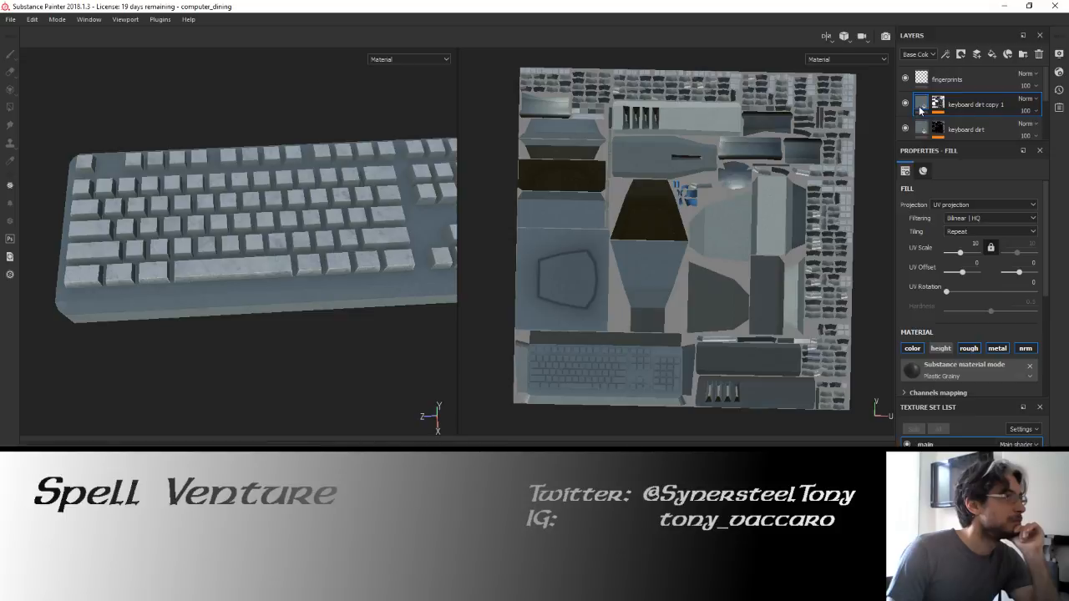
Reduce the keyboard dirt copy 1 layer's opacity to 53 and check the softened dirt on the keys.
{"action": "left_click", "coordinate": [1026, 110]}
{"action": "mouse_move", "coordinate": [1031, 130]}
{"action": "left_mouse_down"}
{"action": "mouse_move", "coordinate": [1041, 132]}
{"action": "mouse_move", "coordinate": [1000, 137]}
{"action": "mouse_move", "coordinate": [1041, 136]}
{"action": "left_mouse_up"}
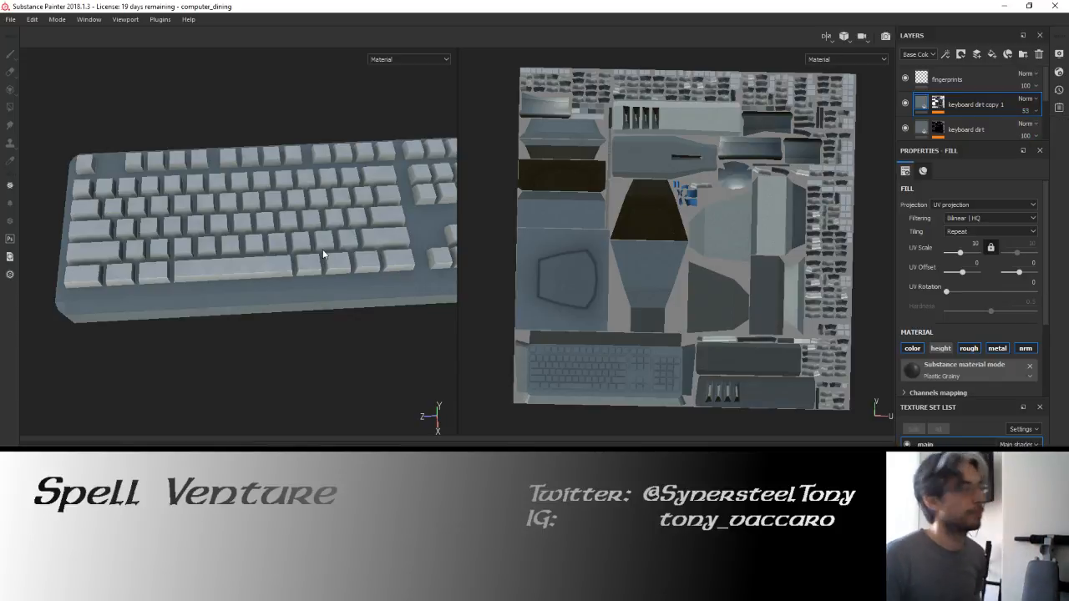
{"action": "left_click_drag", "start_coordinate": [304, 235], "coordinate": [234, 234], "text": "alt"}
{"action": "scroll", "coordinate": [259, 222], "scroll_direction": "up", "scroll_amount": 5}
{"action": "scroll", "coordinate": [209, 226], "scroll_direction": "down", "scroll_amount": 10}
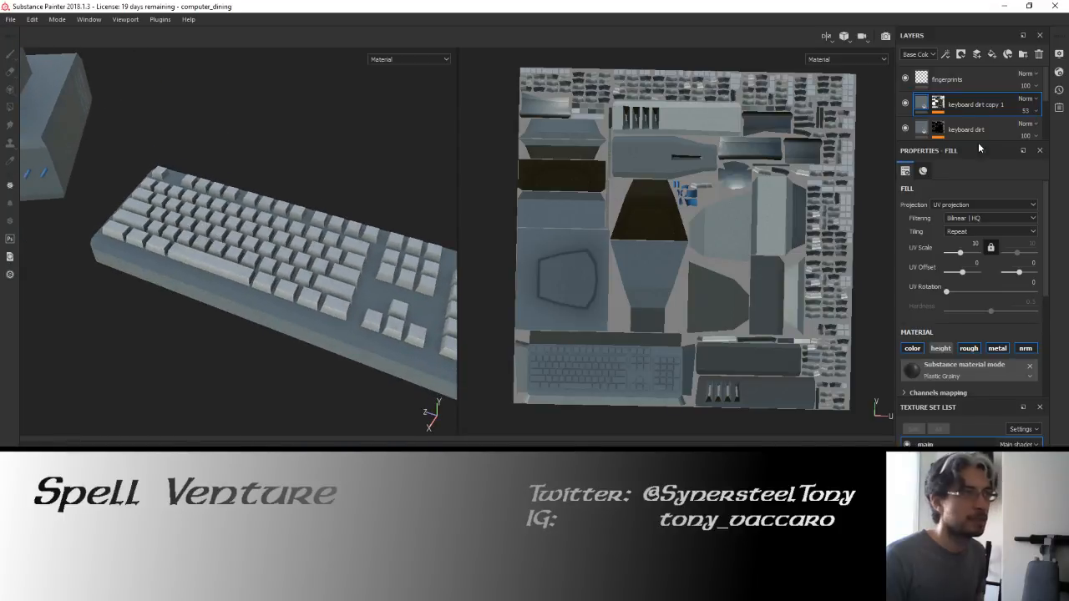
Remove the original keyboard dirt layer from the layer stack.
{"action": "left_click", "coordinate": [932, 134]}
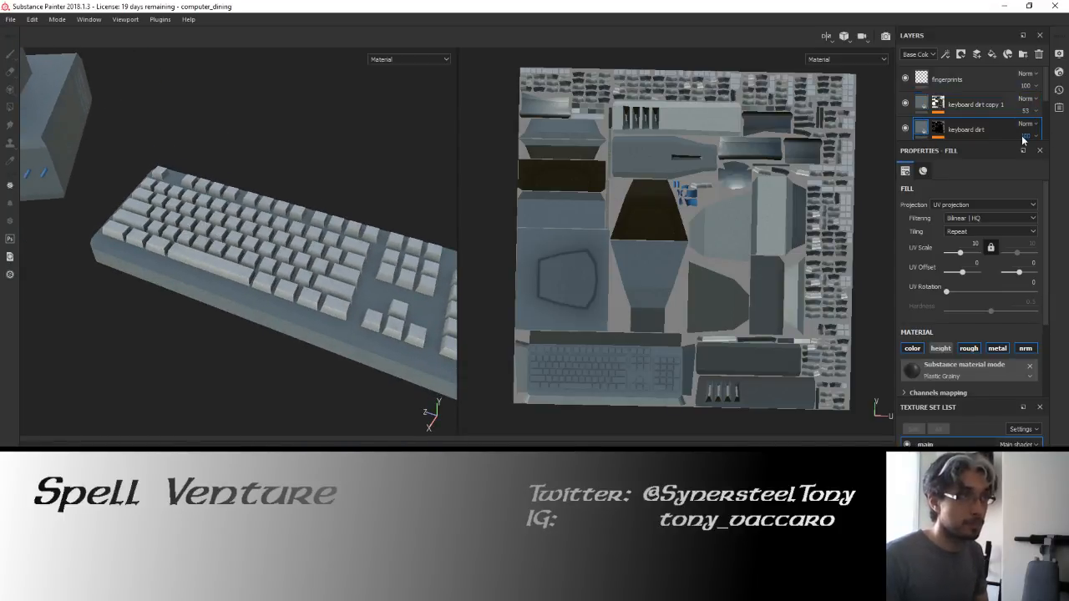
{"action": "right_click", "coordinate": [973, 131]}
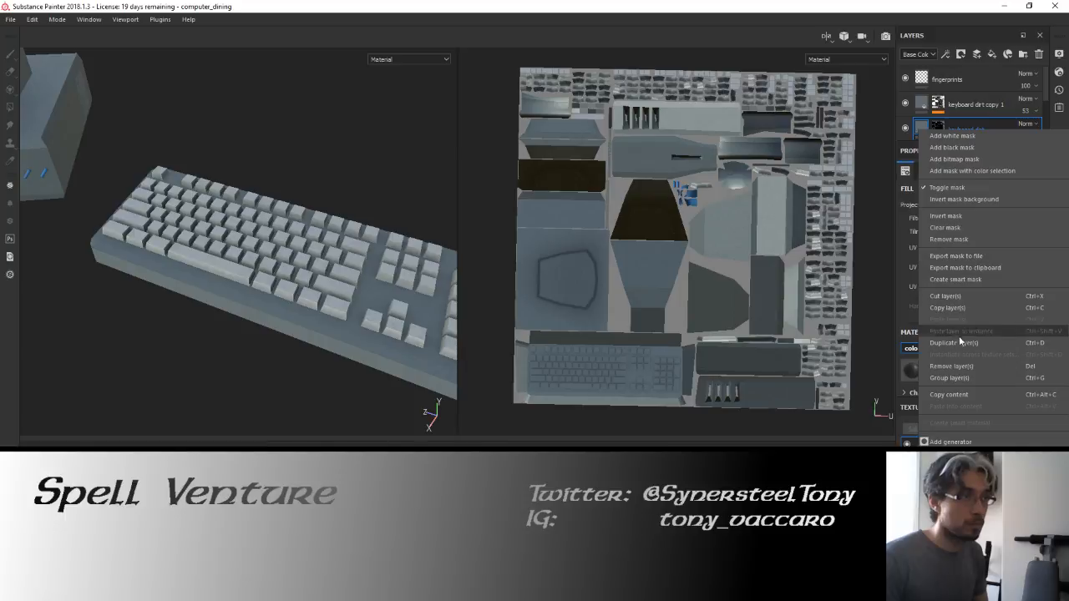
{"action": "left_click", "coordinate": [952, 367]}
{"action": "mouse_move", "coordinate": [181, 250]}
{"action": "left_mouse_down", "text": "alt"}
{"action": "mouse_move", "coordinate": [234, 231]}
{"action": "mouse_move", "coordinate": [329, 235]}
{"action": "left_mouse_up", "text": "alt"}
{"action": "key", "text": "ctrl+z"}
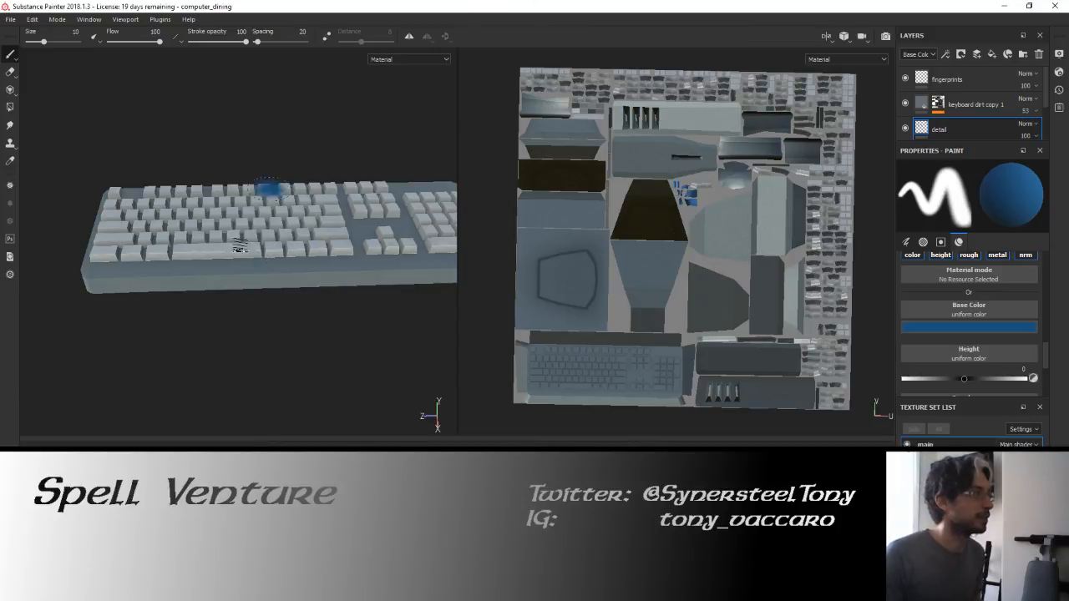
Examine the keys up close and compare them with the keyboard dirt copy 1 layer hidden and shown.
{"action": "mouse_move", "coordinate": [210, 218]}
{"action": "left_mouse_down", "text": "alt"}
{"action": "mouse_move", "coordinate": [233, 220]}
{"action": "mouse_move", "coordinate": [217, 234]}
{"action": "mouse_move", "coordinate": [248, 225]}
{"action": "mouse_move", "coordinate": [241, 213]}
{"action": "left_mouse_up", "text": "alt"}
{"action": "scroll", "coordinate": [216, 224], "scroll_direction": "up", "scroll_amount": 5}
{"action": "key", "text": "ctrl+z"}
{"action": "mouse_move", "coordinate": [186, 167]}
{"action": "left_mouse_down", "text": "alt"}
{"action": "mouse_move", "coordinate": [267, 179]}
{"action": "mouse_move", "coordinate": [202, 205]}
{"action": "left_mouse_up", "text": "alt"}
{"action": "left_click", "coordinate": [905, 103]}
{"action": "left_click", "coordinate": [905, 103]}
Select the fingerprints layer and examine the whole keyboard from several angles.
{"action": "left_click", "coordinate": [919, 80]}
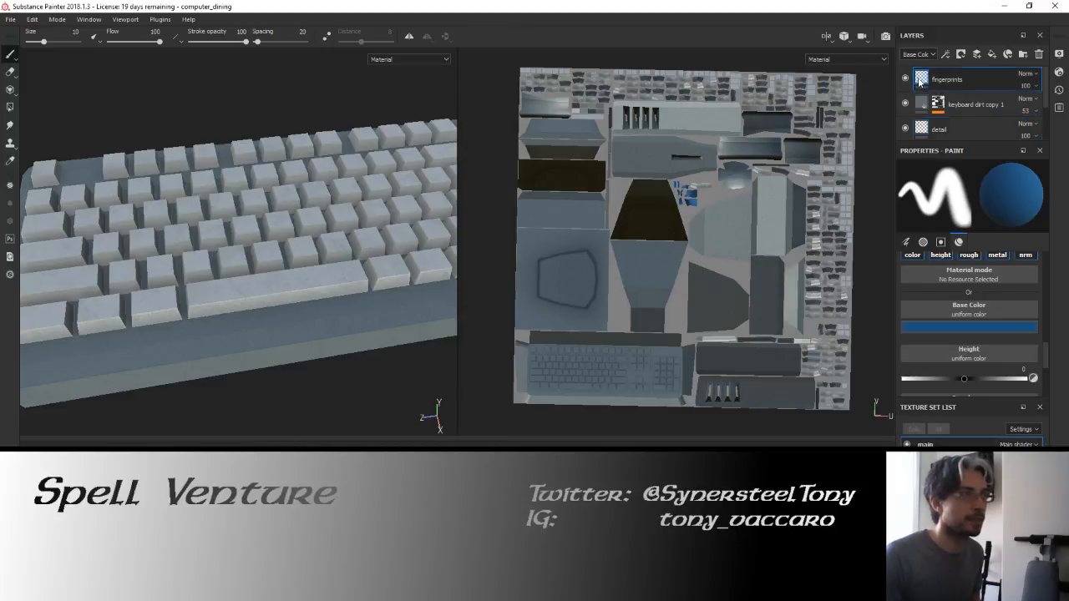
{"action": "left_click", "coordinate": [338, 263]}
{"action": "scroll", "coordinate": [338, 266], "scroll_direction": "down", "scroll_amount": 4}
{"action": "left_click_drag", "start_coordinate": [323, 249], "coordinate": [331, 255], "text": "alt"}
{"action": "middle_click_drag", "start_coordinate": [362, 193], "coordinate": [272, 212], "text": "alt"}
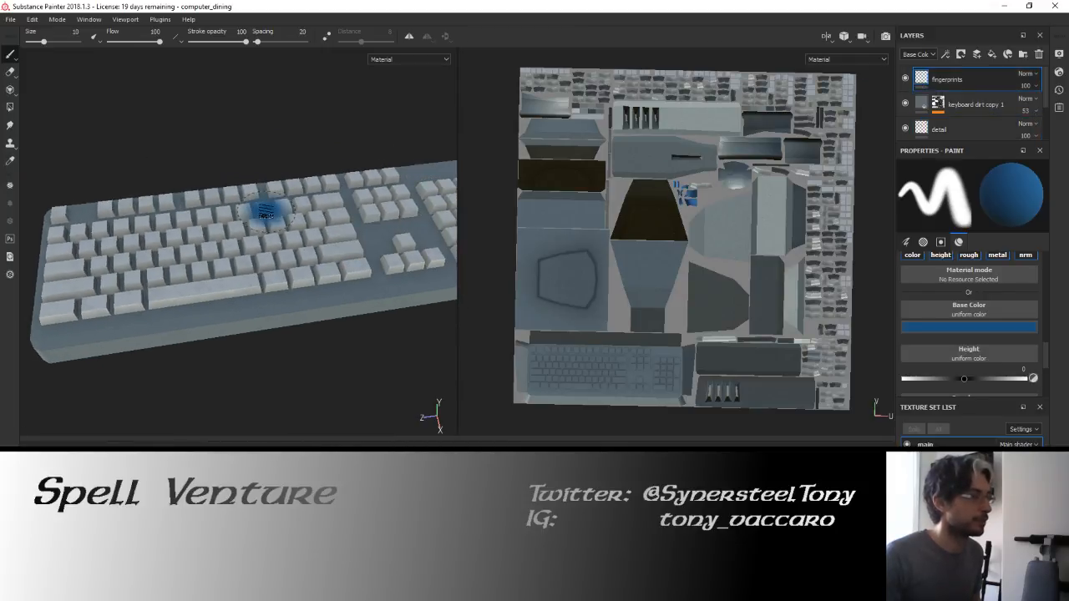
{"action": "mouse_move", "coordinate": [269, 217]}
{"action": "left_mouse_down", "text": "alt"}
{"action": "mouse_move", "coordinate": [283, 232]}
{"action": "mouse_move", "coordinate": [251, 239]}
{"action": "left_mouse_up", "text": "alt"}
{"action": "left_click", "coordinate": [251, 238]}
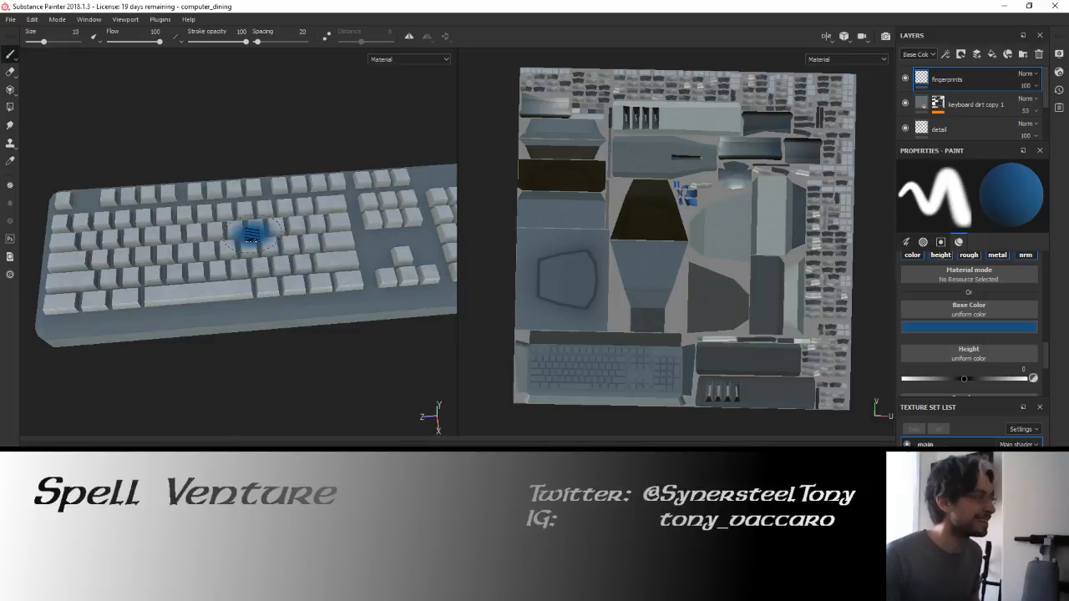
{"action": "middle_click_drag", "start_coordinate": [274, 246], "coordinate": [351, 195], "text": "alt"}
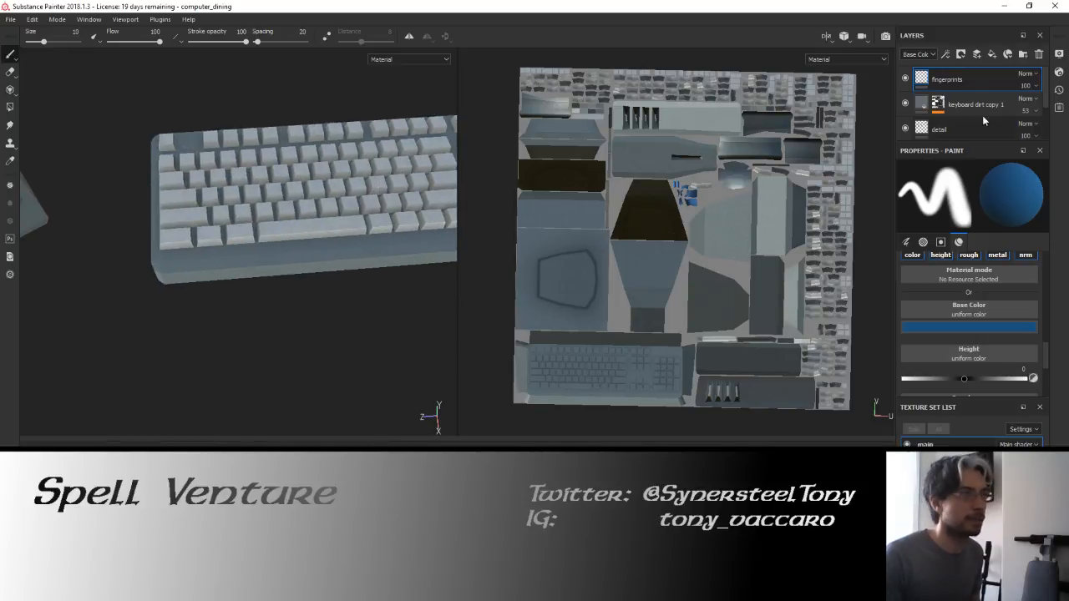
Disable the Plastic Grainy layer's mask and toggle the layer's visibility to judge its contribution.
{"action": "scroll", "coordinate": [974, 109], "scroll_direction": "down", "scroll_amount": 3}
{"action": "left_click", "coordinate": [937, 123]}
{"action": "right_click", "coordinate": [937, 123]}
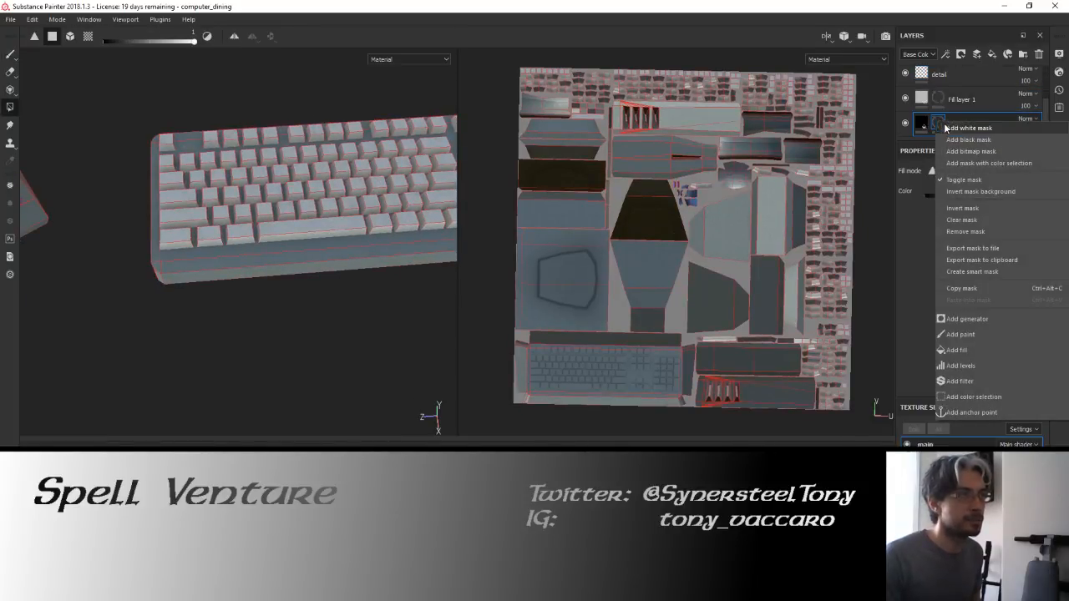
{"action": "left_click", "coordinate": [961, 179]}
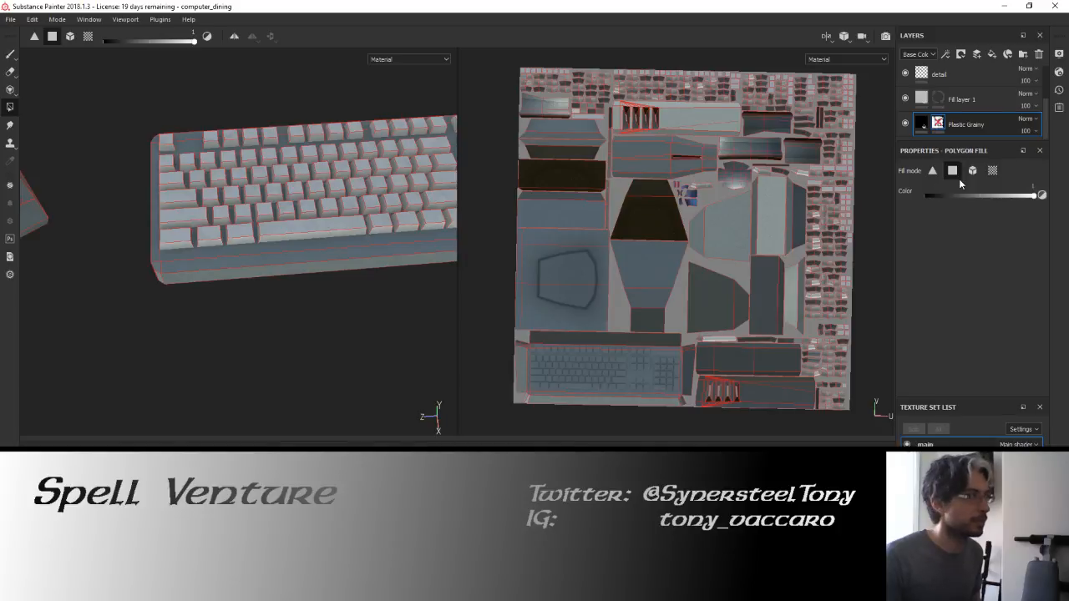
{"action": "left_click", "coordinate": [906, 124]}
{"action": "left_click", "coordinate": [905, 123]}
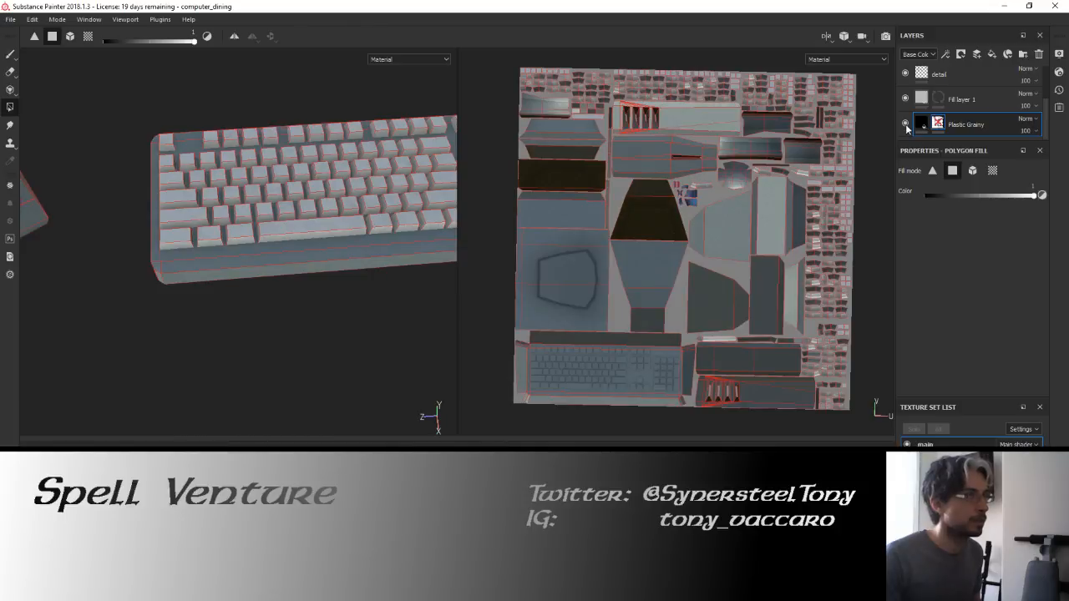
Replace the Plastic Grainy layer's mask with a new white mask and make sure that mask is enabled.
{"action": "right_click", "coordinate": [937, 124]}
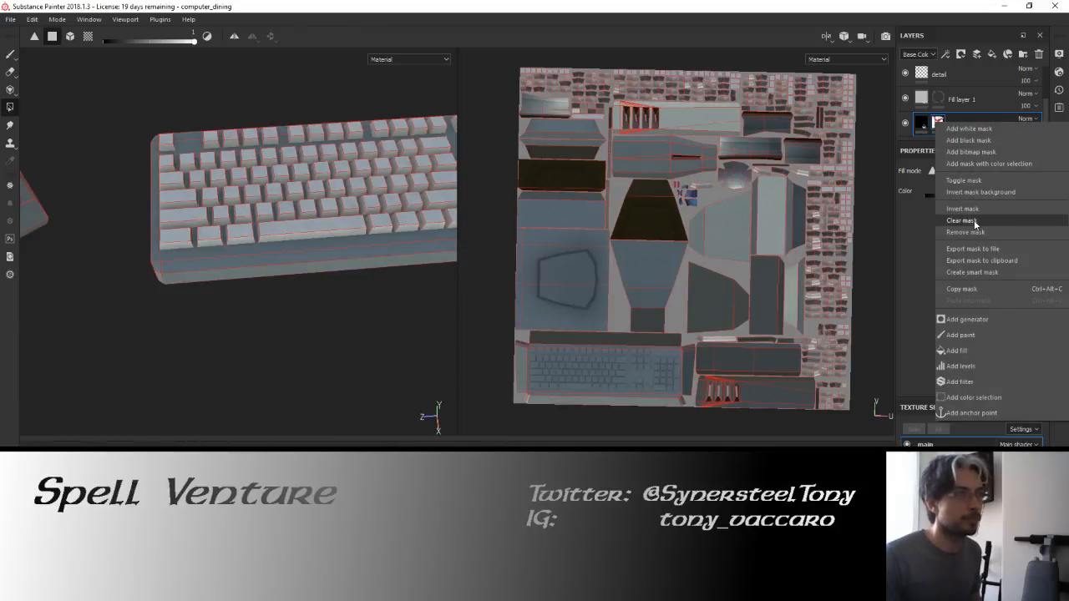
{"action": "left_click", "coordinate": [974, 232]}
{"action": "right_click", "coordinate": [934, 126]}
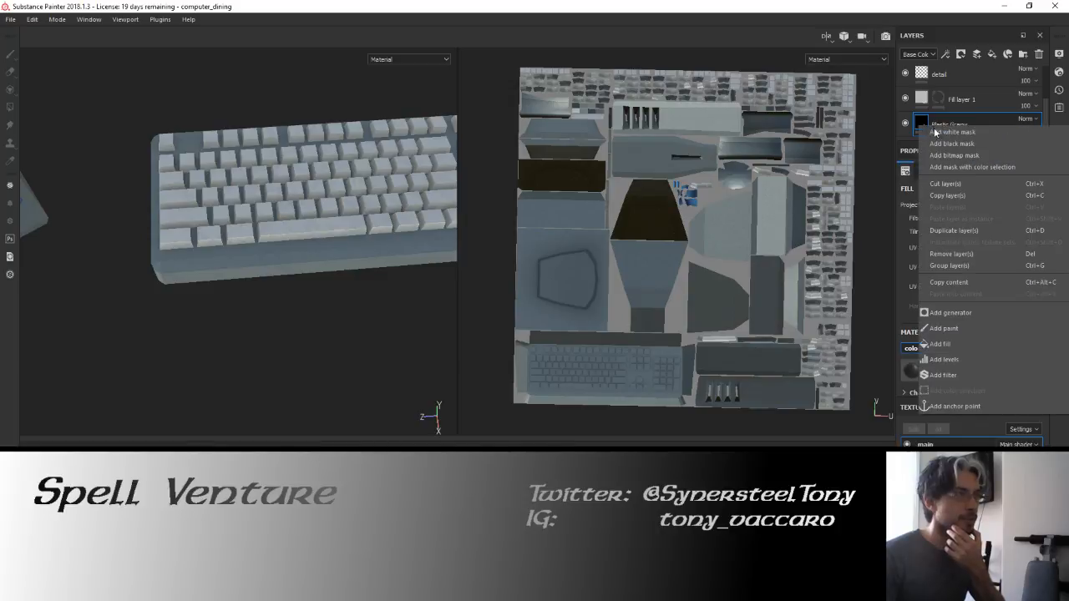
{"action": "left_click", "coordinate": [942, 133]}
{"action": "key", "text": "4"}
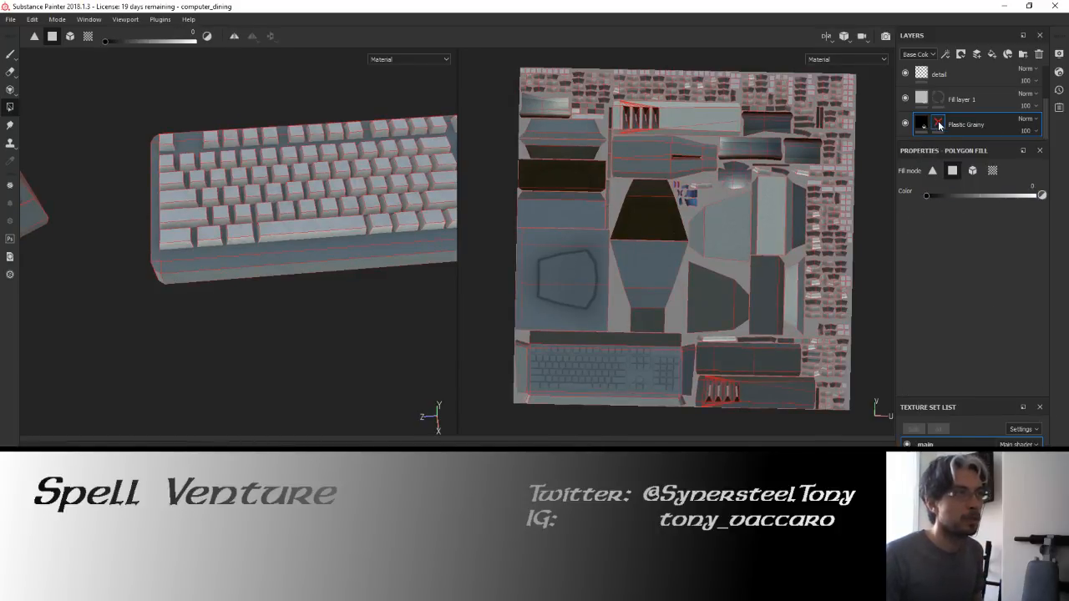
{"action": "right_click", "coordinate": [938, 125]}
{"action": "left_click", "coordinate": [947, 184]}
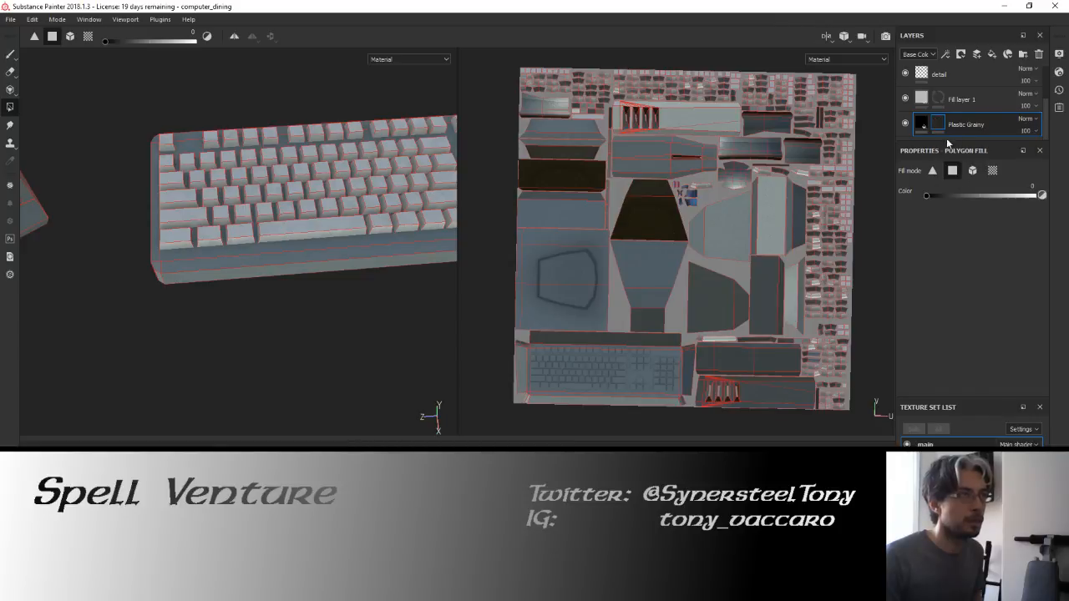
Add a Metal Edge Wear generator to the Plastic Grainy layer's white mask.
{"action": "right_click", "coordinate": [940, 125]}
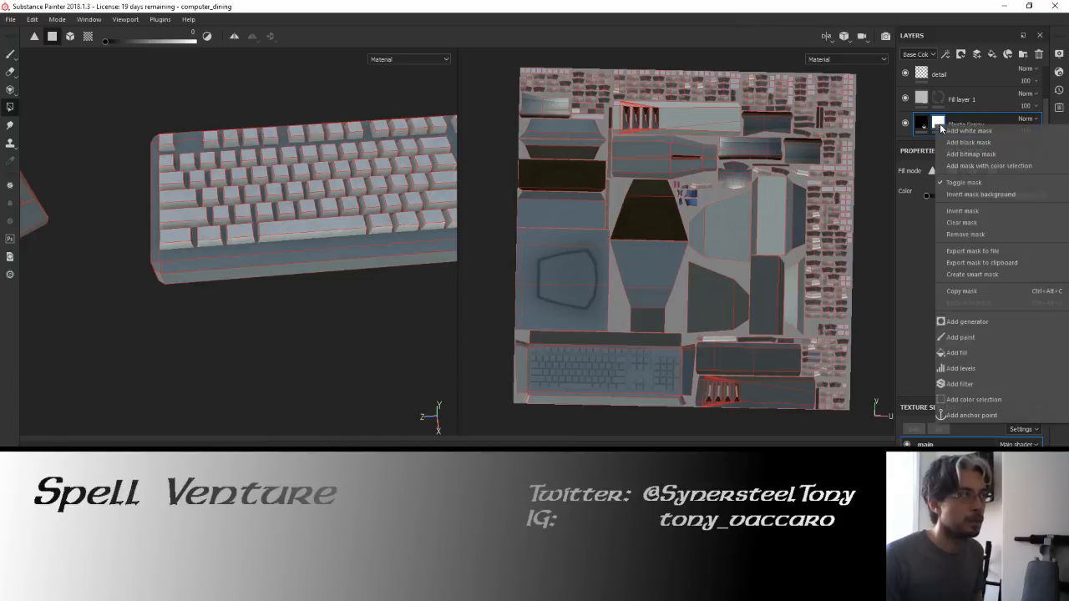
{"action": "left_click", "coordinate": [960, 322]}
{"action": "left_click", "coordinate": [956, 191]}
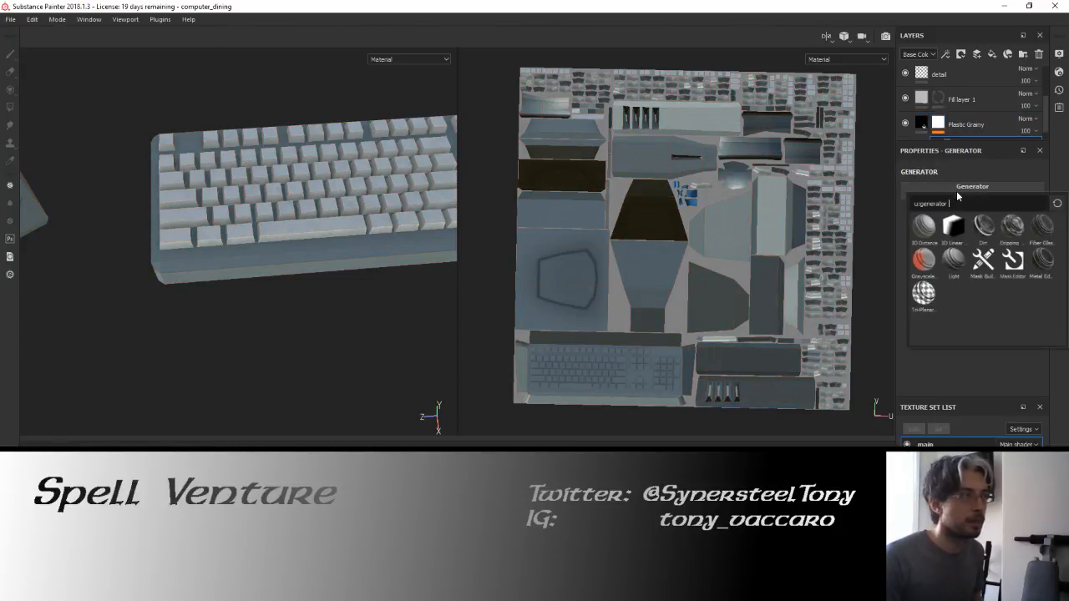
{"action": "left_click", "coordinate": [1044, 260]}
Invert the Metal Edge Wear generator and set its Wear Level to 0.87, judging the wear on the keyboard's corner.
{"action": "left_click_drag", "start_coordinate": [265, 270], "coordinate": [191, 256], "text": "alt"}
{"action": "scroll", "coordinate": [259, 235], "scroll_direction": "up", "scroll_amount": 5}
{"action": "middle_click_drag", "start_coordinate": [190, 255], "coordinate": [328, 222], "text": "alt"}
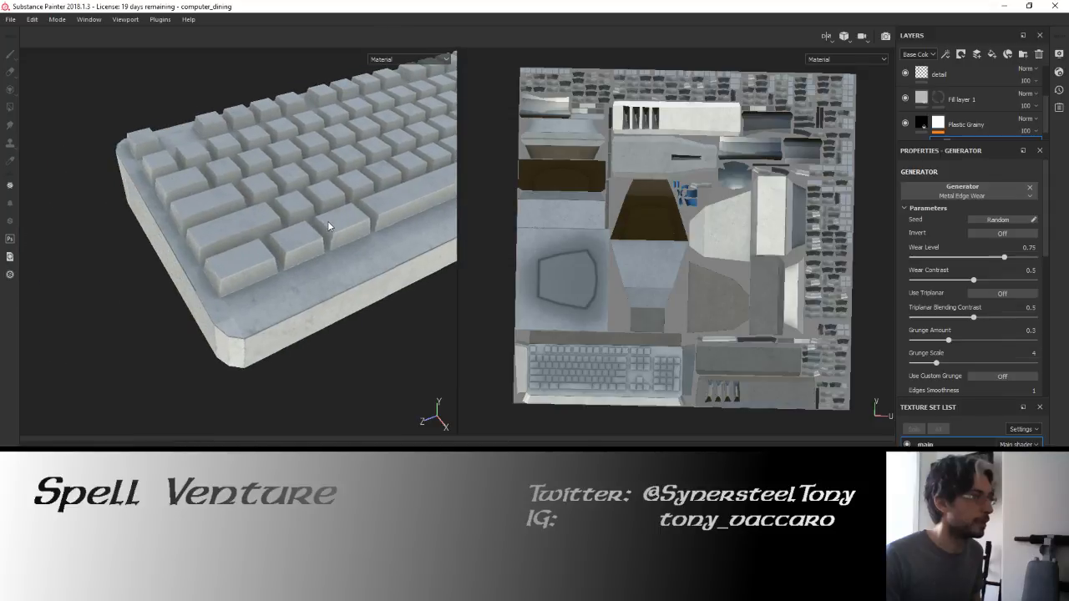
{"action": "left_click", "coordinate": [986, 231]}
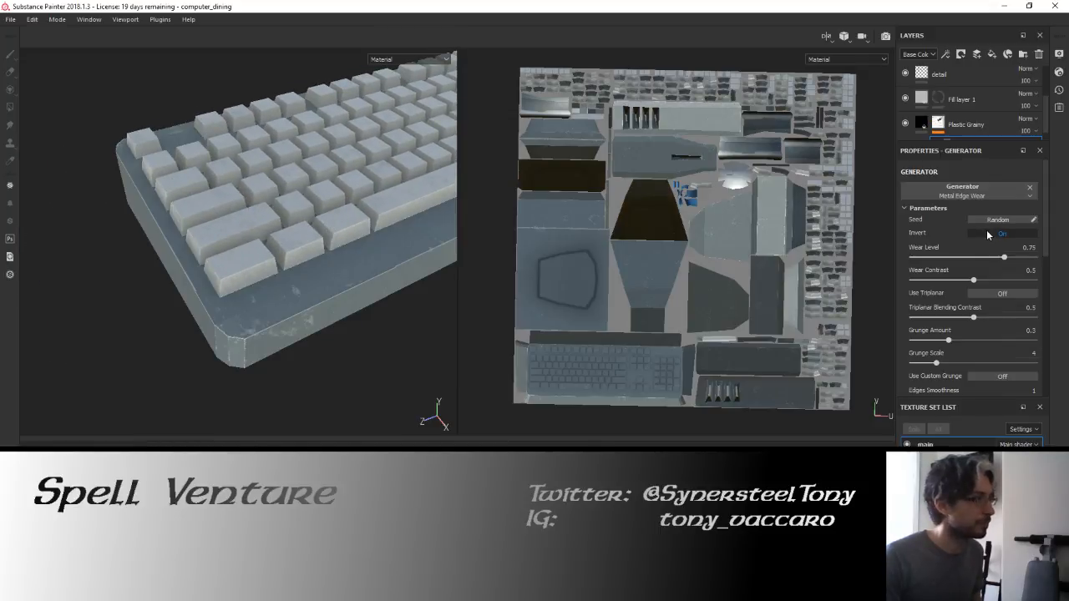
{"action": "left_click_drag", "start_coordinate": [1013, 255], "coordinate": [1019, 257]}
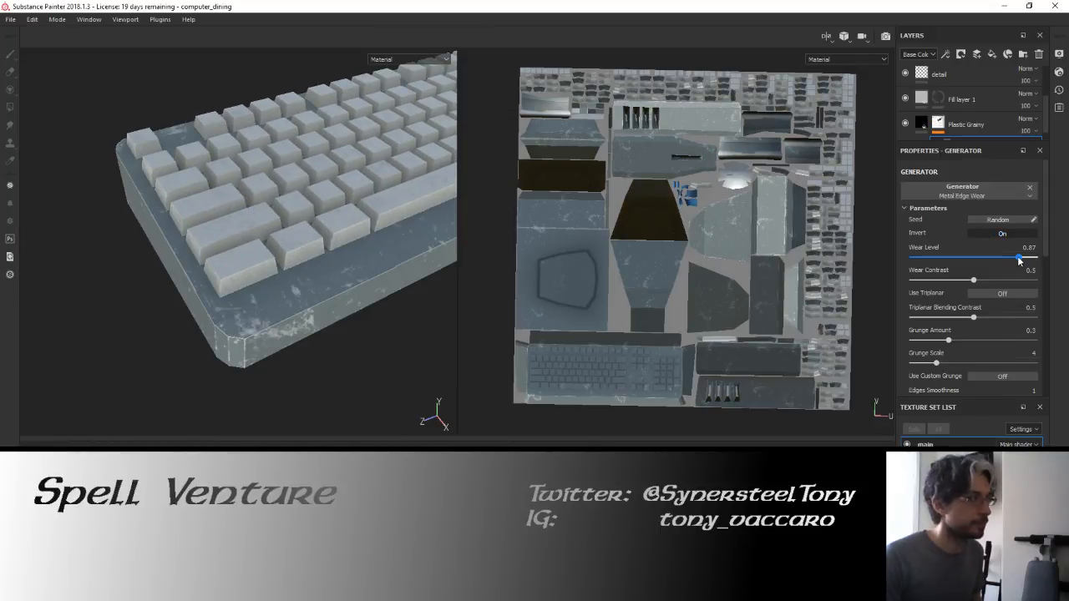
Duplicate the Plastic Grainy layer, remove the copy's mask and place the copy beneath the original.
{"action": "left_click", "coordinate": [922, 123]}
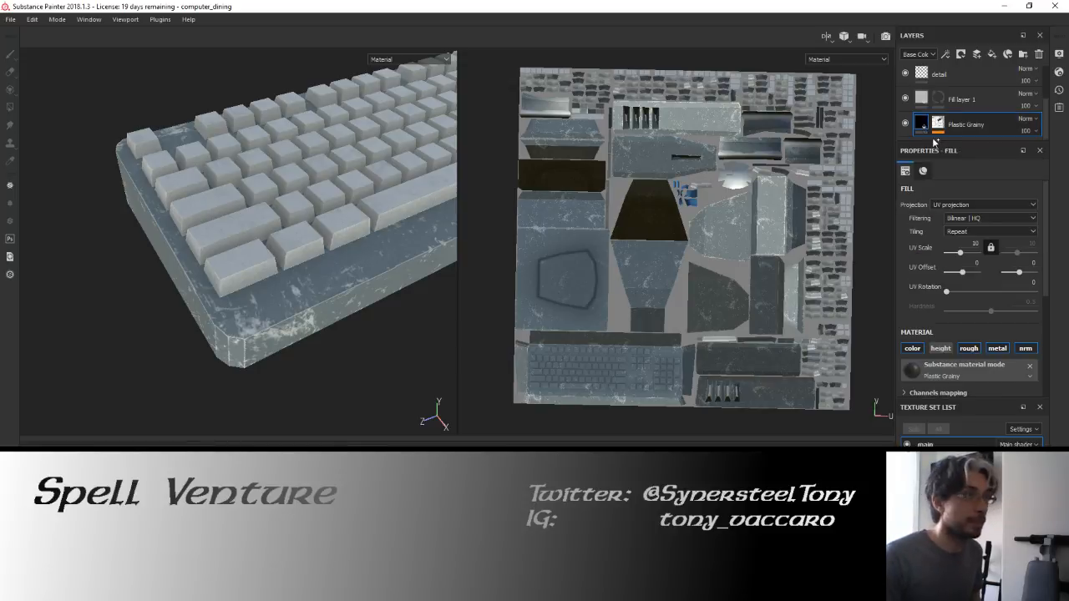
{"action": "key", "text": "ctrl+d"}
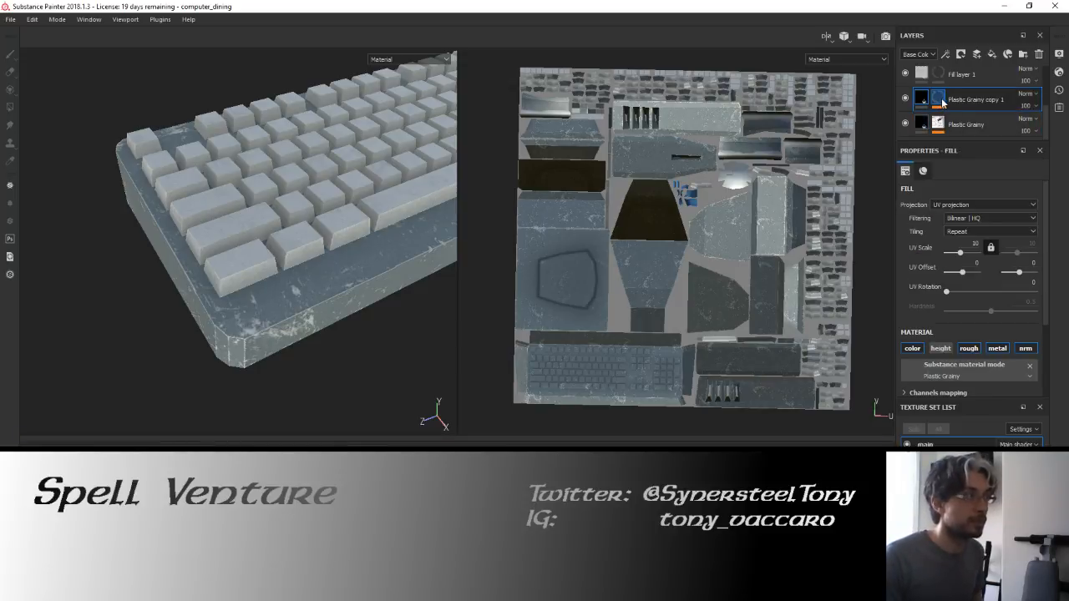
{"action": "right_click", "coordinate": [946, 104]}
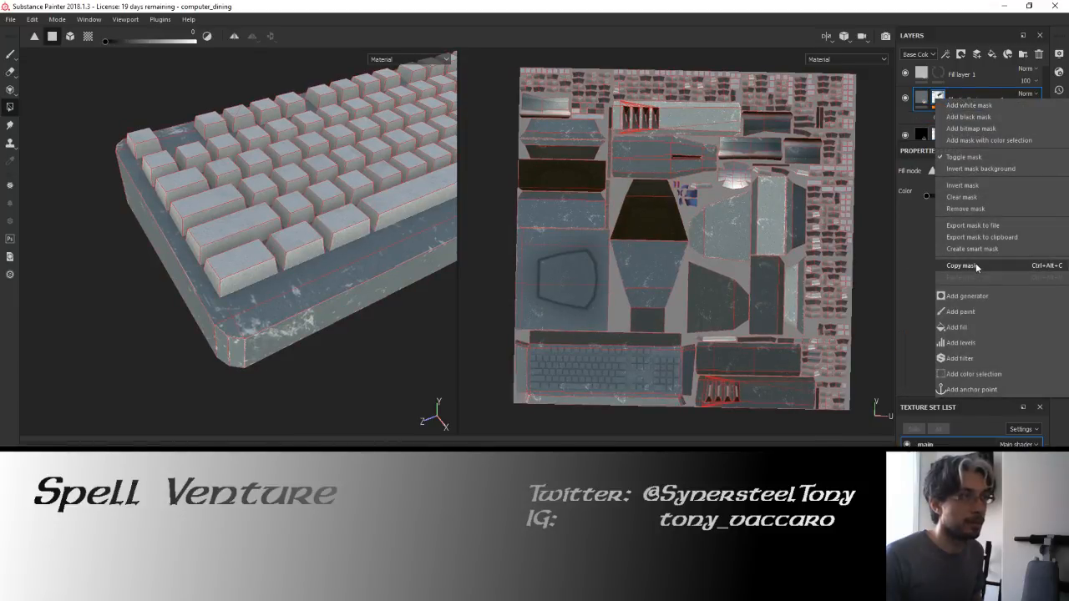
{"action": "left_click", "coordinate": [967, 209]}
{"action": "left_click_drag", "start_coordinate": [933, 133], "coordinate": [924, 134]}
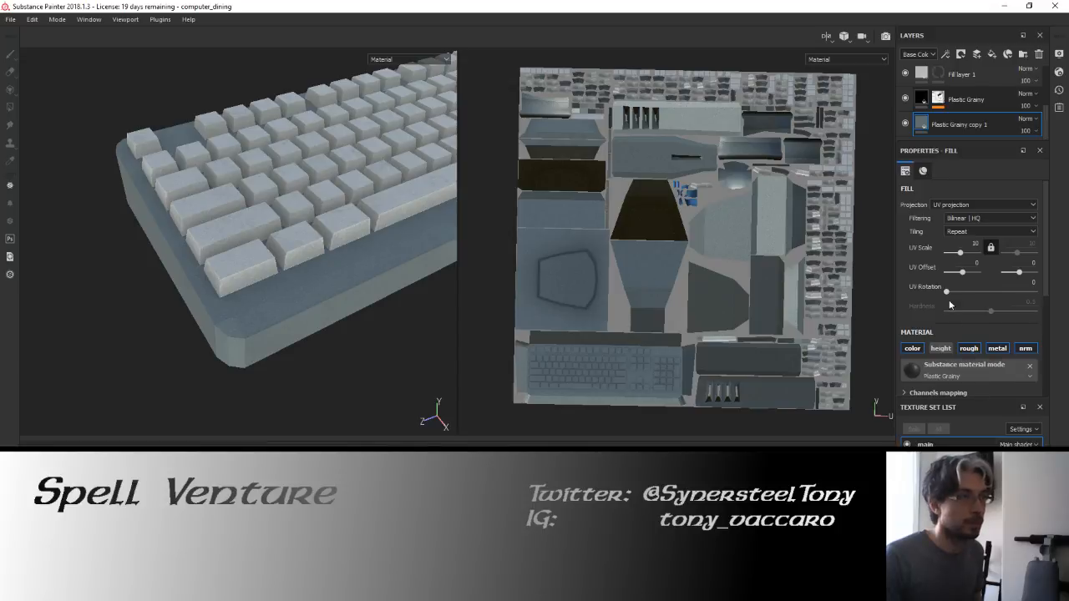
Give the Plastic Grainy copy 1 fill a slightly lighter grey-blue color and set its Roughness to 1.
{"action": "scroll", "coordinate": [949, 299], "scroll_direction": "down", "scroll_amount": 2}
{"action": "left_click", "coordinate": [965, 334]}
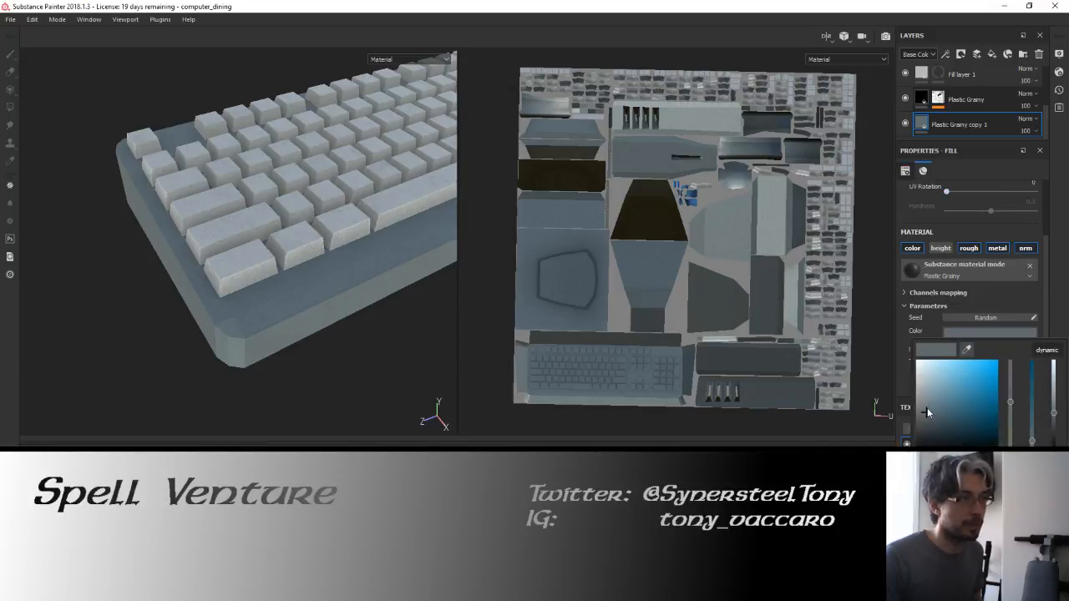
{"action": "mouse_move", "coordinate": [927, 408]}
{"action": "left_mouse_down"}
{"action": "mouse_move", "coordinate": [921, 394]}
{"action": "mouse_move", "coordinate": [924, 404]}
{"action": "left_mouse_up"}
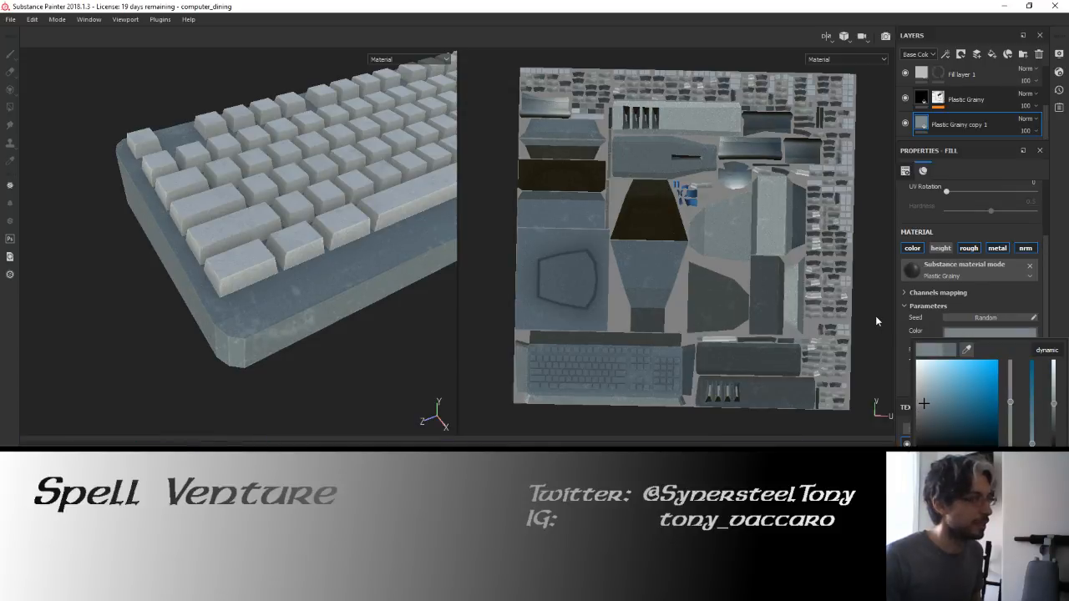
{"action": "left_click", "coordinate": [1057, 148]}
{"action": "scroll", "coordinate": [971, 321], "scroll_direction": "down", "scroll_amount": 1}
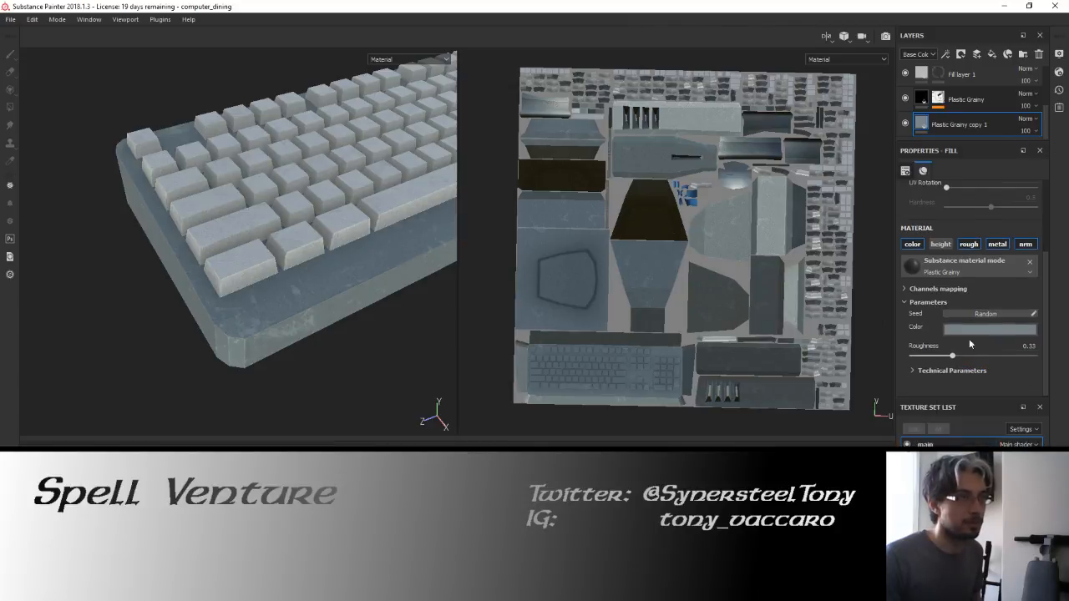
{"action": "left_click_drag", "start_coordinate": [954, 357], "coordinate": [1038, 351]}
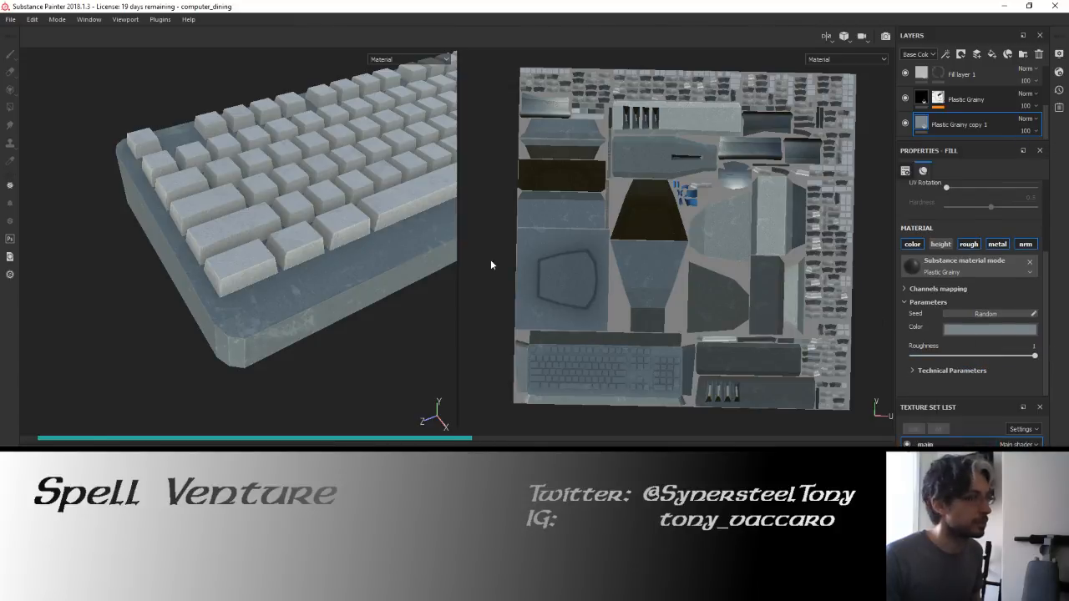
Examine the edge wear on the keyboard, the monitor frame and the front of the computer case.
{"action": "mouse_move", "coordinate": [288, 225]}
{"action": "left_mouse_down", "text": "alt"}
{"action": "mouse_move", "coordinate": [282, 199]}
{"action": "mouse_move", "coordinate": [311, 194]}
{"action": "left_mouse_up", "text": "alt"}
{"action": "right_click_drag", "start_coordinate": [310, 194], "coordinate": [313, 196], "text": "shift"}
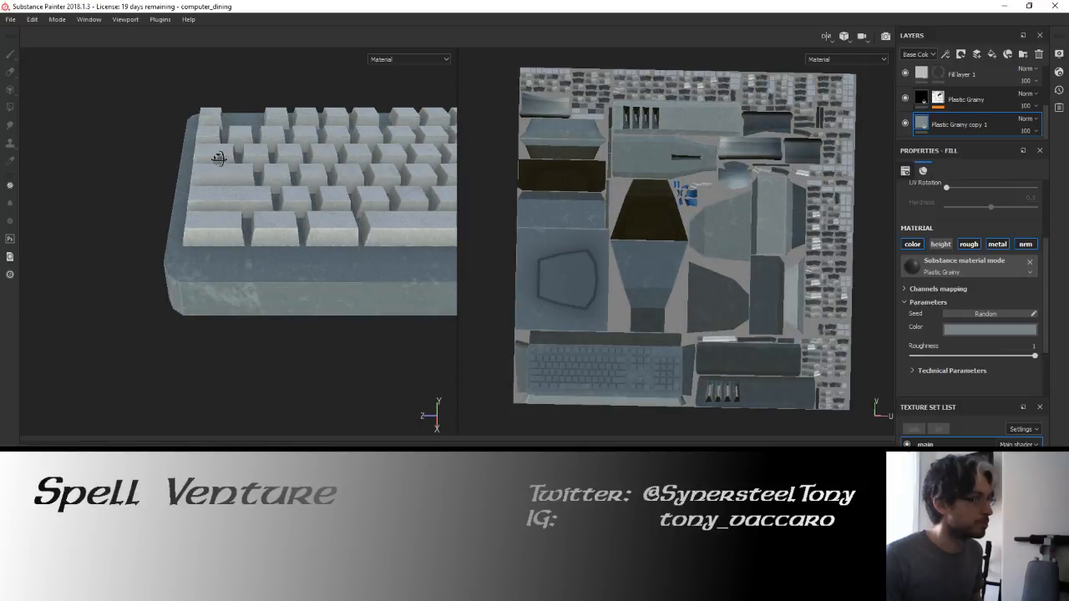
{"action": "left_click_drag", "start_coordinate": [219, 159], "coordinate": [127, 149], "text": "alt"}
{"action": "middle_click_drag", "start_coordinate": [127, 148], "coordinate": [359, 296], "text": "alt"}
{"action": "left_click_drag", "start_coordinate": [359, 295], "coordinate": [194, 208], "text": "alt"}
{"action": "right_click_drag", "start_coordinate": [194, 208], "coordinate": [205, 203], "text": "shift"}
{"action": "middle_click_drag", "start_coordinate": [298, 189], "coordinate": [265, 277], "text": "alt"}
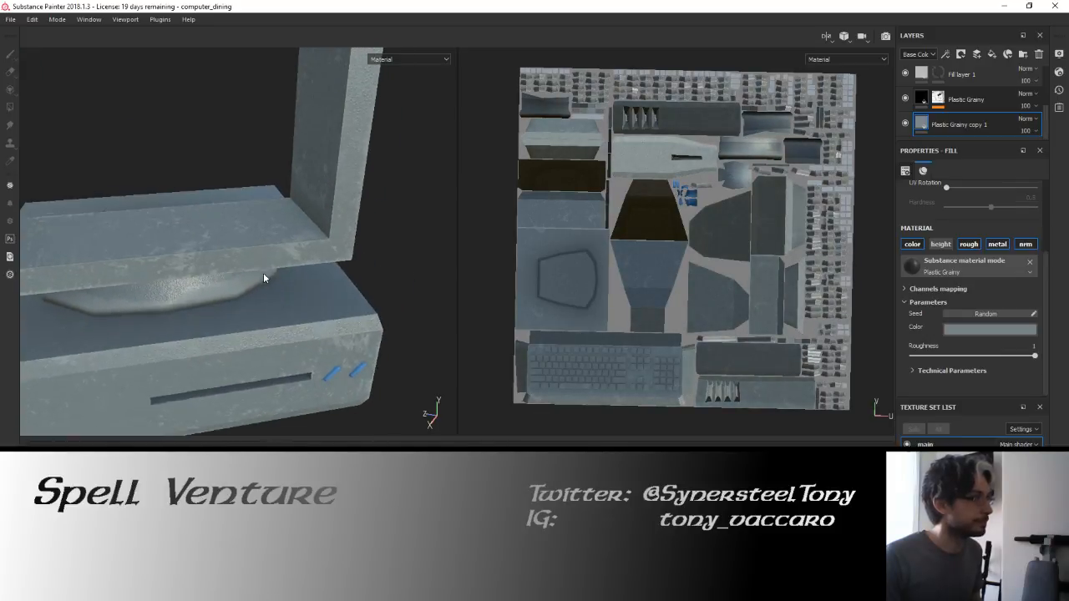
{"action": "left_click_drag", "start_coordinate": [264, 277], "coordinate": [247, 206], "text": "alt"}
{"action": "left_click_drag", "start_coordinate": [320, 263], "coordinate": [243, 266], "text": "alt"}
{"action": "right_click_drag", "start_coordinate": [245, 267], "coordinate": [200, 226], "text": "shift"}
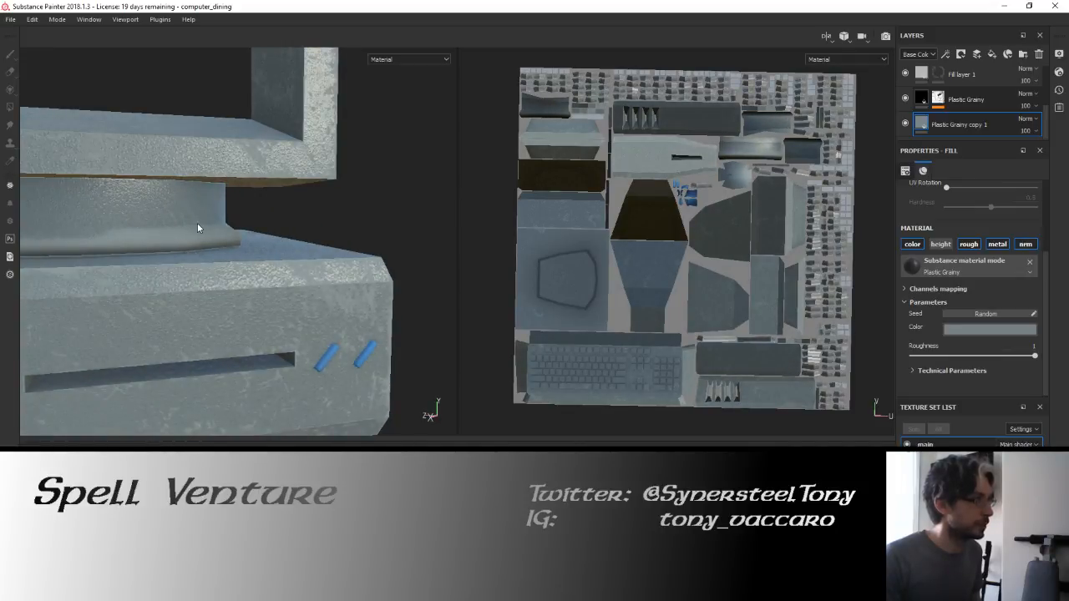
{"action": "left_click_drag", "start_coordinate": [200, 227], "coordinate": [208, 261], "text": "alt"}
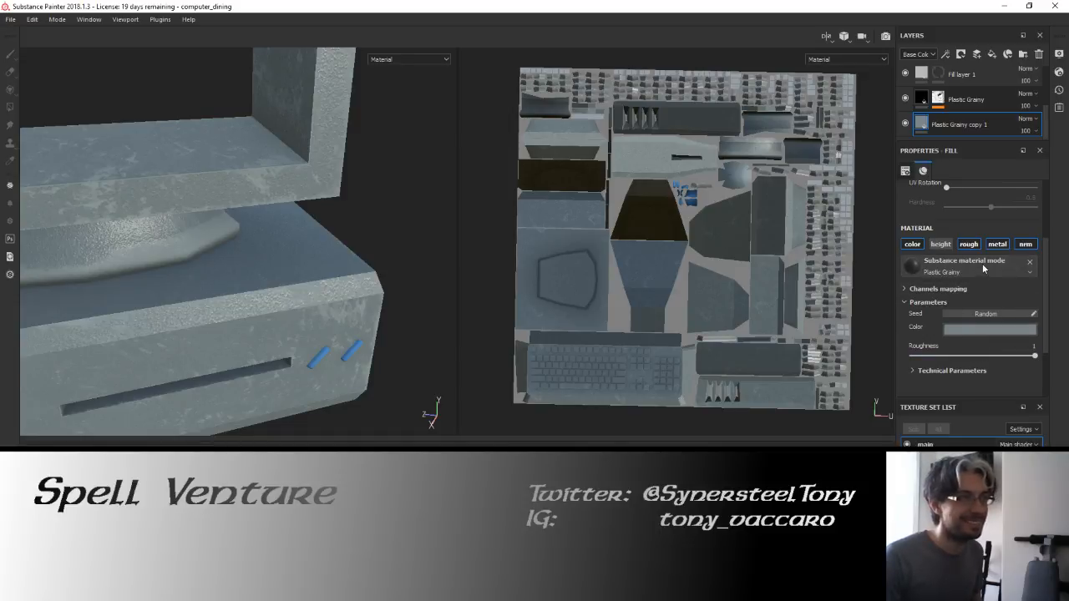
Raise the Wear Level of the Plastic Grainy mask's Metal Edge Wear generator to 0.94.
{"action": "scroll", "coordinate": [983, 264], "scroll_direction": "up", "scroll_amount": 3}
{"action": "left_click", "coordinate": [938, 98]}
{"action": "left_click", "coordinate": [955, 117]}
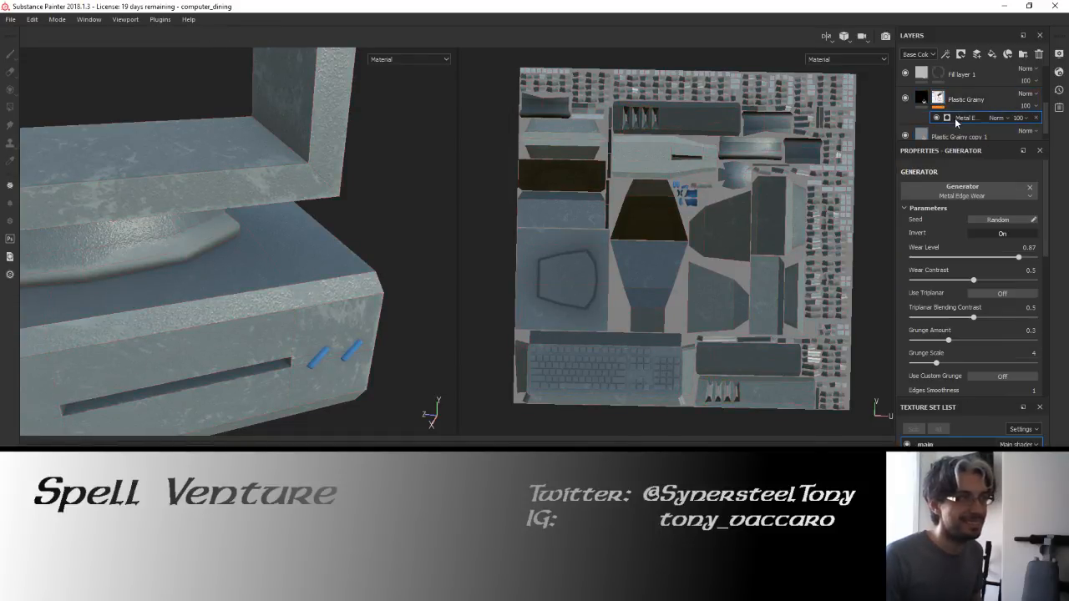
{"action": "scroll", "coordinate": [986, 234], "scroll_direction": "down", "scroll_amount": 3}
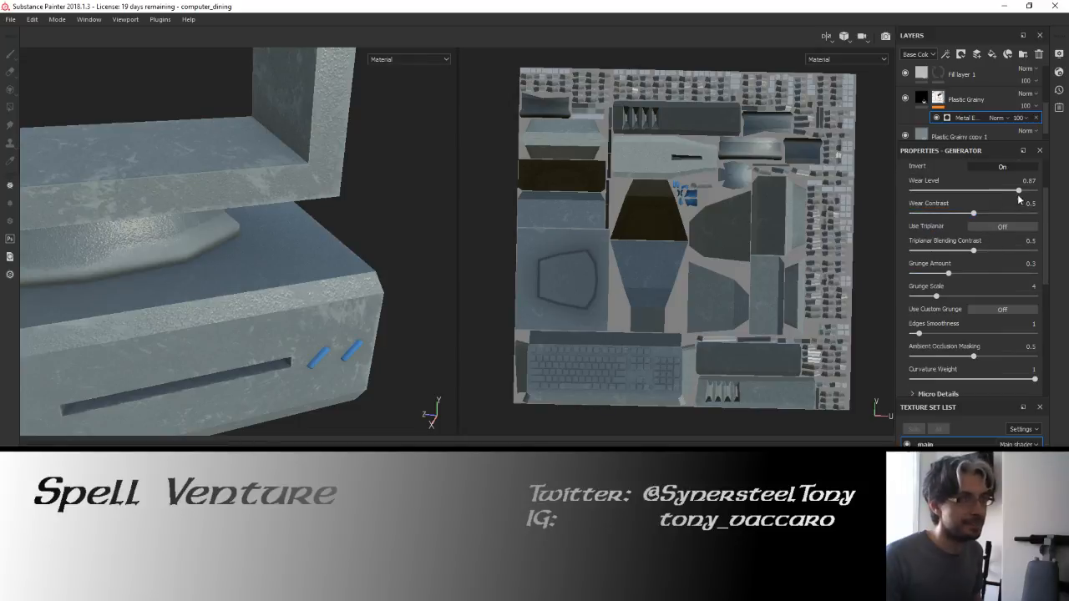
{"action": "left_click", "coordinate": [1018, 192]}
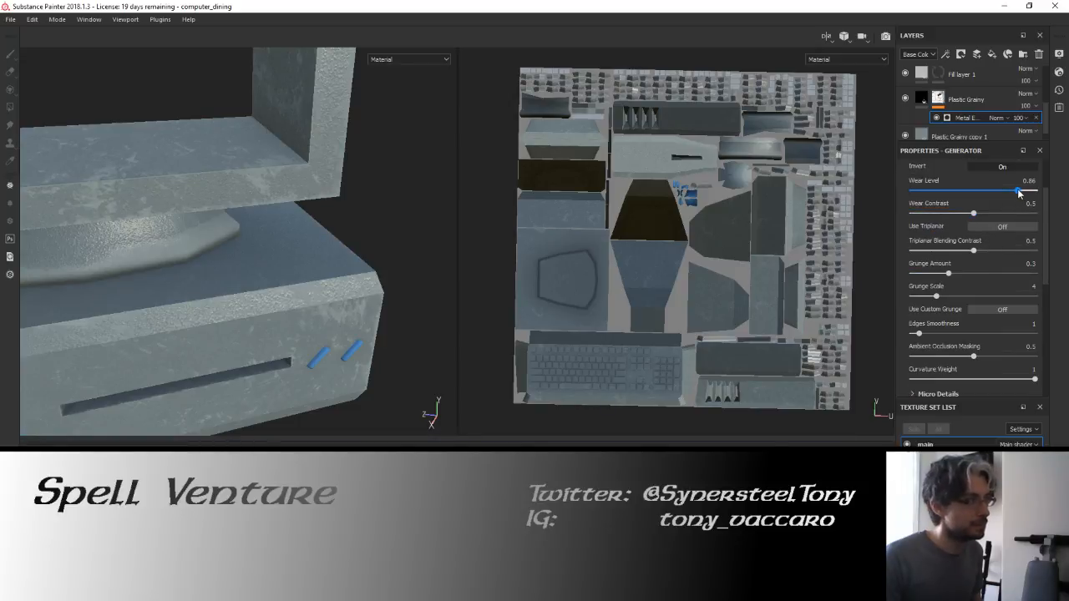
{"action": "left_click_drag", "start_coordinate": [1027, 193], "coordinate": [1029, 191]}
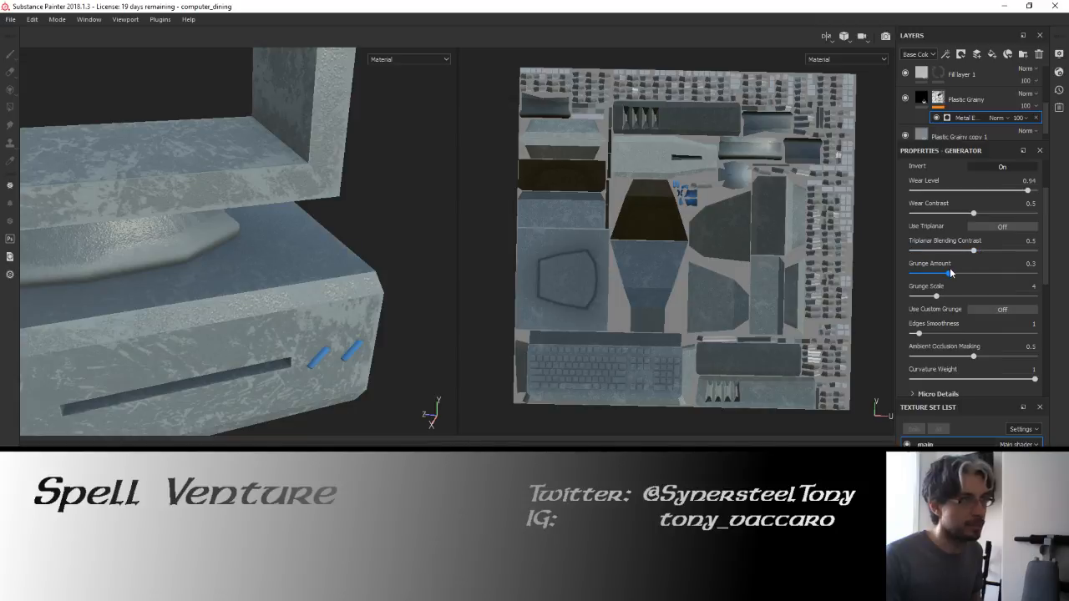
Reduce the Metal Edge Wear generator's Grunge Amount to 0.11 and its Grunge Scale to 3 on the Plastic Grainy mask.
{"action": "left_click", "coordinate": [933, 274]}
{"action": "left_click", "coordinate": [934, 273]}
{"action": "left_click_drag", "start_coordinate": [927, 273], "coordinate": [932, 299]}
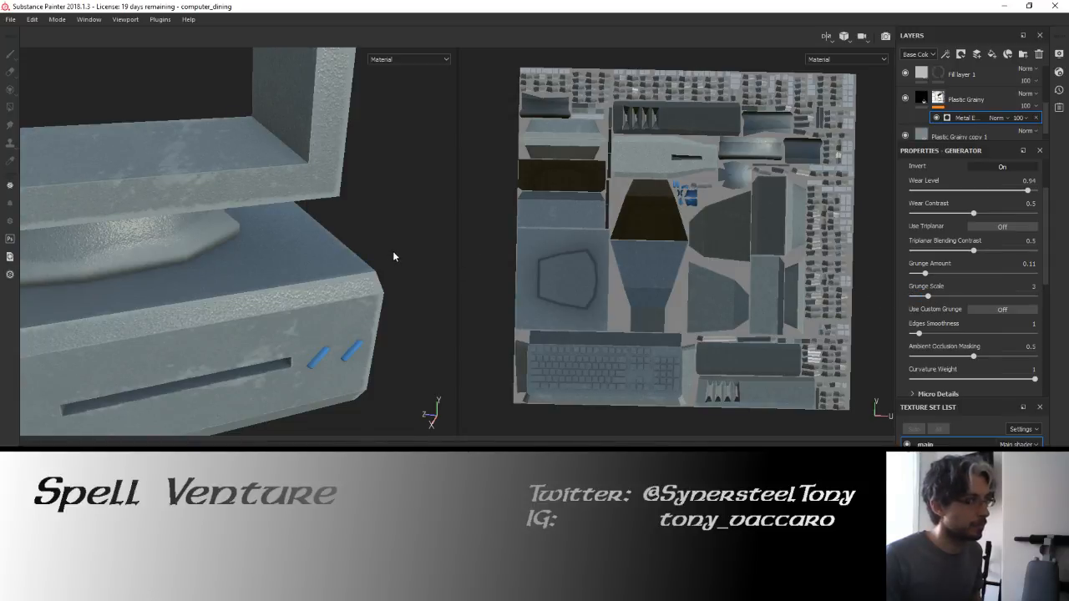
Examine the reduced grunge wear on the keyboard, the monitor frame and the front of the computer case.
{"action": "left_click_drag", "start_coordinate": [394, 256], "coordinate": [256, 264], "text": "alt"}
{"action": "scroll", "coordinate": [272, 330], "scroll_direction": "down", "scroll_amount": 5}
{"action": "middle_click_drag", "start_coordinate": [349, 284], "coordinate": [188, 249], "text": "alt"}
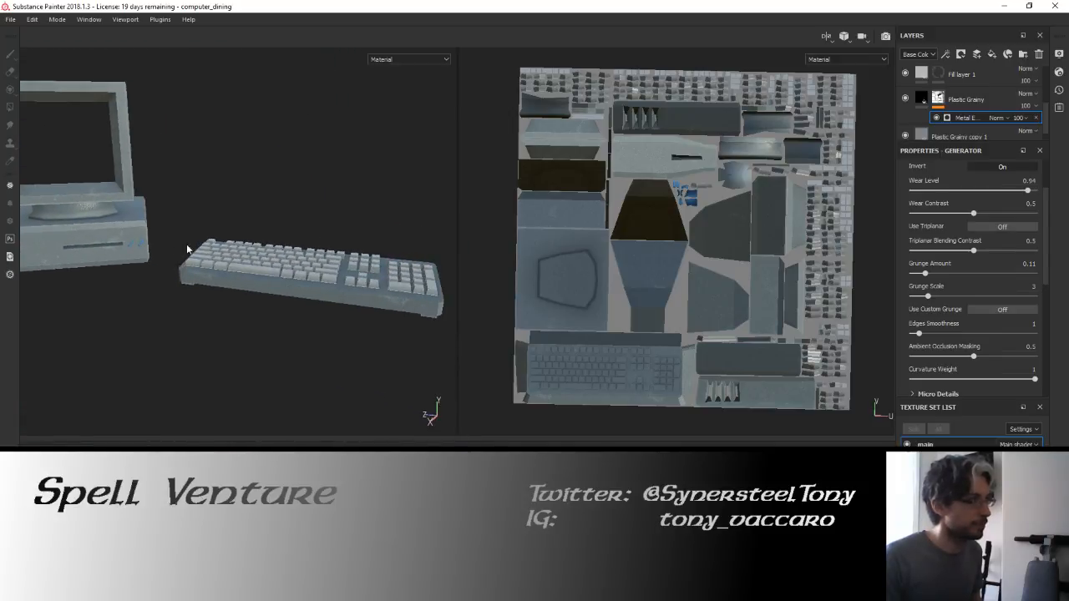
{"action": "left_click_drag", "start_coordinate": [188, 249], "coordinate": [289, 294], "text": "alt"}
{"action": "middle_click_drag", "start_coordinate": [265, 289], "coordinate": [355, 316], "text": "alt"}
{"action": "left_click_drag", "start_coordinate": [355, 316], "coordinate": [297, 269], "text": "alt"}
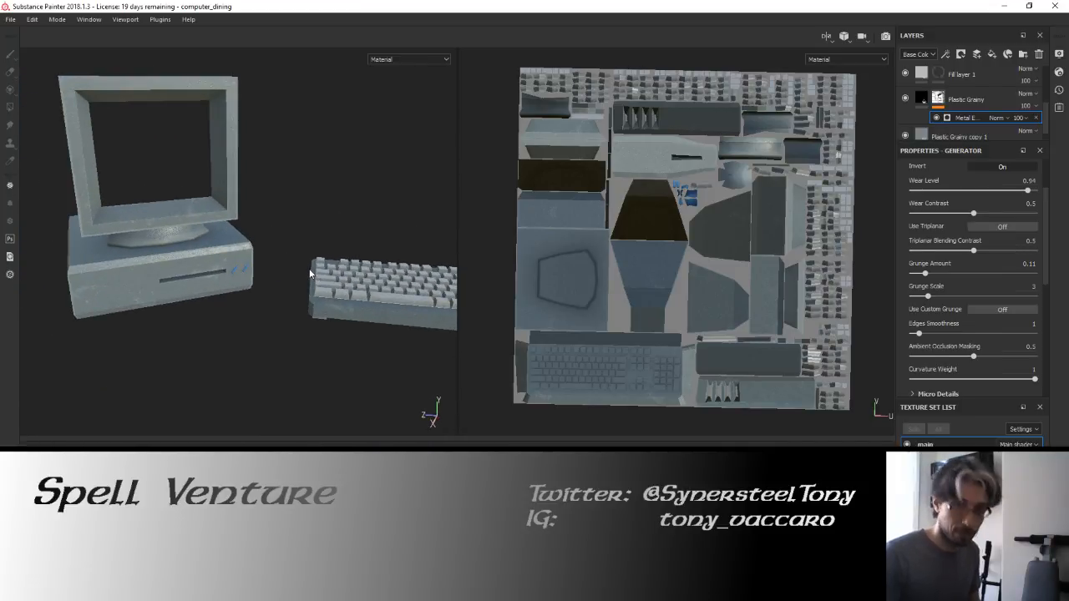
{"action": "scroll", "coordinate": [306, 262], "scroll_direction": "up", "scroll_amount": 3}
{"action": "middle_click_drag", "start_coordinate": [236, 241], "coordinate": [379, 257], "text": "alt"}
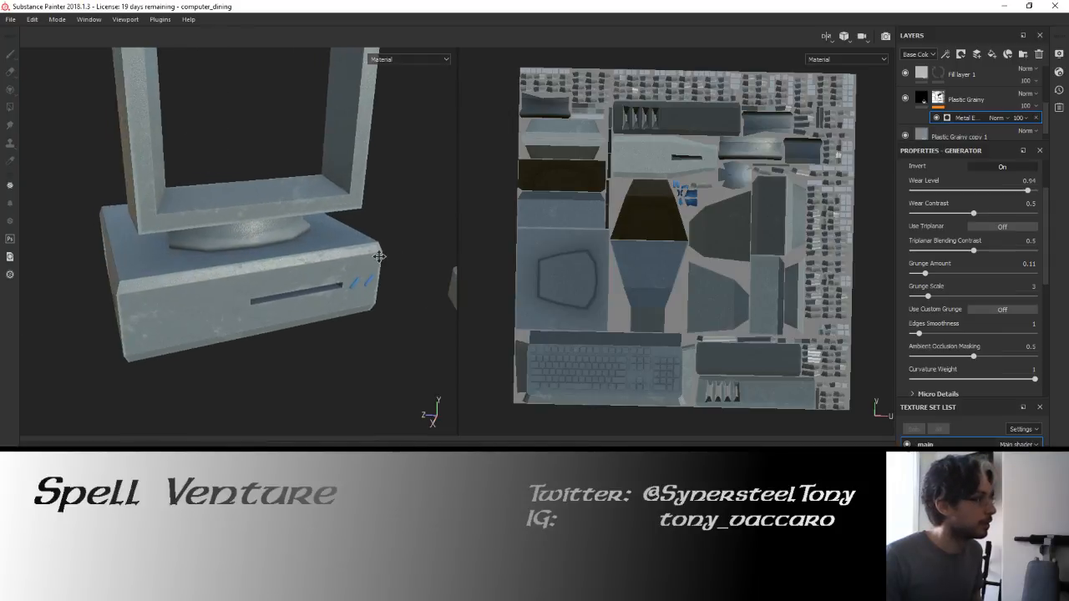
{"action": "left_click_drag", "start_coordinate": [379, 257], "coordinate": [359, 255], "text": "alt"}
{"action": "scroll", "coordinate": [962, 102], "scroll_direction": "down", "scroll_amount": 1}
Darken the Plastic Grainy copy 1 fill color to R 0.410, G 0.452, B 0.467.
{"action": "left_click", "coordinate": [922, 124]}
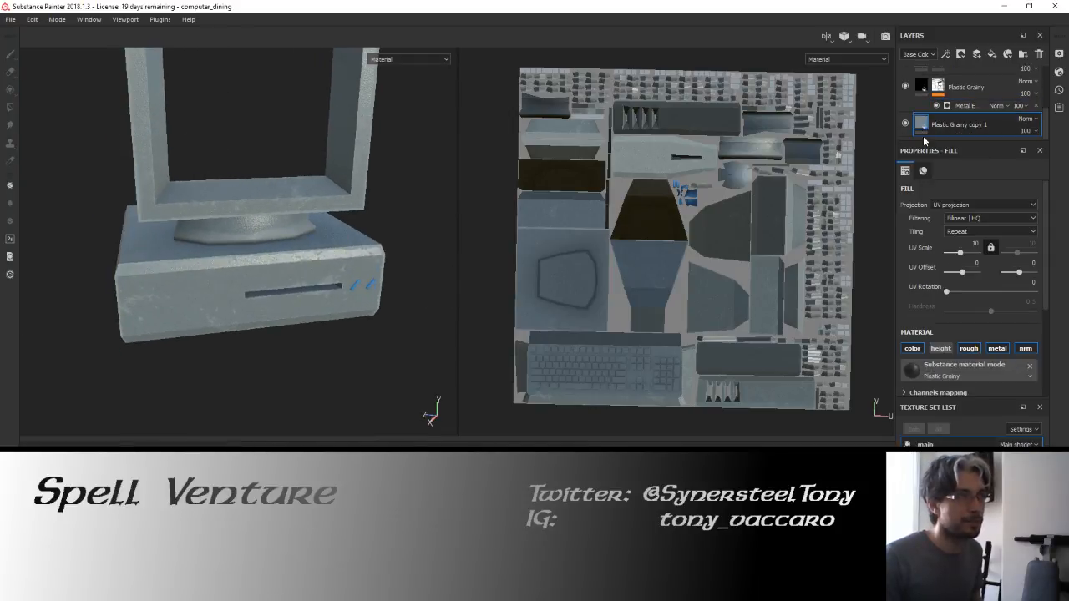
{"action": "scroll", "coordinate": [968, 282], "scroll_direction": "down", "scroll_amount": 3}
{"action": "left_click", "coordinate": [981, 297]}
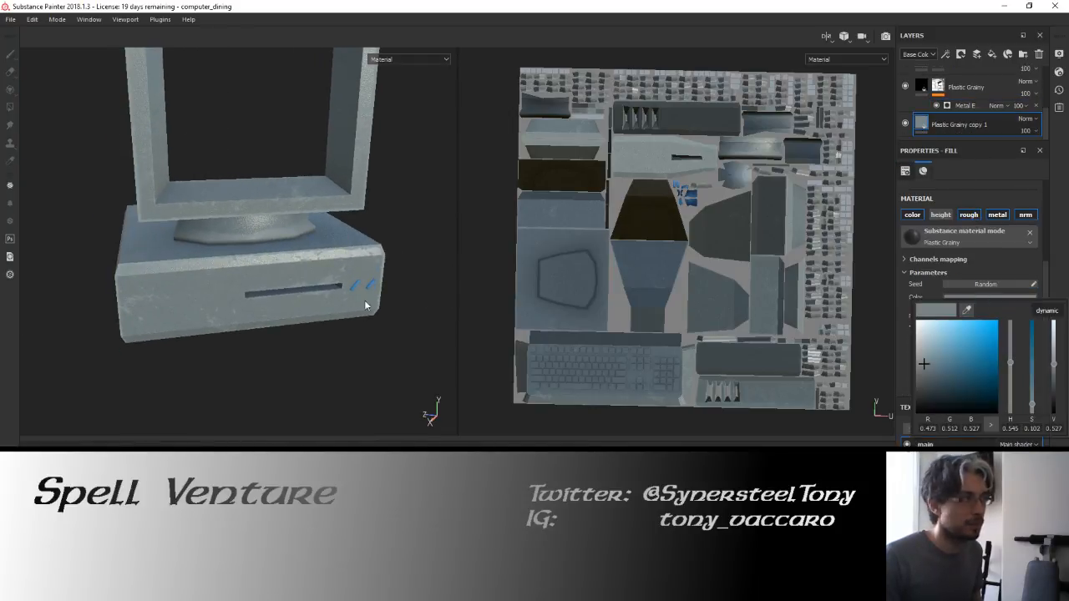
{"action": "scroll", "coordinate": [342, 289], "scroll_direction": "up", "scroll_amount": 5}
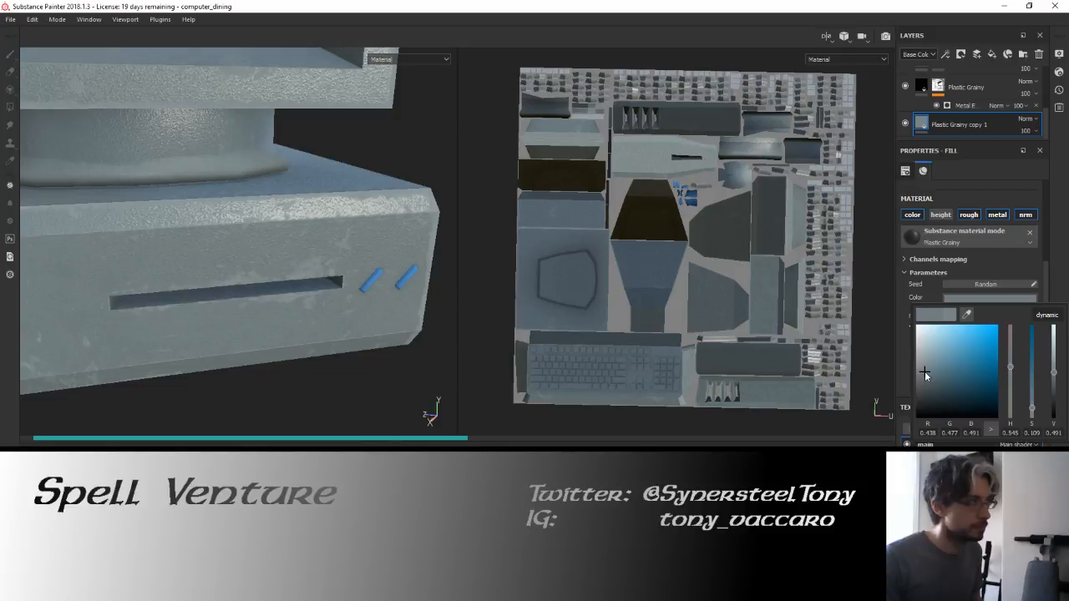
{"action": "left_click_drag", "start_coordinate": [925, 374], "coordinate": [926, 380]}
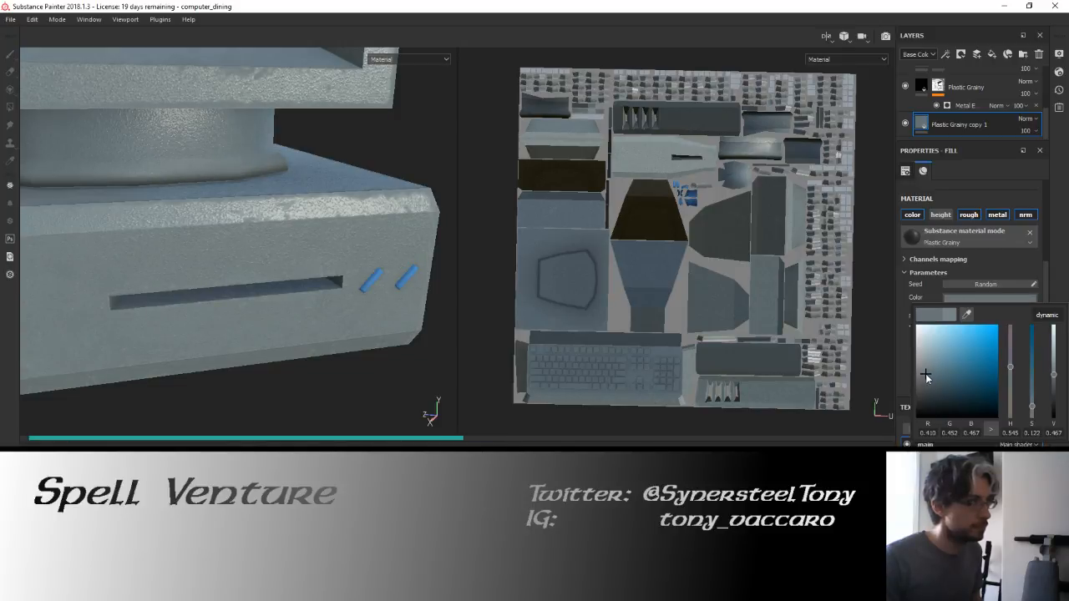
Examine the plastic on the monitor, its stand and the case front from several angles under rotated lighting.
{"action": "left_click_drag", "start_coordinate": [286, 167], "coordinate": [324, 197], "text": "alt"}
{"action": "scroll", "coordinate": [281, 204], "scroll_direction": "down", "scroll_amount": 5}
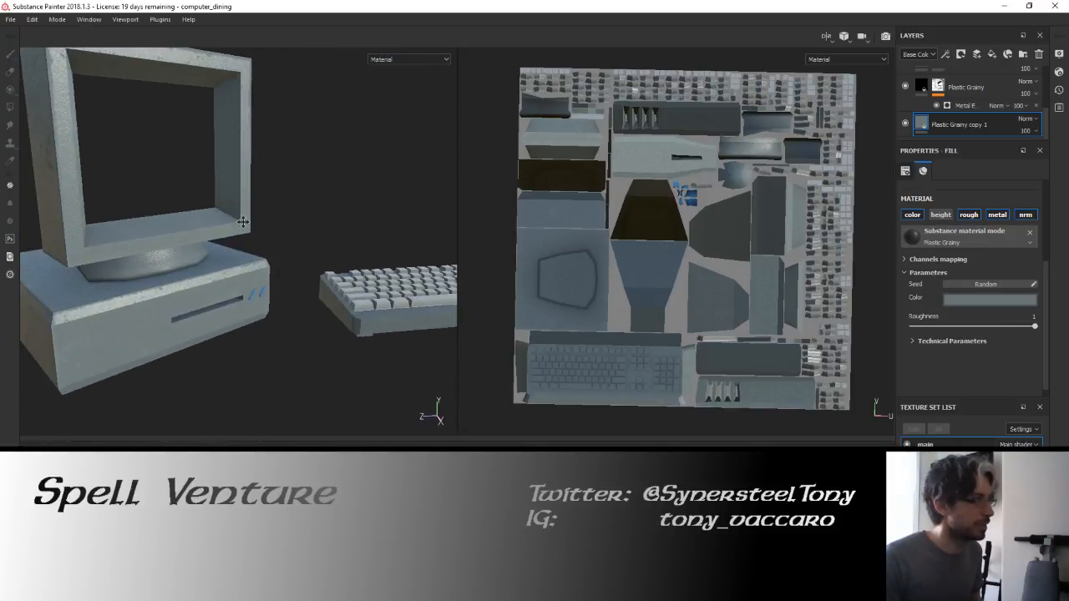
{"action": "middle_click_drag", "start_coordinate": [201, 250], "coordinate": [310, 179], "text": "alt"}
{"action": "mouse_move", "coordinate": [265, 190]}
{"action": "right_mouse_down", "text": "shift"}
{"action": "mouse_move", "coordinate": [287, 190]}
{"action": "mouse_move", "coordinate": [264, 196]}
{"action": "right_mouse_up", "text": "shift"}
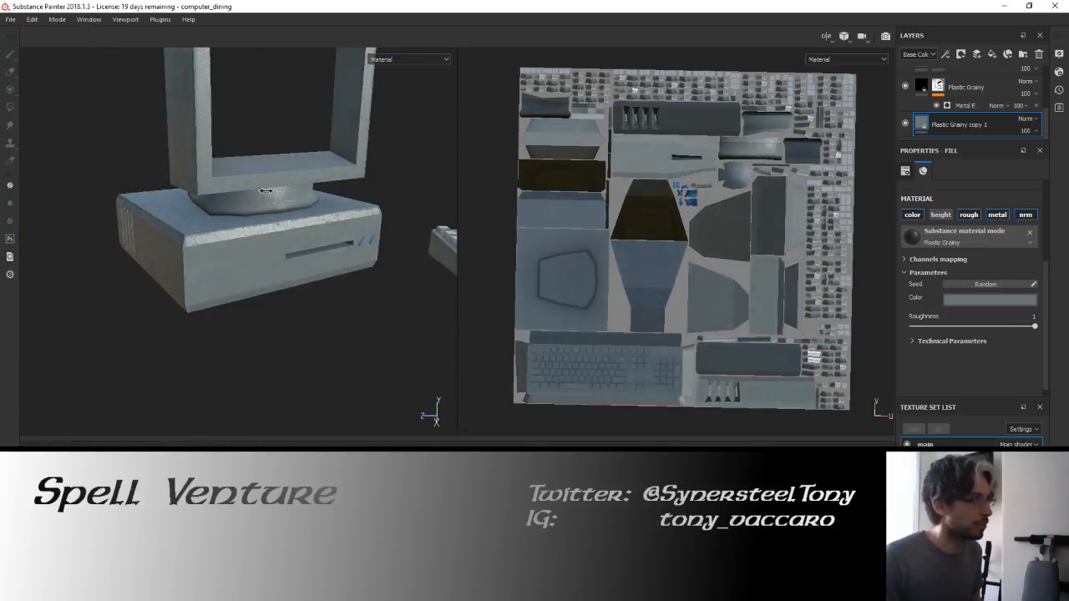
{"action": "scroll", "coordinate": [264, 196], "scroll_direction": "up", "scroll_amount": 5}
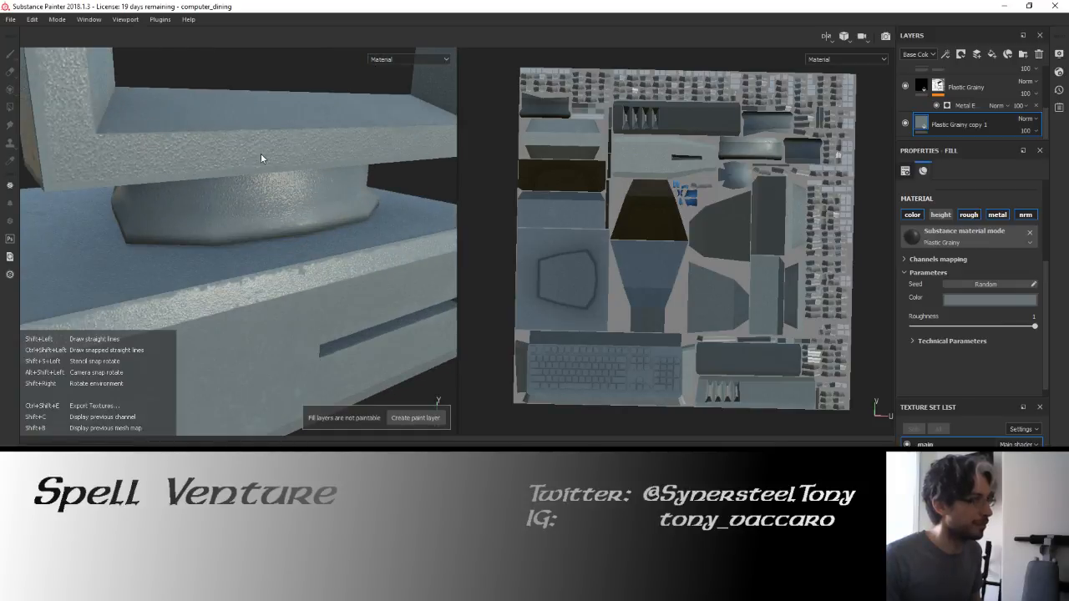
{"action": "left_click_drag", "start_coordinate": [261, 153], "coordinate": [211, 171], "text": "alt"}
{"action": "mouse_move", "coordinate": [212, 171]}
{"action": "right_mouse_down", "text": "shift"}
{"action": "mouse_move", "coordinate": [241, 170]}
{"action": "mouse_move", "coordinate": [175, 173]}
{"action": "mouse_move", "coordinate": [200, 173]}
{"action": "mouse_move", "coordinate": [214, 157]}
{"action": "right_mouse_up", "text": "shift"}
{"action": "left_click_drag", "start_coordinate": [215, 158], "coordinate": [295, 191], "text": "alt"}
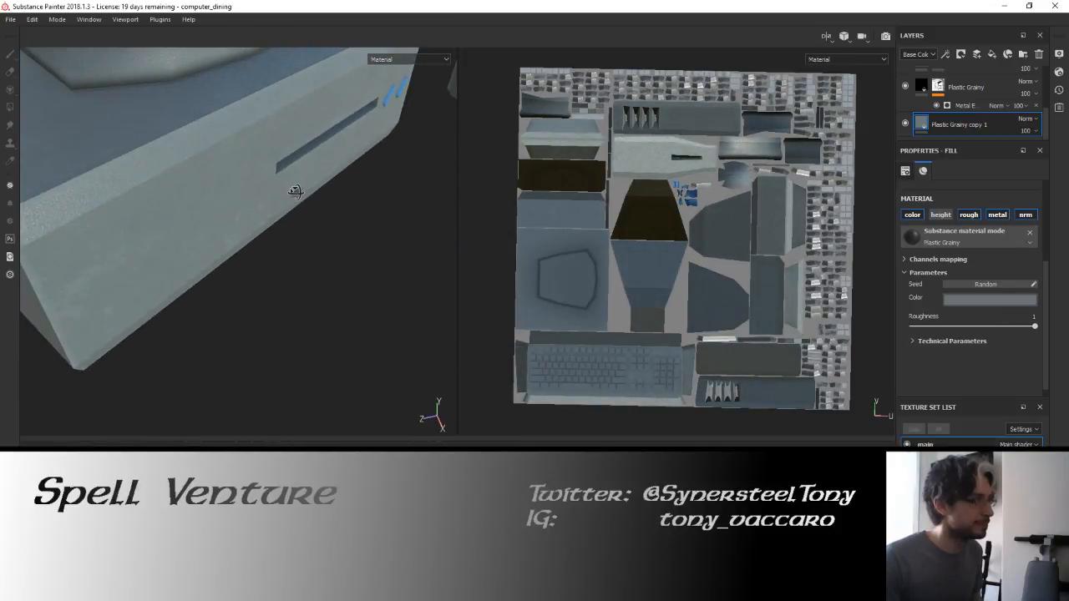
Lighten the Plastic Grainy copy 1 fill color slightly to R 0.427, G 0.465, B 0.479.
{"action": "left_click", "coordinate": [988, 298]}
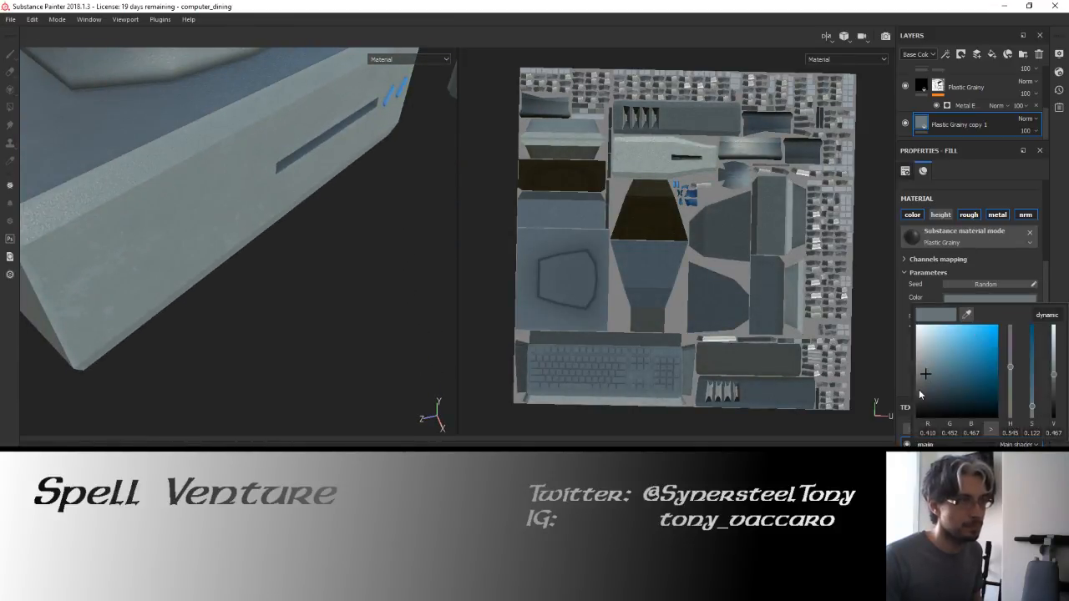
{"action": "left_click_drag", "start_coordinate": [926, 376], "coordinate": [926, 374]}
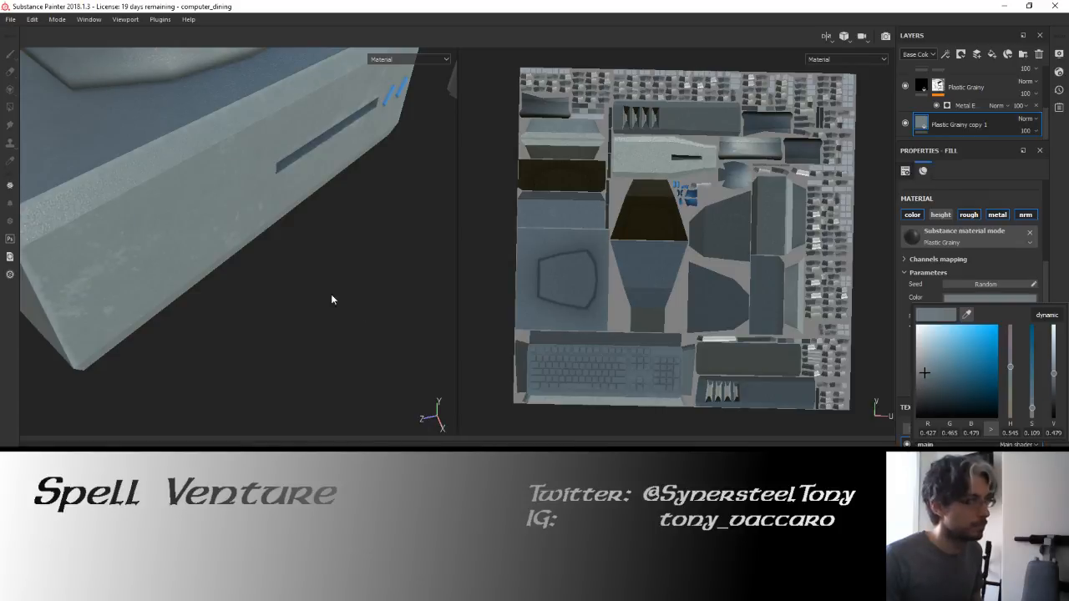
{"action": "left_click", "coordinate": [299, 250]}
{"action": "left_click_drag", "start_coordinate": [298, 251], "coordinate": [299, 235], "text": "alt"}
{"action": "middle_click_drag", "start_coordinate": [299, 235], "coordinate": [276, 247], "text": "alt"}
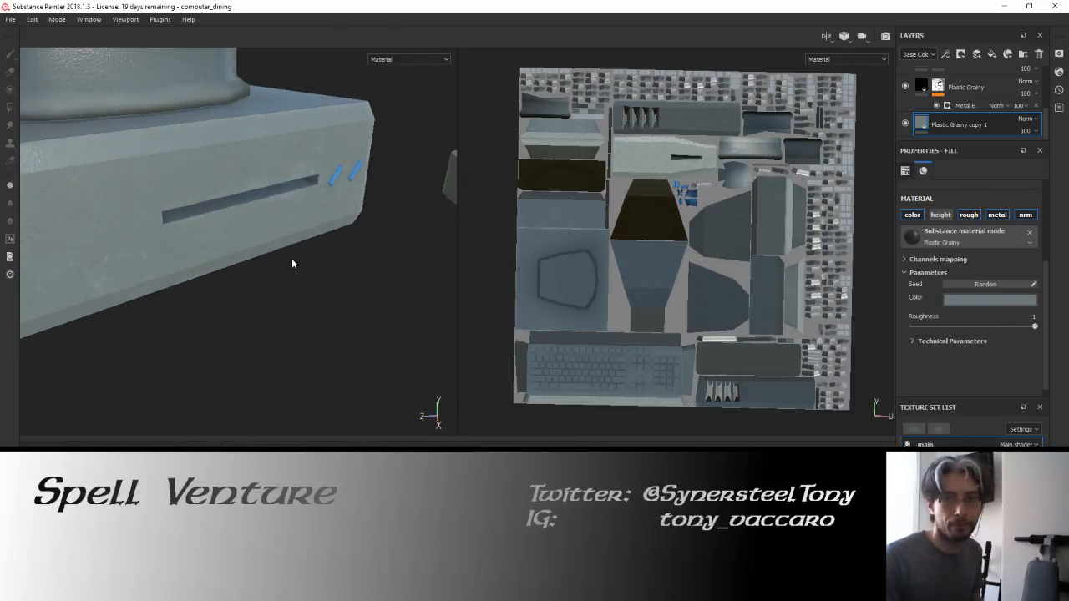
Enlarge the layer list to show the whole stack and select the fingerprints layer.
{"action": "scroll", "coordinate": [296, 251], "scroll_direction": "down", "scroll_amount": 8}
{"action": "left_click_drag", "start_coordinate": [302, 242], "coordinate": [351, 247], "text": "alt"}
{"action": "mouse_move", "coordinate": [254, 249]}
{"action": "left_mouse_down", "text": "alt"}
{"action": "mouse_move", "coordinate": [355, 255]}
{"action": "mouse_move", "coordinate": [305, 271]}
{"action": "mouse_move", "coordinate": [138, 237]}
{"action": "mouse_move", "coordinate": [342, 246]}
{"action": "mouse_move", "coordinate": [372, 259]}
{"action": "mouse_move", "coordinate": [259, 234]}
{"action": "left_mouse_up", "text": "alt"}
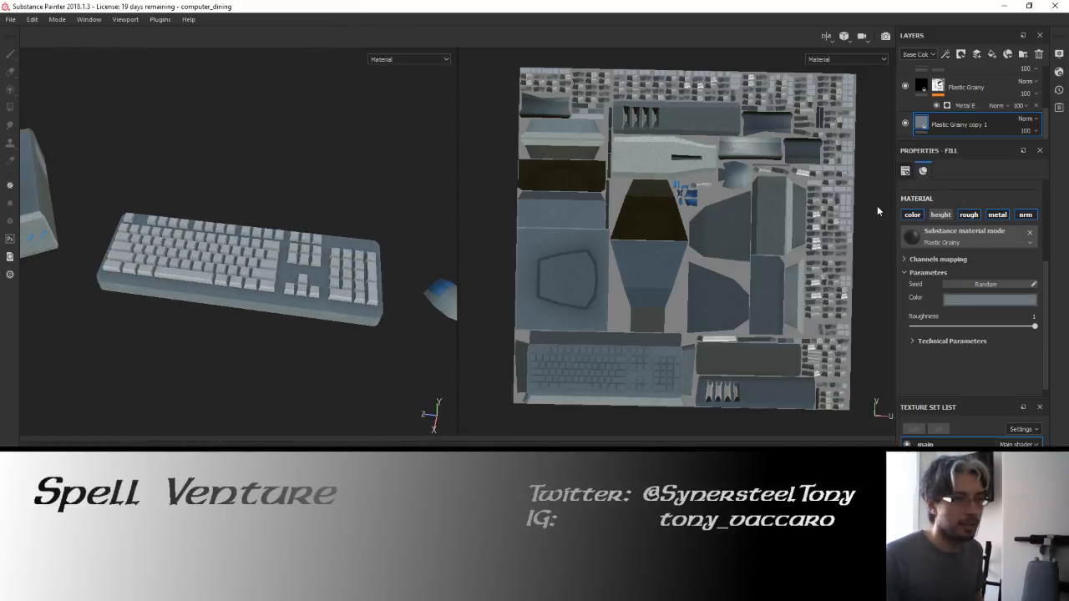
{"action": "scroll", "coordinate": [960, 197], "scroll_direction": "up", "scroll_amount": 2}
{"action": "scroll", "coordinate": [961, 125], "scroll_direction": "up", "scroll_amount": 3}
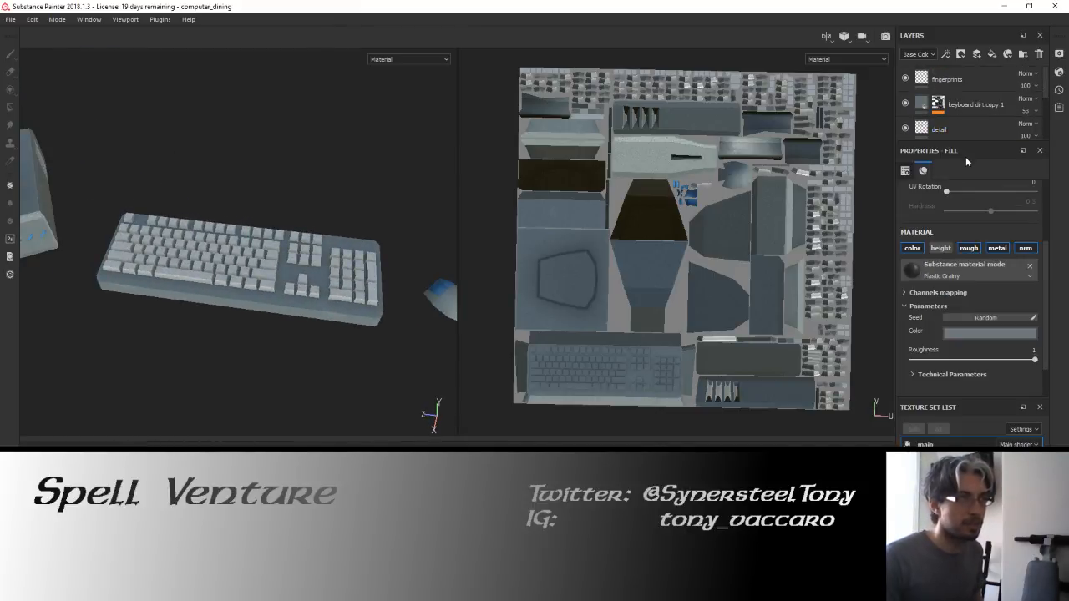
{"action": "left_click_drag", "start_coordinate": [966, 140], "coordinate": [966, 234]}
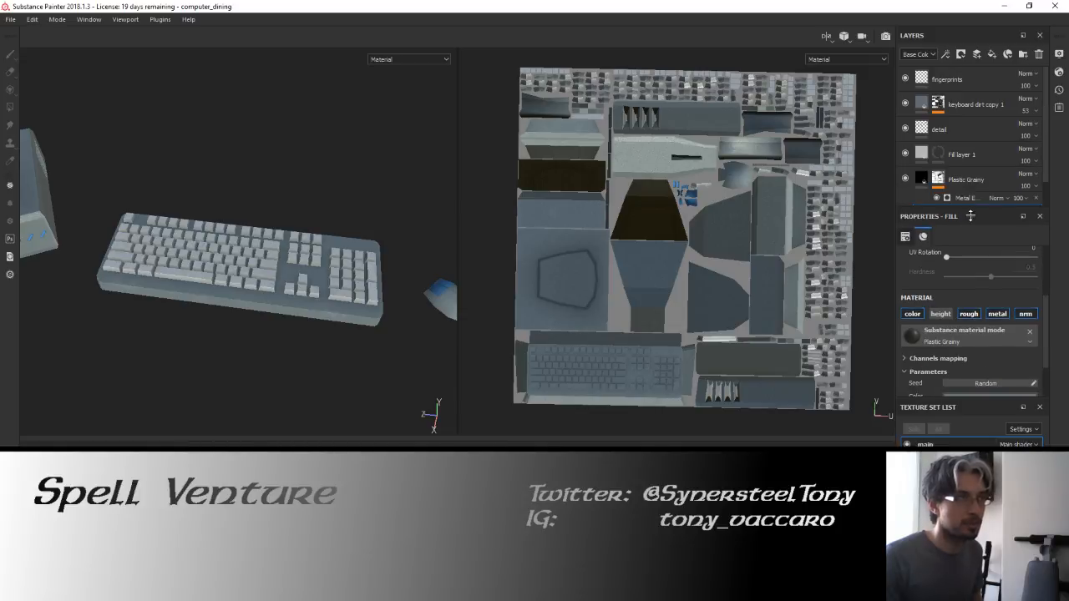
{"action": "left_click", "coordinate": [948, 80]}
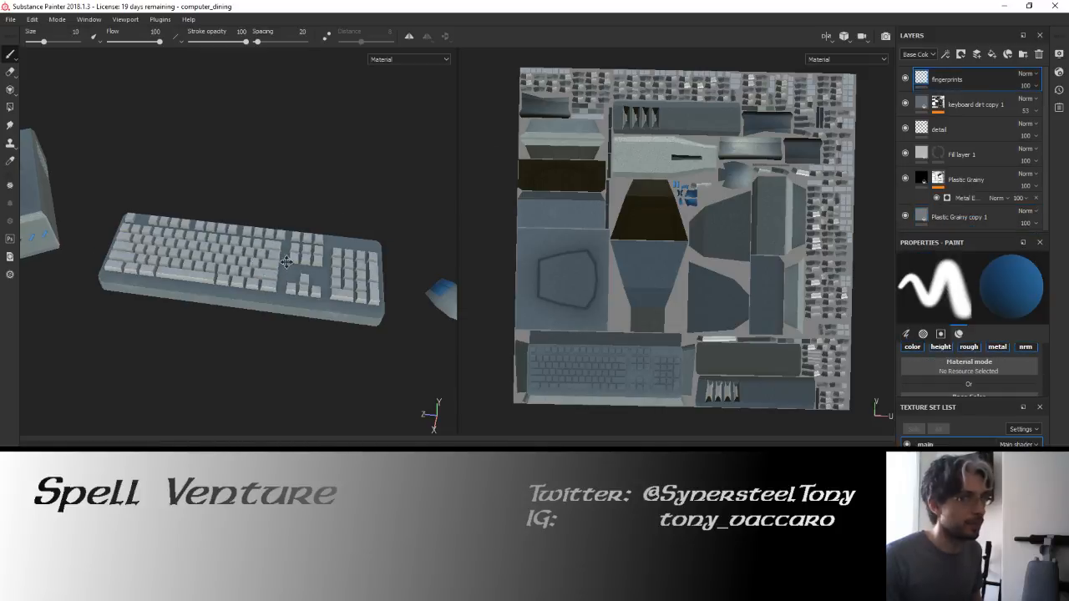
{"action": "middle_click_drag", "start_coordinate": [225, 247], "coordinate": [336, 256], "text": "alt"}
{"action": "left_click_drag", "start_coordinate": [337, 255], "coordinate": [304, 244], "text": "alt"}
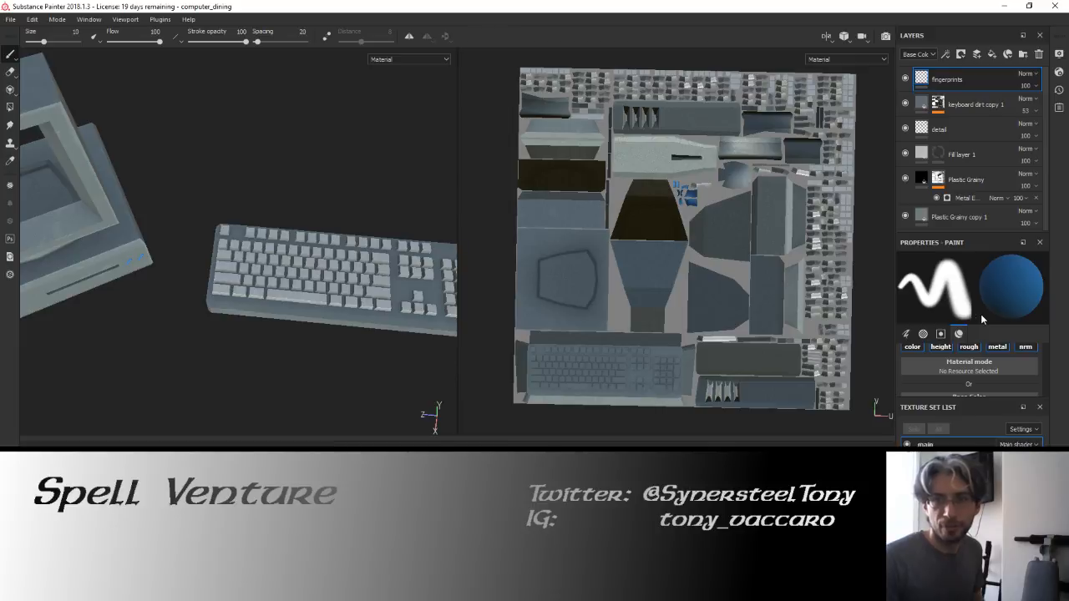
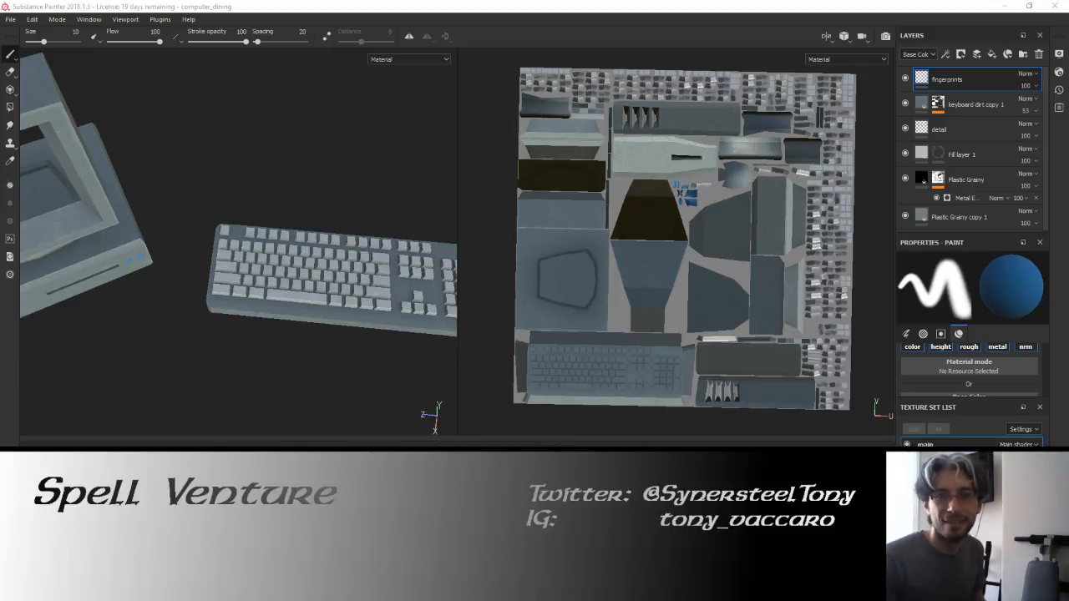
Select the mask of the keyboard dirt copy 1 layer for polygon filling, with the keyboard in close view.
{"action": "scroll", "coordinate": [255, 227], "scroll_direction": "up", "scroll_amount": 3}
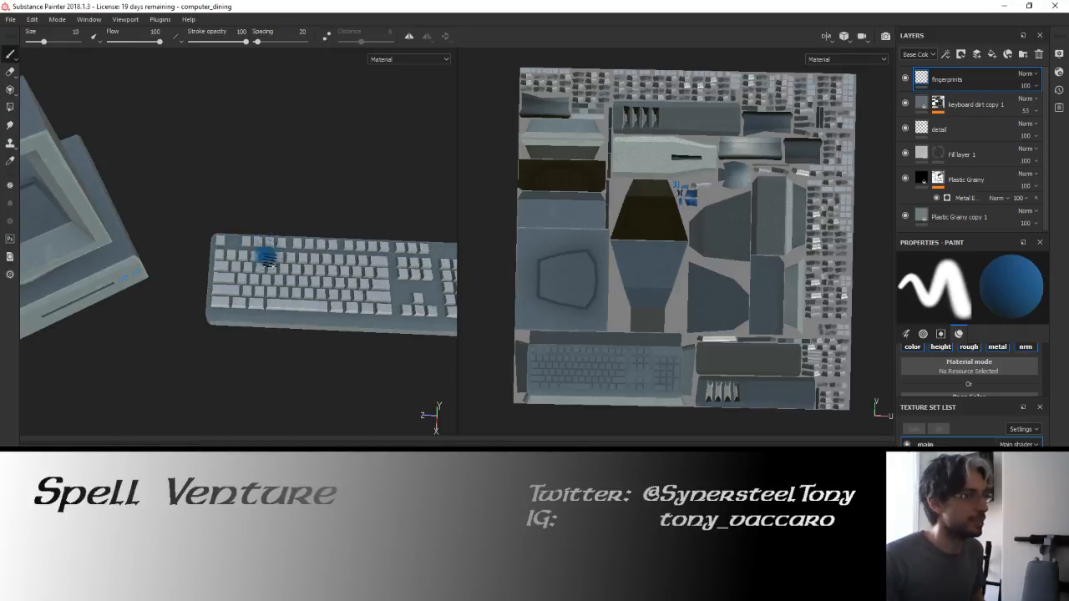
{"action": "scroll", "coordinate": [301, 281], "scroll_direction": "up", "scroll_amount": 2}
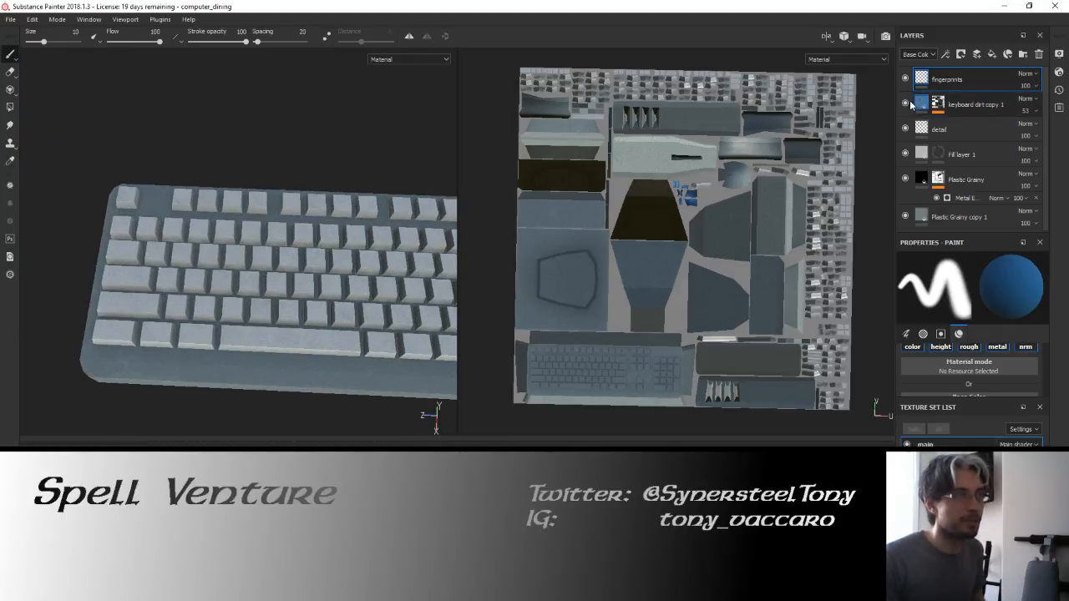
{"action": "left_click", "coordinate": [912, 103]}
{"action": "left_click_drag", "start_coordinate": [287, 236], "coordinate": [245, 211], "text": "alt"}
{"action": "scroll", "coordinate": [246, 212], "scroll_direction": "up", "scroll_amount": 3}
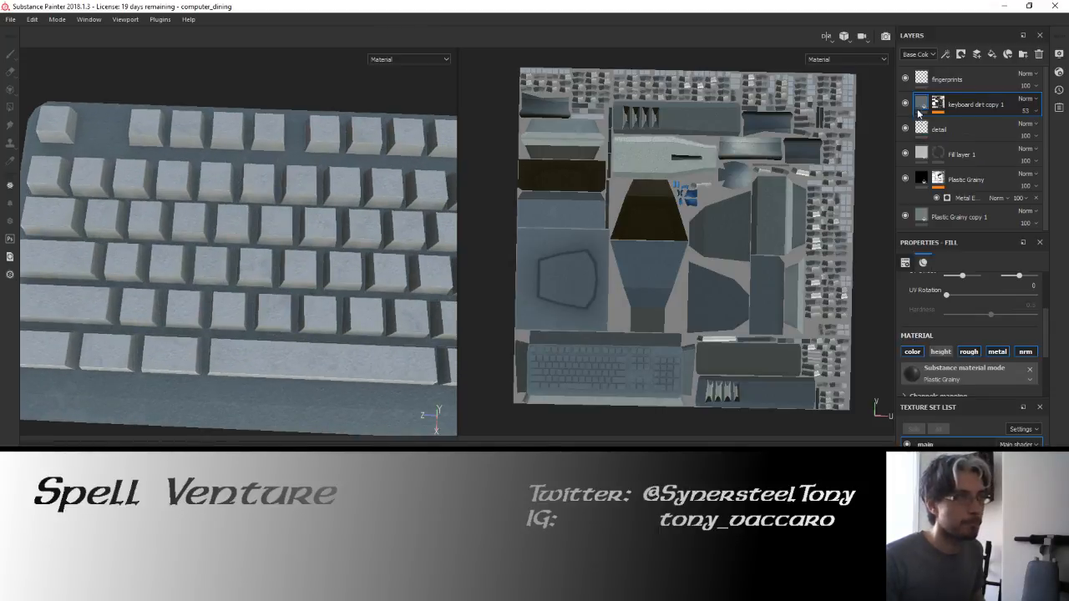
{"action": "left_click", "coordinate": [940, 105]}
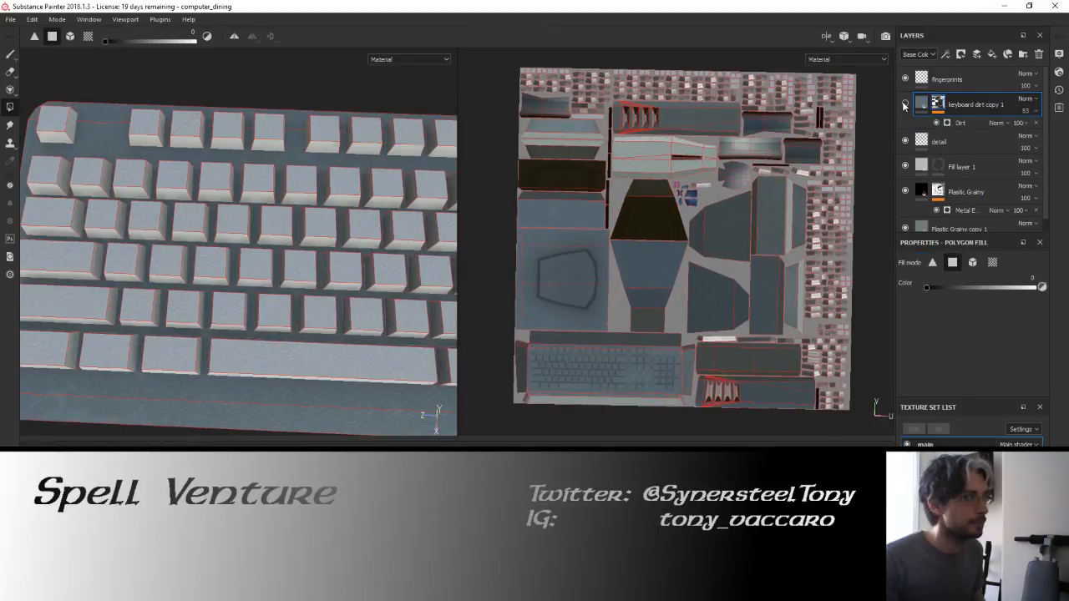
Try a polygon fill with color value 1 on a key in the keyboard dirt mask, and reset the value to 0.
{"action": "left_click_drag", "start_coordinate": [1028, 289], "coordinate": [1043, 289]}
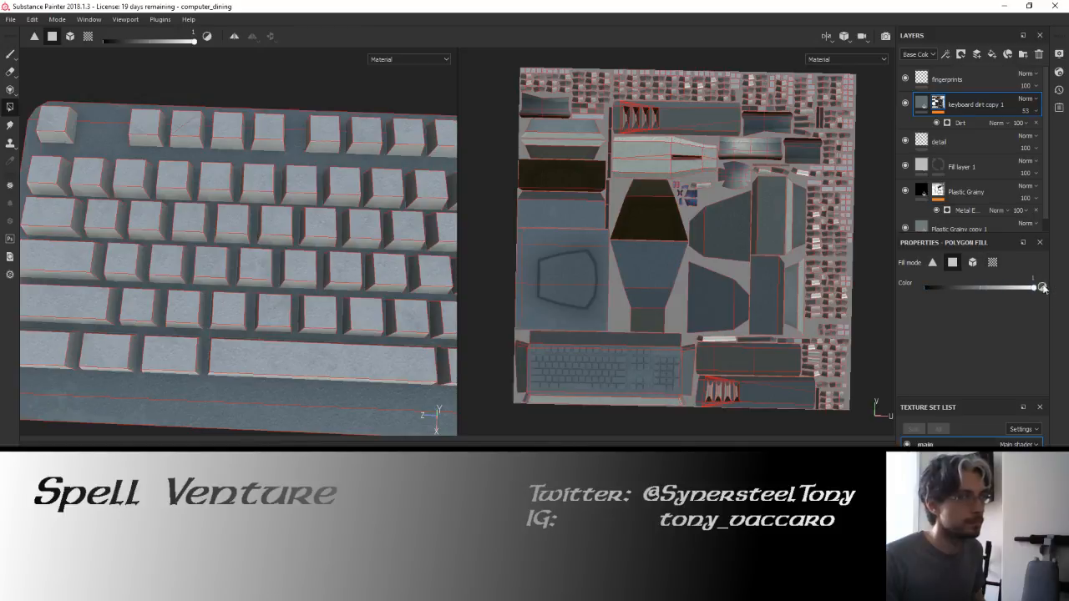
{"action": "left_click_drag", "start_coordinate": [224, 183], "coordinate": [228, 188]}
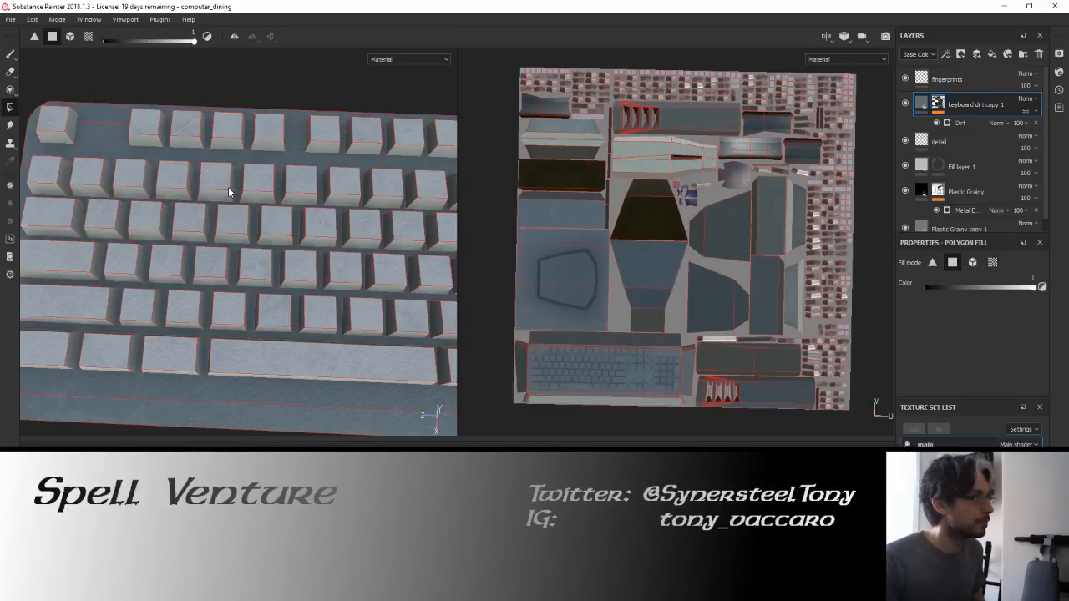
{"action": "middle_click_drag", "start_coordinate": [241, 175], "coordinate": [276, 215], "text": "alt"}
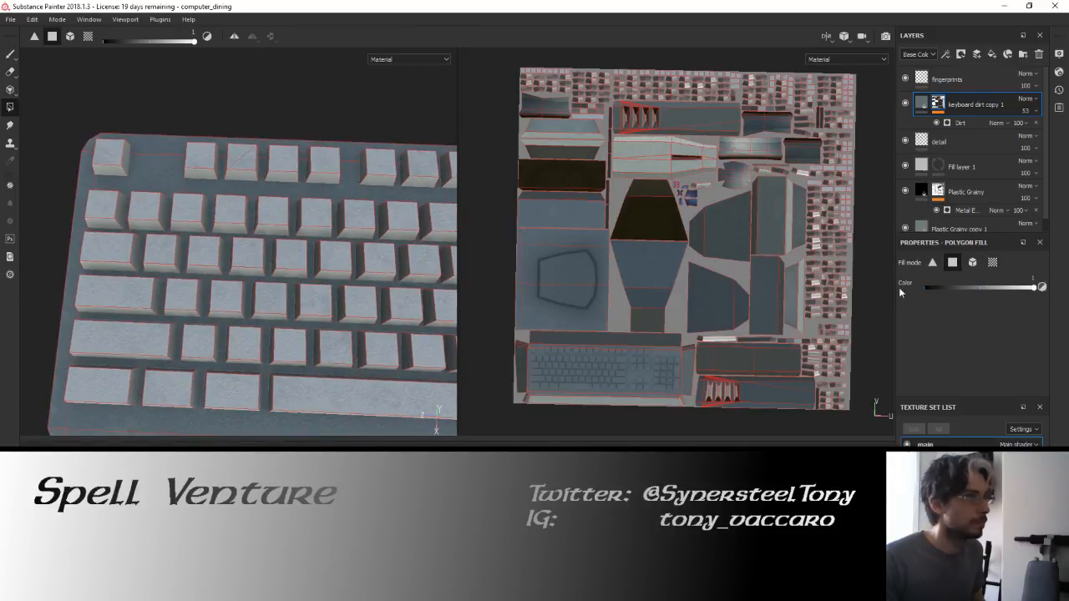
{"action": "left_click_drag", "start_coordinate": [930, 288], "coordinate": [900, 290]}
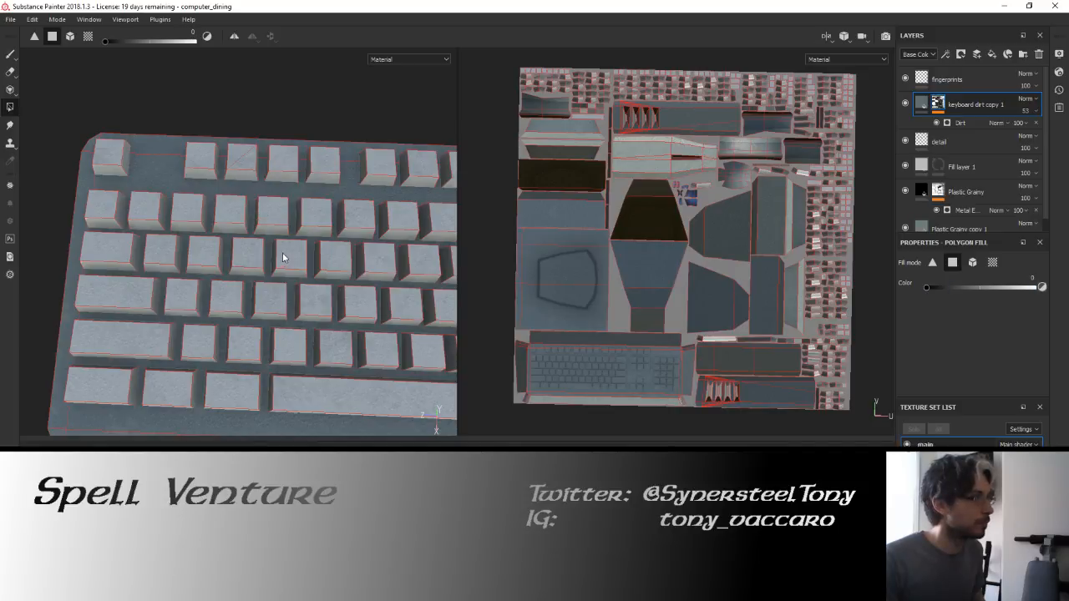
{"action": "scroll", "coordinate": [282, 252], "scroll_direction": "up", "scroll_amount": 5}
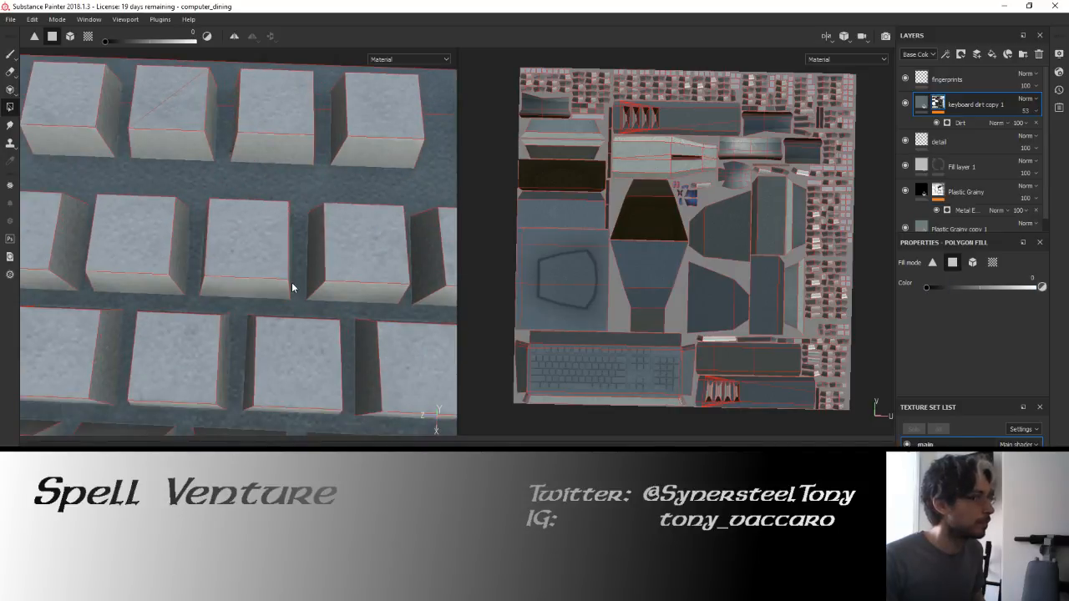
{"action": "scroll", "coordinate": [292, 287], "scroll_direction": "down", "scroll_amount": 3}
{"action": "left_click_drag", "start_coordinate": [260, 202], "coordinate": [327, 219], "text": "alt"}
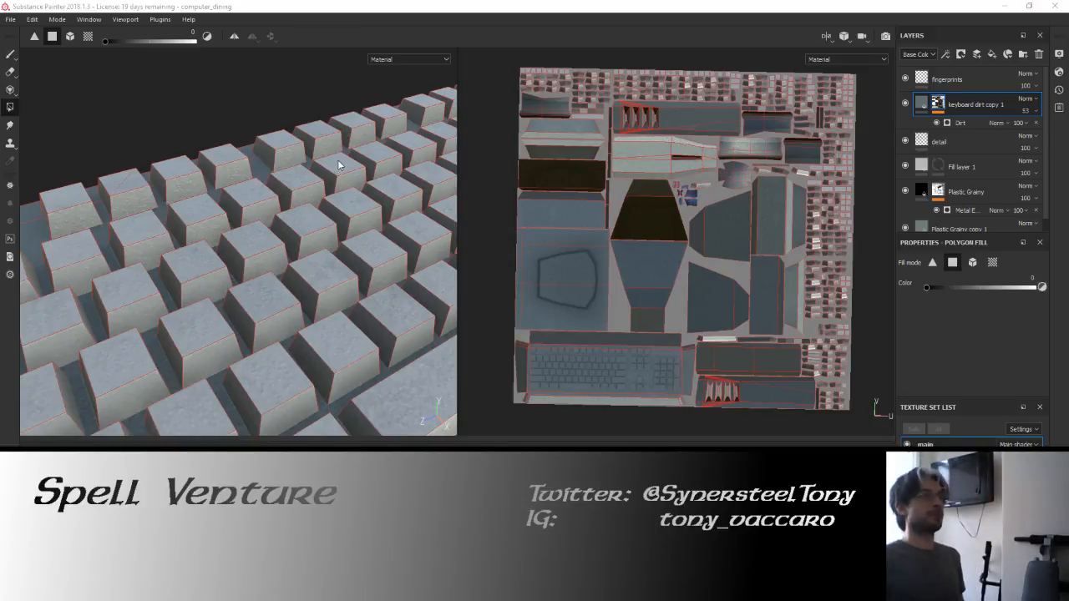
Add a paint effect to the content of the keyboard dirt copy 1 layer.
{"action": "left_click", "coordinate": [922, 103]}
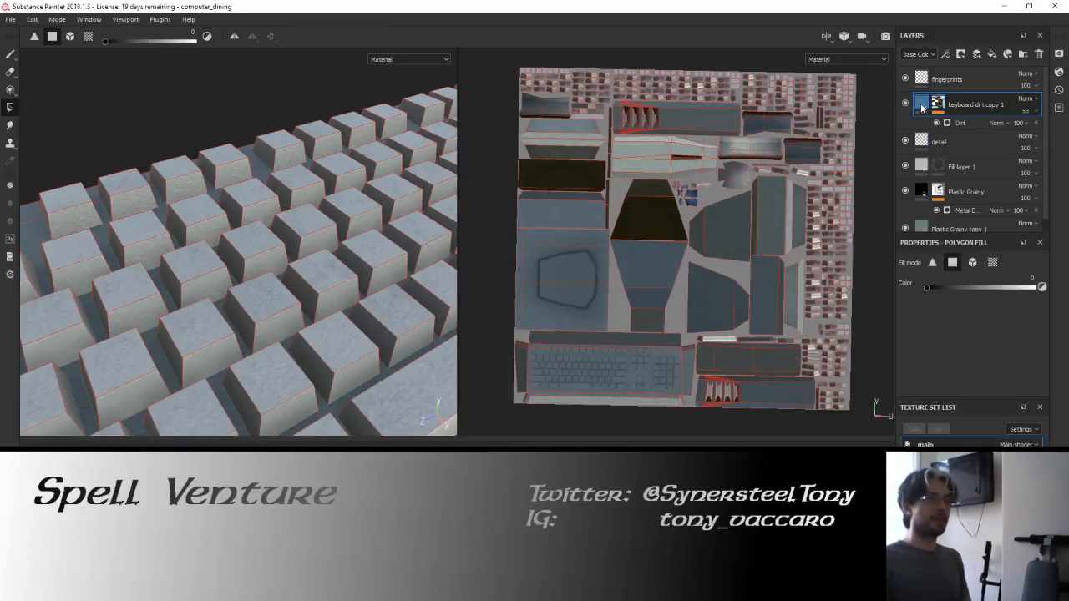
{"action": "right_click", "coordinate": [922, 104]}
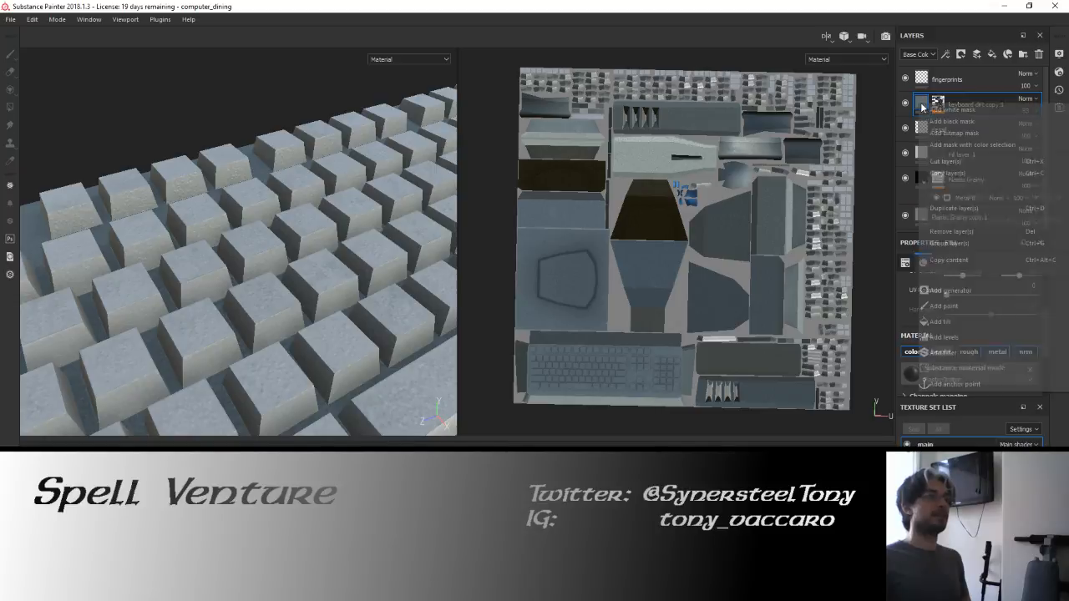
{"action": "left_click", "coordinate": [943, 306]}
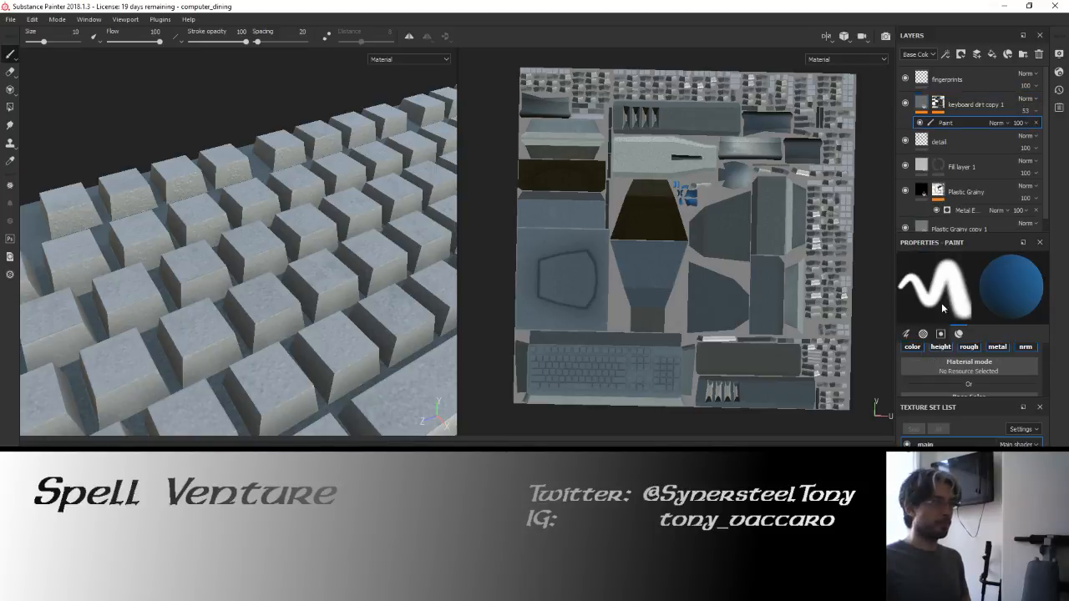
{"action": "mouse_move", "coordinate": [251, 246]}
{"action": "left_mouse_down", "text": "alt"}
{"action": "mouse_move", "coordinate": [242, 248]}
{"action": "mouse_move", "coordinate": [250, 233]}
{"action": "mouse_move", "coordinate": [243, 244]}
{"action": "mouse_move", "coordinate": [380, 182]}
{"action": "left_mouse_up", "text": "alt"}
{"action": "key", "text": "ctrl+z"}
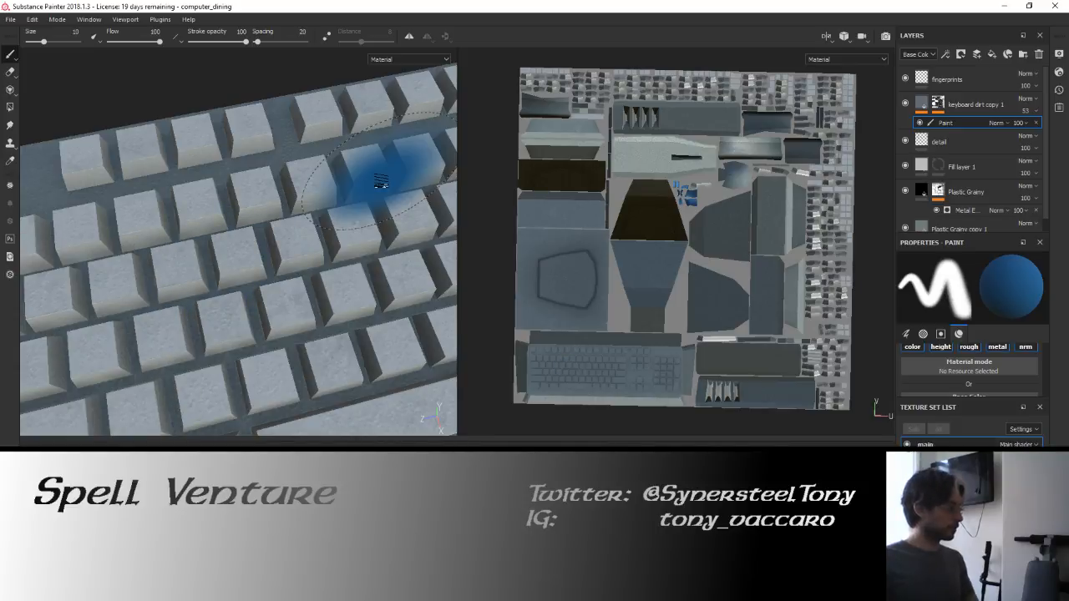
Try painting blue strokes over the keyboard in the content paint effect of keyboard dirt copy 1, and undo the last stroke.
{"action": "left_click_drag", "start_coordinate": [380, 183], "coordinate": [368, 179]}
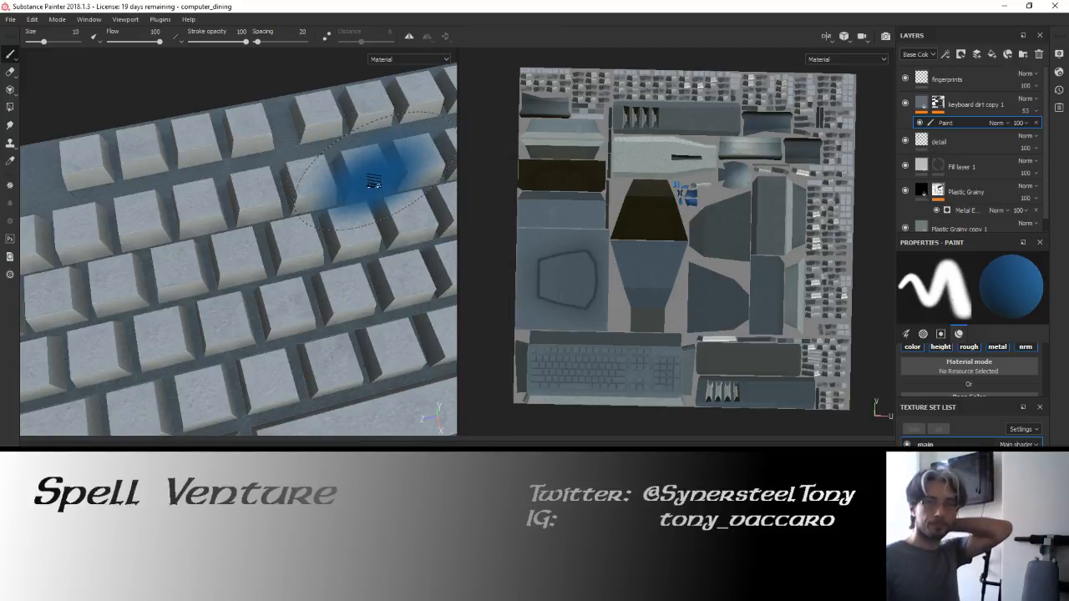
{"action": "left_click", "coordinate": [936, 104]}
{"action": "left_click", "coordinate": [936, 106]}
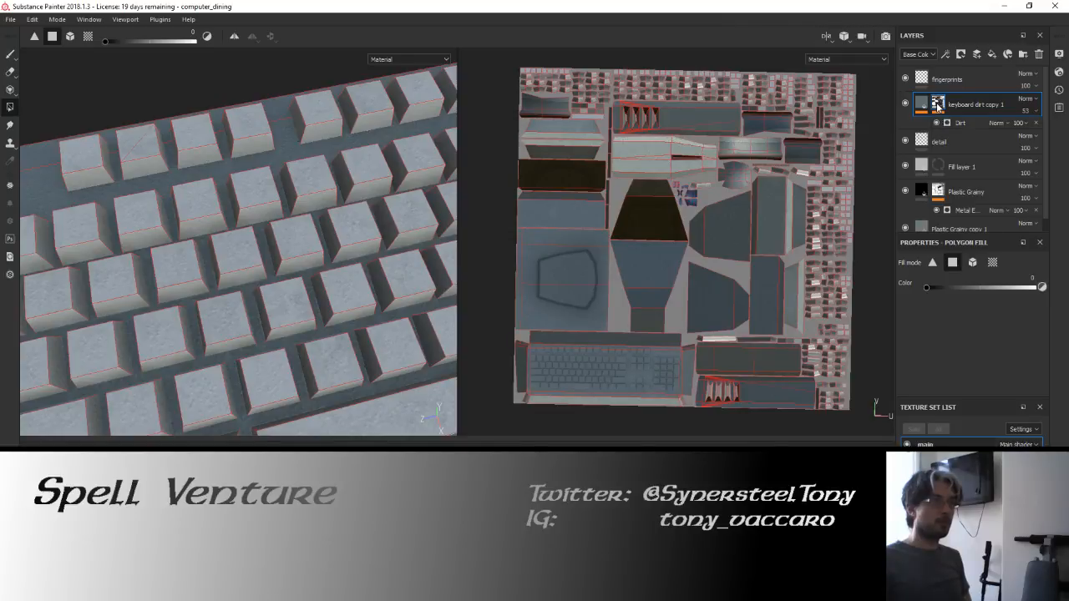
{"action": "left_click", "coordinate": [921, 102]}
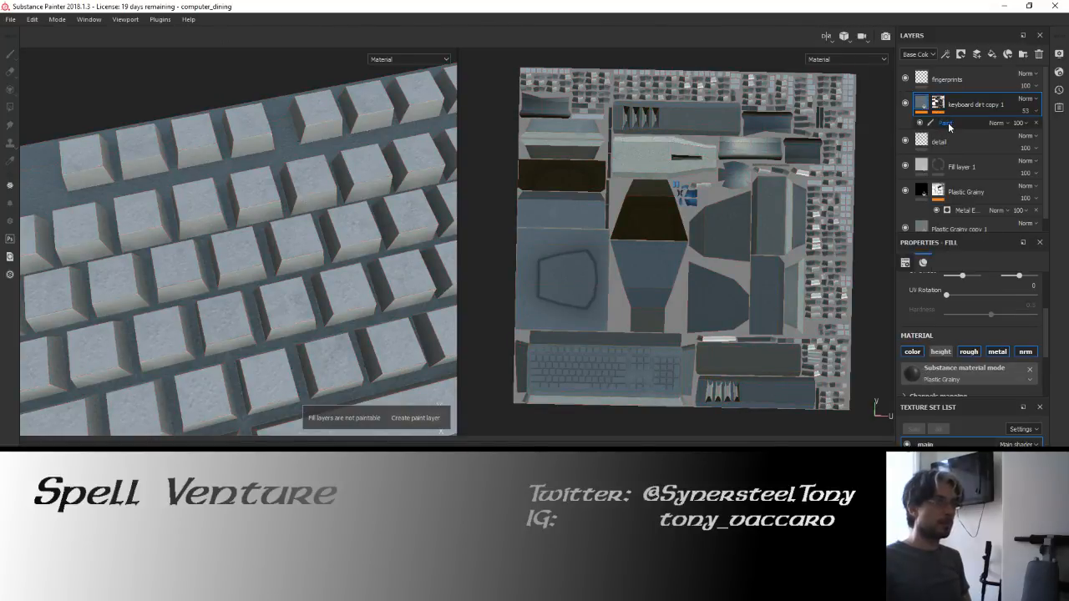
{"action": "left_click", "coordinate": [946, 123]}
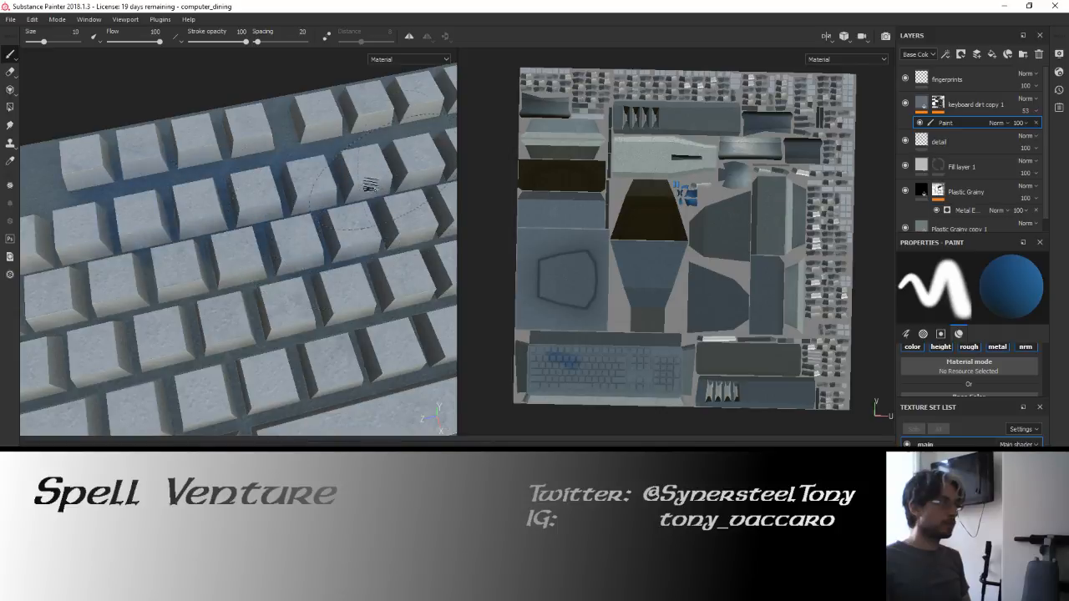
{"action": "mouse_move", "coordinate": [370, 184]}
{"action": "left_mouse_down"}
{"action": "mouse_move", "coordinate": [187, 281]}
{"action": "mouse_move", "coordinate": [377, 299]}
{"action": "mouse_move", "coordinate": [301, 256]}
{"action": "mouse_move", "coordinate": [278, 210]}
{"action": "mouse_move", "coordinate": [338, 234]}
{"action": "mouse_move", "coordinate": [338, 247]}
{"action": "mouse_move", "coordinate": [331, 237]}
{"action": "left_mouse_up"}
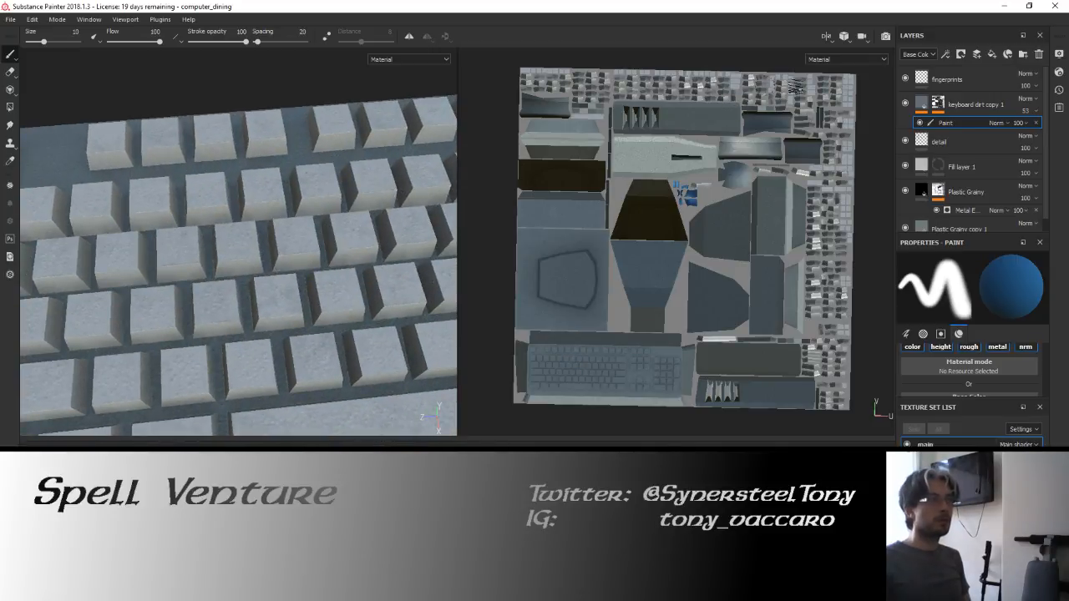
{"action": "left_click_drag", "start_coordinate": [182, 223], "coordinate": [202, 165]}
{"action": "mouse_move", "coordinate": [781, 82]}
{"action": "left_mouse_down"}
{"action": "mouse_move", "coordinate": [835, 103]}
{"action": "mouse_move", "coordinate": [846, 268]}
{"action": "left_mouse_up"}
{"action": "key", "text": "ctrl+z"}
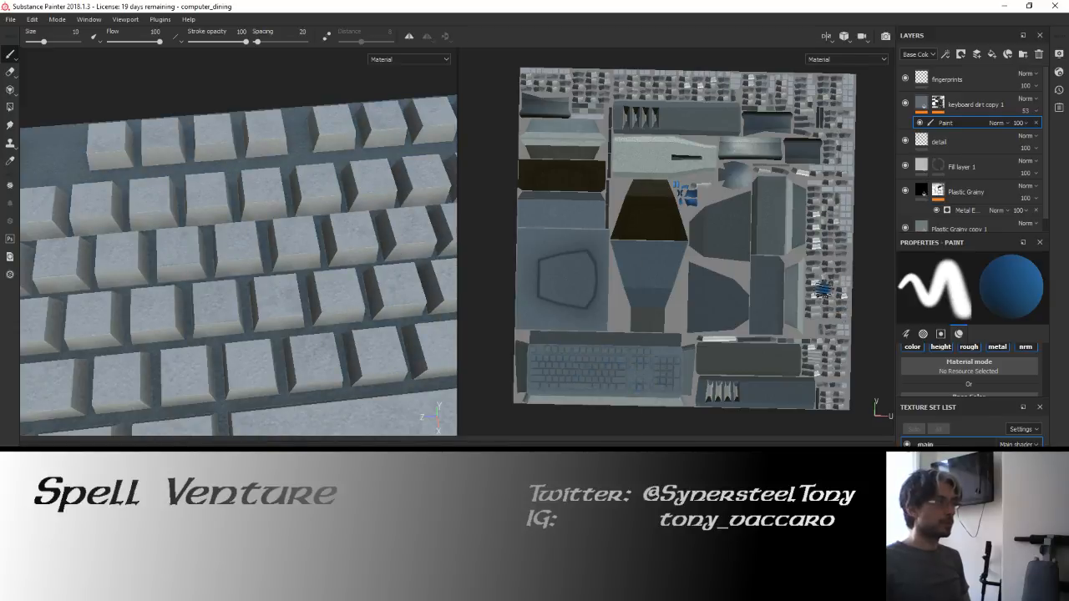
Set the paint brush's base color to black for the paint effect on keyboard dirt copy 1.
{"action": "scroll", "coordinate": [983, 370], "scroll_direction": "down", "scroll_amount": 5}
{"action": "scroll", "coordinate": [981, 365], "scroll_direction": "up", "scroll_amount": 2}
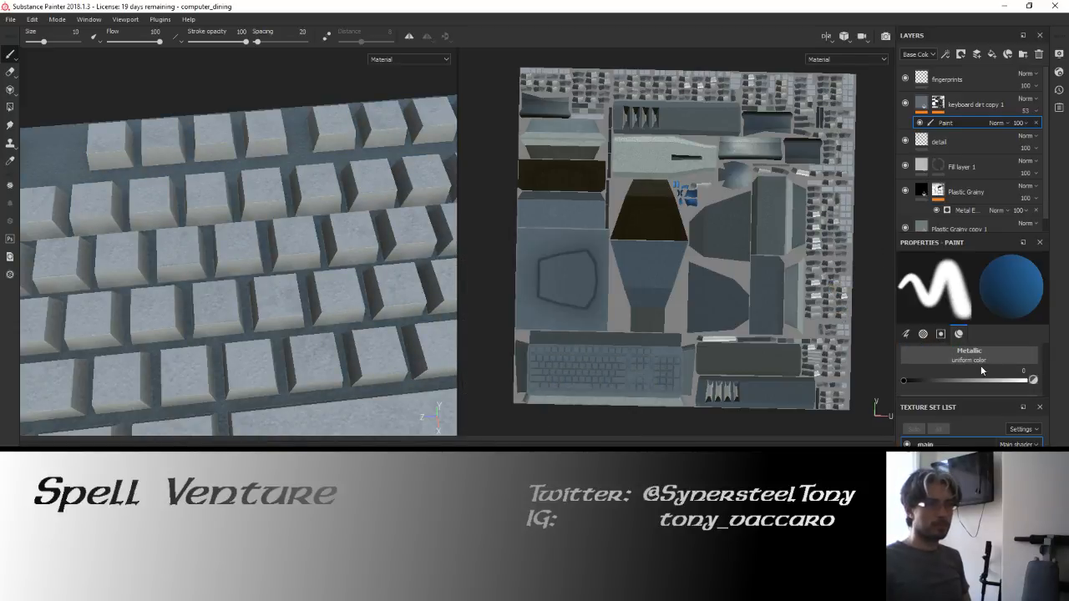
{"action": "left_click", "coordinate": [981, 364]}
{"action": "left_click_drag", "start_coordinate": [968, 410], "coordinate": [935, 480]}
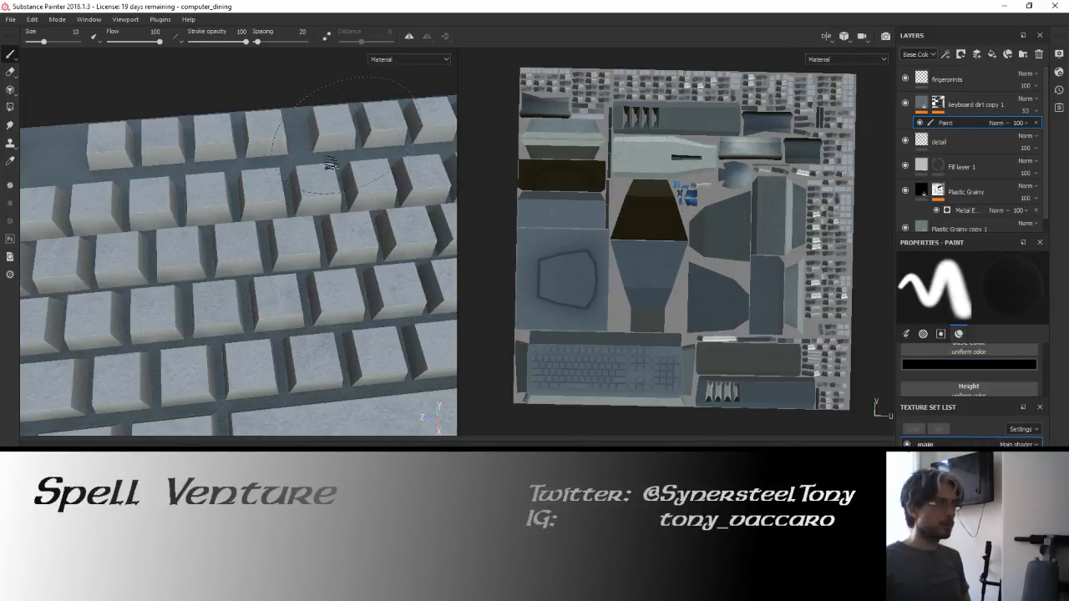
Try a black brush stroke across the upper row of keys in the paint effect, and undo it.
{"action": "mouse_move", "coordinate": [325, 168]}
{"action": "left_mouse_down"}
{"action": "mouse_move", "coordinate": [374, 235]}
{"action": "mouse_move", "coordinate": [382, 226]}
{"action": "mouse_move", "coordinate": [160, 198]}
{"action": "mouse_move", "coordinate": [292, 137]}
{"action": "mouse_move", "coordinate": [343, 129]}
{"action": "mouse_move", "coordinate": [308, 128]}
{"action": "mouse_move", "coordinate": [463, 150]}
{"action": "mouse_move", "coordinate": [137, 176]}
{"action": "left_mouse_up"}
{"action": "key", "text": "ctrl+z"}
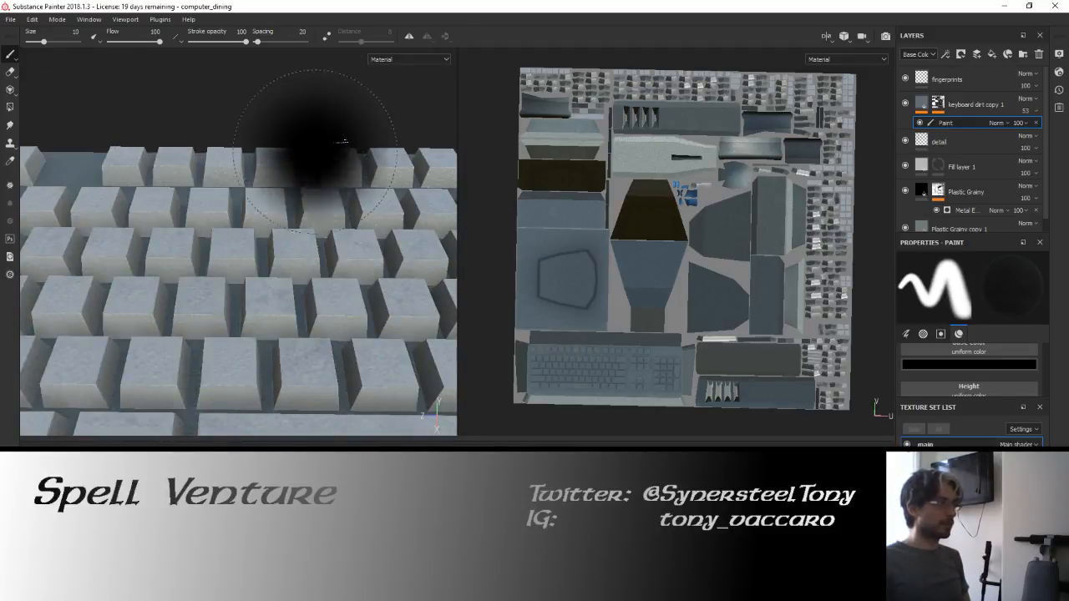
{"action": "left_click_drag", "start_coordinate": [316, 148], "coordinate": [385, 182], "text": "alt"}
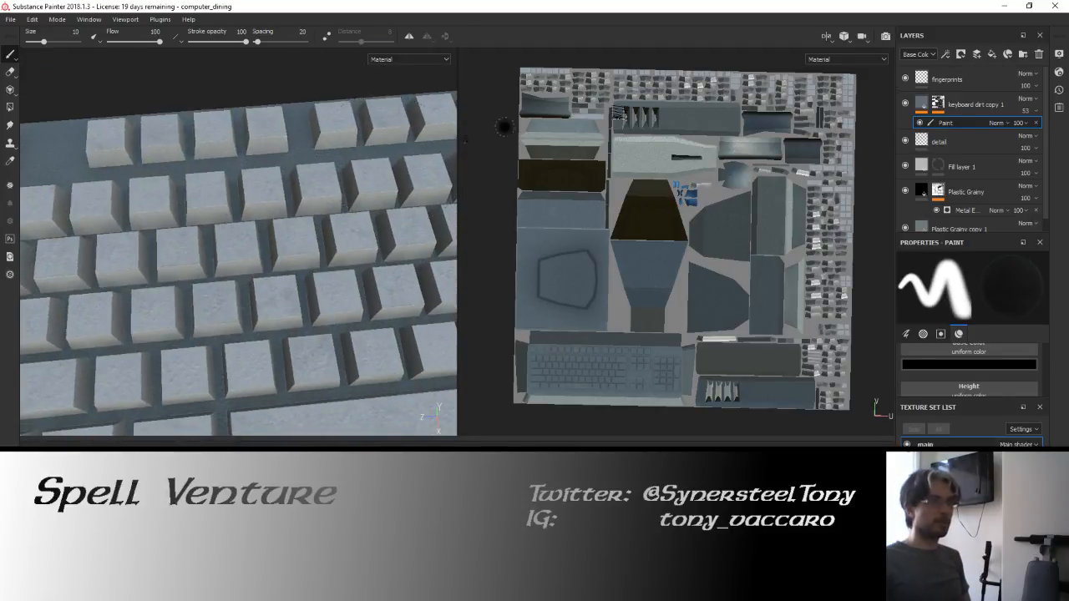
Hide and show the keyboard dirt copy 1 layer to compare the keys with and without its dirt.
{"action": "left_click", "coordinate": [922, 103]}
{"action": "left_click", "coordinate": [907, 104]}
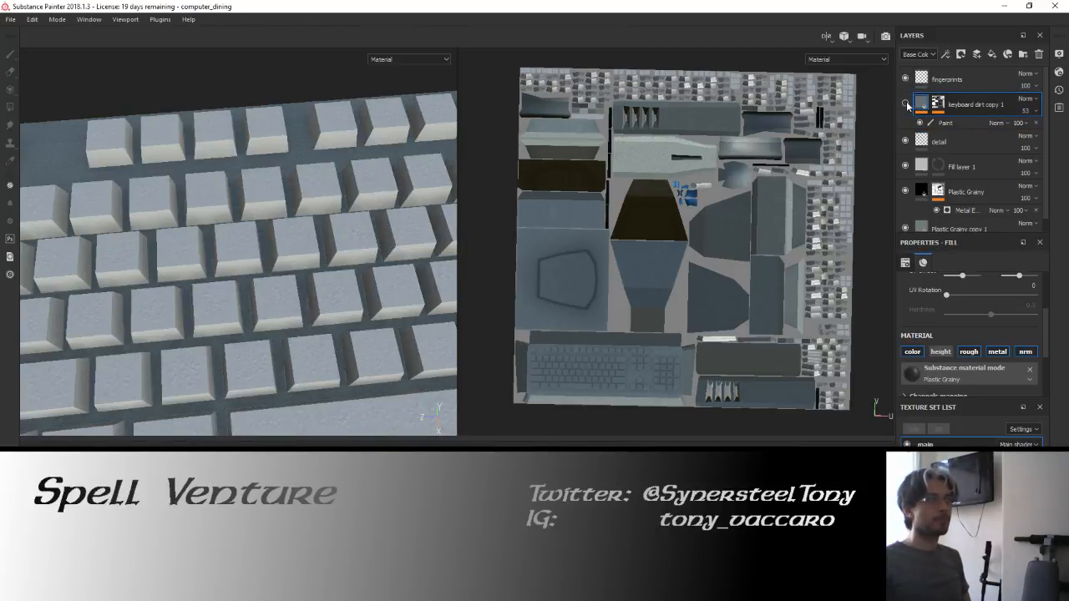
{"action": "left_click", "coordinate": [907, 105]}
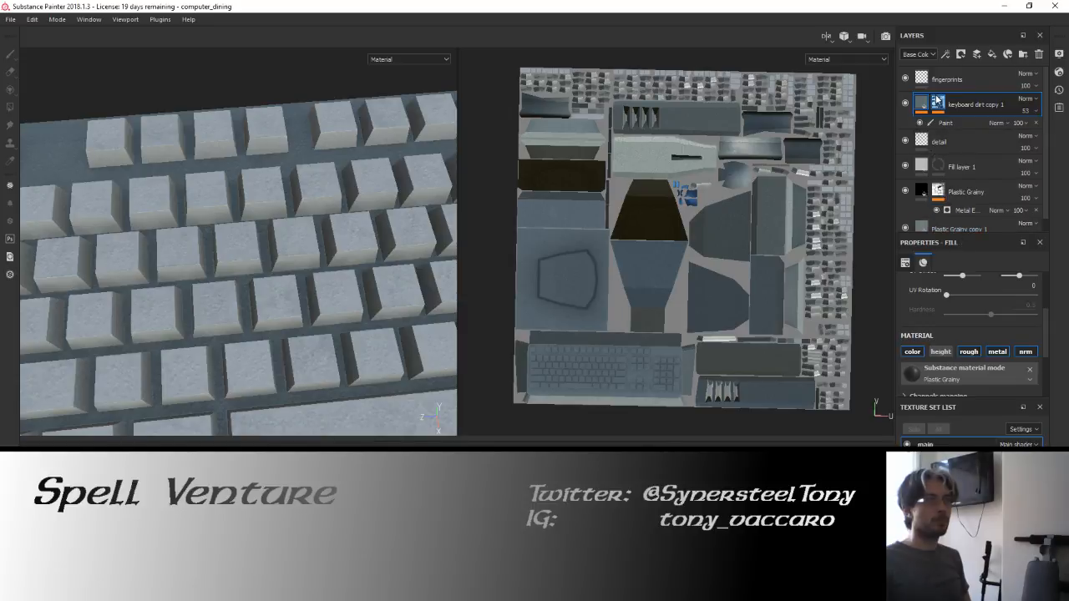
Add a paint layer above keyboard dirt copy 1, hide the fingerprints layer, and undo the last test stroke.
{"action": "left_click", "coordinate": [978, 55]}
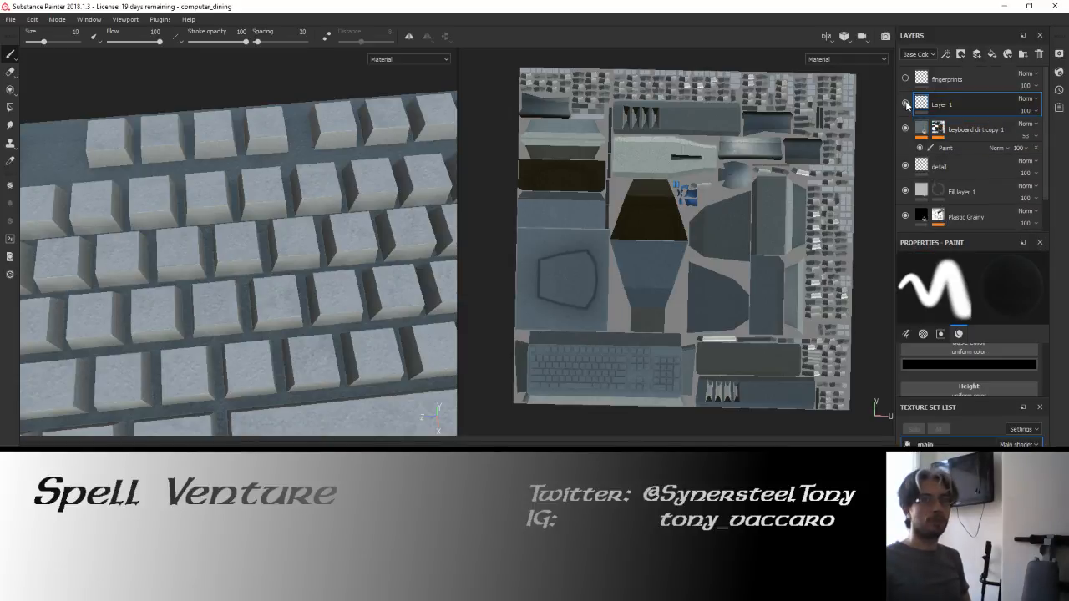
{"action": "mouse_move", "coordinate": [280, 211]}
{"action": "left_mouse_down", "text": "alt"}
{"action": "mouse_move", "coordinate": [316, 191]}
{"action": "mouse_move", "coordinate": [326, 200]}
{"action": "mouse_move", "coordinate": [242, 205]}
{"action": "mouse_move", "coordinate": [393, 175]}
{"action": "mouse_move", "coordinate": [288, 296]}
{"action": "left_mouse_up", "text": "alt"}
{"action": "key", "text": "ctrl+z"}
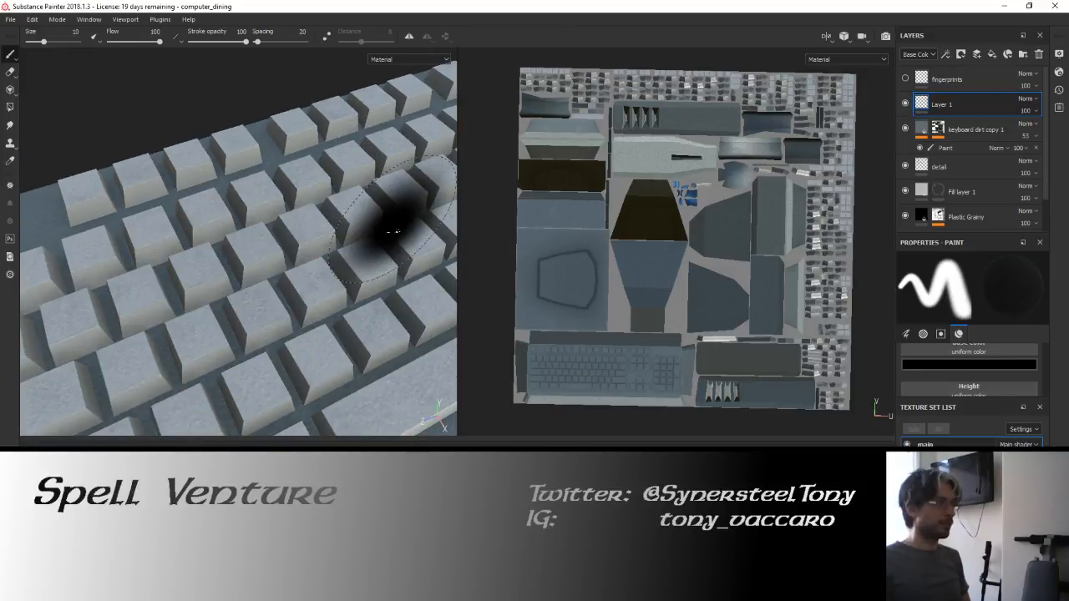
Undo the last paint change and set the brush's base color to a light grey.
{"action": "left_click_drag", "start_coordinate": [375, 192], "coordinate": [354, 206], "text": "alt"}
{"action": "key", "text": "ctrl+z"}
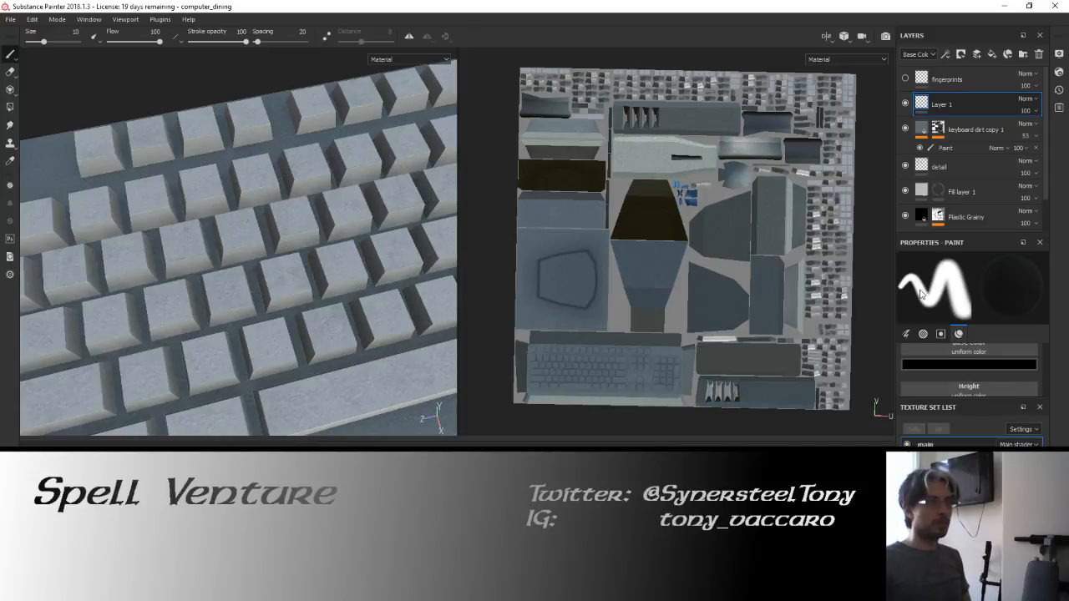
{"action": "left_click", "coordinate": [979, 372]}
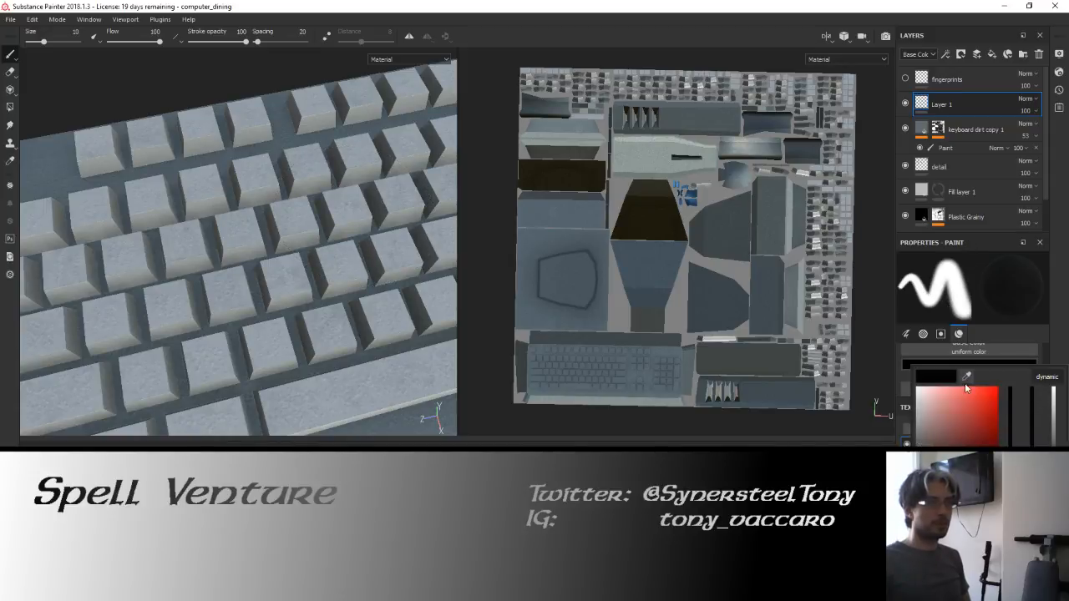
{"action": "left_click", "coordinate": [922, 422]}
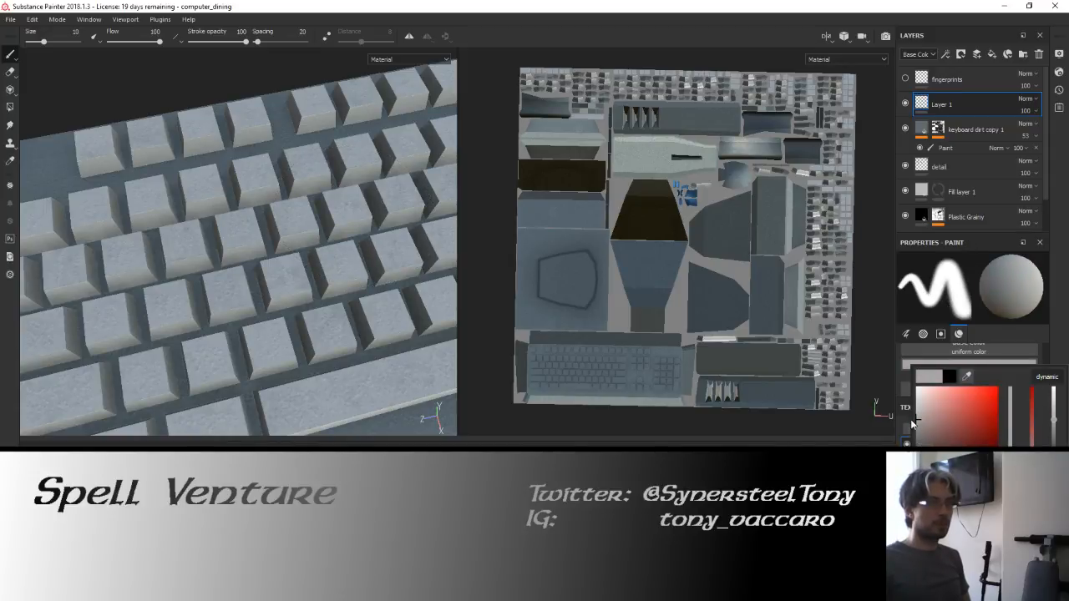
Lower the brush material's roughness to 0.1289.
{"action": "scroll", "coordinate": [986, 382], "scroll_direction": "down", "scroll_amount": 3}
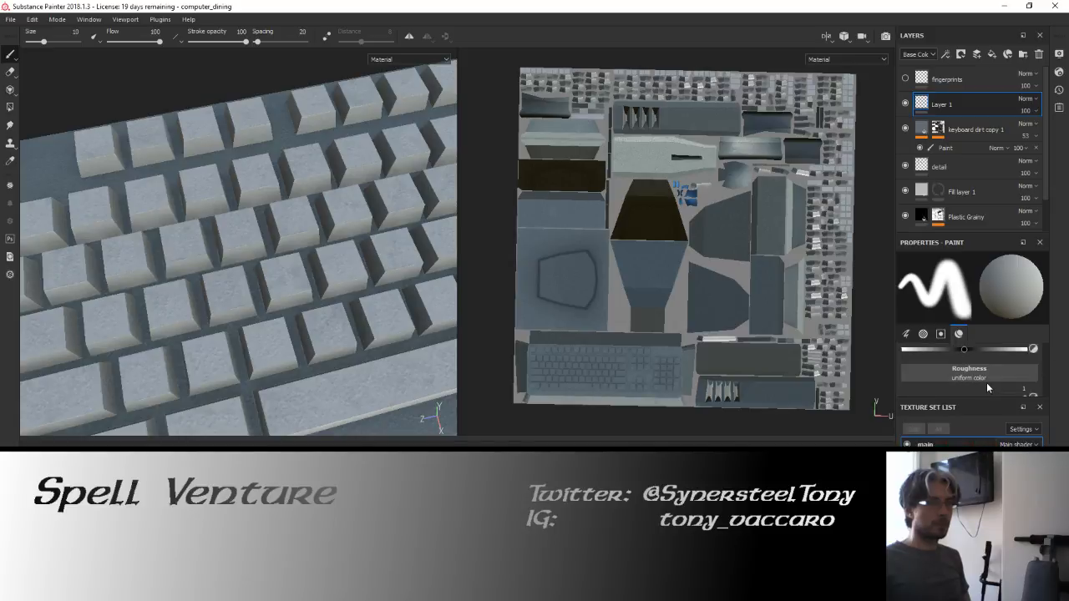
{"action": "left_click_drag", "start_coordinate": [1026, 365], "coordinate": [892, 366]}
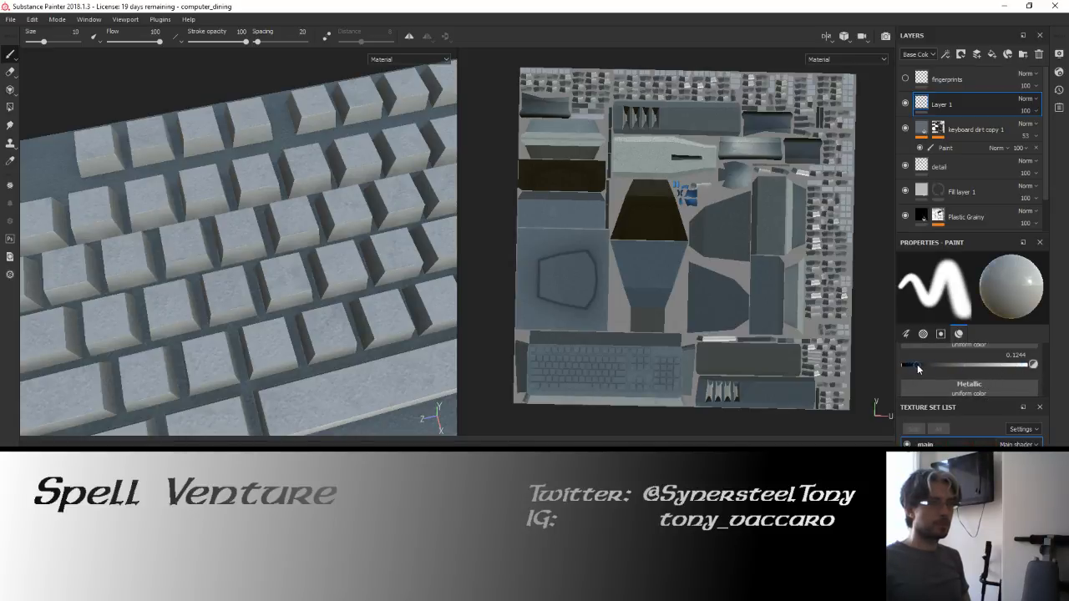
{"action": "left_click_drag", "start_coordinate": [918, 368], "coordinate": [919, 368]}
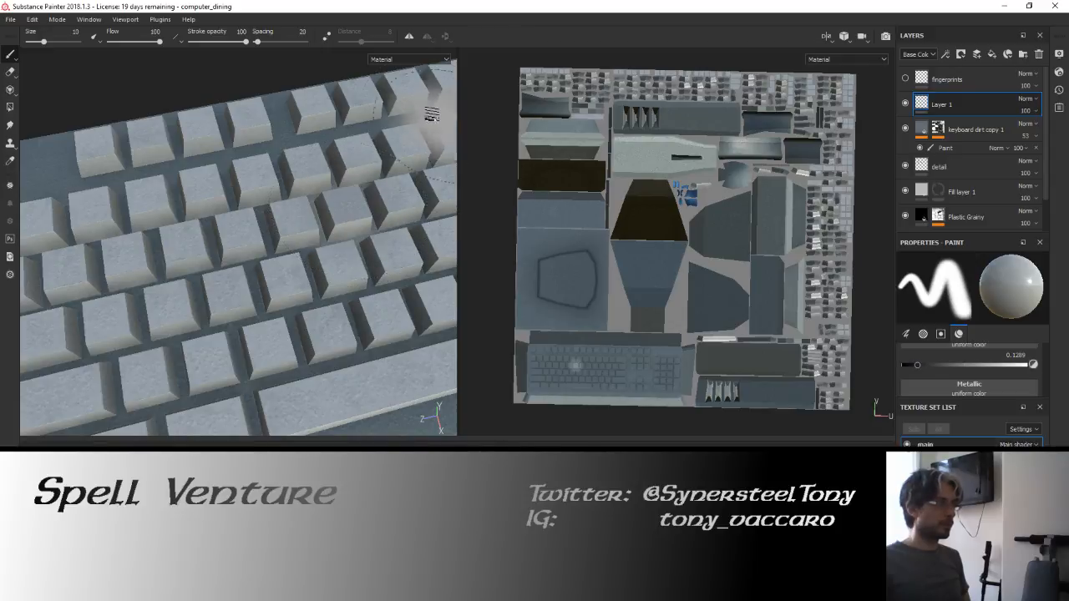
Start a quick mask with polygon fill and mask the keyboard case's top surface and its left-end bevel.
{"action": "left_click_drag", "start_coordinate": [432, 112], "coordinate": [224, 126], "text": "alt"}
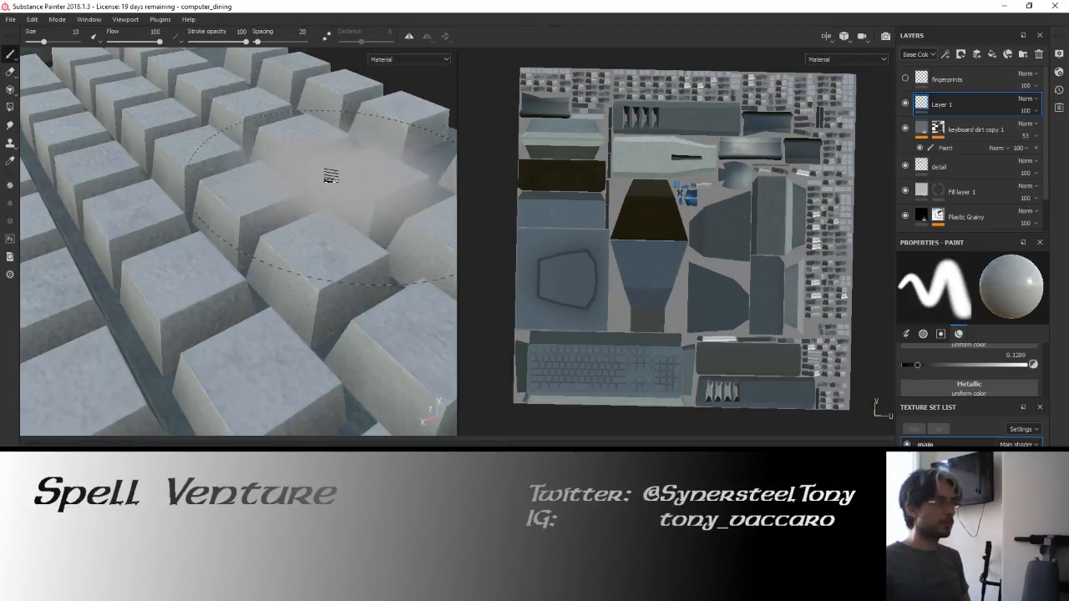
{"action": "left_click_drag", "start_coordinate": [215, 177], "coordinate": [388, 161], "text": "alt"}
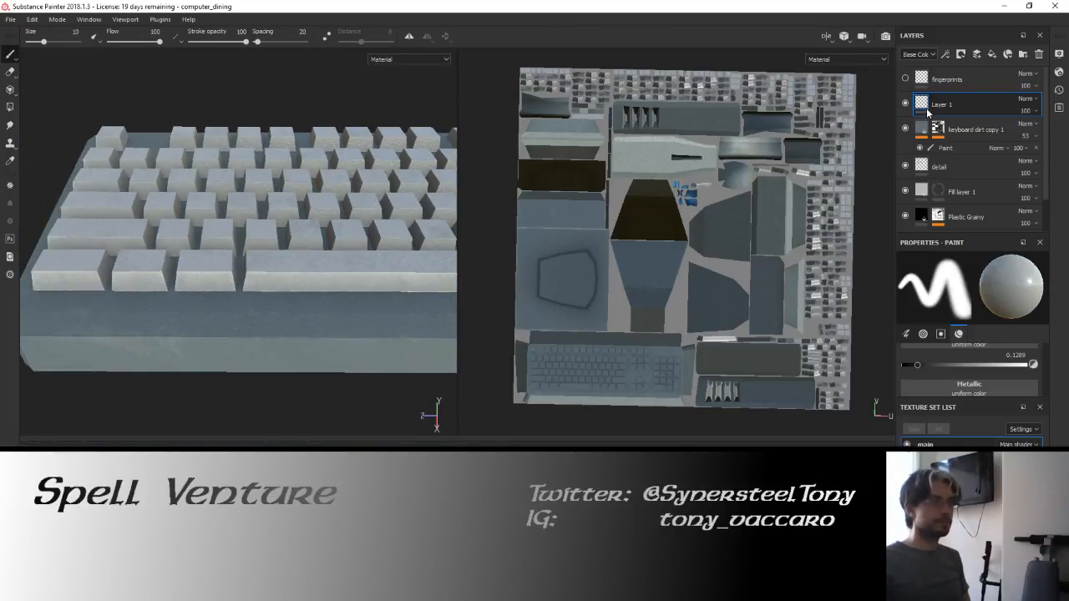
{"action": "key", "text": "u"}
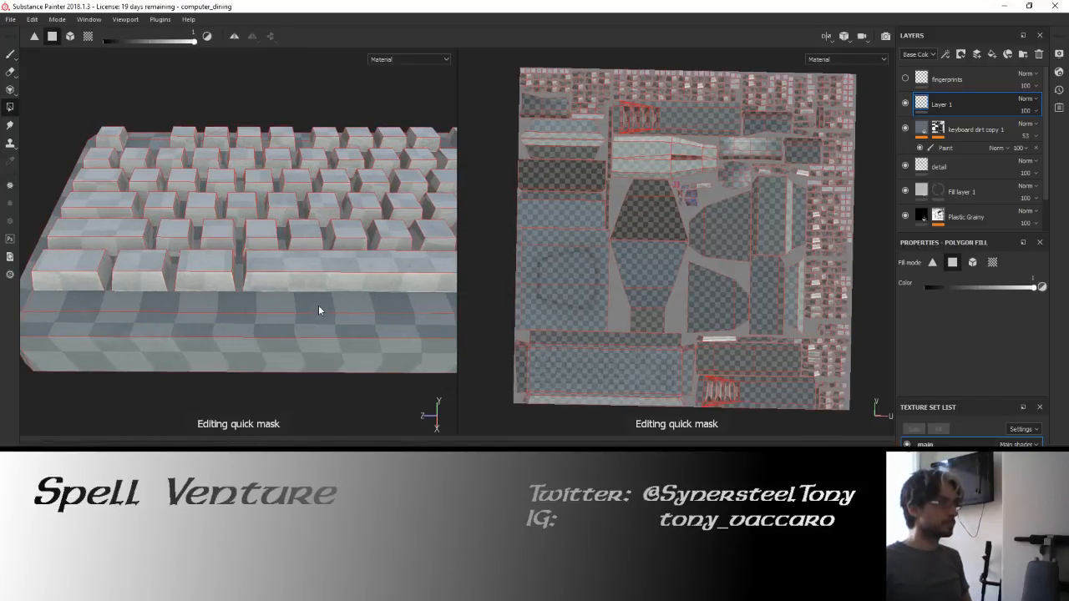
{"action": "left_click", "coordinate": [357, 314]}
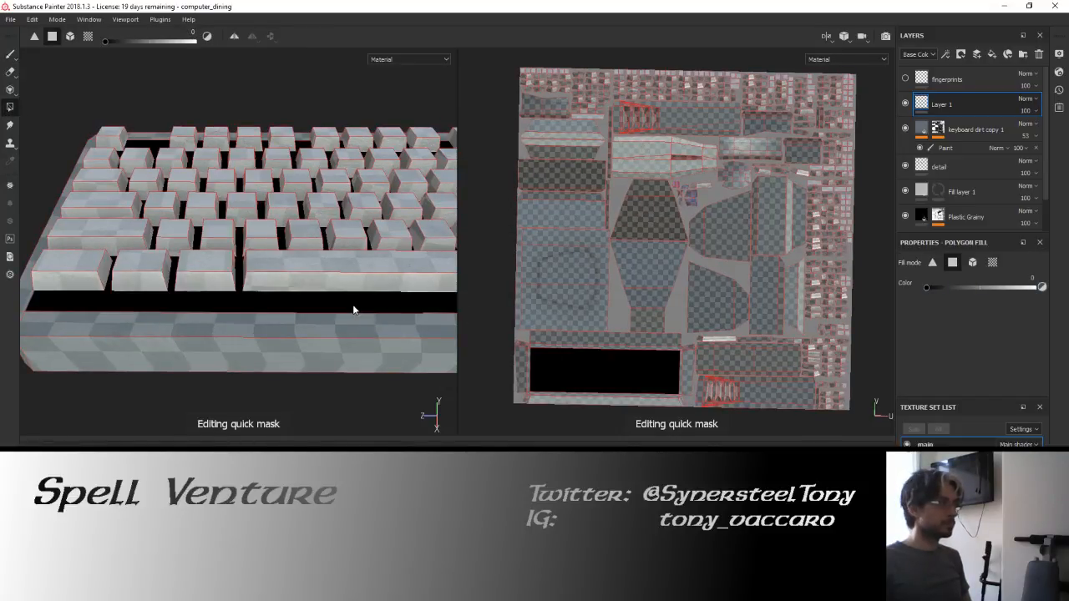
{"action": "left_click_drag", "start_coordinate": [353, 308], "coordinate": [358, 281], "text": "alt"}
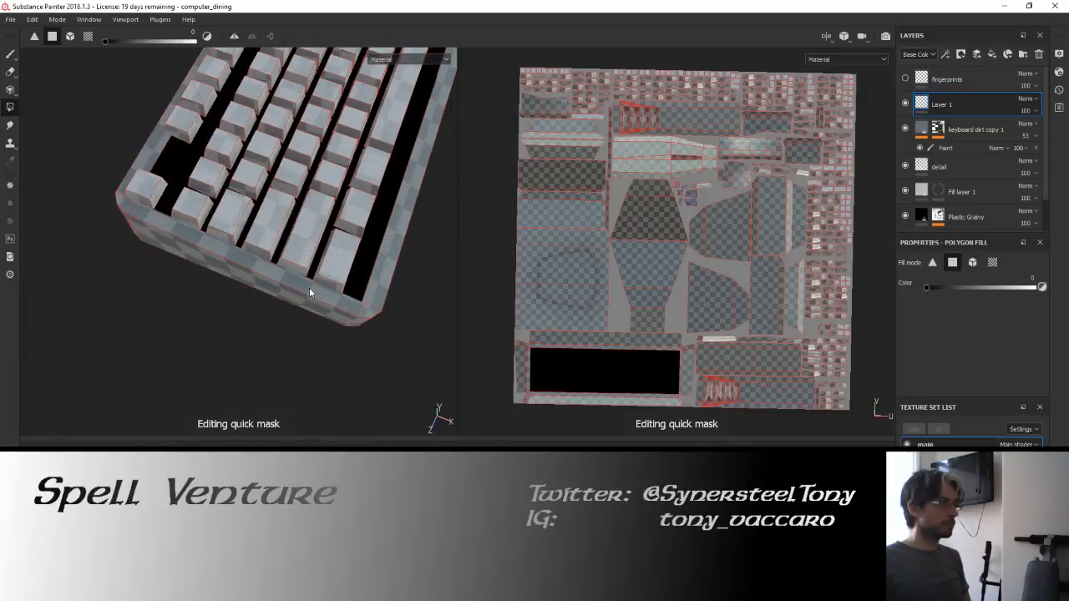
{"action": "left_click", "coordinate": [309, 288]}
Add the keyboard case's front face, front bevel and left end to the quick mask.
{"action": "scroll", "coordinate": [335, 259], "scroll_direction": "down", "scroll_amount": 5}
{"action": "middle_click_drag", "start_coordinate": [357, 181], "coordinate": [320, 250], "text": "alt"}
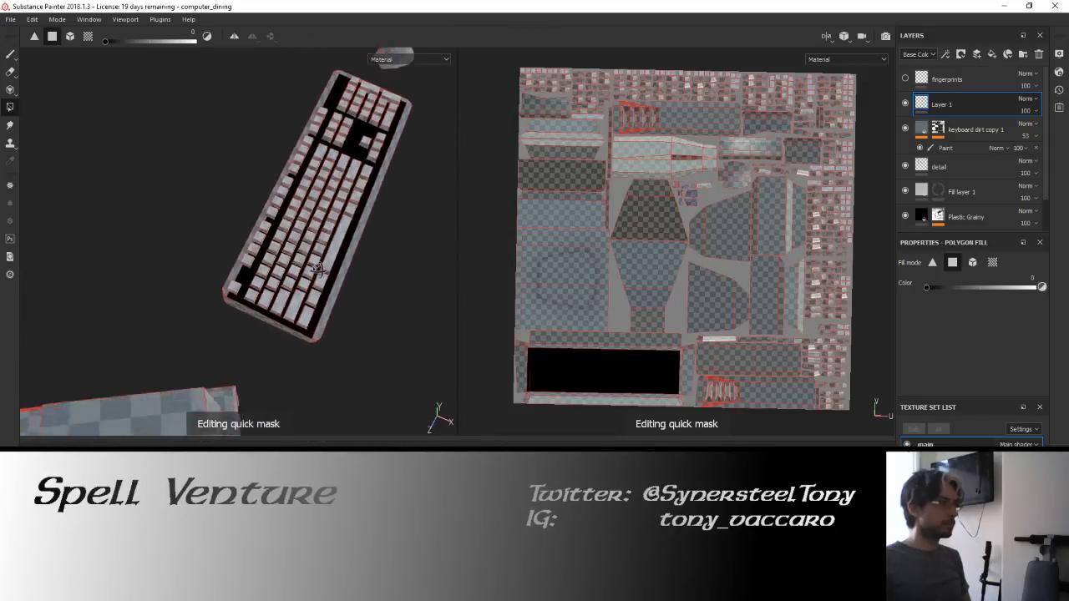
{"action": "left_click_drag", "start_coordinate": [322, 263], "coordinate": [212, 215], "text": "alt"}
{"action": "middle_click_drag", "start_coordinate": [354, 272], "coordinate": [262, 241], "text": "alt"}
{"action": "left_click", "coordinate": [198, 258]}
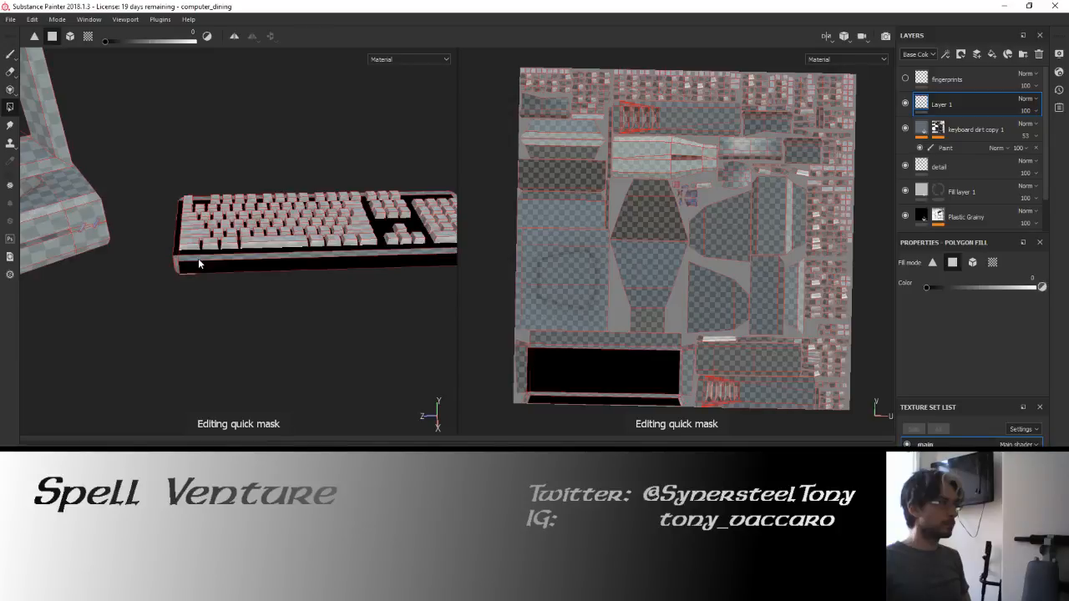
{"action": "left_click", "coordinate": [199, 256]}
{"action": "left_click_drag", "start_coordinate": [196, 275], "coordinate": [198, 277]}
Add the keyboard case's rear faces, right end and remaining corner faces to the quick mask.
{"action": "left_click_drag", "start_coordinate": [172, 218], "coordinate": [497, 203], "text": "alt"}
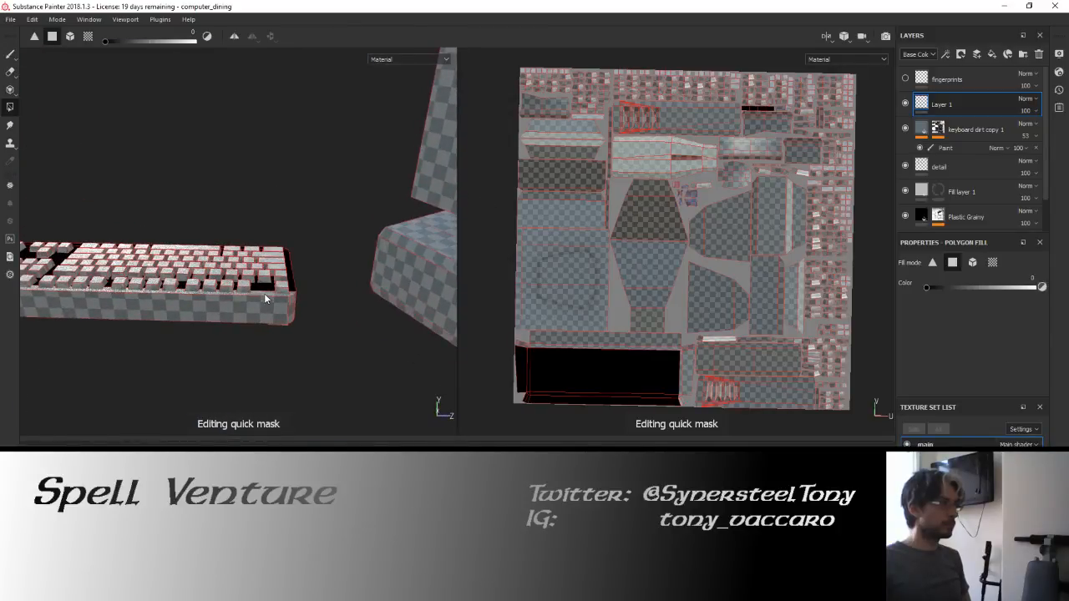
{"action": "left_click", "coordinate": [264, 293]}
{"action": "left_click", "coordinate": [281, 315]}
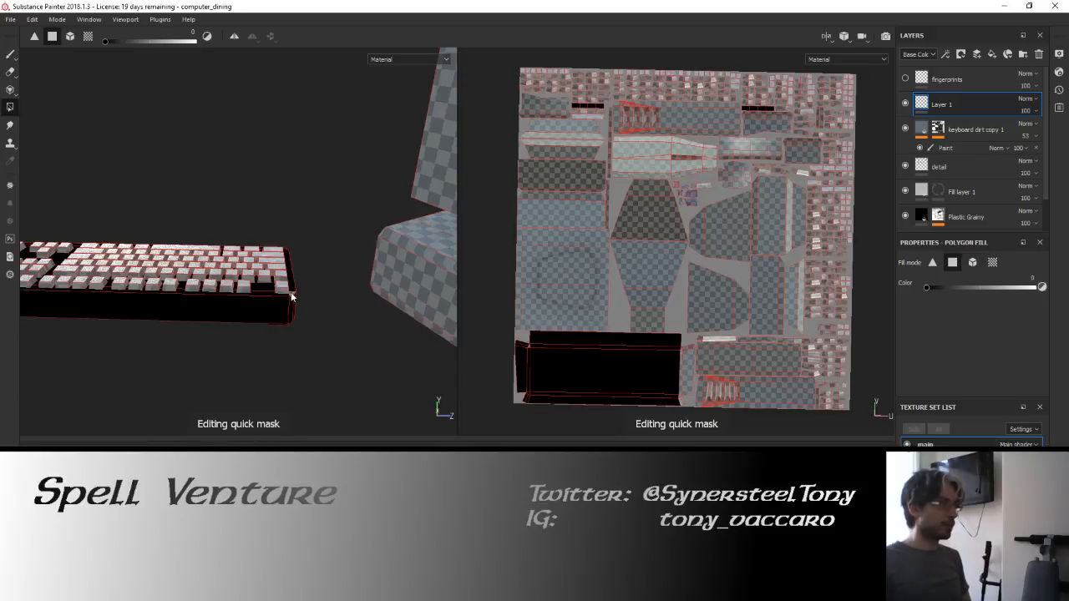
{"action": "left_click_drag", "start_coordinate": [292, 292], "coordinate": [389, 189], "text": "alt"}
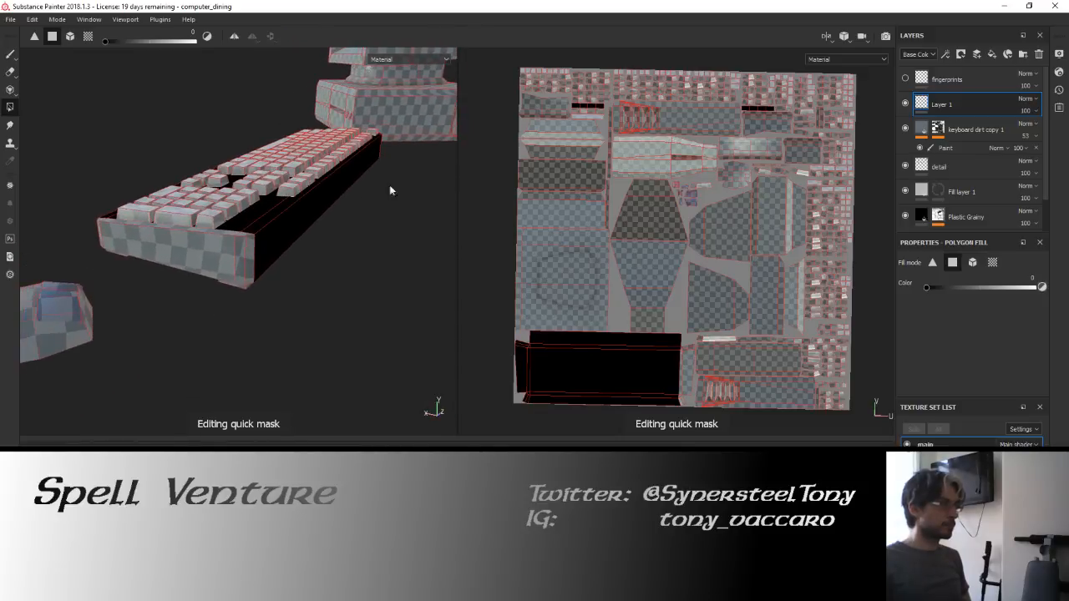
{"action": "left_click", "coordinate": [223, 252]}
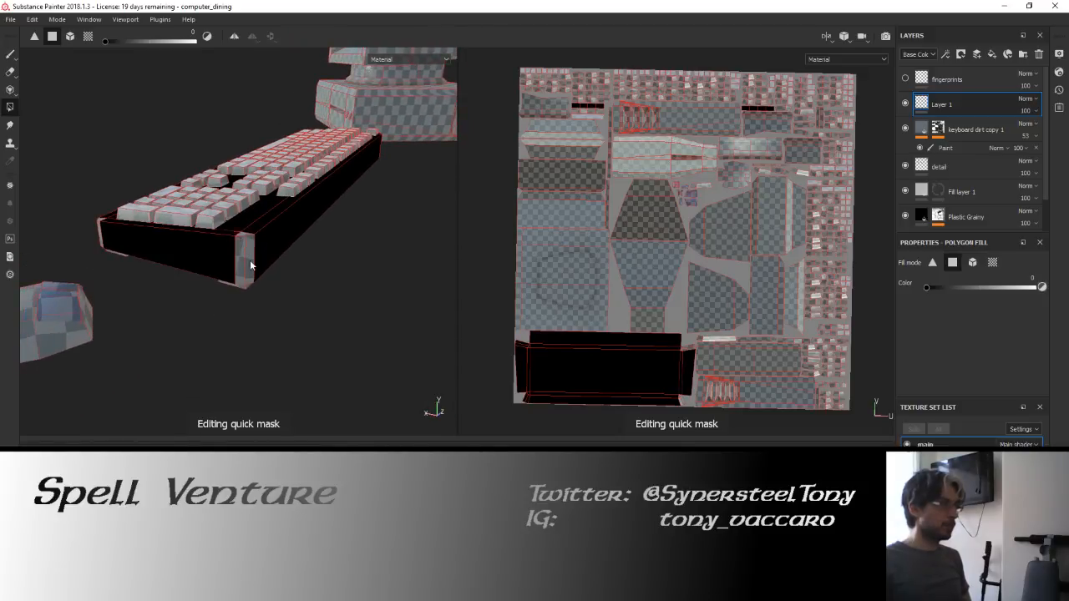
{"action": "left_click", "coordinate": [250, 266]}
{"action": "left_click_drag", "start_coordinate": [91, 211], "coordinate": [252, 260]}
{"action": "scroll", "coordinate": [251, 260], "scroll_direction": "down", "scroll_amount": 3}
{"action": "scroll", "coordinate": [266, 258], "scroll_direction": "up", "scroll_amount": 6}
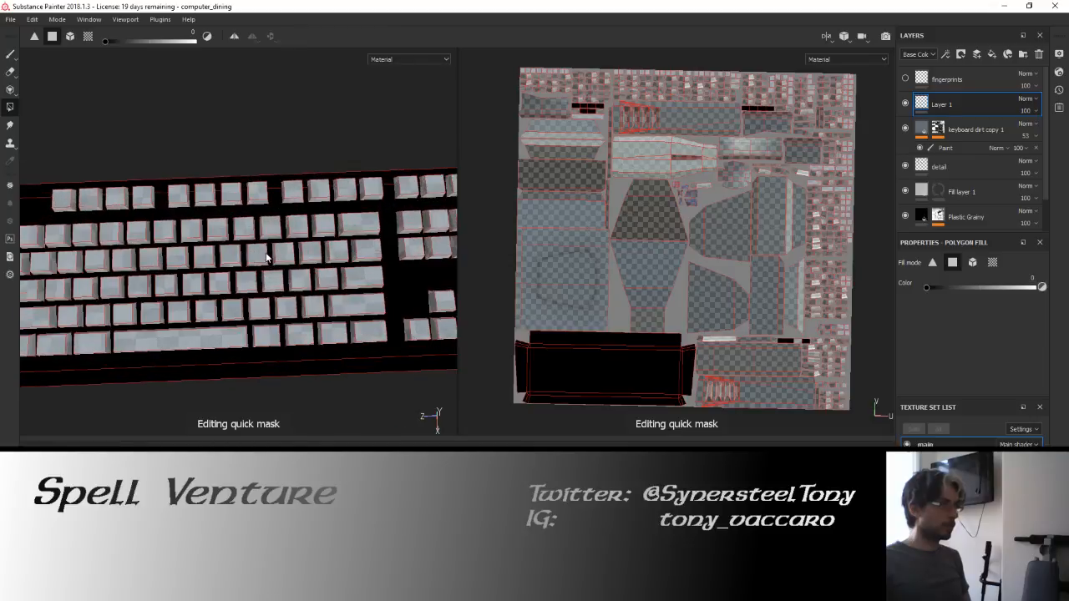
Return to the paint brush with the quick mask applied and set the brush size to 5.
{"action": "key", "text": "t"}
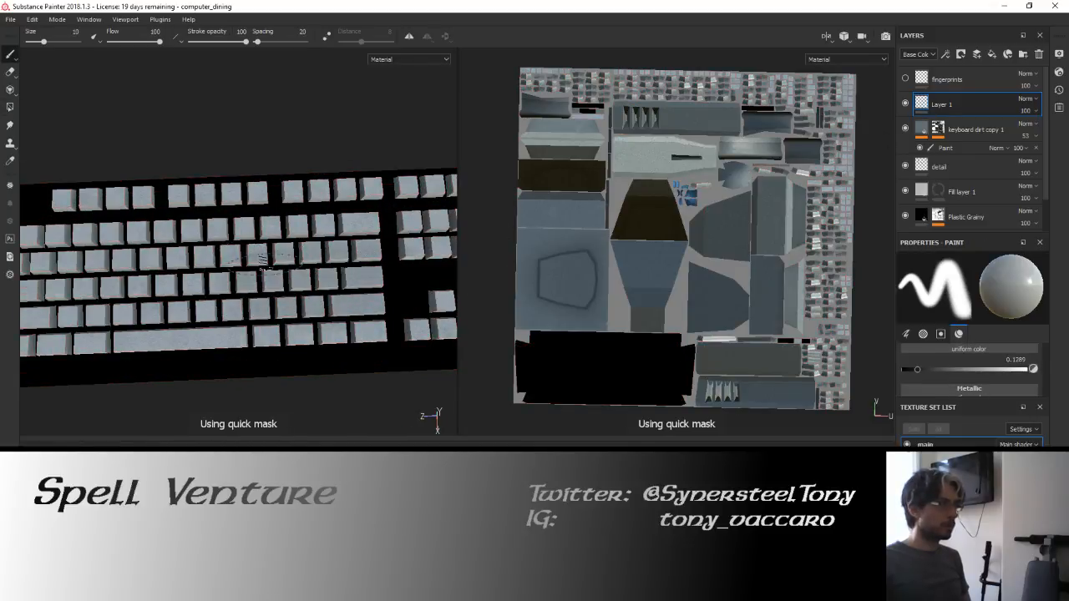
{"action": "left_click_drag", "start_coordinate": [251, 284], "coordinate": [206, 212], "text": "alt"}
{"action": "scroll", "coordinate": [218, 200], "scroll_direction": "up", "scroll_amount": 8}
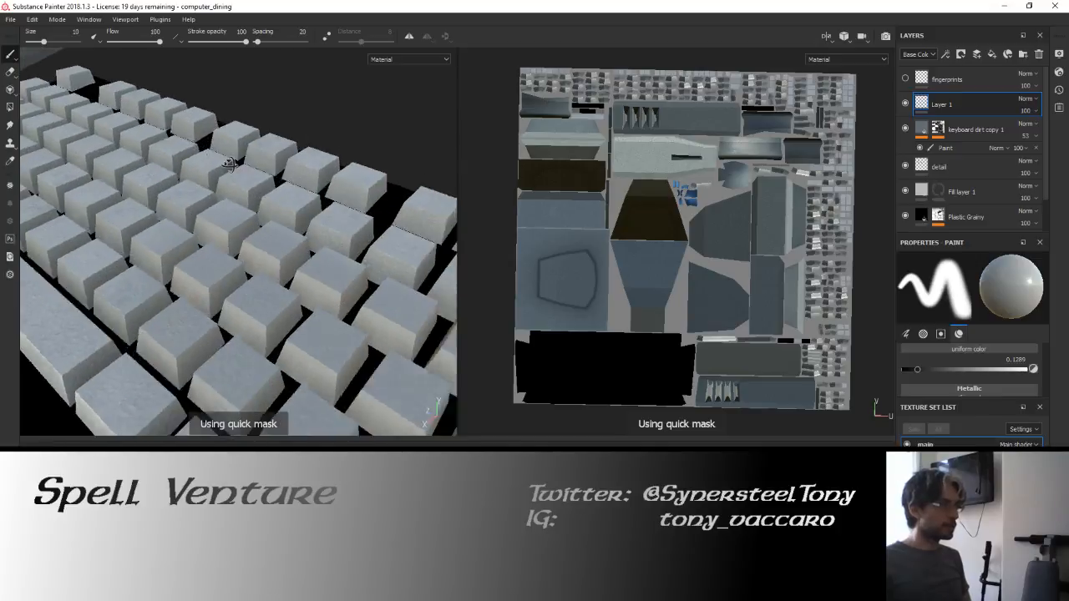
{"action": "left_click_drag", "start_coordinate": [184, 206], "coordinate": [246, 187], "text": "alt"}
{"action": "middle_click_drag", "start_coordinate": [245, 187], "coordinate": [286, 201], "text": "alt"}
{"action": "scroll", "coordinate": [279, 197], "scroll_direction": "up", "scroll_amount": 3}
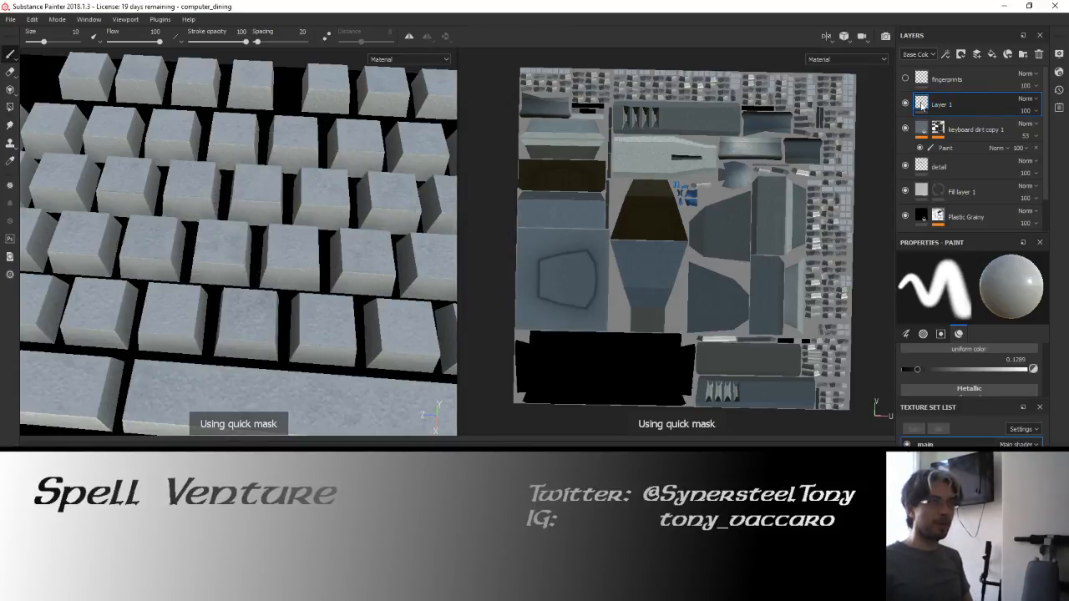
{"action": "scroll", "coordinate": [977, 365], "scroll_direction": "up", "scroll_amount": 5}
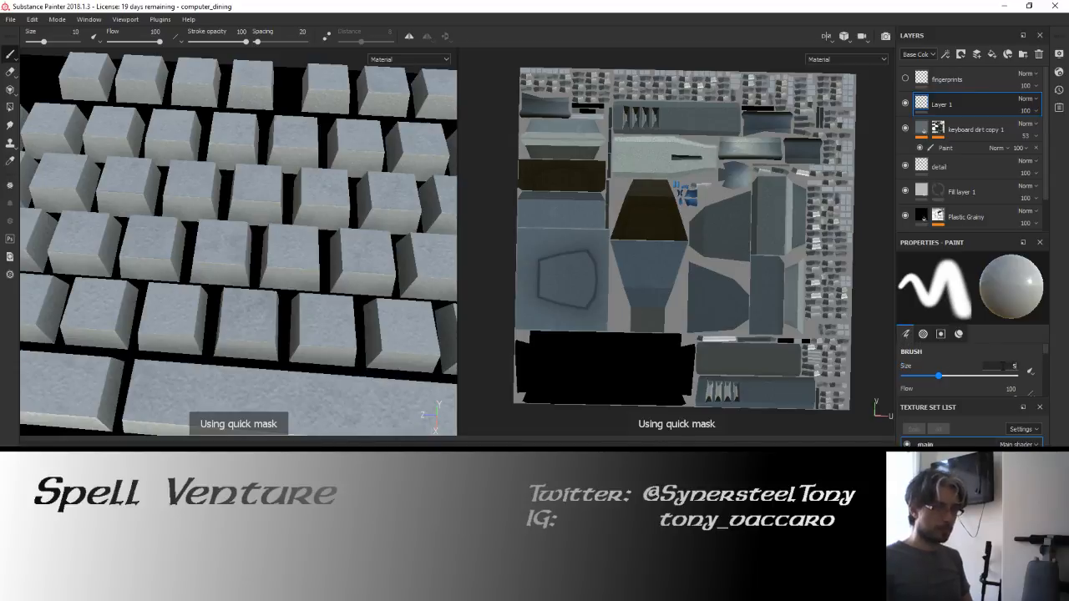
{"action": "key", "text": "Return"}
Try a soft light grey stroke across the top of the spacebar and undo it.
{"action": "middle_click_drag", "start_coordinate": [337, 352], "coordinate": [233, 213], "text": "alt"}
{"action": "left_click_drag", "start_coordinate": [233, 212], "coordinate": [232, 233], "text": "alt"}
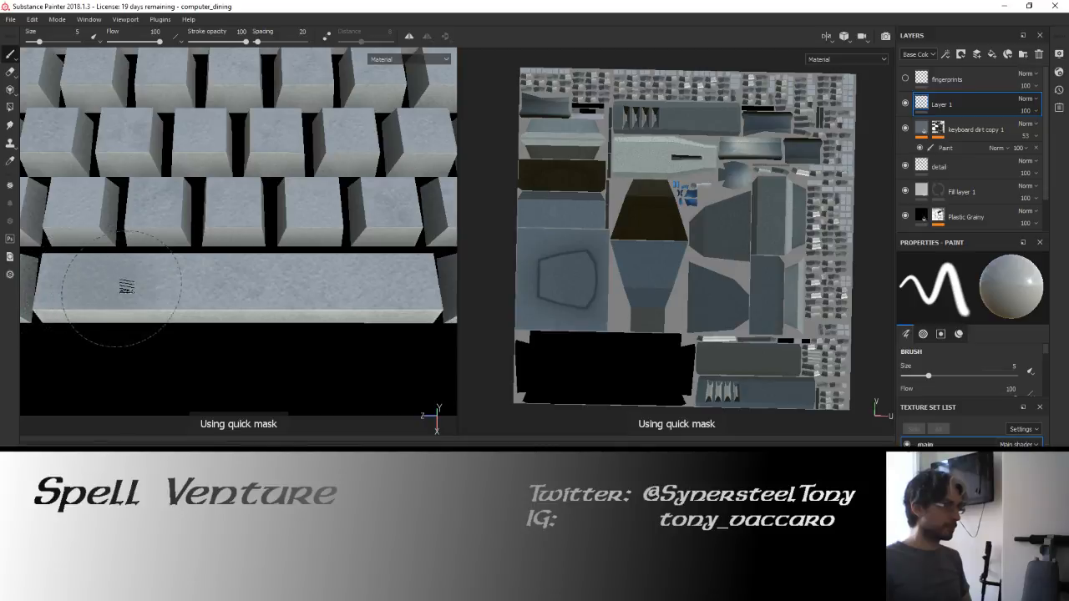
{"action": "left_click_drag", "start_coordinate": [126, 286], "coordinate": [409, 292]}
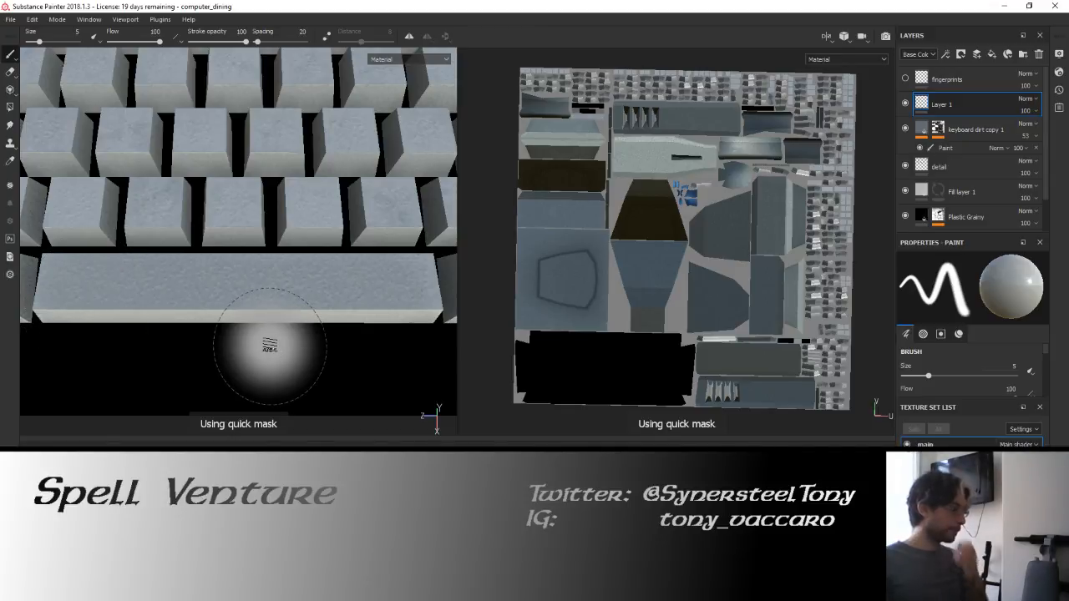
{"action": "key", "text": "ctrl"}
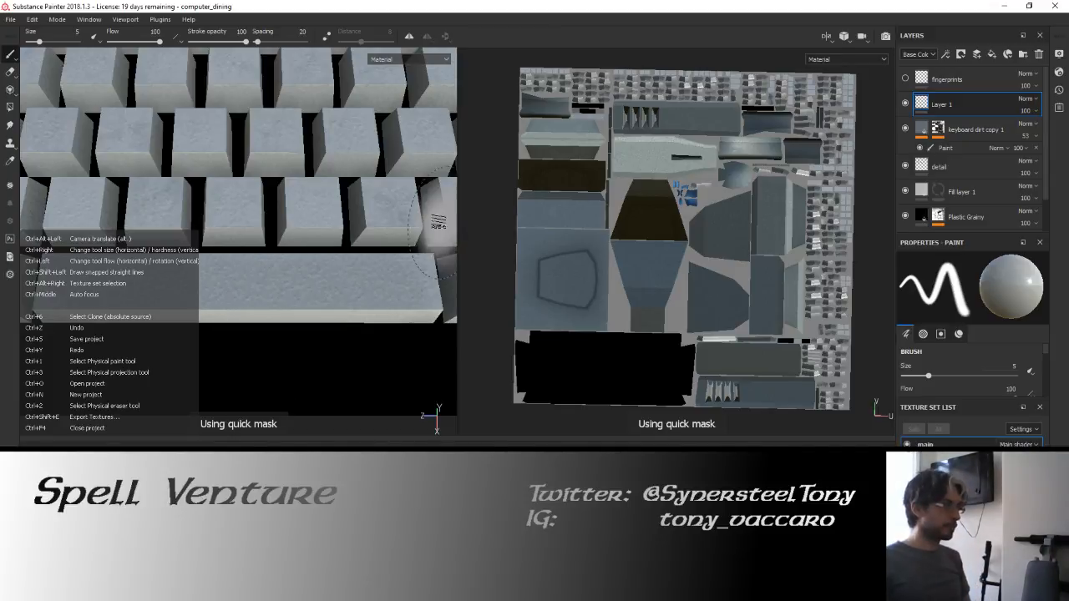
{"action": "key", "text": "ctrl+z"}
Clear the quick mask on the case and mask the entire keyboard, keys included, with polygon fill.
{"action": "scroll", "coordinate": [327, 324], "scroll_direction": "down", "scroll_amount": 4}
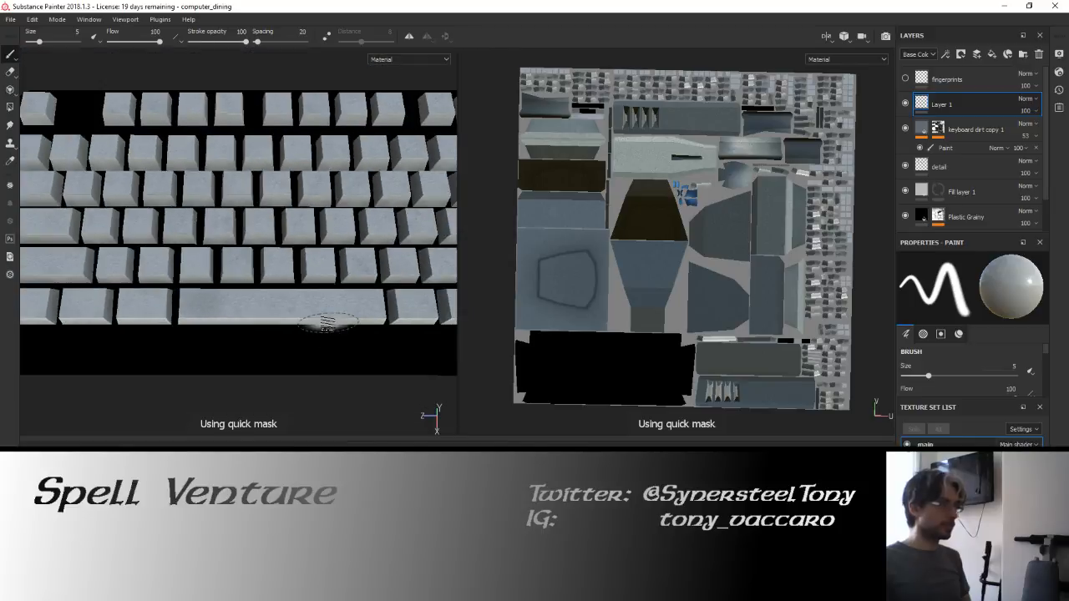
{"action": "scroll", "coordinate": [327, 324], "scroll_direction": "down", "scroll_amount": 5}
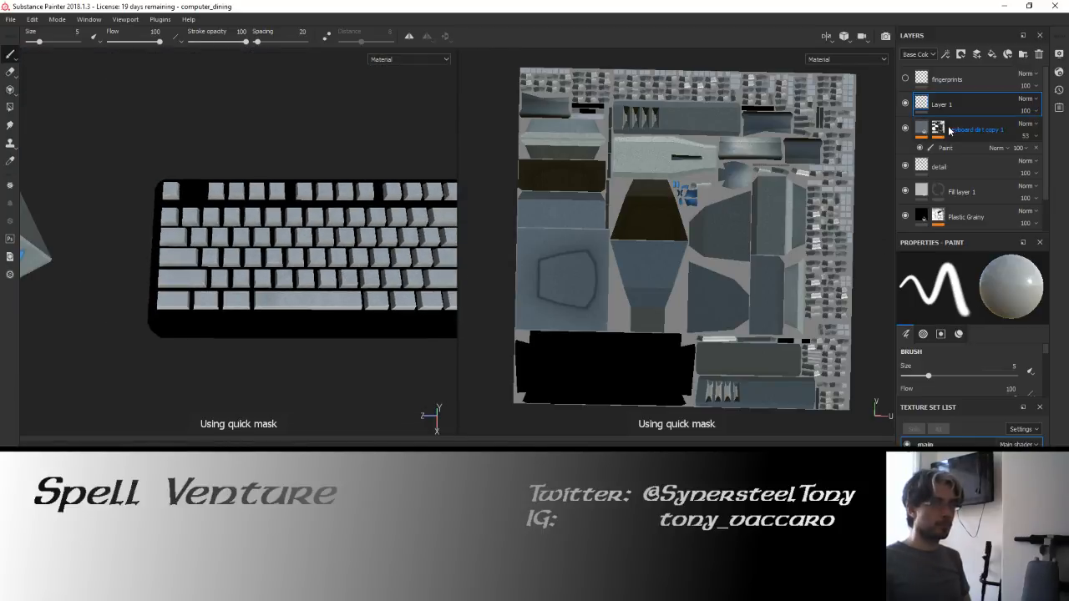
{"action": "key", "text": "t"}
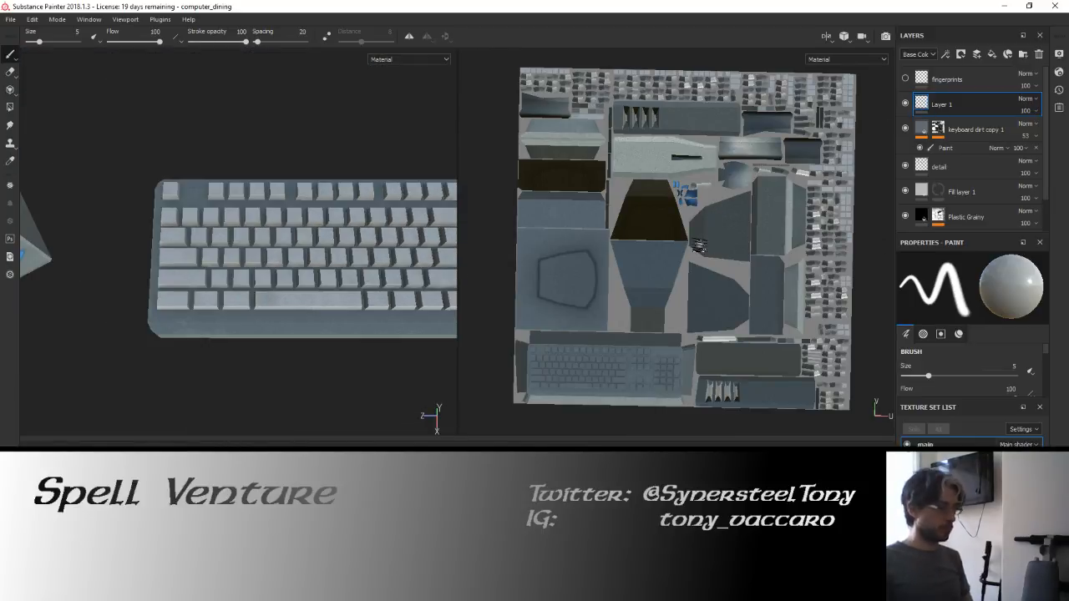
{"action": "key", "text": "y"}
{"action": "key", "text": "4"}
{"action": "left_click_drag", "start_coordinate": [220, 316], "coordinate": [229, 256], "text": "alt"}
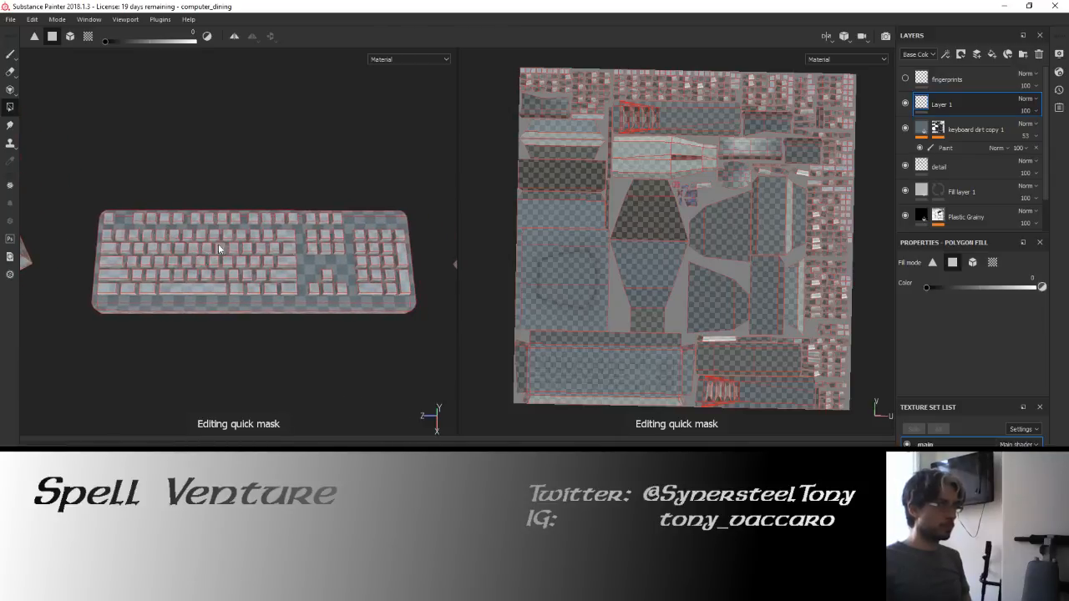
{"action": "left_click_drag", "start_coordinate": [84, 202], "coordinate": [425, 340]}
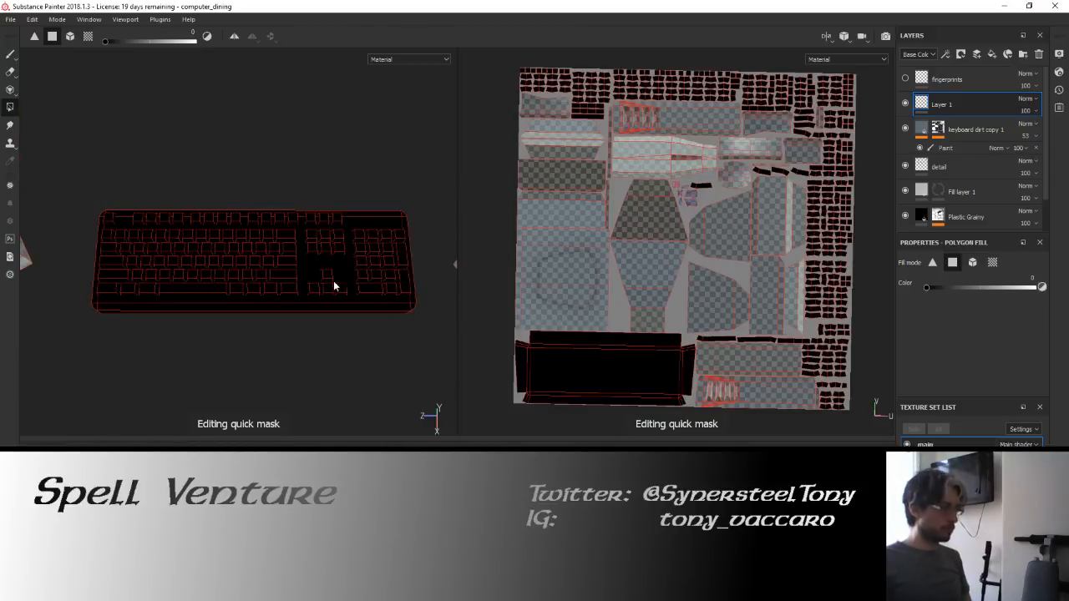
Clear the quick mask, mask the whole keyboard again with polygon fill, and set the fill color value to 1.
{"action": "key", "text": "y"}
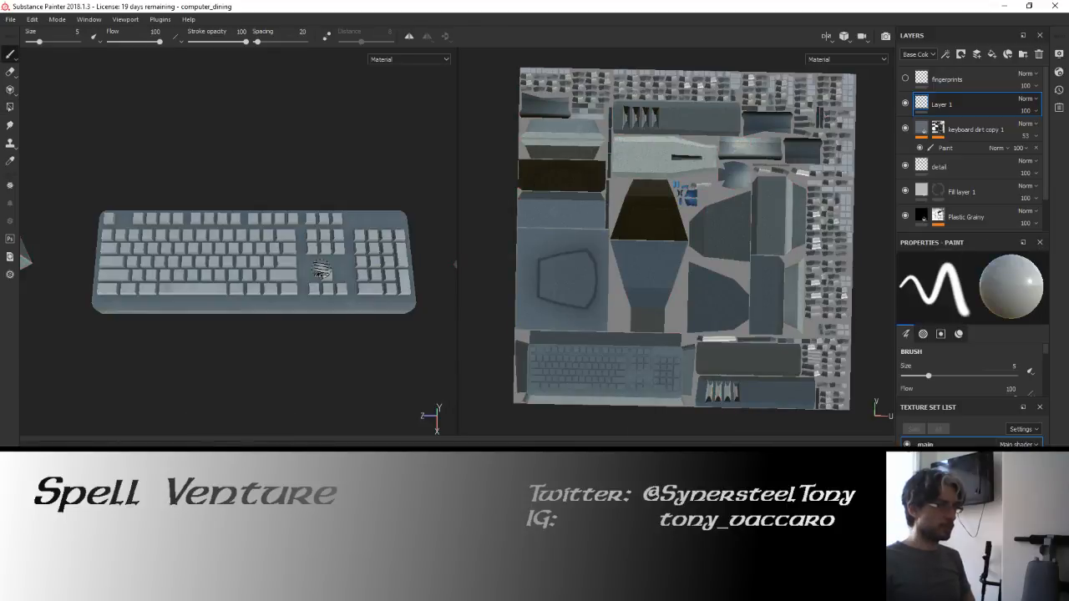
{"action": "key", "text": "y"}
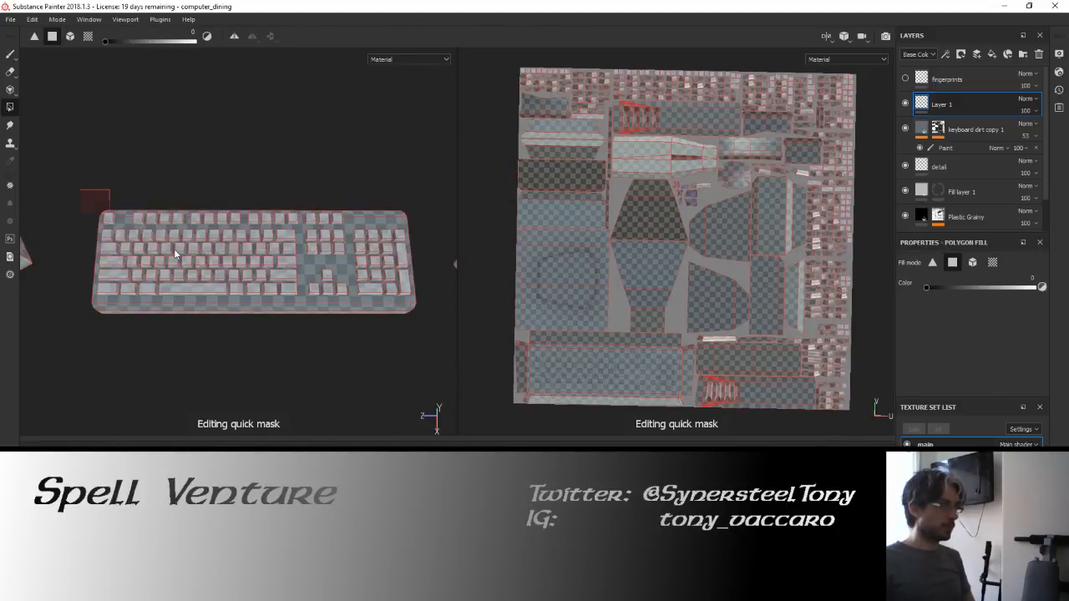
{"action": "key", "text": "y"}
{"action": "key", "text": "y"}
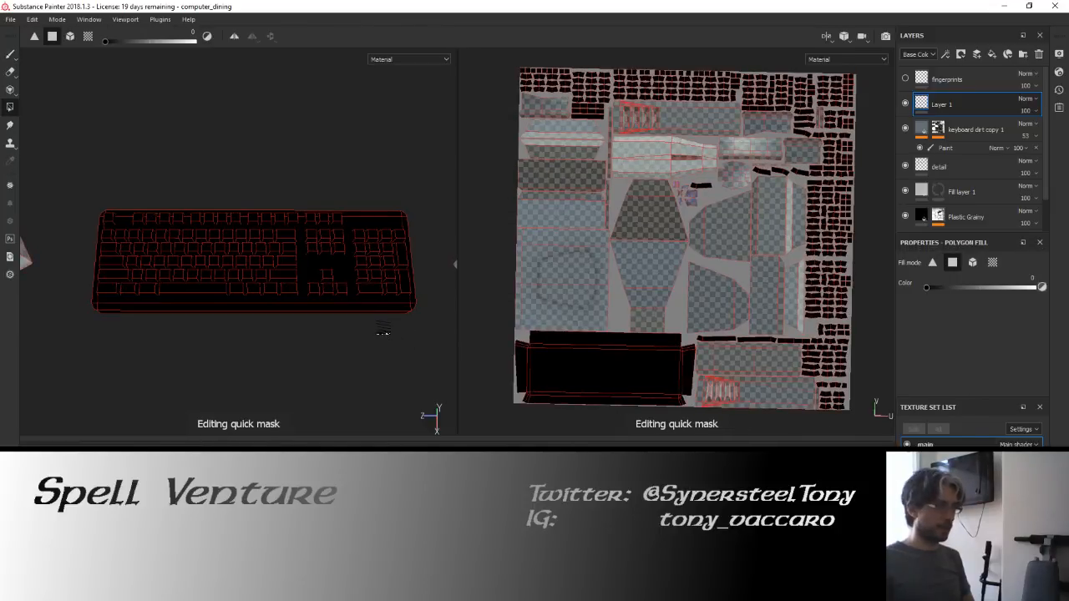
{"action": "key", "text": "y"}
{"action": "key", "text": "y"}
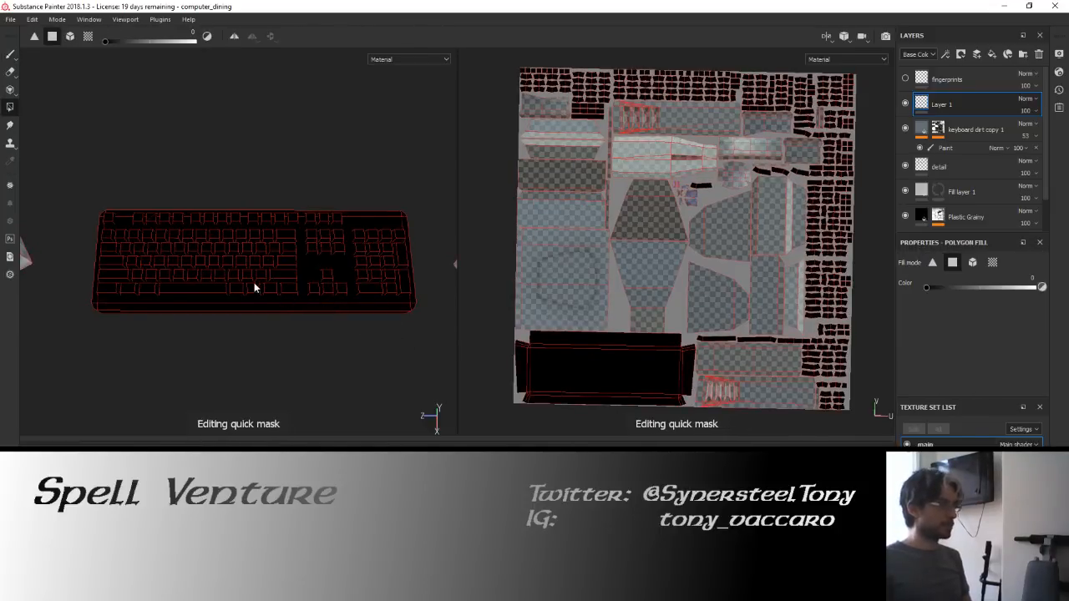
{"action": "middle_click_drag", "start_coordinate": [254, 283], "coordinate": [824, 289]}
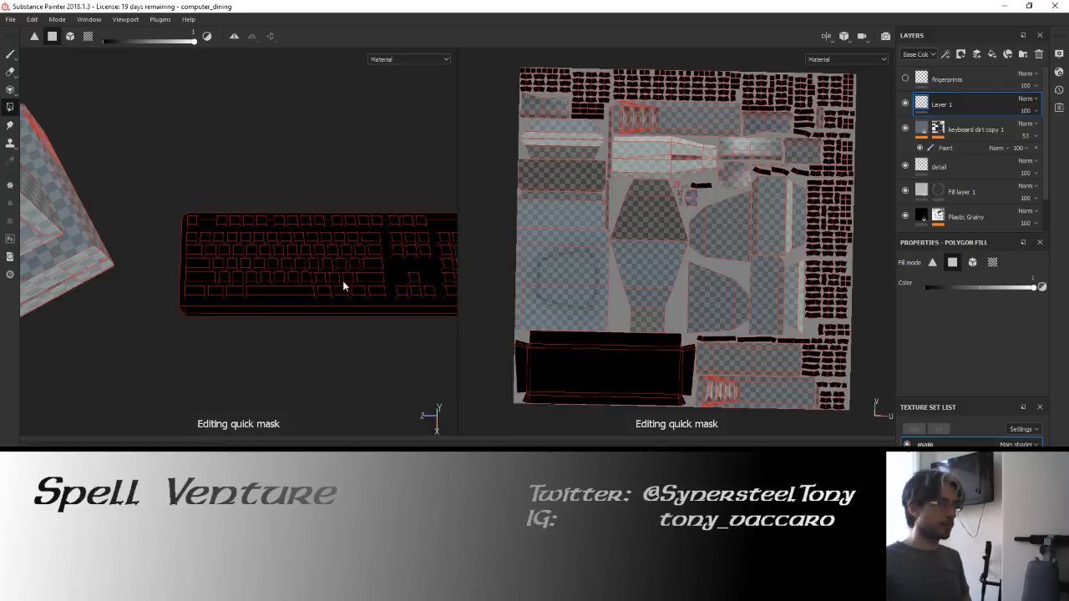
Unmask the tops of the spacebar and several letter keys with polygon fill, and re-mask the keyboard case's top face with fill value 0.
{"action": "left_click_drag", "start_coordinate": [343, 286], "coordinate": [273, 341], "text": "alt"}
{"action": "left_click_drag", "start_coordinate": [216, 247], "coordinate": [253, 249], "text": "alt"}
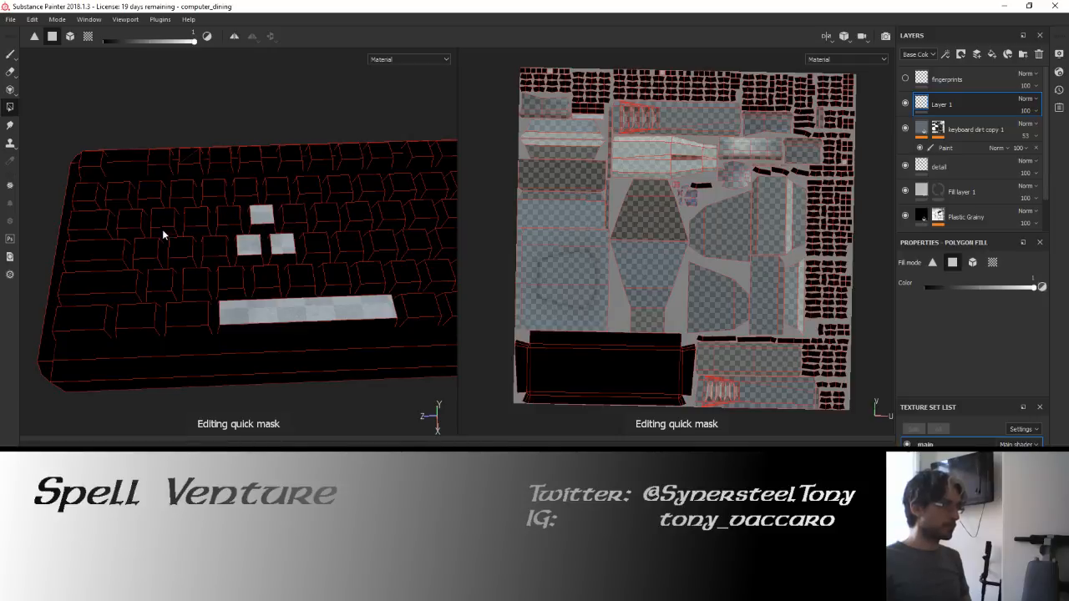
{"action": "left_click_drag", "start_coordinate": [231, 217], "coordinate": [199, 251]}
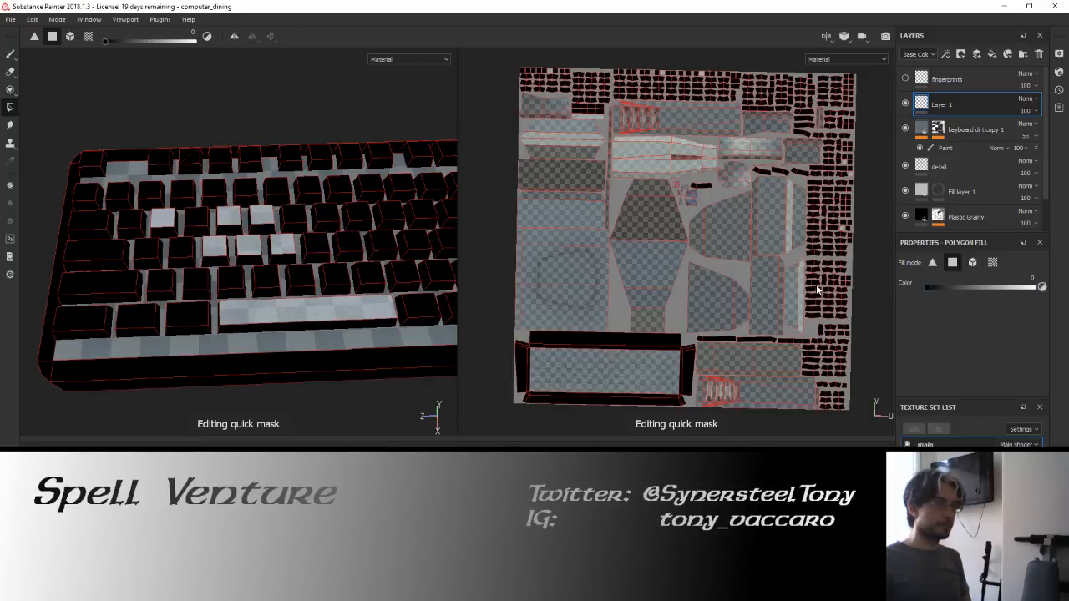
{"action": "left_click", "coordinate": [346, 341]}
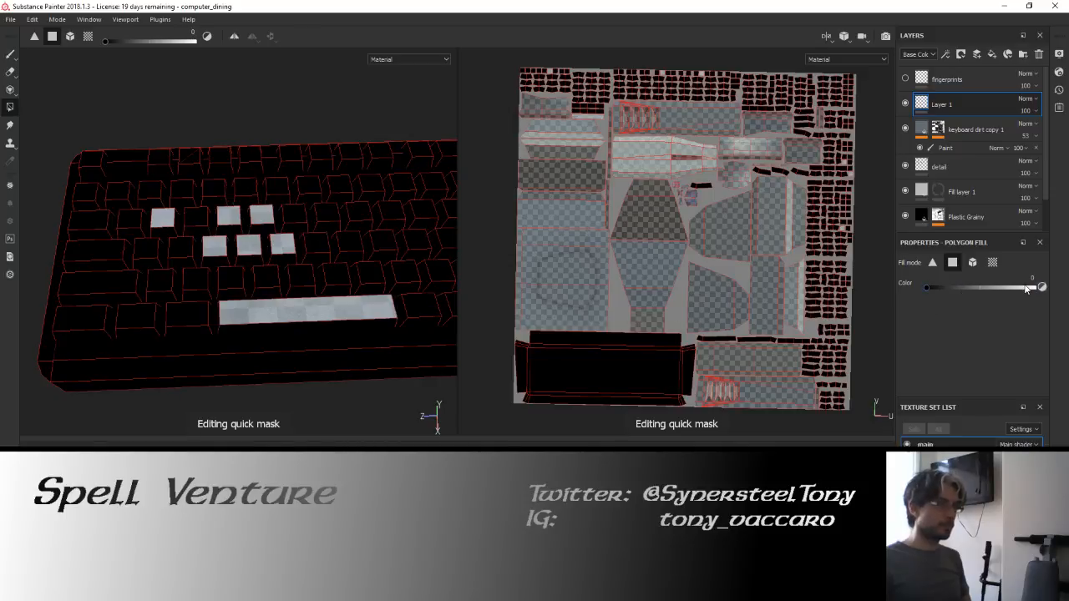
Set the polygon fill value to 1 and unmask more letter and number key tops, plus Enter and both Shift keys.
{"action": "left_click_drag", "start_coordinate": [1026, 289], "coordinate": [1036, 288]}
{"action": "left_click_drag", "start_coordinate": [195, 178], "coordinate": [202, 226], "text": "alt"}
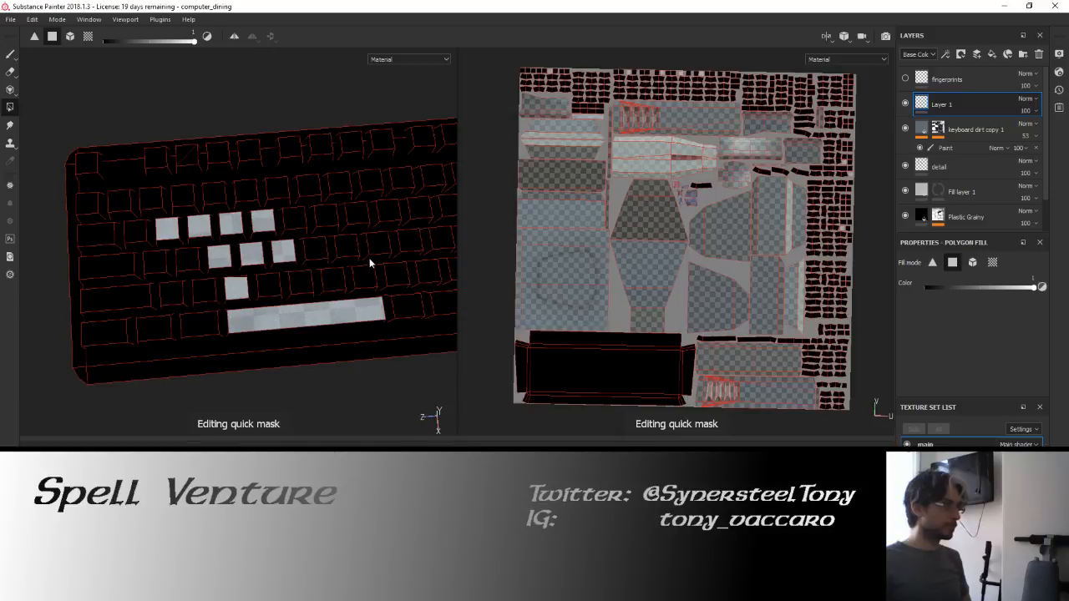
{"action": "middle_click_drag", "start_coordinate": [370, 263], "coordinate": [229, 256], "text": "alt"}
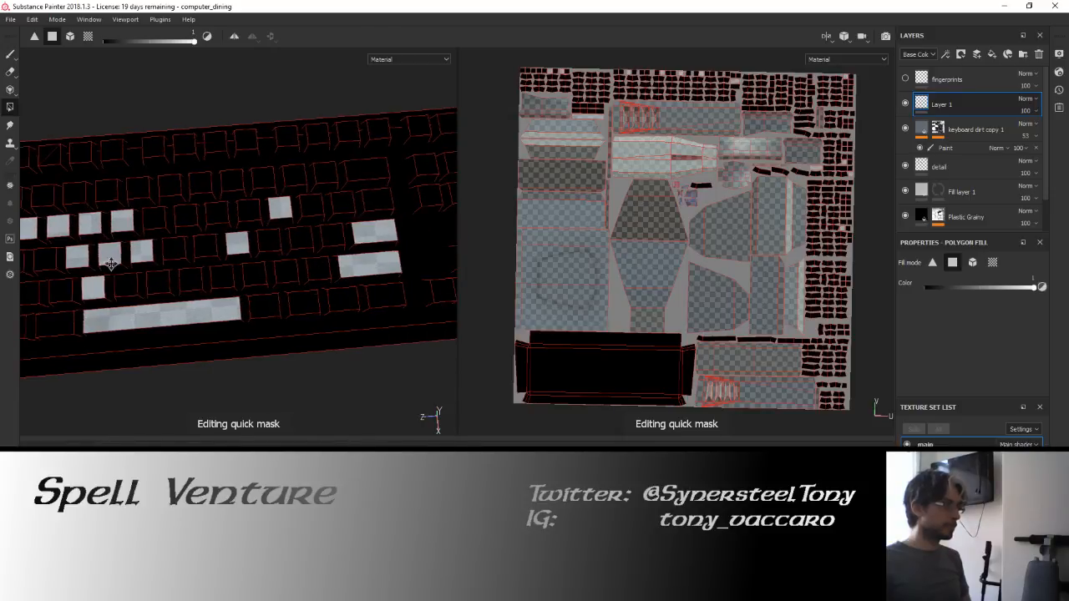
{"action": "middle_click_drag", "start_coordinate": [109, 261], "coordinate": [123, 310], "text": "alt"}
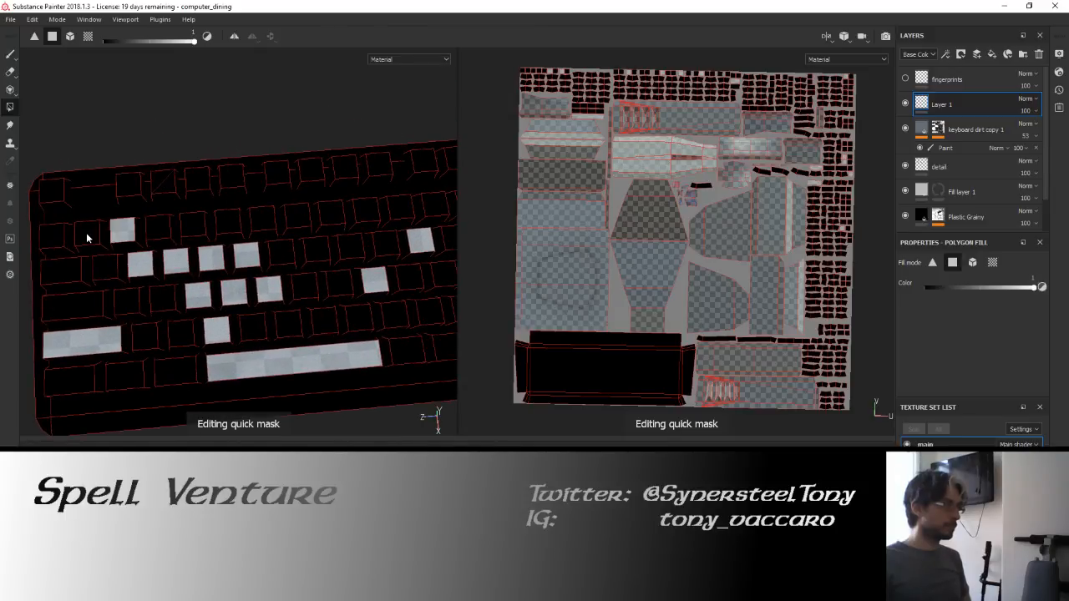
{"action": "left_click", "coordinate": [133, 304]}
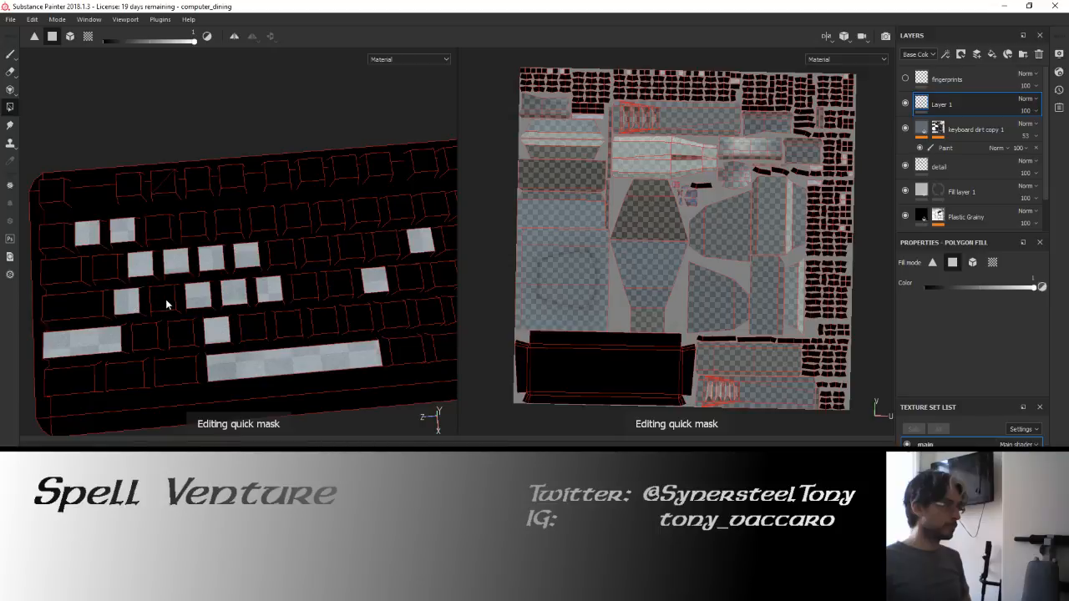
{"action": "left_click", "coordinate": [165, 302]}
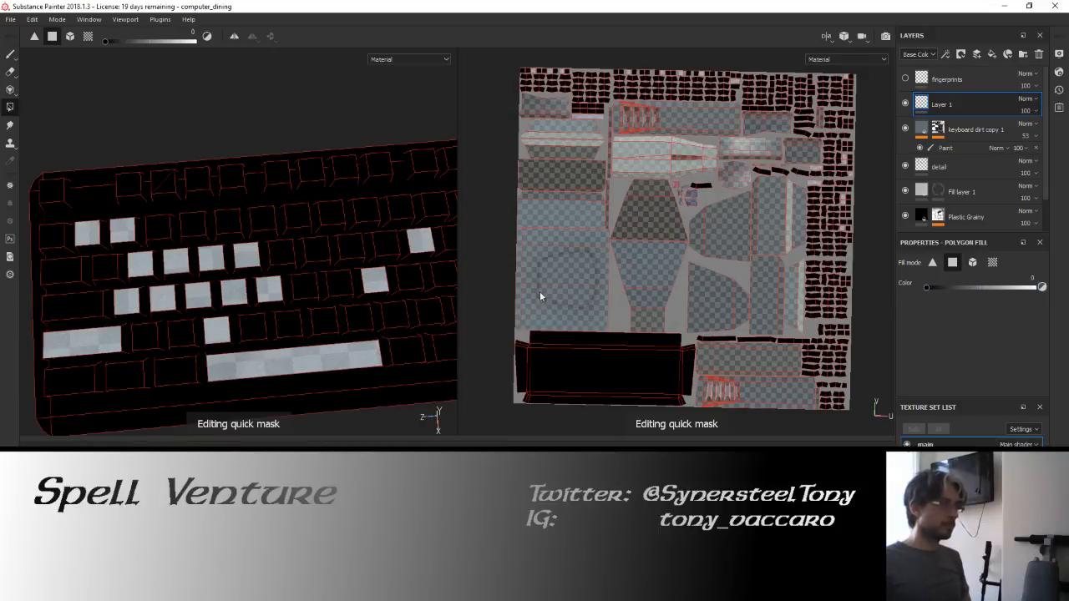
Re-mask three letter key tops with fill value 0 and try a partial mask value of 0.375 on another letter key.
{"action": "left_click", "coordinate": [248, 261]}
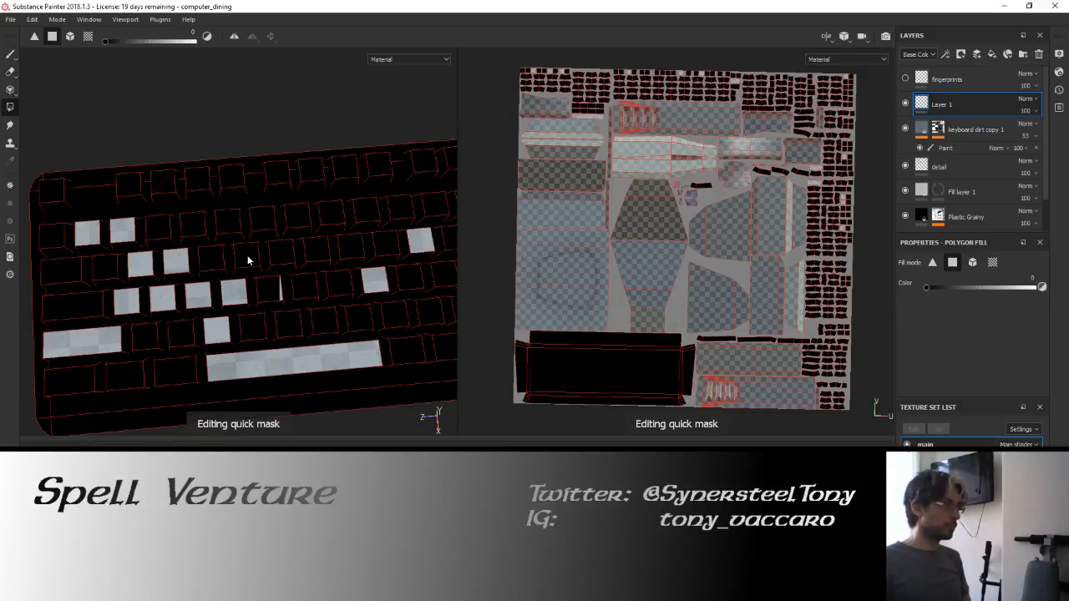
{"action": "left_click_drag", "start_coordinate": [297, 291], "coordinate": [716, 253], "text": "alt"}
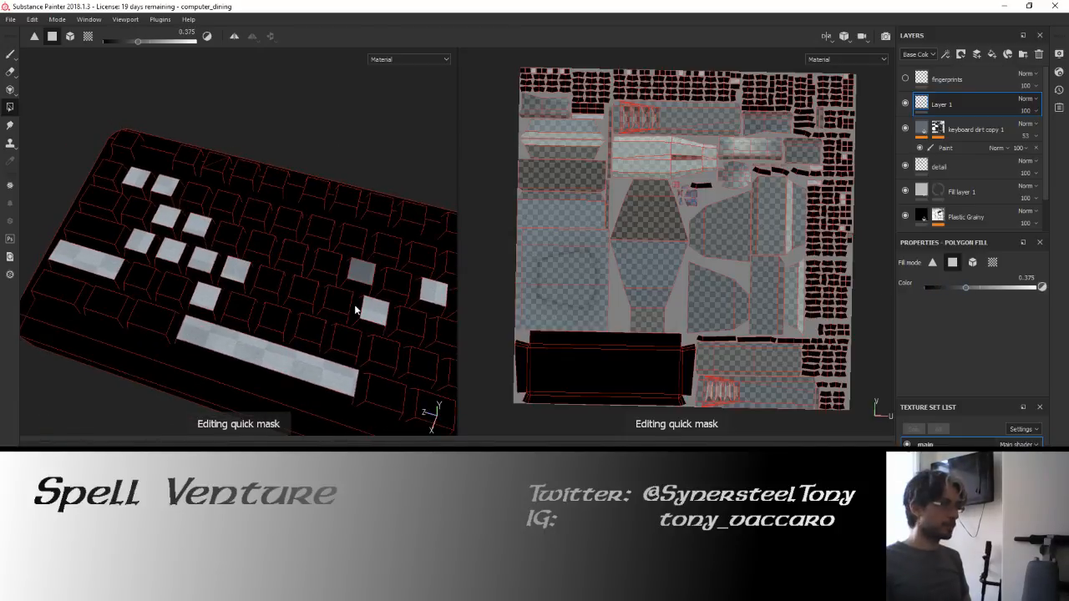
{"action": "left_click_drag", "start_coordinate": [225, 261], "coordinate": [299, 256], "text": "alt"}
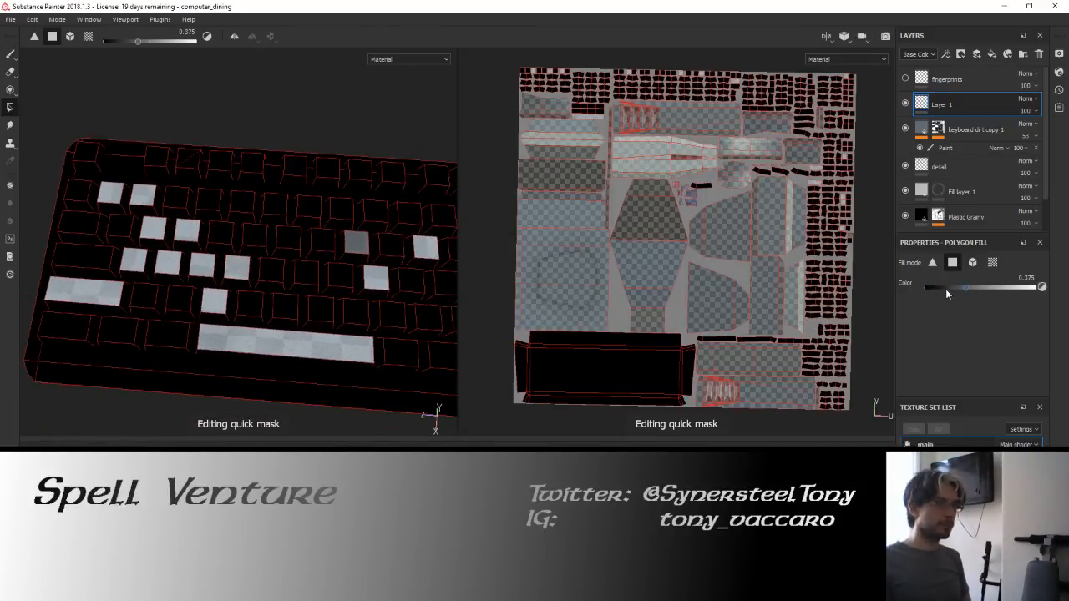
{"action": "left_click_drag", "start_coordinate": [320, 270], "coordinate": [185, 244], "text": "alt"}
Switch to the paint brush with the quick mask applied and brush light grey wear over the unmasked key tops.
{"action": "key", "text": "1"}
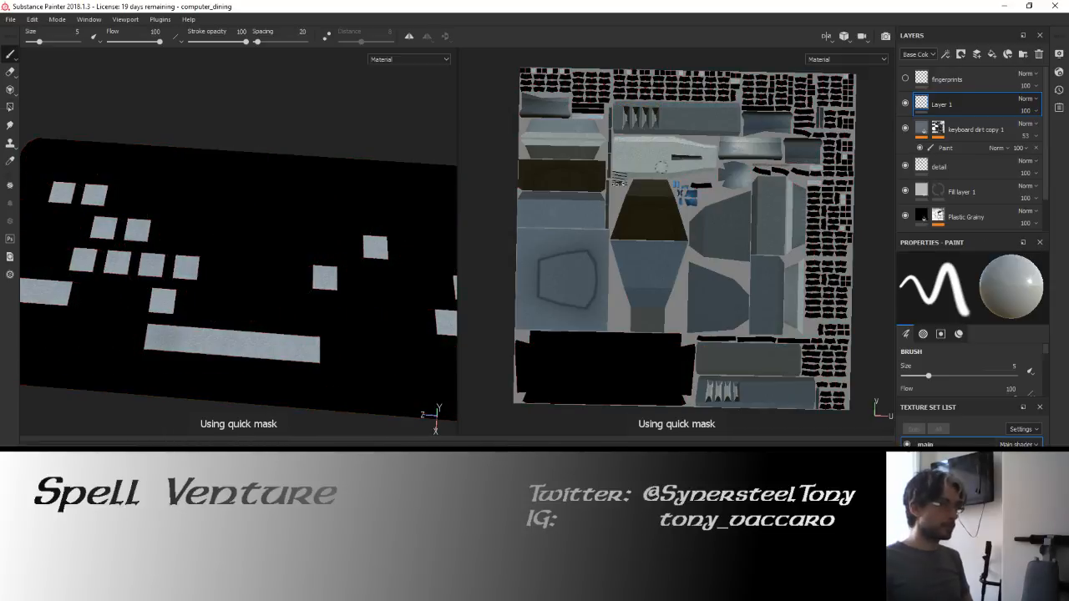
{"action": "mouse_move", "coordinate": [357, 220]}
{"action": "left_mouse_down", "text": "alt"}
{"action": "mouse_move", "coordinate": [258, 239]}
{"action": "mouse_move", "coordinate": [350, 197]}
{"action": "left_mouse_up", "text": "alt"}
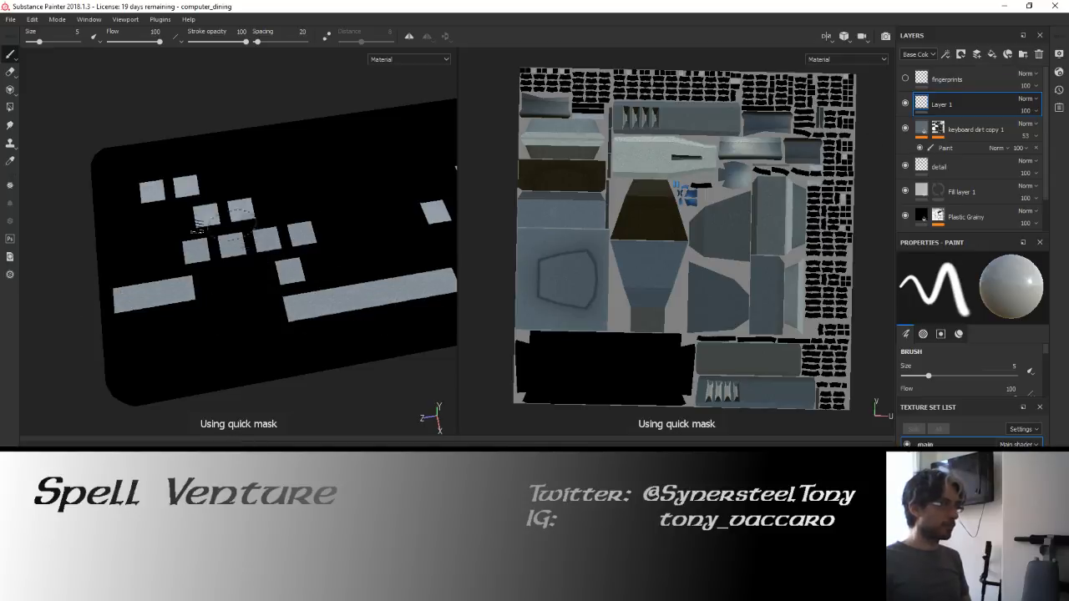
{"action": "middle_click_drag", "start_coordinate": [444, 194], "coordinate": [274, 217], "text": "alt"}
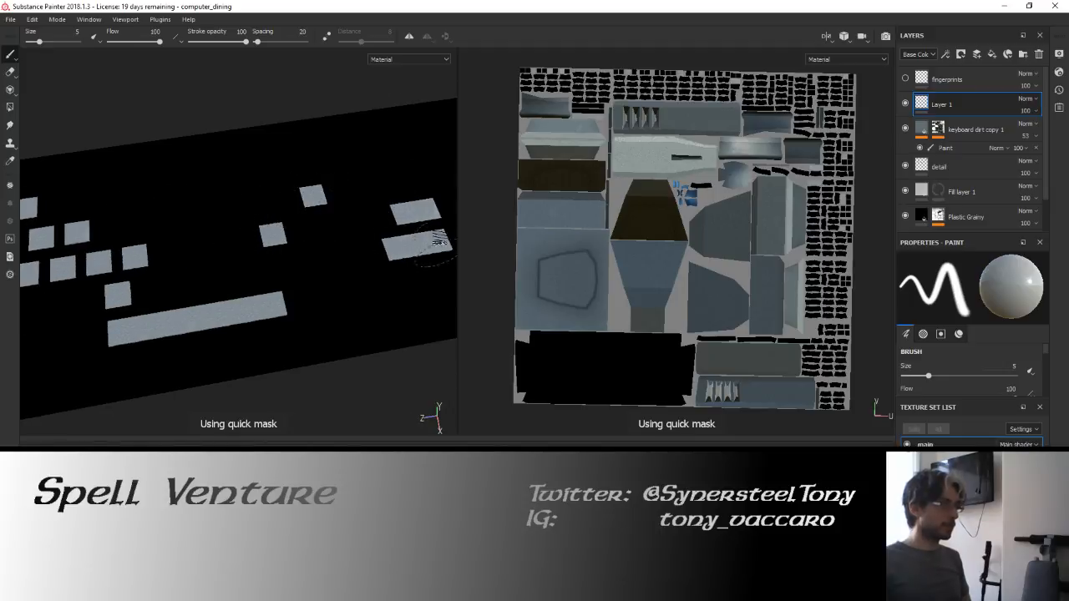
{"action": "middle_click_drag", "start_coordinate": [229, 238], "coordinate": [282, 239], "text": "alt"}
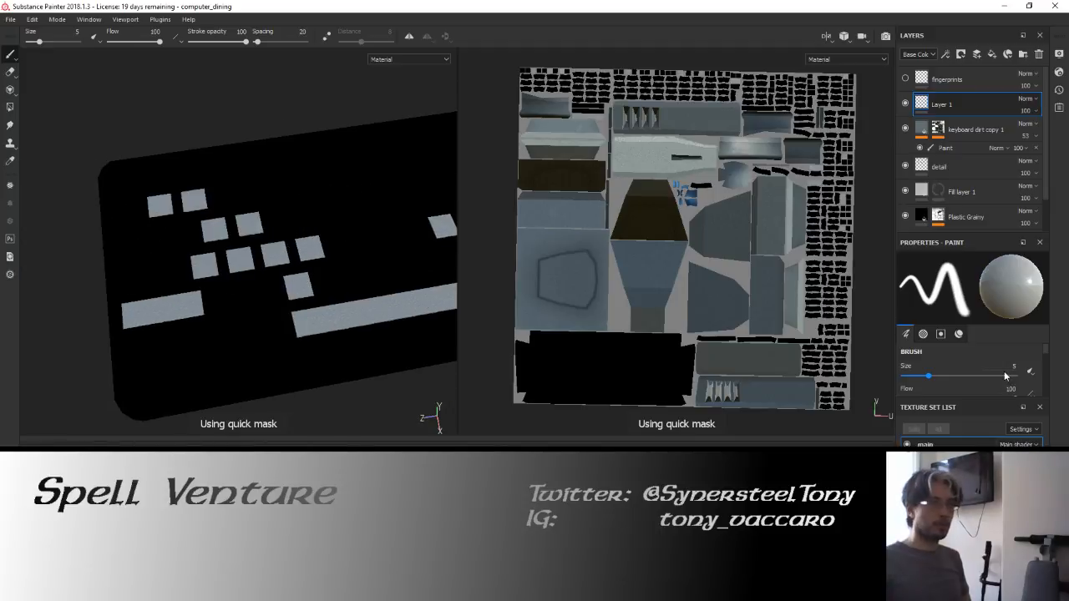
Enlarge the paint properties area and set the brush material's base color to a lighter grey.
{"action": "scroll", "coordinate": [994, 368], "scroll_direction": "down", "scroll_amount": 6}
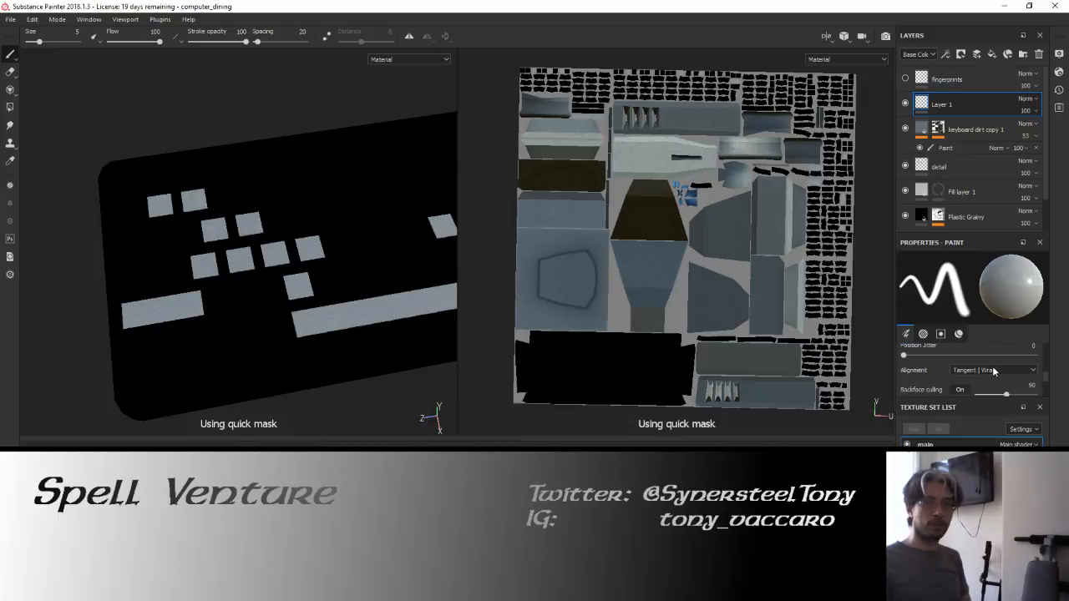
{"action": "scroll", "coordinate": [993, 366], "scroll_direction": "down", "scroll_amount": 5}
{"action": "scroll", "coordinate": [993, 366], "scroll_direction": "up", "scroll_amount": 8}
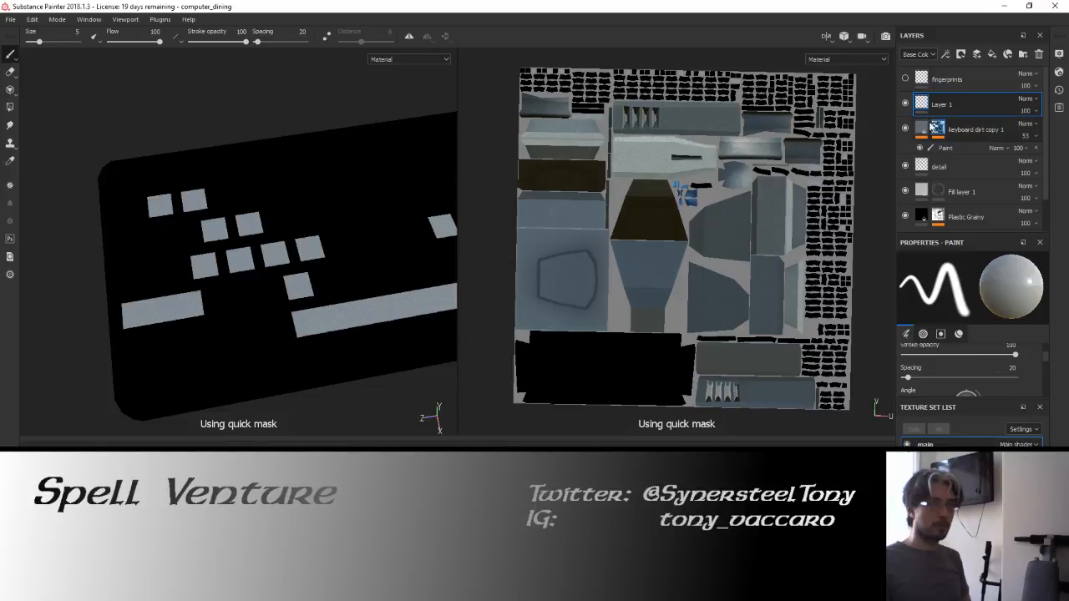
{"action": "left_click_drag", "start_coordinate": [1000, 397], "coordinate": [994, 441]}
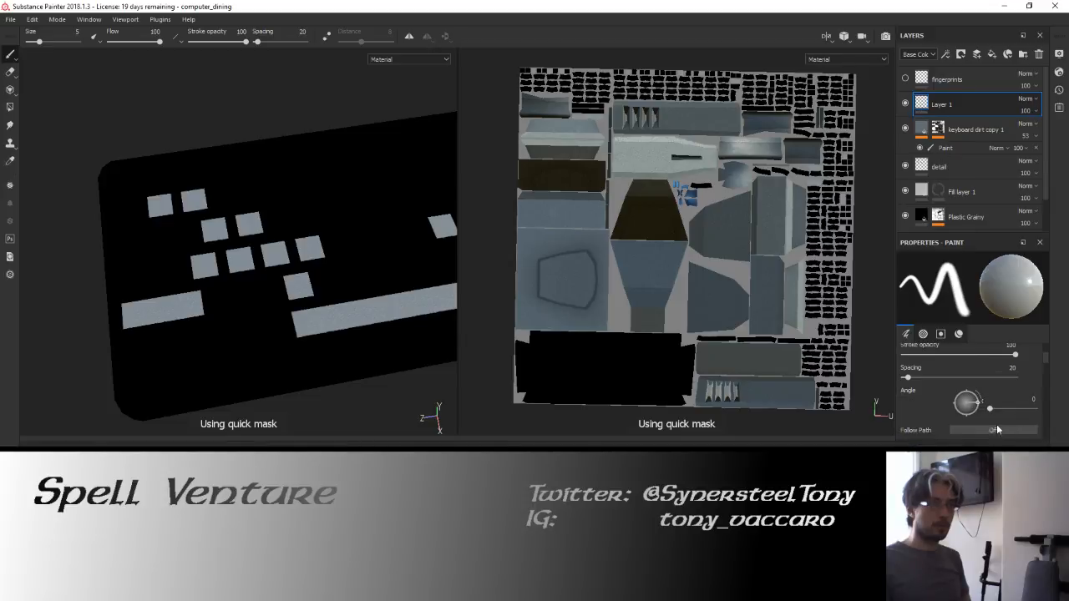
{"action": "scroll", "coordinate": [985, 391], "scroll_direction": "down", "scroll_amount": 5}
{"action": "scroll", "coordinate": [984, 389], "scroll_direction": "down", "scroll_amount": 2}
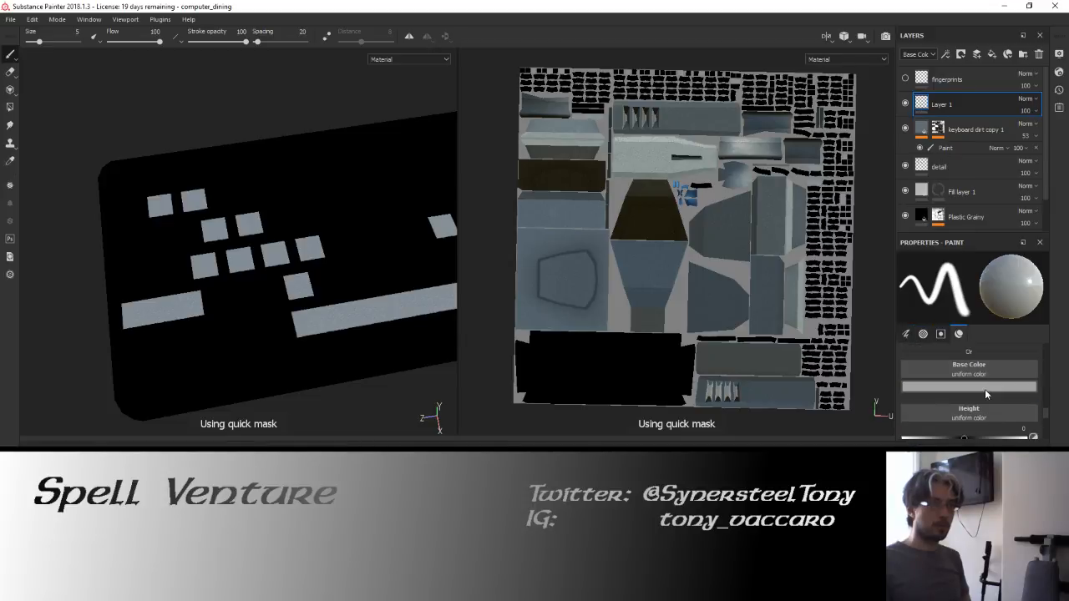
{"action": "left_click", "coordinate": [982, 388]}
{"action": "left_click", "coordinate": [917, 441]}
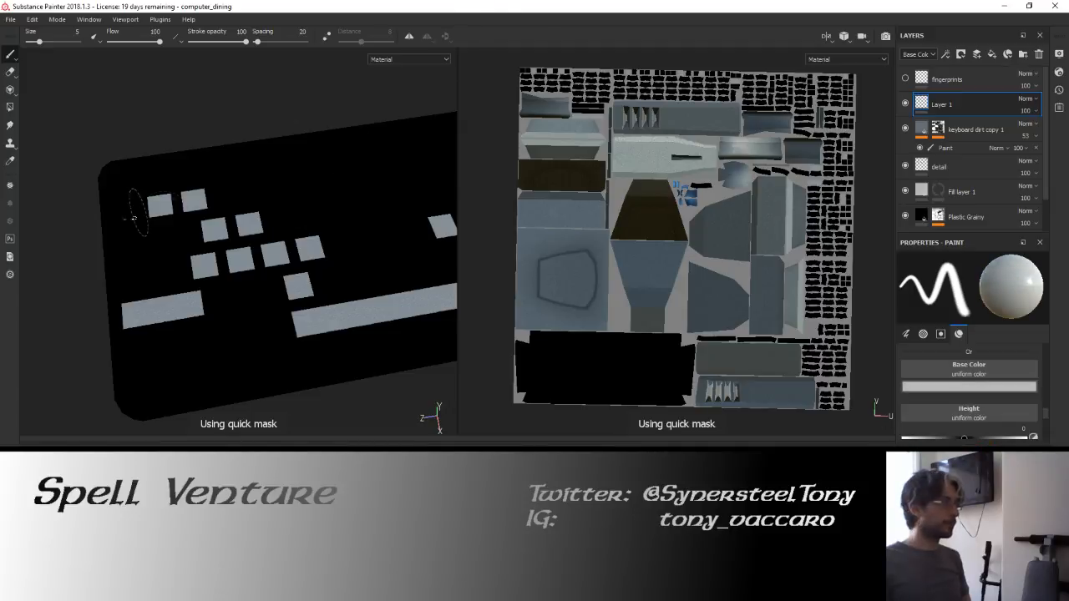
Set the brush size to 10.
{"action": "scroll", "coordinate": [969, 392], "scroll_direction": "up", "scroll_amount": 5}
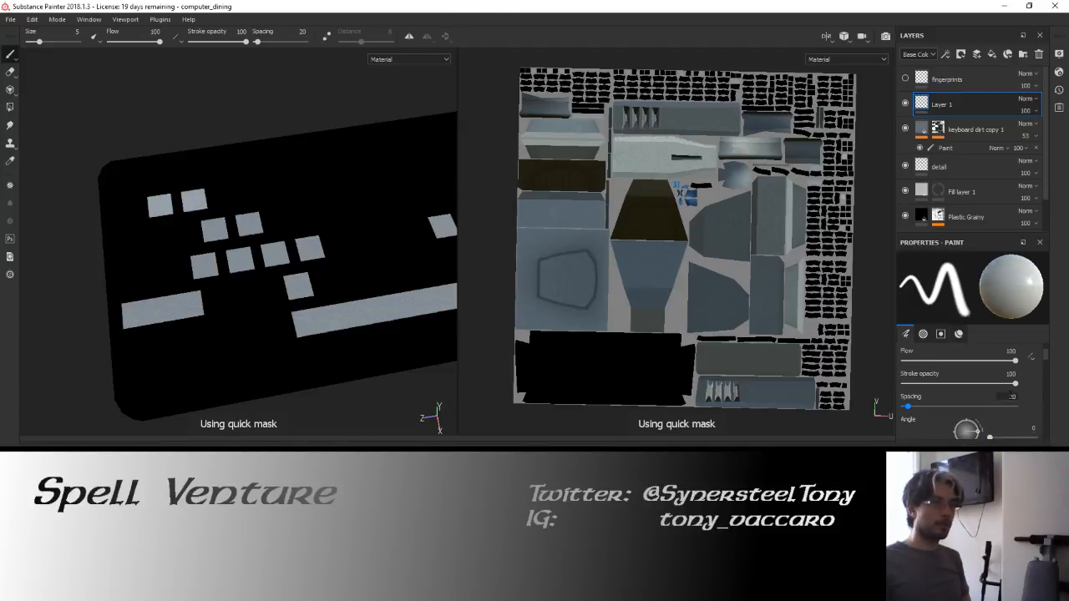
{"action": "left_click", "coordinate": [1011, 375]}
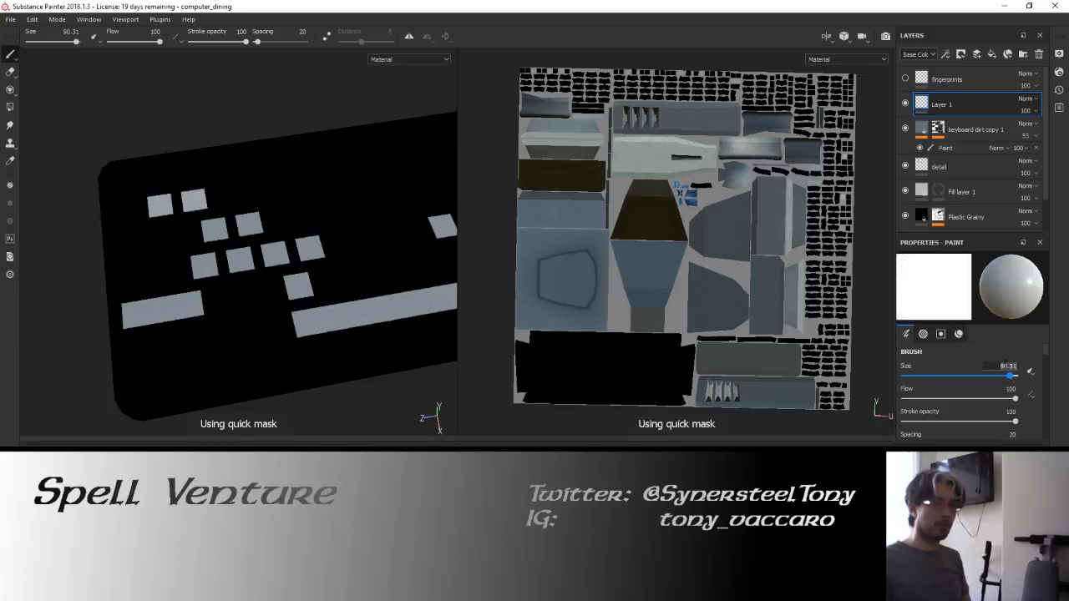
{"action": "type", "text": "10"}
{"action": "key", "text": "Return"}
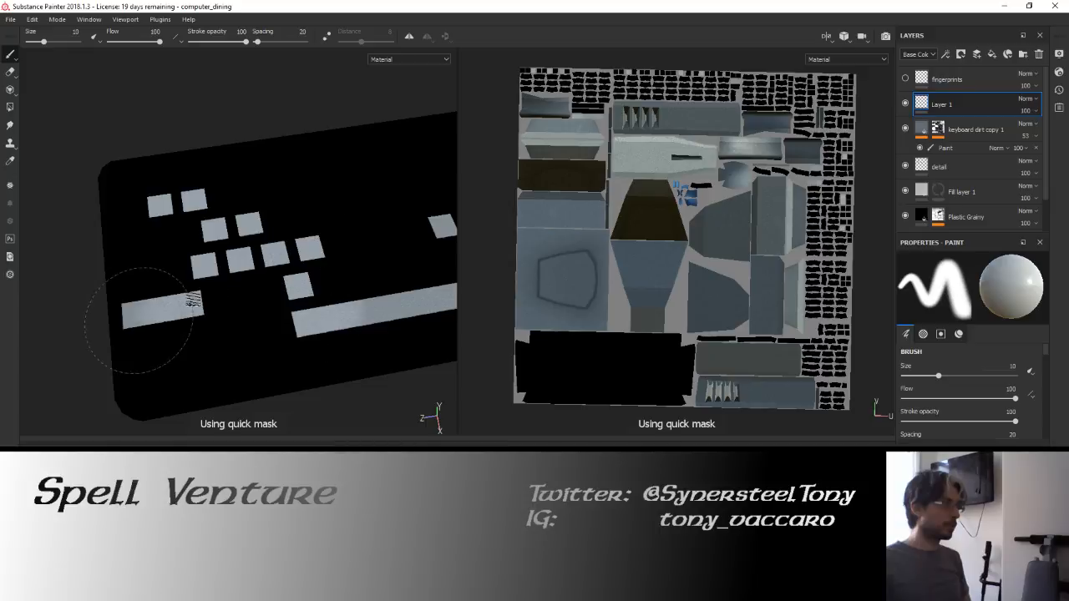
Brush the lighter grey wear over the unmasked key tops across the keyboard and turn off the quick mask.
{"action": "left_click_drag", "start_coordinate": [237, 197], "coordinate": [179, 298], "text": "alt"}
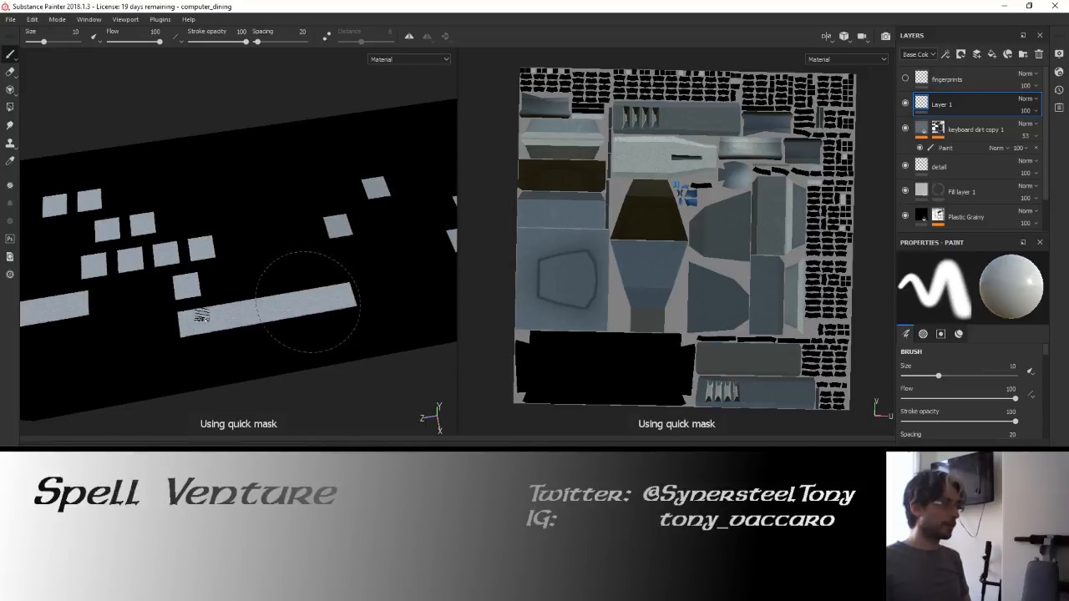
{"action": "mouse_move", "coordinate": [365, 188]}
{"action": "left_mouse_down", "text": "alt"}
{"action": "mouse_move", "coordinate": [191, 251]}
{"action": "mouse_move", "coordinate": [294, 294]}
{"action": "left_mouse_up", "text": "alt"}
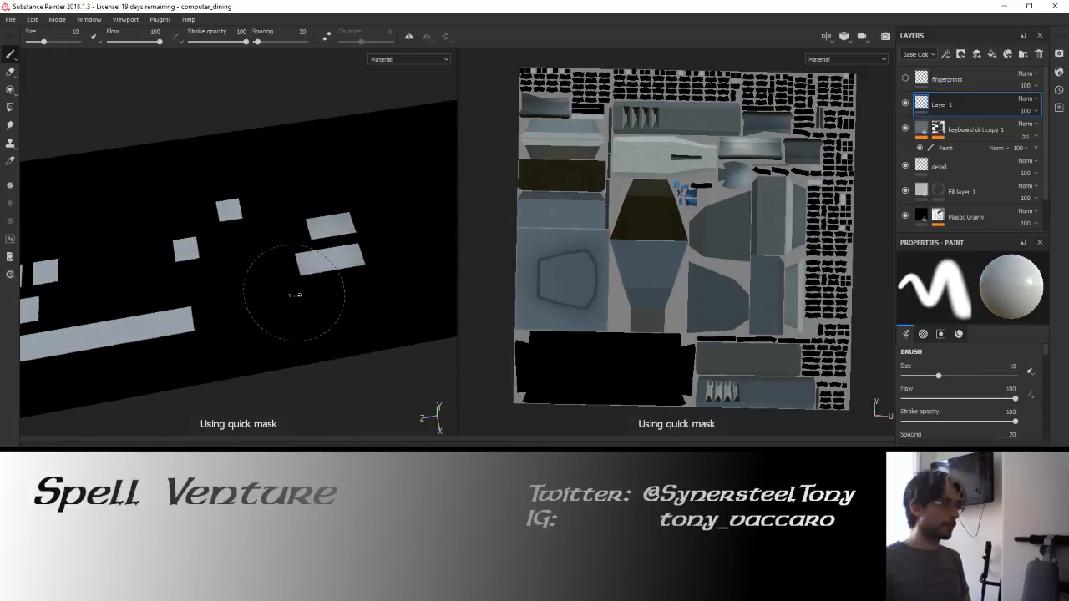
{"action": "left_click_drag", "start_coordinate": [186, 246], "coordinate": [157, 266], "text": "alt"}
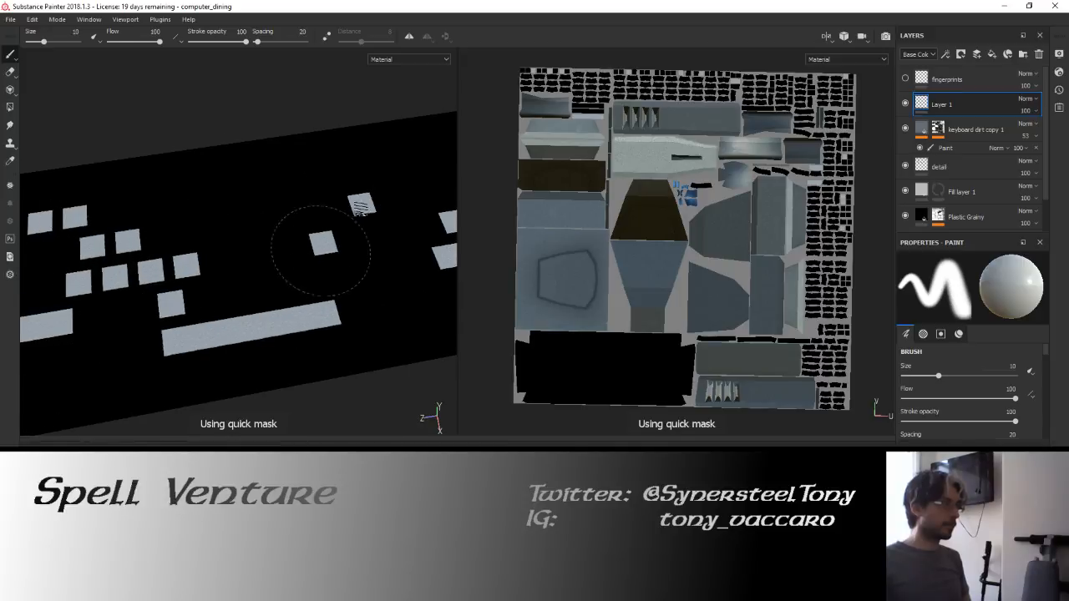
{"action": "scroll", "coordinate": [328, 242], "scroll_direction": "down", "scroll_amount": 3}
{"action": "key", "text": "t"}
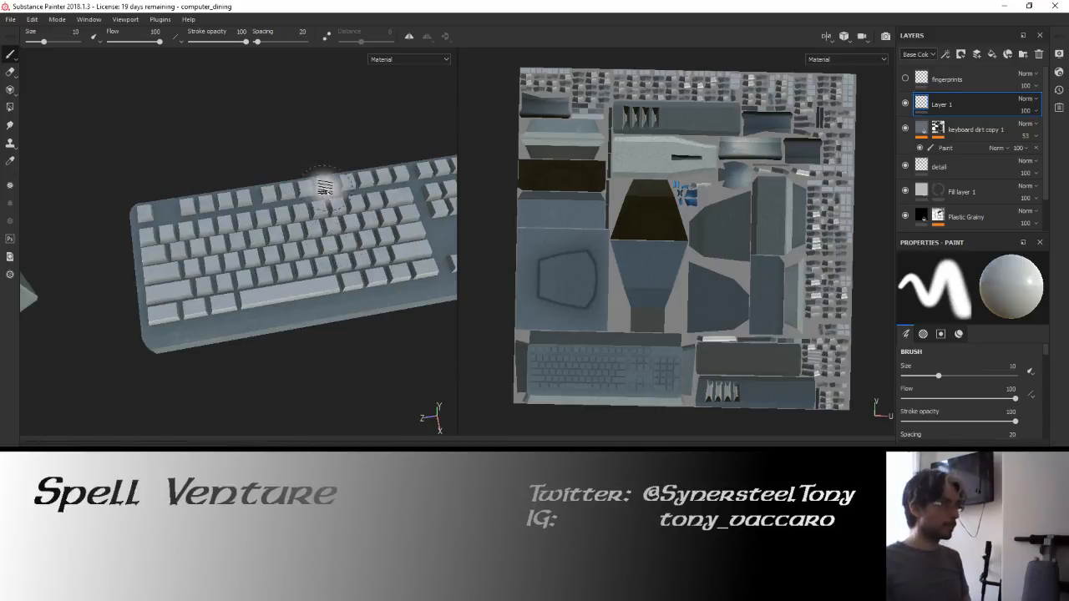
Examine the wear on the keycaps from close up and afar, at several angles and under rotated environment lighting.
{"action": "left_click_drag", "start_coordinate": [326, 184], "coordinate": [284, 172], "text": "alt"}
{"action": "scroll", "coordinate": [313, 174], "scroll_direction": "up", "scroll_amount": 3}
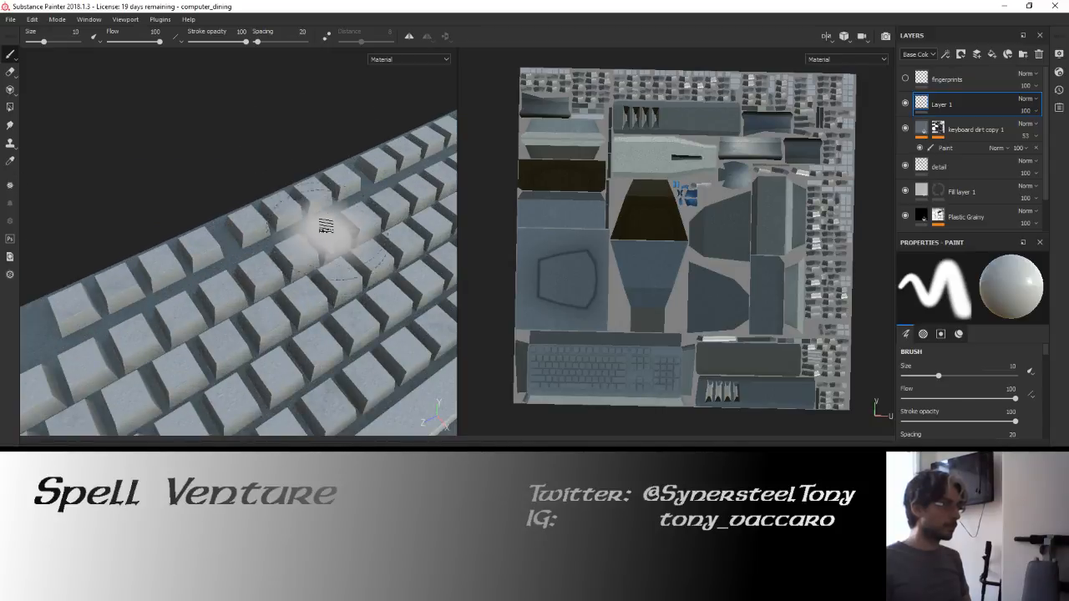
{"action": "left_click_drag", "start_coordinate": [326, 226], "coordinate": [301, 181], "text": "alt"}
{"action": "mouse_move", "coordinate": [242, 172]}
{"action": "right_mouse_down", "text": "shift"}
{"action": "mouse_move", "coordinate": [333, 162]}
{"action": "mouse_move", "coordinate": [335, 200]}
{"action": "right_mouse_up", "text": "shift"}
{"action": "mouse_move", "coordinate": [335, 203]}
{"action": "left_mouse_down", "text": "alt"}
{"action": "mouse_move", "coordinate": [203, 179]}
{"action": "mouse_move", "coordinate": [142, 194]}
{"action": "left_mouse_up", "text": "alt"}
{"action": "mouse_move", "coordinate": [348, 248]}
{"action": "left_mouse_down", "text": "alt"}
{"action": "mouse_move", "coordinate": [200, 187]}
{"action": "mouse_move", "coordinate": [276, 200]}
{"action": "left_mouse_up", "text": "alt"}
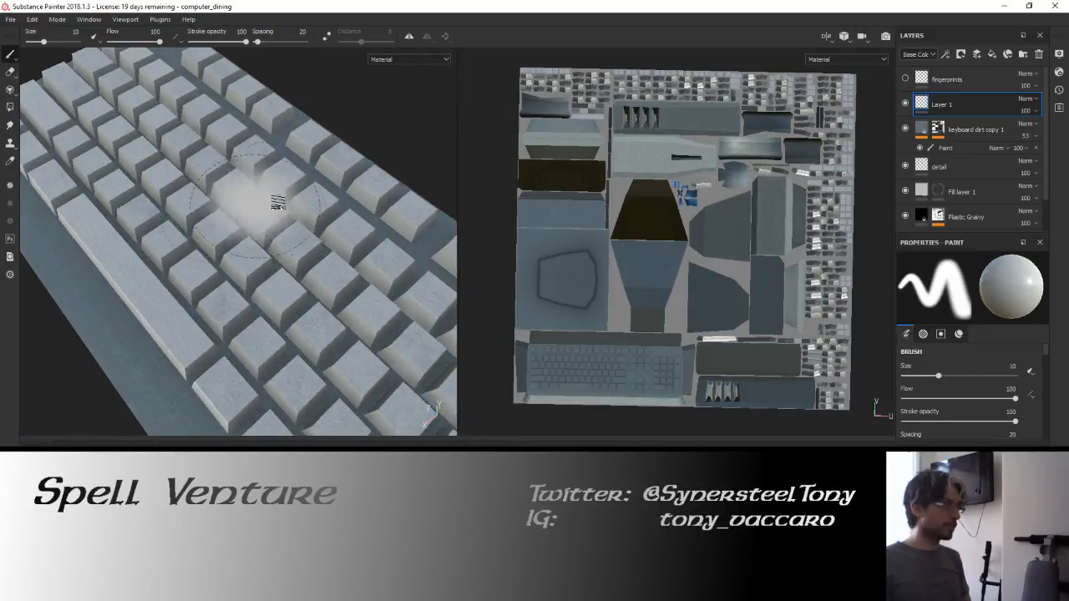
{"action": "mouse_move", "coordinate": [276, 201]}
{"action": "right_mouse_down", "text": "shift"}
{"action": "mouse_move", "coordinate": [302, 193]}
{"action": "mouse_move", "coordinate": [215, 207]}
{"action": "right_mouse_up", "text": "shift"}
{"action": "middle_click_drag", "start_coordinate": [154, 221], "coordinate": [240, 261], "text": "alt"}
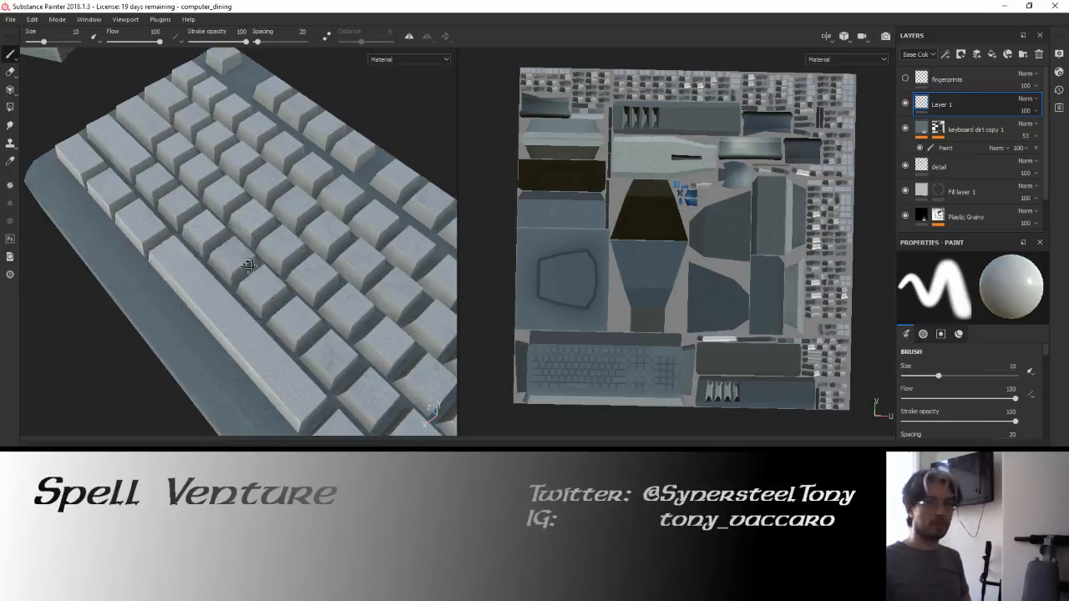
{"action": "left_click_drag", "start_coordinate": [248, 265], "coordinate": [301, 240], "text": "alt"}
{"action": "right_click_drag", "start_coordinate": [301, 241], "coordinate": [329, 234], "text": "alt"}
{"action": "mouse_move", "coordinate": [310, 177]}
{"action": "right_mouse_down", "text": "shift"}
{"action": "mouse_move", "coordinate": [259, 177]}
{"action": "mouse_move", "coordinate": [303, 181]}
{"action": "mouse_move", "coordinate": [279, 187]}
{"action": "mouse_move", "coordinate": [295, 212]}
{"action": "mouse_move", "coordinate": [251, 208]}
{"action": "mouse_move", "coordinate": [295, 210]}
{"action": "mouse_move", "coordinate": [286, 208]}
{"action": "right_mouse_up", "text": "shift"}
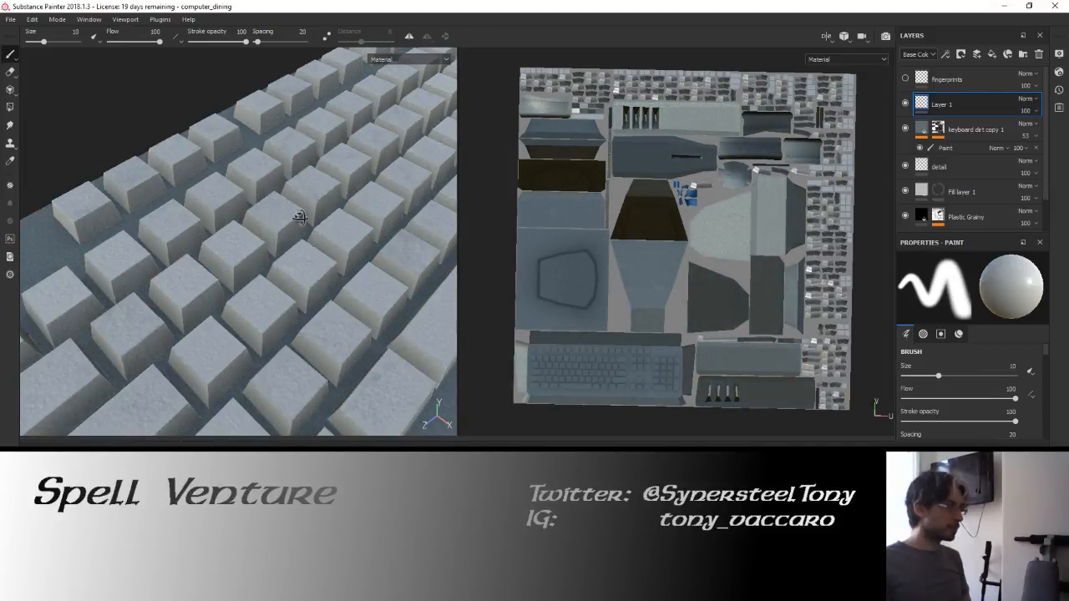
{"action": "left_click_drag", "start_coordinate": [286, 208], "coordinate": [234, 229], "text": "alt"}
{"action": "mouse_move", "coordinate": [233, 229]}
{"action": "right_mouse_down", "text": "alt"}
{"action": "mouse_move", "coordinate": [363, 171]}
{"action": "mouse_move", "coordinate": [327, 147]}
{"action": "mouse_move", "coordinate": [360, 207]}
{"action": "right_mouse_up", "text": "alt"}
{"action": "scroll", "coordinate": [361, 241], "scroll_direction": "down", "scroll_amount": 10}
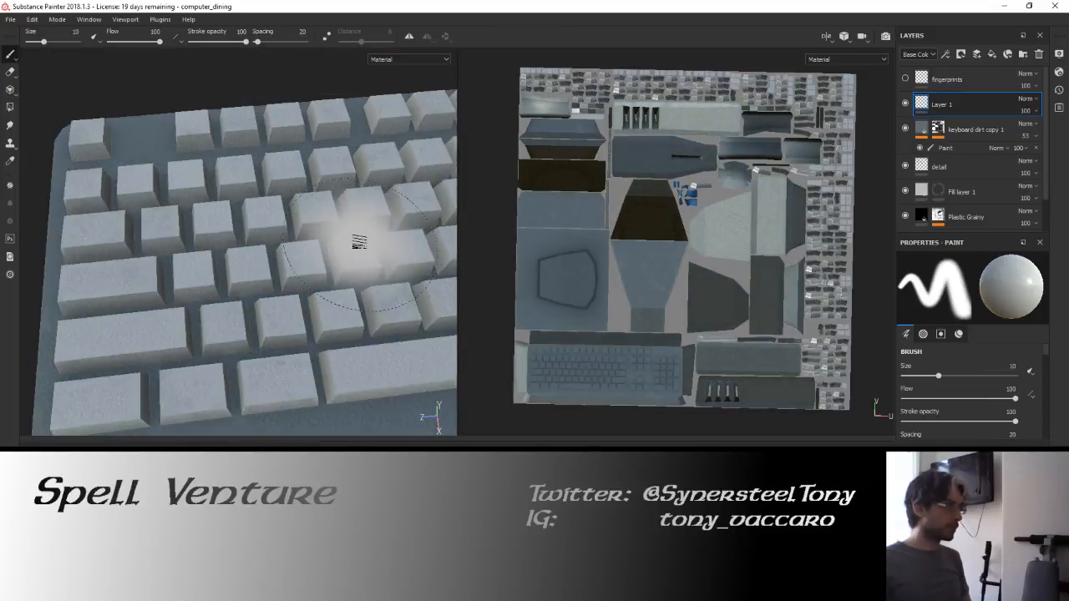
{"action": "mouse_move", "coordinate": [391, 214]}
{"action": "middle_mouse_down", "text": "alt"}
{"action": "mouse_move", "coordinate": [396, 202]}
{"action": "mouse_move", "coordinate": [361, 208]}
{"action": "middle_mouse_up", "text": "alt"}
{"action": "left_click_drag", "start_coordinate": [360, 208], "coordinate": [207, 169], "text": "alt"}
{"action": "right_click_drag", "start_coordinate": [208, 169], "coordinate": [329, 167], "text": "shift"}
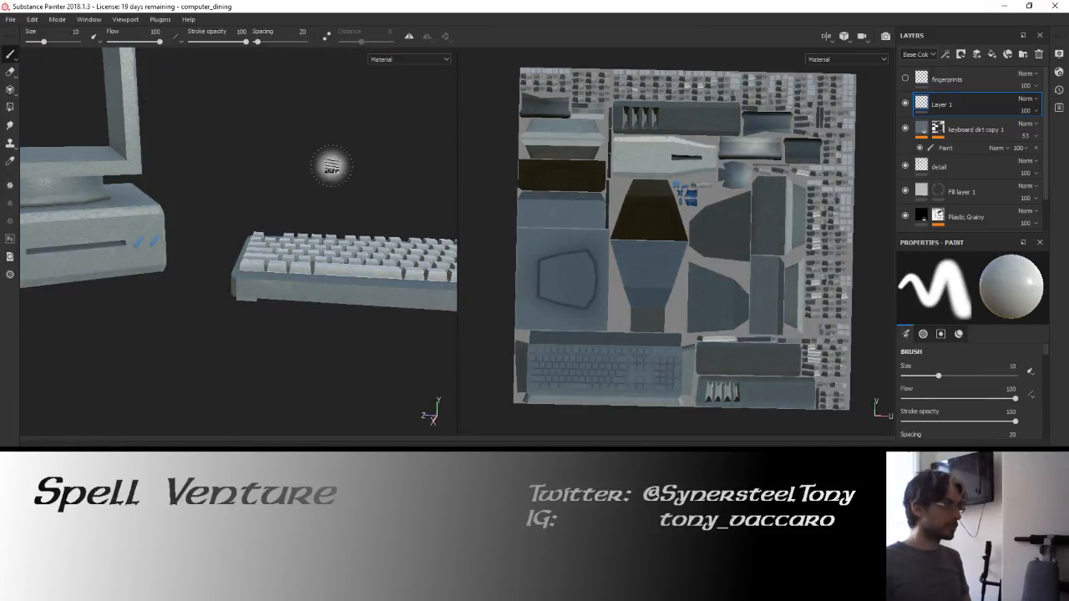
{"action": "left_click_drag", "start_coordinate": [329, 167], "coordinate": [263, 260], "text": "alt"}
{"action": "mouse_move", "coordinate": [295, 231]}
{"action": "right_mouse_down", "text": "shift"}
{"action": "mouse_move", "coordinate": [325, 226]}
{"action": "mouse_move", "coordinate": [299, 228]}
{"action": "right_mouse_up", "text": "shift"}
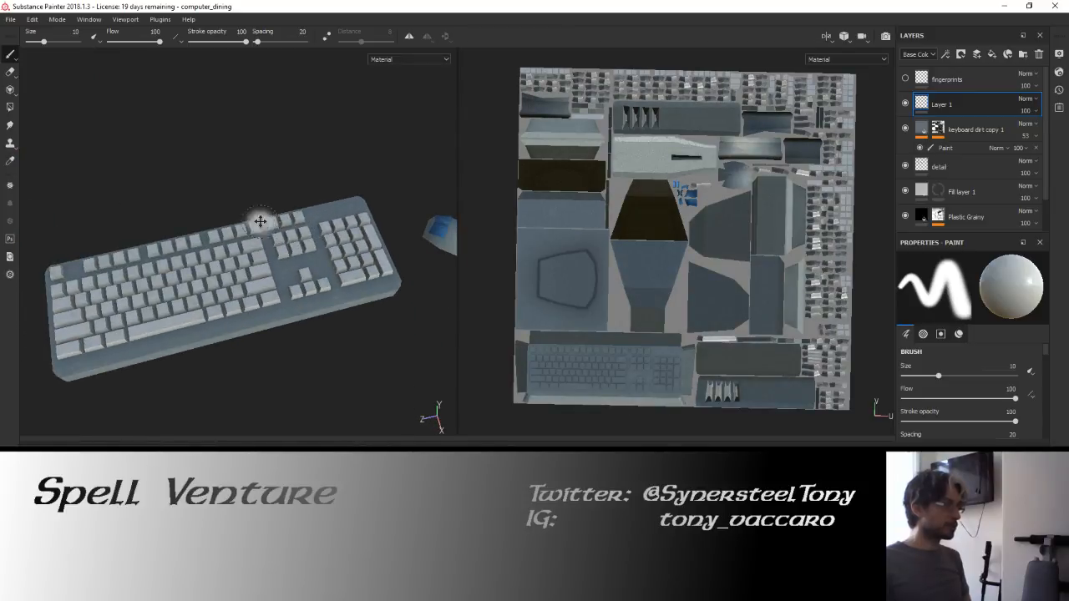
Select the fingerprints layer and make it visible.
{"action": "middle_click_drag", "start_coordinate": [260, 221], "coordinate": [351, 218], "text": "alt"}
{"action": "left_click_drag", "start_coordinate": [320, 226], "coordinate": [327, 226], "text": "alt"}
{"action": "left_click", "coordinate": [947, 79]}
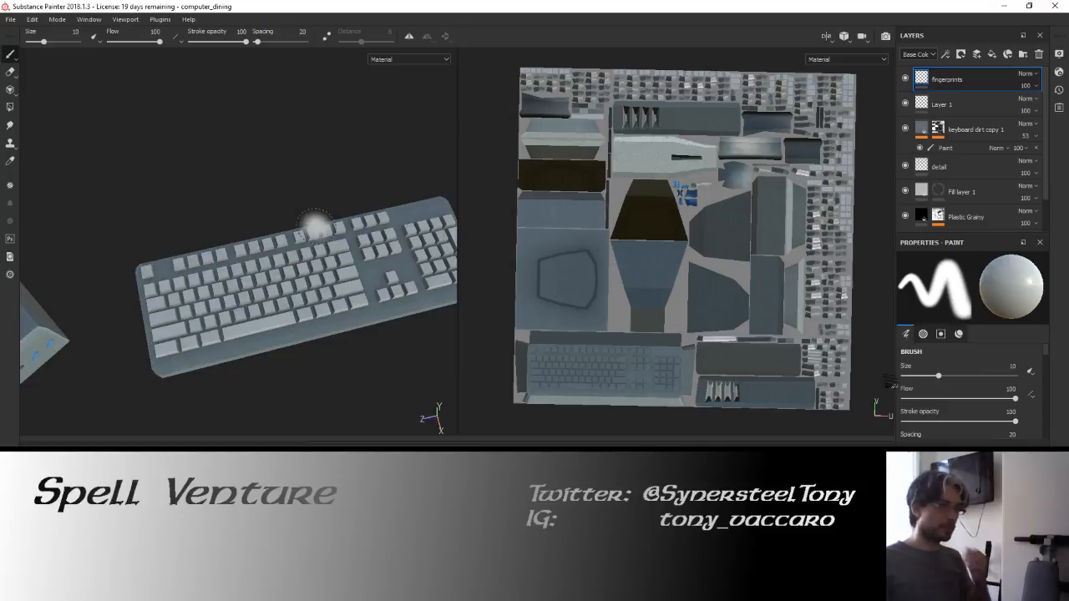
Set the brush alpha to Fingerprint Hand Drop for painting on the fingerprints layer.
{"action": "scroll", "coordinate": [983, 376], "scroll_direction": "down", "scroll_amount": 1}
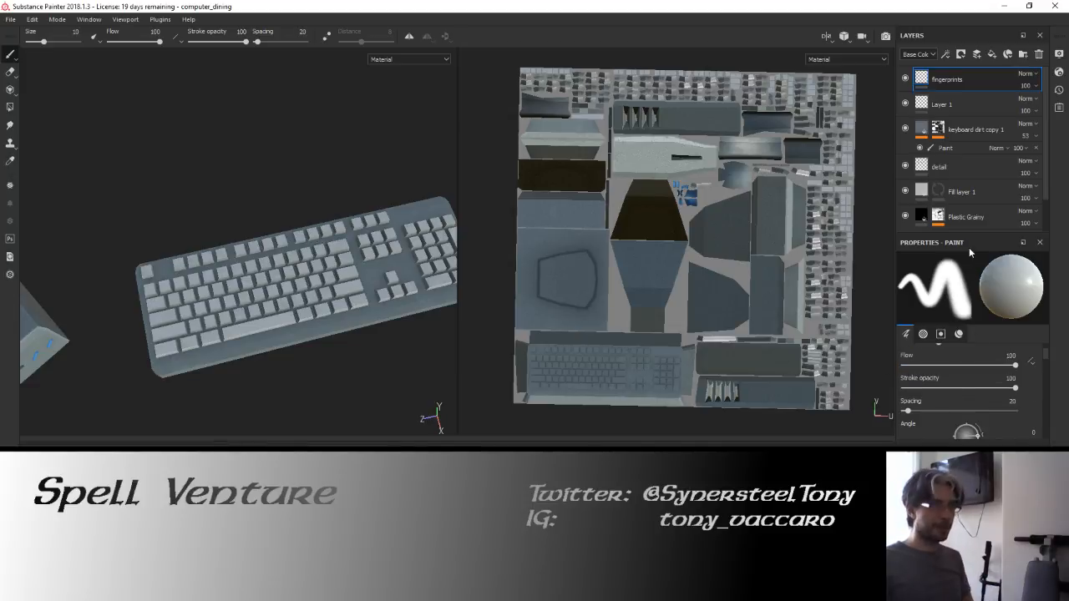
{"action": "left_click_drag", "start_coordinate": [974, 234], "coordinate": [974, 198]}
{"action": "scroll", "coordinate": [957, 362], "scroll_direction": "down", "scroll_amount": 5}
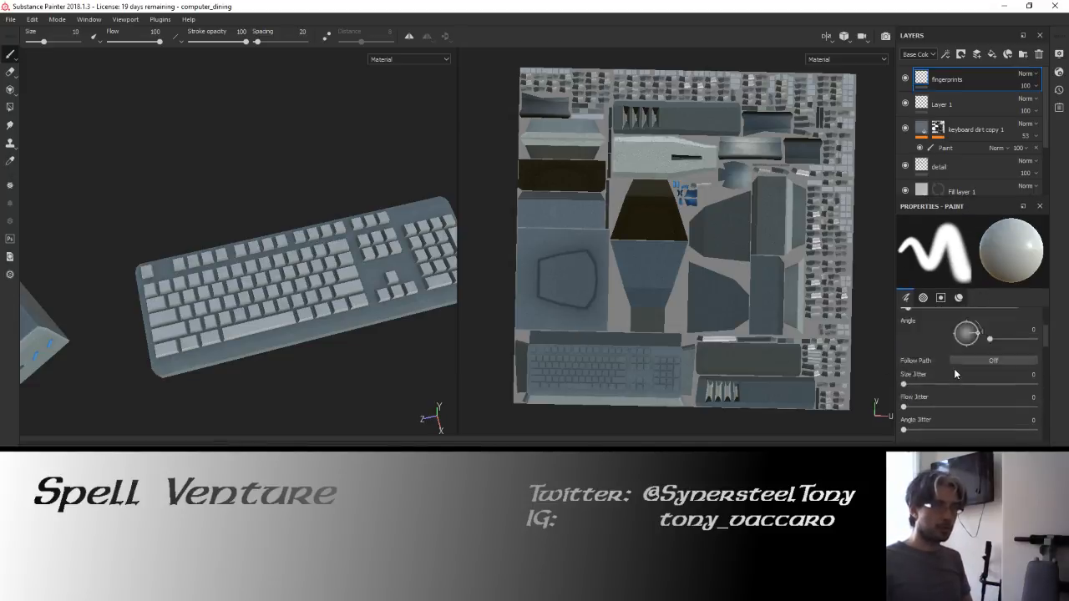
{"action": "left_click", "coordinate": [947, 383]}
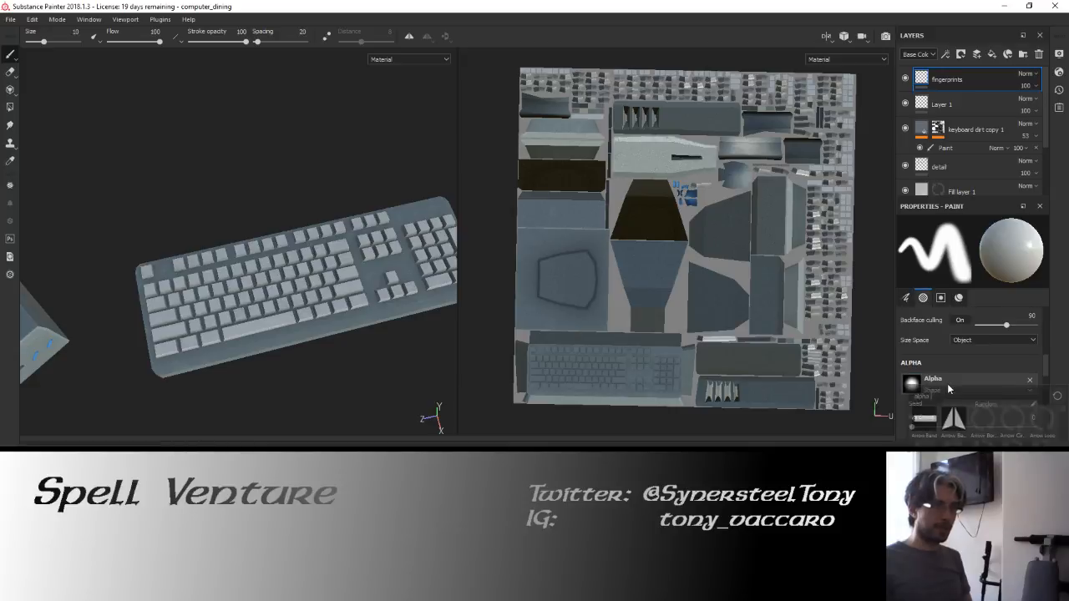
{"action": "scroll", "coordinate": [1018, 410], "scroll_direction": "down", "scroll_amount": 2}
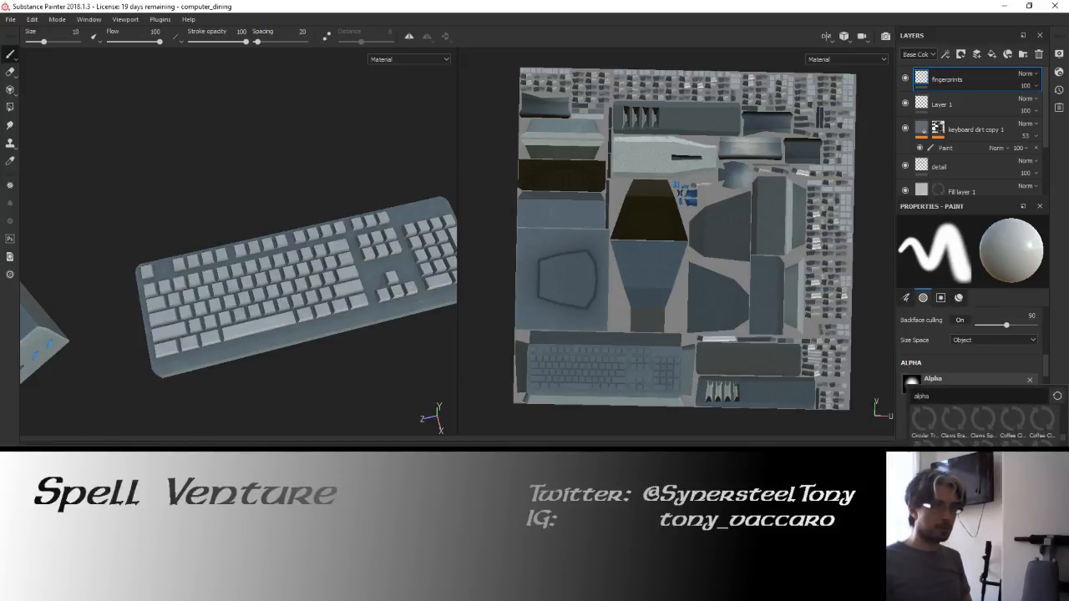
{"action": "scroll", "coordinate": [984, 421], "scroll_direction": "down", "scroll_amount": 5}
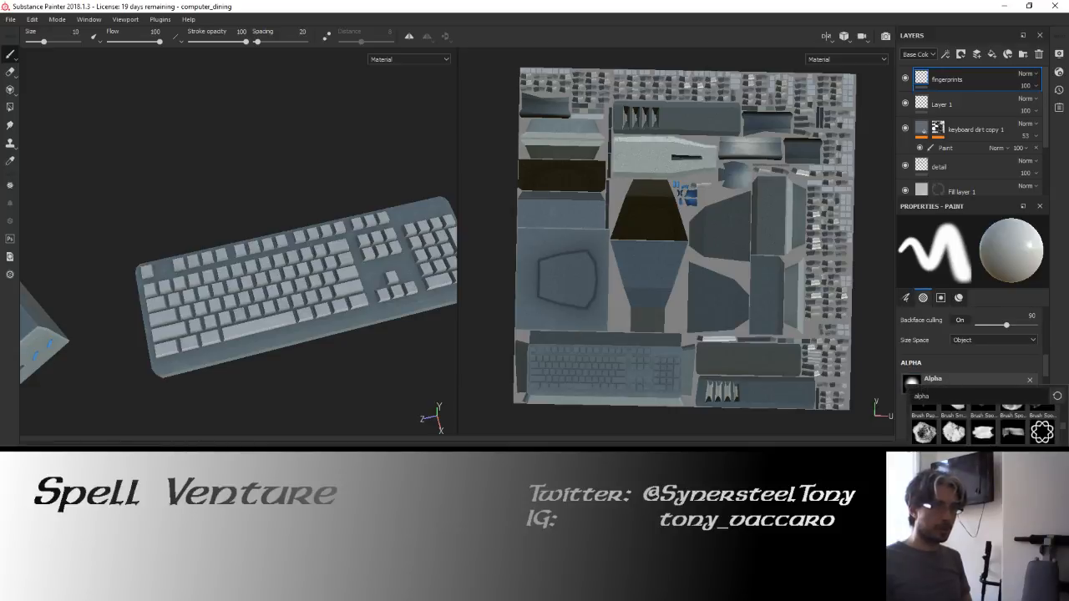
{"action": "scroll", "coordinate": [984, 422], "scroll_direction": "up", "scroll_amount": 2}
{"action": "scroll", "coordinate": [919, 436], "scroll_direction": "up", "scroll_amount": 4}
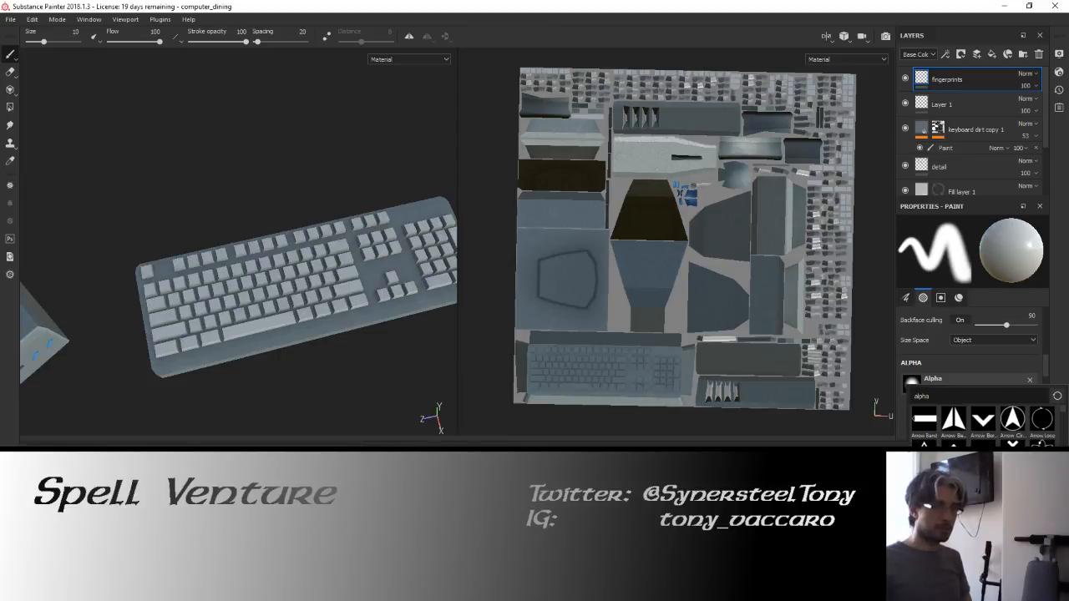
{"action": "scroll", "coordinate": [983, 422], "scroll_direction": "down", "scroll_amount": 4}
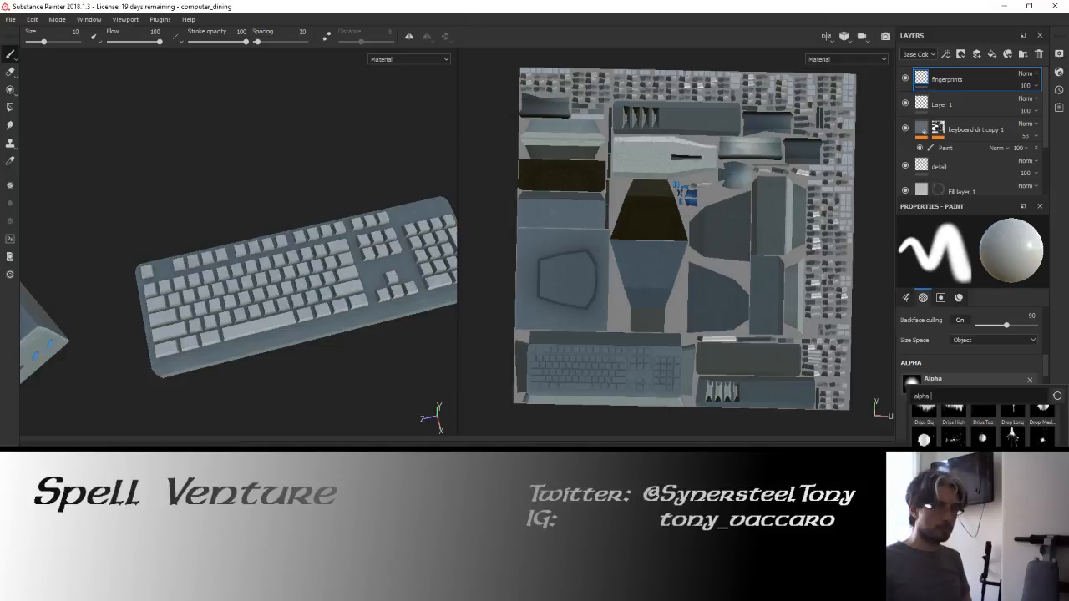
{"action": "scroll", "coordinate": [1036, 409], "scroll_direction": "down", "scroll_amount": 2}
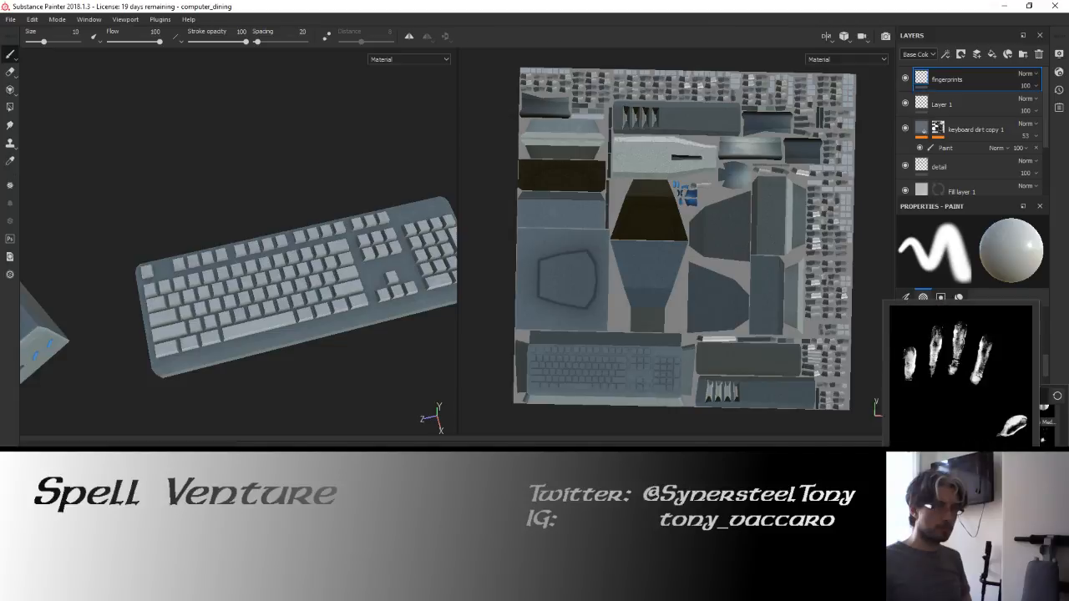
{"action": "left_click", "coordinate": [927, 436]}
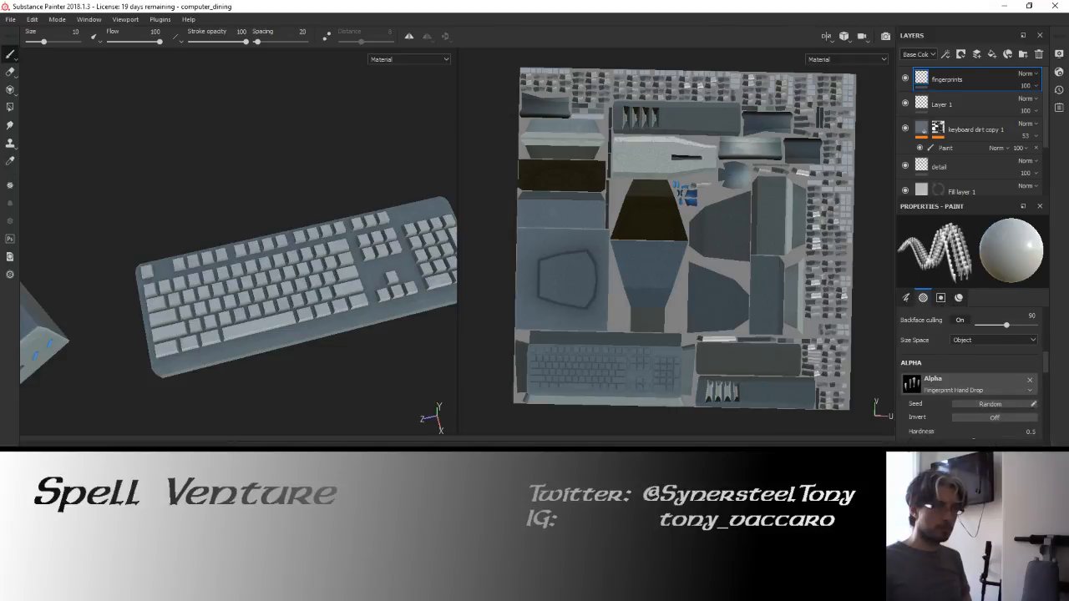
Start a quick mask and polygon-fill the keyboard base face between the keys and its edge strips beside the Escape-key end.
{"action": "left_click_drag", "start_coordinate": [304, 234], "coordinate": [291, 249], "text": "alt"}
{"action": "scroll", "coordinate": [251, 293], "scroll_direction": "down", "scroll_amount": 2}
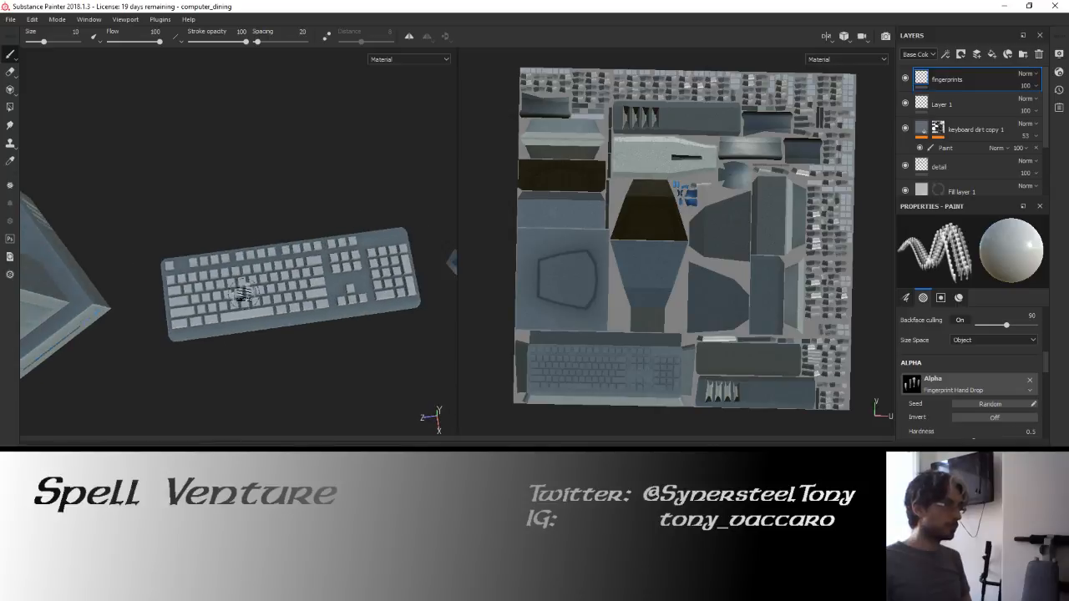
{"action": "scroll", "coordinate": [249, 299], "scroll_direction": "up", "scroll_amount": 5}
{"action": "scroll", "coordinate": [229, 294], "scroll_direction": "up", "scroll_amount": 3}
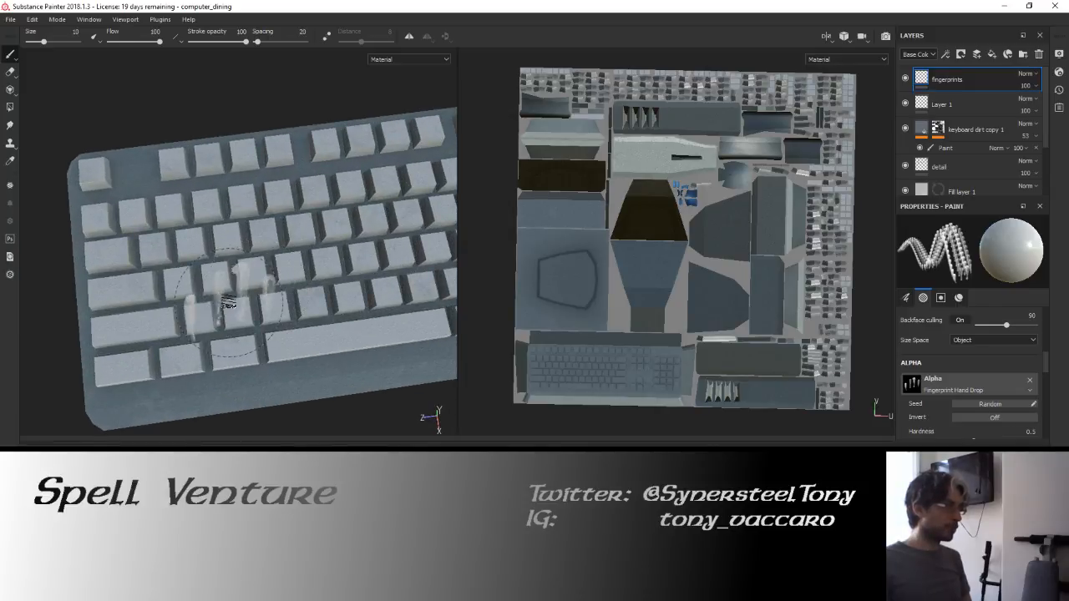
{"action": "left_click", "coordinate": [932, 130]}
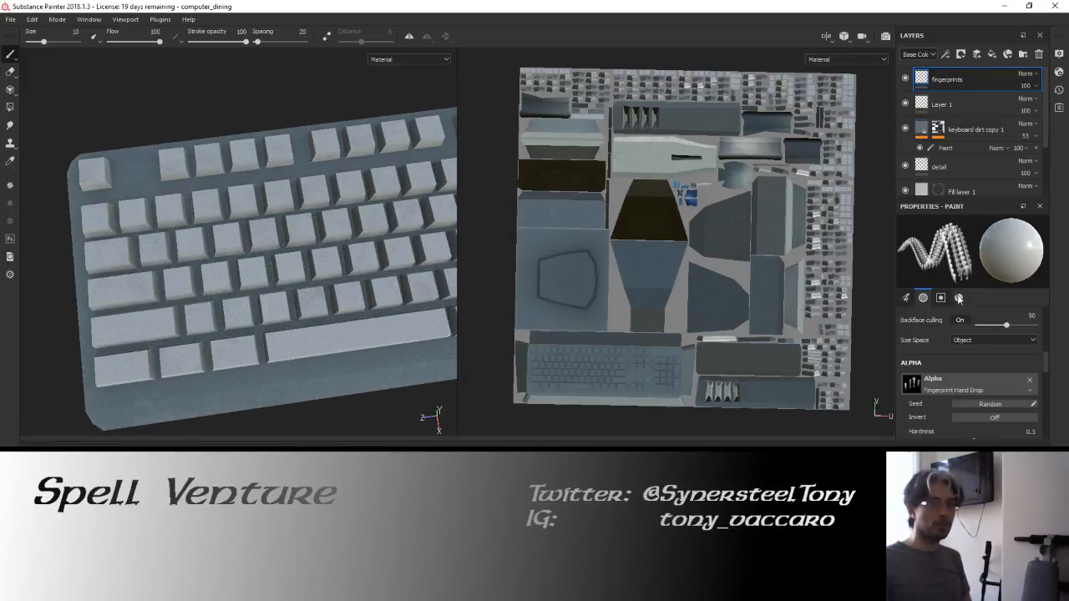
{"action": "scroll", "coordinate": [971, 324], "scroll_direction": "down", "scroll_amount": 5}
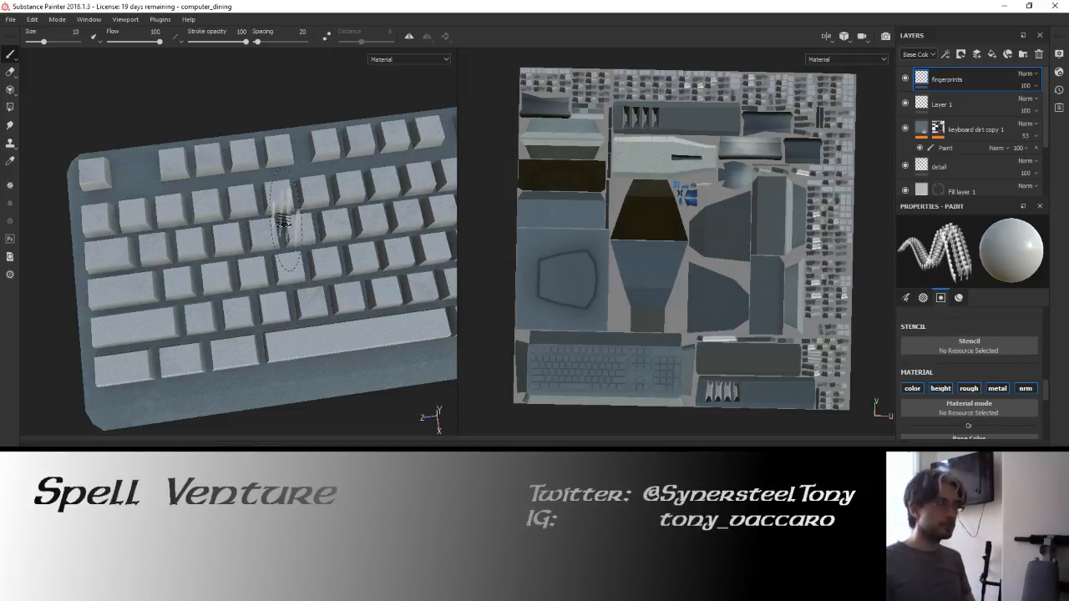
{"action": "key", "text": "u"}
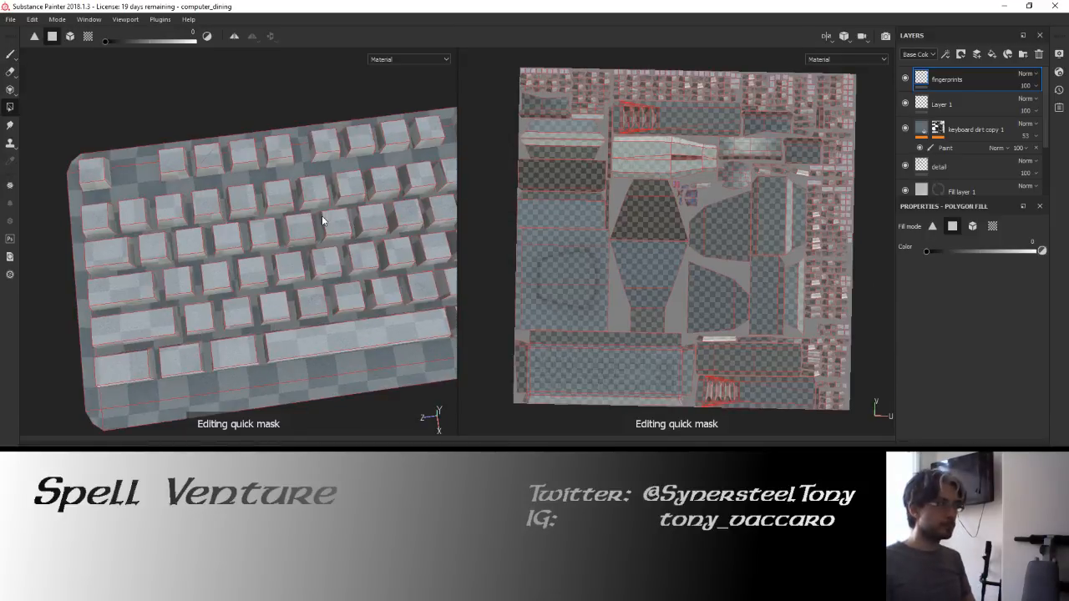
{"action": "left_click", "coordinate": [325, 366]}
{"action": "left_click", "coordinate": [88, 318]}
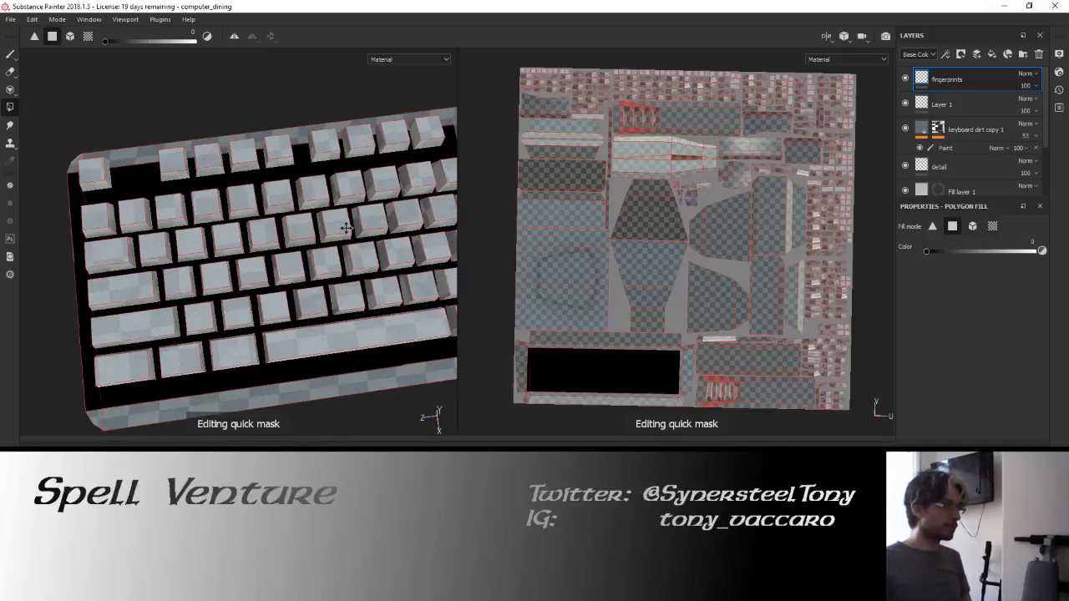
Add the base's edge strips at the number pad end and along the back to the quick mask, and return to painting.
{"action": "middle_click_drag", "start_coordinate": [345, 228], "coordinate": [38, 251], "text": "alt"}
{"action": "middle_click_drag", "start_coordinate": [239, 244], "coordinate": [55, 306], "text": "alt"}
{"action": "left_click", "coordinate": [388, 249]}
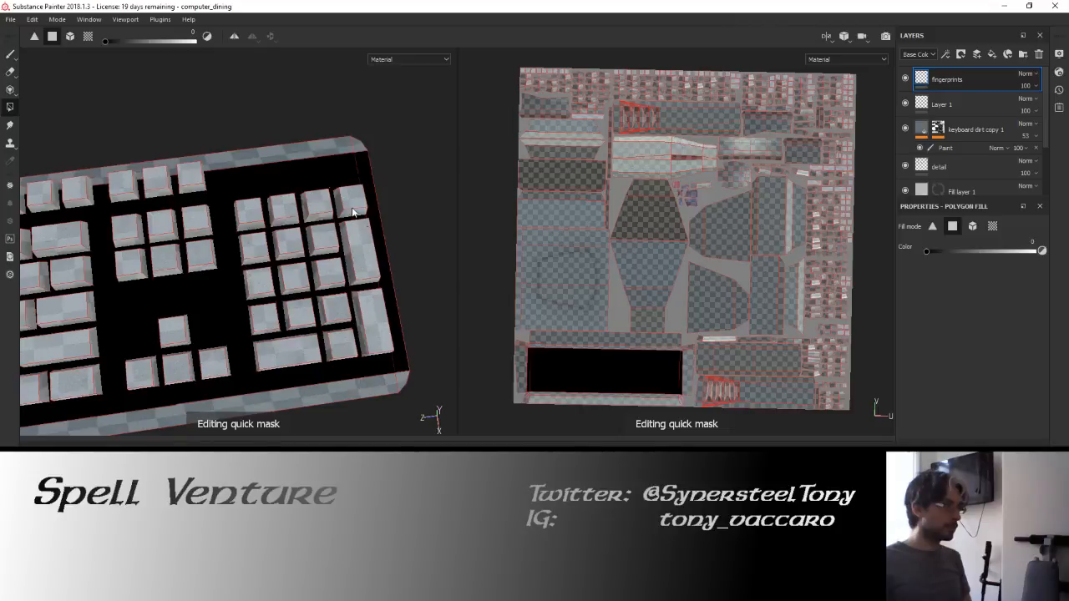
{"action": "left_click", "coordinate": [299, 157]}
{"action": "middle_click_drag", "start_coordinate": [150, 260], "coordinate": [480, 197], "text": "alt"}
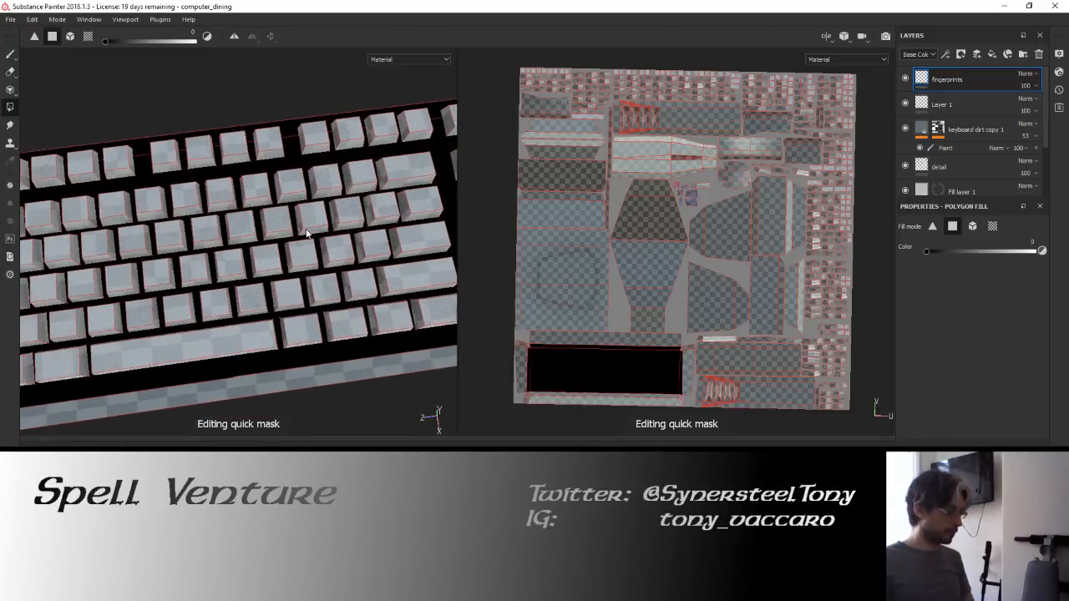
{"action": "key", "text": "u"}
{"action": "middle_click_drag", "start_coordinate": [260, 252], "coordinate": [413, 234], "text": "alt"}
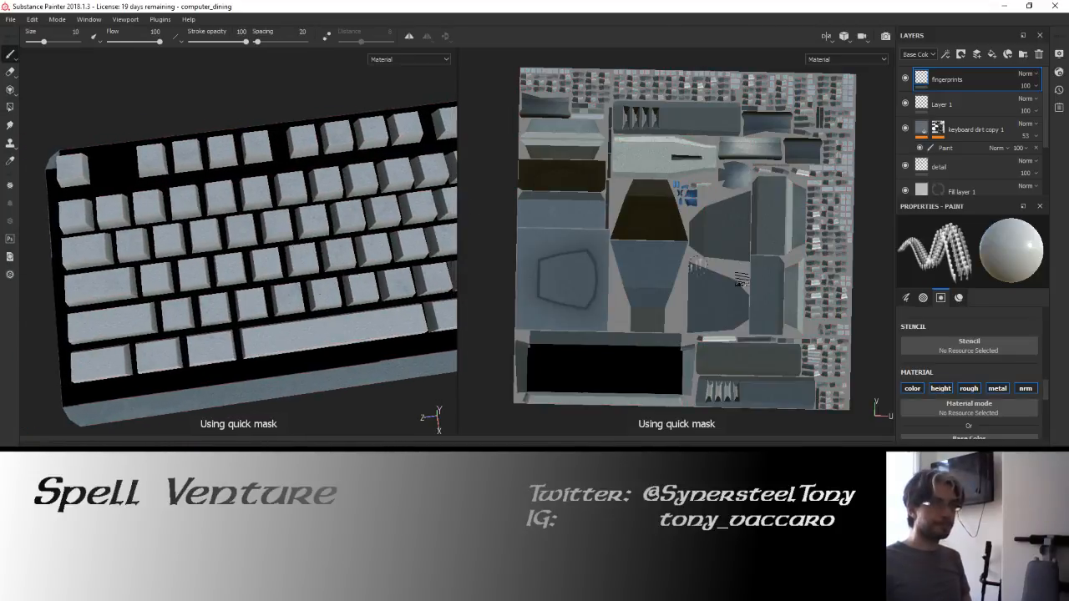
Set the brush size to 20.
{"action": "scroll", "coordinate": [964, 328], "scroll_direction": "up", "scroll_amount": 3}
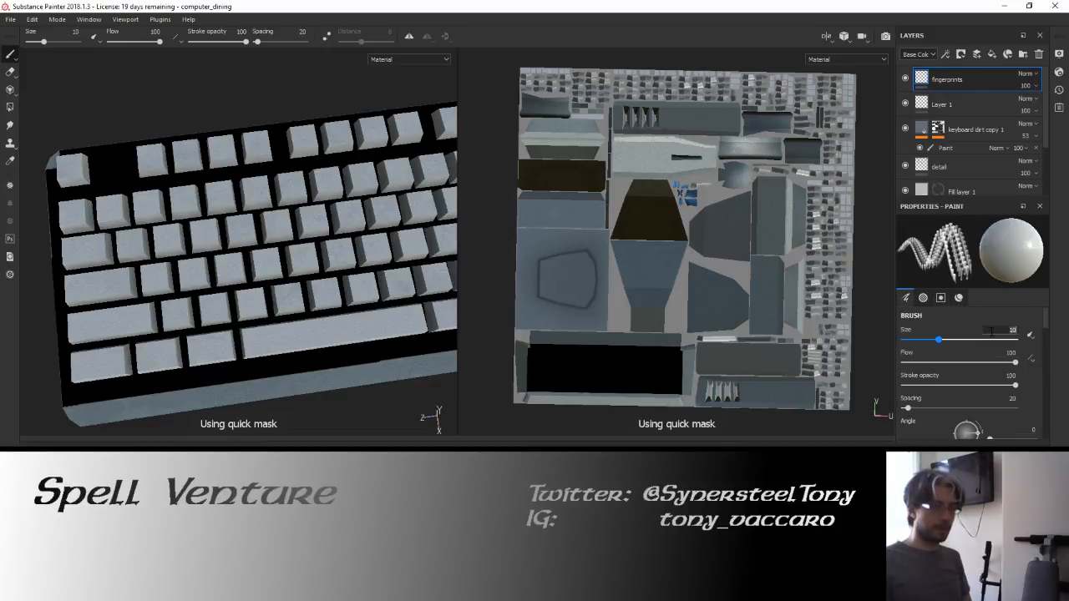
{"action": "left_click", "coordinate": [992, 333]}
{"action": "type", "text": "20"}
{"action": "key", "text": "Return"}
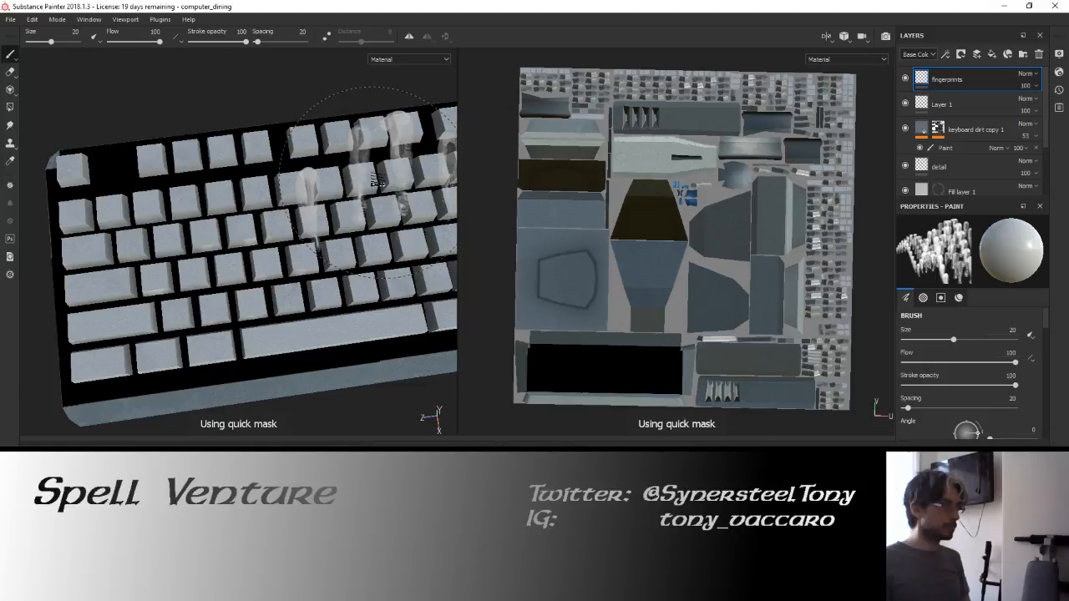
Set the brush material's roughness to 0.
{"action": "scroll", "coordinate": [968, 382], "scroll_direction": "down", "scroll_amount": 5}
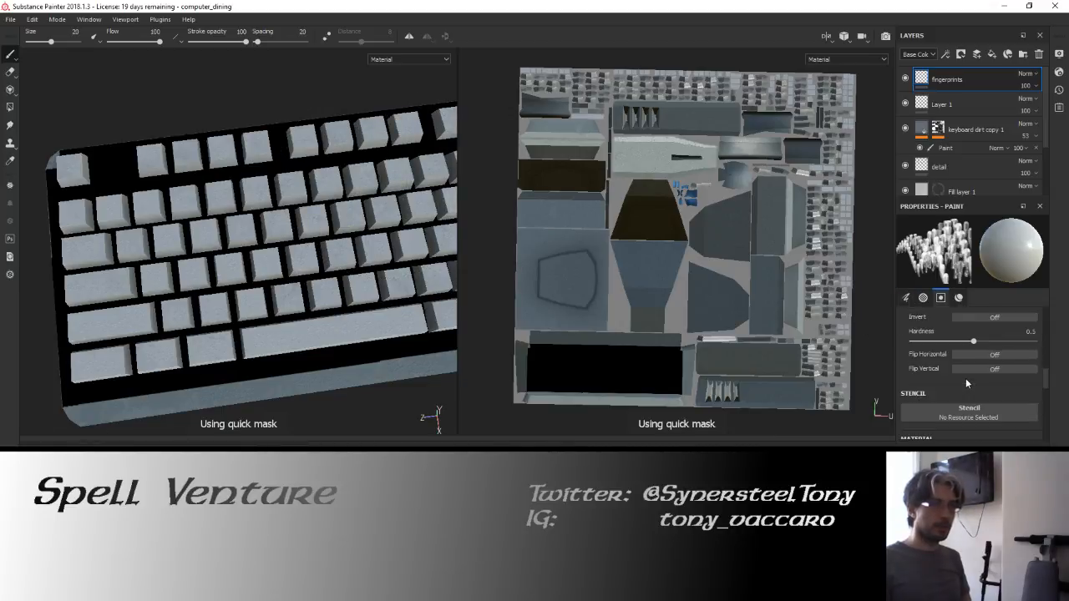
{"action": "scroll", "coordinate": [965, 379], "scroll_direction": "down", "scroll_amount": 8}
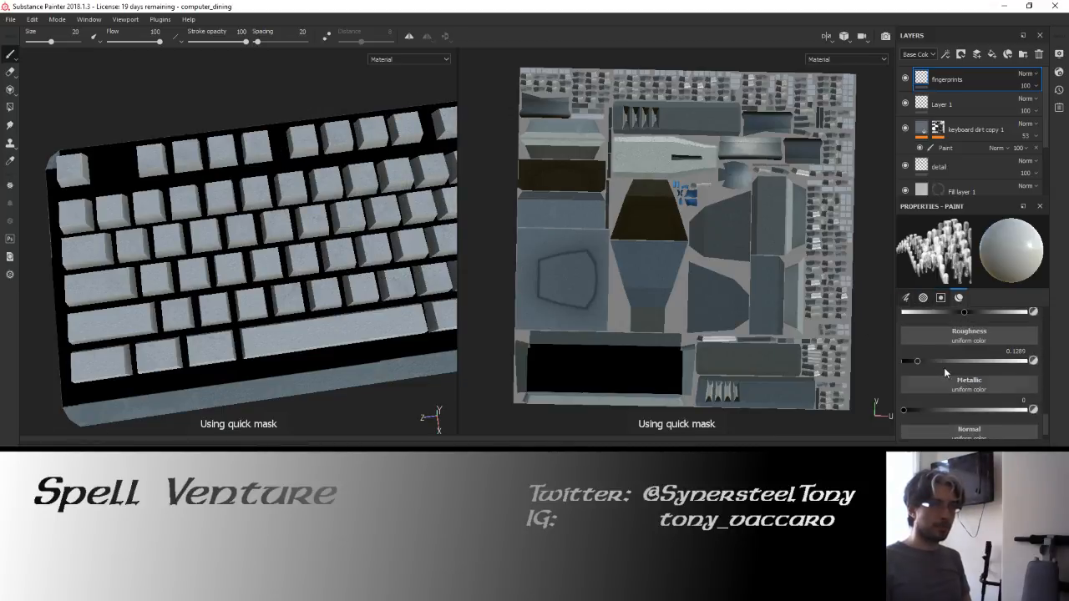
{"action": "left_click_drag", "start_coordinate": [916, 361], "coordinate": [902, 361]}
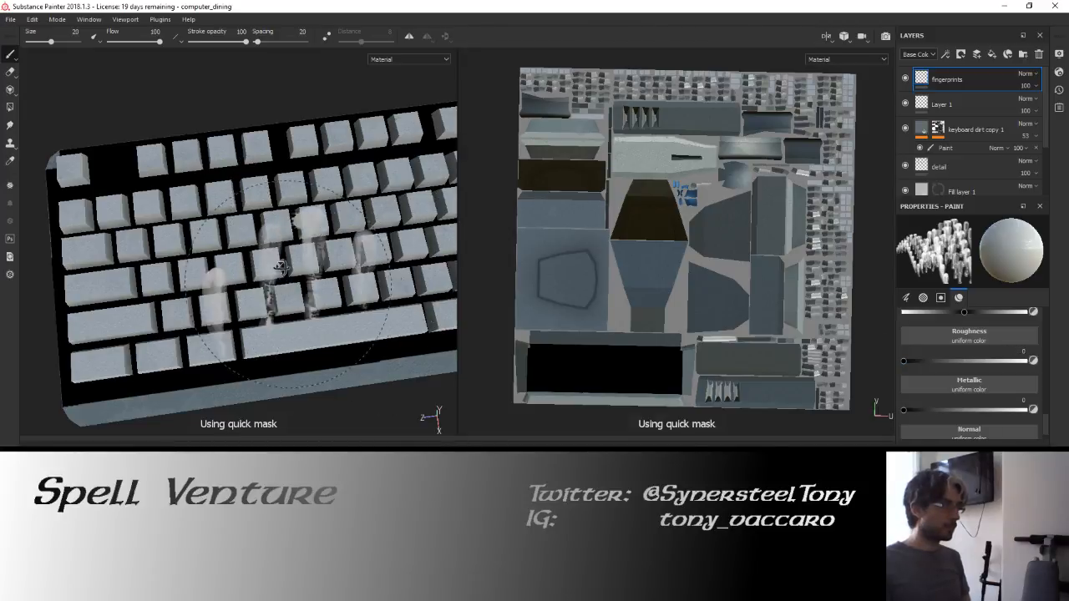
Examine the keycaps at a low angle and under rotated environment lighting.
{"action": "mouse_move", "coordinate": [292, 242]}
{"action": "left_mouse_down", "text": "alt"}
{"action": "mouse_move", "coordinate": [262, 221]}
{"action": "mouse_move", "coordinate": [286, 184]}
{"action": "left_mouse_up", "text": "alt"}
{"action": "scroll", "coordinate": [261, 224], "scroll_direction": "up", "scroll_amount": 3}
{"action": "mouse_move", "coordinate": [288, 182]}
{"action": "right_mouse_down", "text": "shift"}
{"action": "mouse_move", "coordinate": [408, 170]}
{"action": "mouse_move", "coordinate": [291, 161]}
{"action": "right_mouse_up", "text": "shift"}
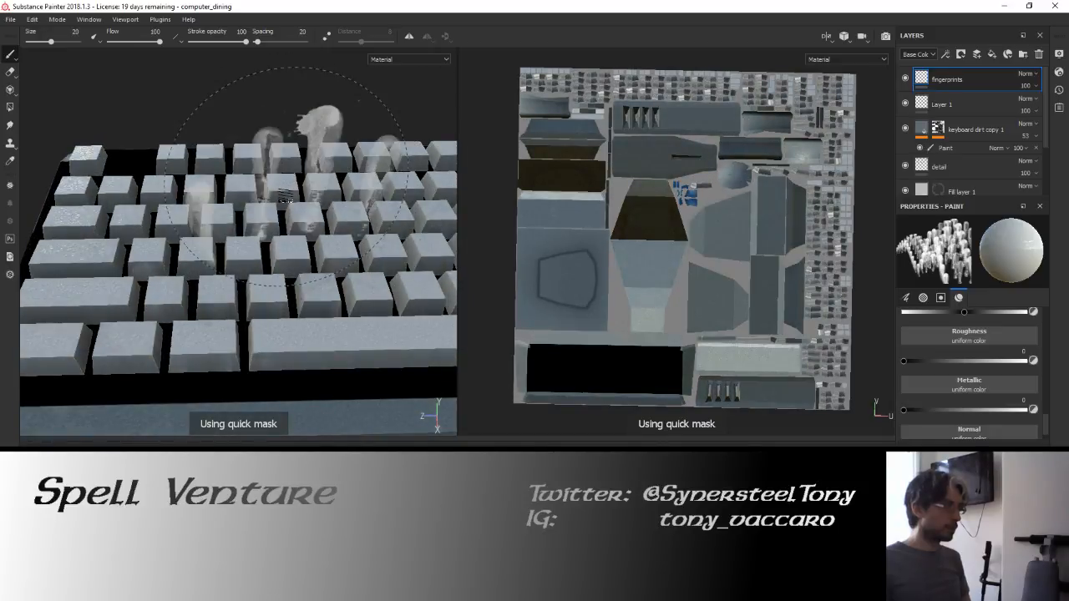
{"action": "left_click_drag", "start_coordinate": [271, 166], "coordinate": [282, 178], "text": "alt"}
{"action": "right_click_drag", "start_coordinate": [227, 182], "coordinate": [267, 187], "text": "shift"}
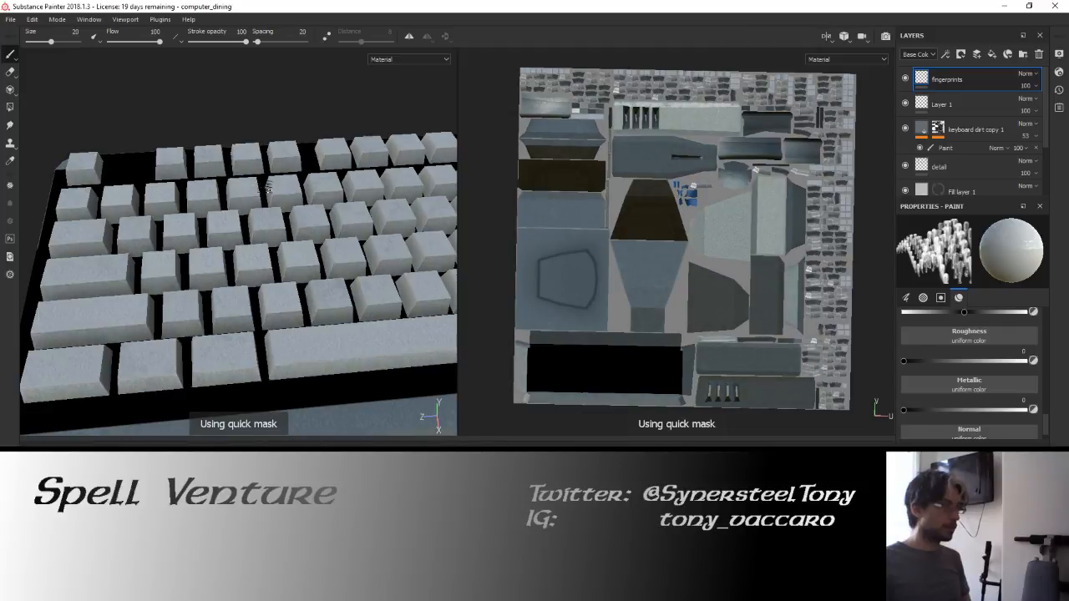
{"action": "left_click_drag", "start_coordinate": [357, 214], "coordinate": [338, 216], "text": "alt"}
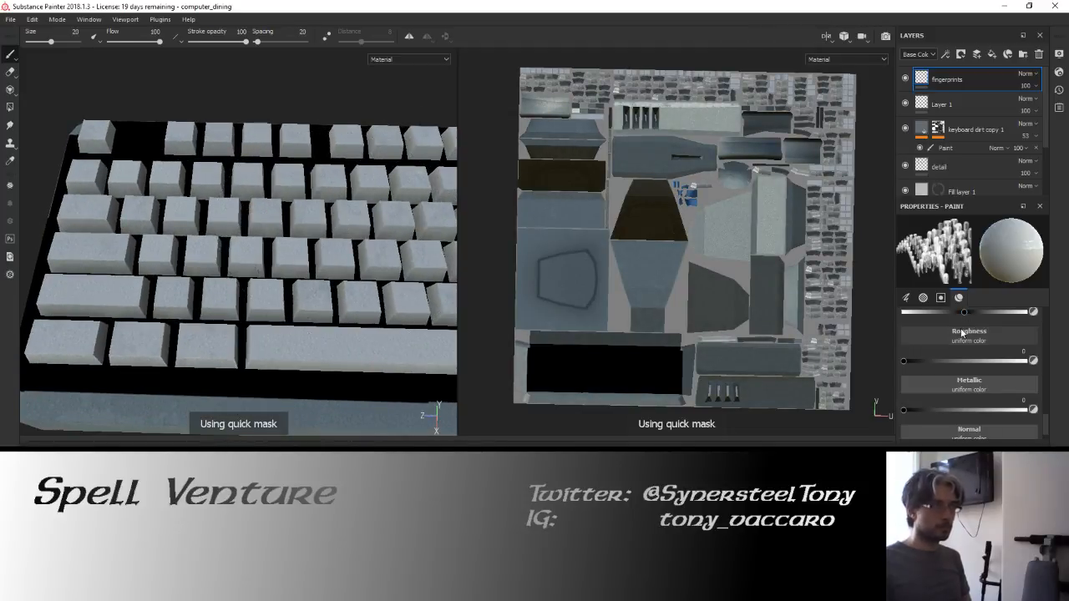
Change the brush alpha to Fingerprint Hand Dirty.
{"action": "scroll", "coordinate": [965, 361], "scroll_direction": "down", "scroll_amount": 1}
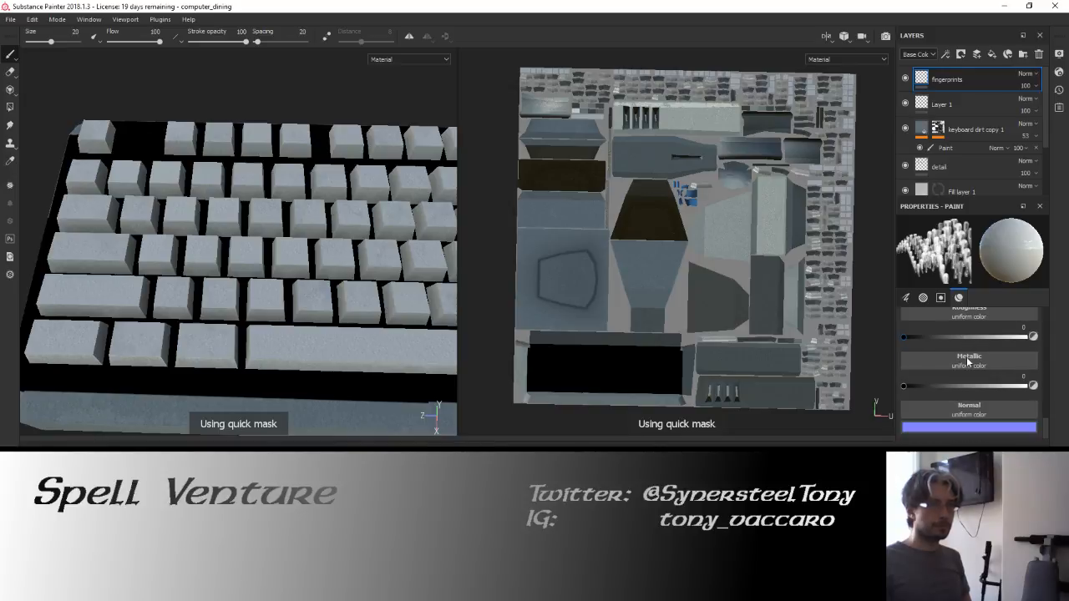
{"action": "scroll", "coordinate": [968, 361], "scroll_direction": "up", "scroll_amount": 10}
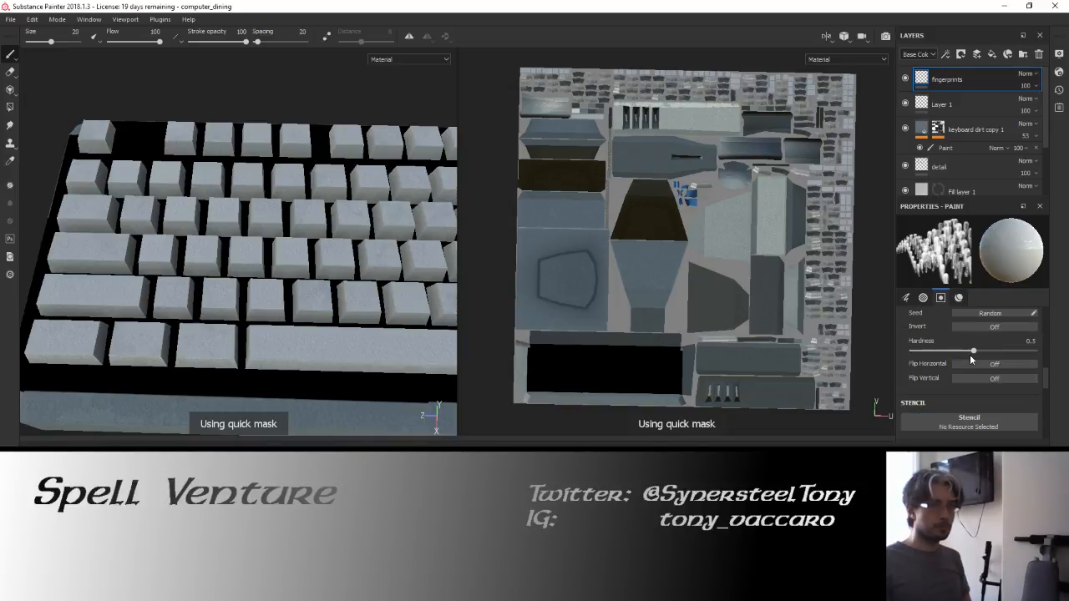
{"action": "scroll", "coordinate": [970, 359], "scroll_direction": "up", "scroll_amount": 4}
{"action": "left_click", "coordinate": [967, 359]}
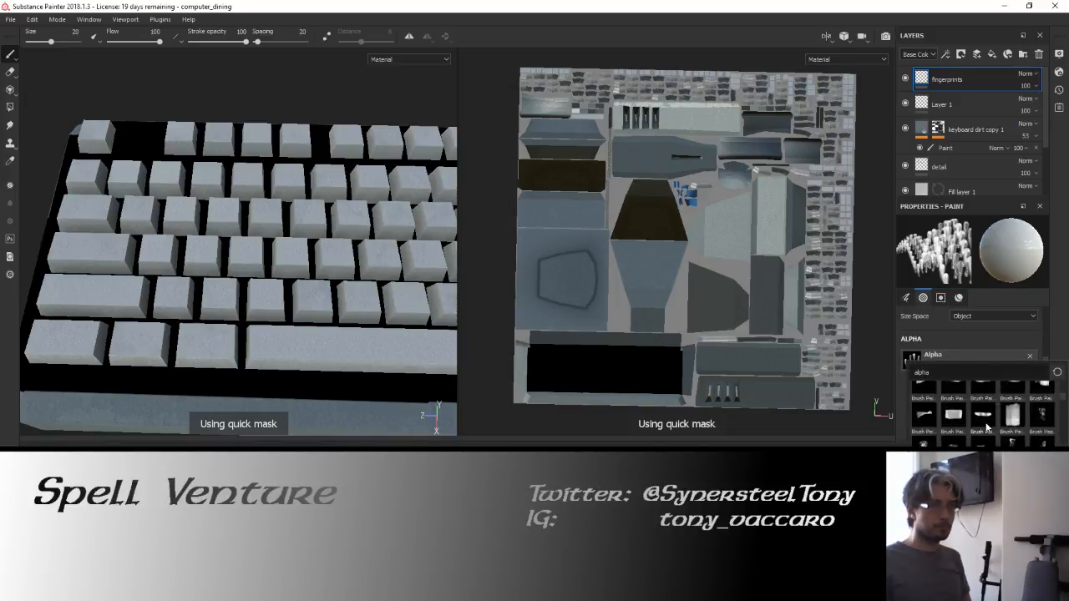
{"action": "scroll", "coordinate": [987, 427], "scroll_direction": "down", "scroll_amount": 5}
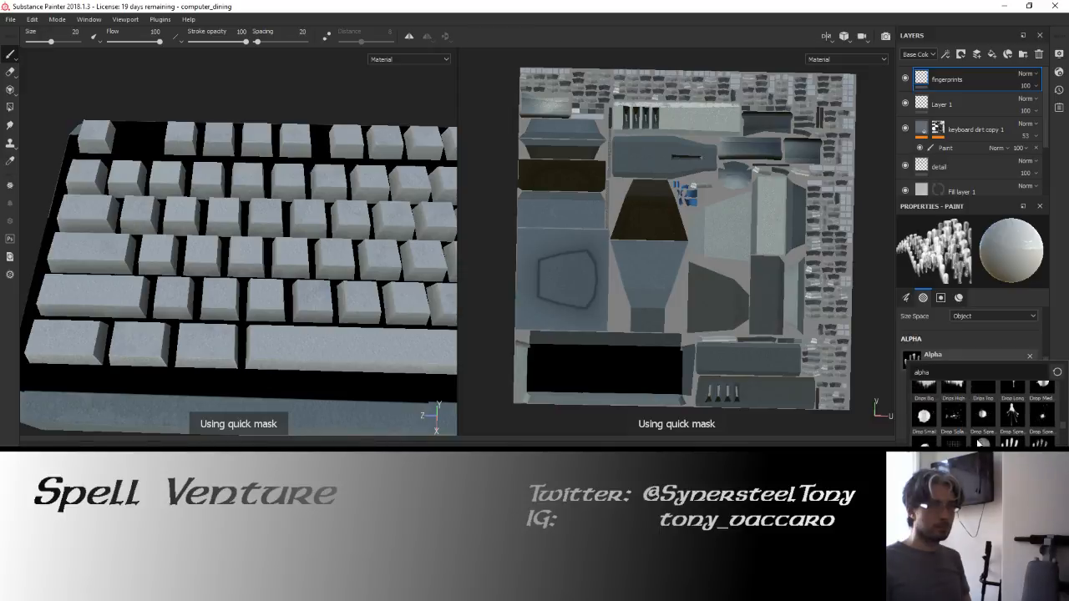
{"action": "scroll", "coordinate": [984, 410], "scroll_direction": "down", "scroll_amount": 3}
{"action": "scroll", "coordinate": [984, 409], "scroll_direction": "up", "scroll_amount": 3}
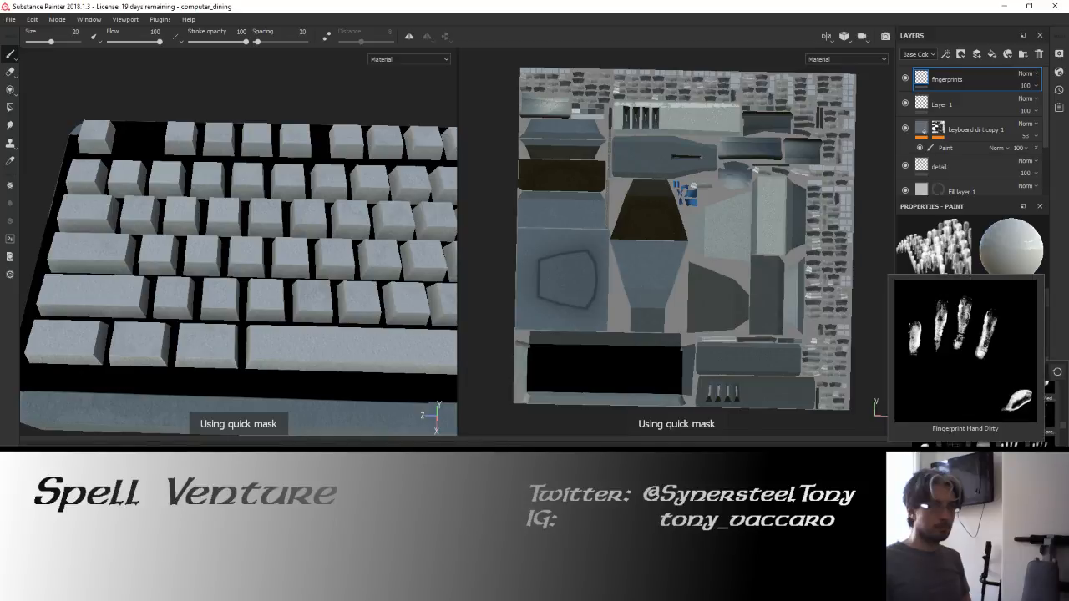
{"action": "left_click", "coordinate": [966, 457]}
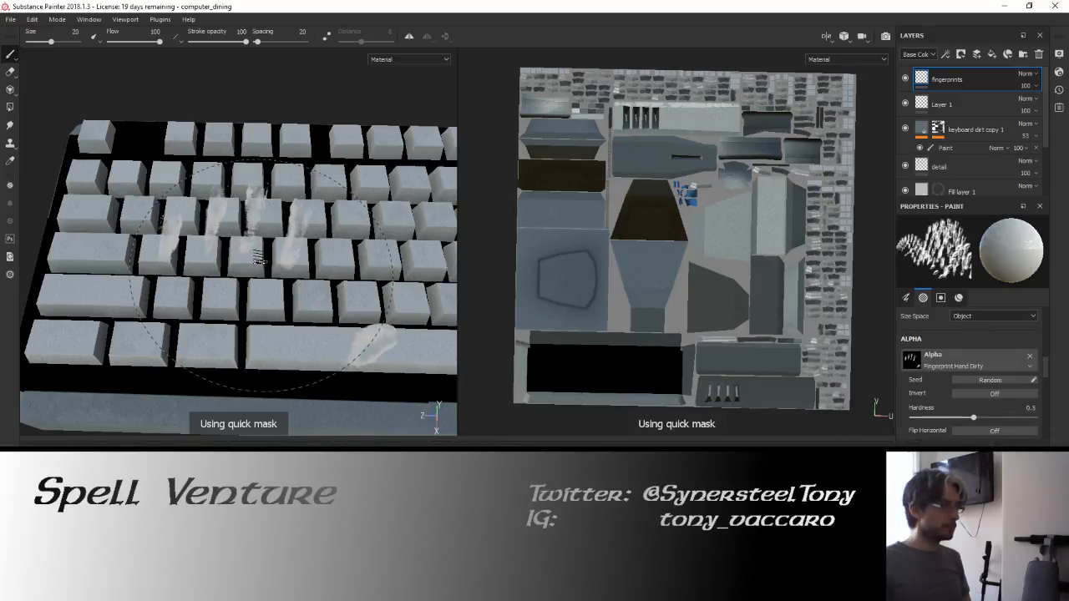
Check the keycaps under rotated lighting and lower the fingerprint alpha's hardness to 0.25.
{"action": "mouse_move", "coordinate": [334, 167]}
{"action": "middle_mouse_down", "text": "alt"}
{"action": "mouse_move", "coordinate": [182, 155]}
{"action": "mouse_move", "coordinate": [324, 162]}
{"action": "middle_mouse_up", "text": "alt"}
{"action": "mouse_move", "coordinate": [221, 166]}
{"action": "right_mouse_down", "text": "shift"}
{"action": "mouse_move", "coordinate": [259, 166]}
{"action": "mouse_move", "coordinate": [229, 166]}
{"action": "right_mouse_up", "text": "shift"}
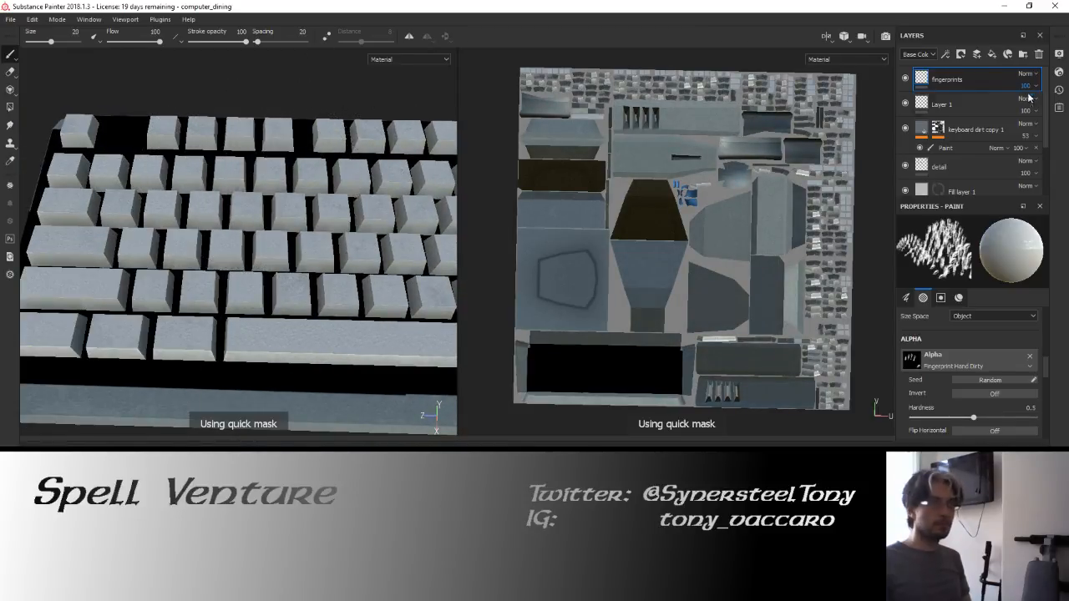
{"action": "scroll", "coordinate": [980, 368], "scroll_direction": "down", "scroll_amount": 2}
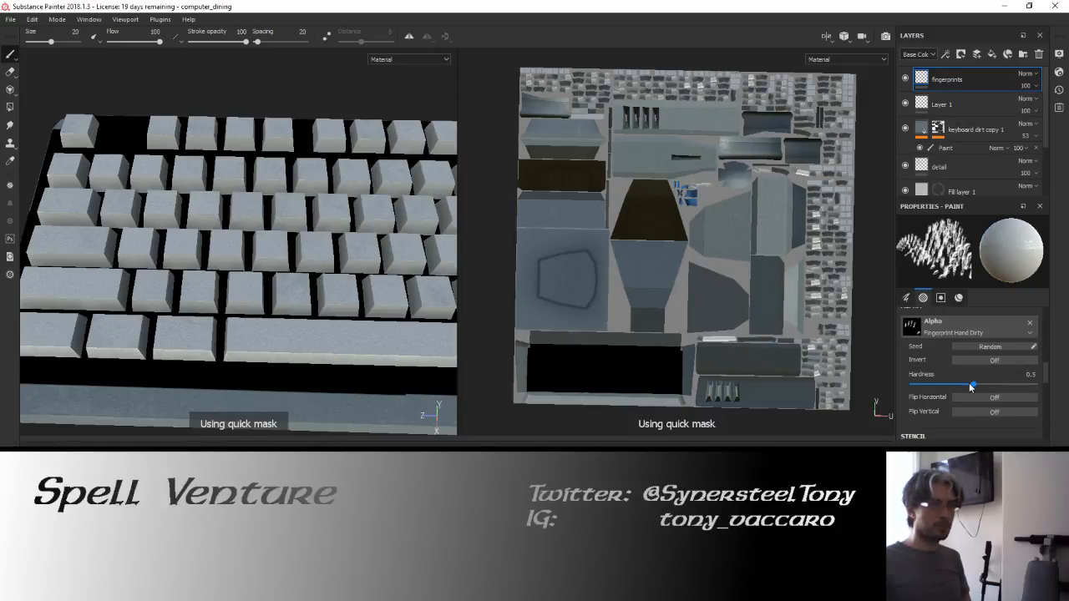
{"action": "mouse_move", "coordinate": [975, 387]}
{"action": "left_mouse_down"}
{"action": "mouse_move", "coordinate": [947, 386]}
{"action": "mouse_move", "coordinate": [1033, 387]}
{"action": "mouse_move", "coordinate": [927, 390]}
{"action": "mouse_move", "coordinate": [942, 389]}
{"action": "left_mouse_up"}
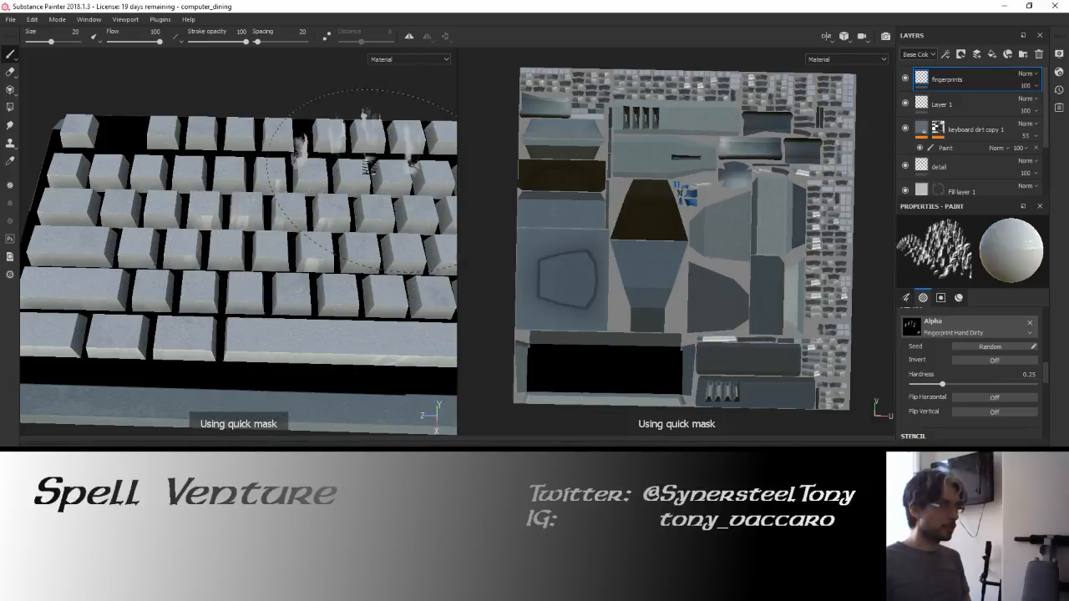
Undo the last fingerprint strokes on the keycaps.
{"action": "key", "text": "ctrl"}
{"action": "key", "text": "ctrl+z"}
{"action": "key", "text": "ctrl+z"}
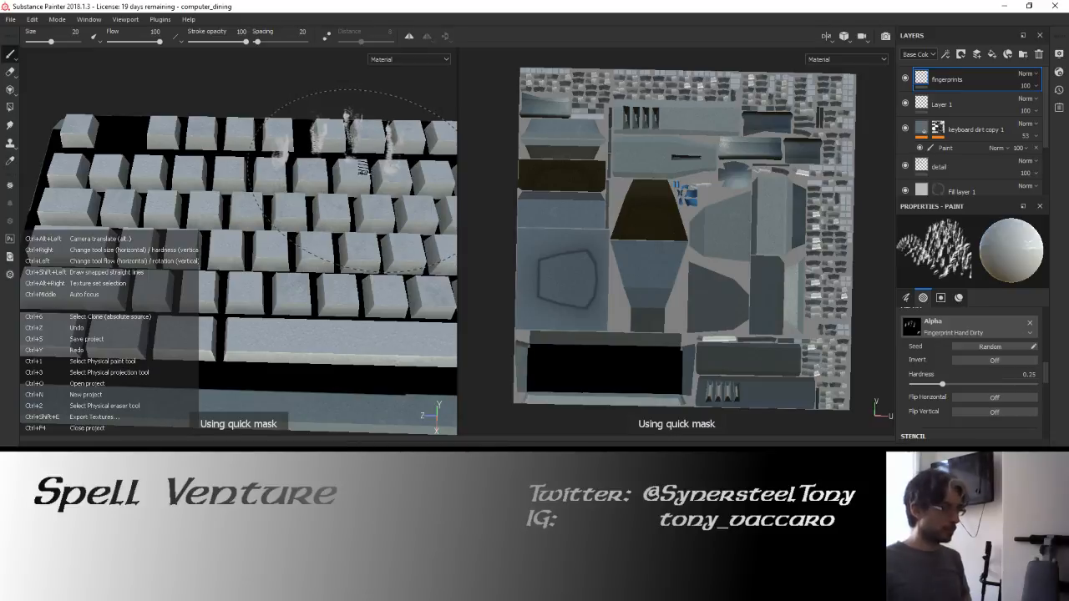
{"action": "left_click_drag", "start_coordinate": [367, 138], "coordinate": [358, 167], "text": "alt"}
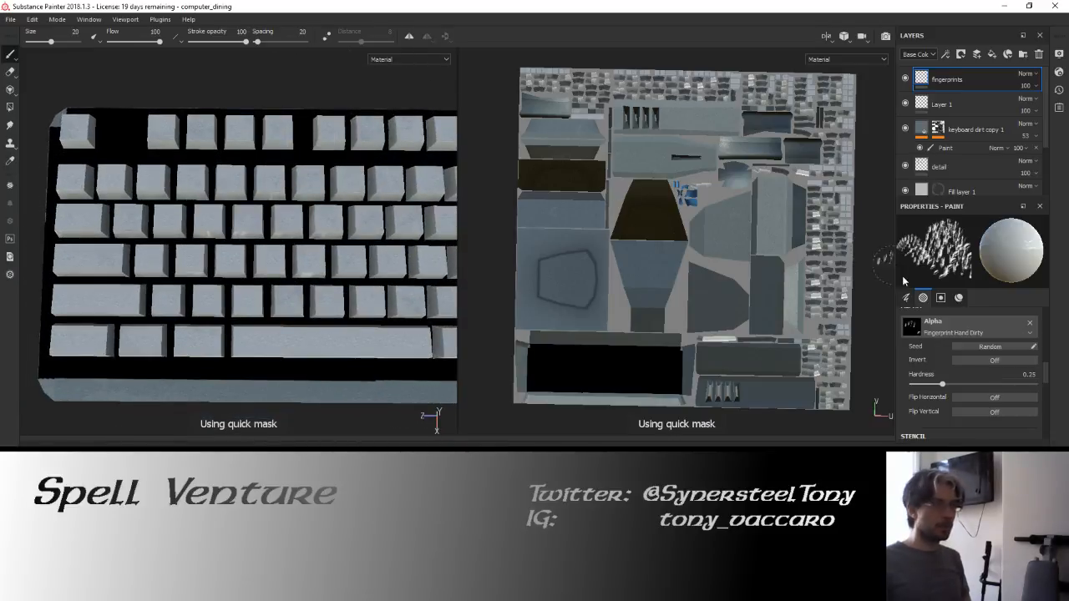
Change the brush alpha to Fingerprint Thumb and set the brush size to 7.
{"action": "left_click", "coordinate": [954, 335]}
{"action": "scroll", "coordinate": [958, 351], "scroll_direction": "down", "scroll_amount": 10}
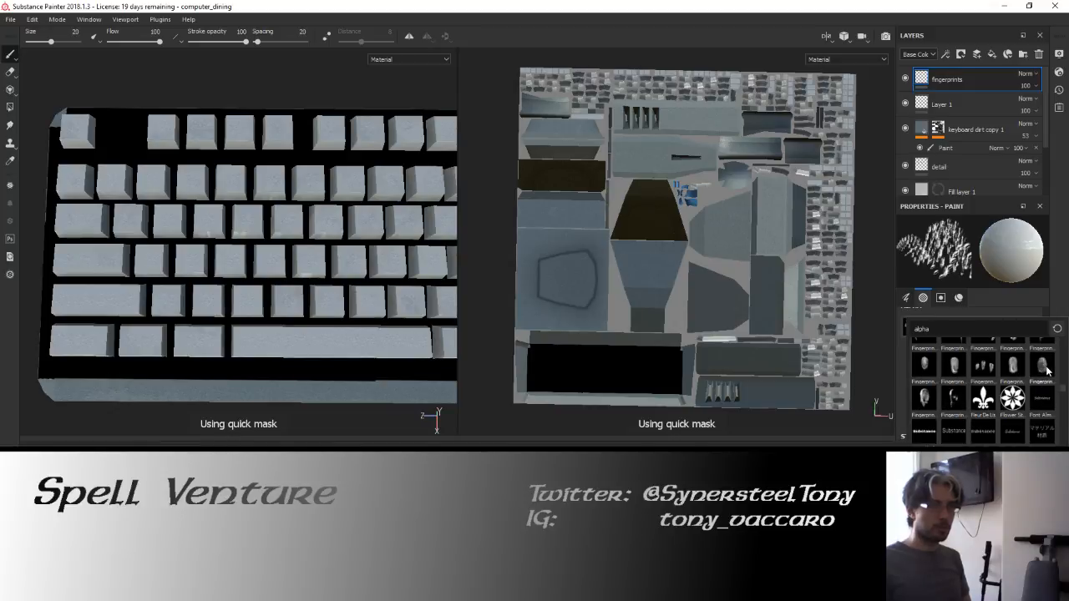
{"action": "left_click", "coordinate": [1043, 365]}
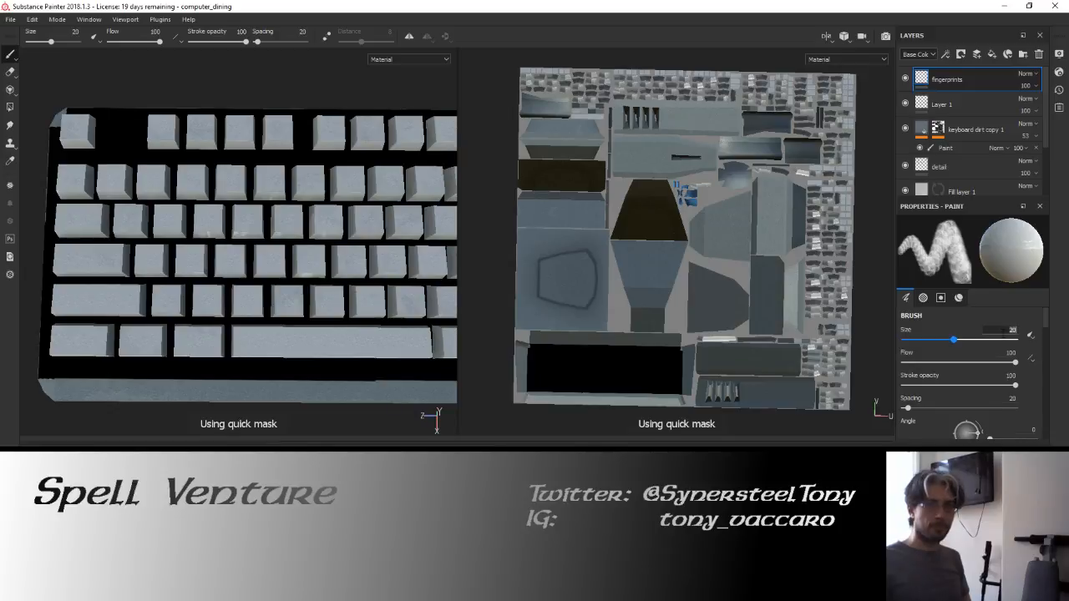
{"action": "key", "text": "Return"}
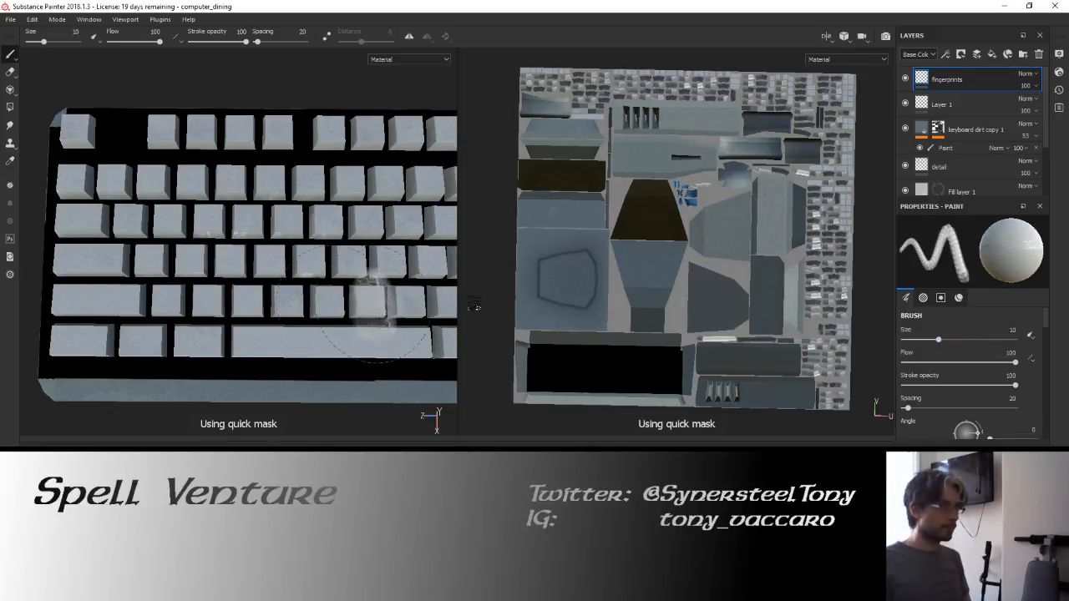
{"action": "double_click", "coordinate": [1006, 330]}
{"action": "type", "text": "7"}
{"action": "key", "text": "Return"}
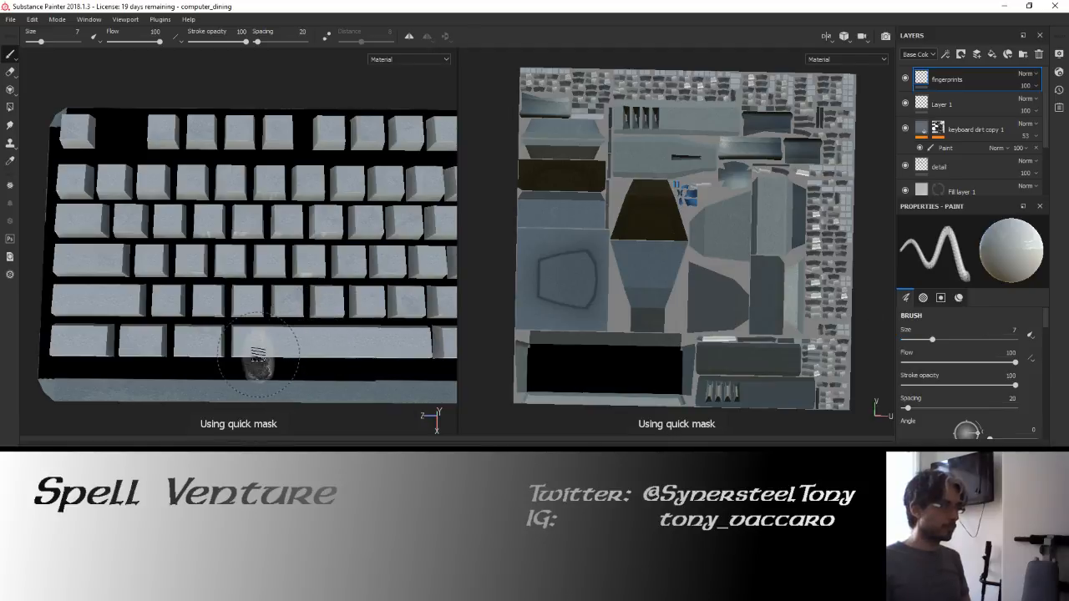
Set the brush material's base color to a medium gray and stamp a thumbprint on the space bar.
{"action": "middle_click_drag", "start_coordinate": [206, 288], "coordinate": [288, 278], "text": "alt"}
{"action": "left_click_drag", "start_coordinate": [286, 279], "coordinate": [322, 243], "text": "alt"}
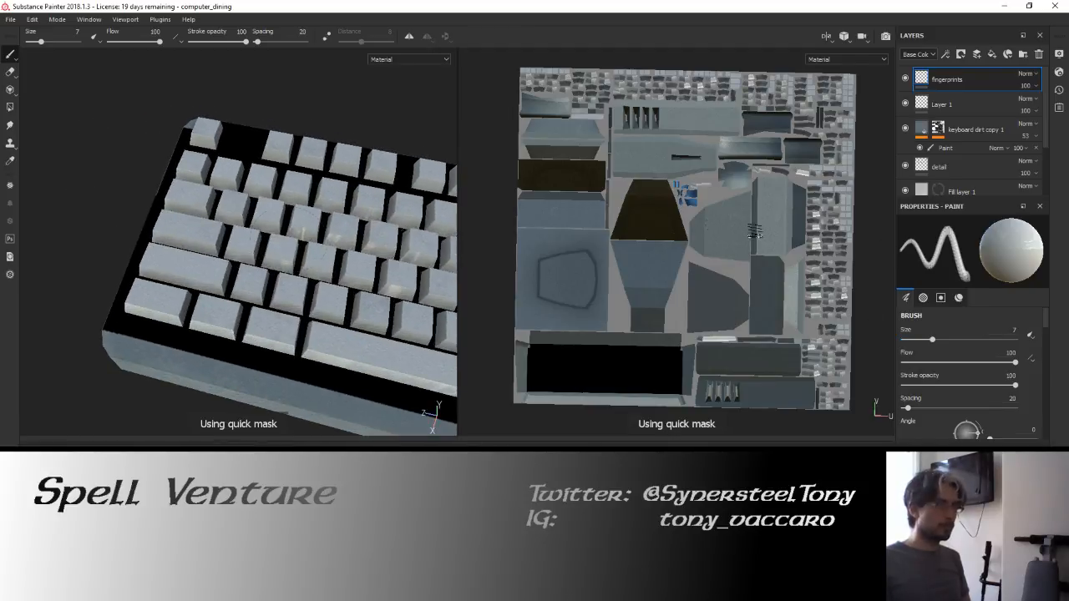
{"action": "scroll", "coordinate": [983, 366], "scroll_direction": "down", "scroll_amount": 6}
{"action": "scroll", "coordinate": [983, 361], "scroll_direction": "down", "scroll_amount": 3}
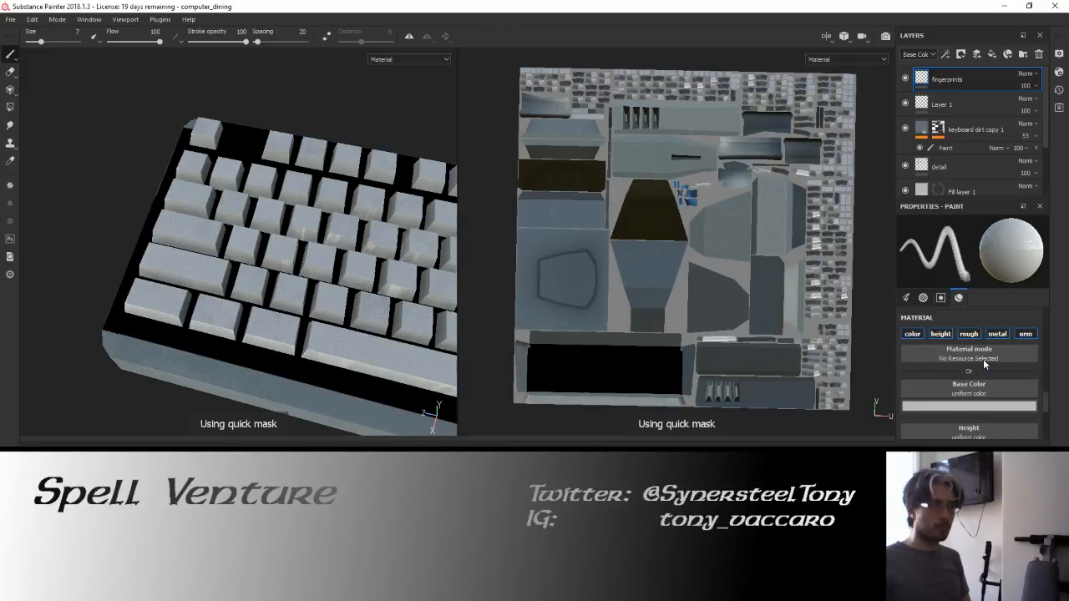
{"action": "left_click", "coordinate": [946, 407]}
{"action": "left_click_drag", "start_coordinate": [918, 451], "coordinate": [917, 469]}
{"action": "left_click", "coordinate": [385, 4]}
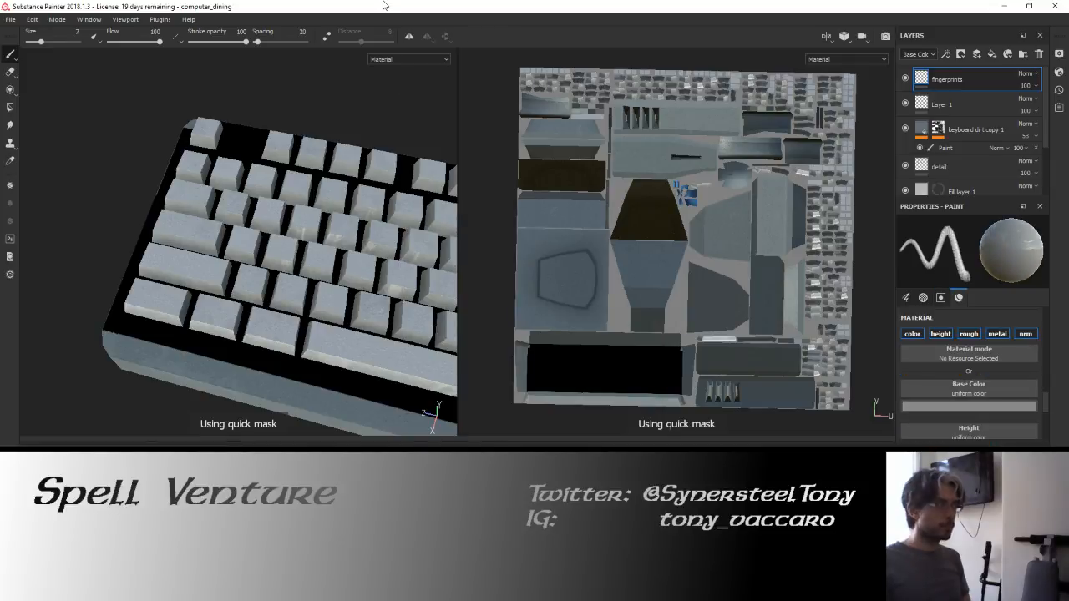
{"action": "left_click", "coordinate": [345, 350]}
{"action": "left_click_drag", "start_coordinate": [344, 238], "coordinate": [302, 225], "text": "alt"}
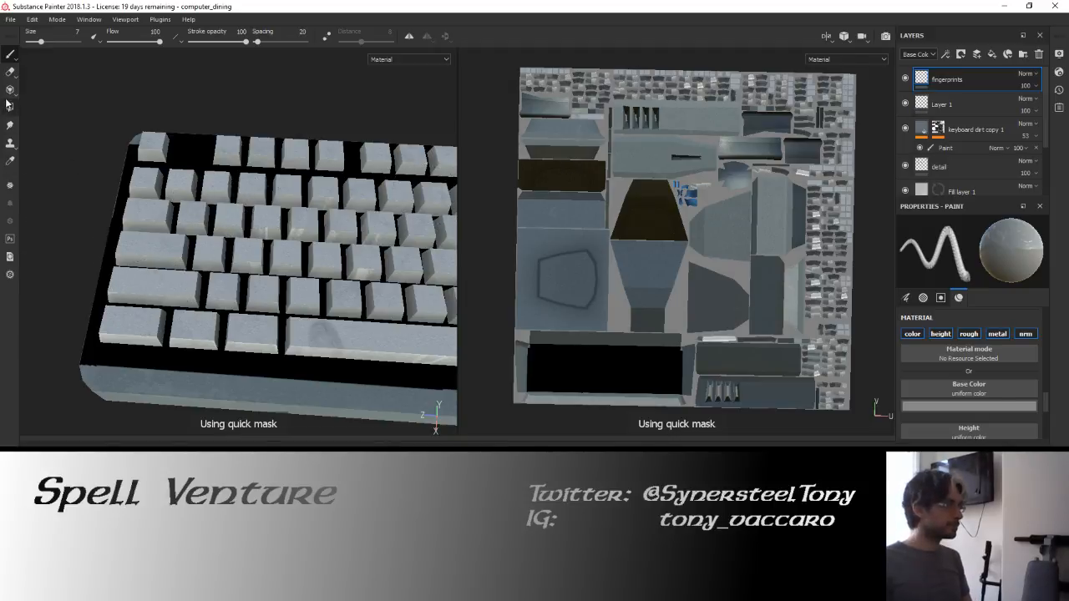
Erase the earlier fingerprints from the keycaps and stamp a fresh gray thumbprint on the left half of the space bar.
{"action": "left_click", "coordinate": [10, 72]}
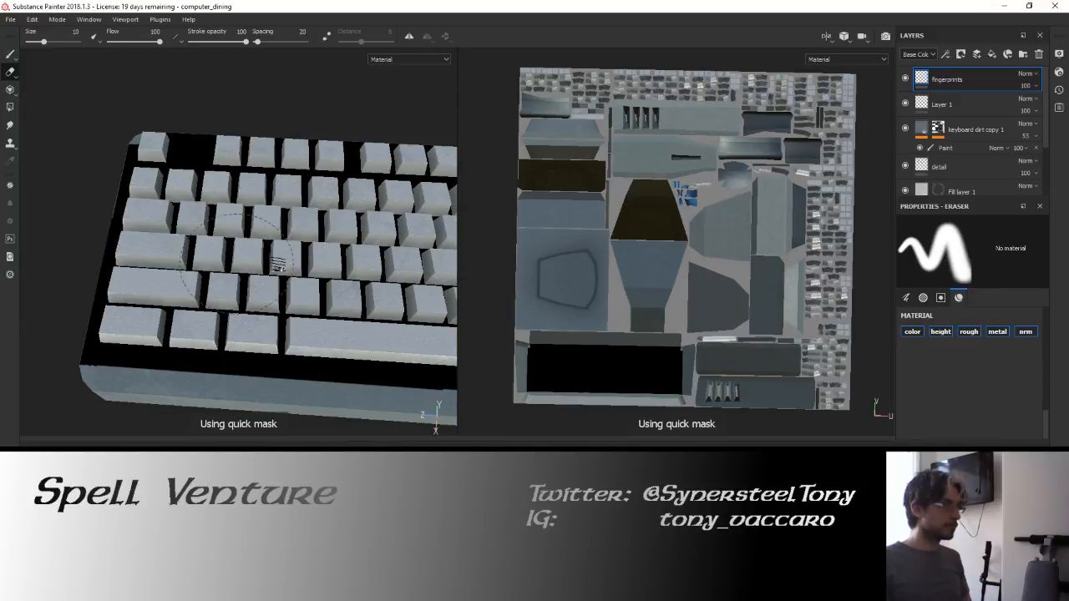
{"action": "mouse_move", "coordinate": [341, 255]}
{"action": "middle_mouse_down", "text": "alt"}
{"action": "mouse_move", "coordinate": [188, 250]}
{"action": "mouse_move", "coordinate": [378, 214]}
{"action": "middle_mouse_up", "text": "alt"}
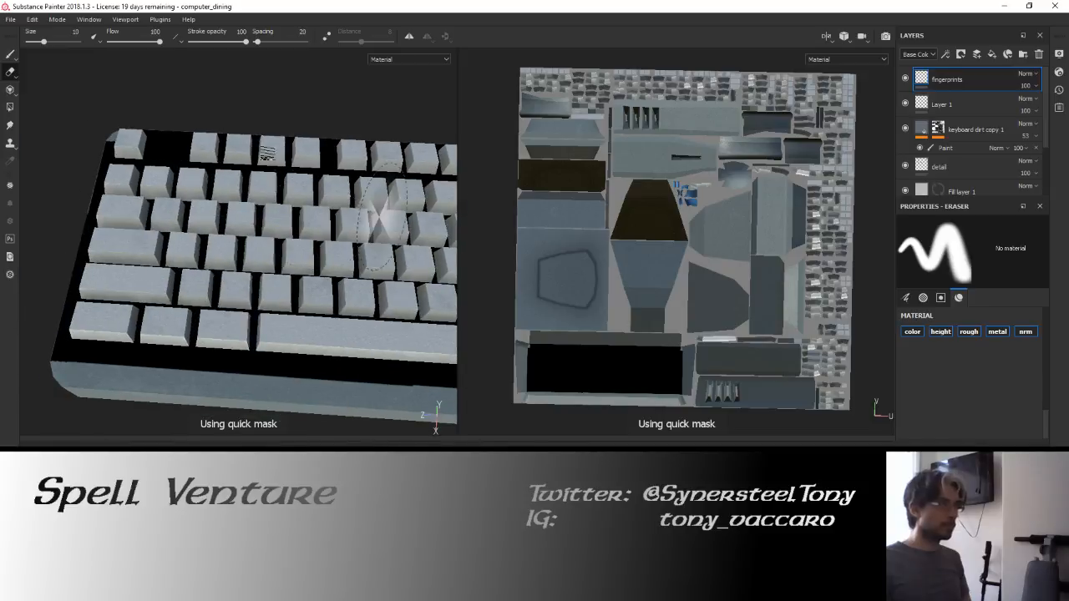
{"action": "left_click", "coordinate": [10, 56]}
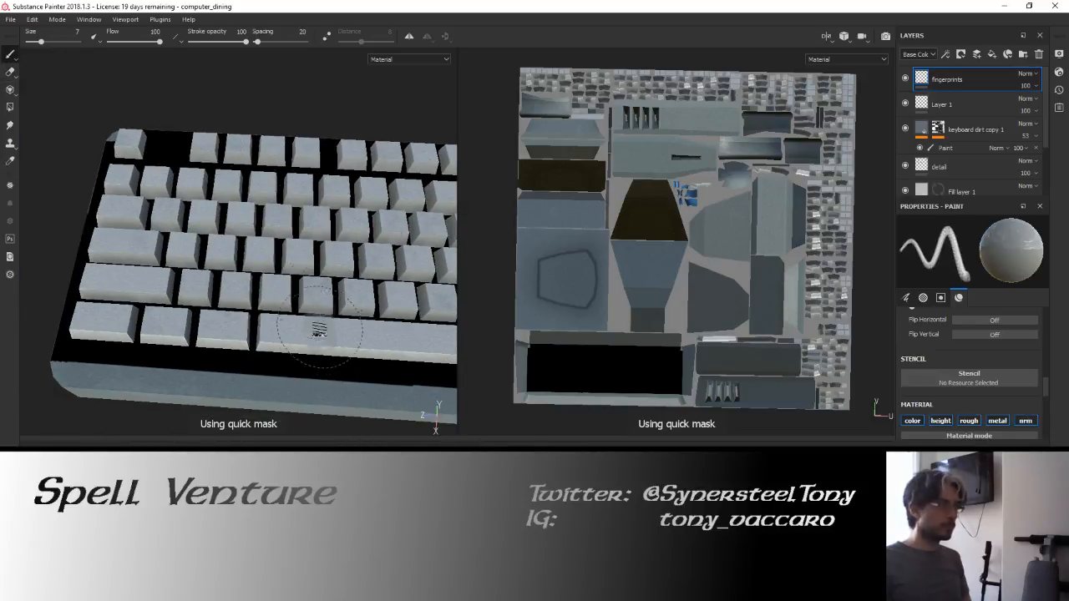
{"action": "middle_click_drag", "start_coordinate": [50, 219], "coordinate": [74, 219], "text": "alt"}
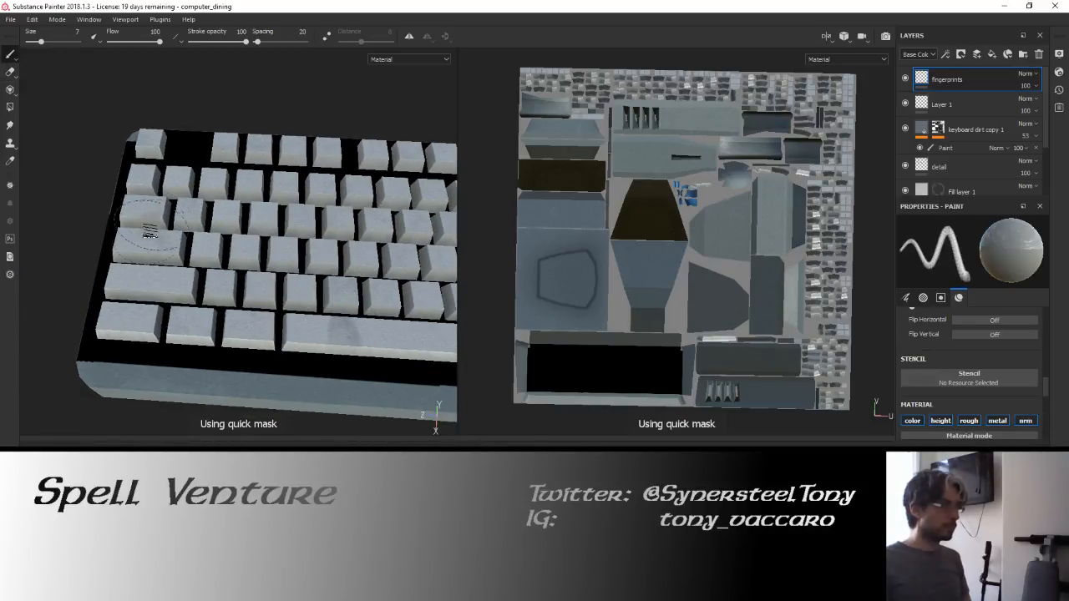
Rotate the brush angle to 305 and stamp a thumbprint on the left Shift key.
{"action": "scroll", "coordinate": [1007, 376], "scroll_direction": "up", "scroll_amount": 6}
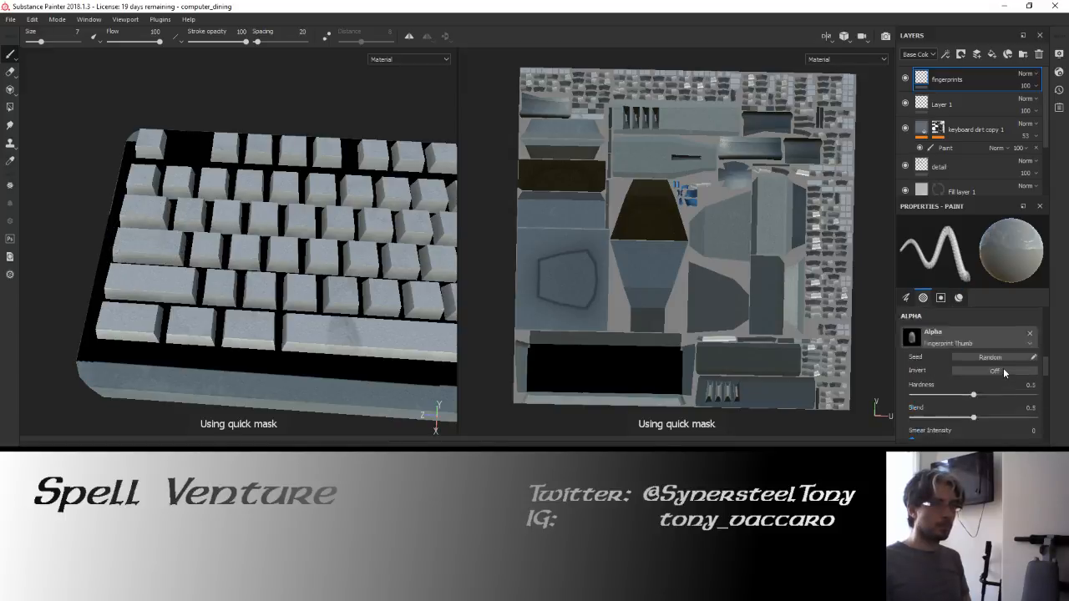
{"action": "scroll", "coordinate": [1003, 367], "scroll_direction": "up", "scroll_amount": 5}
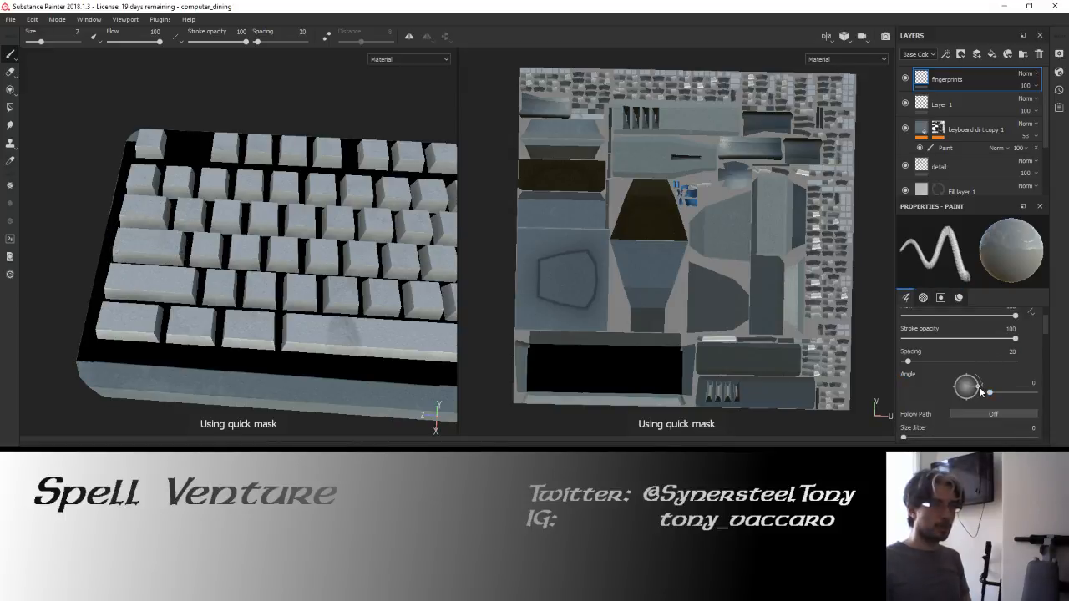
{"action": "left_click_drag", "start_coordinate": [979, 388], "coordinate": [981, 407]}
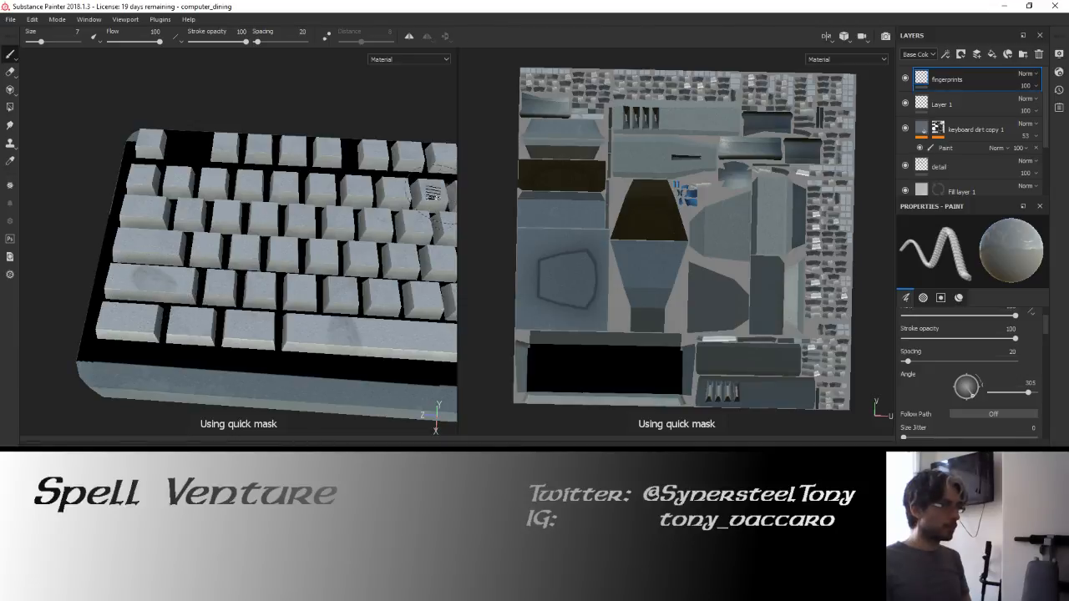
{"action": "middle_click_drag", "start_coordinate": [336, 196], "coordinate": [95, 209], "text": "alt"}
{"action": "middle_click_drag", "start_coordinate": [321, 237], "coordinate": [419, 236], "text": "alt"}
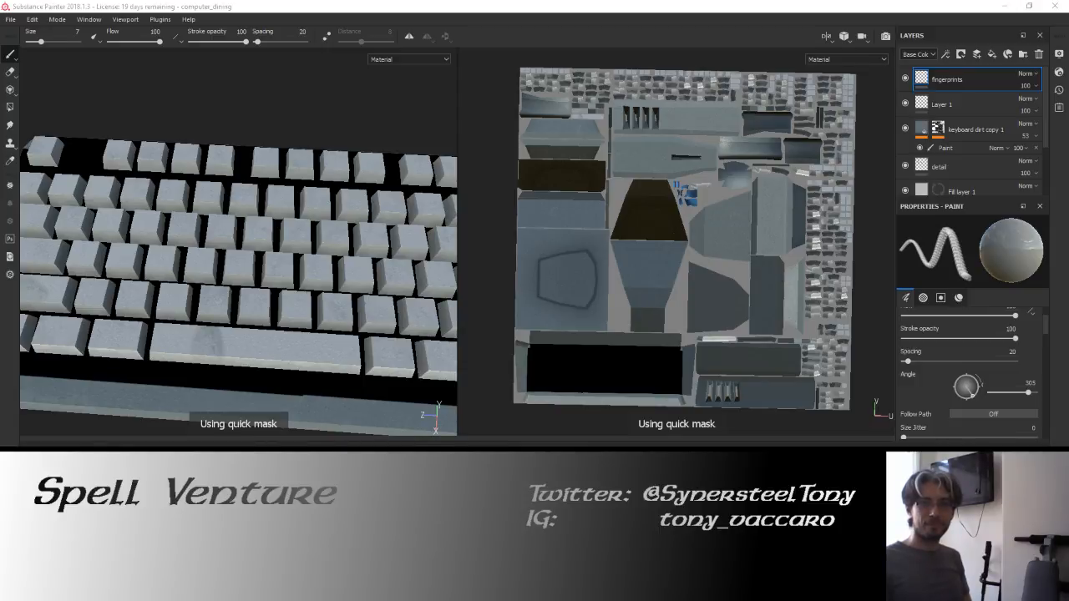
{"action": "left_click", "coordinate": [344, 4]}
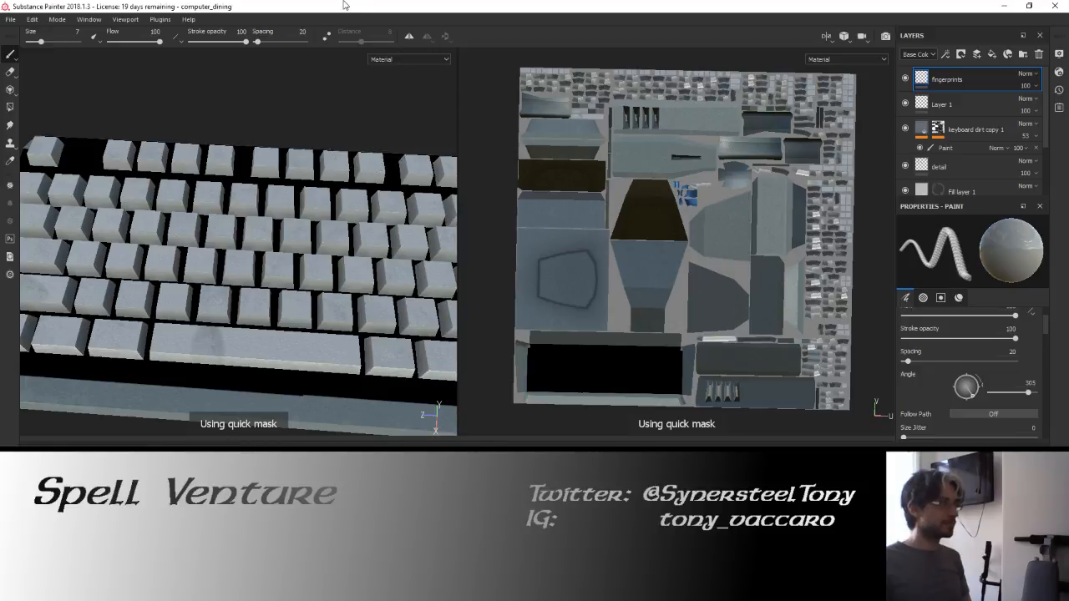
{"action": "middle_click_drag", "start_coordinate": [250, 270], "coordinate": [387, 256], "text": "alt"}
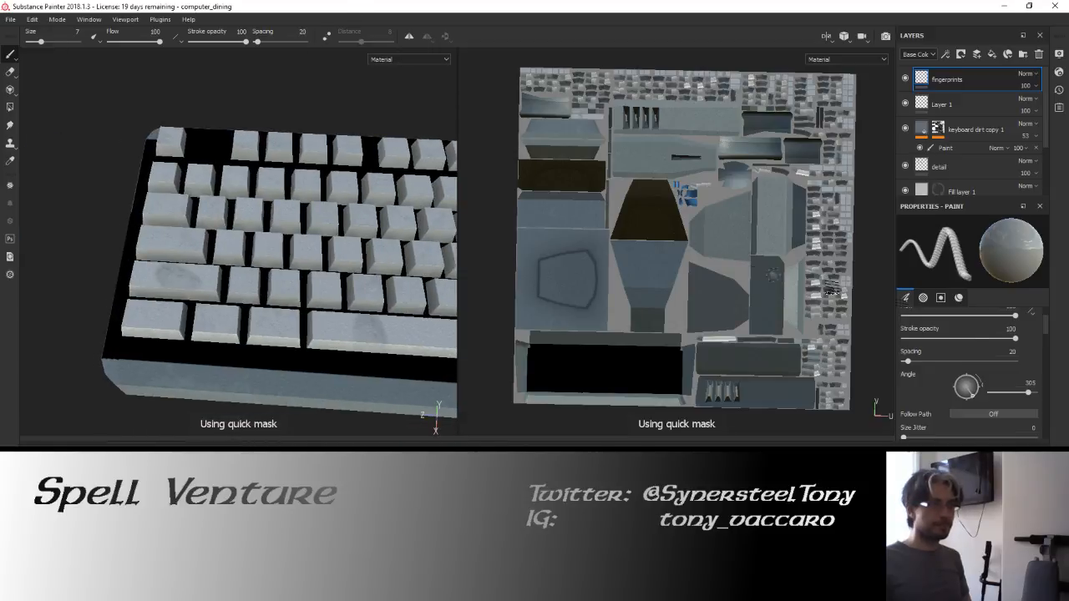
Set the brush angle to 33 for the keys at the right end of the main key block.
{"action": "left_click_drag", "start_coordinate": [979, 394], "coordinate": [977, 392]}
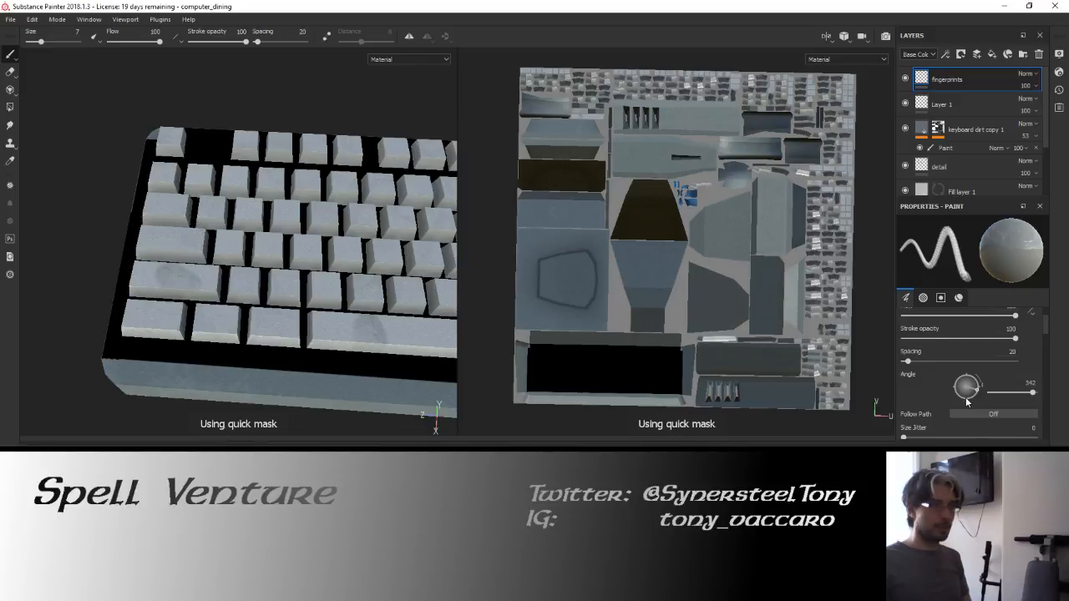
{"action": "left_click_drag", "start_coordinate": [975, 390], "coordinate": [973, 380]}
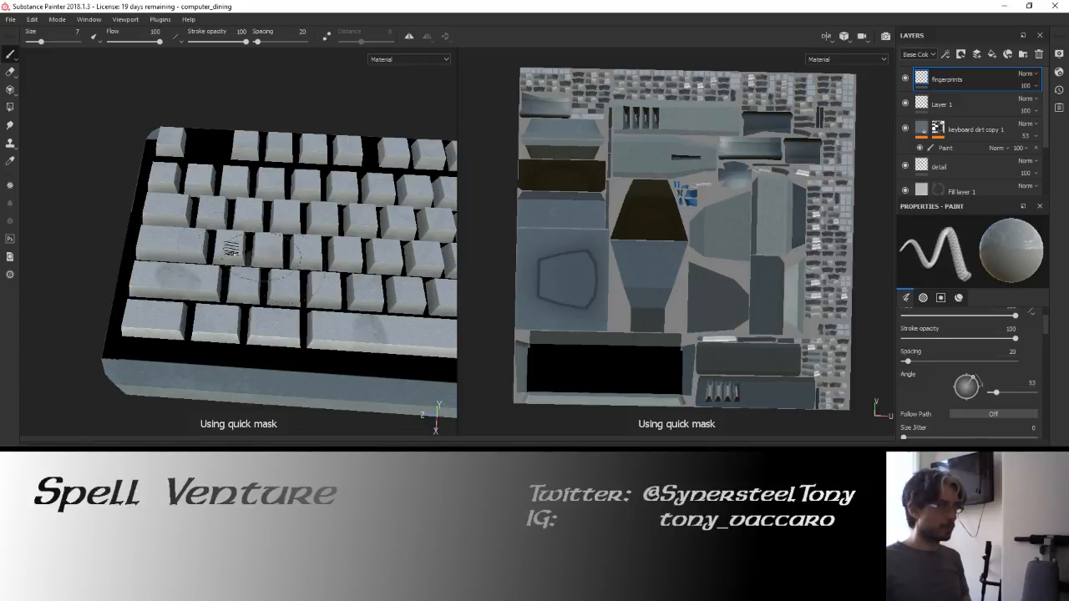
{"action": "scroll", "coordinate": [221, 243], "scroll_direction": "up", "scroll_amount": 3}
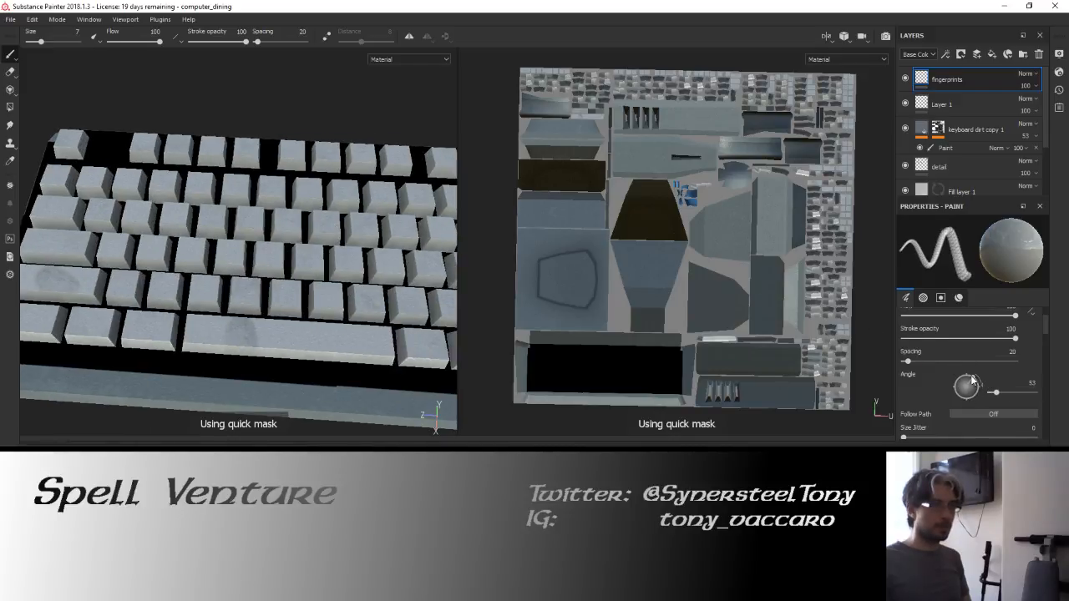
{"action": "left_click_drag", "start_coordinate": [975, 382], "coordinate": [979, 385]}
{"action": "middle_click_drag", "start_coordinate": [363, 273], "coordinate": [238, 277], "text": "alt"}
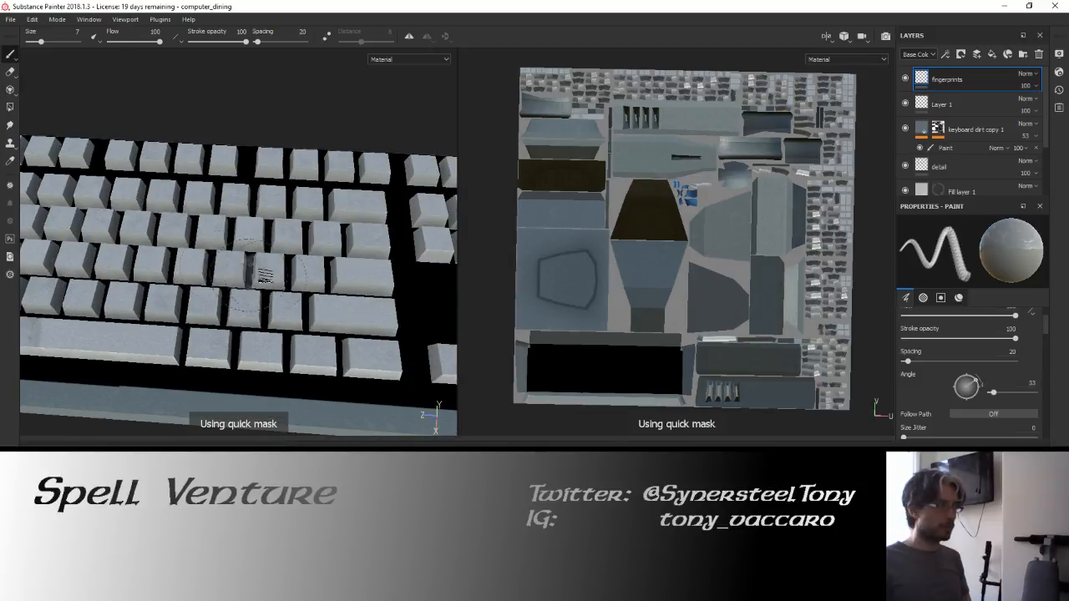
Stamp a thumbprint on the right Shift key, undoing the first attempt.
{"action": "left_click", "coordinate": [373, 291]}
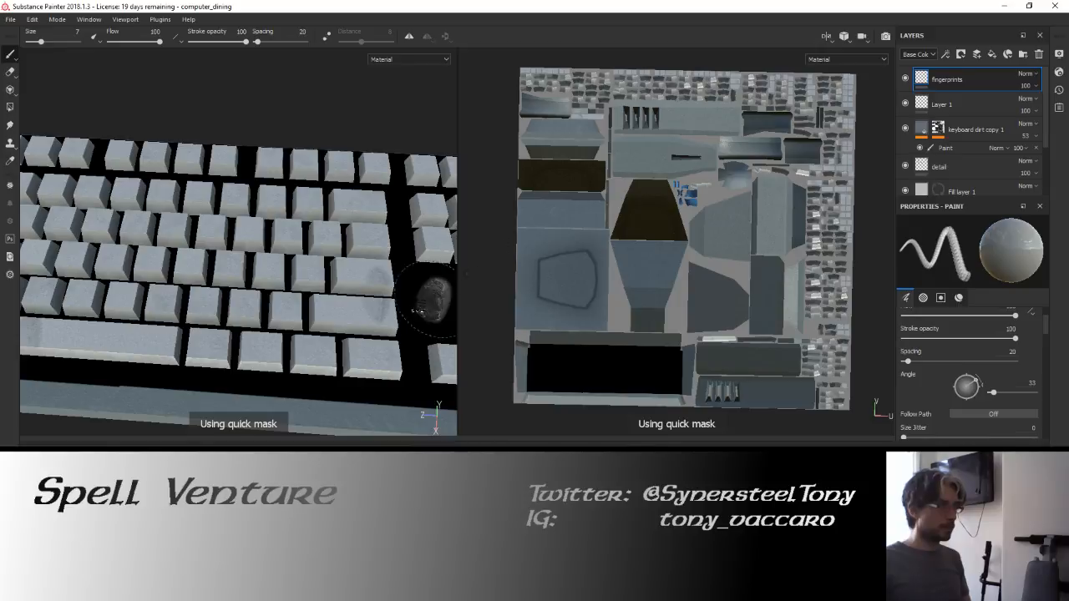
{"action": "key", "text": "ctrl+z"}
{"action": "left_click", "coordinate": [366, 310]}
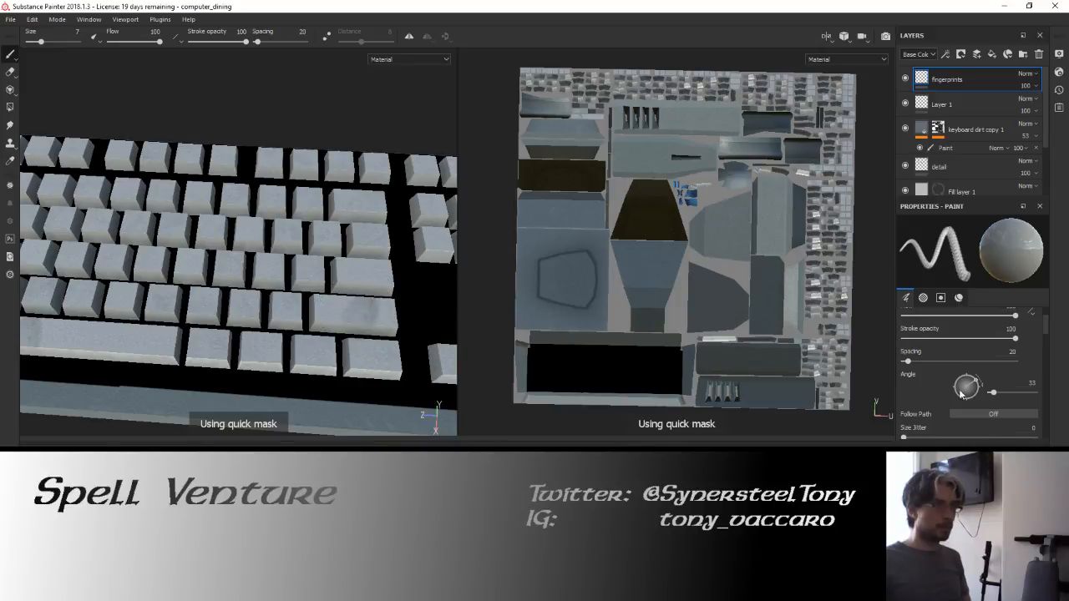
Check the brush's material channels and examine the thumbprints from other angles and under rotated environment lighting.
{"action": "scroll", "coordinate": [965, 386], "scroll_direction": "down", "scroll_amount": 10}
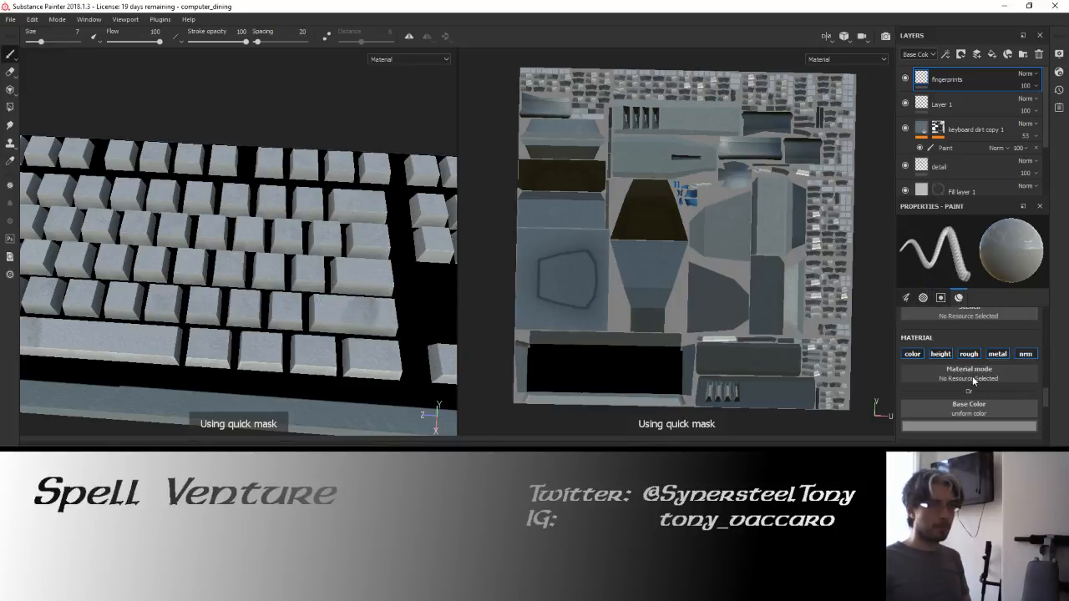
{"action": "scroll", "coordinate": [972, 381], "scroll_direction": "down", "scroll_amount": 4}
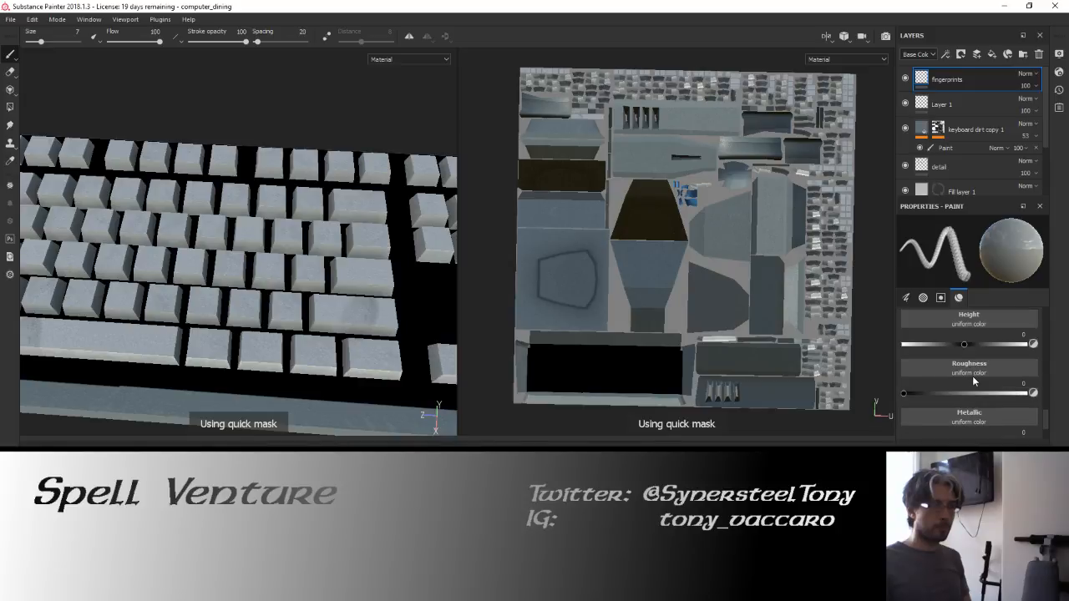
{"action": "left_click_drag", "start_coordinate": [352, 362], "coordinate": [373, 259], "text": "alt"}
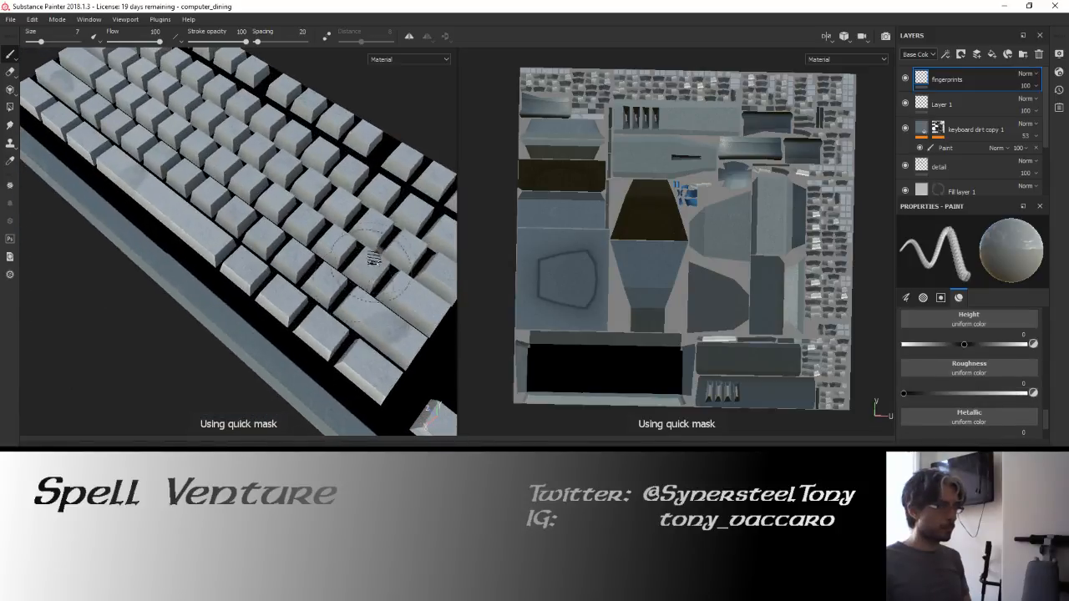
{"action": "right_click_drag", "start_coordinate": [374, 258], "coordinate": [280, 229], "text": "shift"}
{"action": "left_click_drag", "start_coordinate": [324, 249], "coordinate": [302, 243], "text": "alt"}
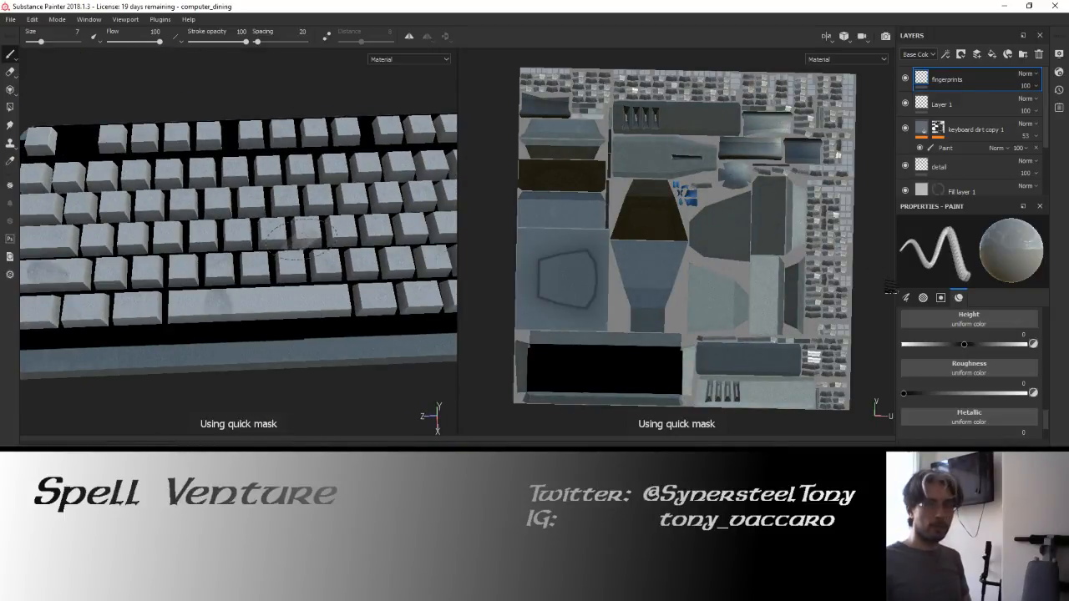
Browse the brush's alpha library and replace the thumbprint alpha with Handprint Details.
{"action": "scroll", "coordinate": [983, 350], "scroll_direction": "up", "scroll_amount": 3}
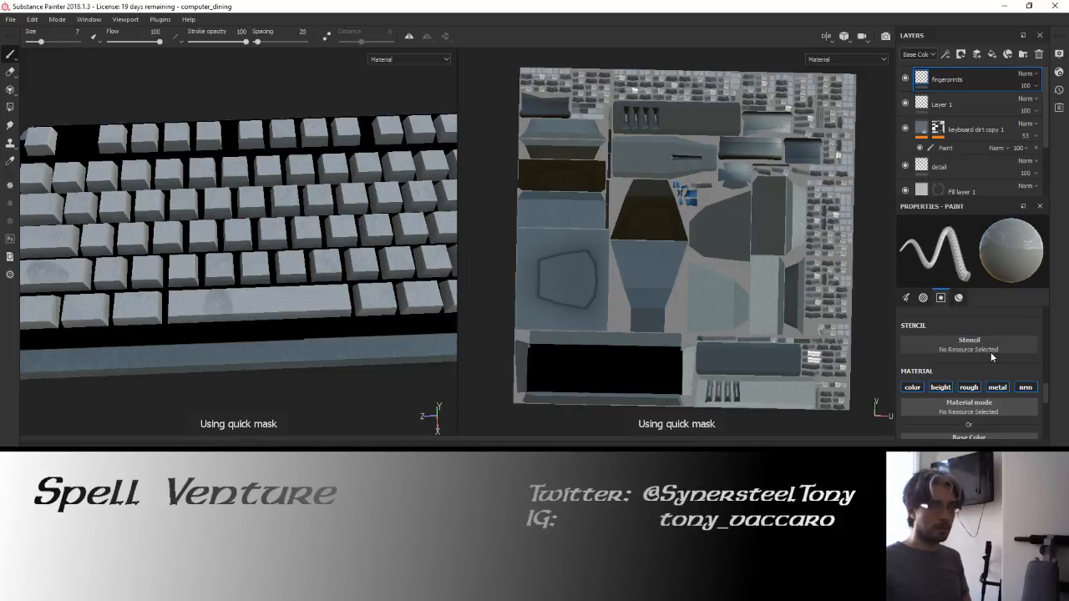
{"action": "scroll", "coordinate": [991, 351], "scroll_direction": "down", "scroll_amount": 5}
{"action": "left_click", "coordinate": [982, 364]}
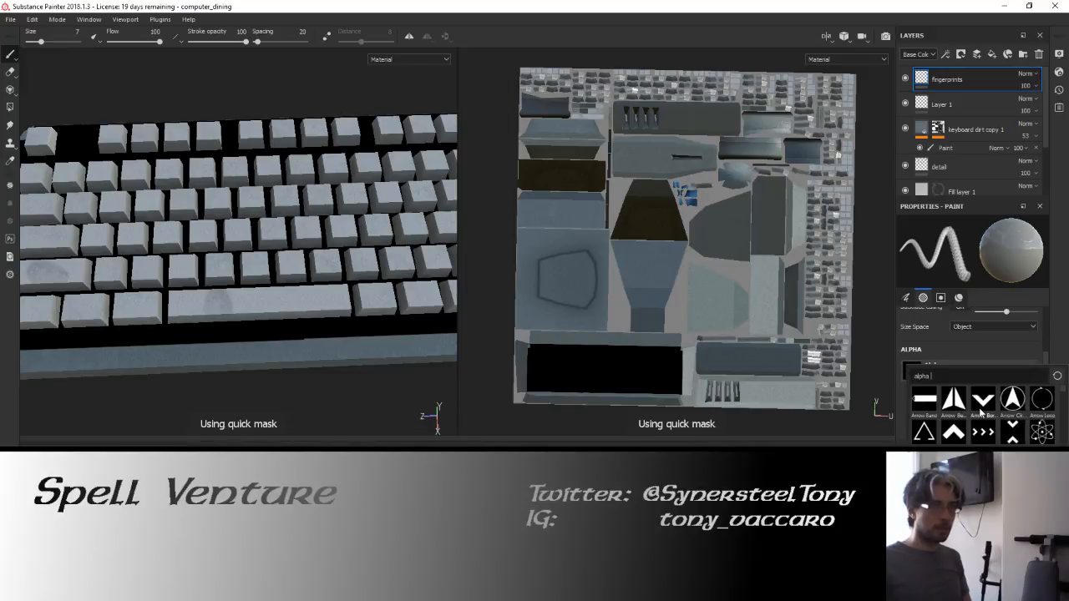
{"action": "scroll", "coordinate": [981, 405], "scroll_direction": "down", "scroll_amount": 10}
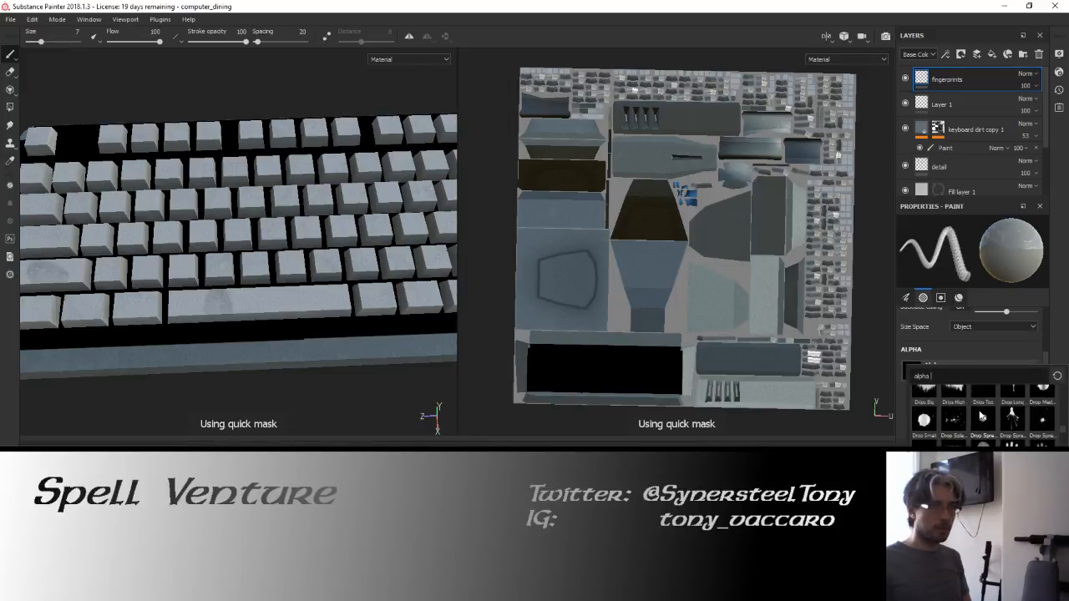
{"action": "mouse_move", "coordinate": [985, 455]}
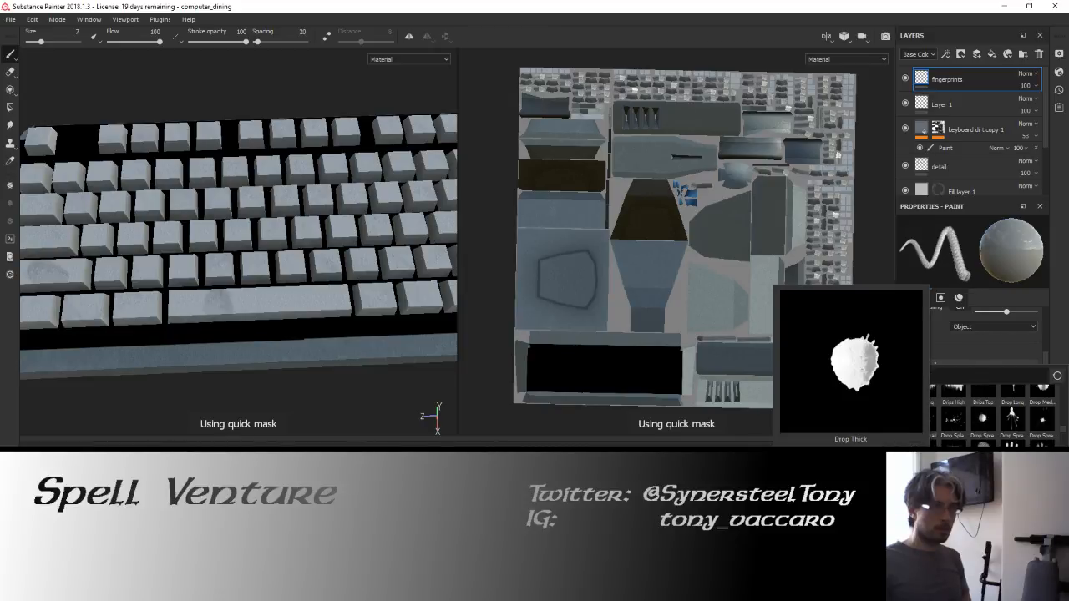
{"action": "scroll", "coordinate": [927, 436], "scroll_direction": "down", "scroll_amount": 3}
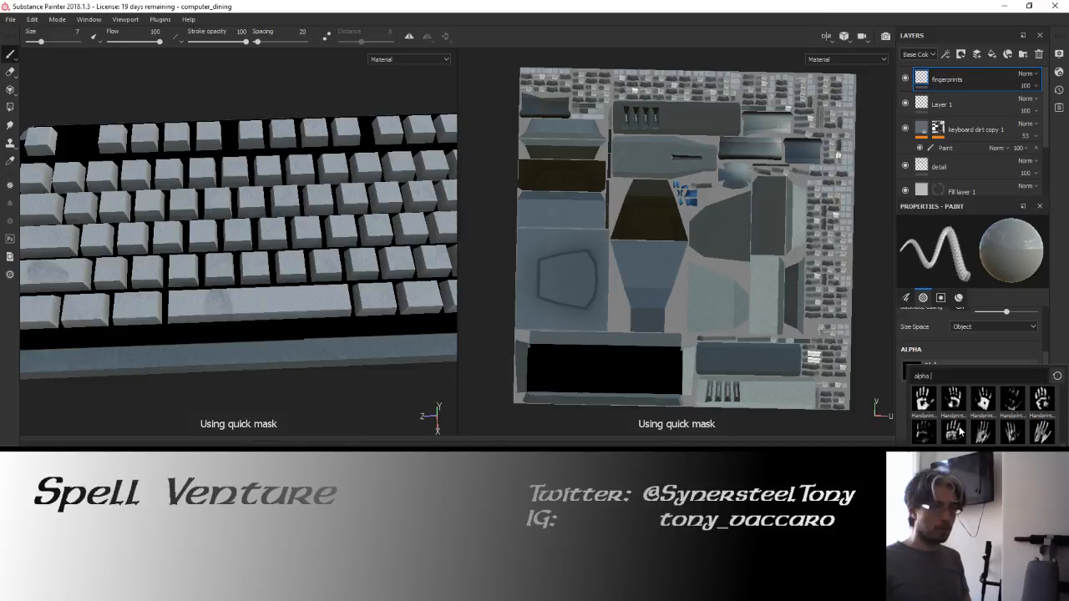
{"action": "mouse_move", "coordinate": [961, 431]}
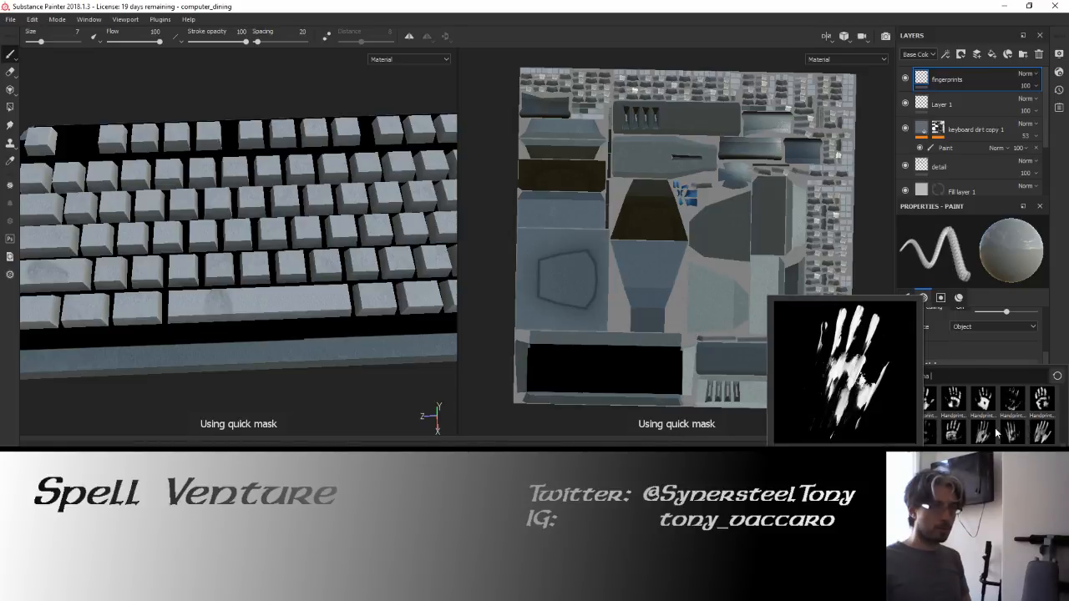
{"action": "mouse_move", "coordinate": [1014, 412]}
{"action": "scroll", "coordinate": [1015, 410], "scroll_direction": "up", "scroll_amount": 3}
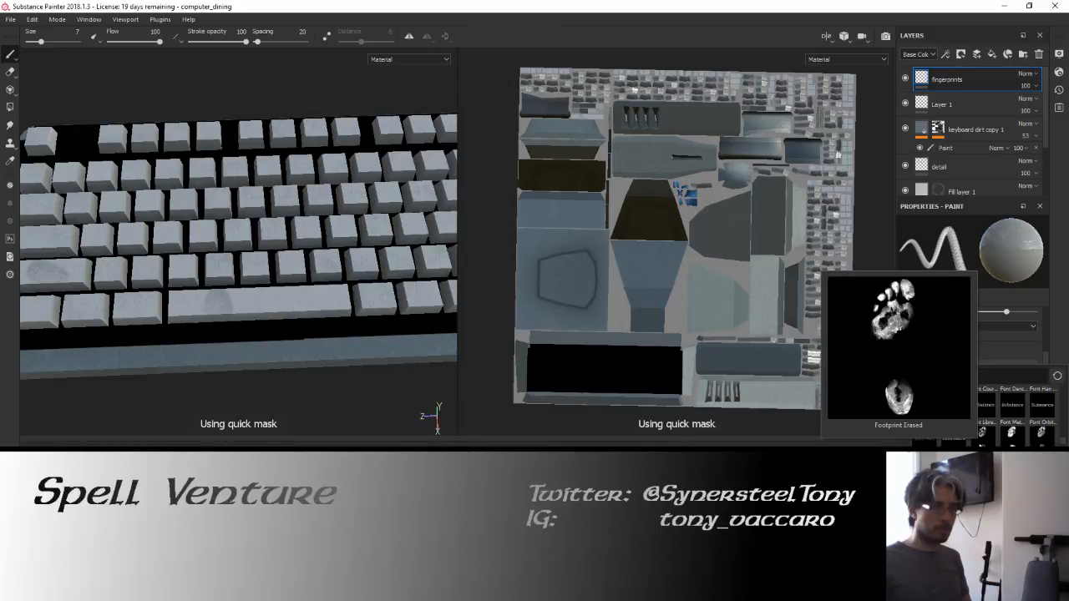
{"action": "mouse_move", "coordinate": [984, 476]}
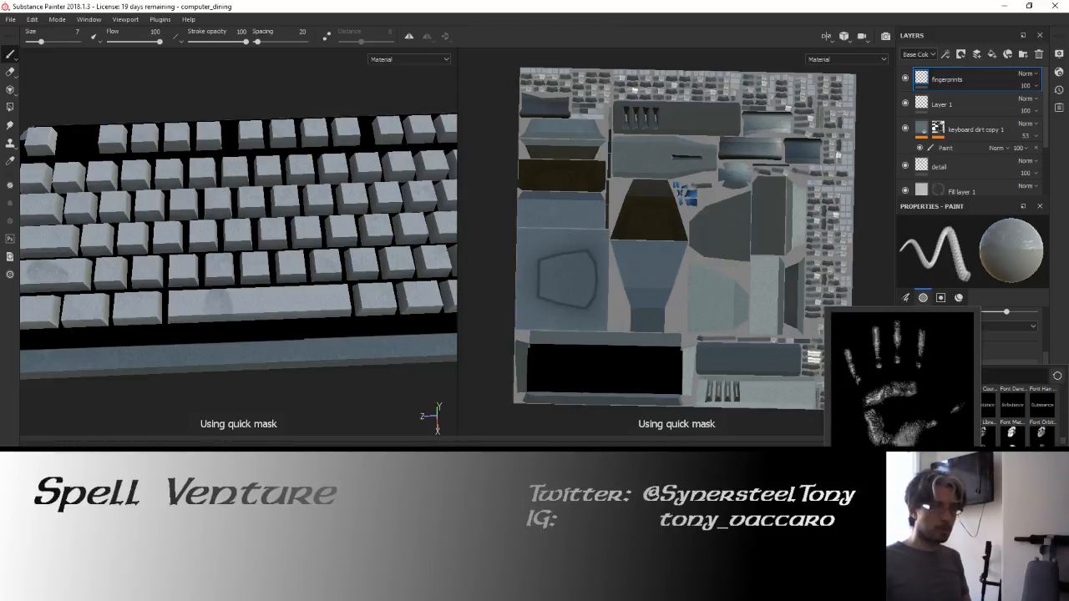
{"action": "left_click", "coordinate": [985, 476]}
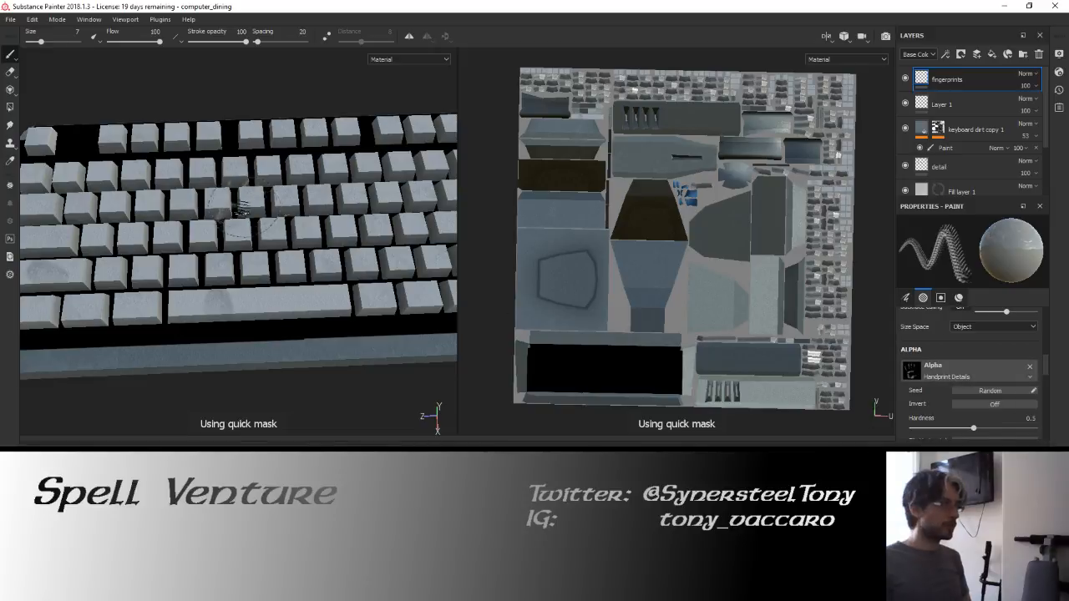
Set the brush size to 20 and stamp a handprint across the middle of the main key block.
{"action": "scroll", "coordinate": [1000, 356], "scroll_direction": "up", "scroll_amount": 6}
{"action": "left_click", "coordinate": [1012, 330]}
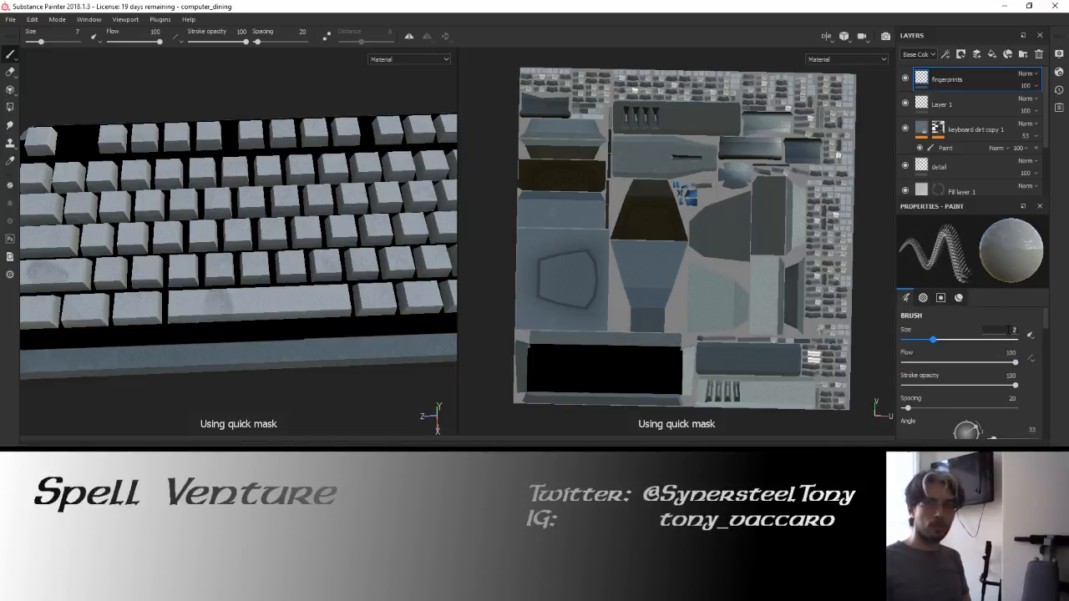
{"action": "type", "text": "20"}
{"action": "key", "text": "Return"}
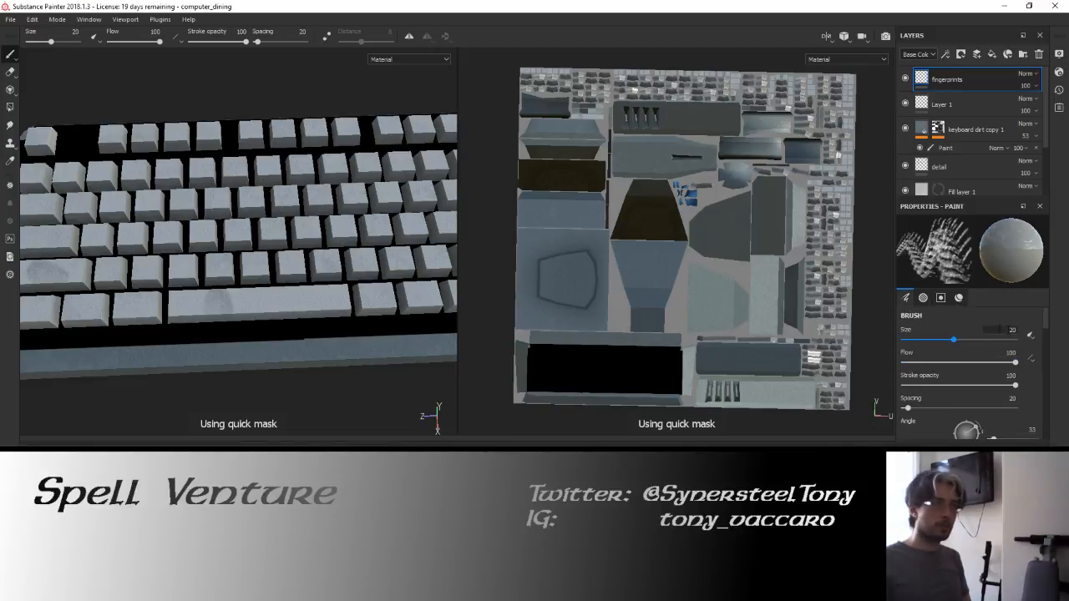
{"action": "left_click", "coordinate": [316, 236]}
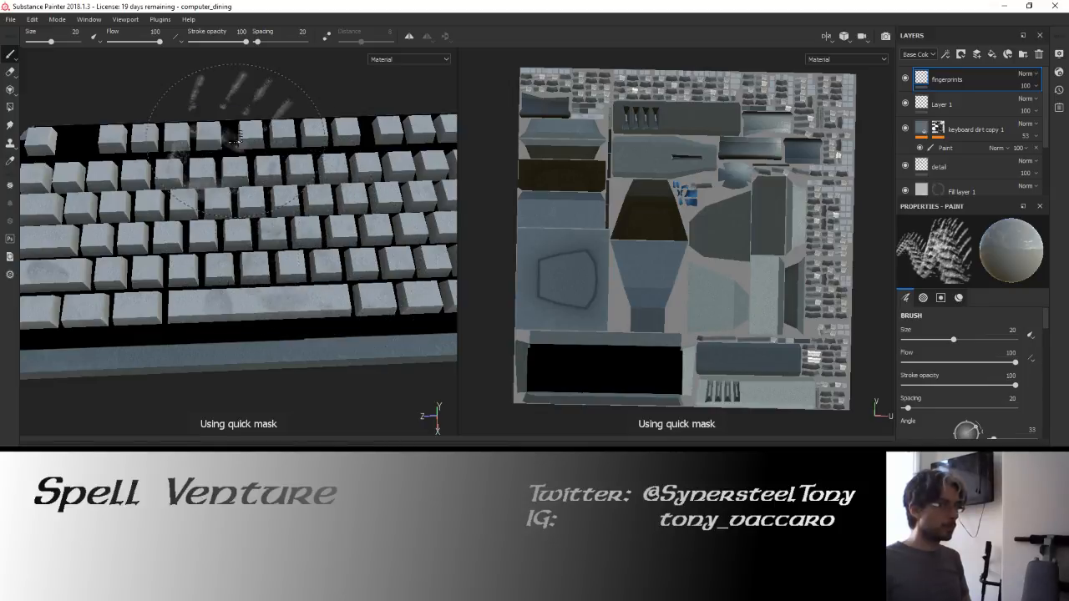
Turn on horizontal flipping for the handprint alpha, comparing the print with and without the flip.
{"action": "middle_click_drag", "start_coordinate": [172, 141], "coordinate": [237, 163], "text": "alt"}
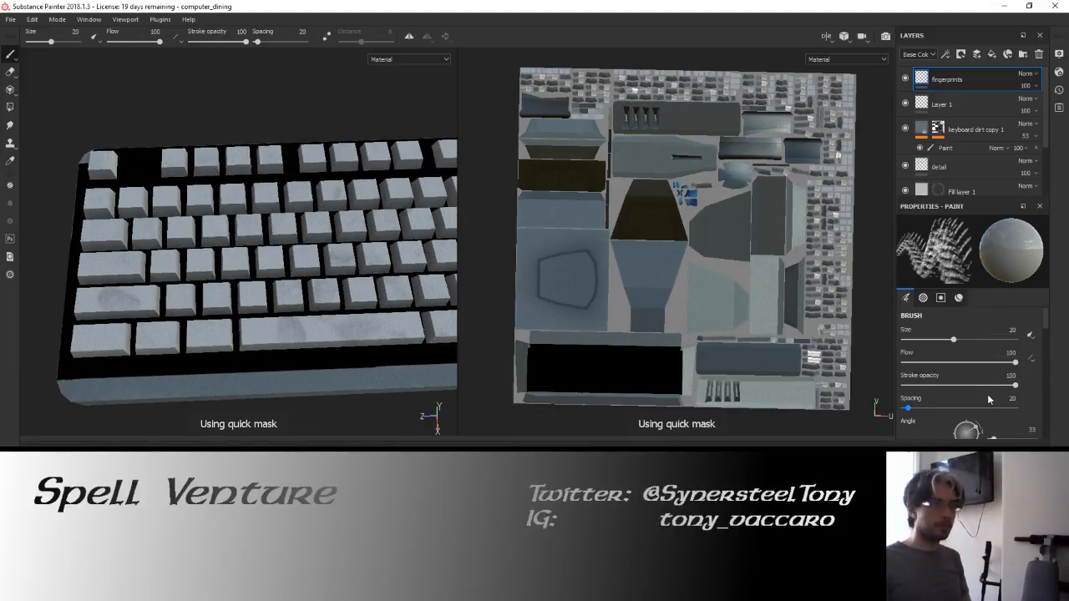
{"action": "scroll", "coordinate": [990, 394], "scroll_direction": "down", "scroll_amount": 5}
{"action": "scroll", "coordinate": [989, 393], "scroll_direction": "down", "scroll_amount": 5}
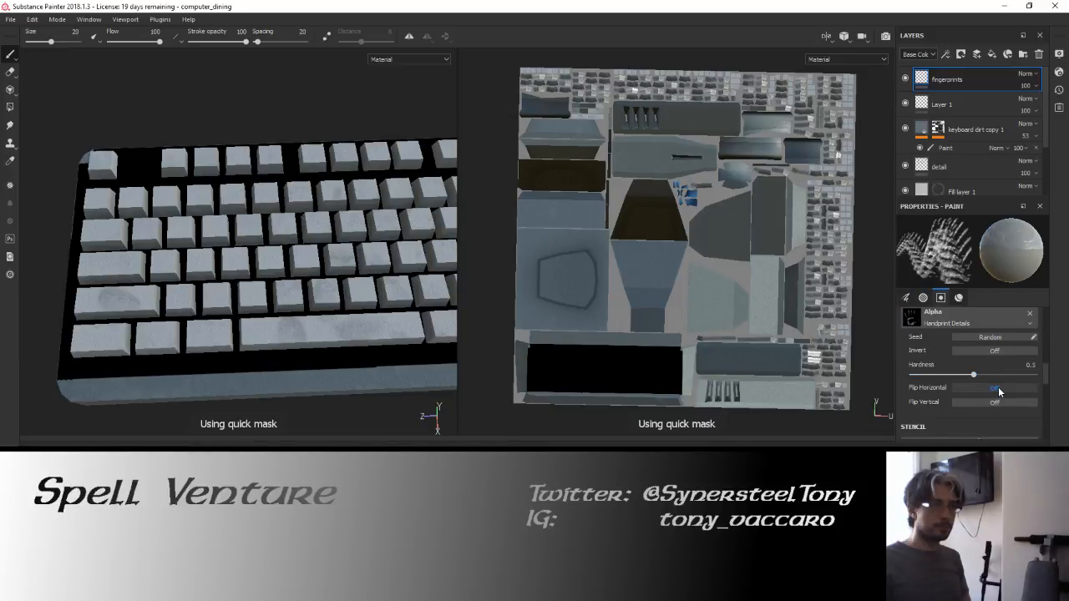
{"action": "left_click", "coordinate": [997, 388]}
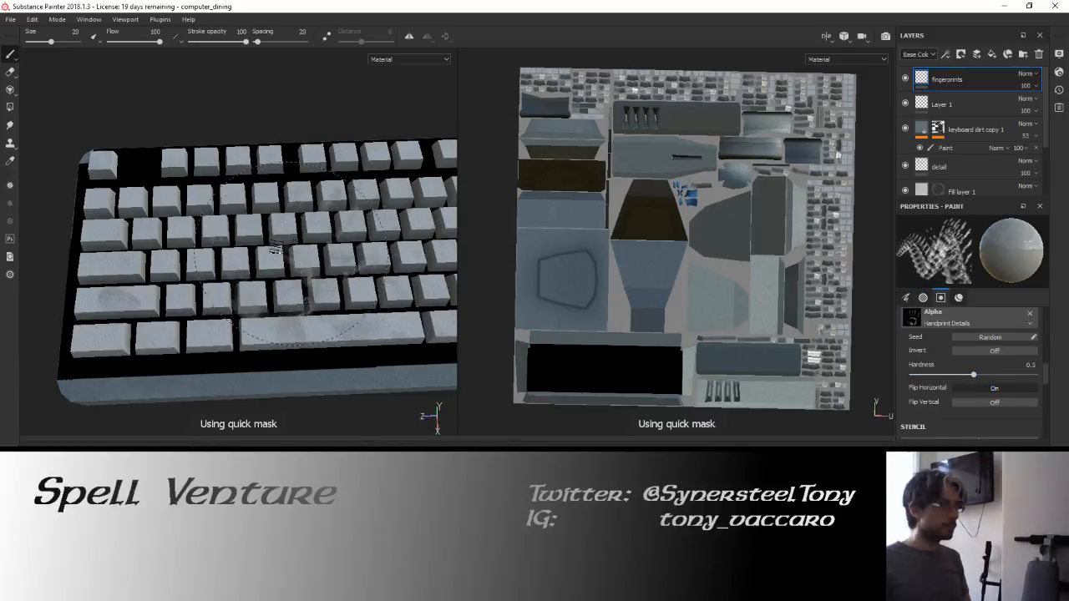
{"action": "left_click", "coordinate": [1003, 389]}
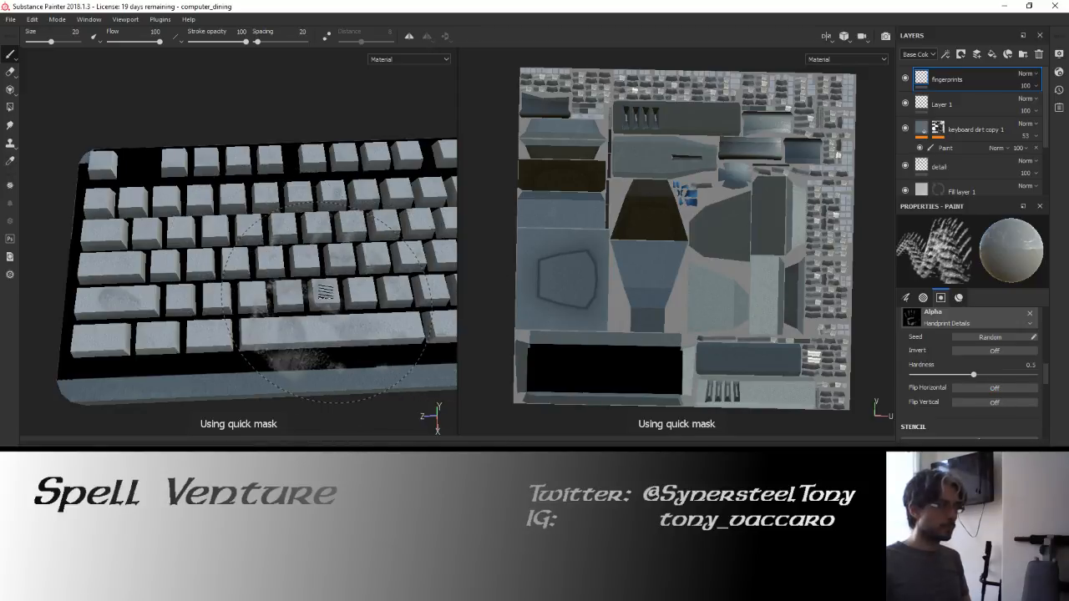
{"action": "left_click", "coordinate": [973, 388]}
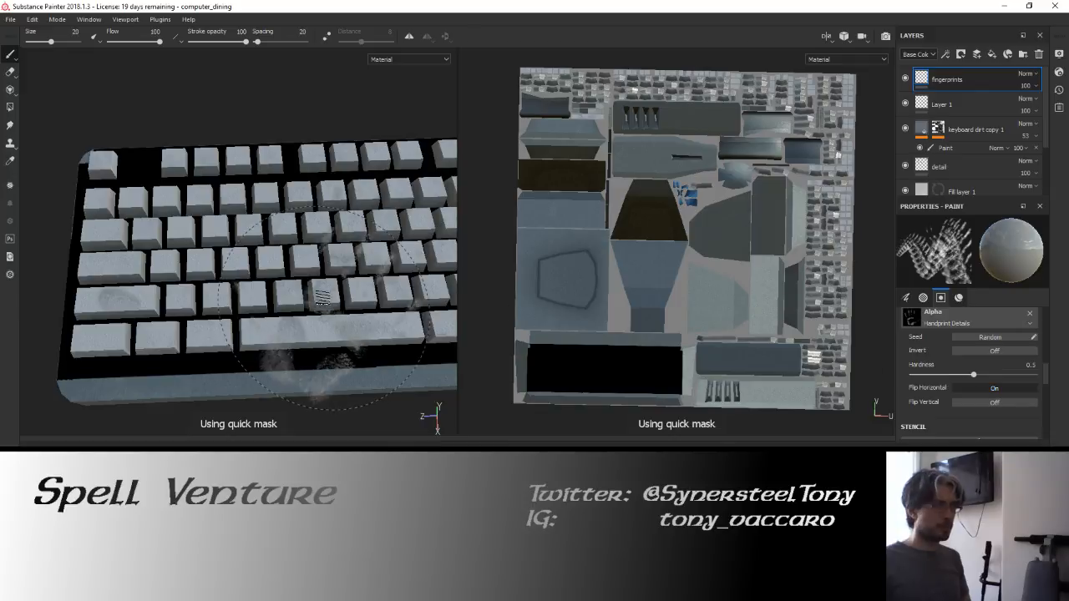
Rotate the brush angle to 336 and stamp the mirrored handprint over the left part of the main key block.
{"action": "scroll", "coordinate": [969, 343], "scroll_direction": "up", "scroll_amount": 7}
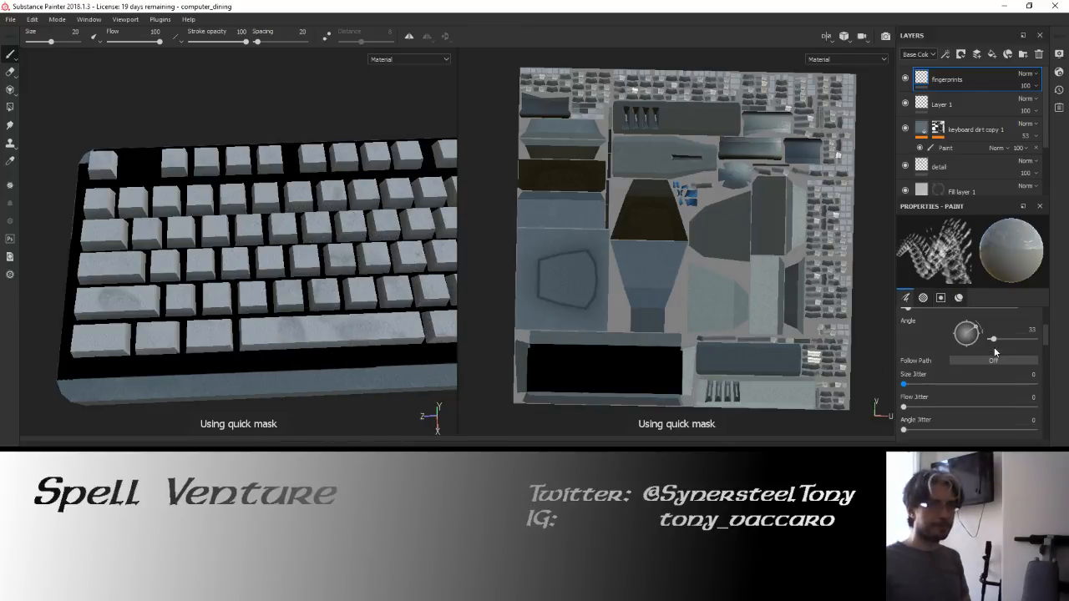
{"action": "left_click", "coordinate": [1032, 364]}
{"action": "type", "text": "0"}
{"action": "key", "text": "Return"}
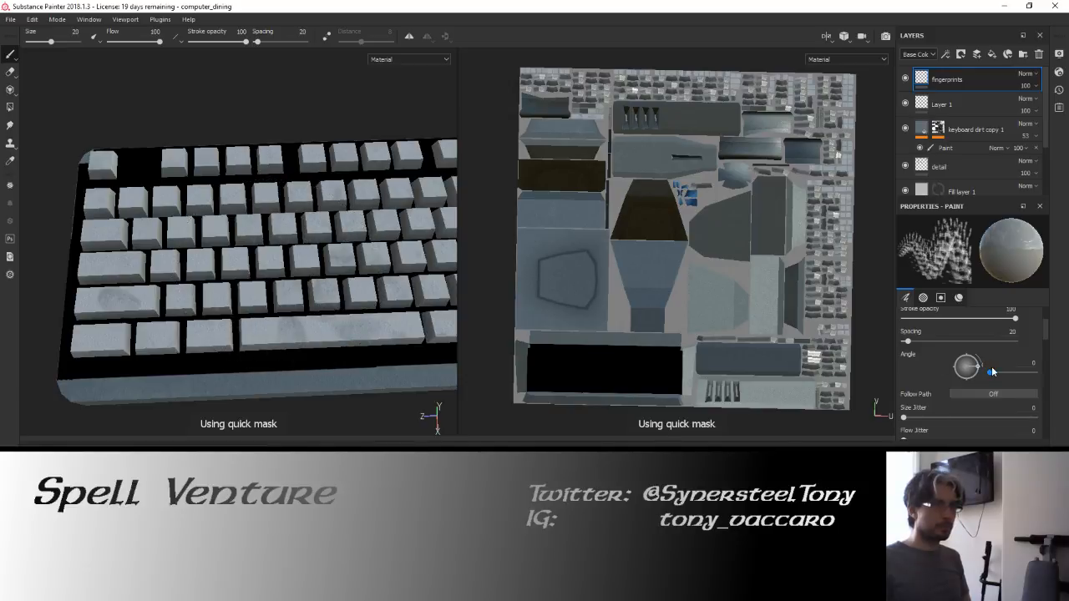
{"action": "left_click_drag", "start_coordinate": [978, 372], "coordinate": [980, 376]}
{"action": "left_click_drag", "start_coordinate": [188, 327], "coordinate": [241, 254]}
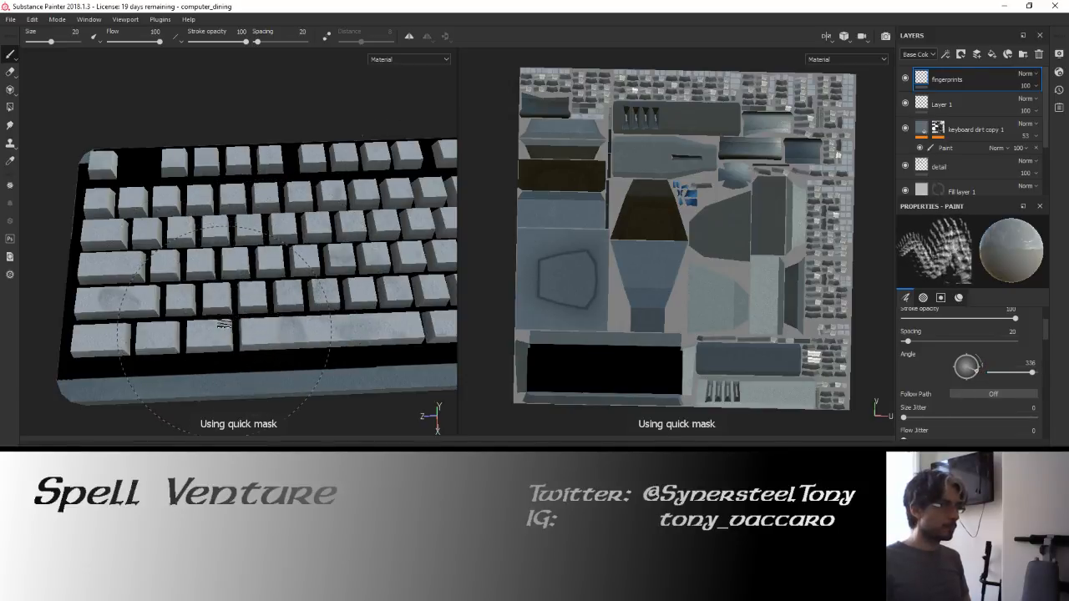
Set the brush angle to 355 at the navigation keys and numeric keypad, and check the keys under rotated environment lighting.
{"action": "middle_click_drag", "start_coordinate": [266, 228], "coordinate": [274, 175], "text": "alt"}
{"action": "left_click_drag", "start_coordinate": [274, 174], "coordinate": [314, 178], "text": "alt"}
{"action": "middle_click_drag", "start_coordinate": [314, 179], "coordinate": [191, 218], "text": "alt"}
{"action": "middle_click_drag", "start_coordinate": [367, 227], "coordinate": [128, 207], "text": "alt"}
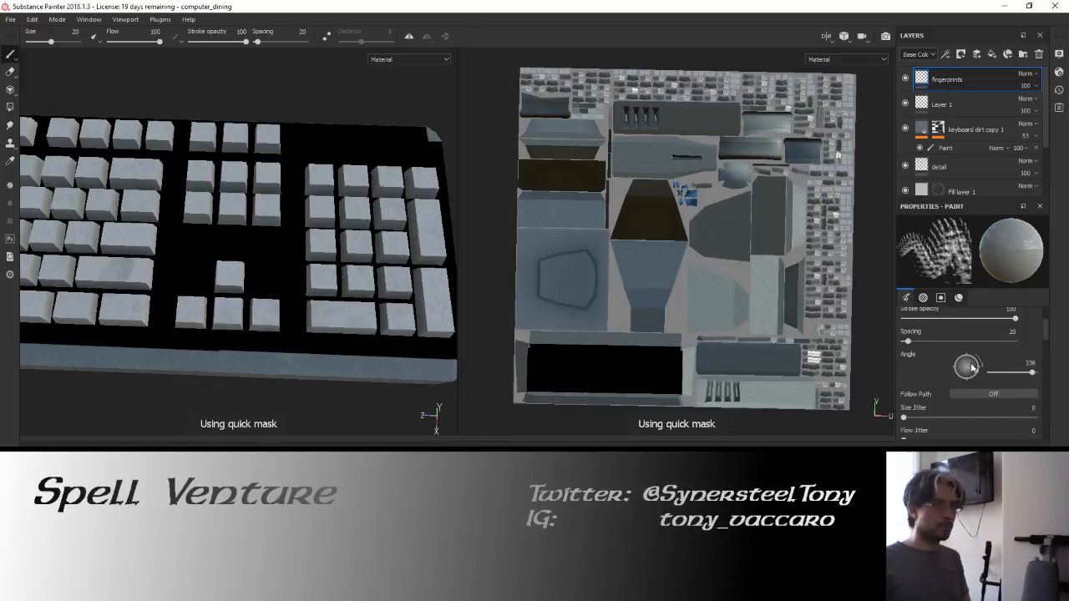
{"action": "left_click_drag", "start_coordinate": [977, 369], "coordinate": [982, 371]}
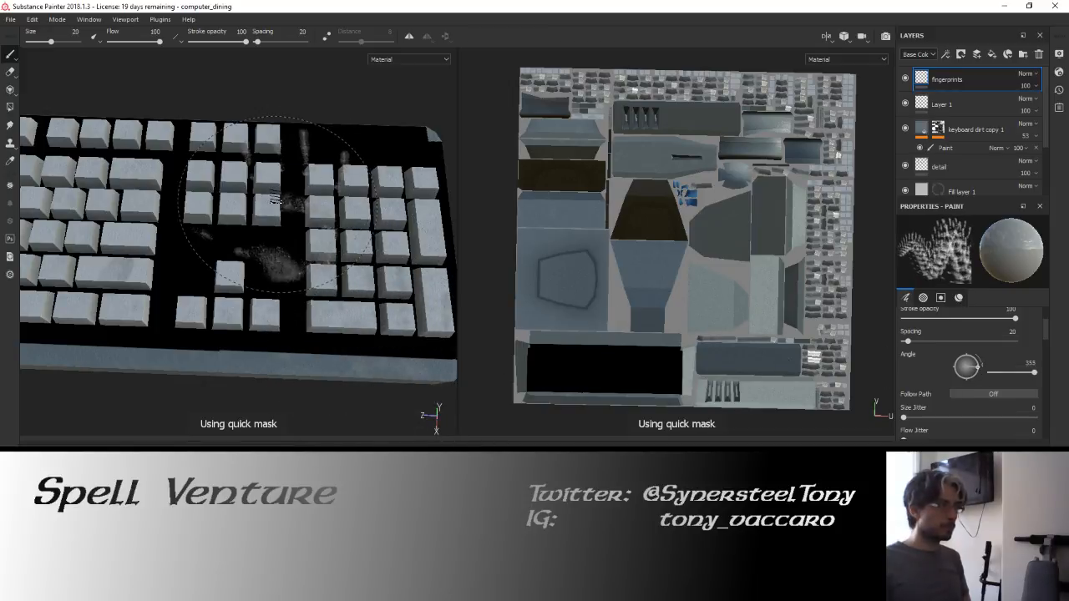
{"action": "left_click_drag", "start_coordinate": [332, 219], "coordinate": [274, 189], "text": "alt"}
{"action": "right_click_drag", "start_coordinate": [274, 189], "coordinate": [307, 192], "text": "shift"}
{"action": "left_click_drag", "start_coordinate": [288, 194], "coordinate": [269, 205], "text": "alt"}
{"action": "middle_click_drag", "start_coordinate": [167, 179], "coordinate": [292, 209], "text": "alt"}
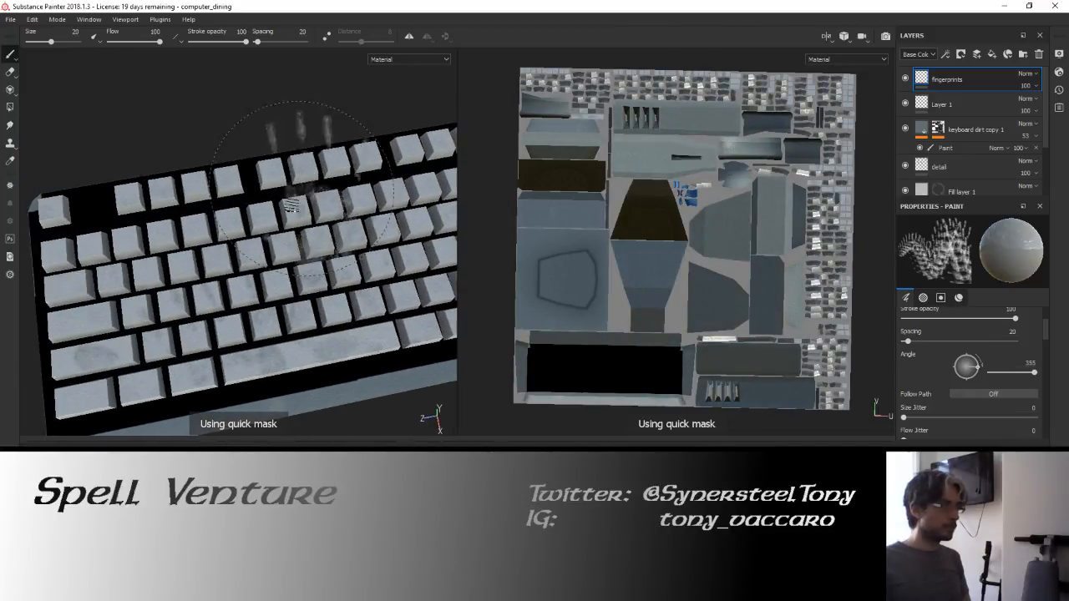
Stamp a handprint on the front of the computer case around the drive slot, and set the brush size to 25.
{"action": "right_click_drag", "start_coordinate": [292, 210], "coordinate": [251, 200], "text": "alt"}
{"action": "mouse_move", "coordinate": [251, 201]}
{"action": "middle_mouse_down", "text": "alt"}
{"action": "mouse_move", "coordinate": [385, 243]}
{"action": "mouse_move", "coordinate": [451, 250]}
{"action": "middle_mouse_up", "text": "alt"}
{"action": "left_click_drag", "start_coordinate": [334, 272], "coordinate": [219, 188], "text": "alt"}
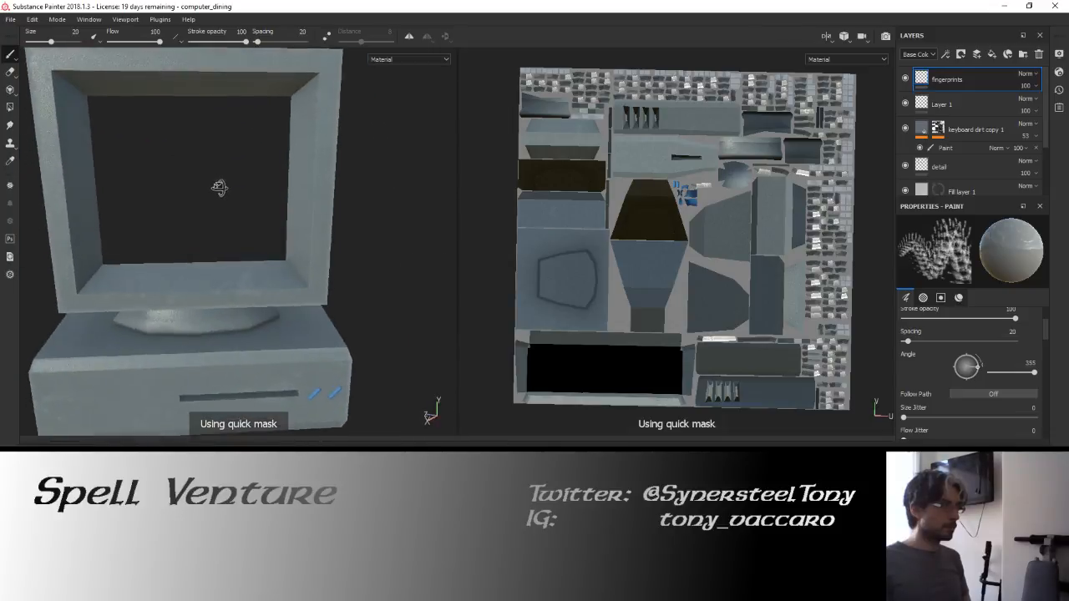
{"action": "mouse_move", "coordinate": [284, 289]}
{"action": "middle_mouse_down", "text": "alt"}
{"action": "mouse_move", "coordinate": [300, 255]}
{"action": "mouse_move", "coordinate": [302, 167]}
{"action": "middle_mouse_up", "text": "alt"}
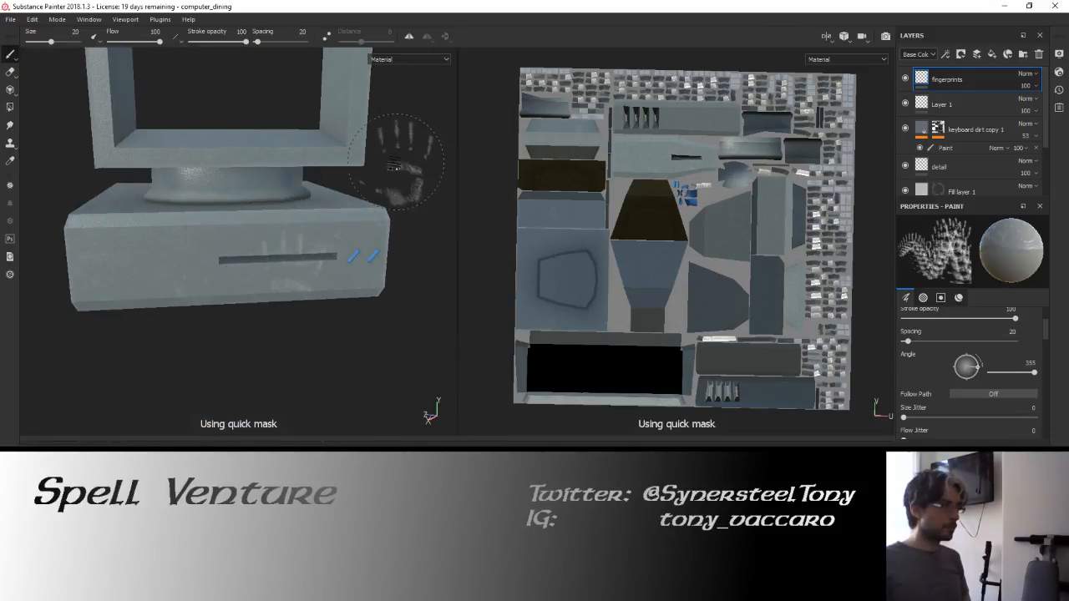
{"action": "right_click_drag", "start_coordinate": [338, 205], "coordinate": [279, 251], "text": "alt"}
{"action": "middle_click_drag", "start_coordinate": [284, 248], "coordinate": [365, 197], "text": "alt"}
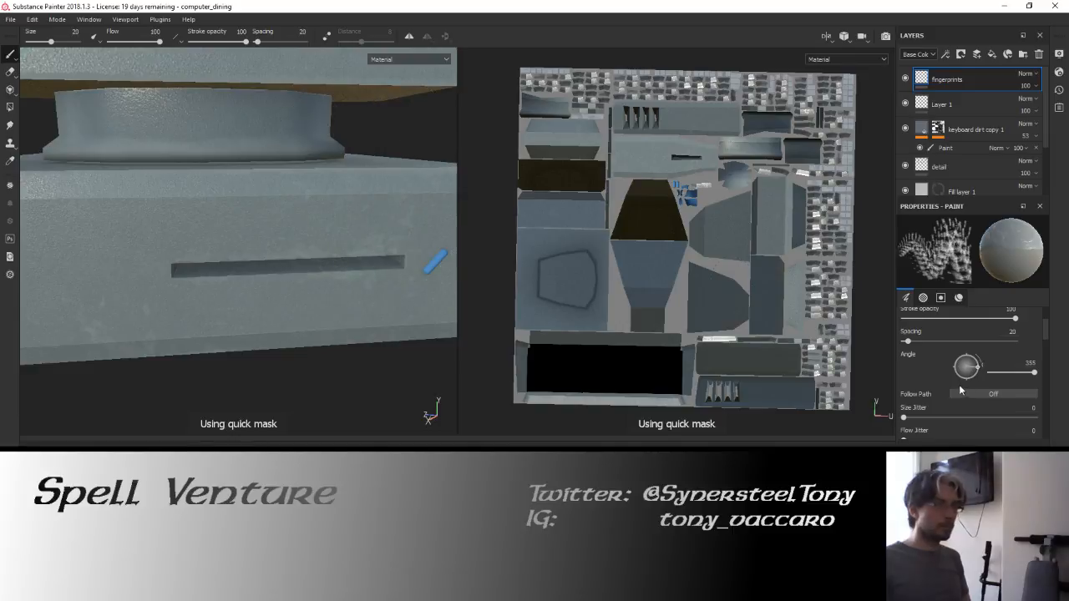
{"action": "scroll", "coordinate": [959, 385], "scroll_direction": "up", "scroll_amount": 3}
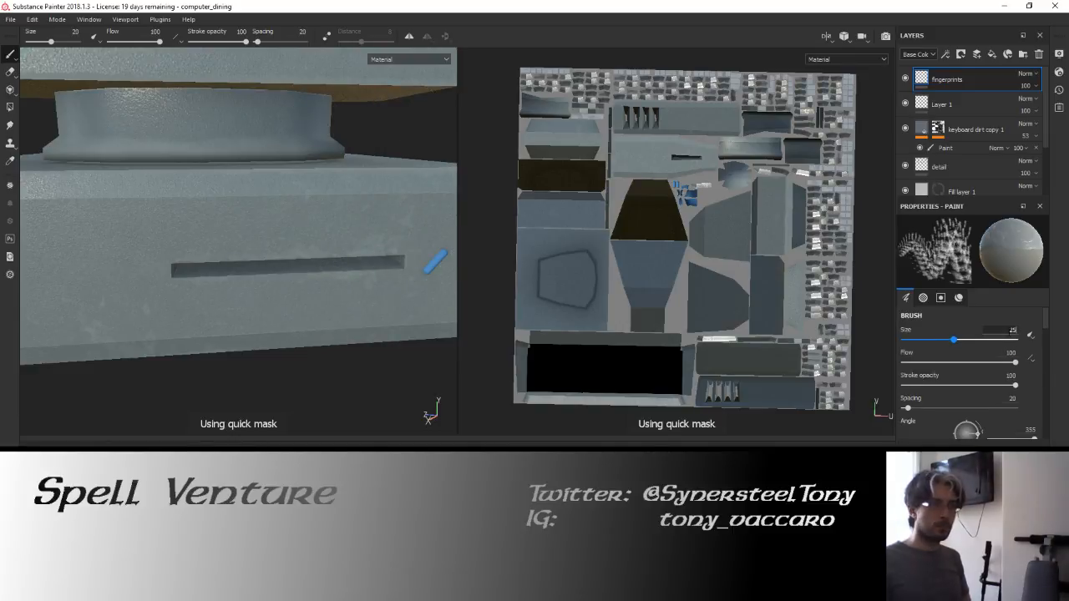
{"action": "left_click_drag", "start_coordinate": [954, 339], "coordinate": [959, 339]}
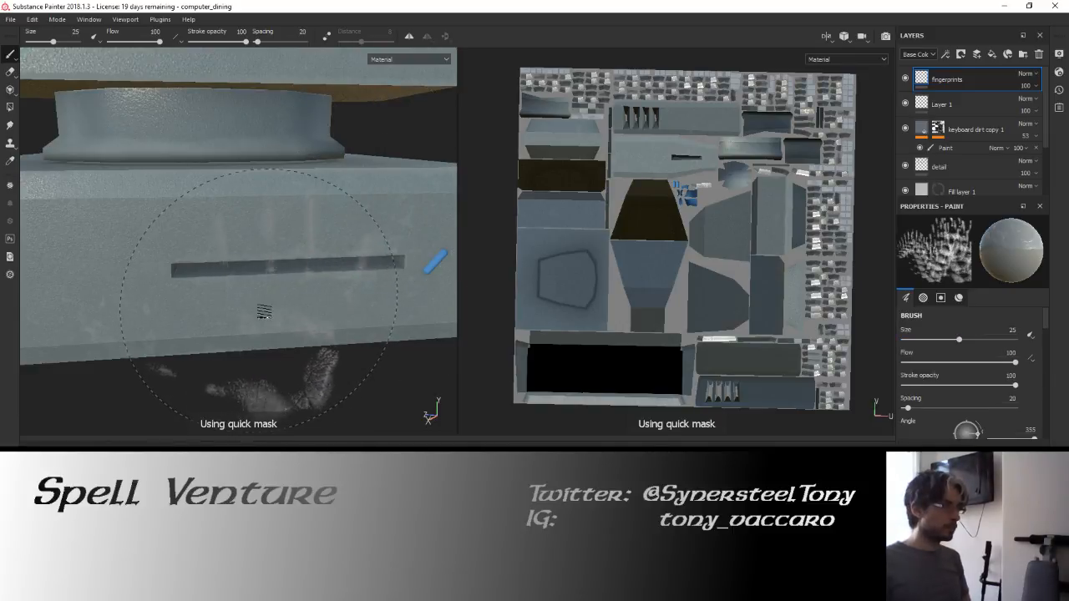
Examine the computer, keyboard and mouse from several angles and distances.
{"action": "left_click_drag", "start_coordinate": [334, 329], "coordinate": [388, 242], "text": "alt"}
{"action": "middle_click_drag", "start_coordinate": [408, 233], "coordinate": [293, 260], "text": "alt"}
{"action": "middle_click_drag", "start_coordinate": [368, 243], "coordinate": [171, 226], "text": "alt"}
{"action": "left_click_drag", "start_coordinate": [174, 226], "coordinate": [305, 313], "text": "alt"}
{"action": "middle_click_drag", "start_coordinate": [305, 314], "coordinate": [324, 166], "text": "alt"}
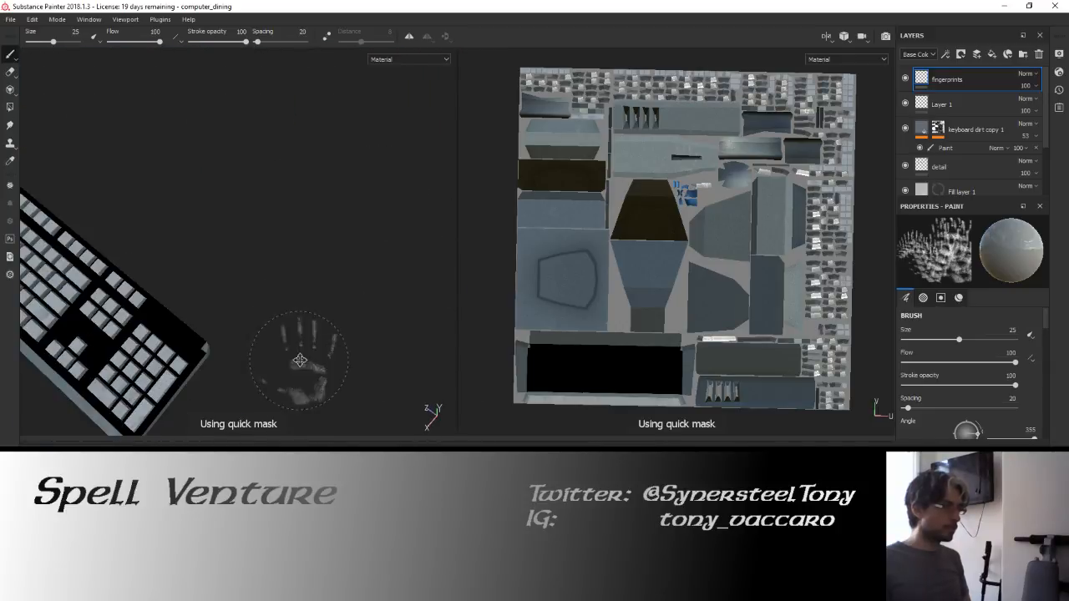
{"action": "middle_click_drag", "start_coordinate": [316, 342], "coordinate": [292, 275], "text": "alt"}
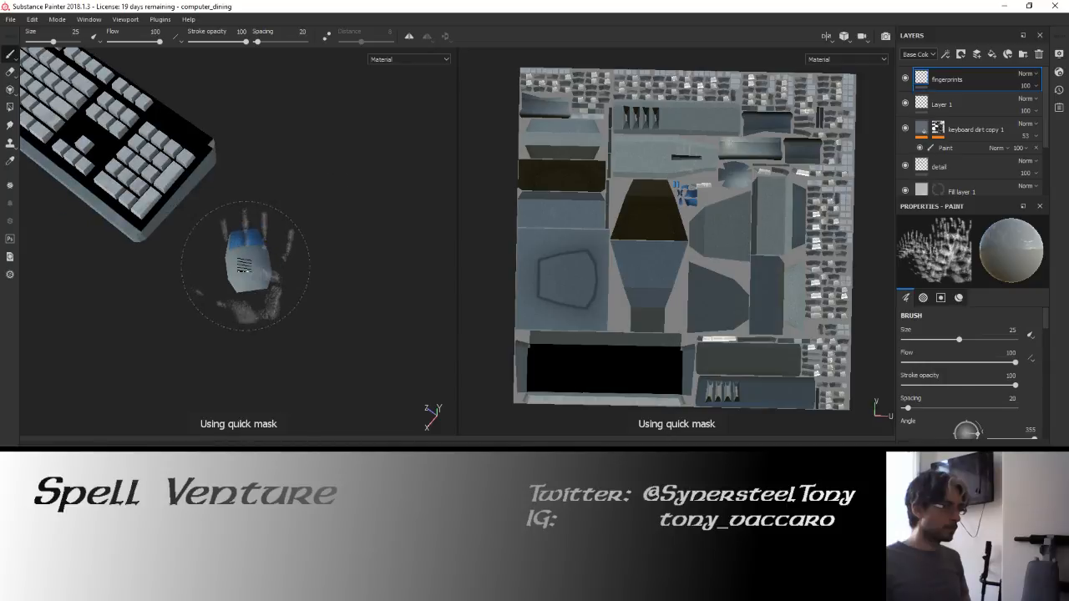
{"action": "left_click_drag", "start_coordinate": [208, 189], "coordinate": [296, 128], "text": "alt"}
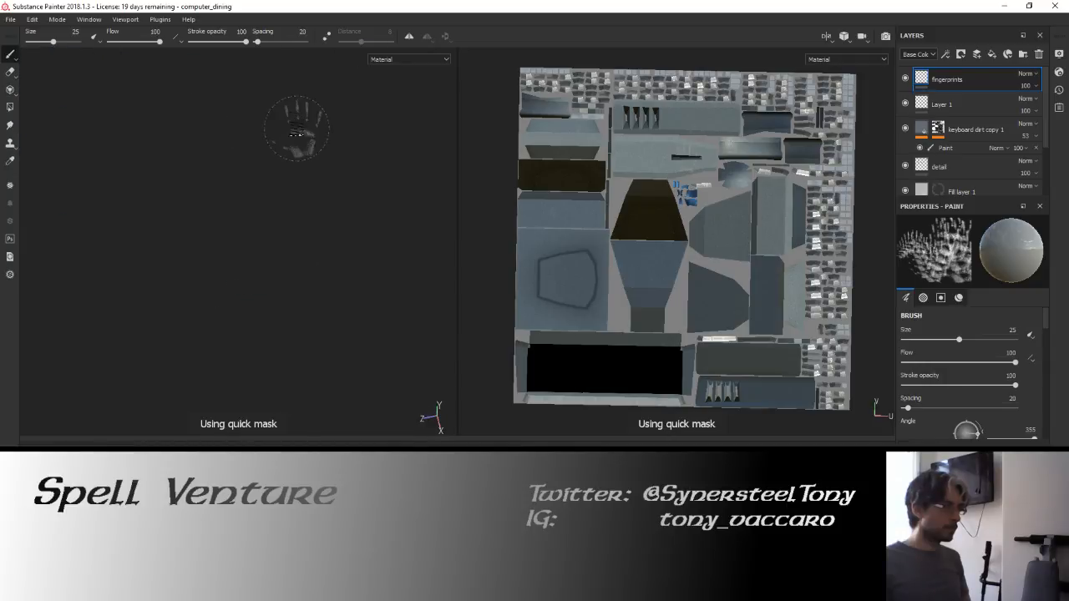
{"action": "middle_click_drag", "start_coordinate": [296, 128], "coordinate": [340, 308], "text": "alt"}
{"action": "middle_click_drag", "start_coordinate": [282, 175], "coordinate": [306, 315], "text": "alt"}
{"action": "middle_click_drag", "start_coordinate": [303, 221], "coordinate": [331, 274], "text": "alt"}
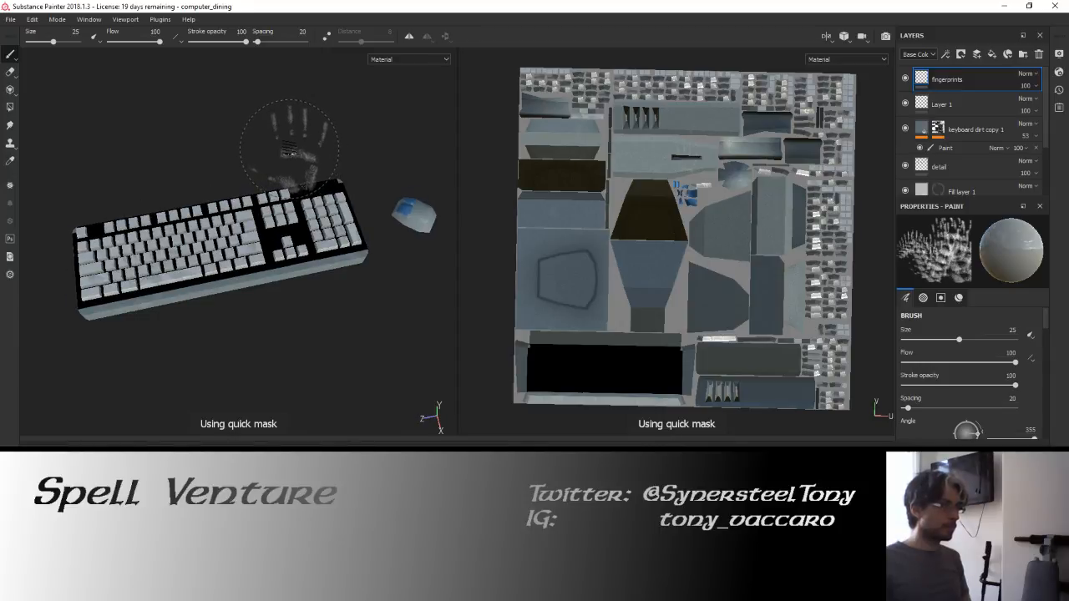
Turn off the quick mask and view the whole keyboard with its base.
{"action": "key", "text": "y"}
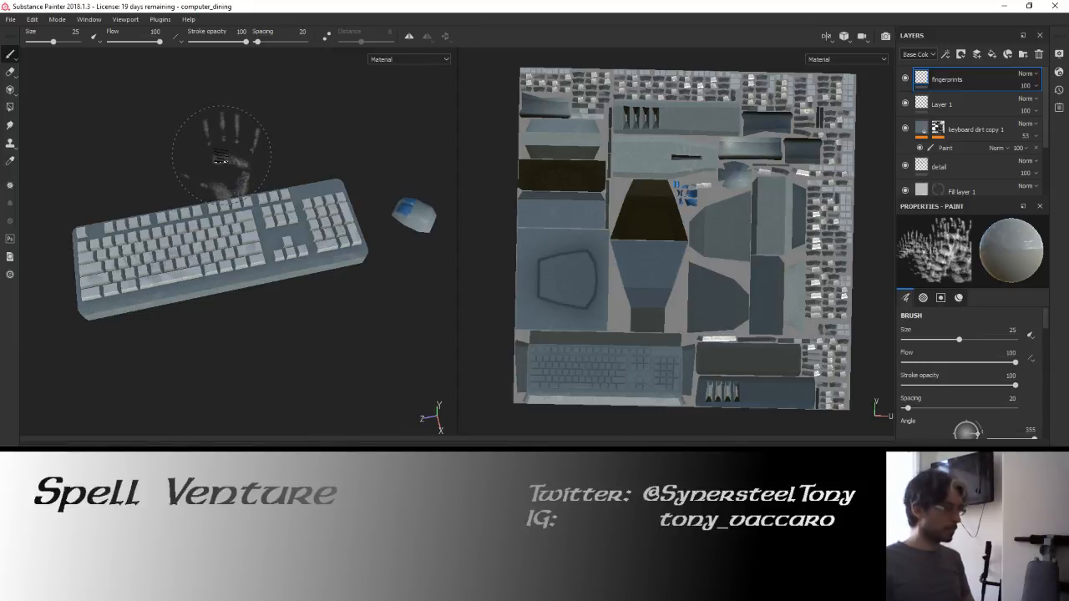
{"action": "left_click_drag", "start_coordinate": [286, 167], "coordinate": [275, 162], "text": "alt"}
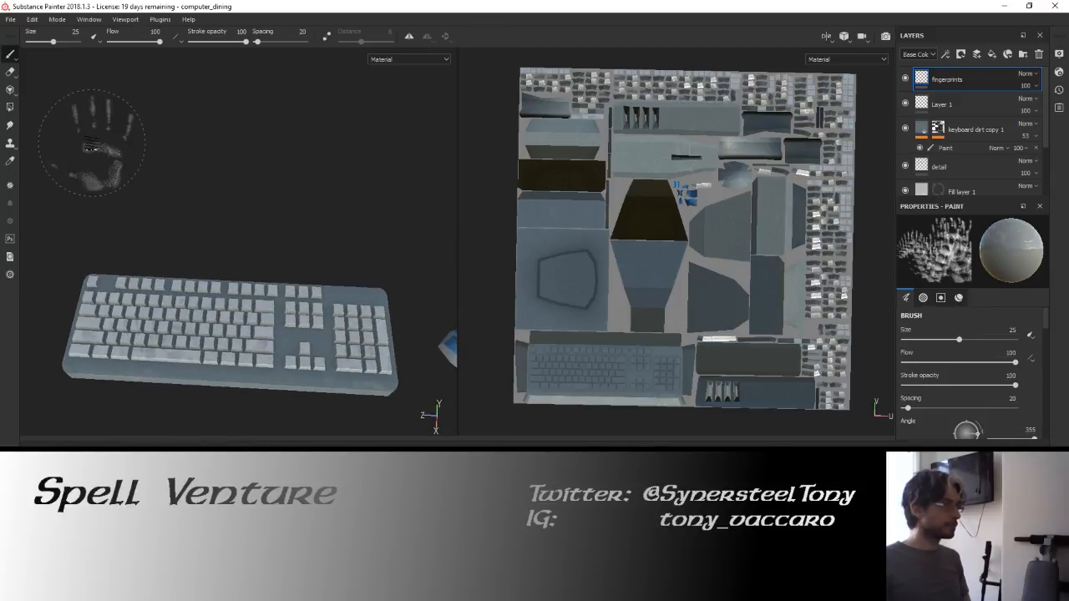
Open the texture export settings and inspect the main texture set.
{"action": "left_click", "coordinate": [11, 19]}
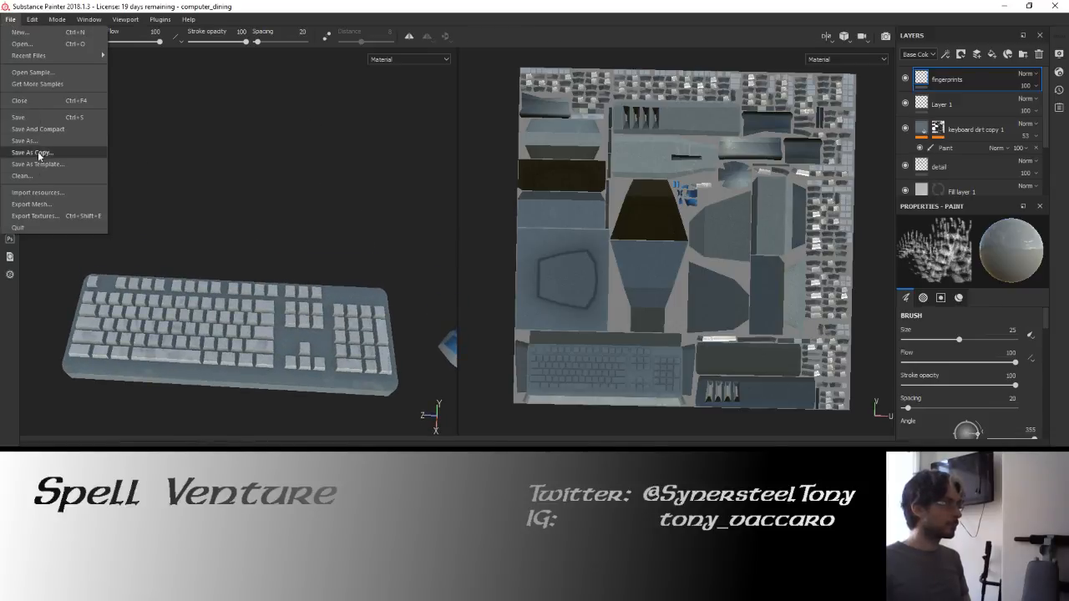
{"action": "left_click", "coordinate": [33, 216]}
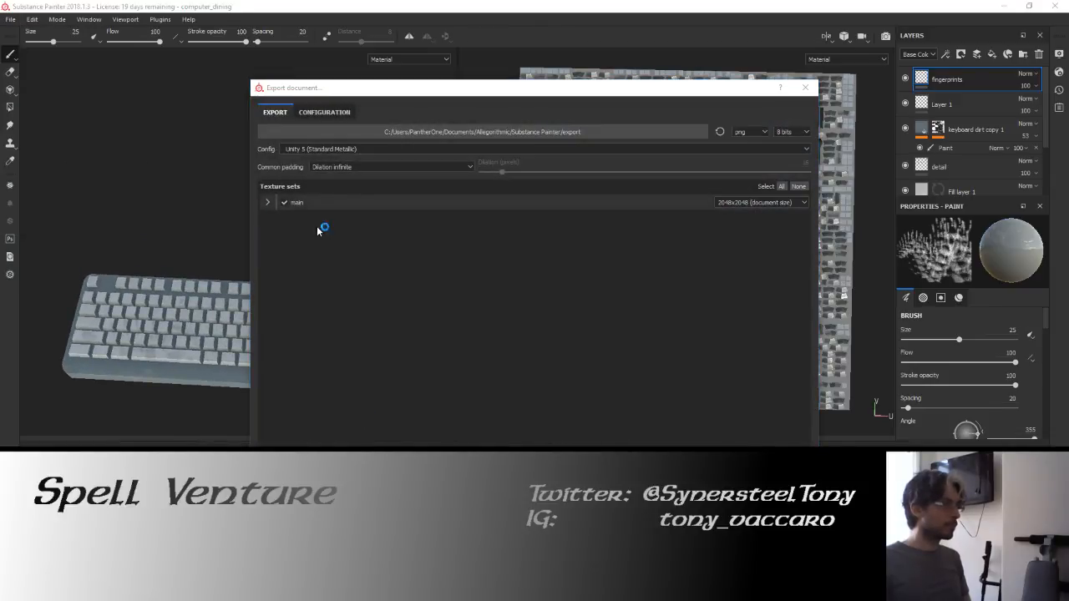
{"action": "left_click", "coordinate": [267, 203]}
{"action": "left_click", "coordinate": [267, 202]}
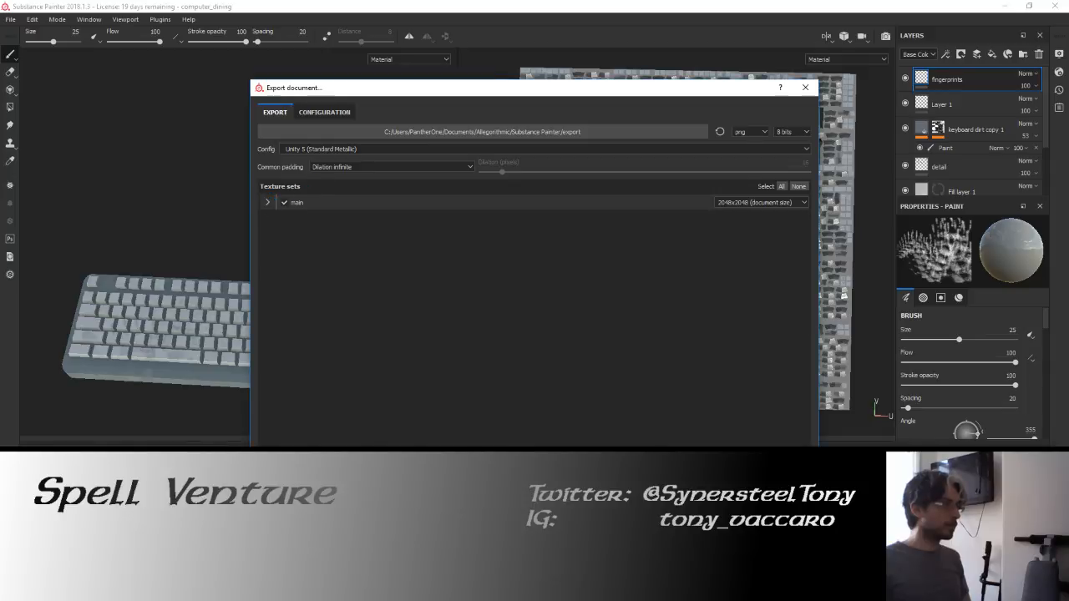
Switch to Blender, move all the computer, keyboard and mouse objects to layer 1, show that layer, and save over Home_Test.blend.
{"action": "key", "text": "alt+Tab"}
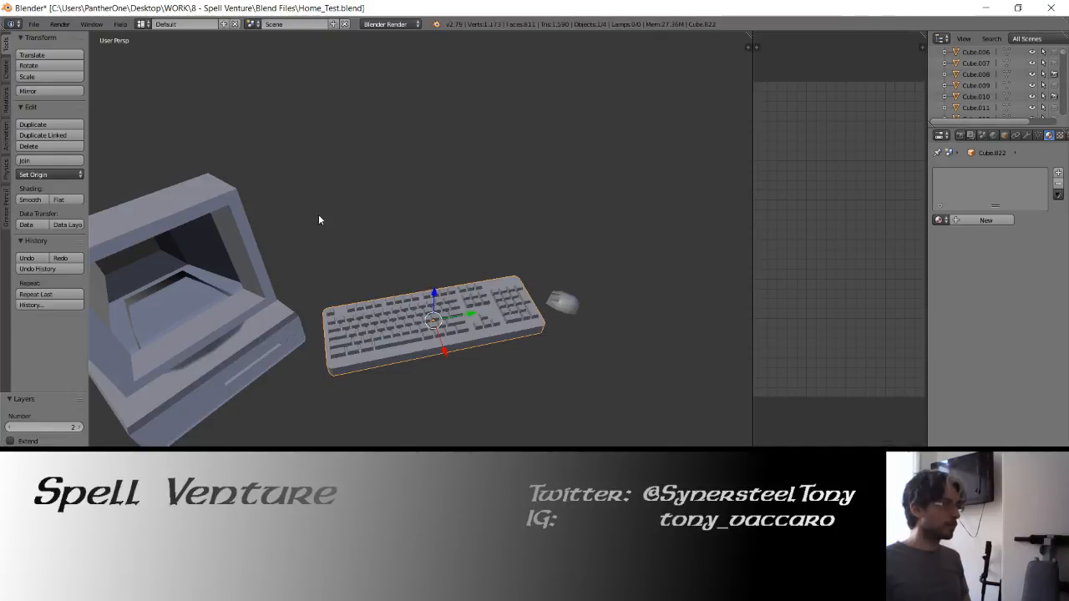
{"action": "key", "text": "a"}
{"action": "key", "text": "m"}
{"action": "key", "text": "2"}
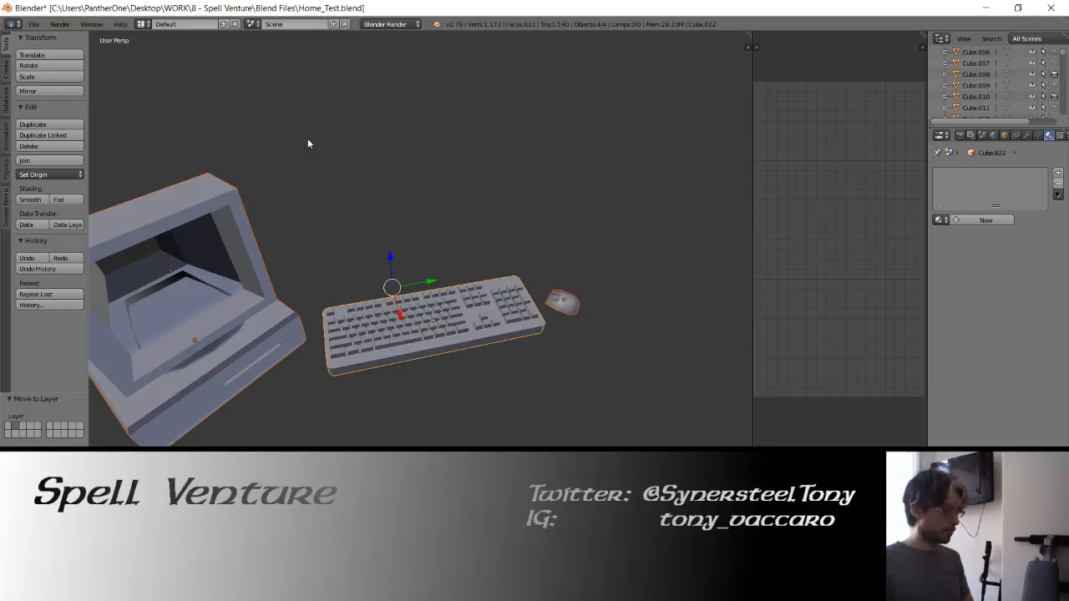
{"action": "key", "text": "m"}
{"action": "key", "text": "1"}
{"action": "key", "text": "1"}
{"action": "key", "text": "ctrl+s"}
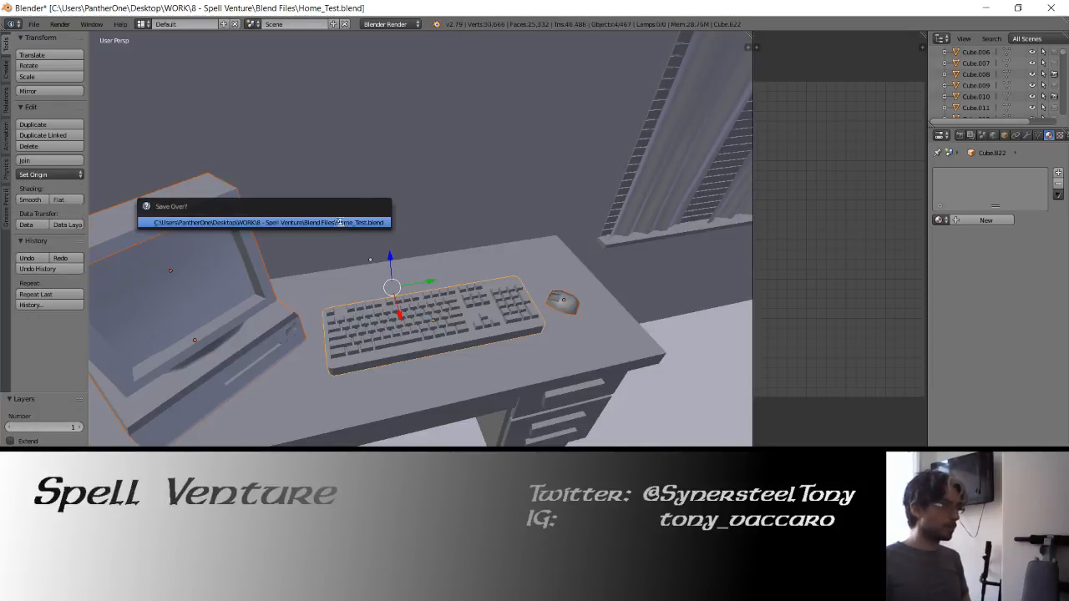
{"action": "left_click", "coordinate": [339, 221]}
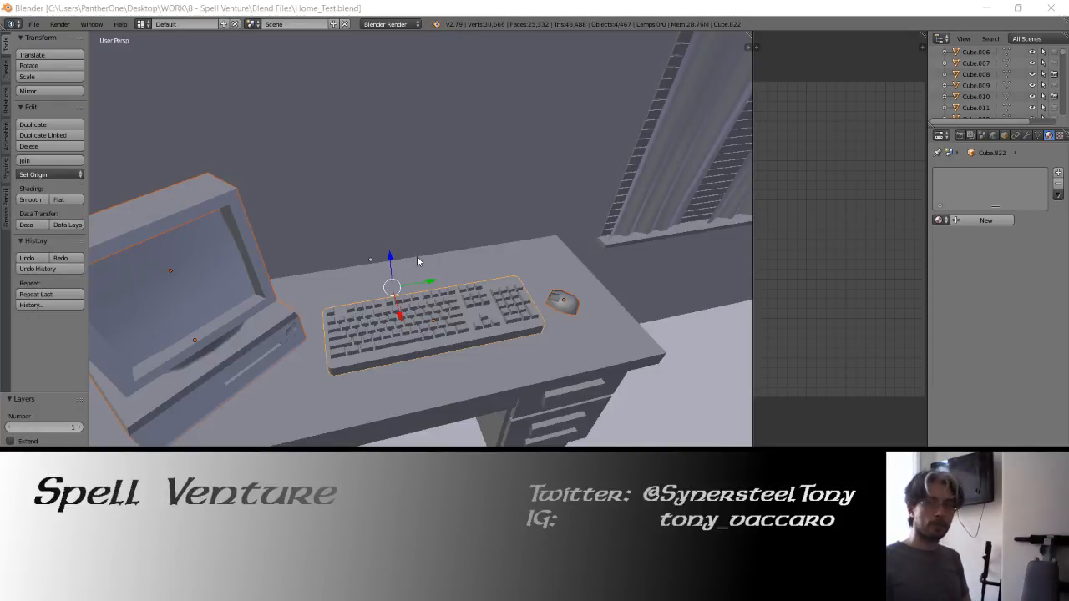
In File Explorer, copy the Home_Test Blender file from Blend Files into the Graphics Test Bed Models folder, replacing the existing file.
{"action": "key", "text": "super+e"}
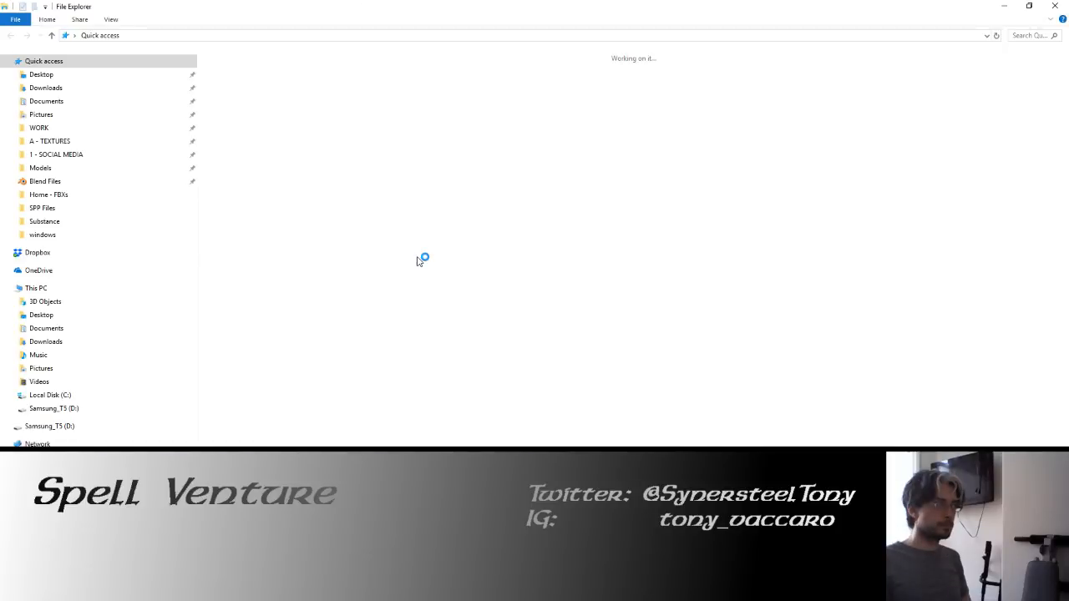
{"action": "left_click", "coordinate": [45, 182]}
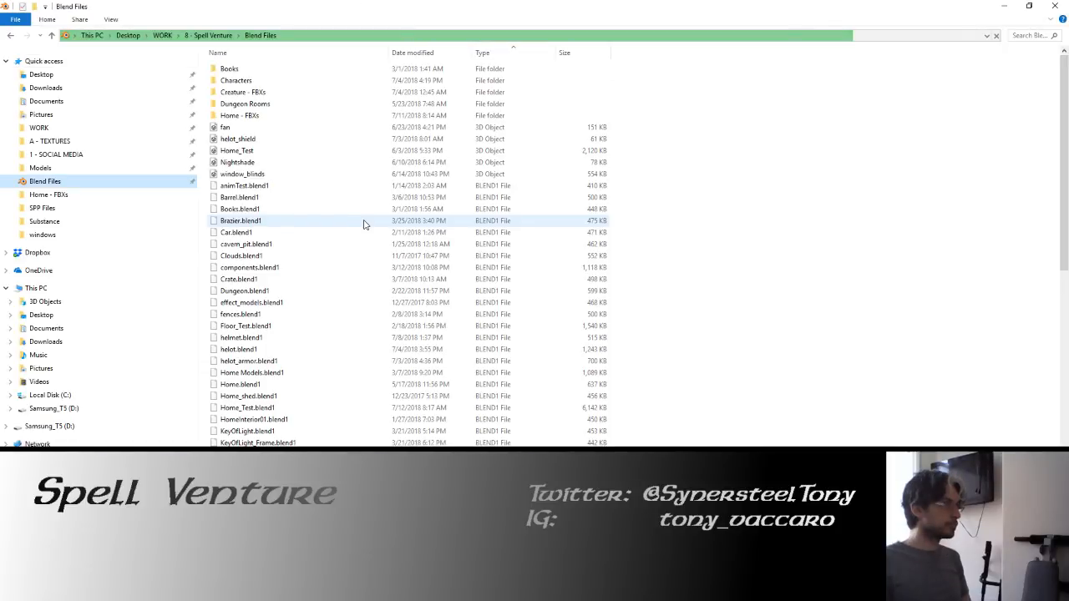
{"action": "scroll", "coordinate": [301, 273], "scroll_direction": "down", "scroll_amount": 20}
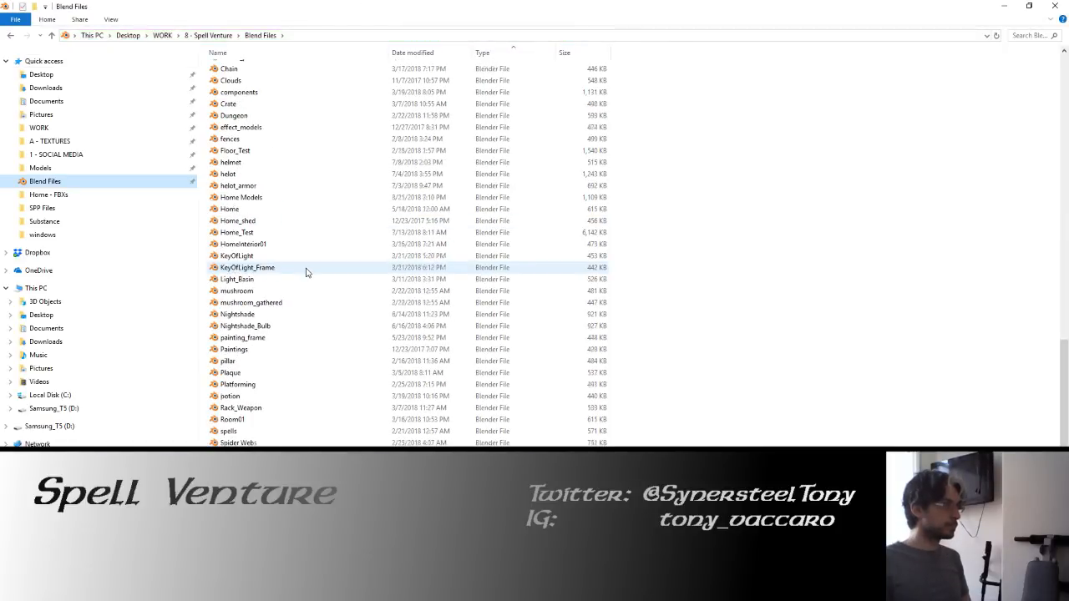
{"action": "left_click", "coordinate": [259, 235]}
{"action": "right_click", "coordinate": [251, 240]}
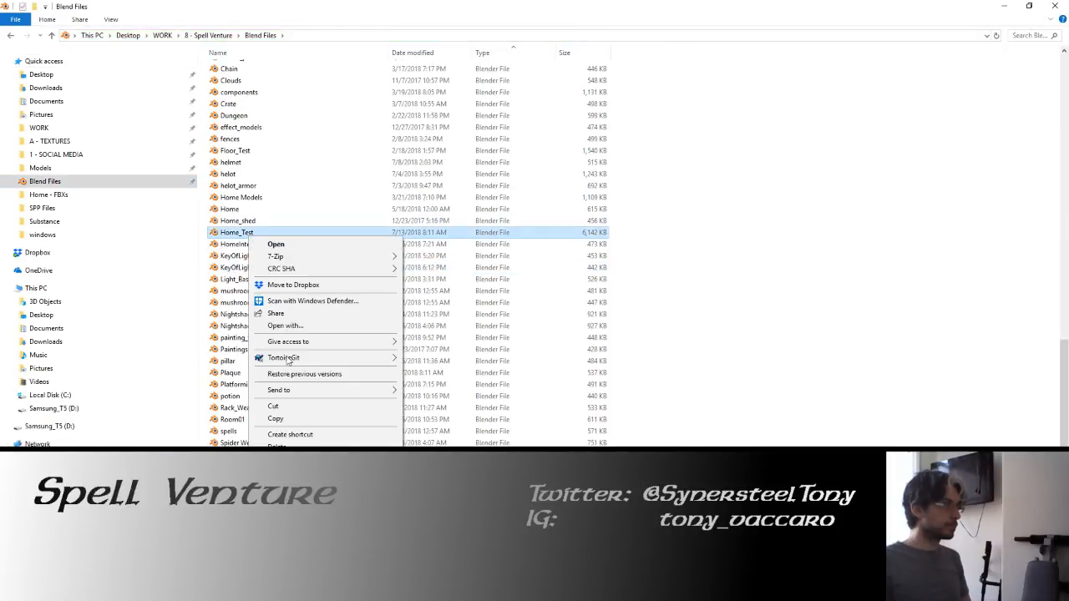
{"action": "left_click", "coordinate": [280, 420]}
{"action": "left_click", "coordinate": [38, 170]}
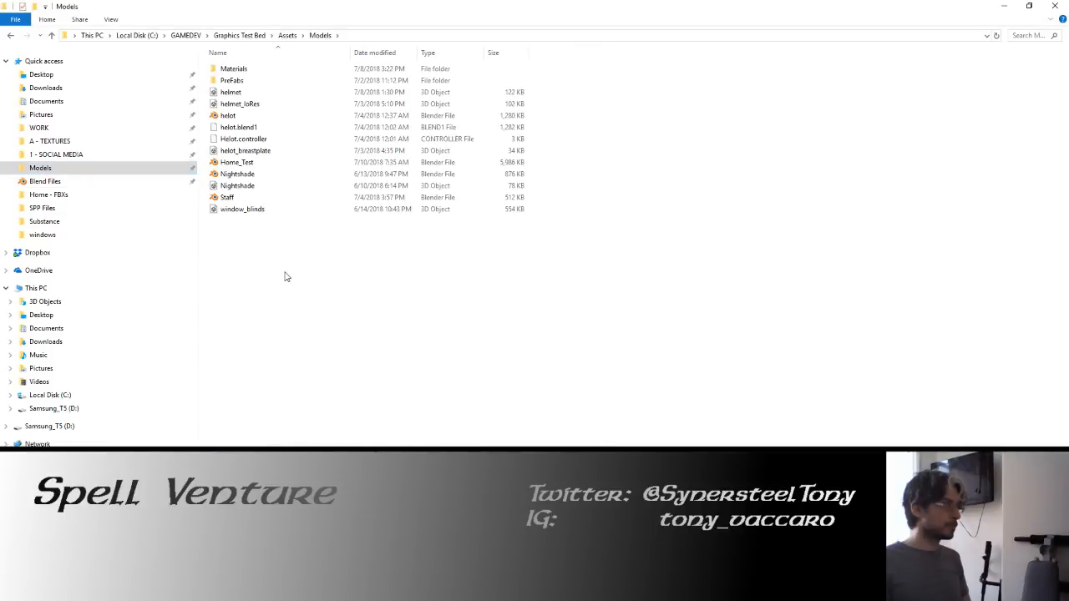
{"action": "right_click", "coordinate": [284, 274]}
{"action": "left_click", "coordinate": [356, 351]}
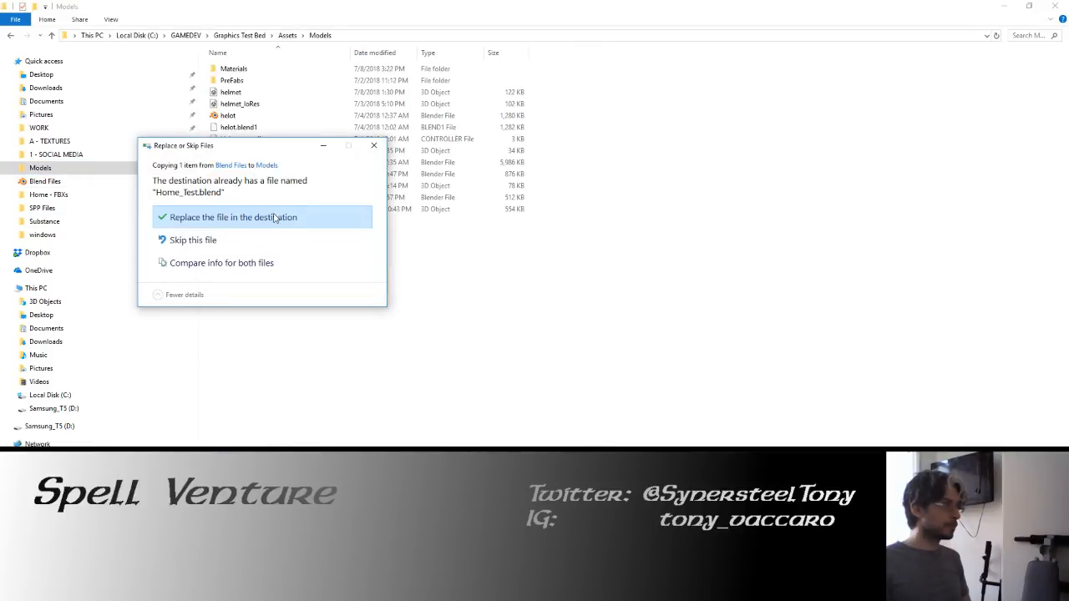
{"action": "left_click", "coordinate": [274, 215]}
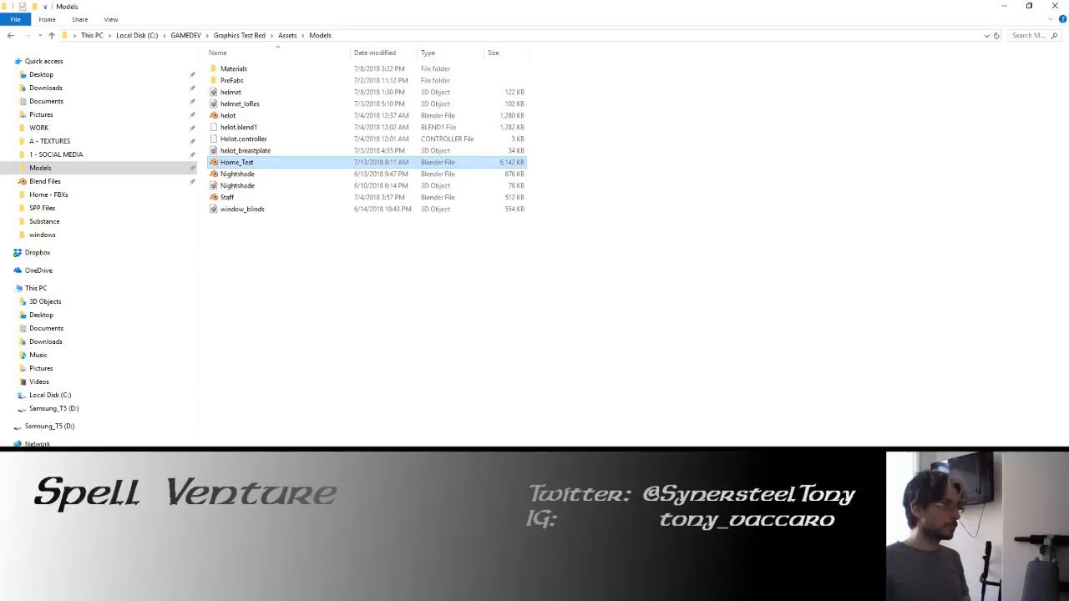
Switch back to Substance Painter and set the texture export destination to the detail folder inside Substance/Exports.
{"action": "left_click_drag", "start_coordinate": [1068, 125], "coordinate": [547, 130]}
{"action": "left_click", "coordinate": [476, 223]}
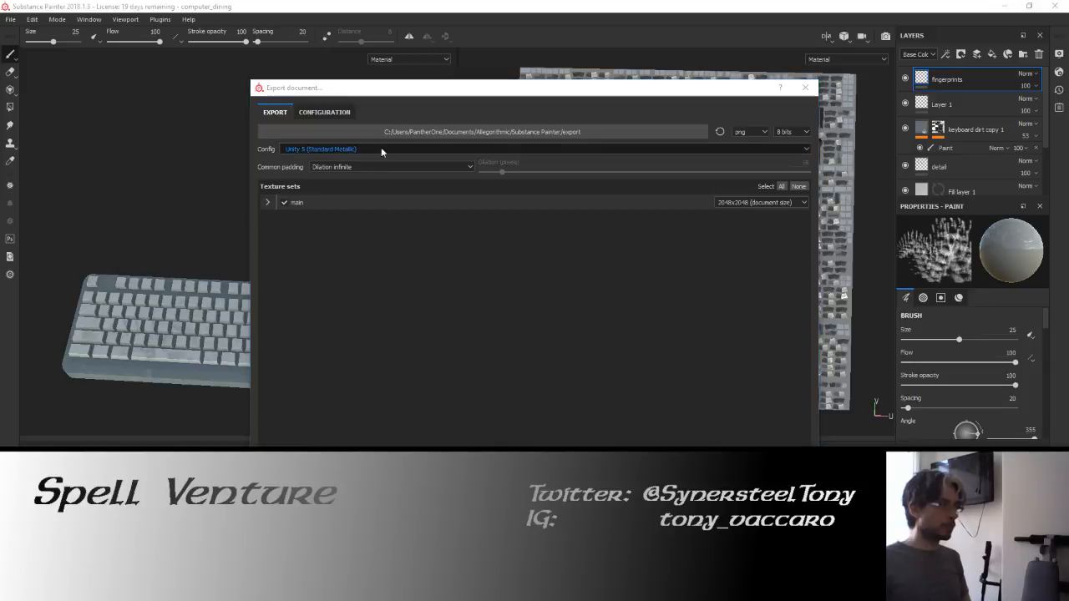
{"action": "left_click", "coordinate": [443, 131]}
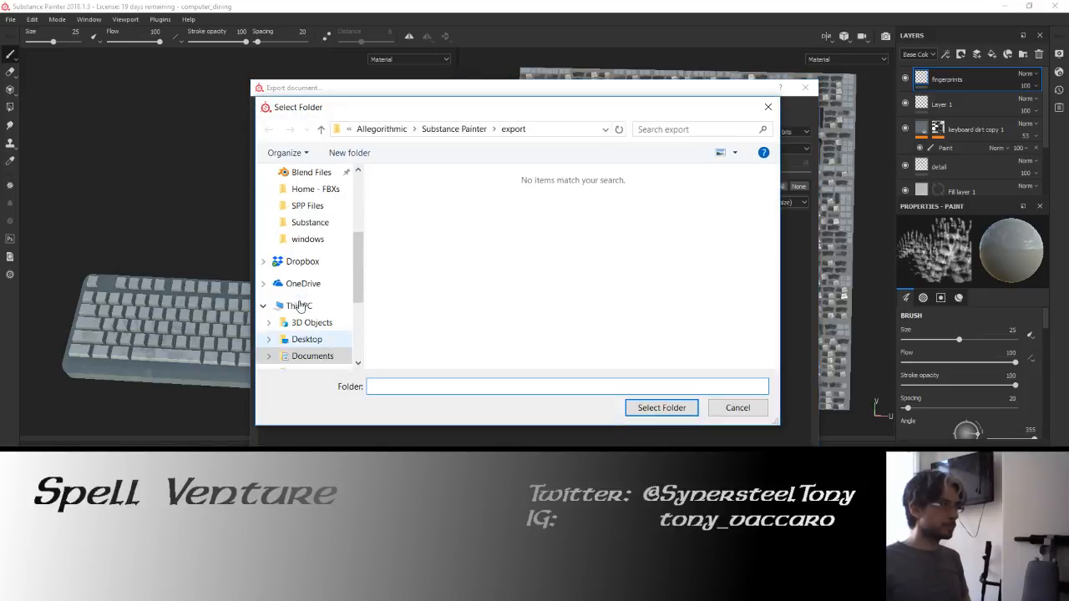
{"action": "scroll", "coordinate": [311, 277], "scroll_direction": "up", "scroll_amount": 1}
{"action": "left_click", "coordinate": [310, 256]}
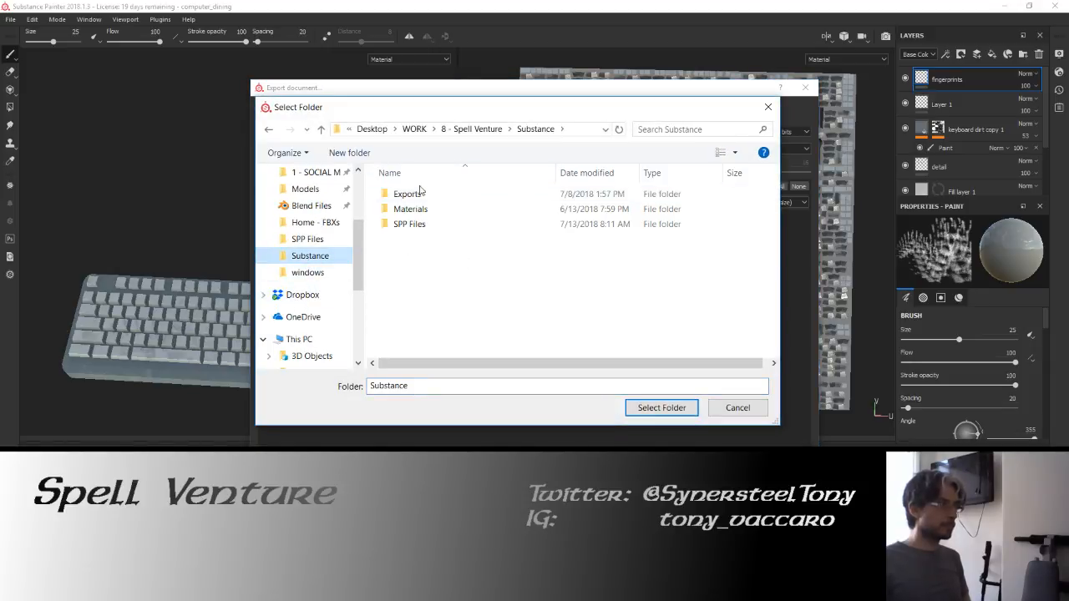
{"action": "double_click", "coordinate": [409, 191]}
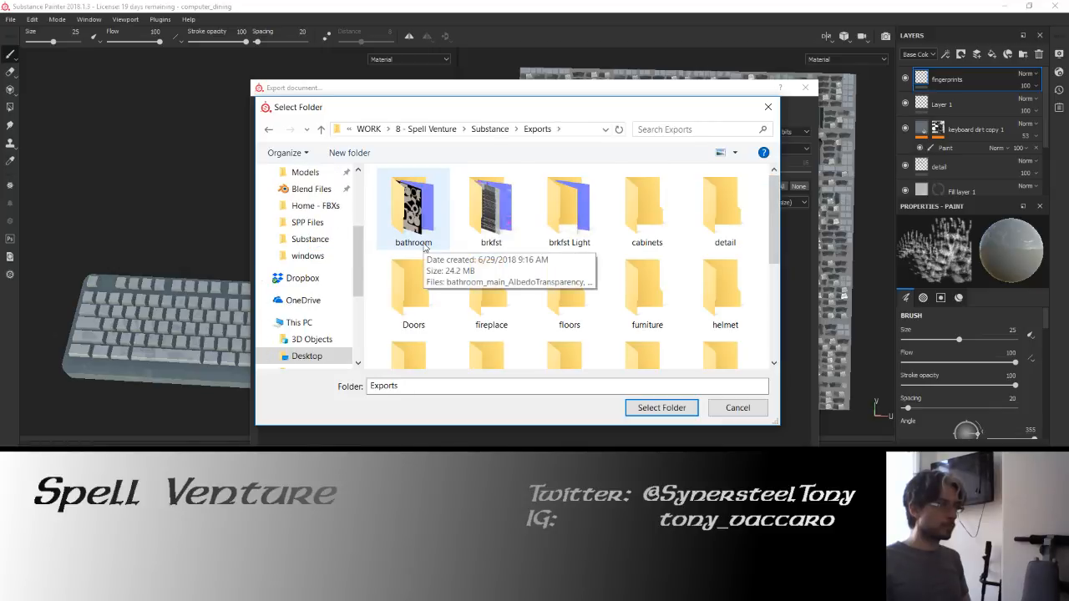
{"action": "double_click", "coordinate": [733, 210]}
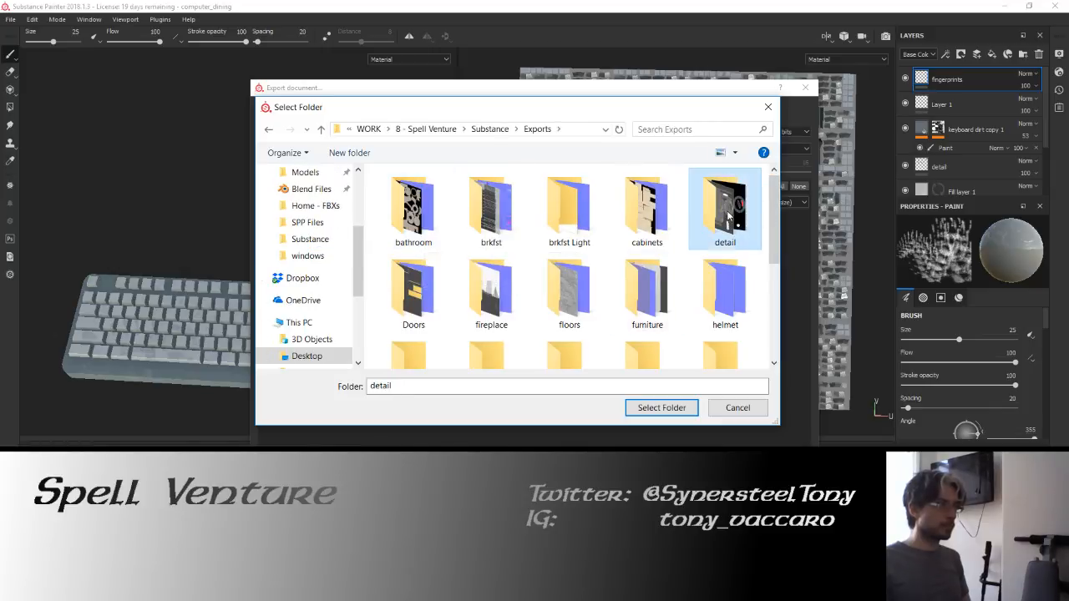
{"action": "left_click", "coordinate": [268, 131]}
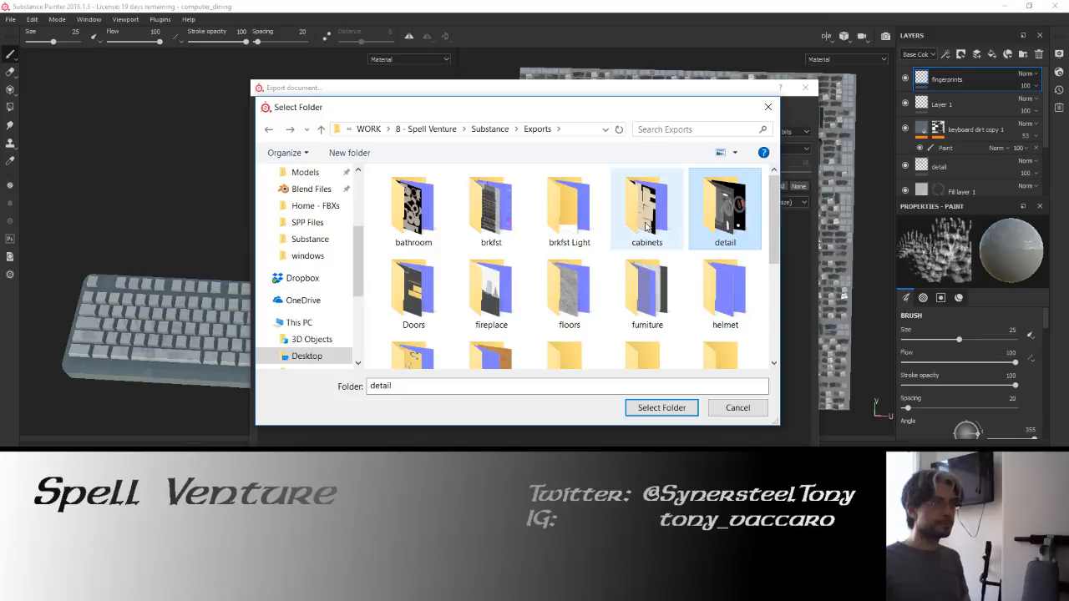
{"action": "double_click", "coordinate": [729, 215]}
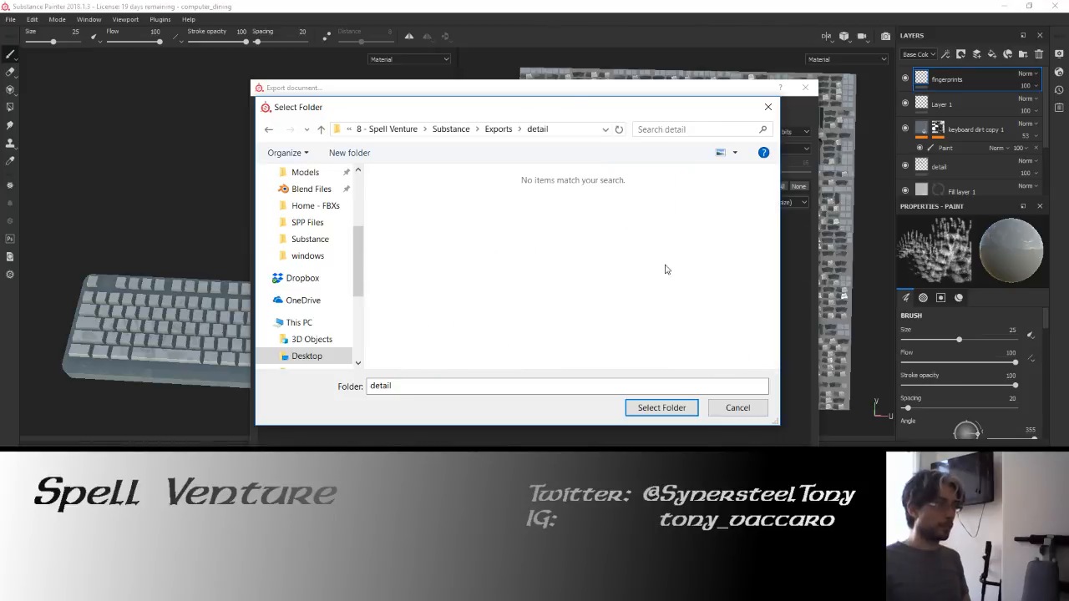
{"action": "left_click", "coordinate": [661, 407]}
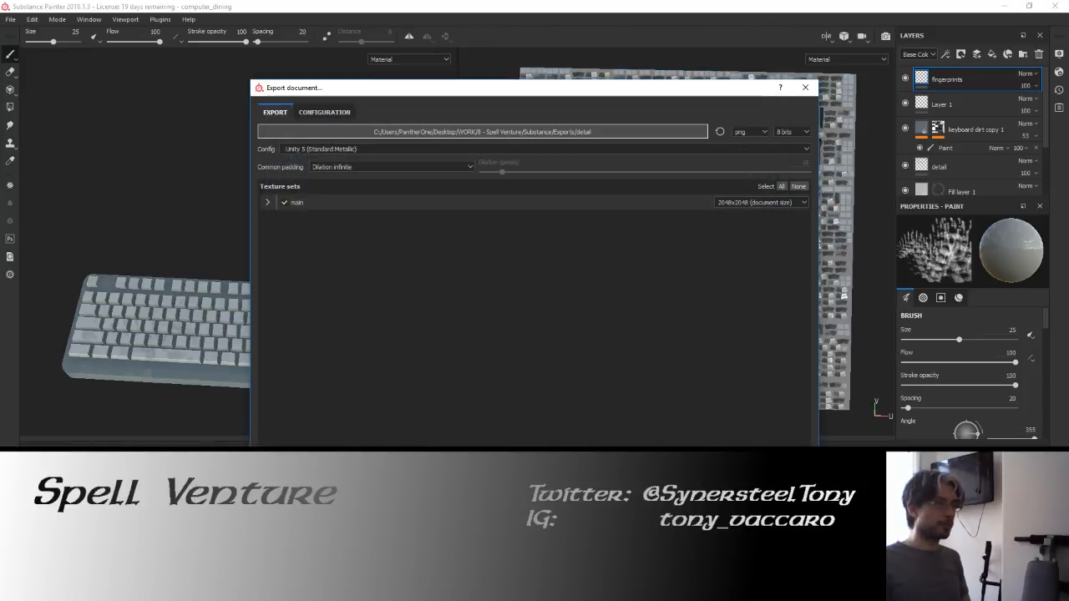
Export the main texture set as 8-bit PNG files with the Unity 5 (Standard Metallic) configuration, and close Substance Painter.
{"action": "left_click", "coordinate": [719, 487]}
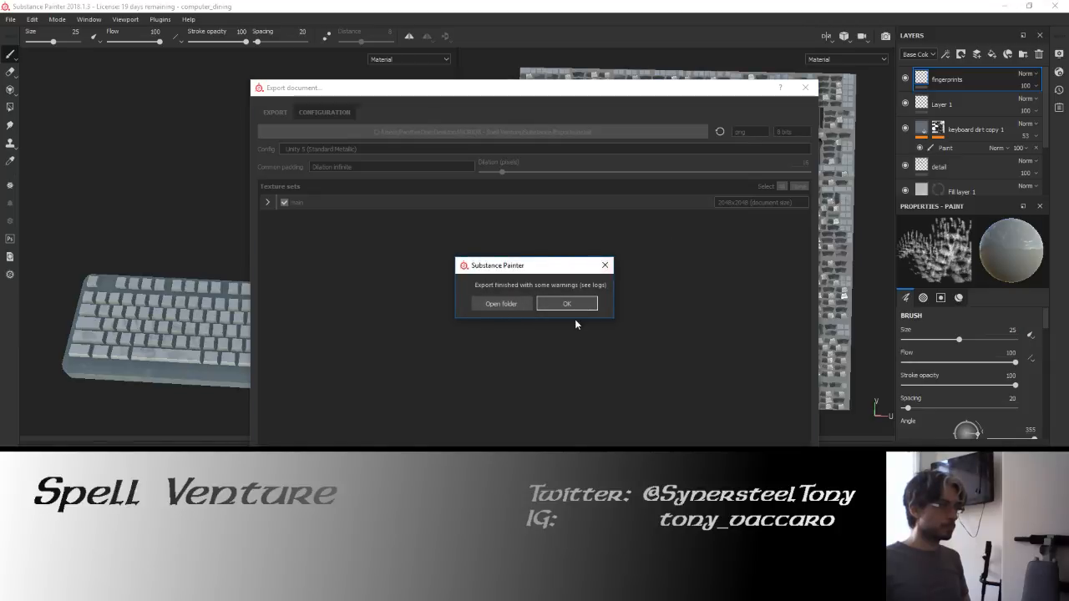
{"action": "left_click", "coordinate": [567, 304]}
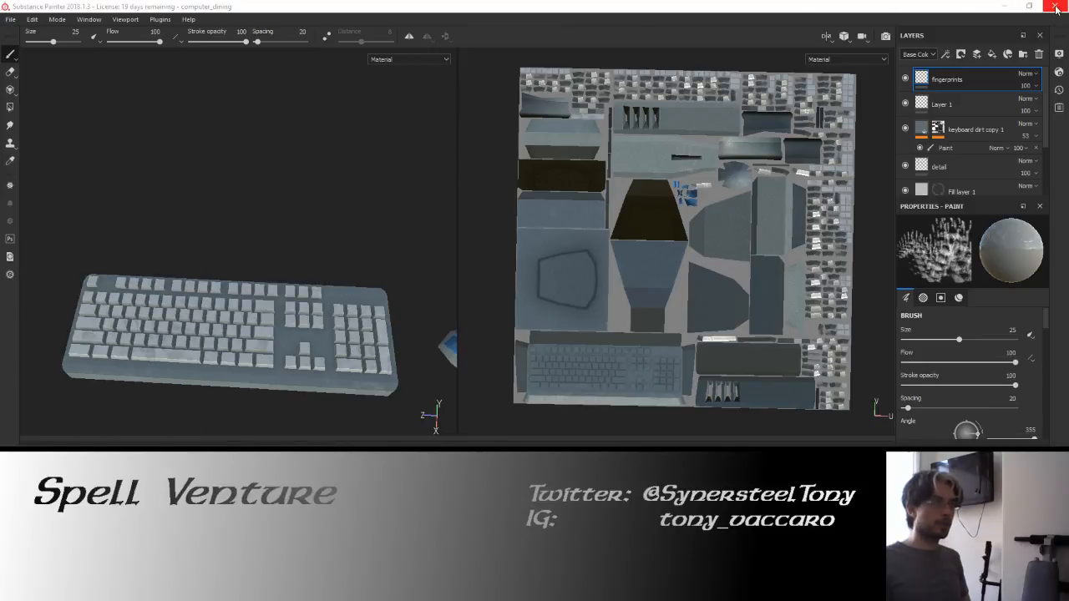
{"action": "left_click", "coordinate": [1055, 6]}
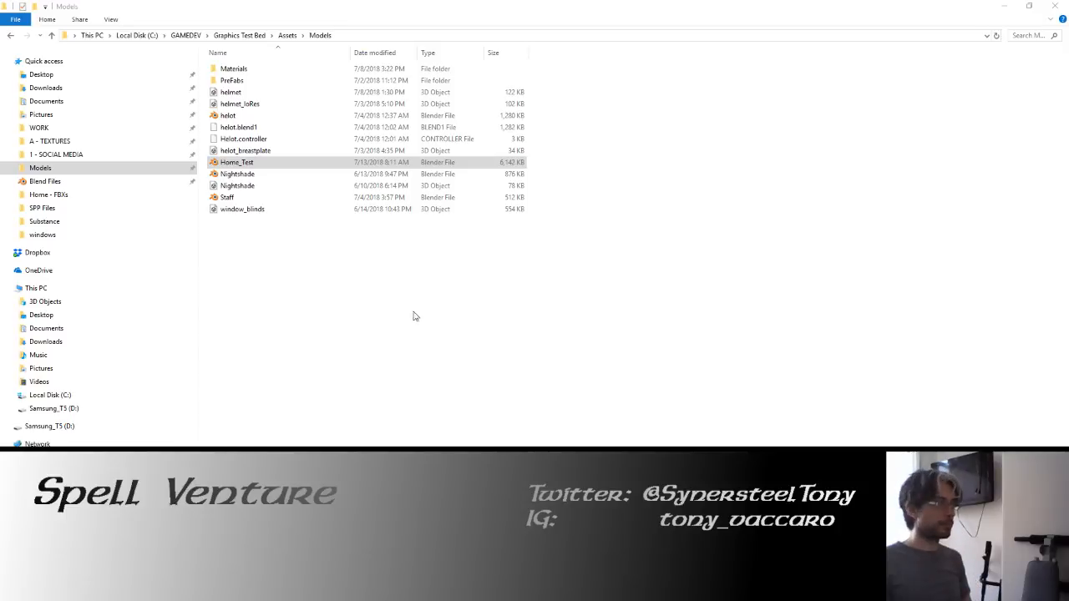
Open computer_dining_main_AlbedoTransparency from the Substance/Exports/detail folder in the image viewer.
{"action": "left_click", "coordinate": [41, 221]}
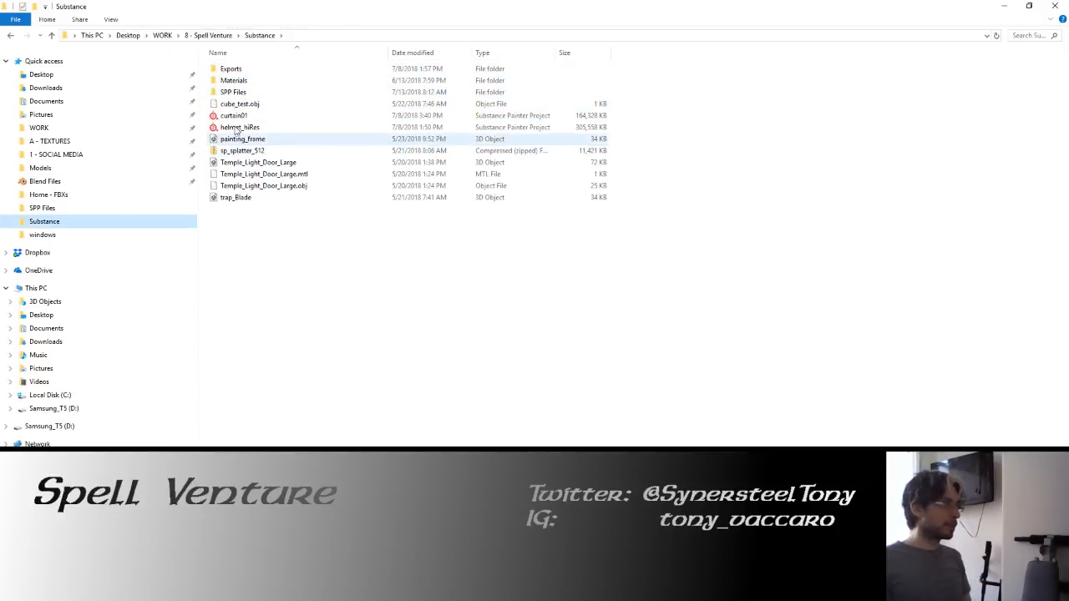
{"action": "double_click", "coordinate": [232, 69]}
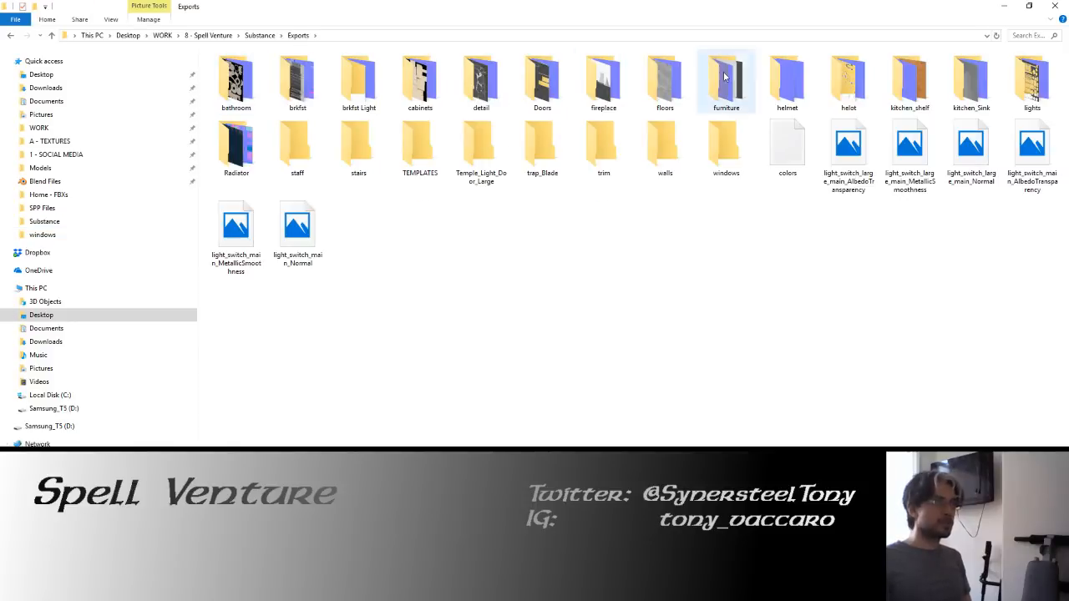
{"action": "double_click", "coordinate": [481, 80]}
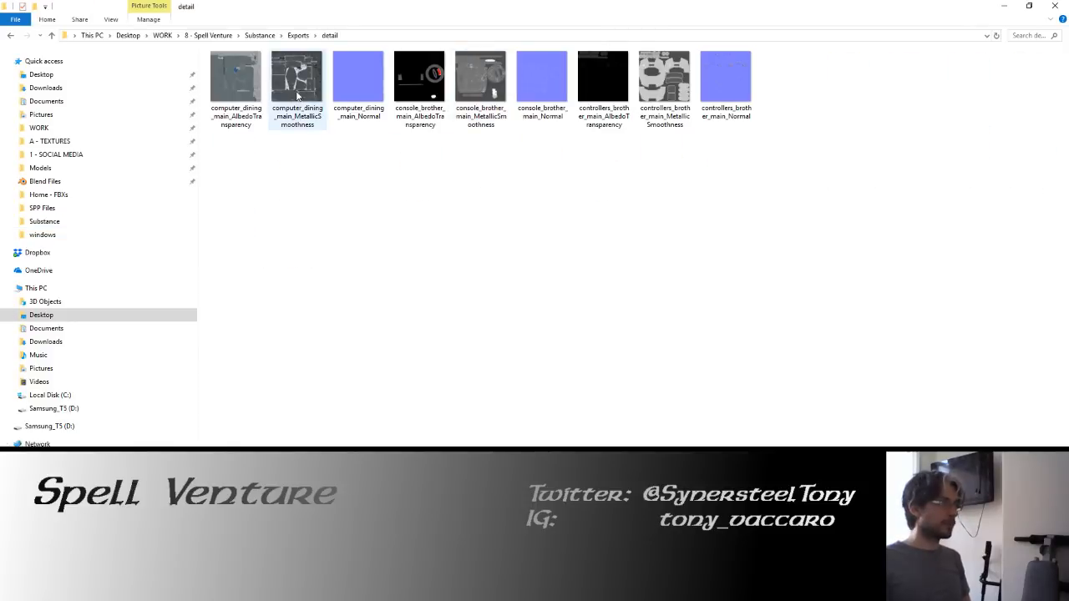
{"action": "left_click", "coordinate": [359, 83], "text": "shift"}
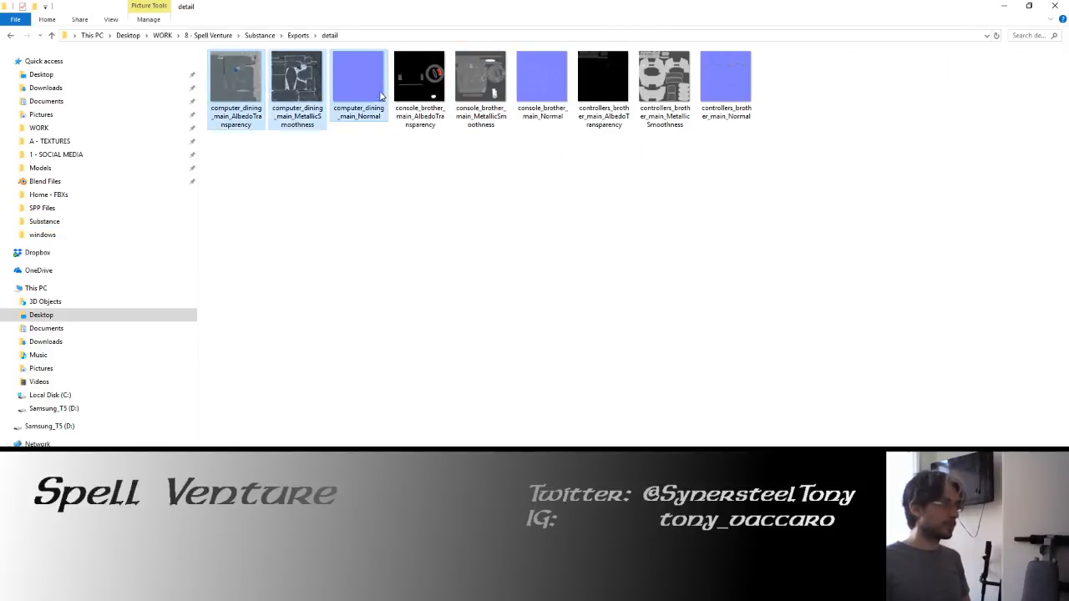
{"action": "left_click", "coordinate": [247, 80]}
{"action": "key", "text": "Return"}
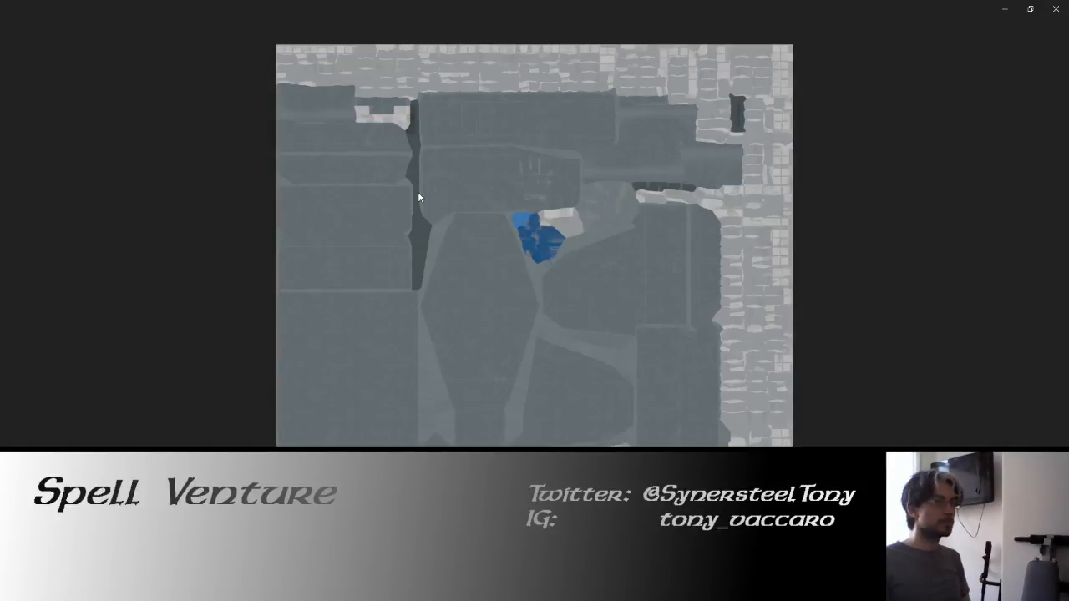
Review the computer's metallic-smoothness and normal maps and the console and controller textures, inspecting the console's normal map up close.
{"action": "key", "text": "Right"}
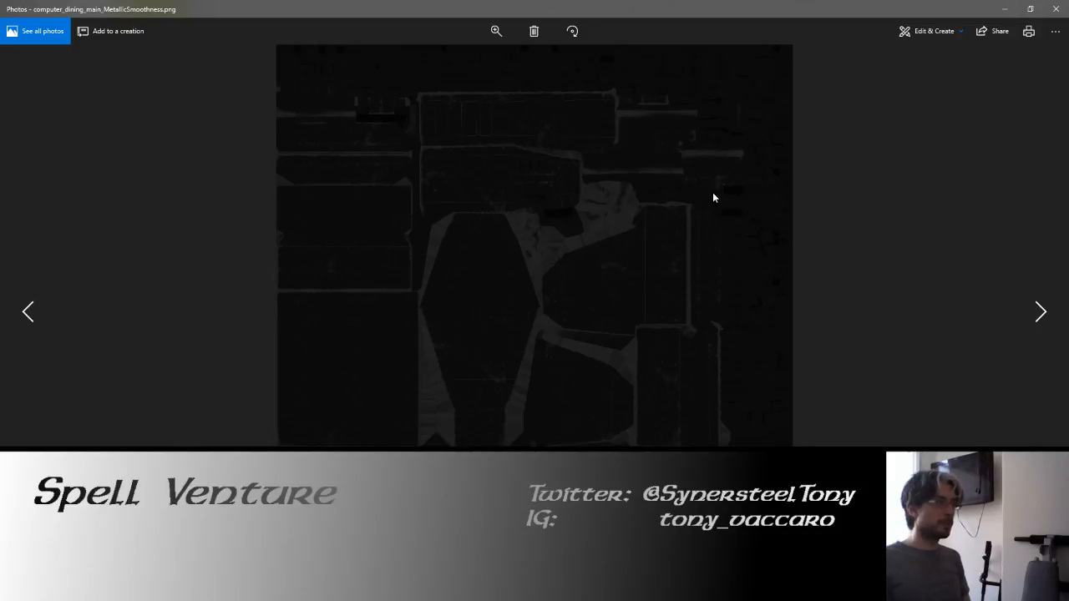
{"action": "key", "text": "Right"}
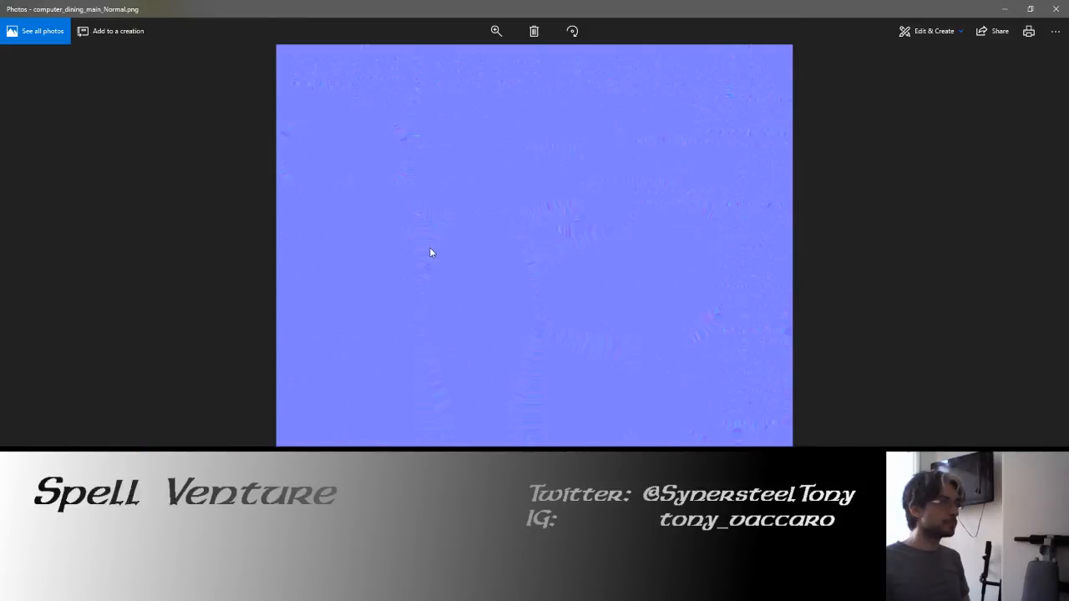
{"action": "key", "text": "Right"}
{"action": "key", "text": "Right"}
{"action": "key", "text": "Right"}
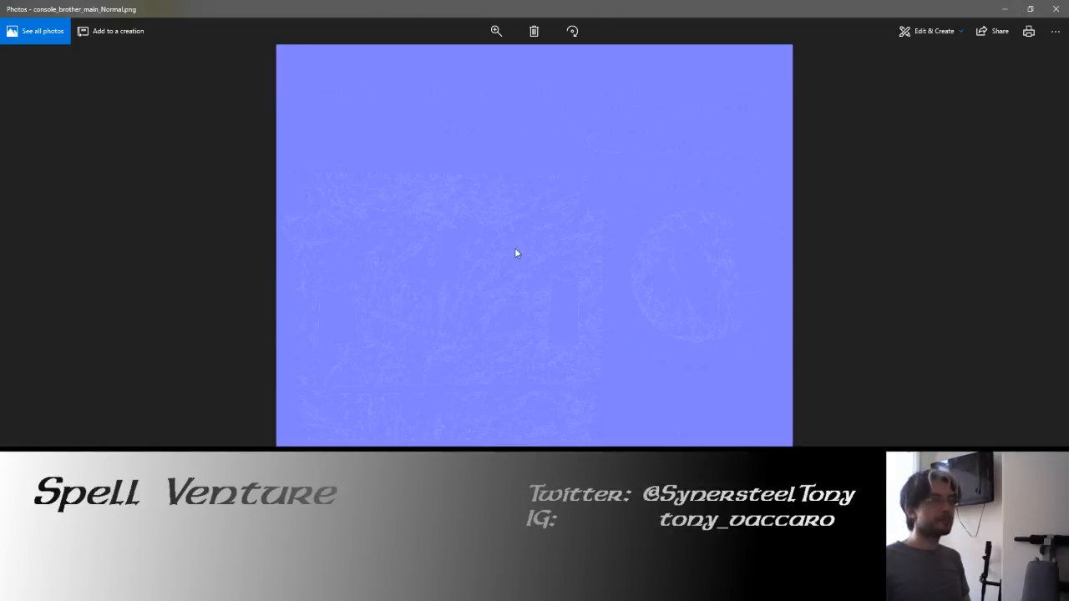
{"action": "key", "text": "Right"}
{"action": "key", "text": "Left"}
{"action": "scroll", "coordinate": [515, 251], "scroll_direction": "up", "scroll_amount": 3}
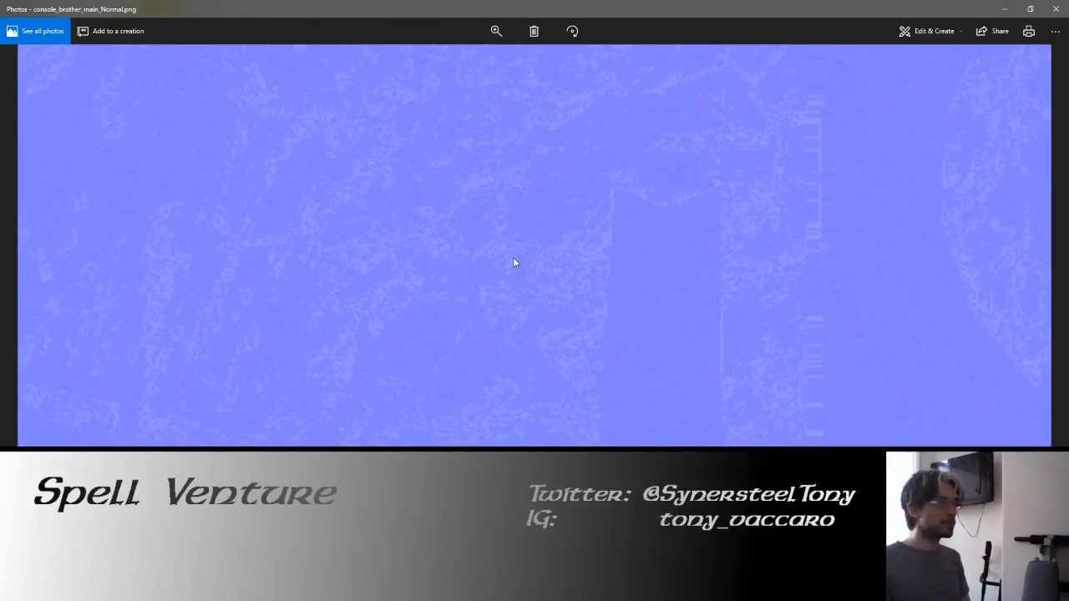
{"action": "scroll", "coordinate": [513, 259], "scroll_direction": "down", "scroll_amount": 3}
{"action": "key", "text": "Right"}
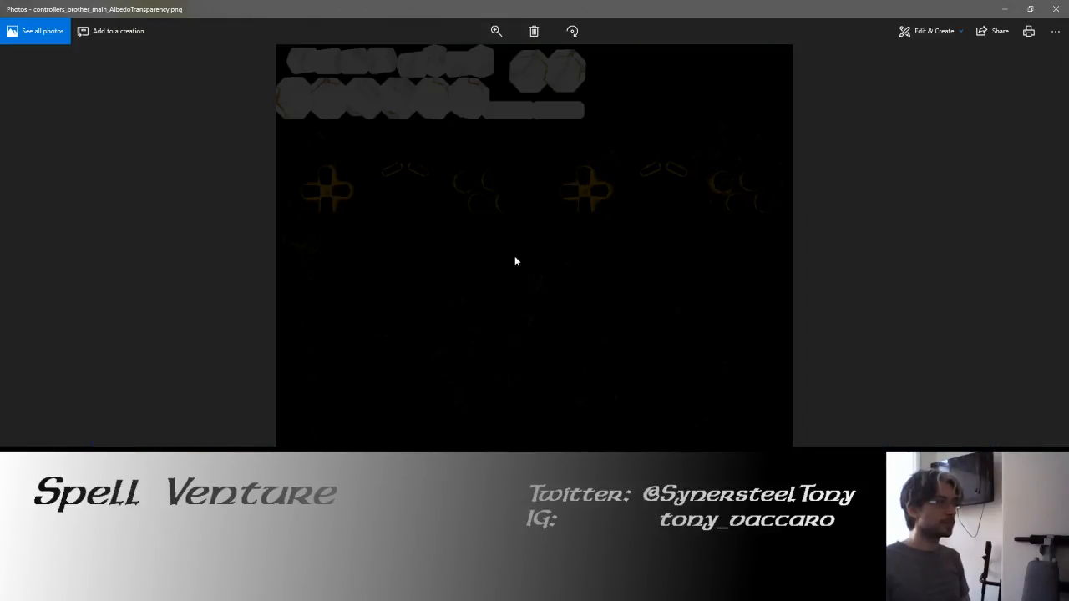
Compare the controllers_brother textures with their neighbouring maps once more and close the image viewer.
{"action": "key", "text": "Right"}
{"action": "key", "text": "Right"}
{"action": "key", "text": "Left"}
{"action": "key", "text": "Left"}
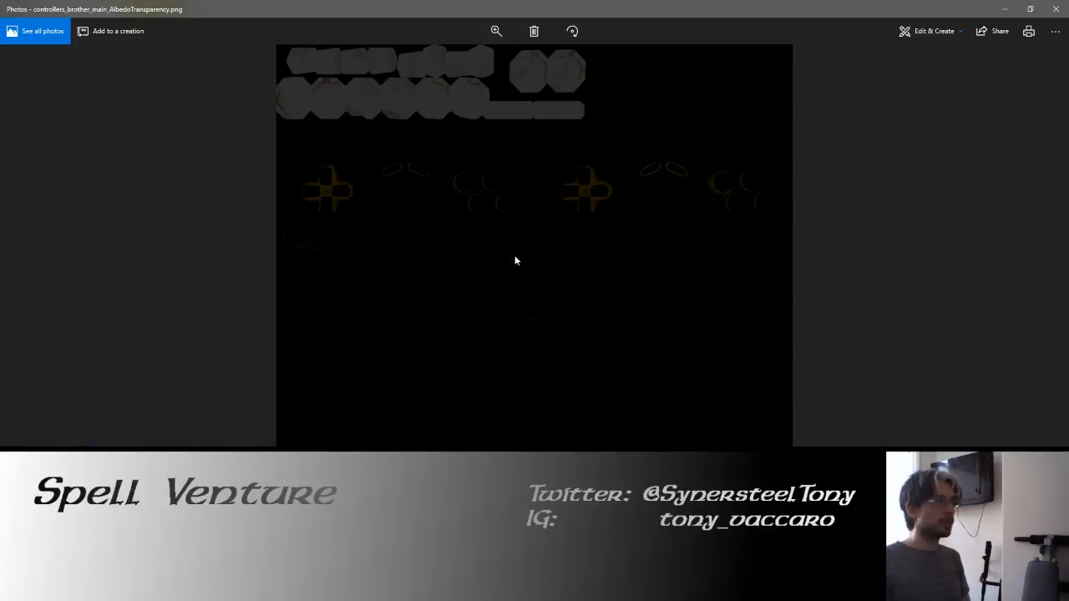
{"action": "key", "text": "Left"}
{"action": "key", "text": "Left"}
{"action": "left_click", "coordinate": [1057, 9]}
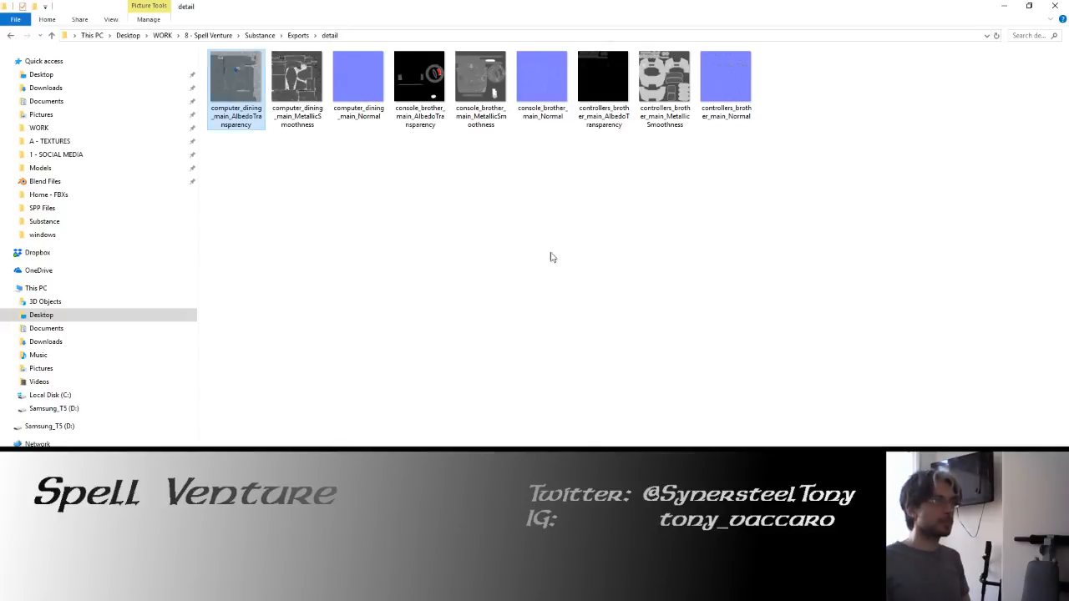
{"action": "left_click", "coordinate": [420, 84]}
{"action": "left_click", "coordinate": [711, 100], "text": "shift"}
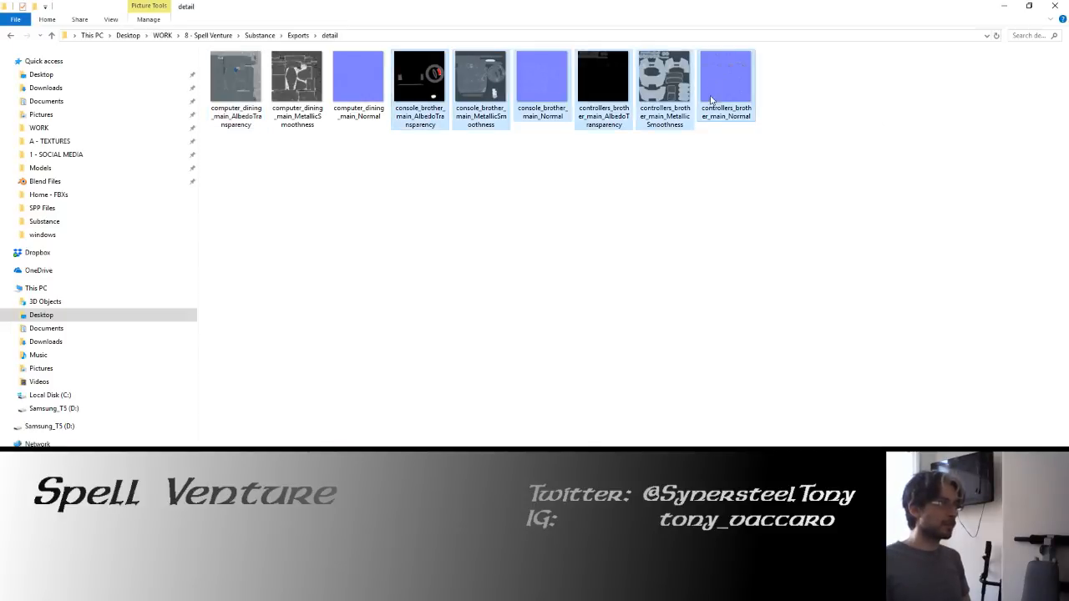
{"action": "left_click", "coordinate": [428, 98]}
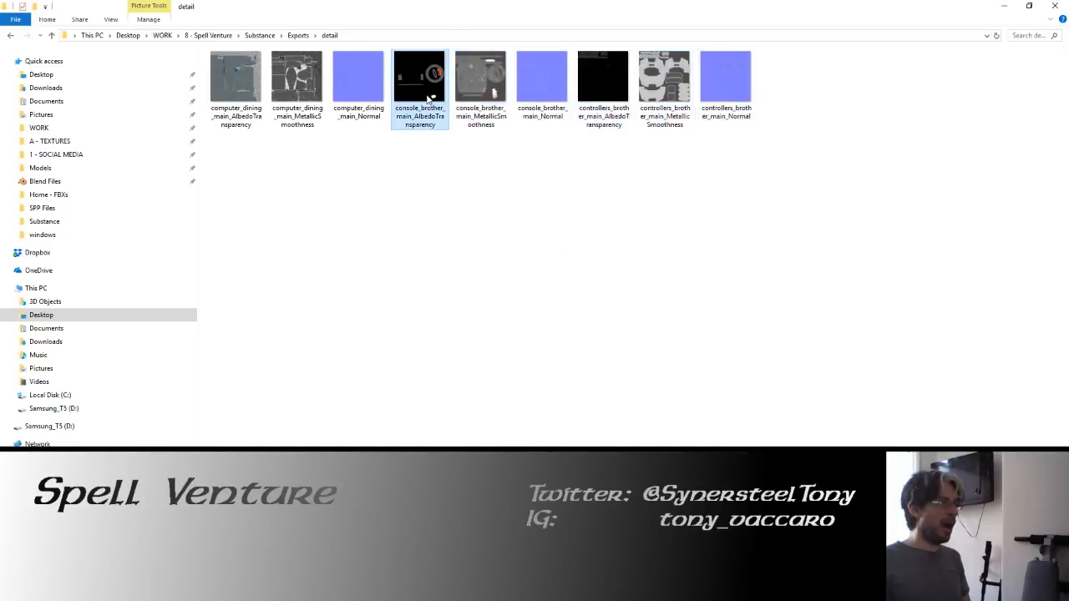
{"action": "left_click", "coordinate": [938, 95]}
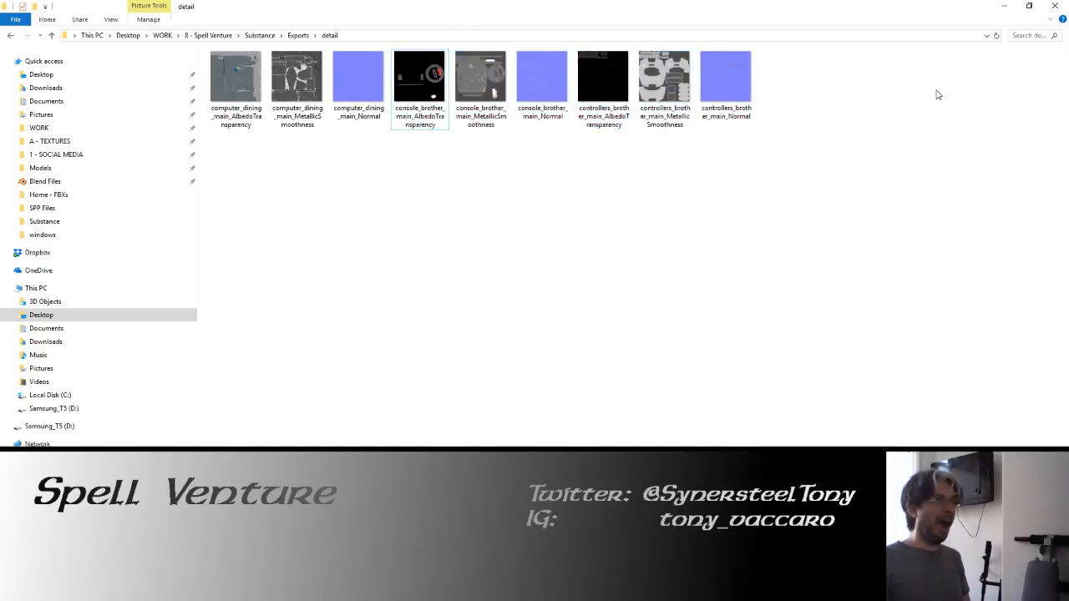
Switch to Blender, select the game console beside the television, and examine it with its two controllers.
{"action": "left_click", "coordinate": [1003, 8]}
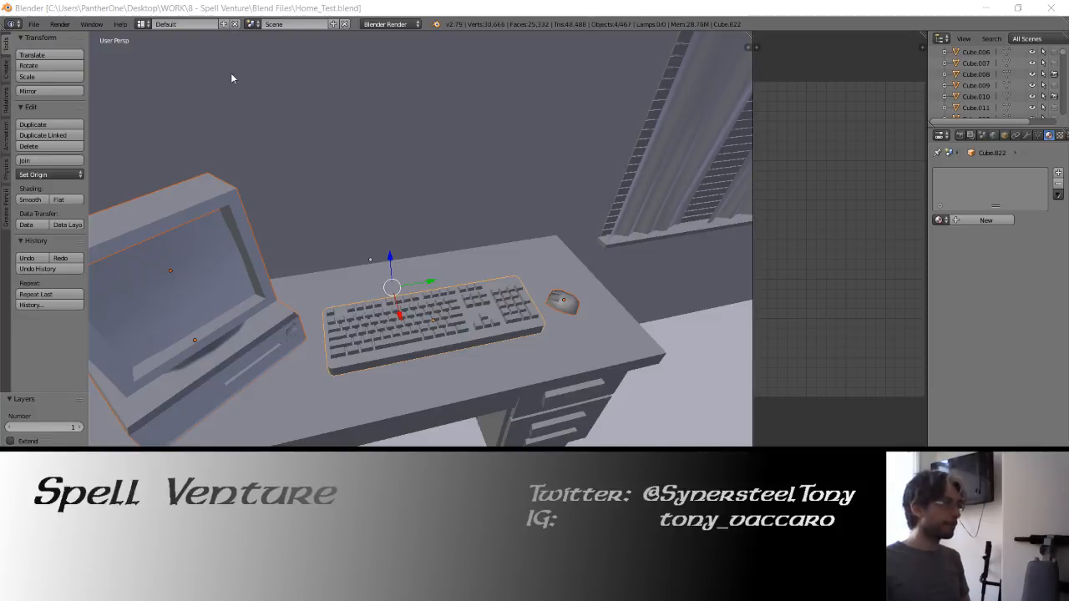
{"action": "middle_click_drag", "start_coordinate": [501, 182], "coordinate": [405, 255]}
{"action": "scroll", "coordinate": [437, 228], "scroll_direction": "down", "scroll_amount": 6}
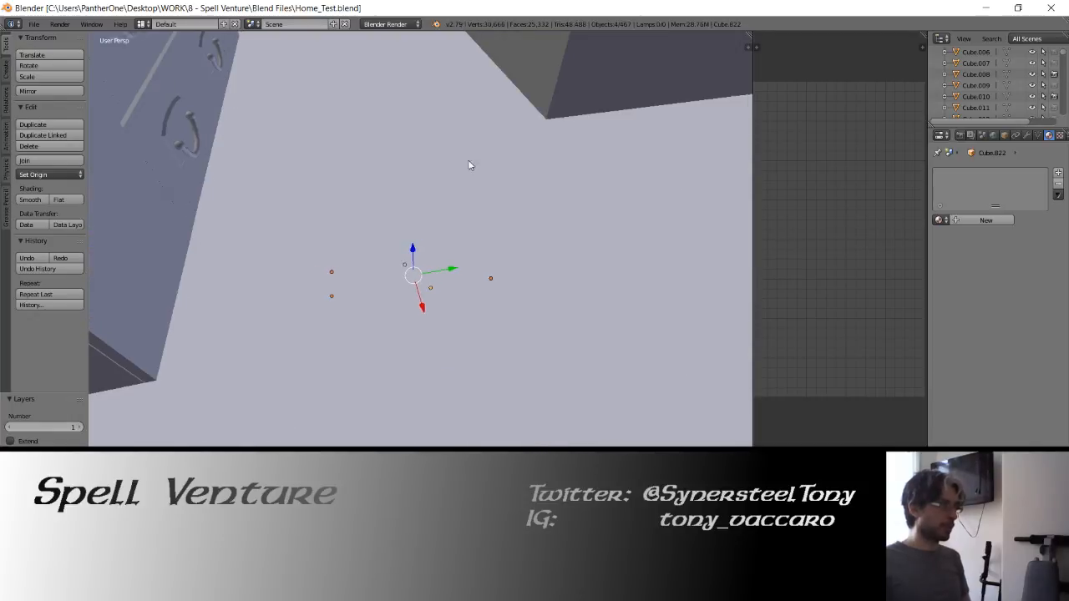
{"action": "middle_click_drag", "start_coordinate": [471, 164], "coordinate": [314, 317], "text": "shift"}
{"action": "right_click", "coordinate": [475, 257]}
{"action": "middle_click_drag", "start_coordinate": [474, 257], "coordinate": [409, 261]}
{"action": "scroll", "coordinate": [392, 242], "scroll_direction": "up", "scroll_amount": 2}
{"action": "scroll", "coordinate": [394, 238], "scroll_direction": "down", "scroll_amount": 3}
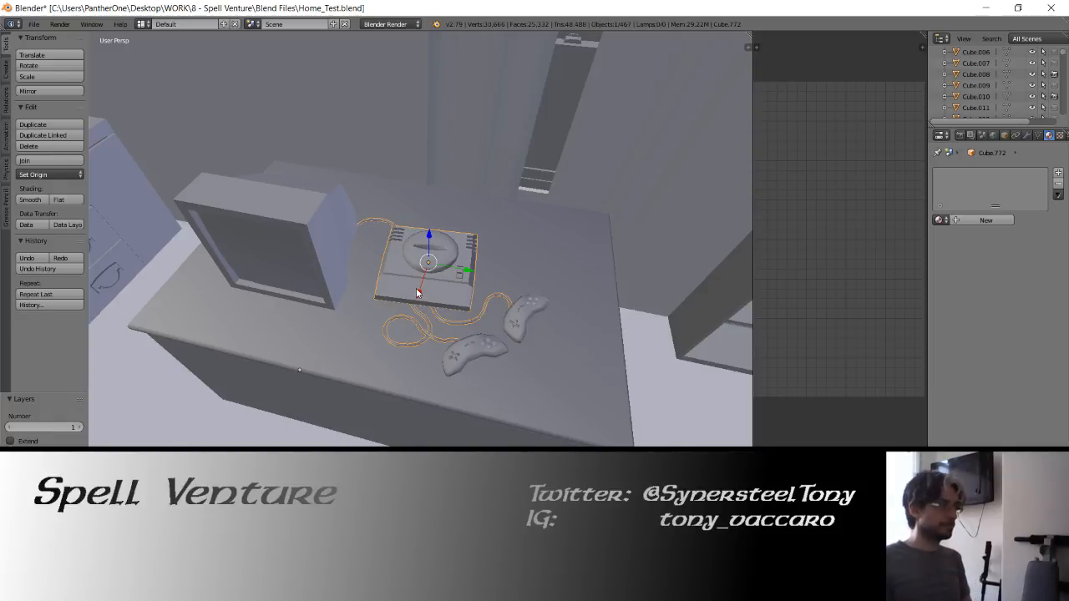
{"action": "middle_click_drag", "start_coordinate": [394, 299], "coordinate": [415, 274]}
{"action": "scroll", "coordinate": [414, 274], "scroll_direction": "up", "scroll_amount": 3}
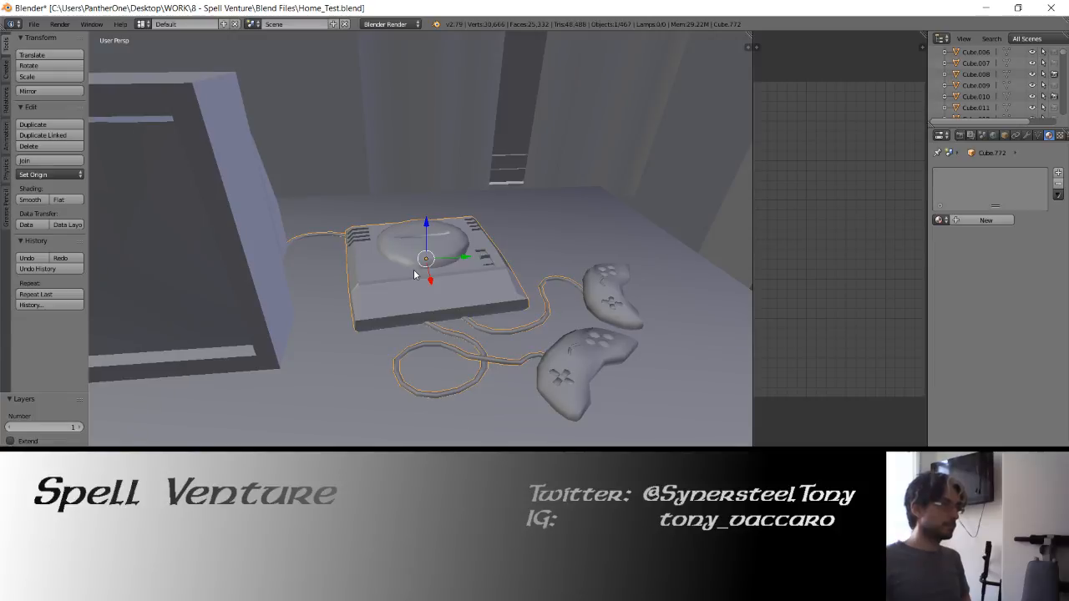
{"action": "mouse_move", "coordinate": [472, 269]}
{"action": "middle_mouse_down"}
{"action": "mouse_move", "coordinate": [179, 272]}
{"action": "mouse_move", "coordinate": [376, 262]}
{"action": "mouse_move", "coordinate": [458, 275]}
{"action": "middle_mouse_up"}
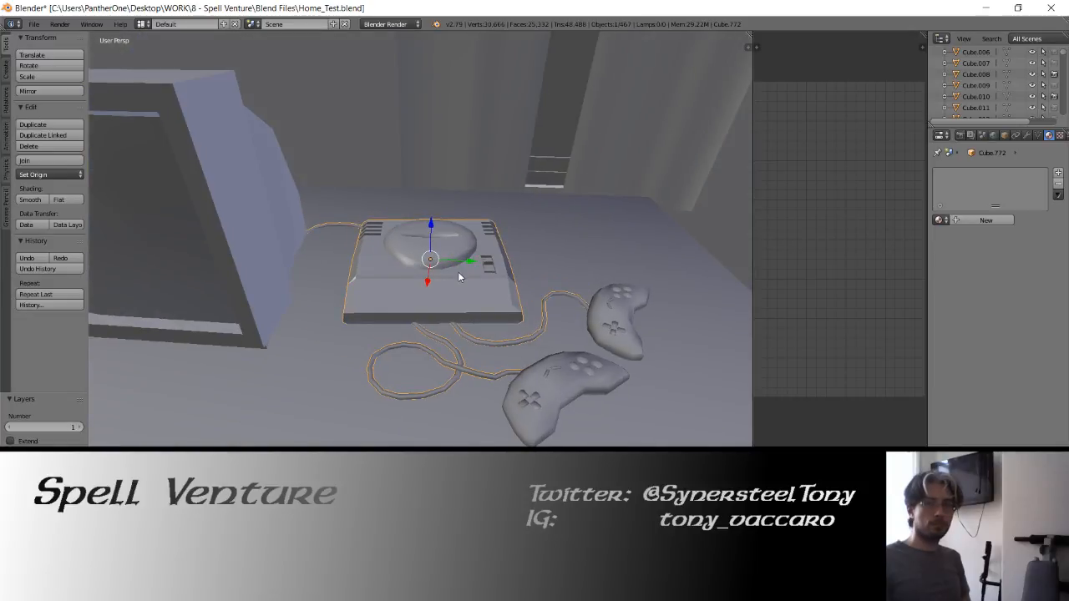
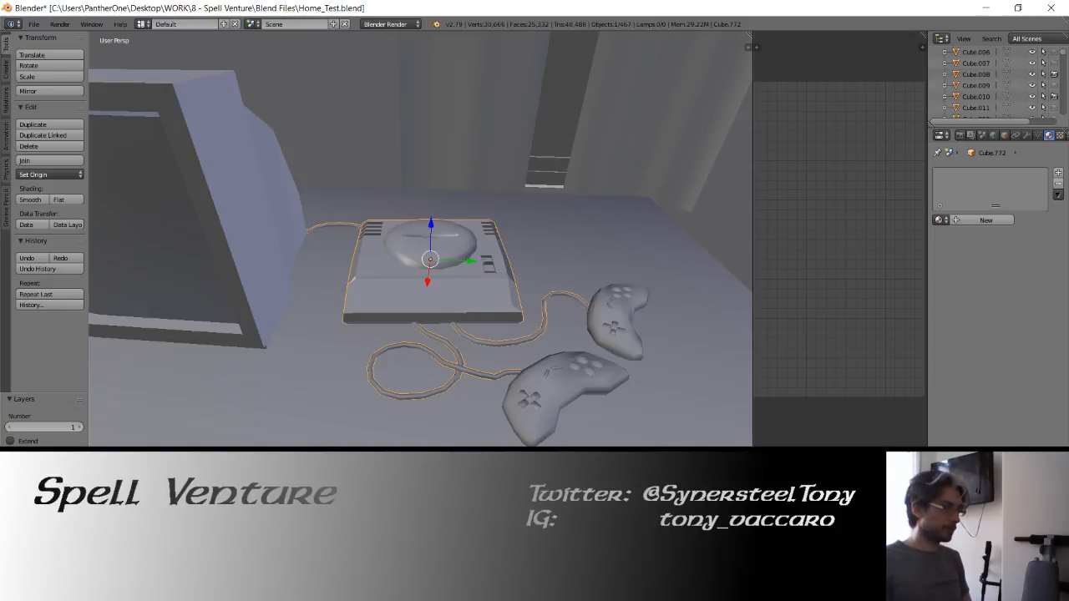
Select the keyboard on the computer desk in Blender and inspect it alongside the mouse and computer.
{"action": "key", "text": "alt+Tab"}
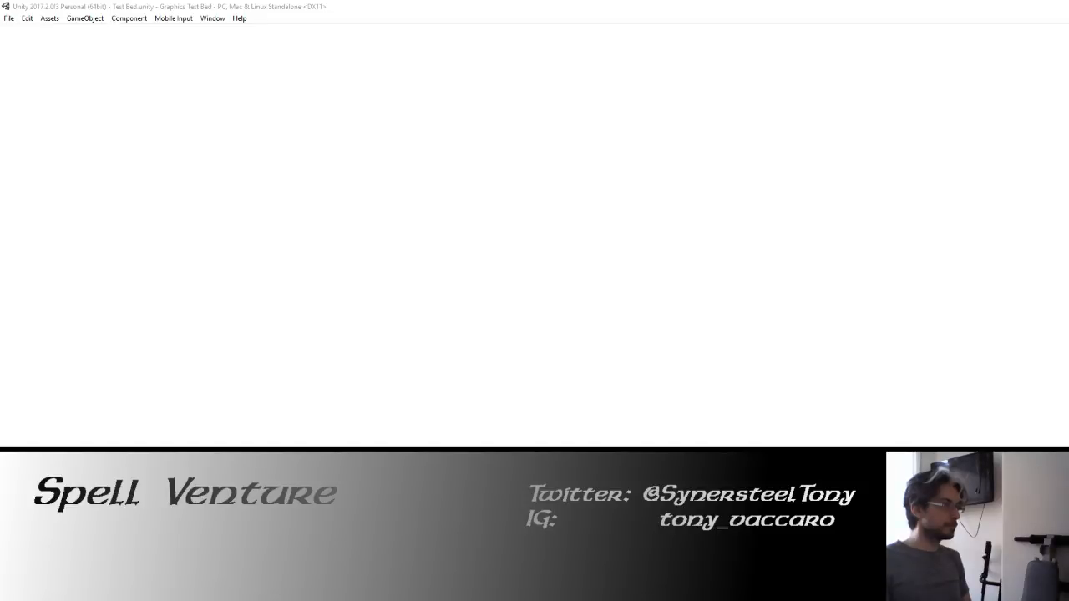
{"action": "key", "text": "alt+Tab"}
{"action": "middle_click_drag", "start_coordinate": [608, 205], "coordinate": [570, 219]}
{"action": "middle_click_drag", "start_coordinate": [328, 411], "coordinate": [377, 98], "text": "shift"}
{"action": "middle_click_drag", "start_coordinate": [349, 294], "coordinate": [376, 265]}
{"action": "middle_click_drag", "start_coordinate": [324, 327], "coordinate": [377, 331]}
{"action": "right_click", "coordinate": [374, 340]}
{"action": "key", "text": "KP_Decimal"}
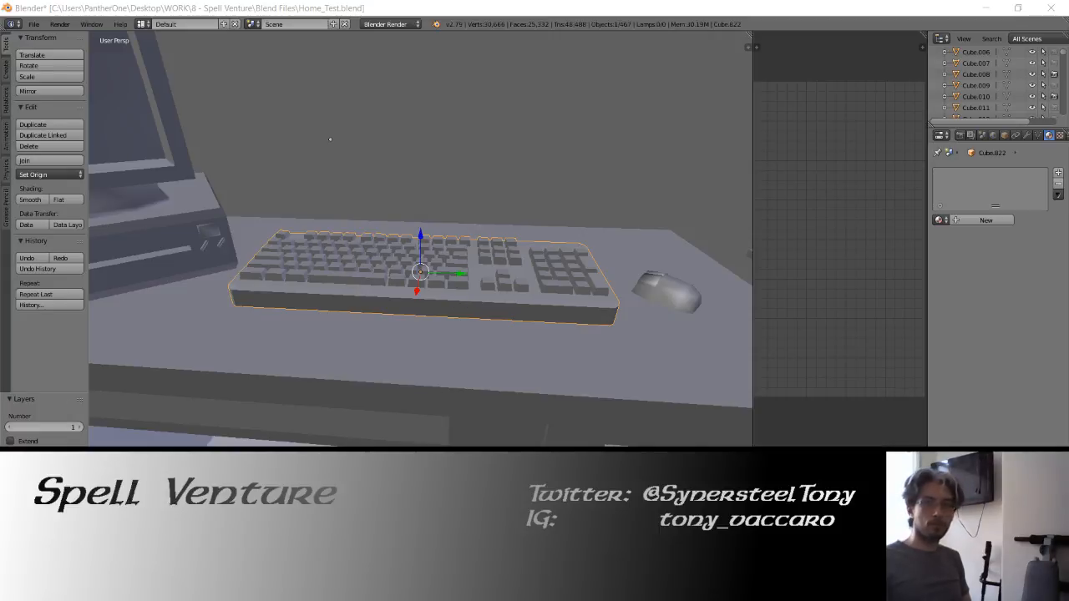
Switch to Unity and open the details folder inside Assets/Models/Materials, with the untextured computer in view.
{"action": "key", "text": "alt+Tab"}
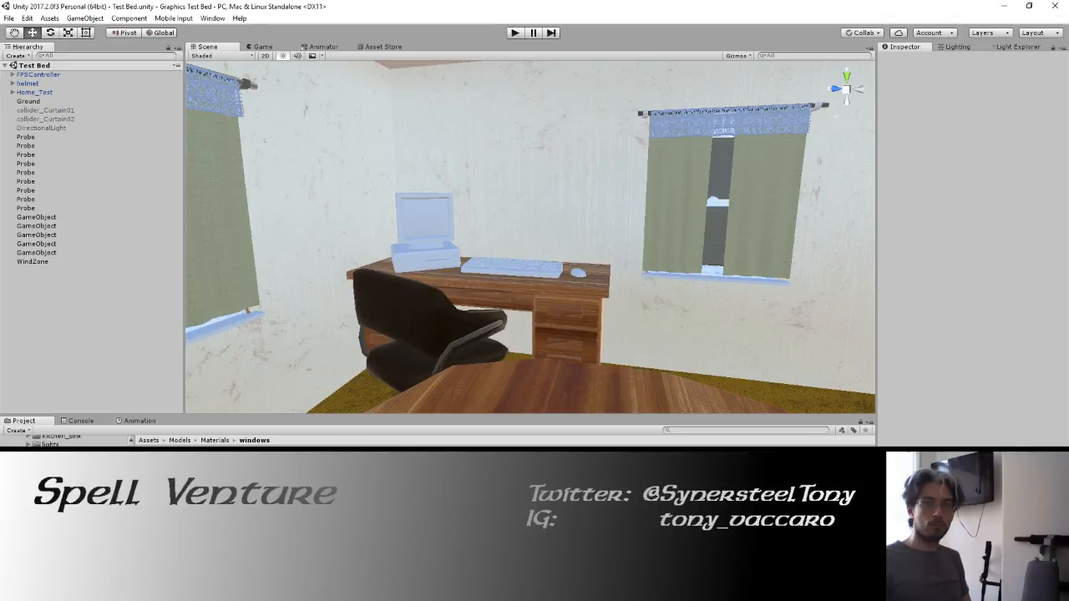
{"action": "right_click_drag", "start_coordinate": [454, 136], "coordinate": [446, 239]}
{"action": "key", "text": "w"}
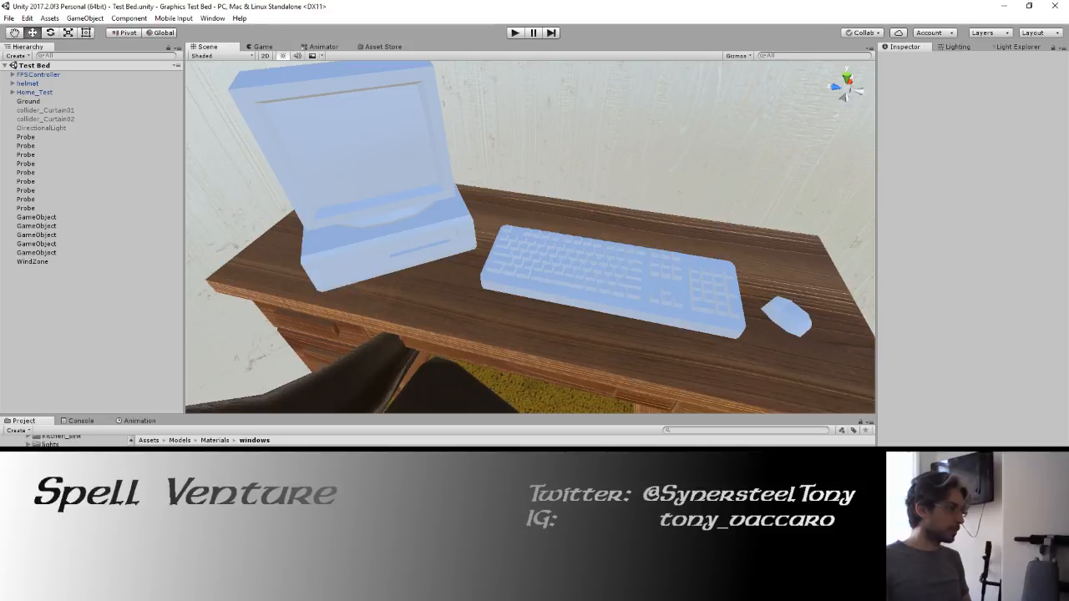
{"action": "scroll", "coordinate": [55, 441], "scroll_direction": "up", "scroll_amount": 3}
{"action": "left_click", "coordinate": [55, 491]}
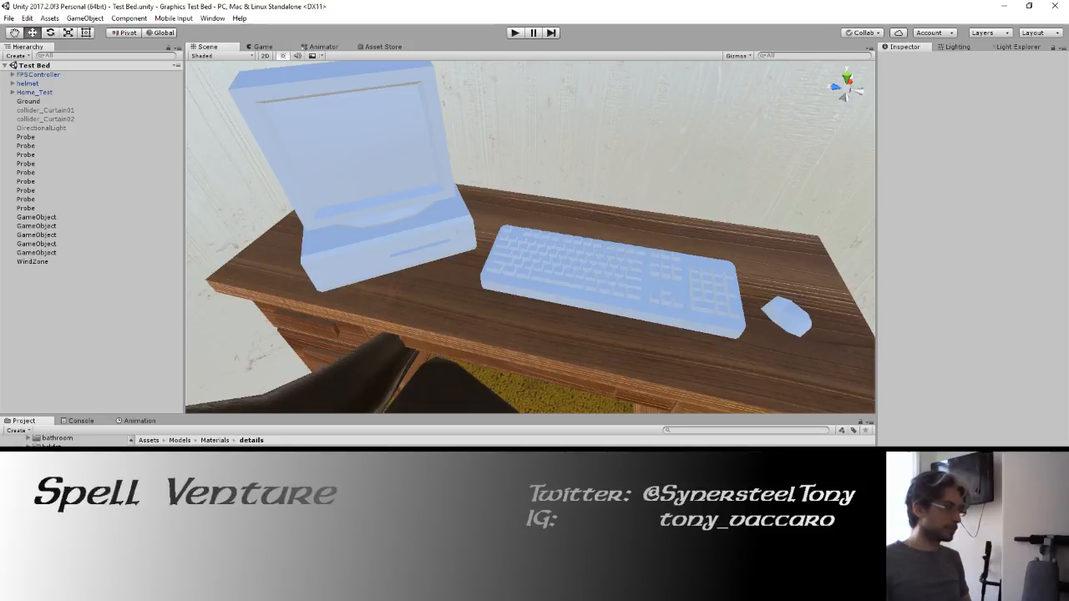
Import the computer_dining albedo, metallic-smoothness and normal maps from the Substance/Exports/detail folder into Unity's details materials folder.
{"action": "left_click", "coordinate": [125, 591]}
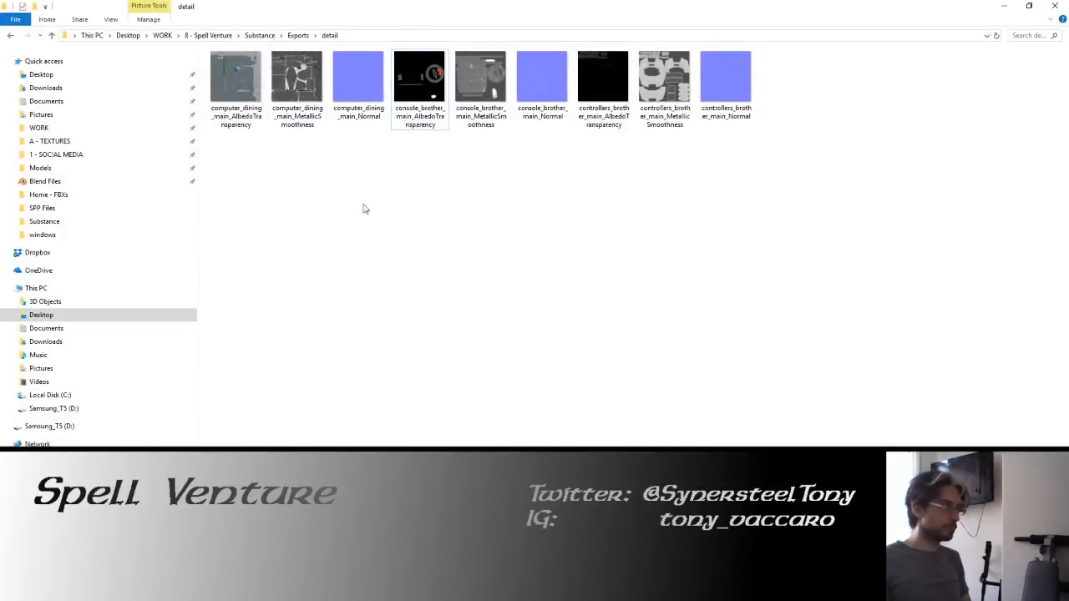
{"action": "left_click_drag", "start_coordinate": [406, 5], "coordinate": [716, 65]}
{"action": "left_click", "coordinate": [732, 138]}
{"action": "left_click", "coordinate": [880, 137], "text": "shift"}
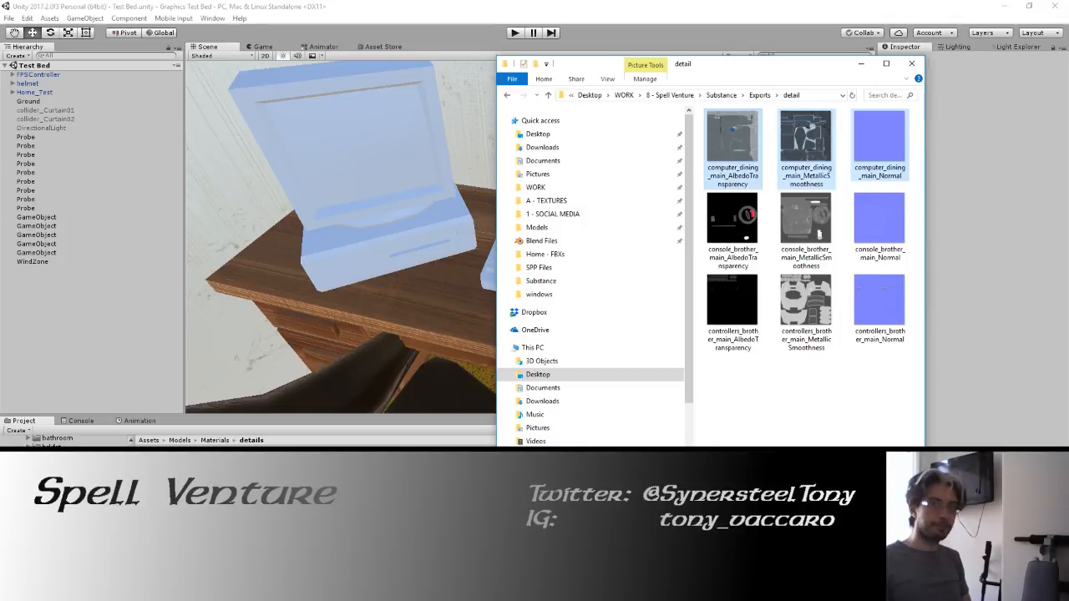
{"action": "key", "text": "alt+Tab"}
{"action": "left_click", "coordinate": [334, 493]}
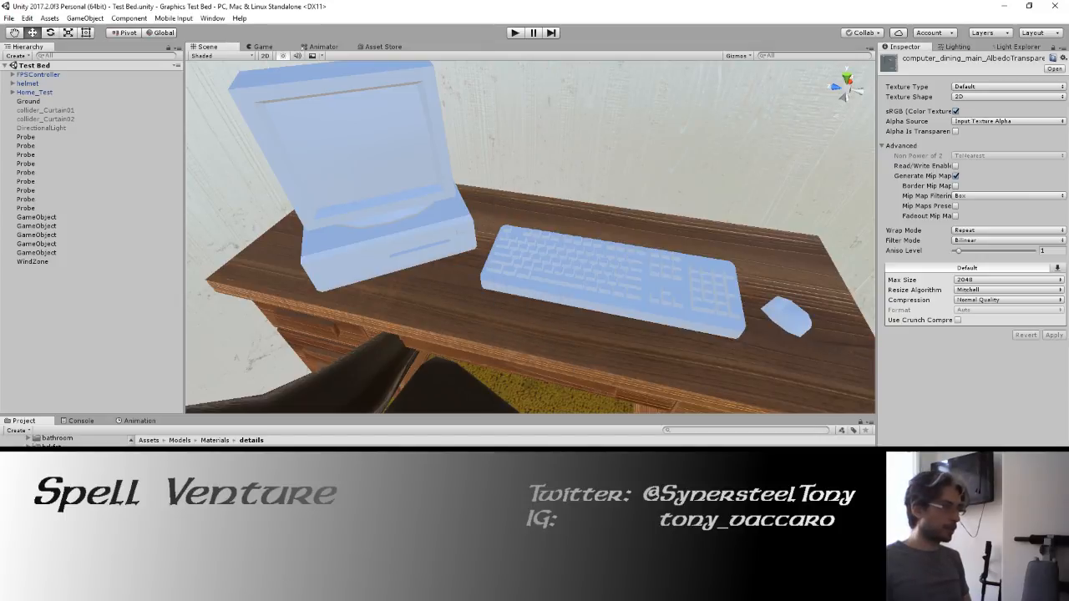
Check the import settings of the six other textures and the textures folder within the details materials.
{"action": "left_click", "coordinate": [334, 501]}
{"action": "left_click", "coordinate": [334, 518], "text": "shift"}
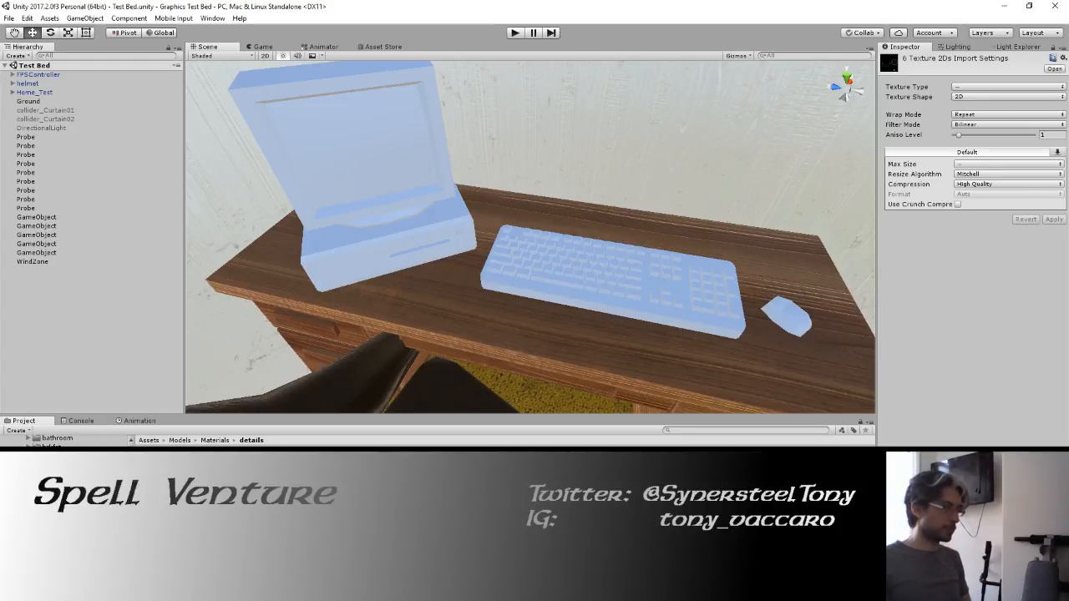
{"action": "double_click", "coordinate": [167, 457]}
{"action": "left_click", "coordinate": [249, 440]}
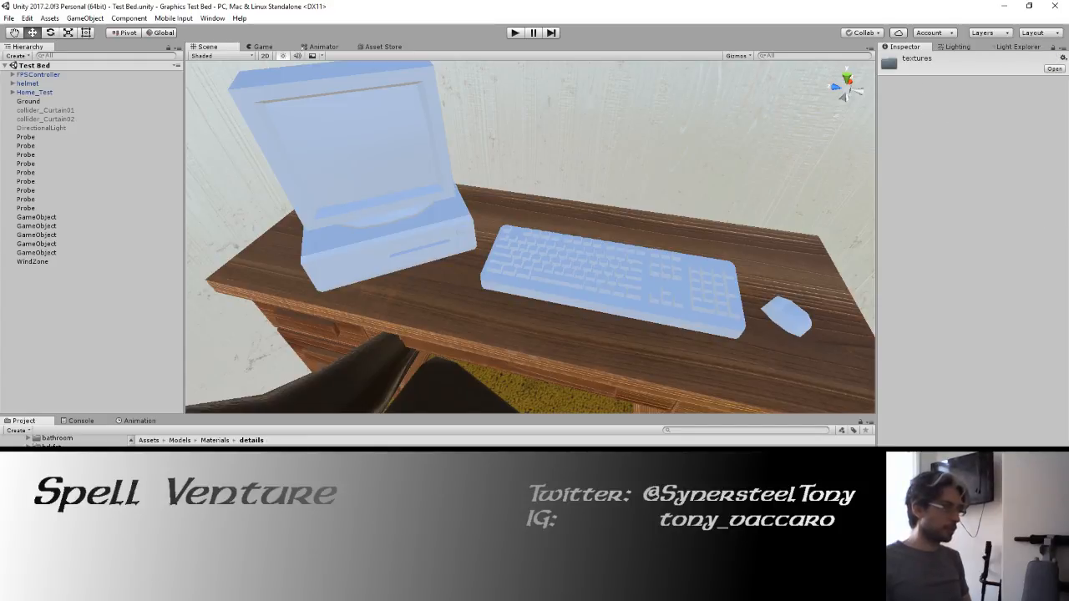
Set up the computer_dining material with the computer's albedo, metallic and normal maps, and mark its normal texture as a normal map.
{"action": "left_click", "coordinate": [175, 484]}
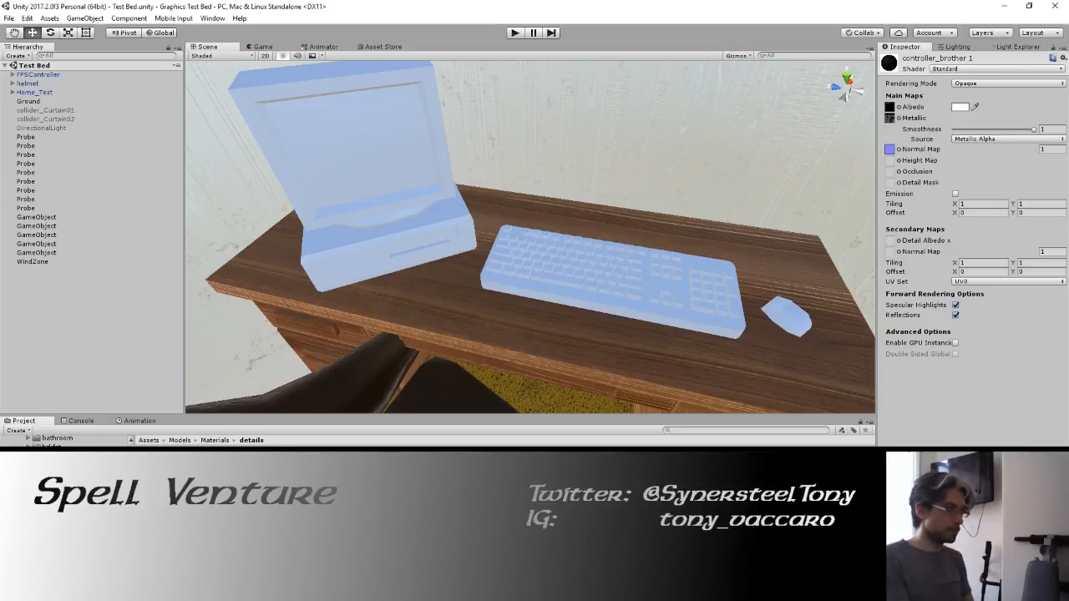
{"action": "left_click", "coordinate": [175, 476]}
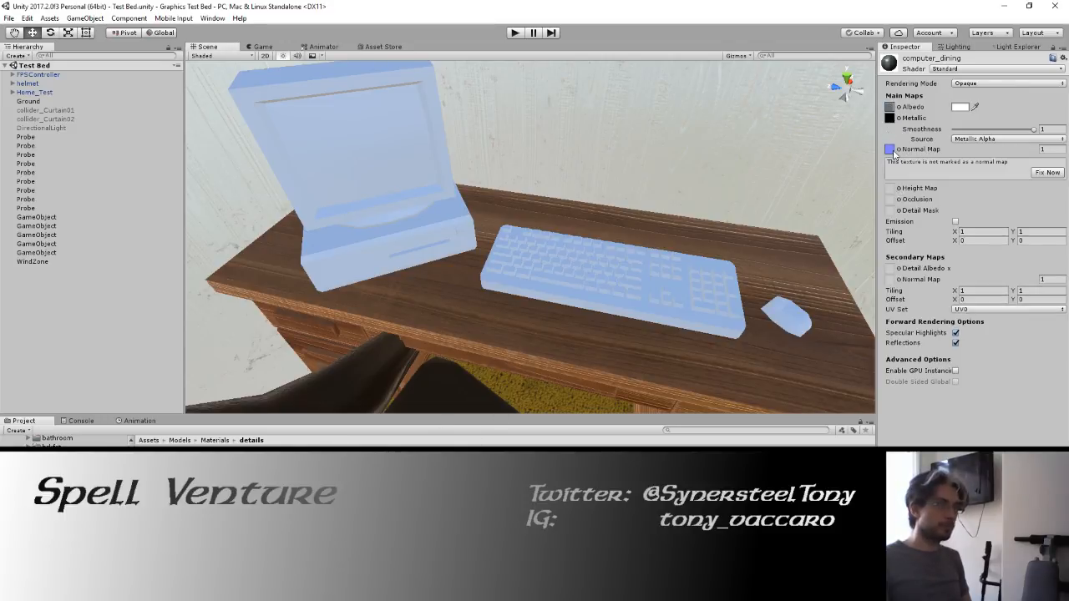
{"action": "left_click", "coordinate": [1042, 172]}
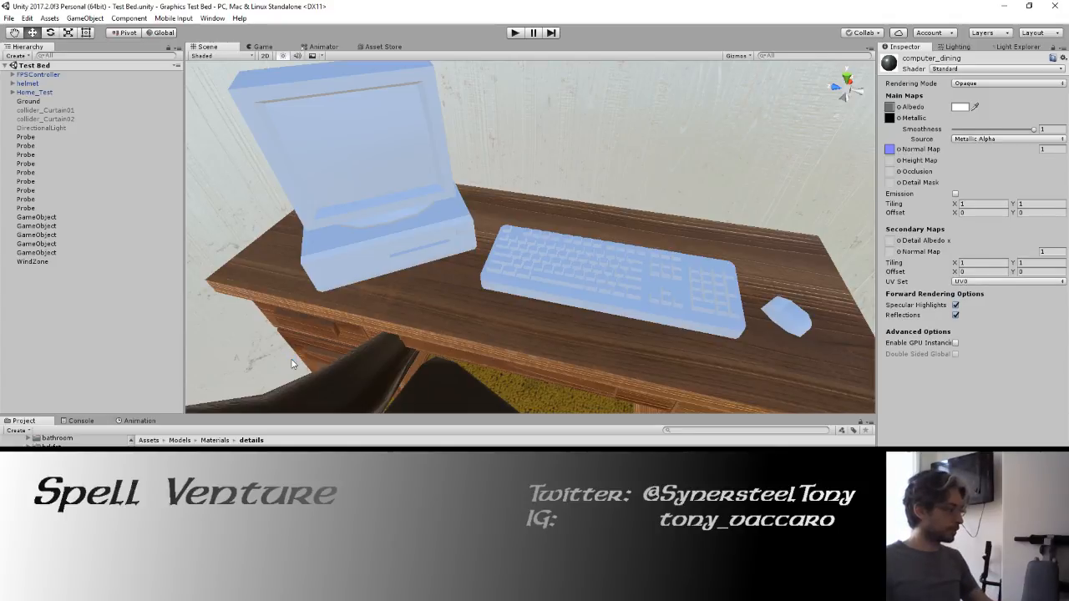
Apply the computer_dining material to the monitor, computer case, keyboard and mouse on the desk.
{"action": "left_click_drag", "start_coordinate": [228, 467], "coordinate": [328, 212]}
{"action": "left_click_drag", "start_coordinate": [228, 468], "coordinate": [280, 390]}
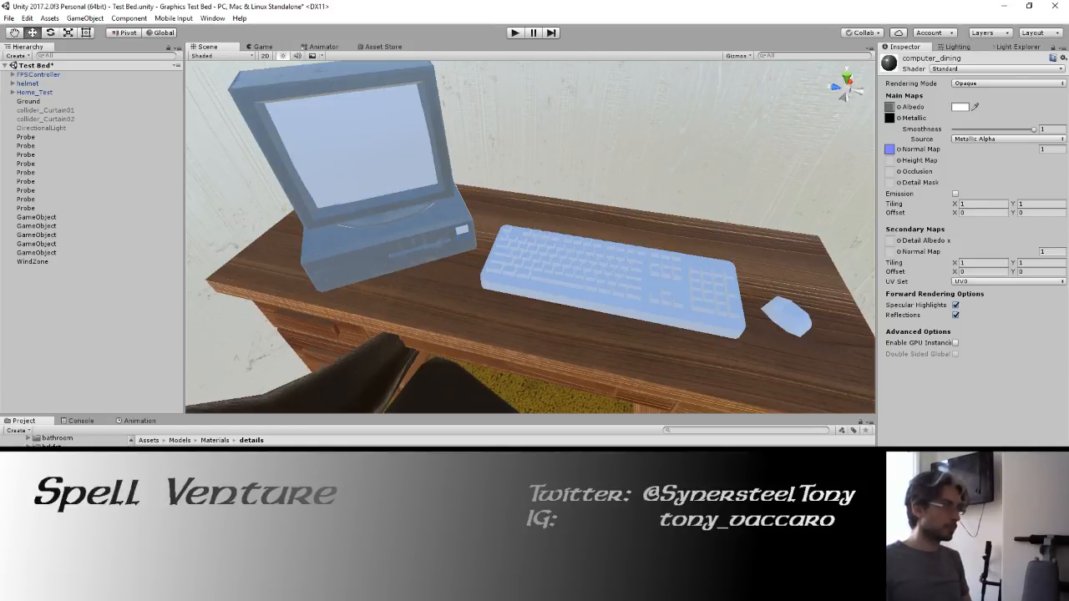
{"action": "left_click_drag", "start_coordinate": [228, 467], "coordinate": [789, 326]}
Select the reflection probe beside the dining table and bake it.
{"action": "right_click_drag", "start_coordinate": [561, 237], "coordinate": [505, 239]}
{"action": "left_click", "coordinate": [501, 267]}
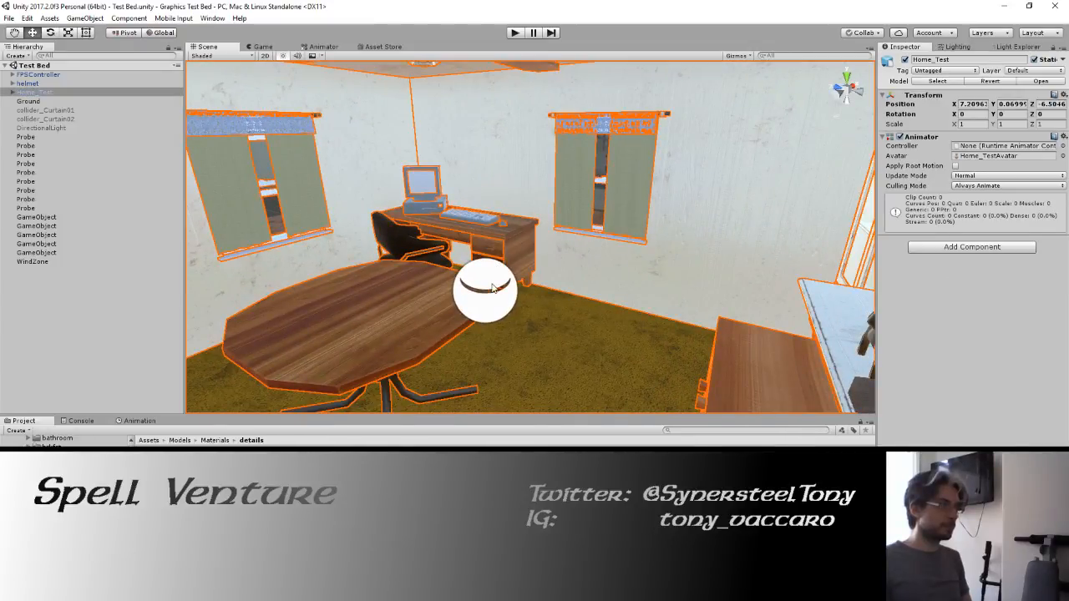
{"action": "left_click", "coordinate": [489, 287]}
{"action": "left_click", "coordinate": [999, 364]}
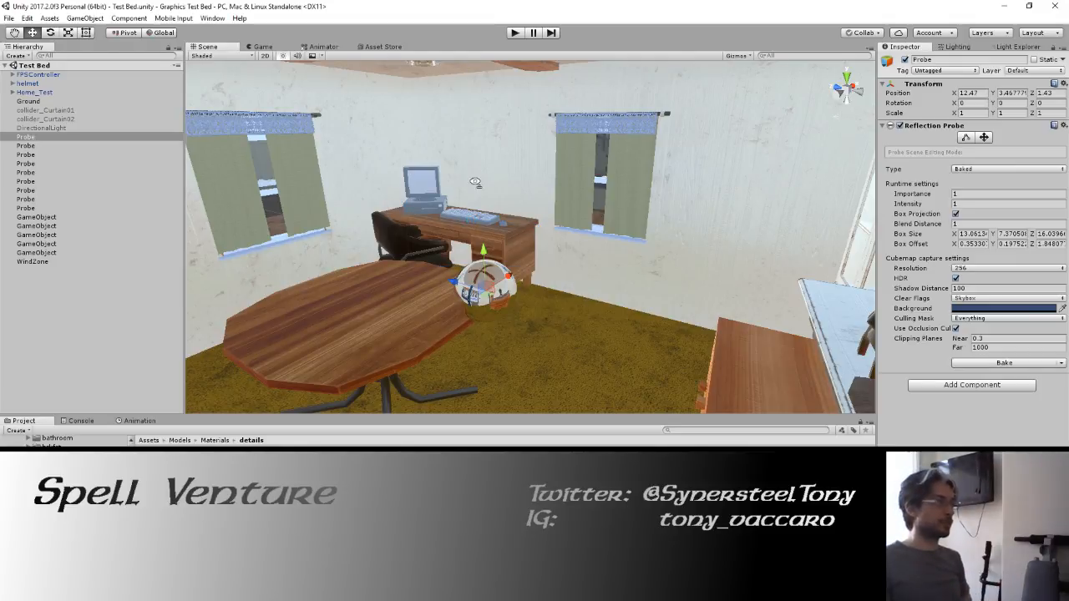
Inspect the textured computer on the desk and check the import settings of its three computer_dining textures.
{"action": "key", "text": "w"}
{"action": "right_click_drag", "start_coordinate": [472, 179], "coordinate": [432, 239]}
{"action": "left_click", "coordinate": [288, 527]}
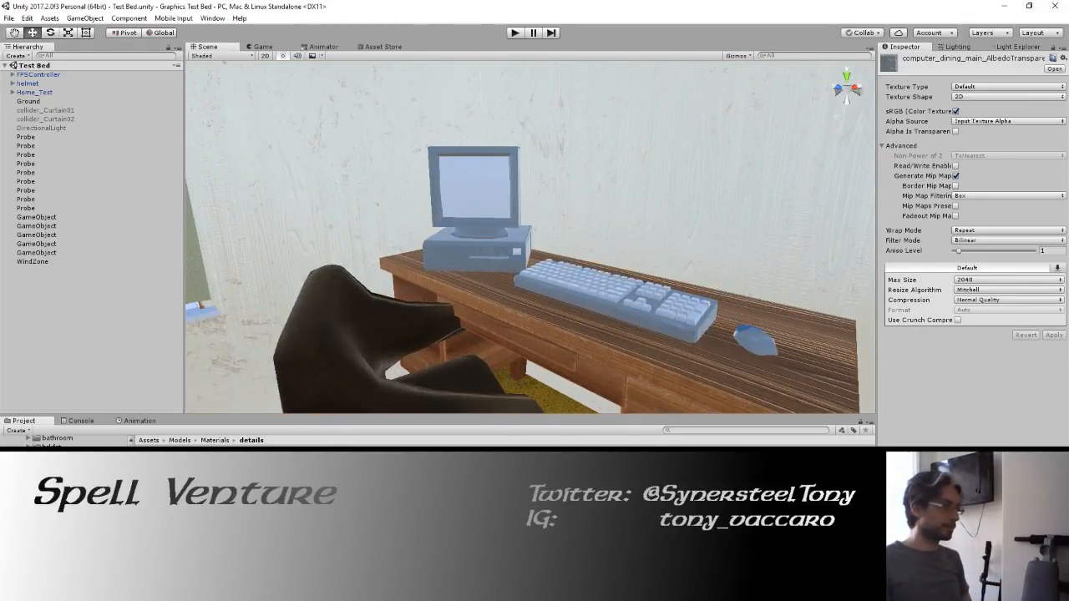
{"action": "left_click", "coordinate": [288, 547], "text": "shift"}
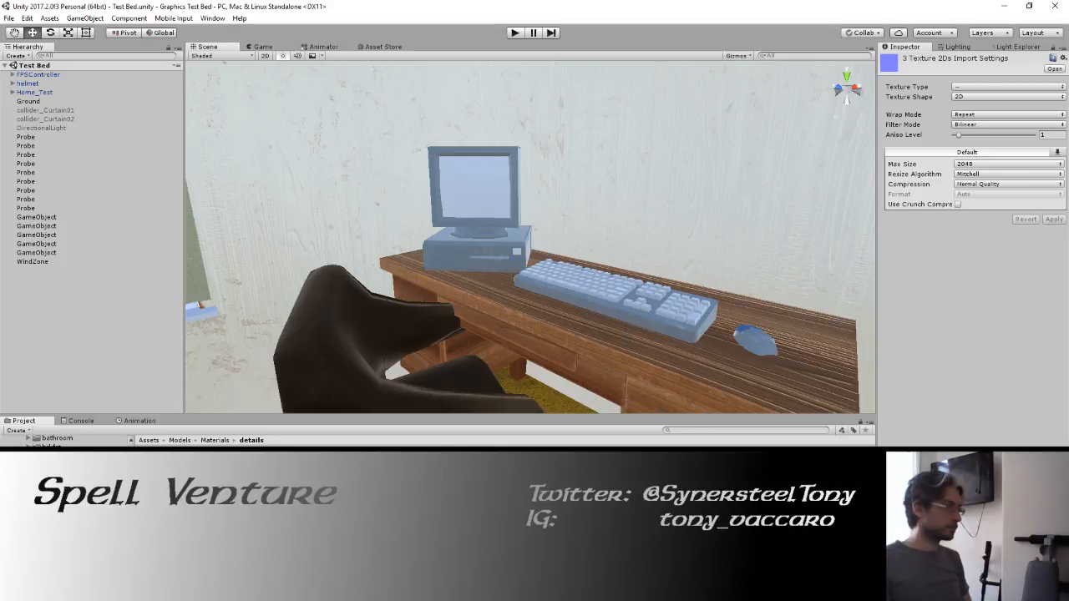
Apply a dark glossy material from the Materials folder to the computer's monitor screen and inspect it up close.
{"action": "scroll", "coordinate": [67, 509], "scroll_direction": "up", "scroll_amount": 5}
{"action": "left_click", "coordinate": [63, 518]}
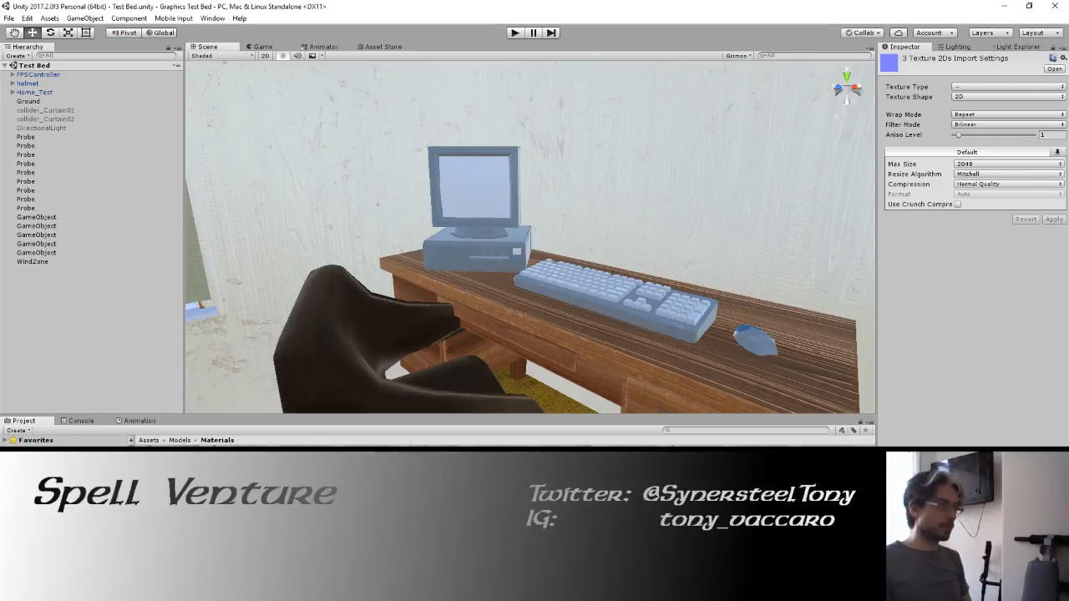
{"action": "left_click_drag", "start_coordinate": [534, 501], "coordinate": [473, 195]}
{"action": "key", "text": "w"}
{"action": "right_click_drag", "start_coordinate": [487, 225], "coordinate": [547, 248]}
{"action": "left_click_drag", "start_coordinate": [546, 243], "coordinate": [518, 220]}
{"action": "right_click_drag", "start_coordinate": [508, 222], "coordinate": [480, 243]}
{"action": "key", "text": "w"}
{"action": "key", "text": "s"}
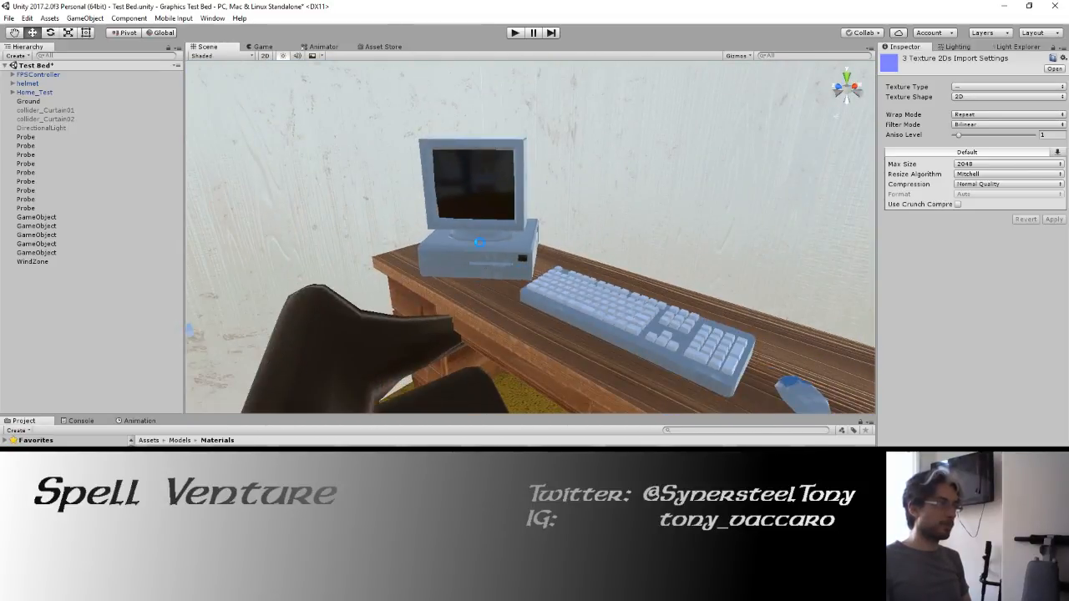
Save the scene, run the game and walk through the house to the dining room.
{"action": "key", "text": "ctrl+s"}
{"action": "left_click", "coordinate": [515, 32]}
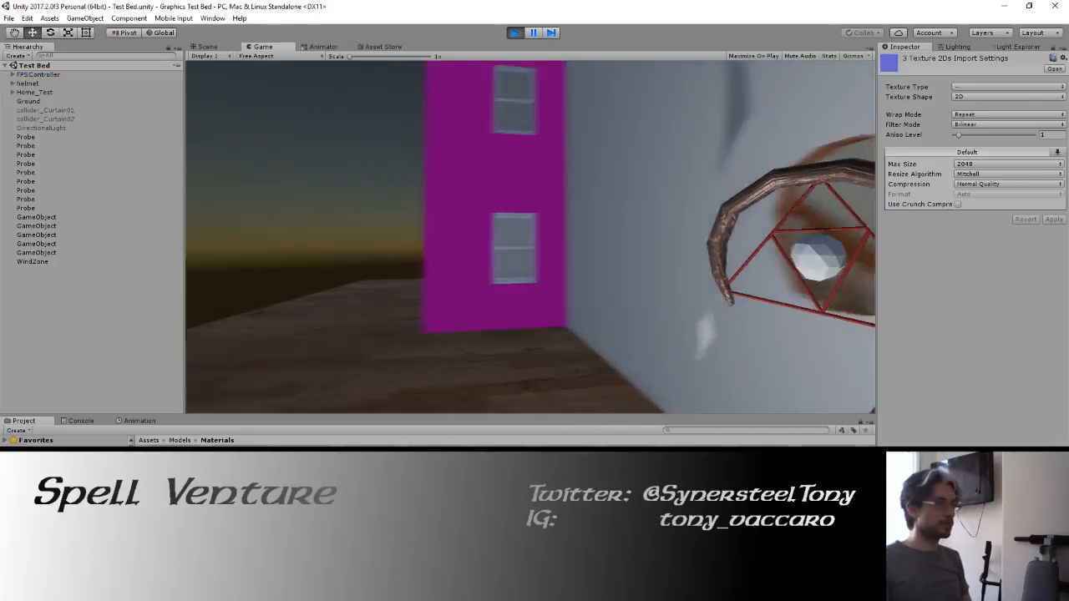
{"action": "key", "text": "w"}
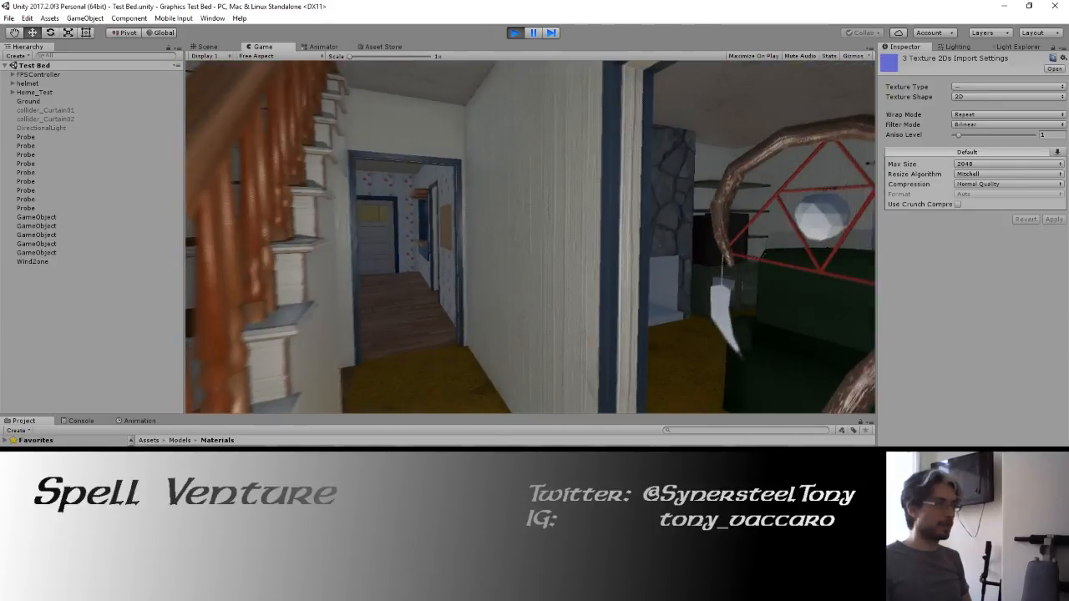
{"action": "key", "text": "w"}
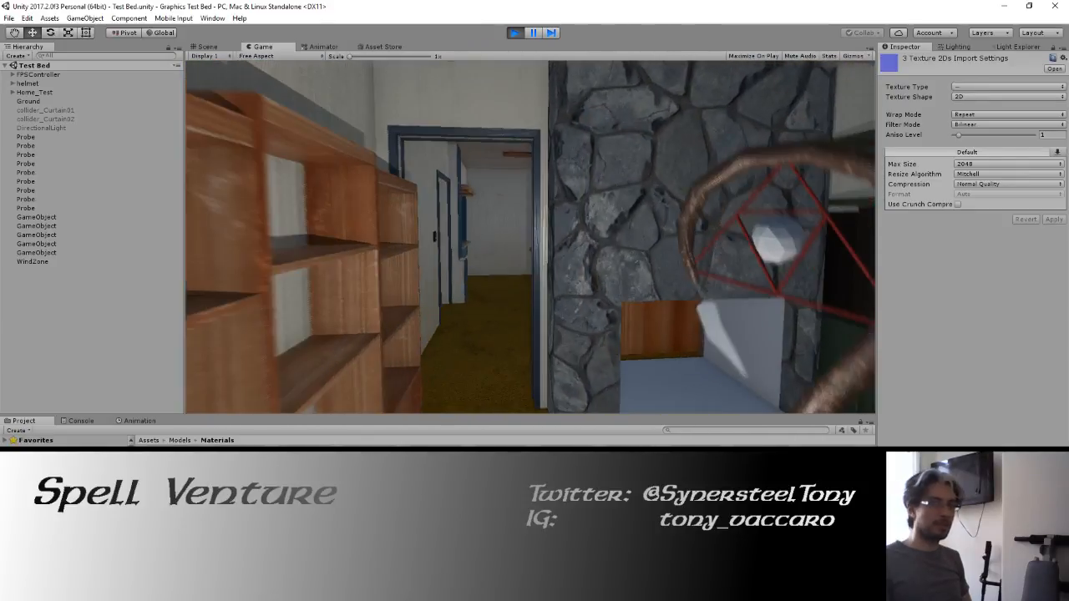
{"action": "key", "text": "w"}
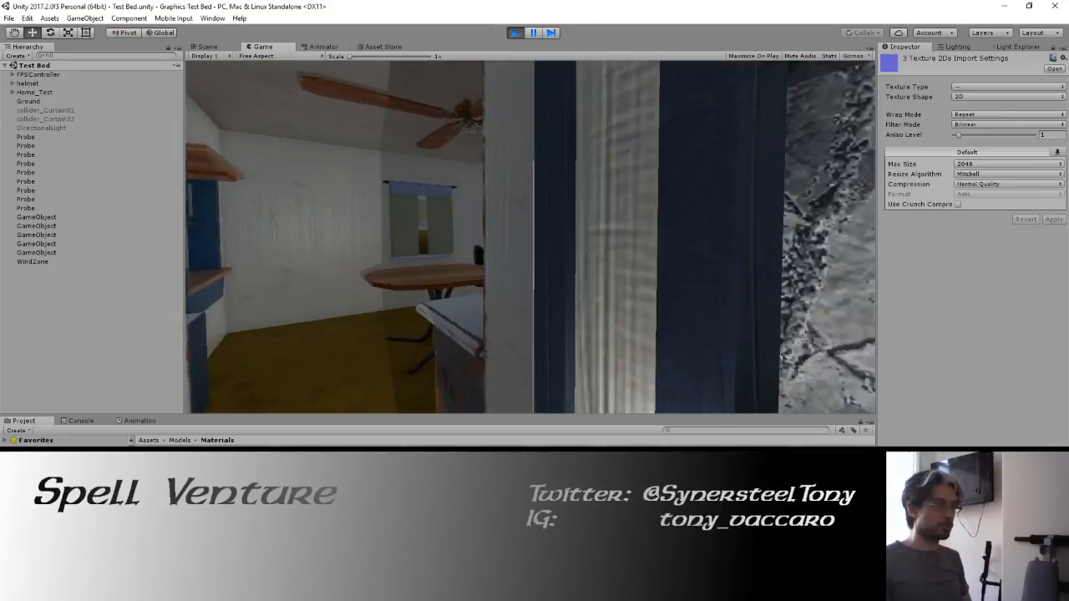
{"action": "key", "text": "w"}
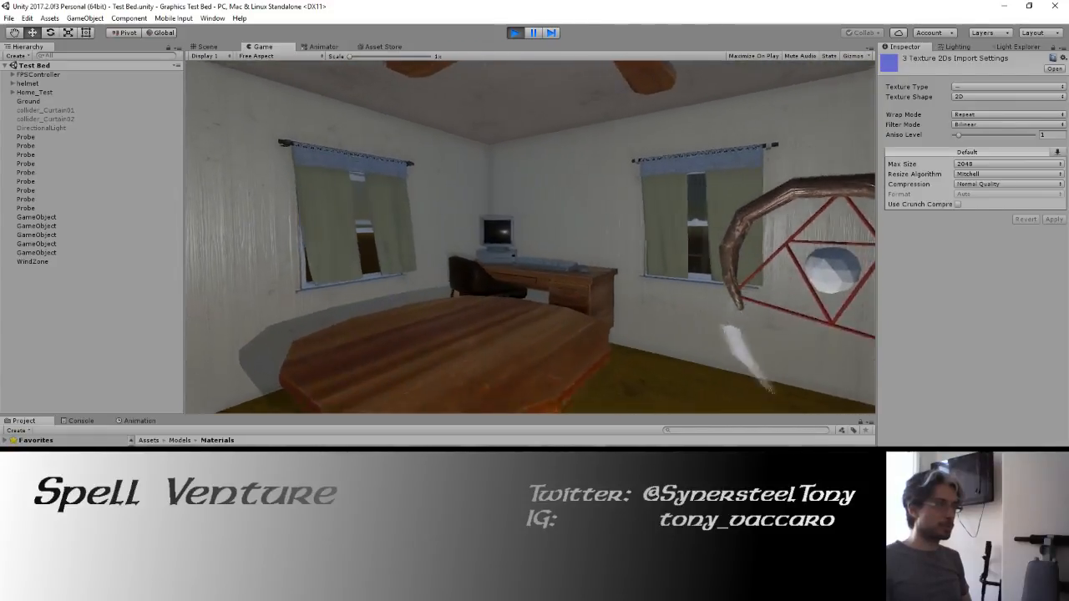
Inspect the spiked helmet on the mantel and the green curtains beside the desk in the running game.
{"action": "key", "text": "w"}
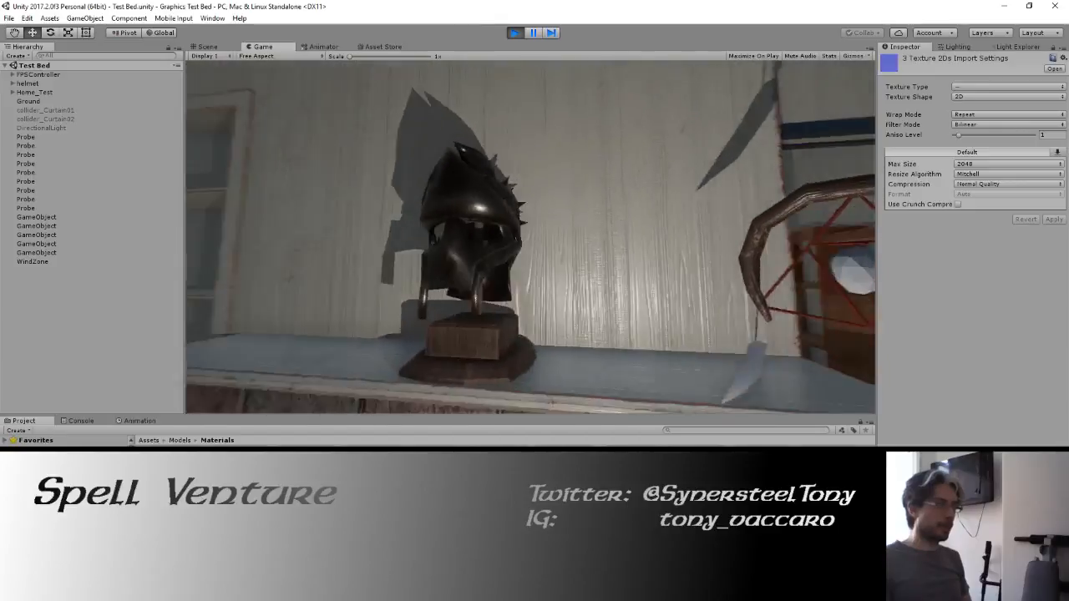
{"action": "key", "text": "d"}
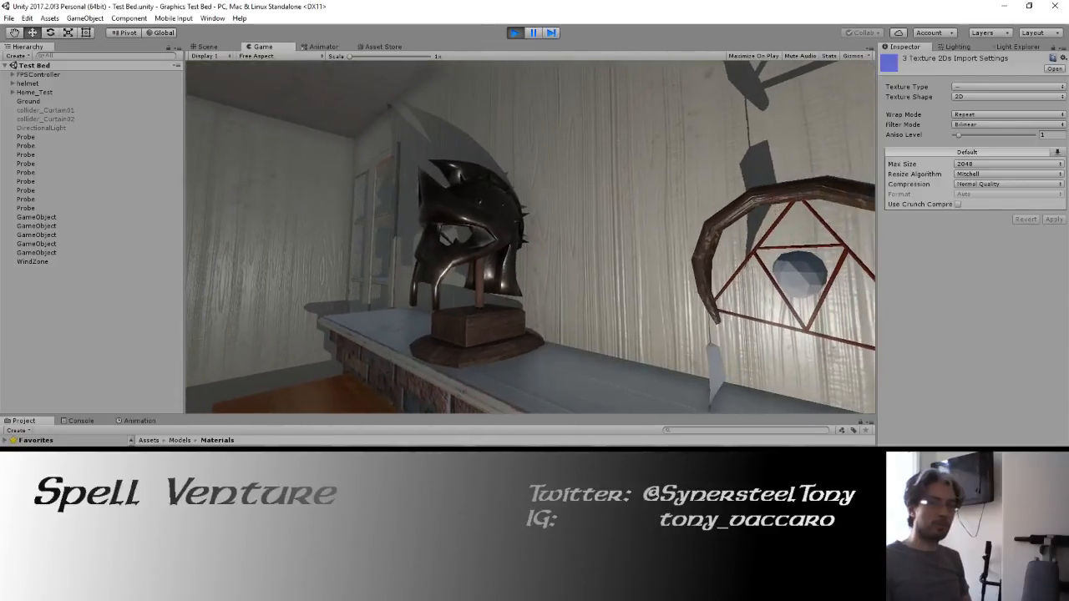
{"action": "key", "text": "w"}
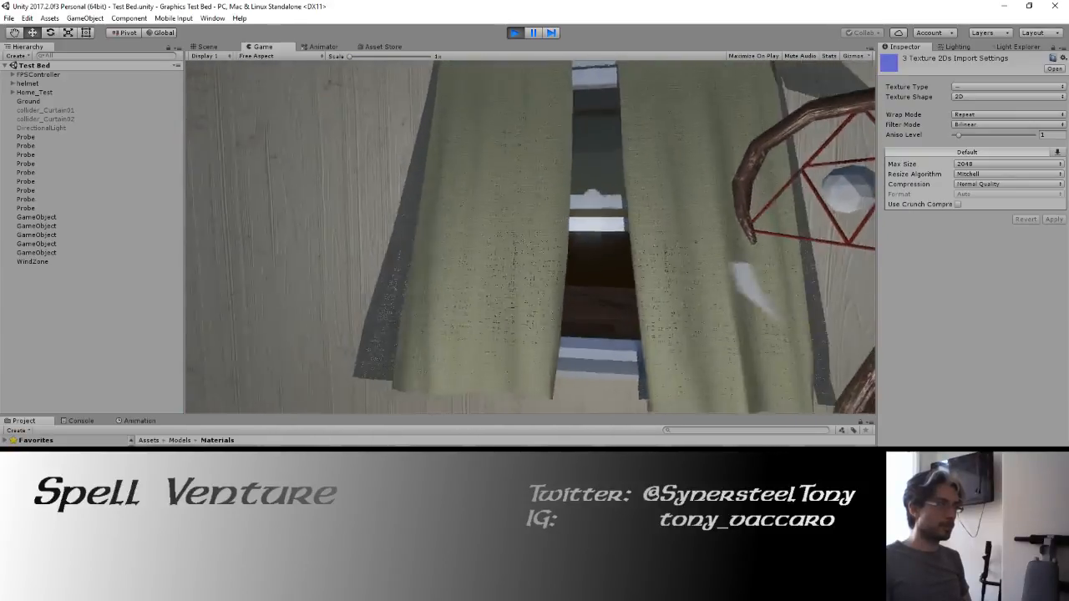
{"action": "key", "text": "a"}
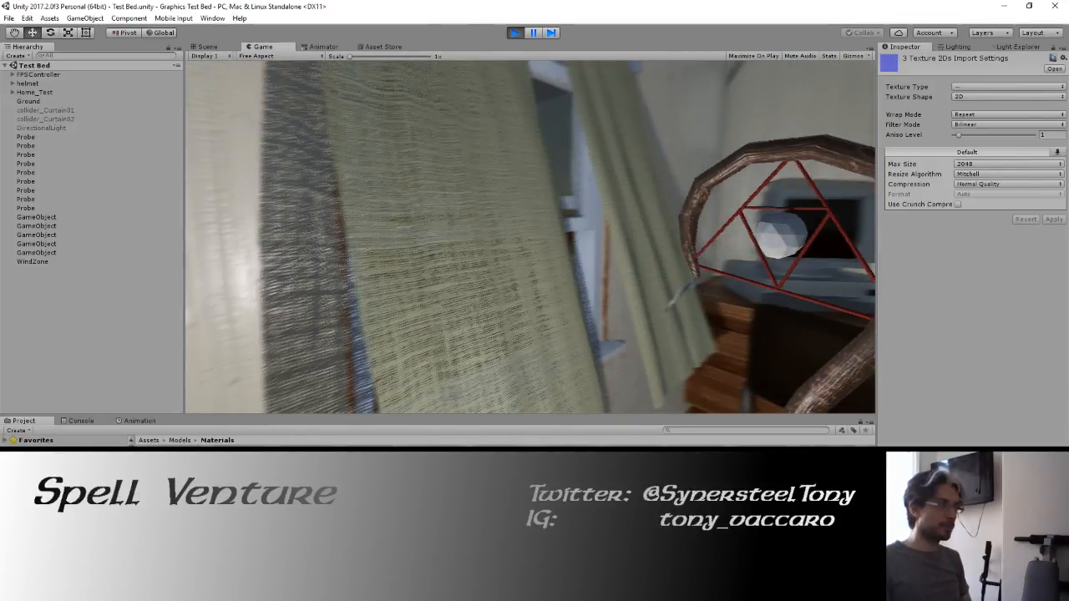
{"action": "key", "text": "w"}
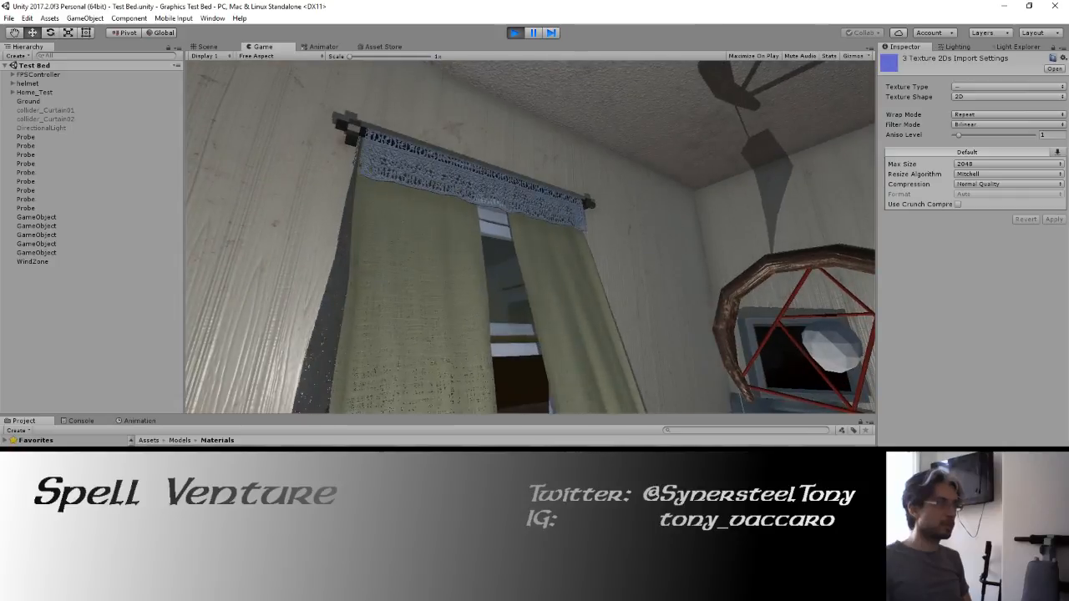
{"action": "key", "text": "a"}
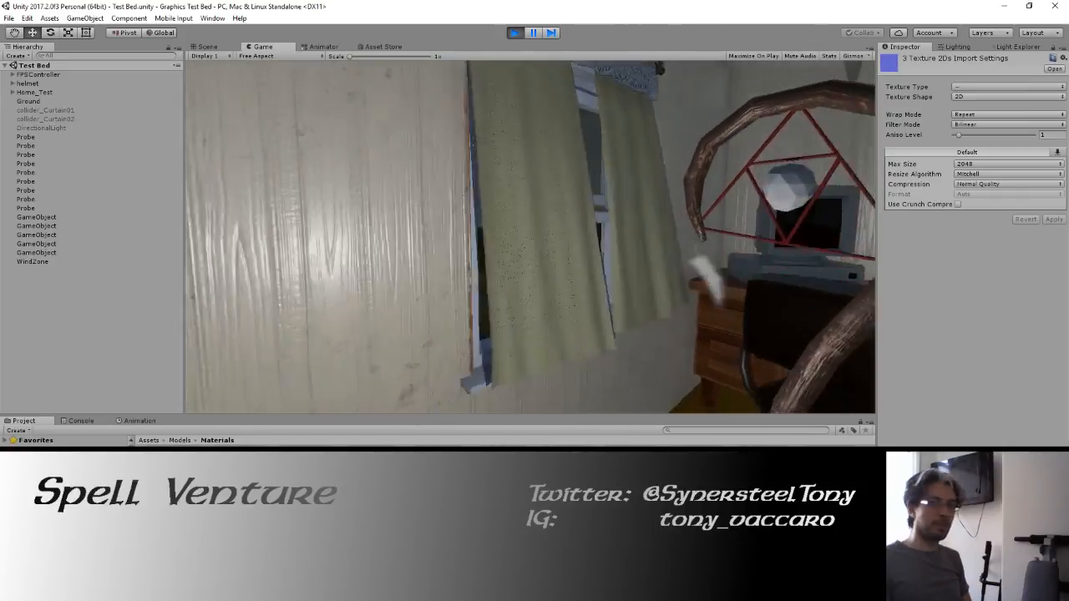
Walk up to the desk and examine the textured computer, keyboard and mouse from several distances and angles.
{"action": "key", "text": "w"}
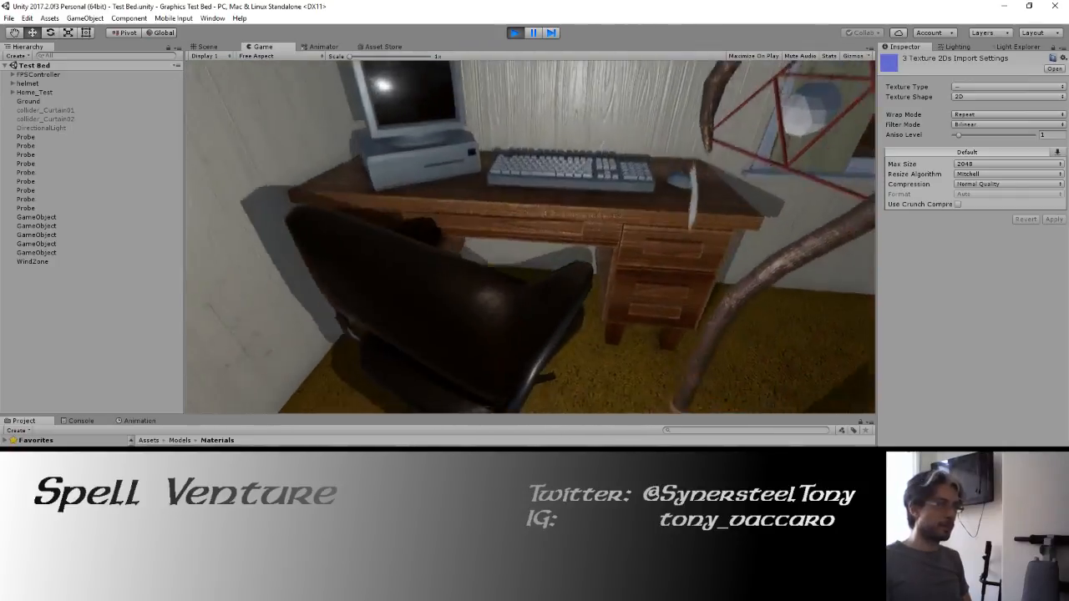
{"action": "key", "text": "w"}
{"action": "key", "text": "w"}
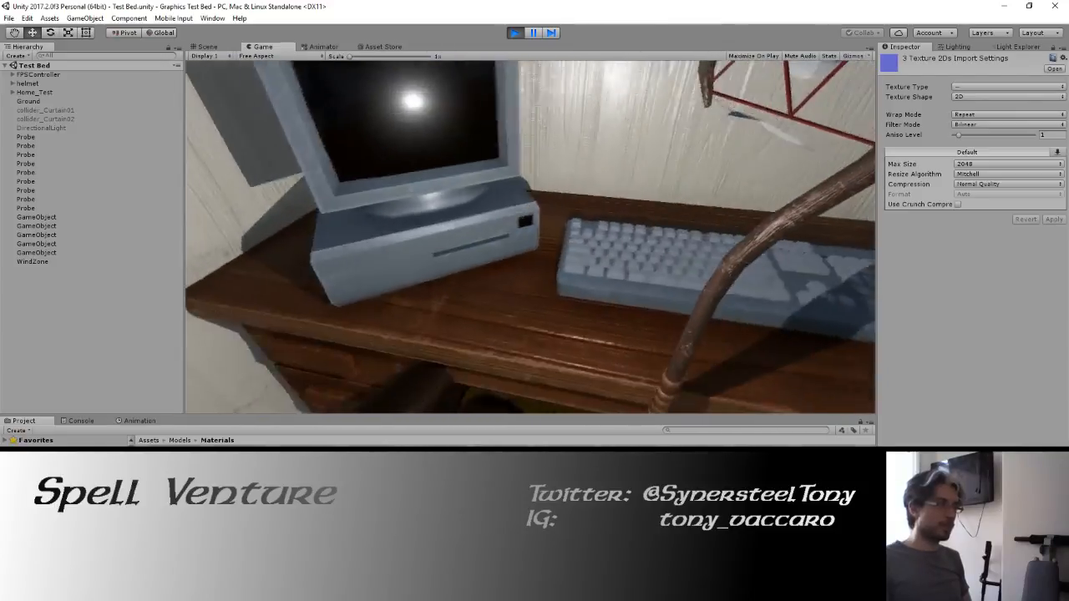
{"action": "key", "text": "w"}
{"action": "key", "text": "s"}
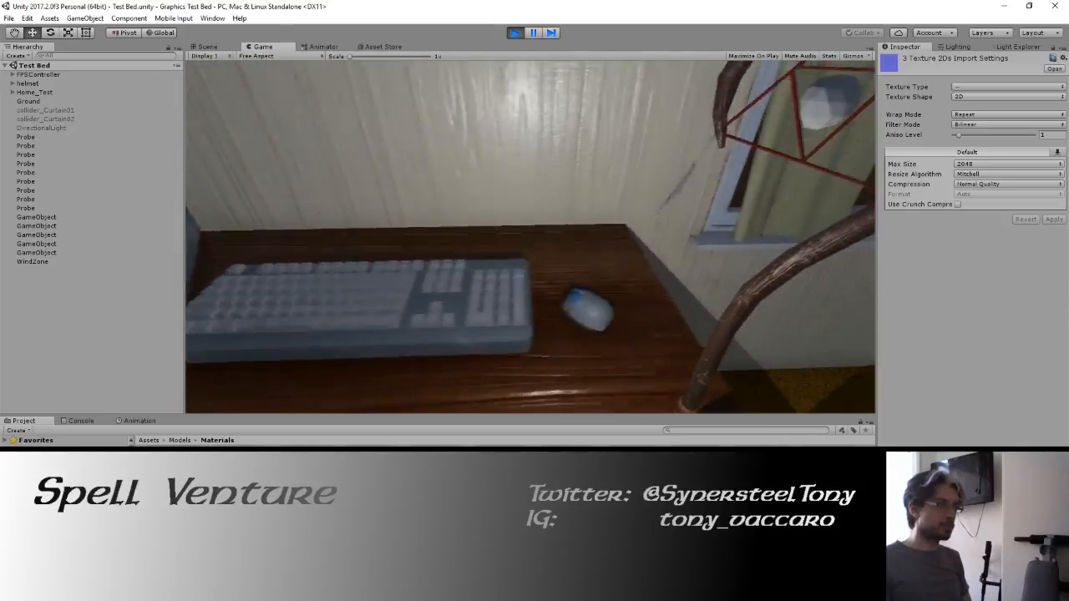
{"action": "key", "text": "d"}
{"action": "key", "text": "a"}
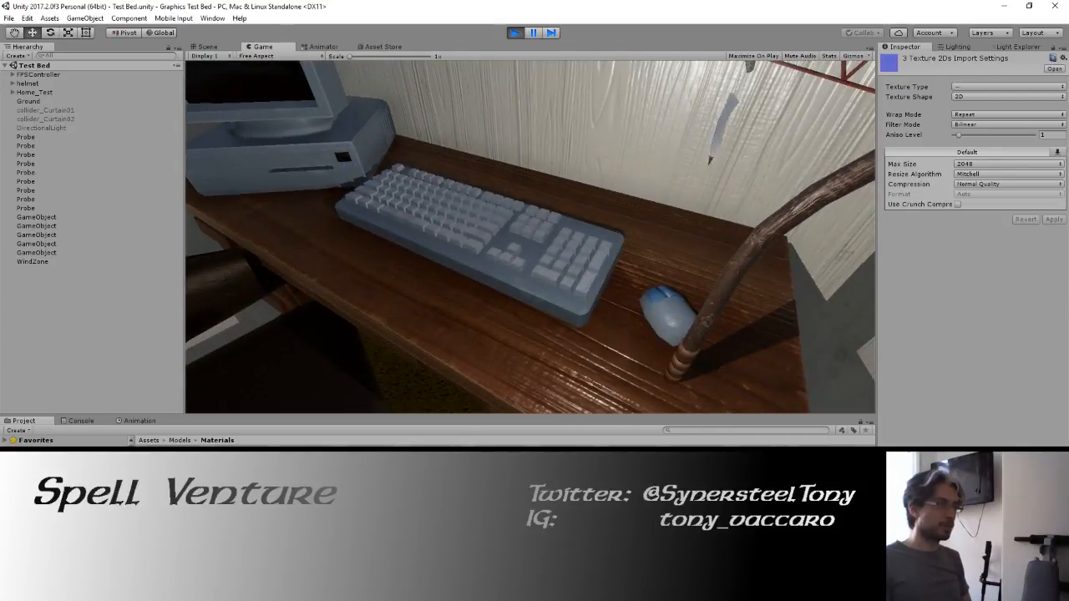
{"action": "key", "text": "d"}
{"action": "key", "text": "s"}
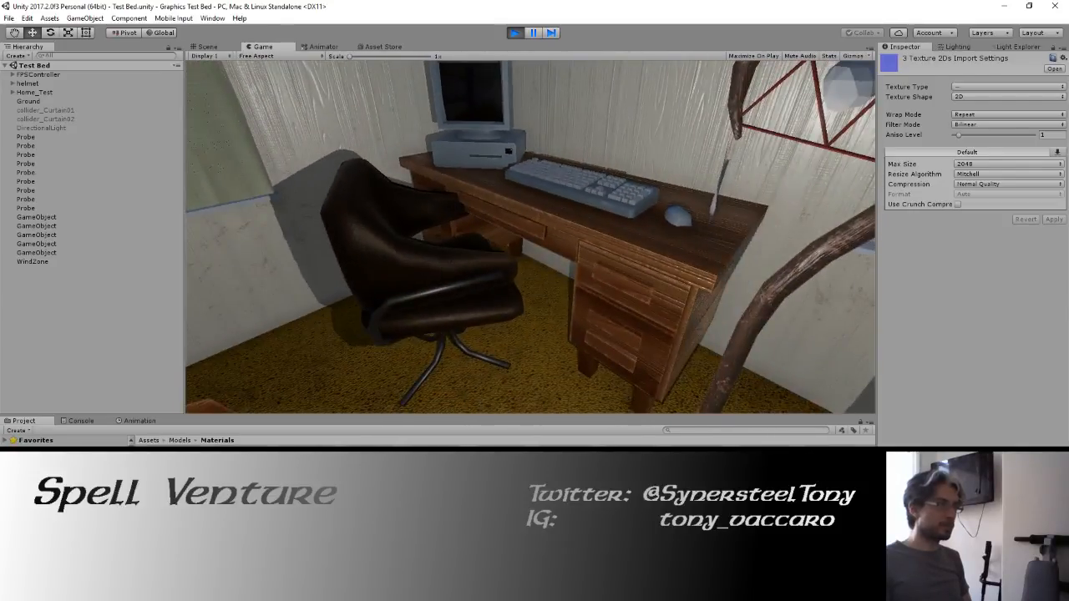
{"action": "key", "text": "s"}
{"action": "key", "text": "d"}
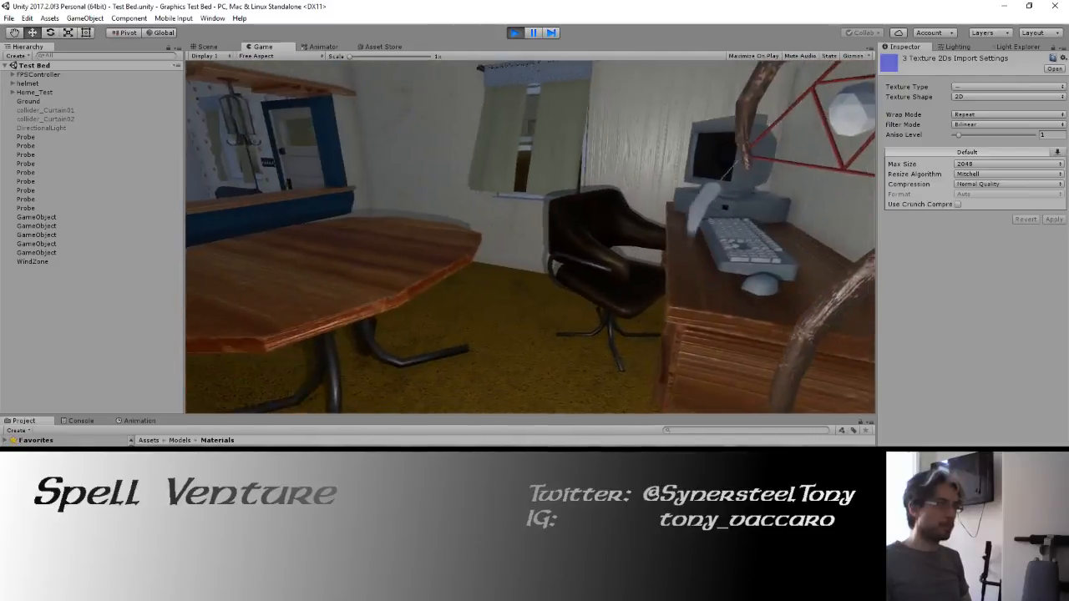
Examine the keyboard and mouse textures up close, including the light reflections, and check the computer from its side.
{"action": "key", "text": "w"}
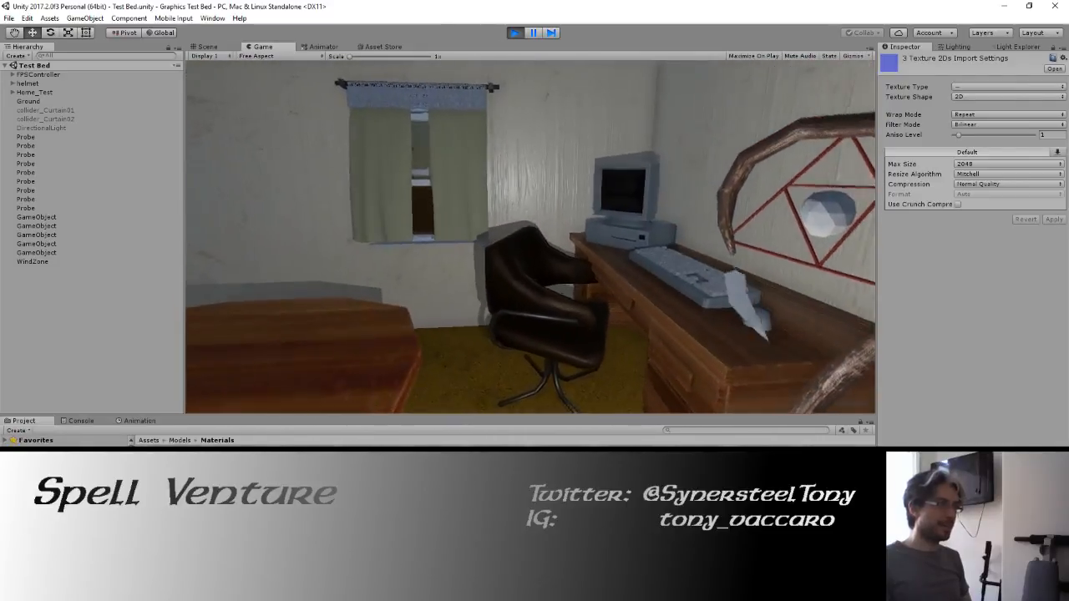
{"action": "key", "text": "w"}
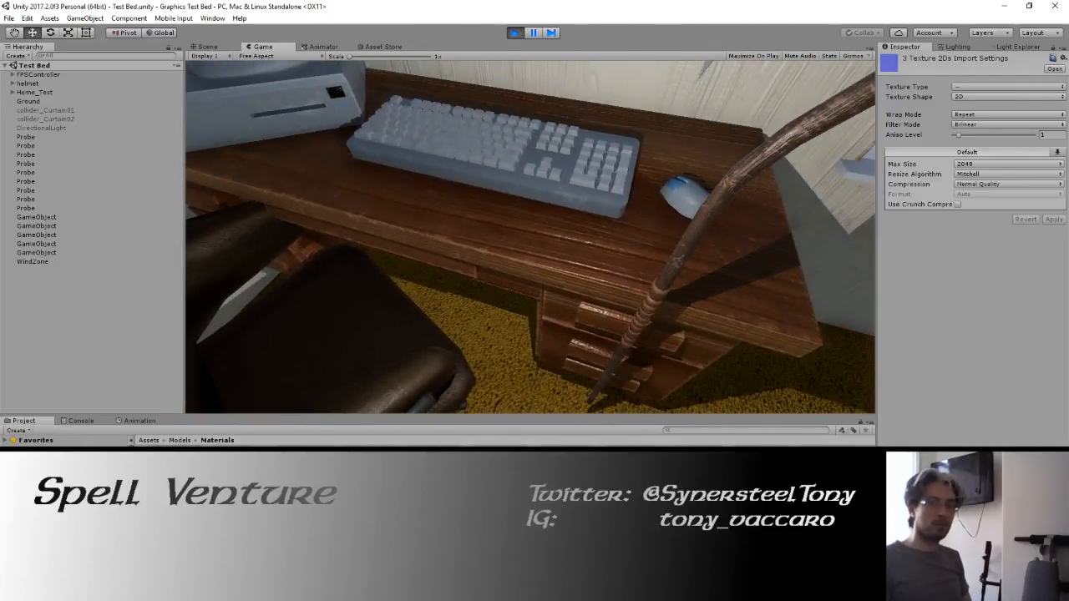
{"action": "key", "text": "w"}
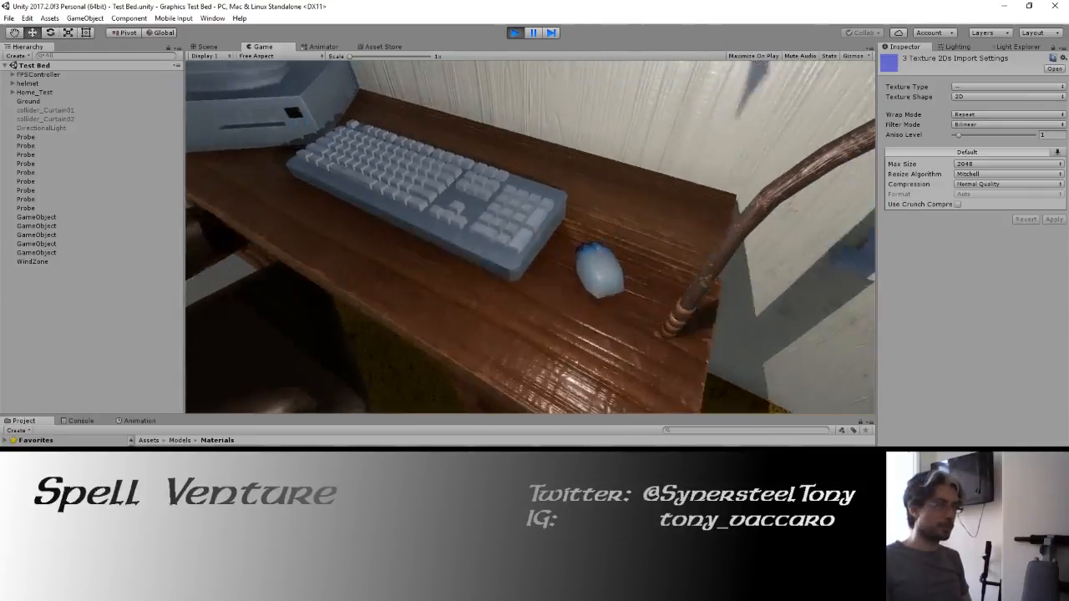
{"action": "key", "text": "a"}
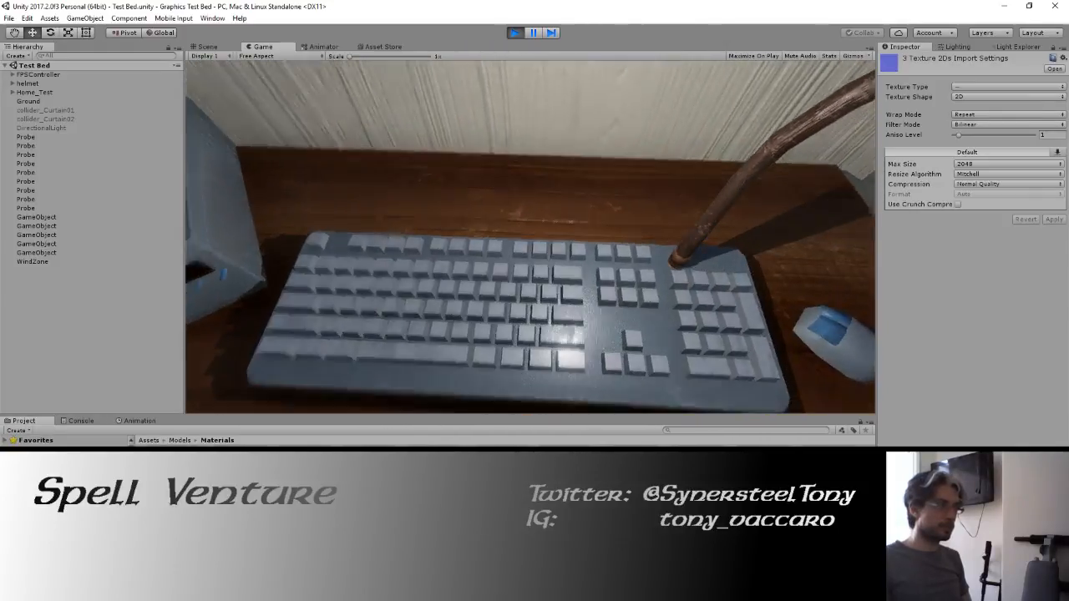
{"action": "key", "text": "d"}
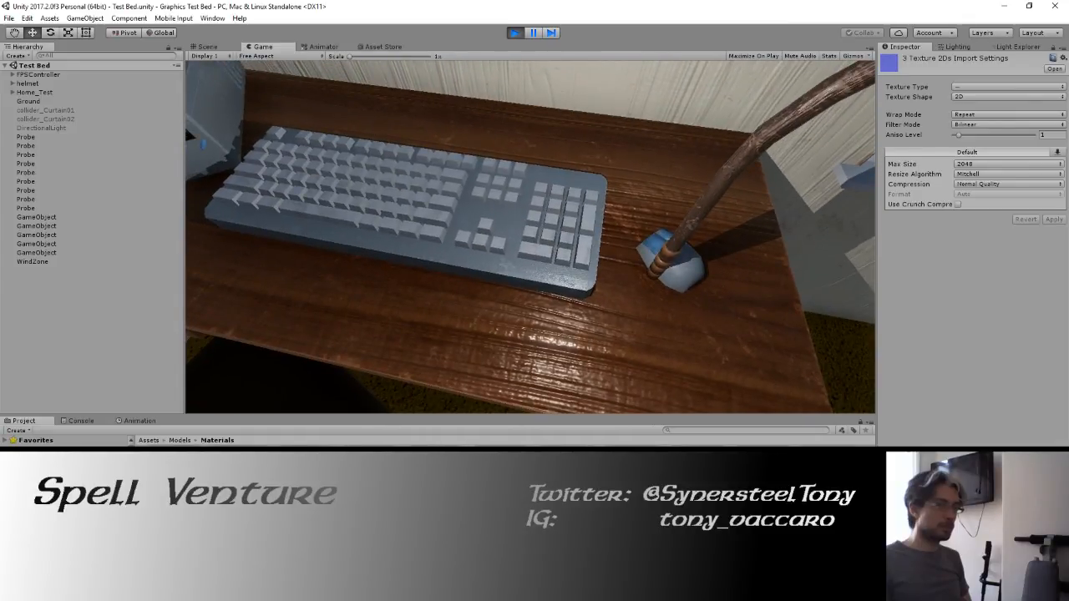
{"action": "key", "text": "s"}
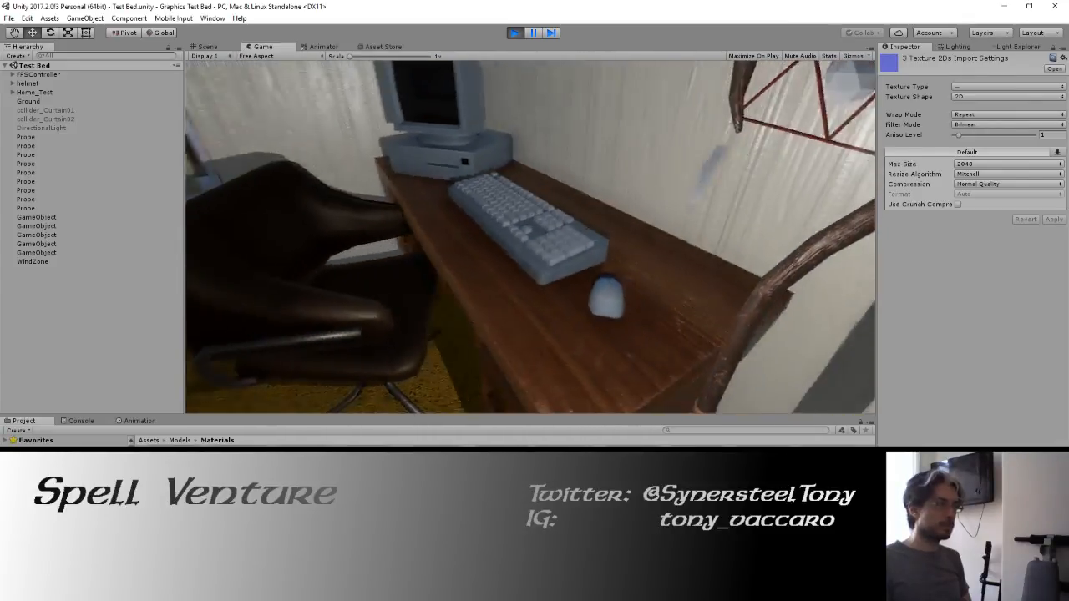
{"action": "key", "text": "w"}
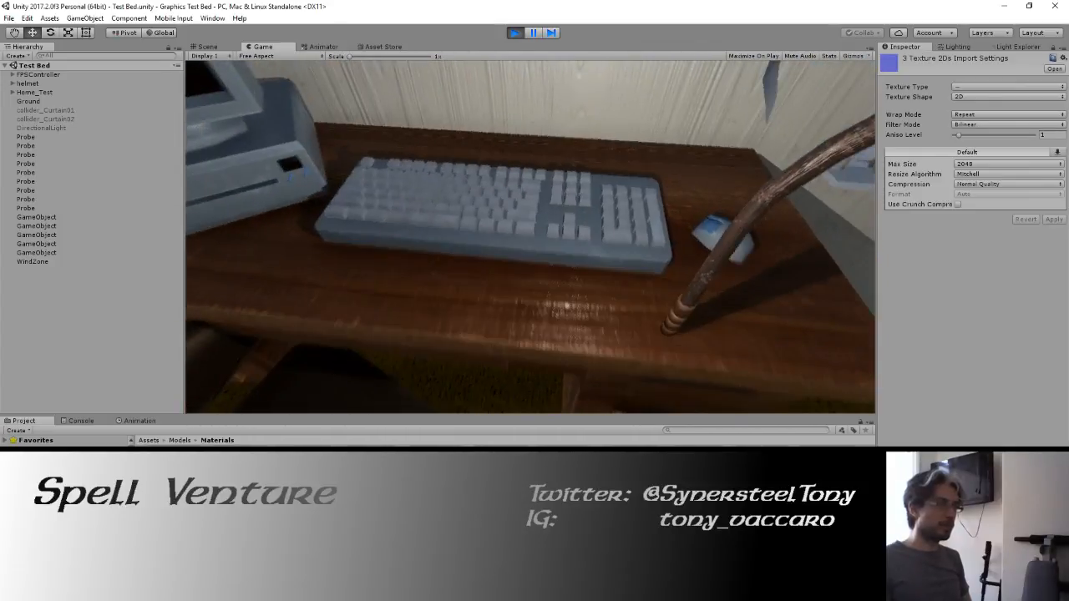
{"action": "key", "text": "w"}
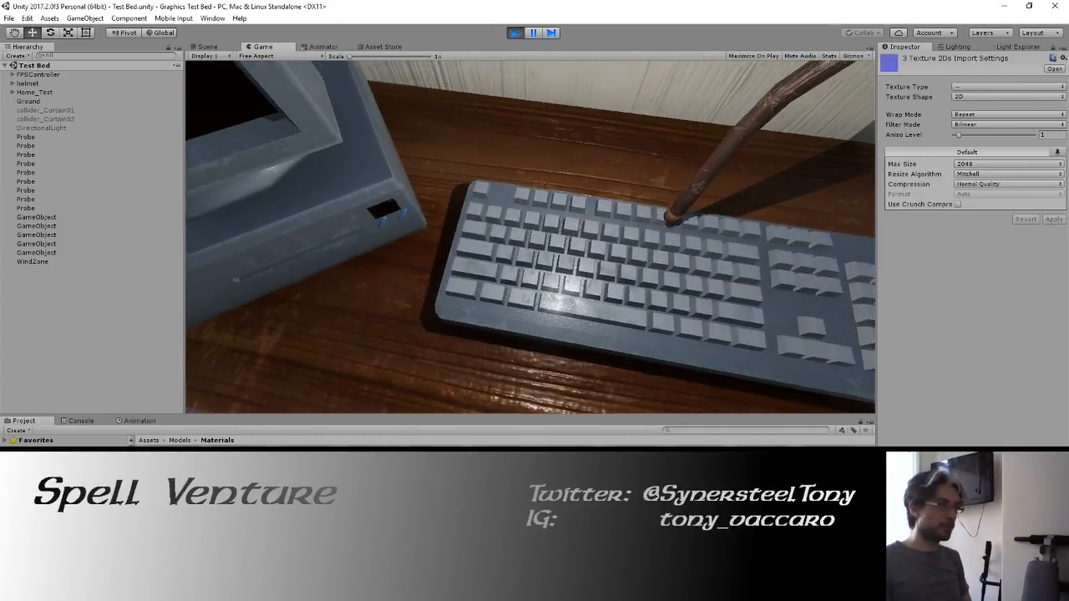
{"action": "key", "text": "s"}
{"action": "key", "text": "a"}
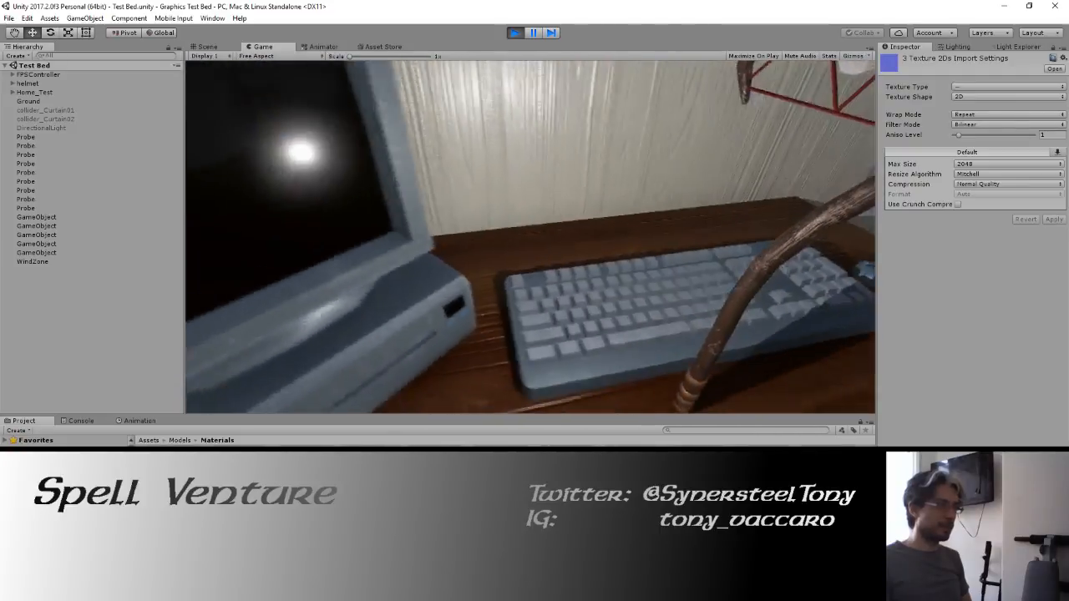
{"action": "key", "text": "s"}
{"action": "key", "text": "a"}
{"action": "key", "text": "w"}
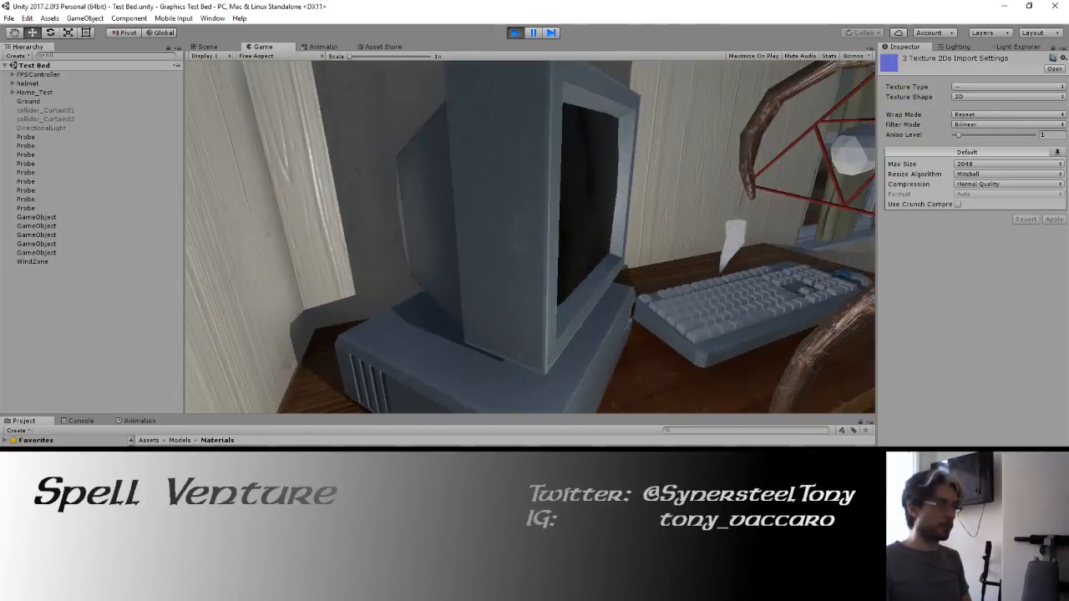
Look over the dining room window's curtains and the glass-door cabinet up close.
{"action": "key", "text": "d"}
{"action": "key", "text": "w"}
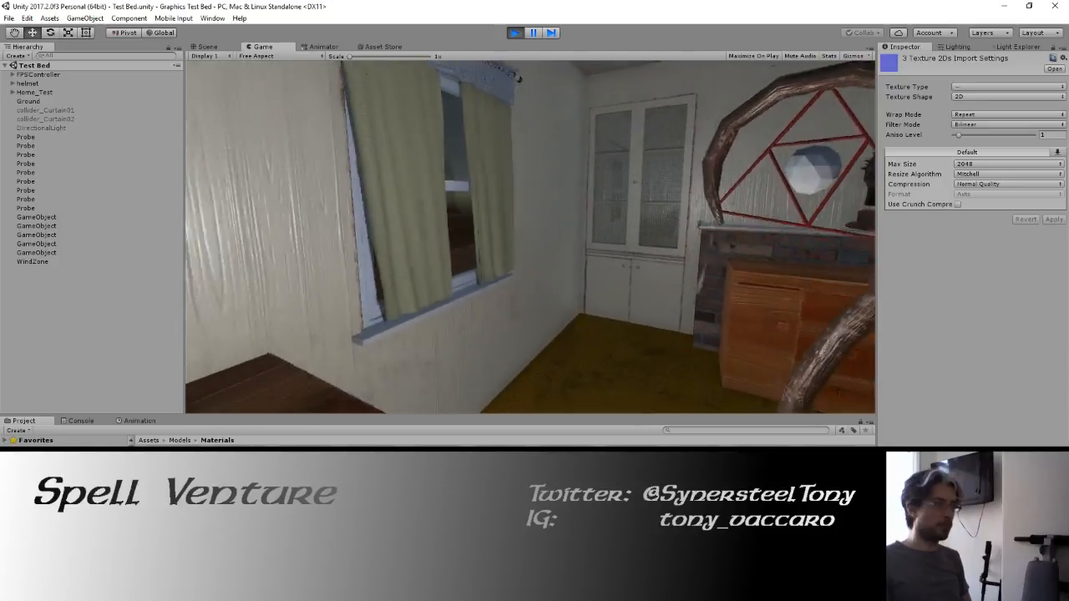
{"action": "key", "text": "w"}
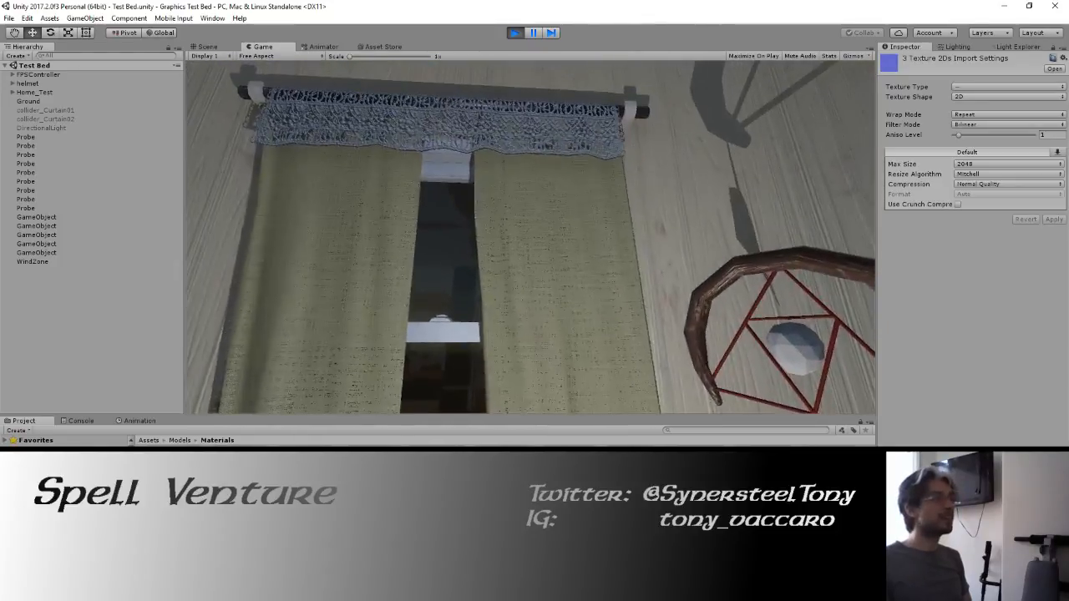
{"action": "key", "text": "d"}
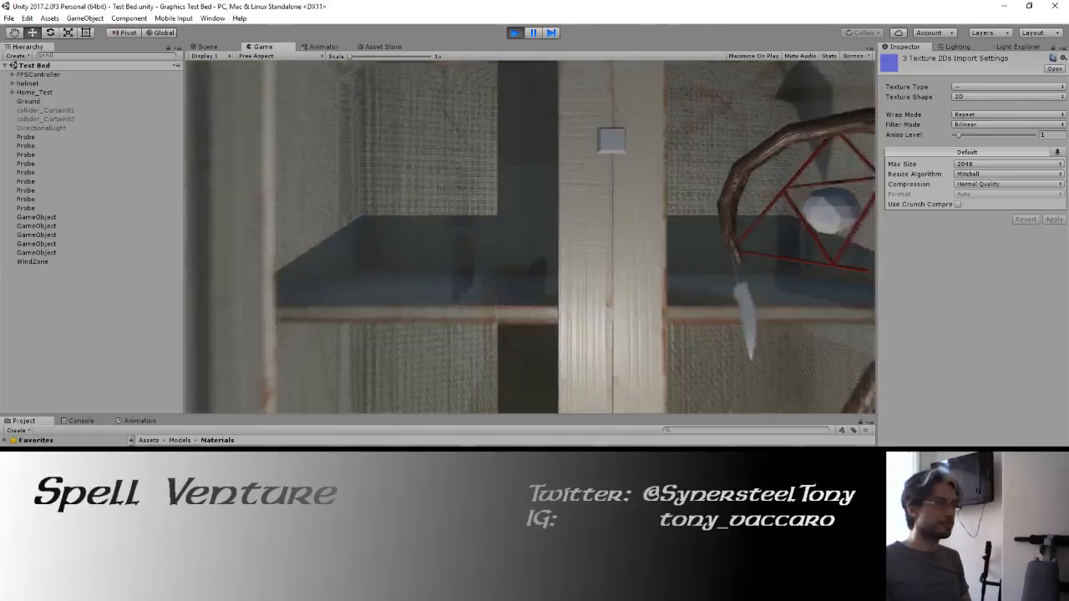
Walk from the dining room past the stone fireplace, bookshelf and round mirror to the staircase, viewing their textures.
{"action": "key", "text": "w"}
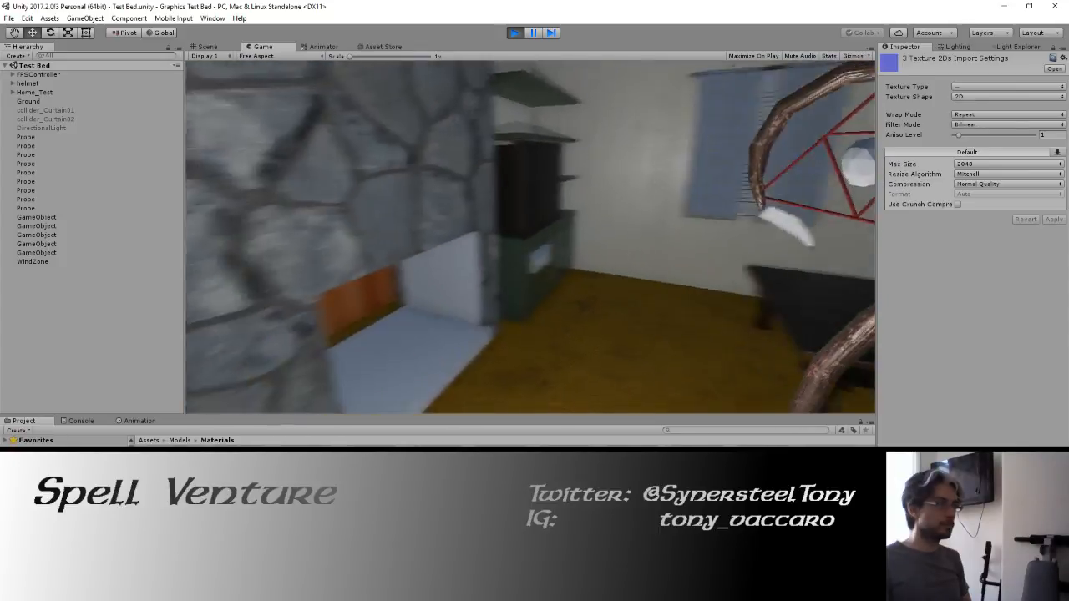
{"action": "key", "text": "w"}
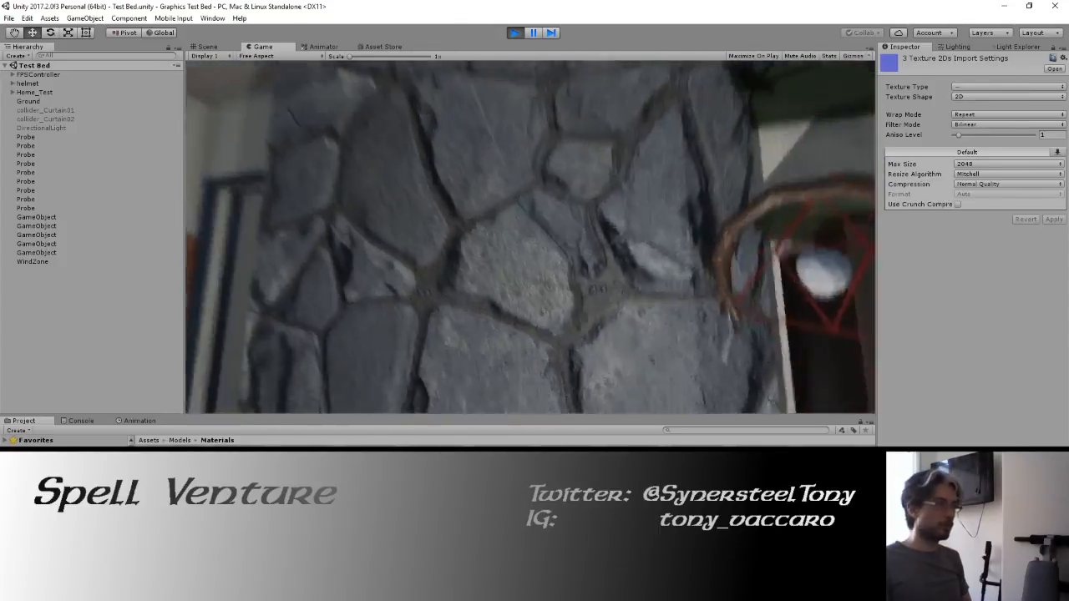
{"action": "key", "text": "s"}
{"action": "key", "text": "w"}
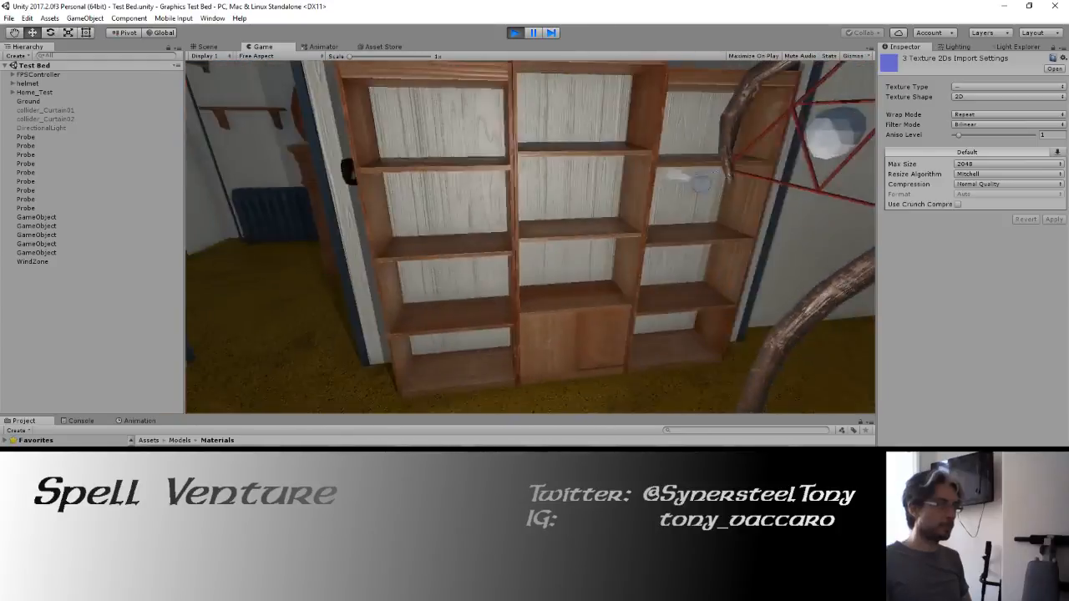
{"action": "key", "text": "w"}
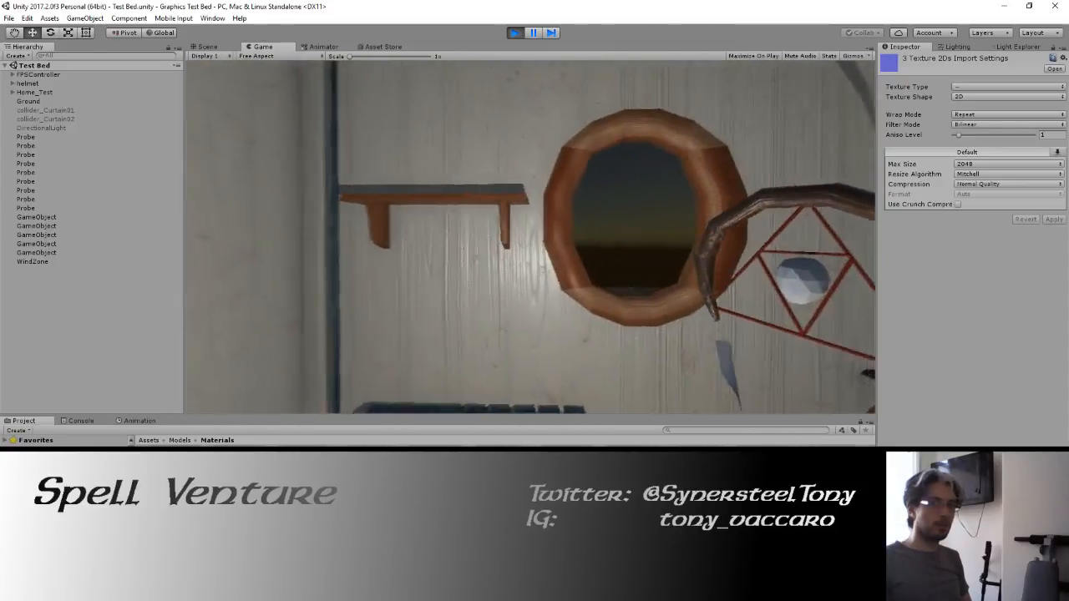
{"action": "key", "text": "w"}
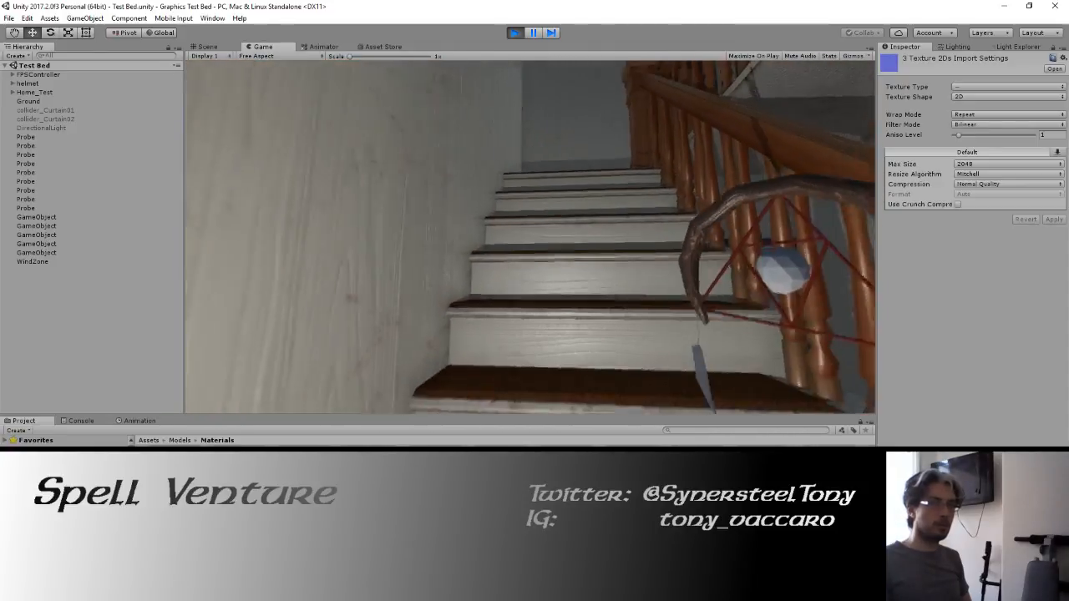
Climb the staircase and look over the stair, wall and doorway textures on the upper landing.
{"action": "key", "text": "w"}
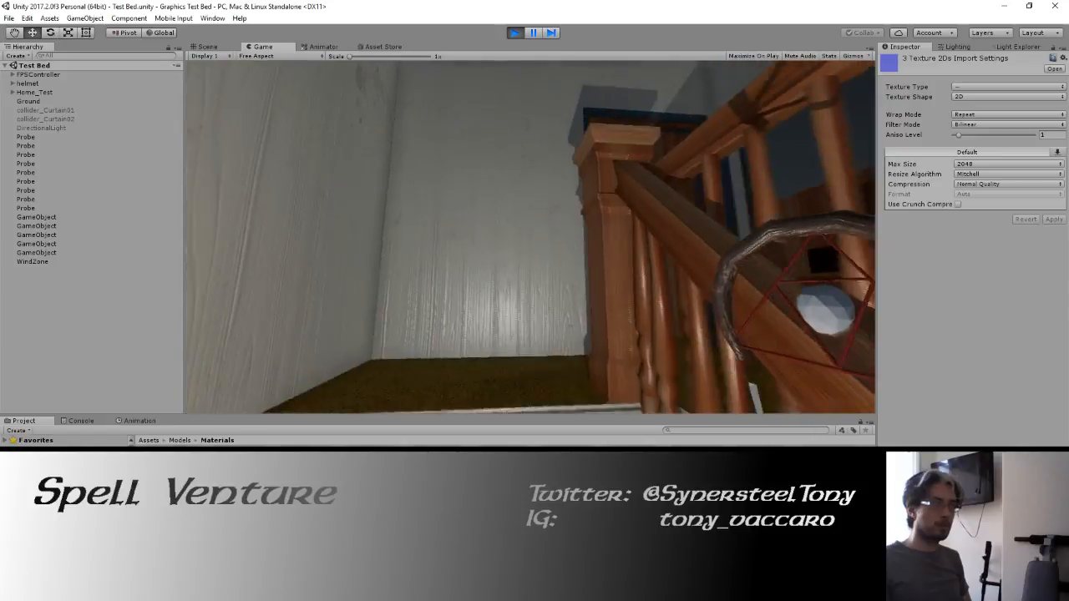
{"action": "key", "text": "w"}
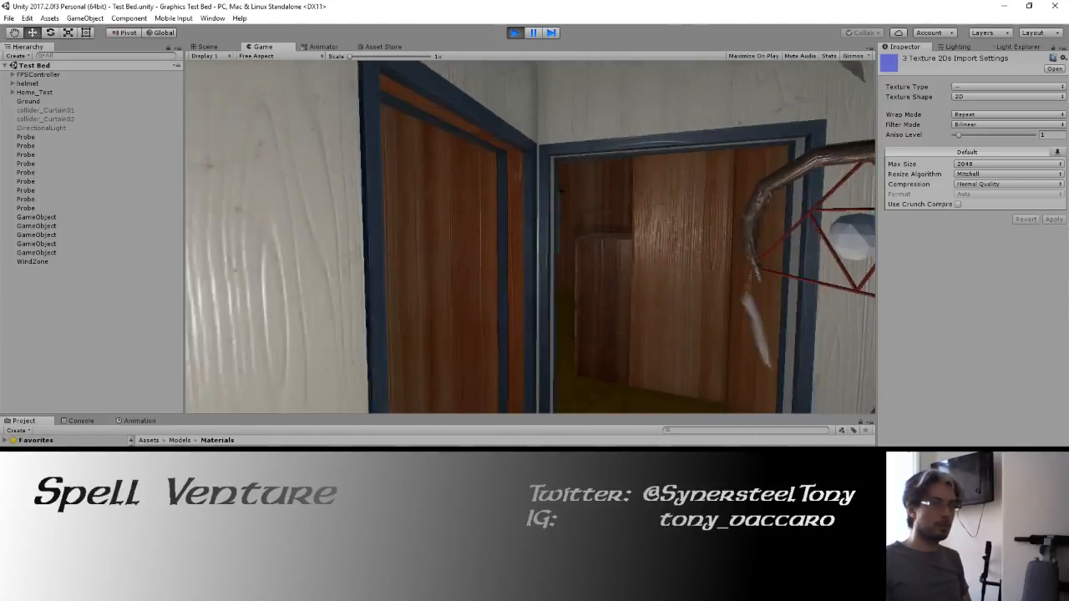
{"action": "key", "text": "w"}
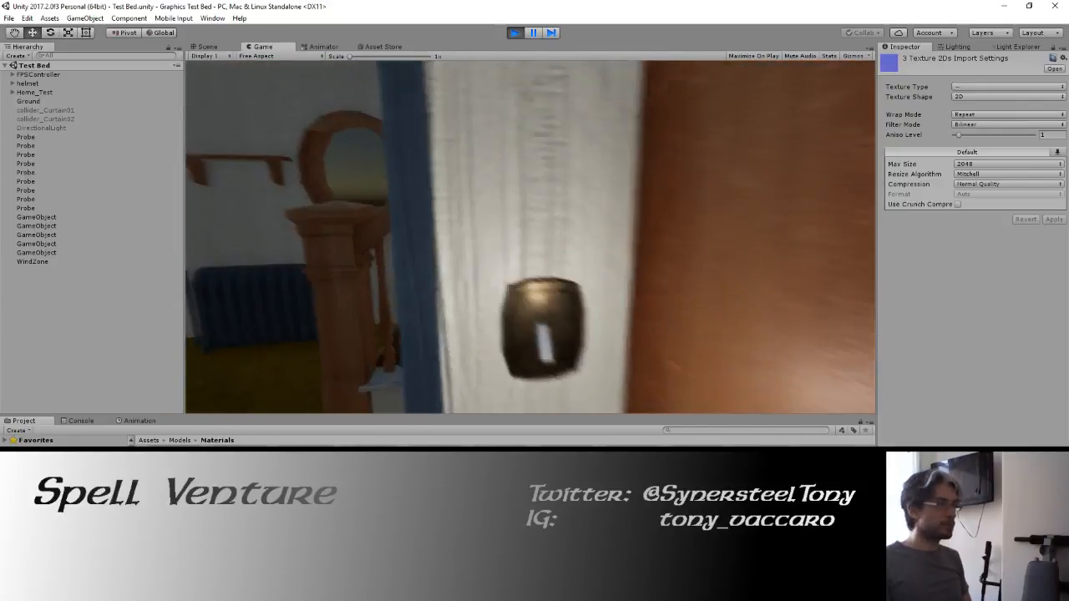
Check the downstairs door's keyhole plate, the shelving and staircase, and walk through the kitchen to the television corner.
{"action": "key", "text": "s"}
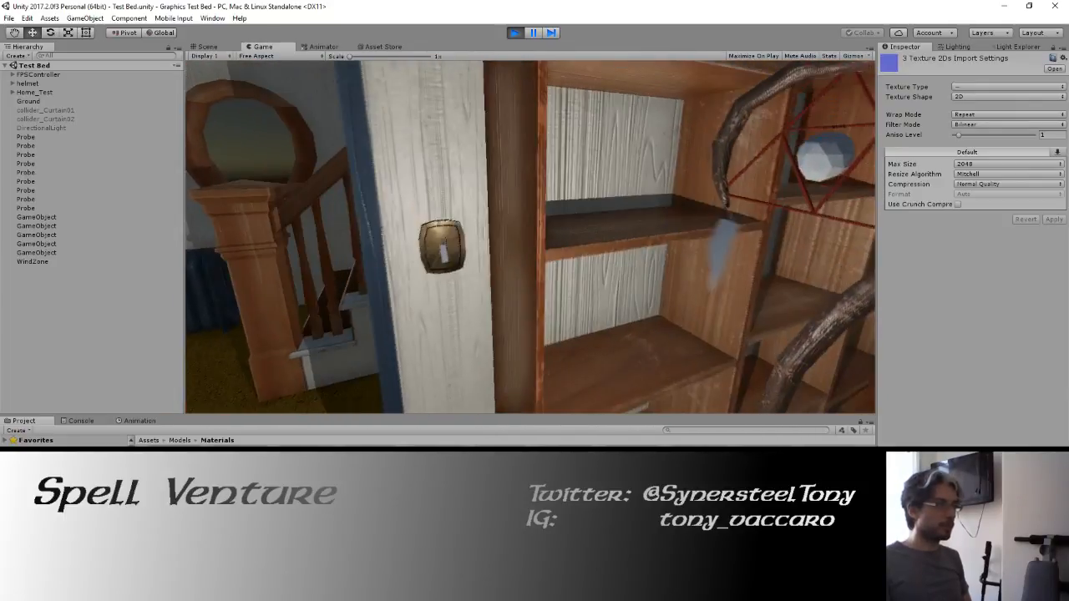
{"action": "key", "text": "w"}
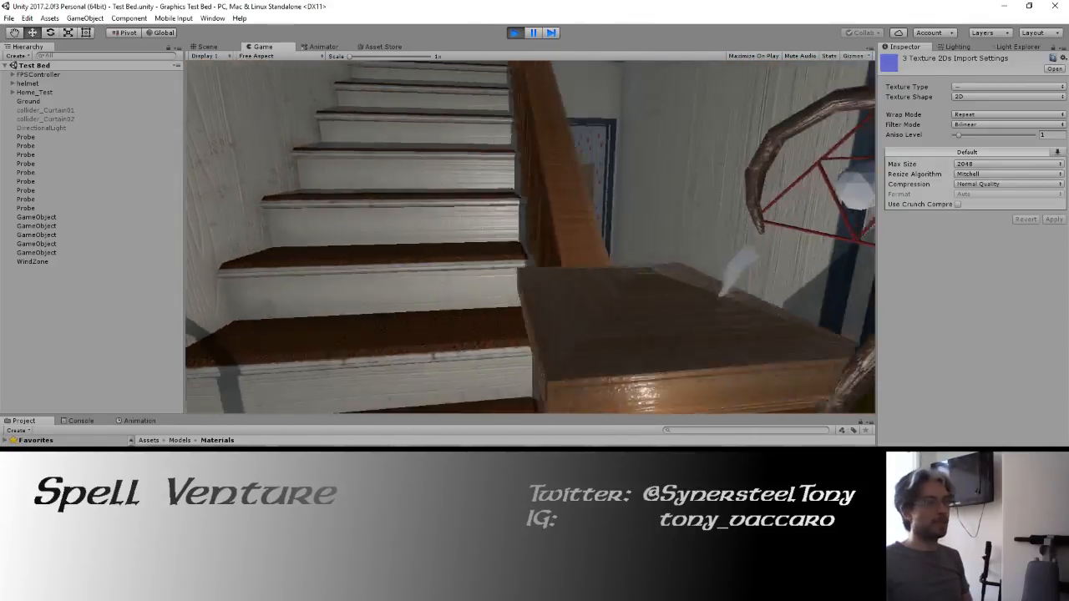
{"action": "key", "text": "d"}
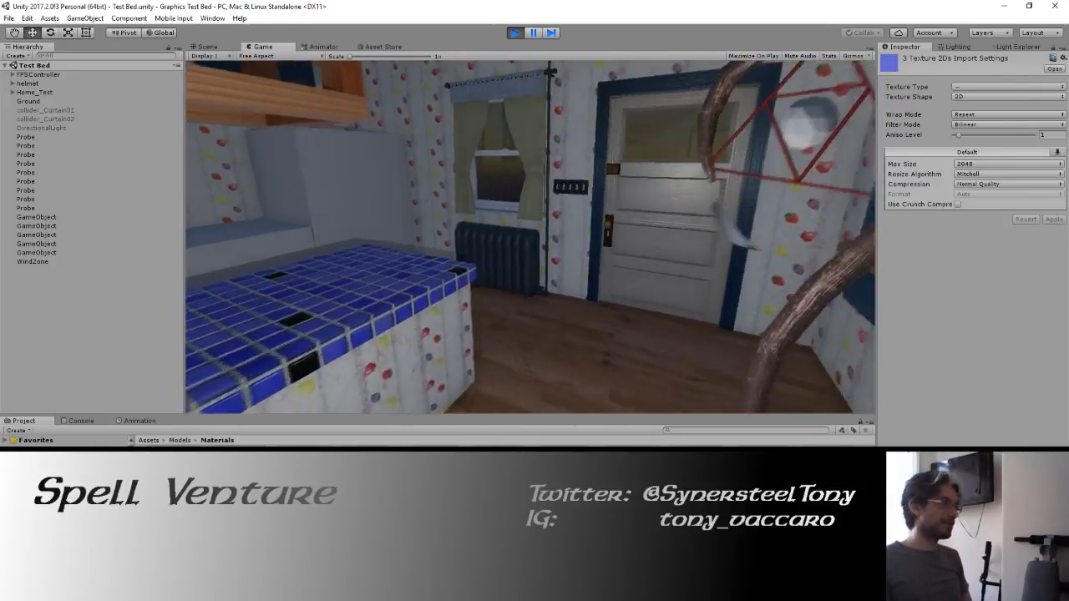
{"action": "key", "text": "w"}
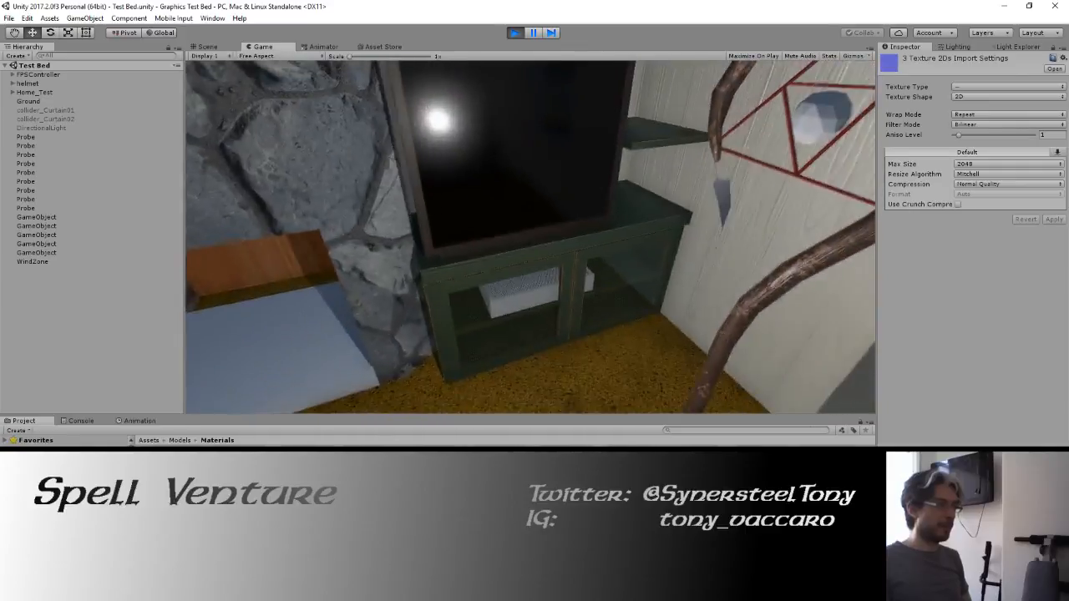
Return upstairs and view the wood-panelled rooms with their blue-curtained windows.
{"action": "key", "text": "w"}
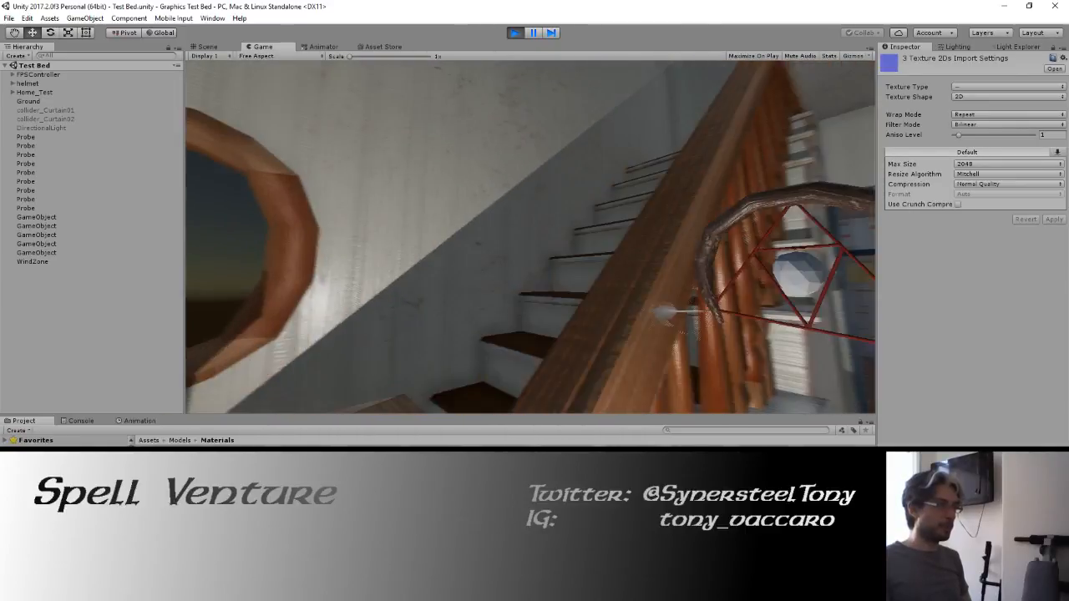
{"action": "key", "text": "w"}
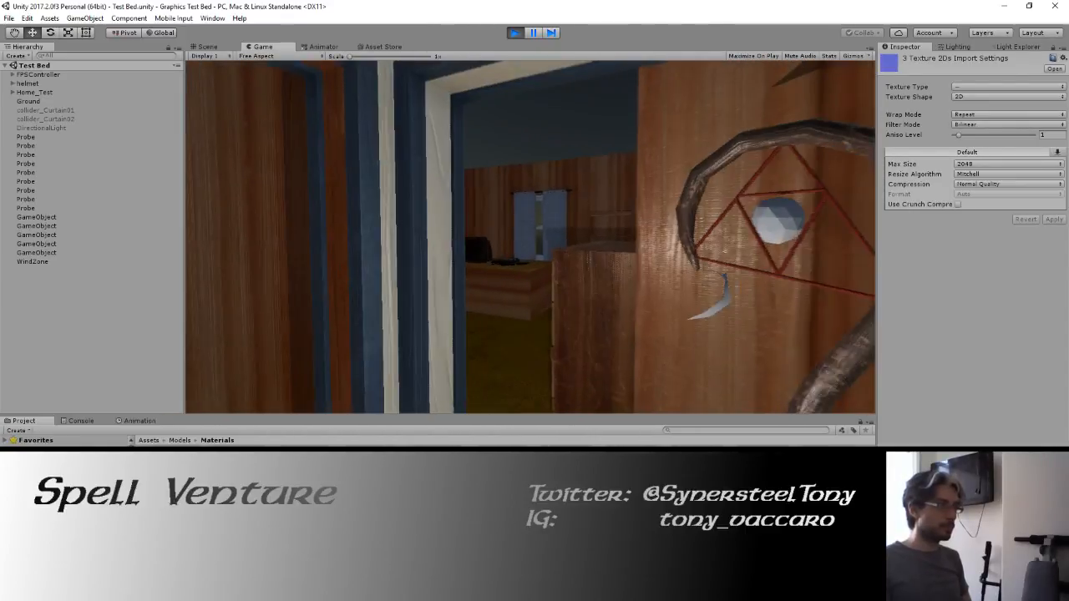
{"action": "key", "text": "w"}
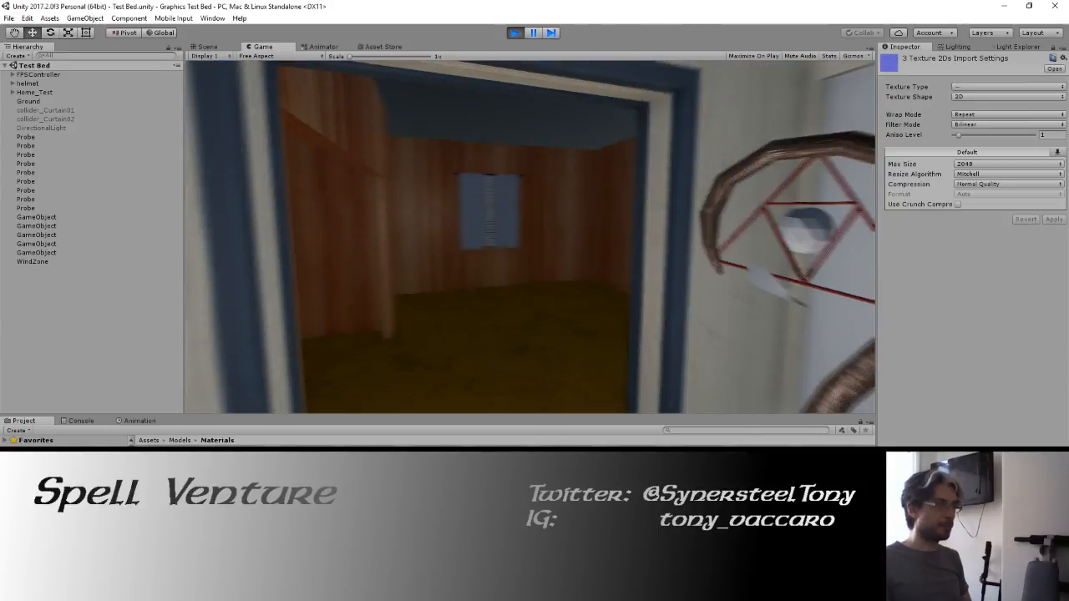
{"action": "key", "text": "w"}
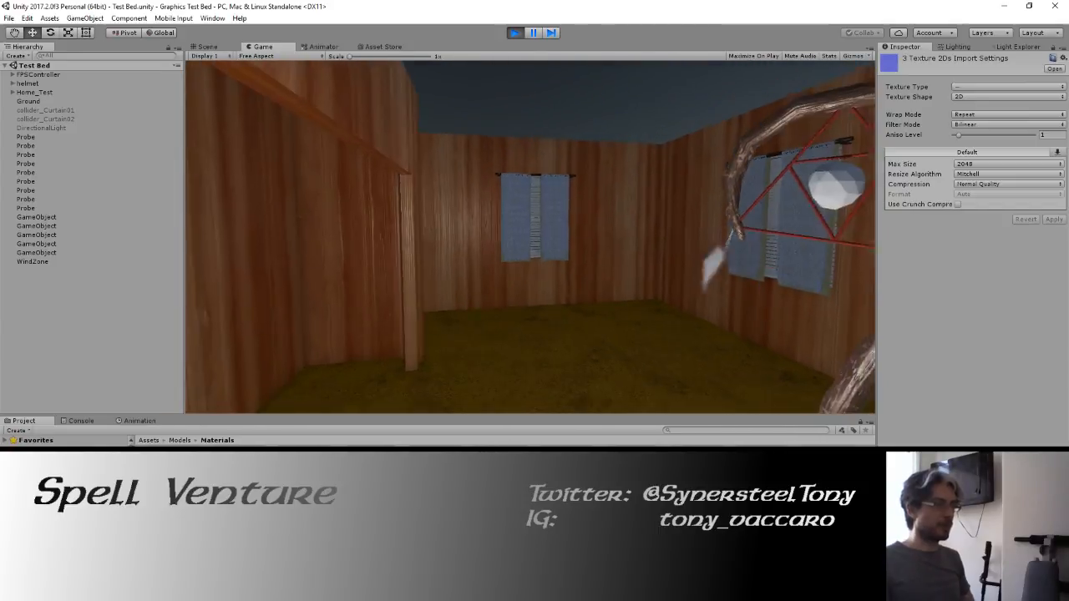
Stop the game scene and examine the textured computer, keyboard and mouse on the desk from several angles in the scene view.
{"action": "left_click", "coordinate": [515, 33]}
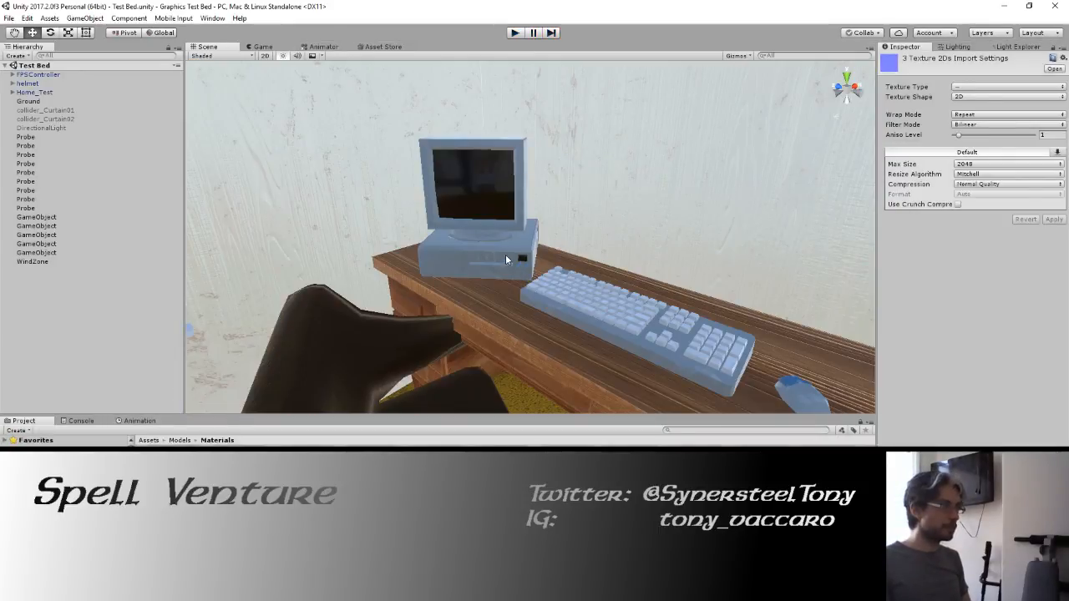
{"action": "left_click_drag", "start_coordinate": [505, 254], "coordinate": [484, 243], "text": "alt"}
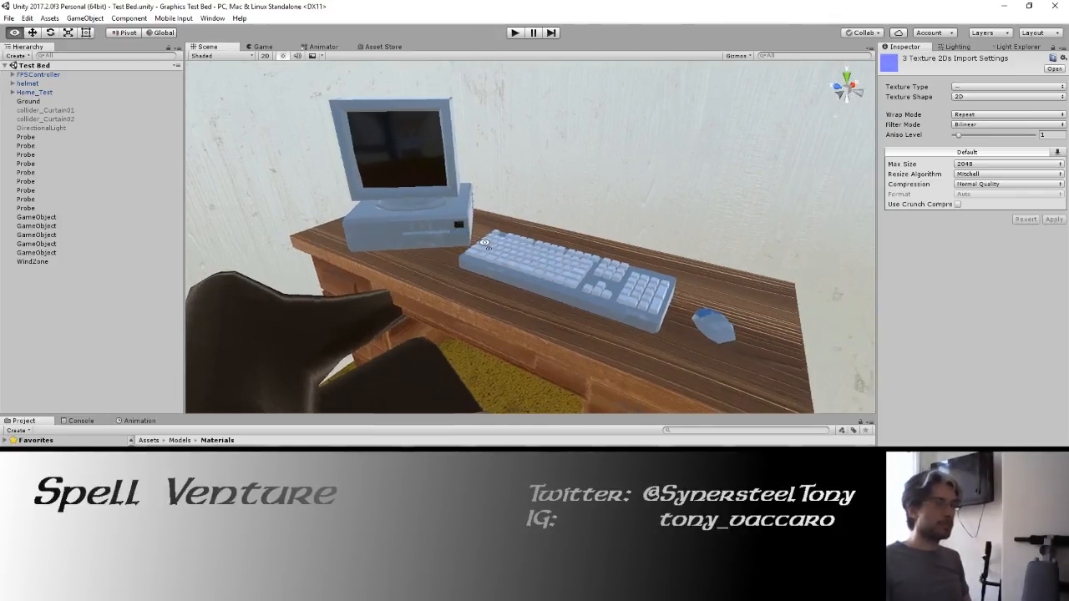
{"action": "key", "text": "w"}
{"action": "right_click_drag", "start_coordinate": [484, 243], "coordinate": [519, 264]}
{"action": "key", "text": "s"}
{"action": "key", "text": "w"}
{"action": "key", "text": "s"}
{"action": "key", "text": "w"}
{"action": "key", "text": "d"}
{"action": "key", "text": "s"}
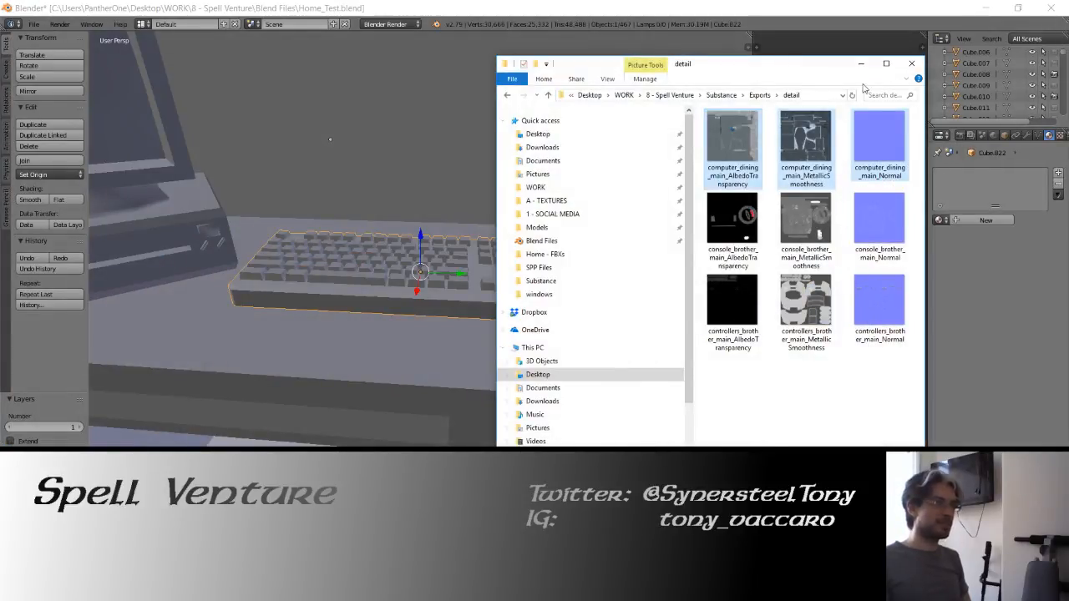
Switch to Blender, close the window of exported detail textures, and save the Home_Test.blend file.
{"action": "left_click", "coordinate": [911, 65]}
{"action": "middle_click_drag", "start_coordinate": [429, 259], "coordinate": [415, 281]}
{"action": "scroll", "coordinate": [408, 277], "scroll_direction": "down", "scroll_amount": 6}
{"action": "key", "text": "ctrl+s"}
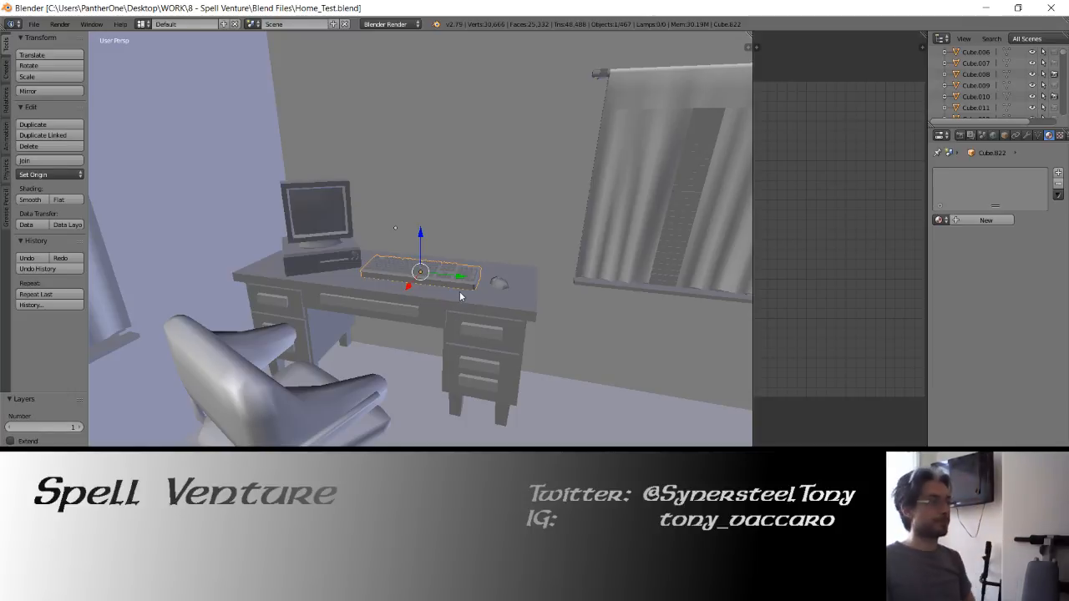
Look through the house model from the dining room desk to the bedroom's bed, old television and dresser.
{"action": "mouse_move", "coordinate": [459, 290]}
{"action": "middle_mouse_down"}
{"action": "mouse_move", "coordinate": [479, 289]}
{"action": "mouse_move", "coordinate": [451, 301]}
{"action": "middle_mouse_up"}
{"action": "middle_click_drag", "start_coordinate": [219, 306], "coordinate": [535, 303], "text": "shift"}
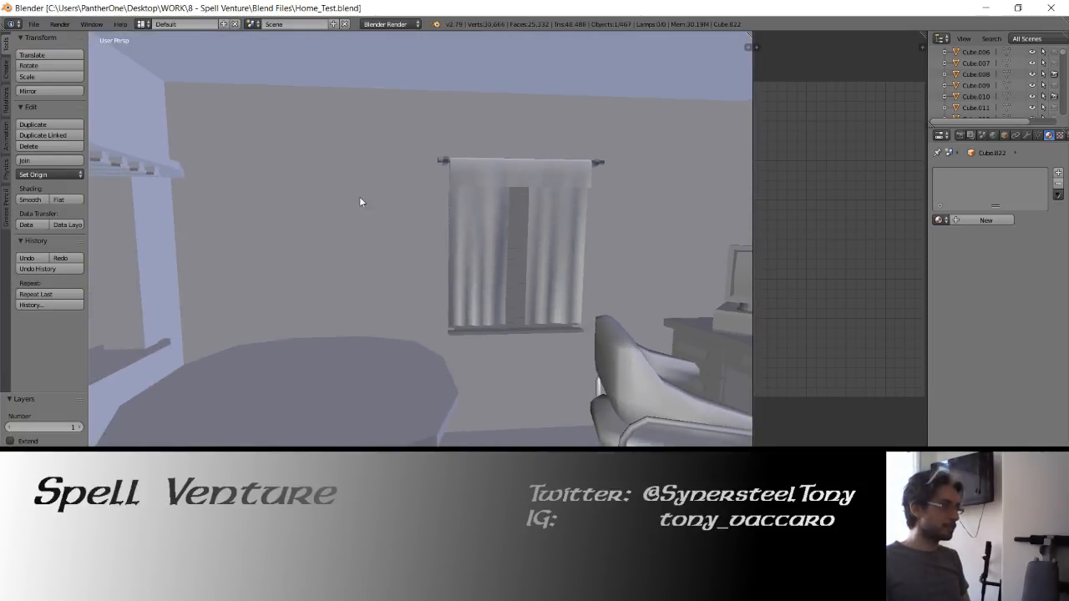
{"action": "middle_click_drag", "start_coordinate": [359, 199], "coordinate": [682, 364], "text": "shift"}
{"action": "middle_click_drag", "start_coordinate": [396, 241], "coordinate": [655, 322], "text": "shift"}
{"action": "middle_click_drag", "start_coordinate": [523, 243], "coordinate": [351, 248]}
{"action": "scroll", "coordinate": [431, 281], "scroll_direction": "up", "scroll_amount": 2}
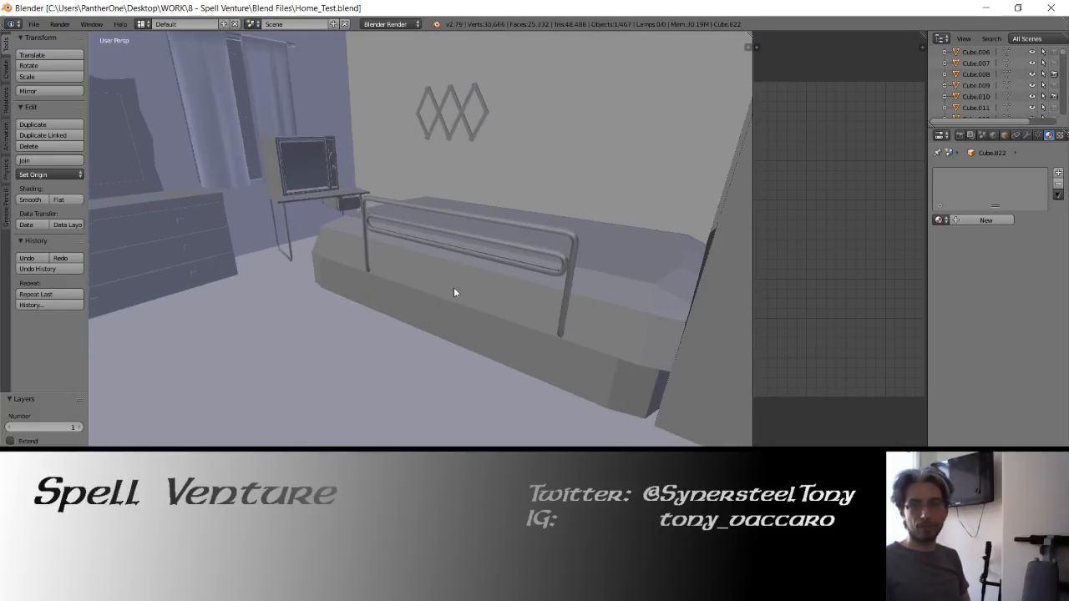
{"action": "middle_click_drag", "start_coordinate": [512, 289], "coordinate": [304, 289]}
{"action": "key", "text": "KP_Decimal"}
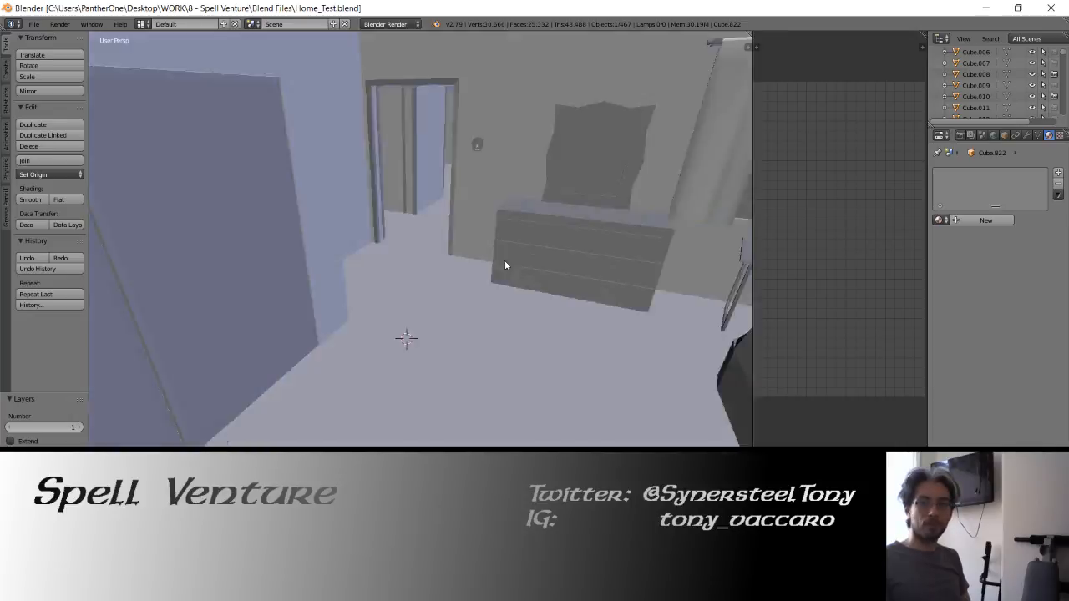